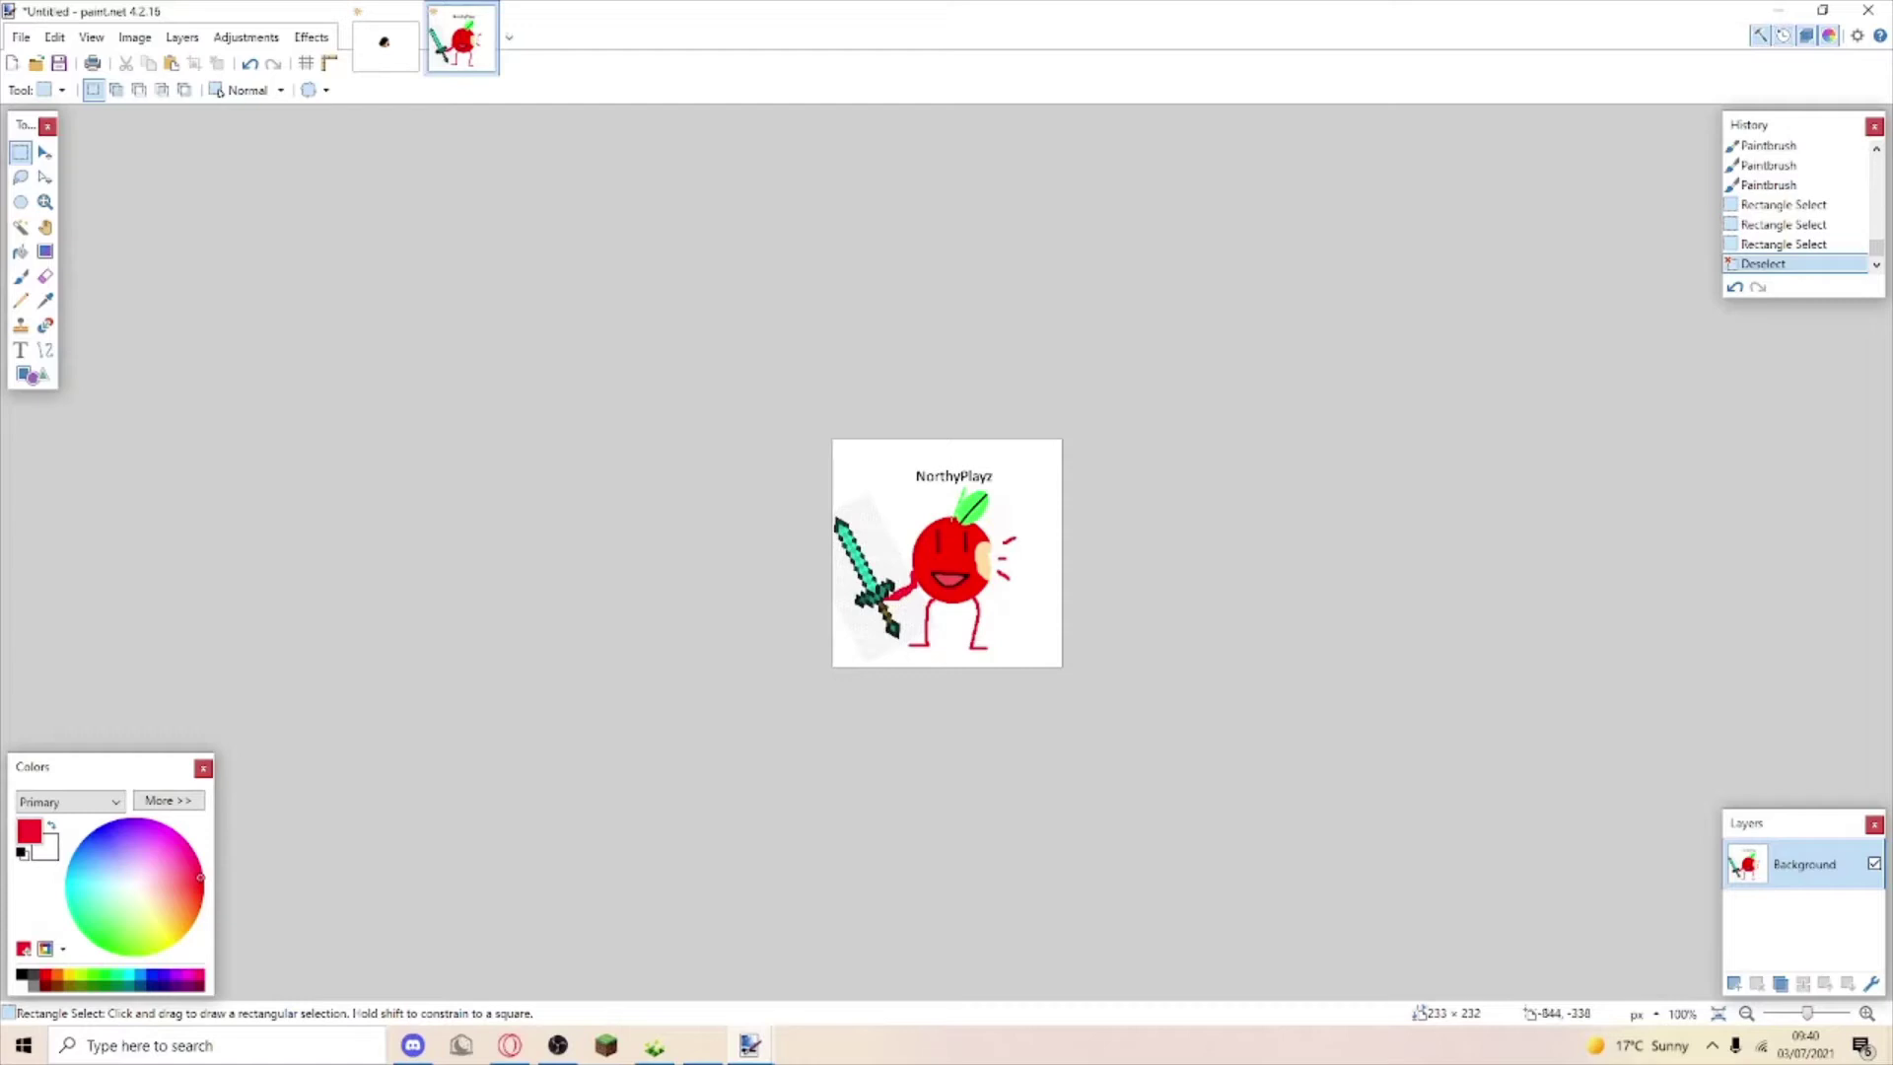
Nudge the whole apple-and-sword drawing slightly, undoing then redoing the move after checking Discord.
{"action": "left_click", "coordinate": [46, 152]}
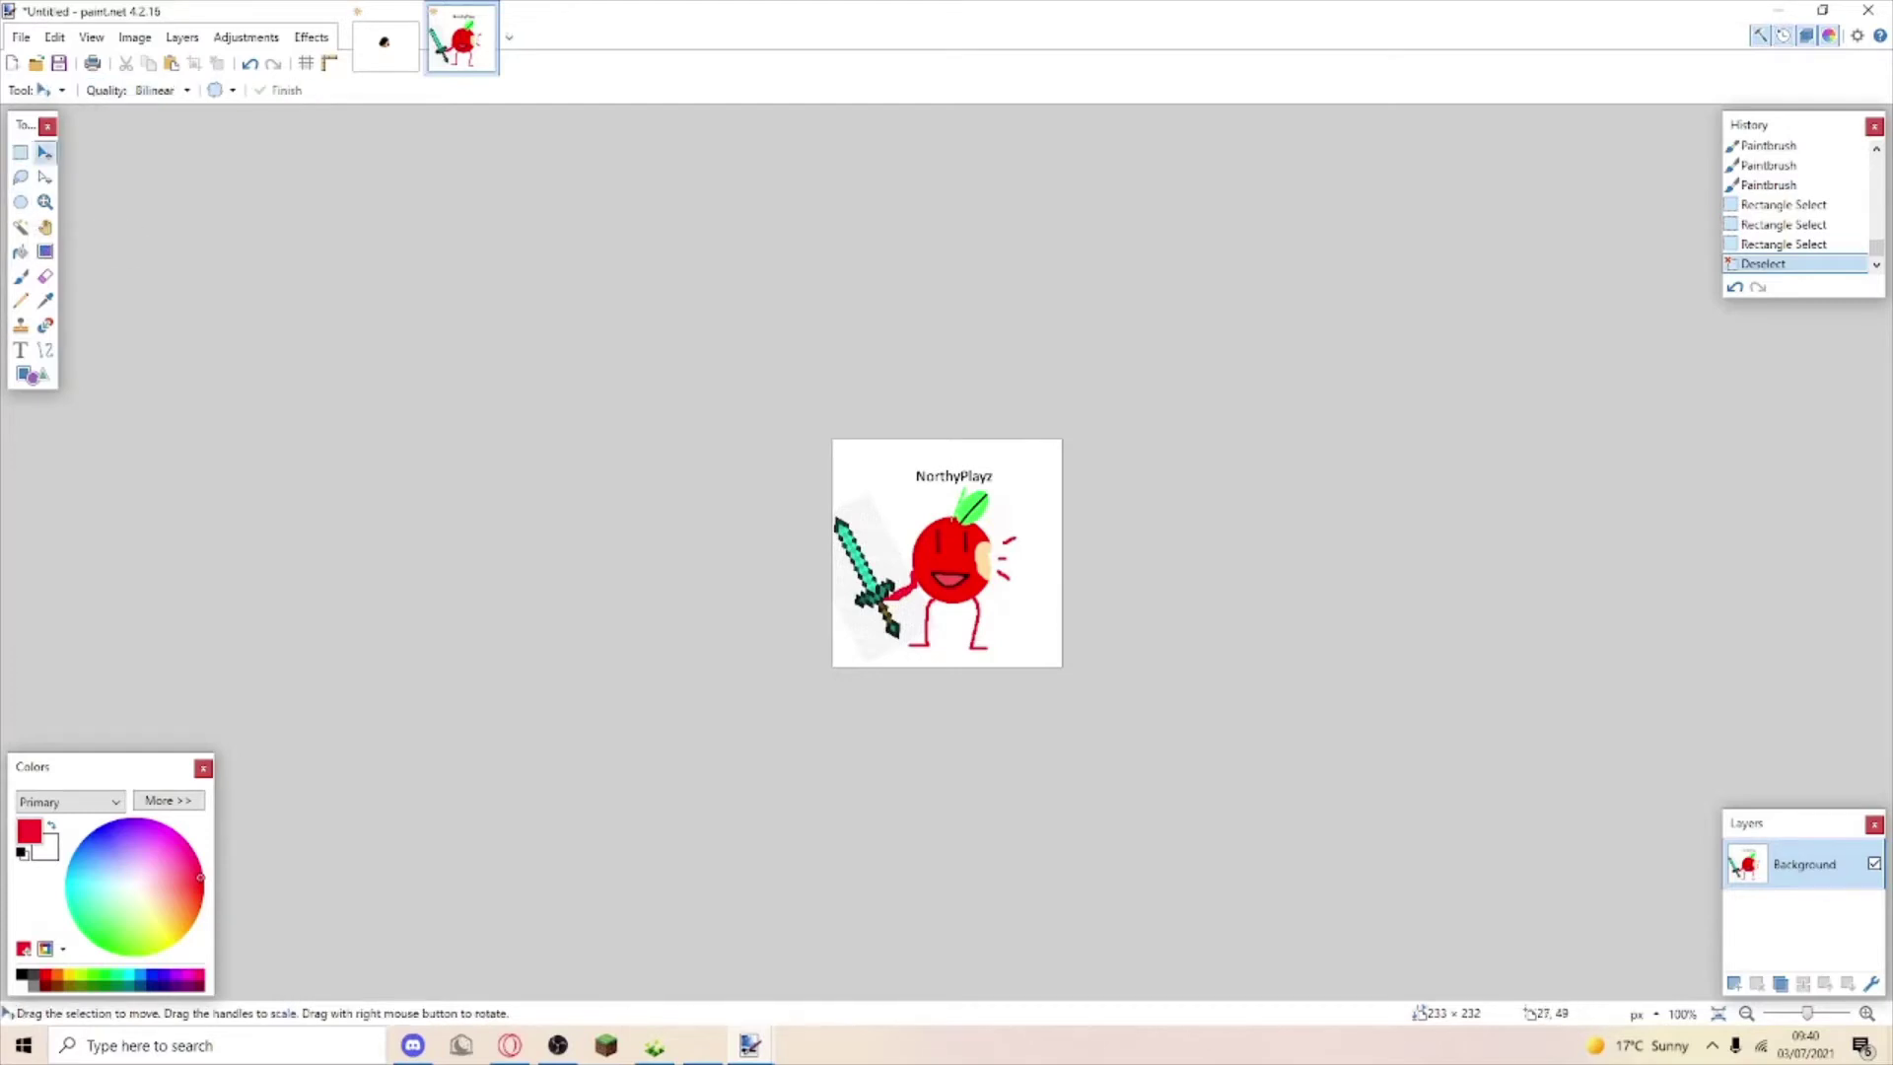
{"action": "key", "text": "ctrl+a"}
{"action": "left_click_drag", "start_coordinate": [1091, 697], "coordinate": [1093, 696]}
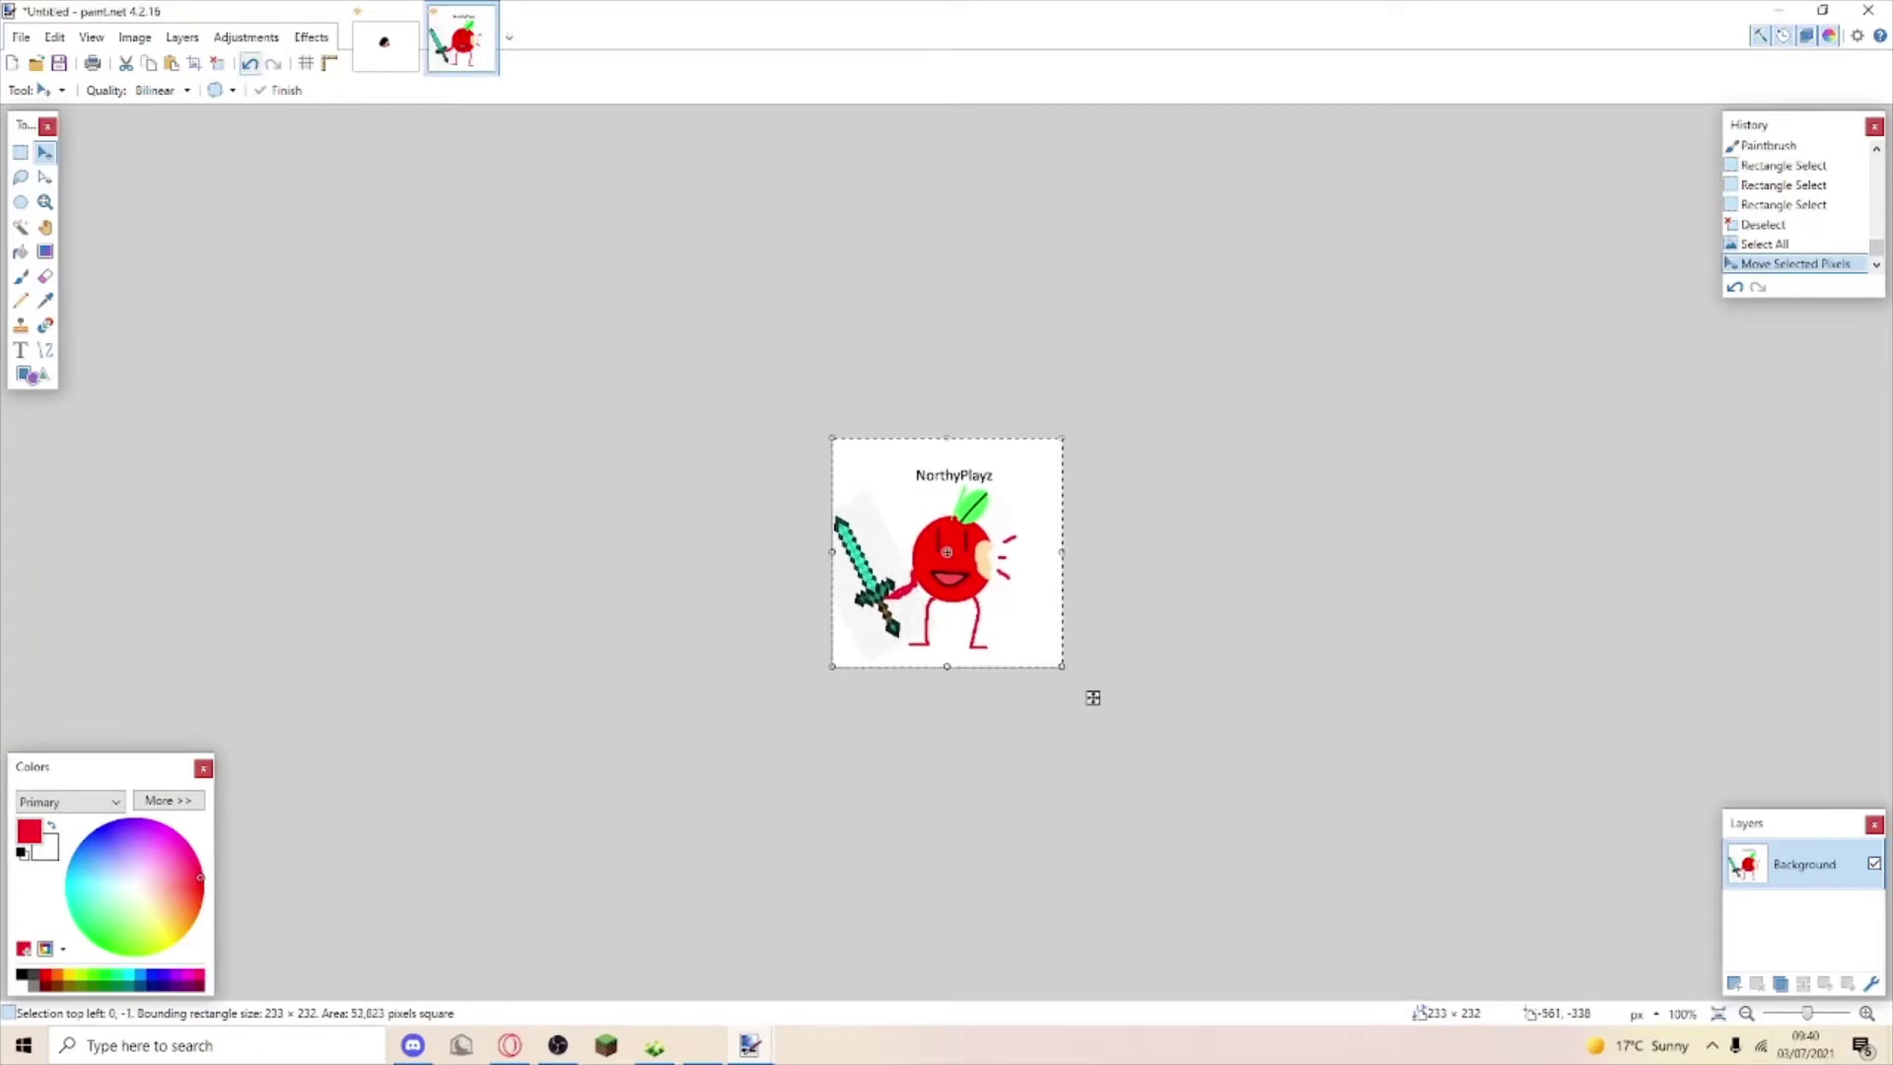
{"action": "key", "text": "ctrl+z"}
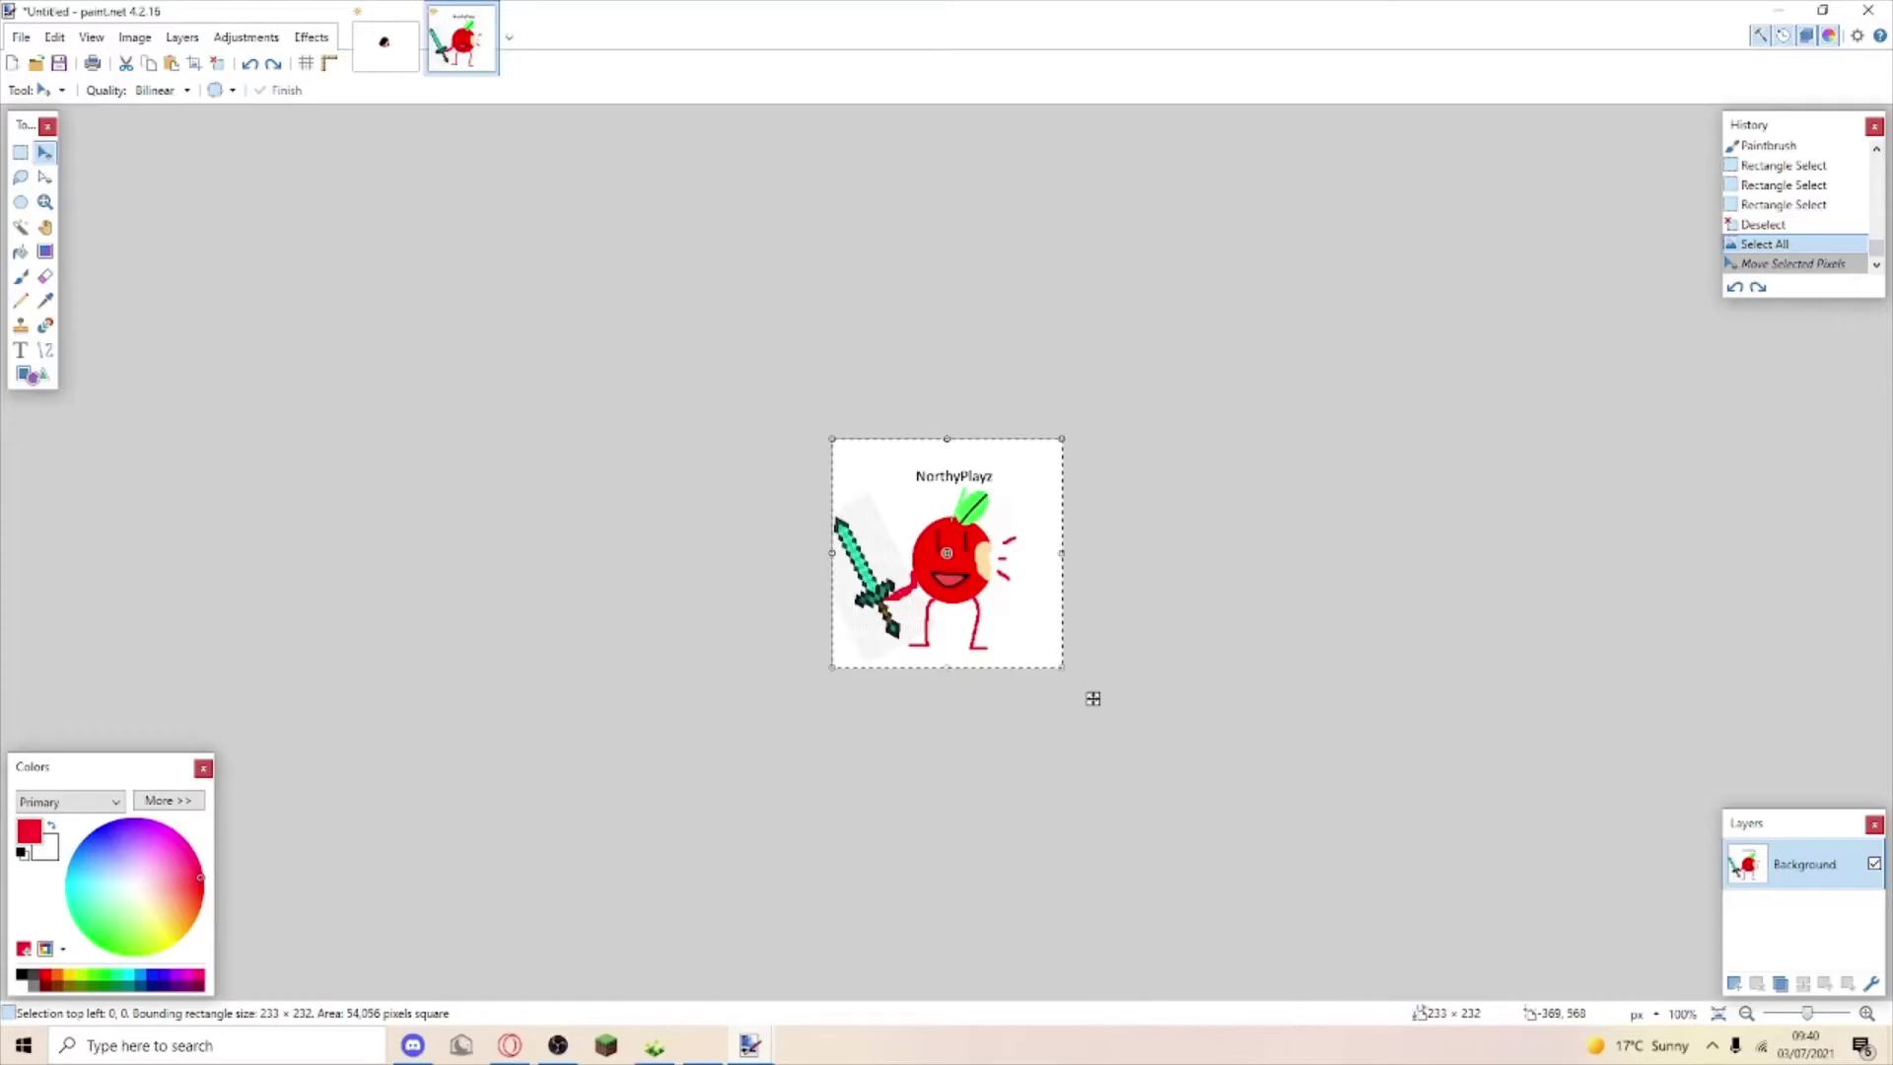
{"action": "key", "text": "alt+Tab"}
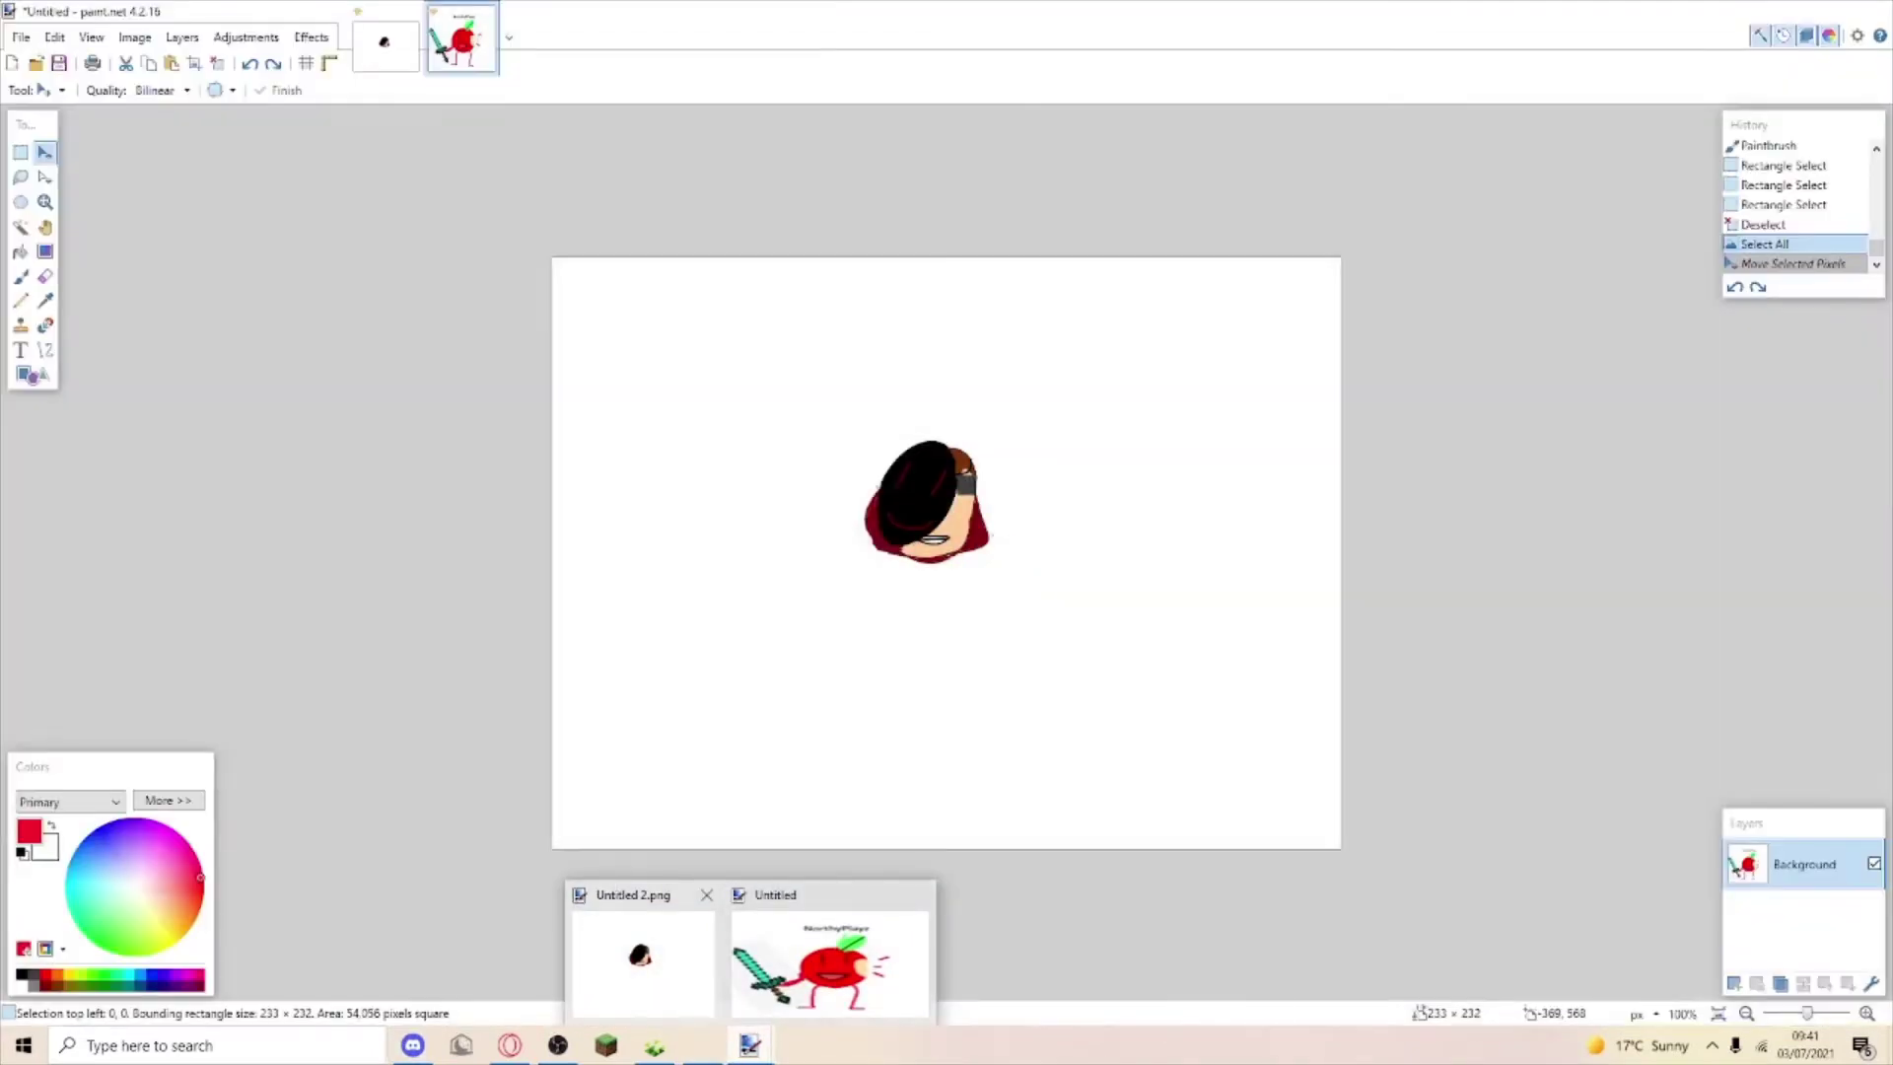
{"action": "left_click", "coordinate": [831, 959]}
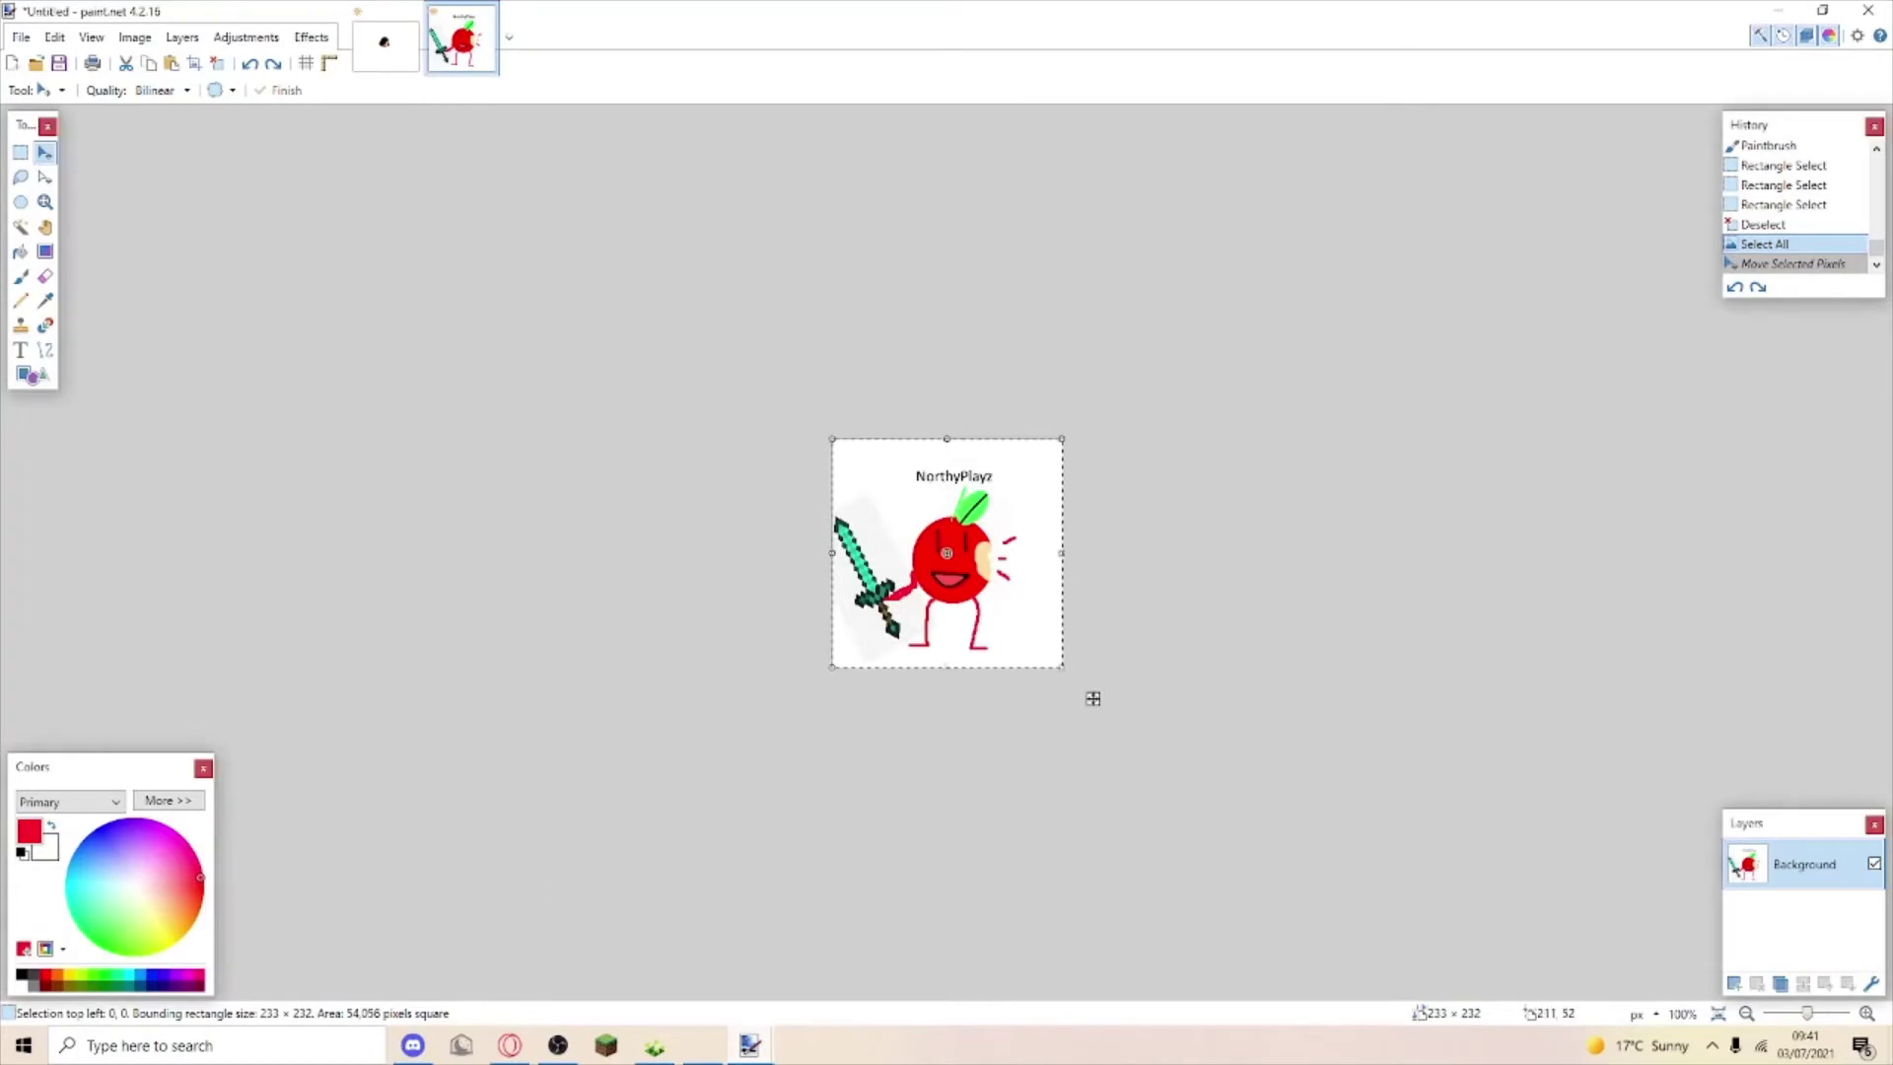
{"action": "key", "text": "ctrl+y"}
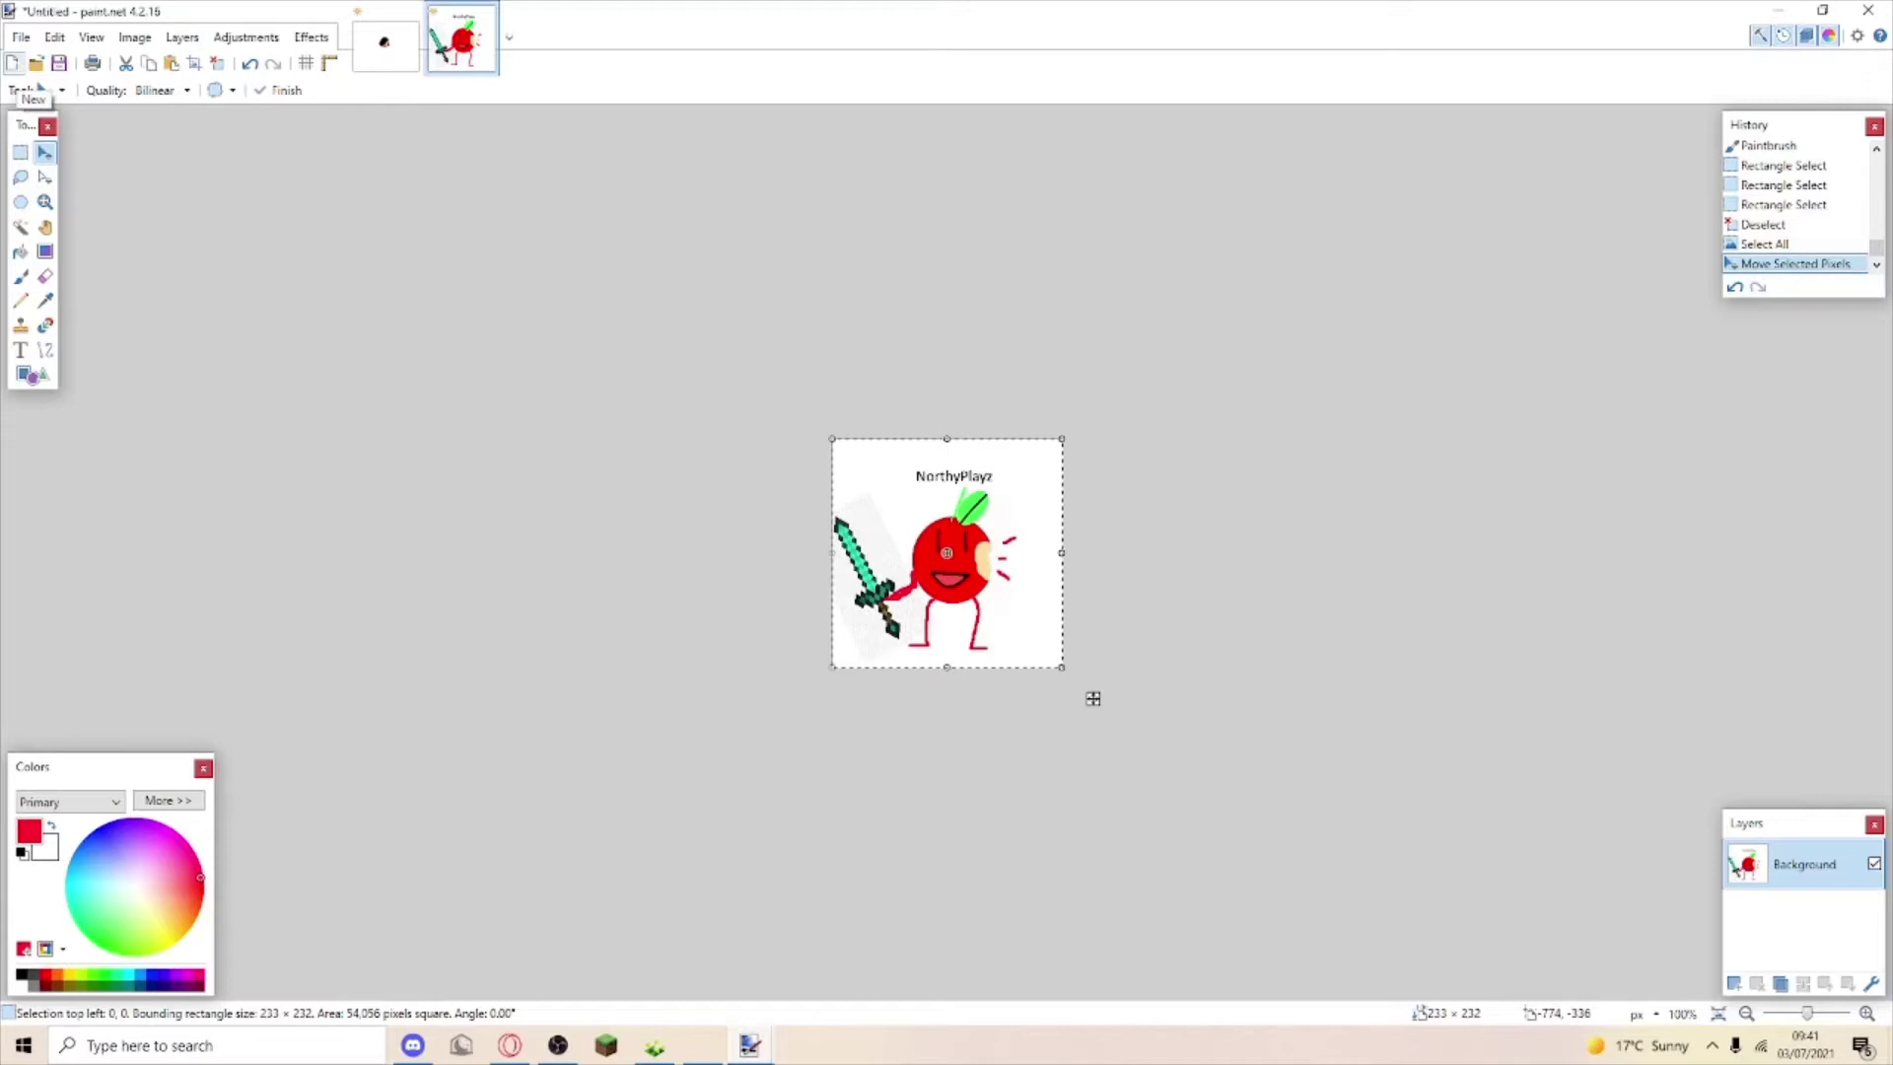
Try opening NorthyPlayz from the YES folder, dismiss the not-found error, and cancel.
{"action": "key", "text": "ctrl+o"}
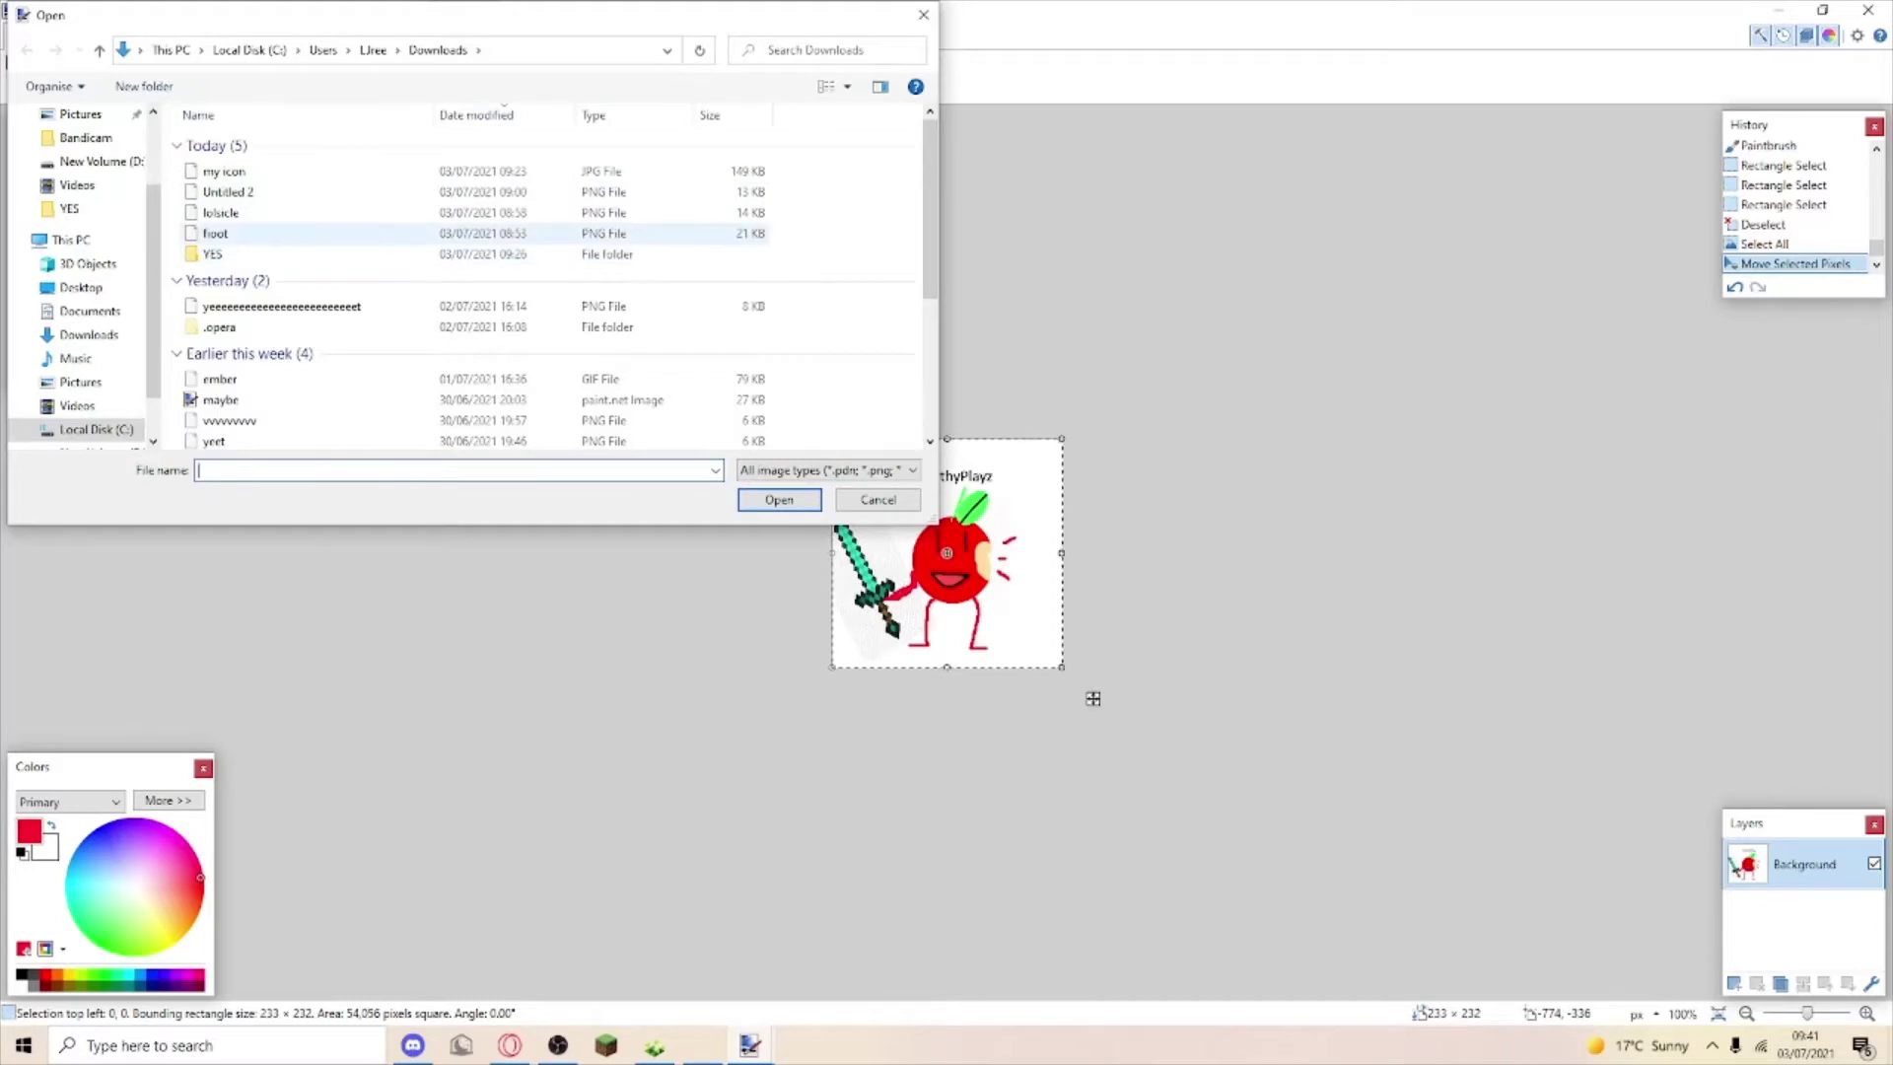
{"action": "double_click", "coordinate": [214, 253]}
{"action": "type", "text": "NorthyPl"}
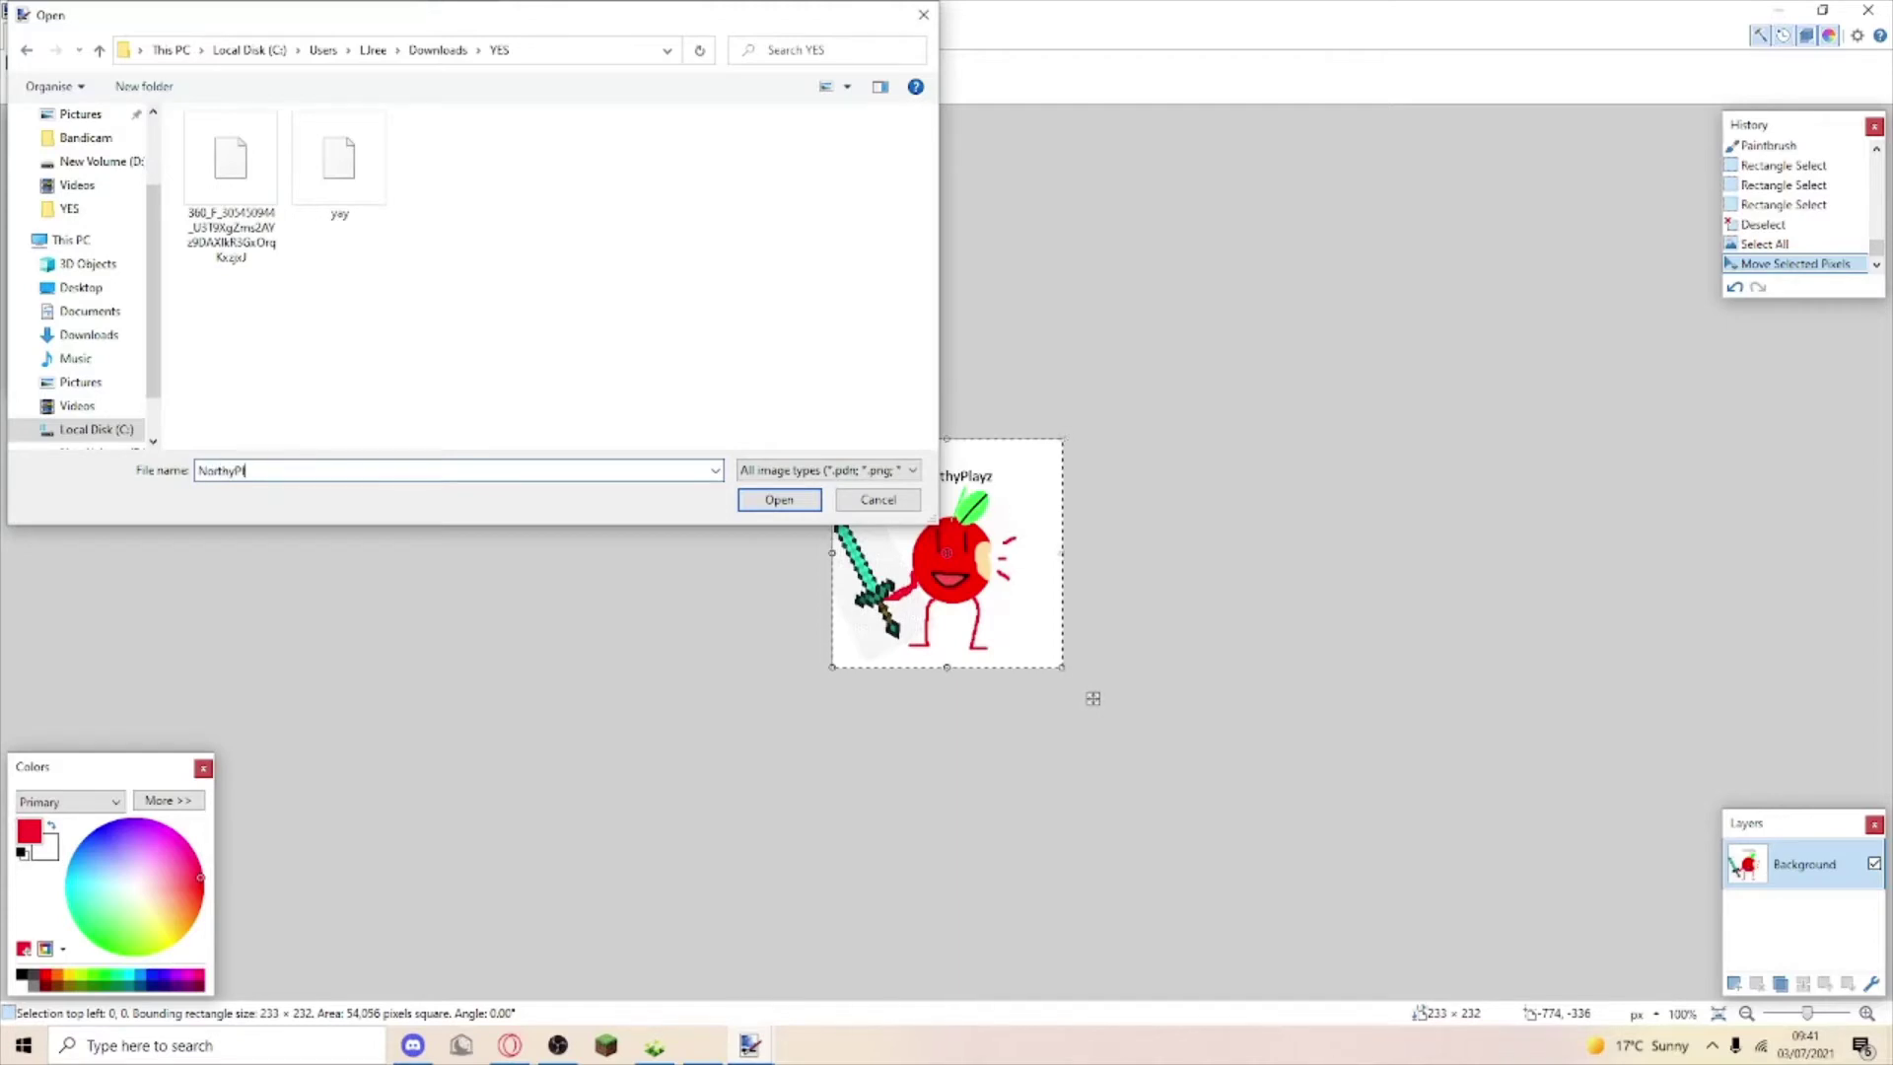
{"action": "type", "text": "ayz"}
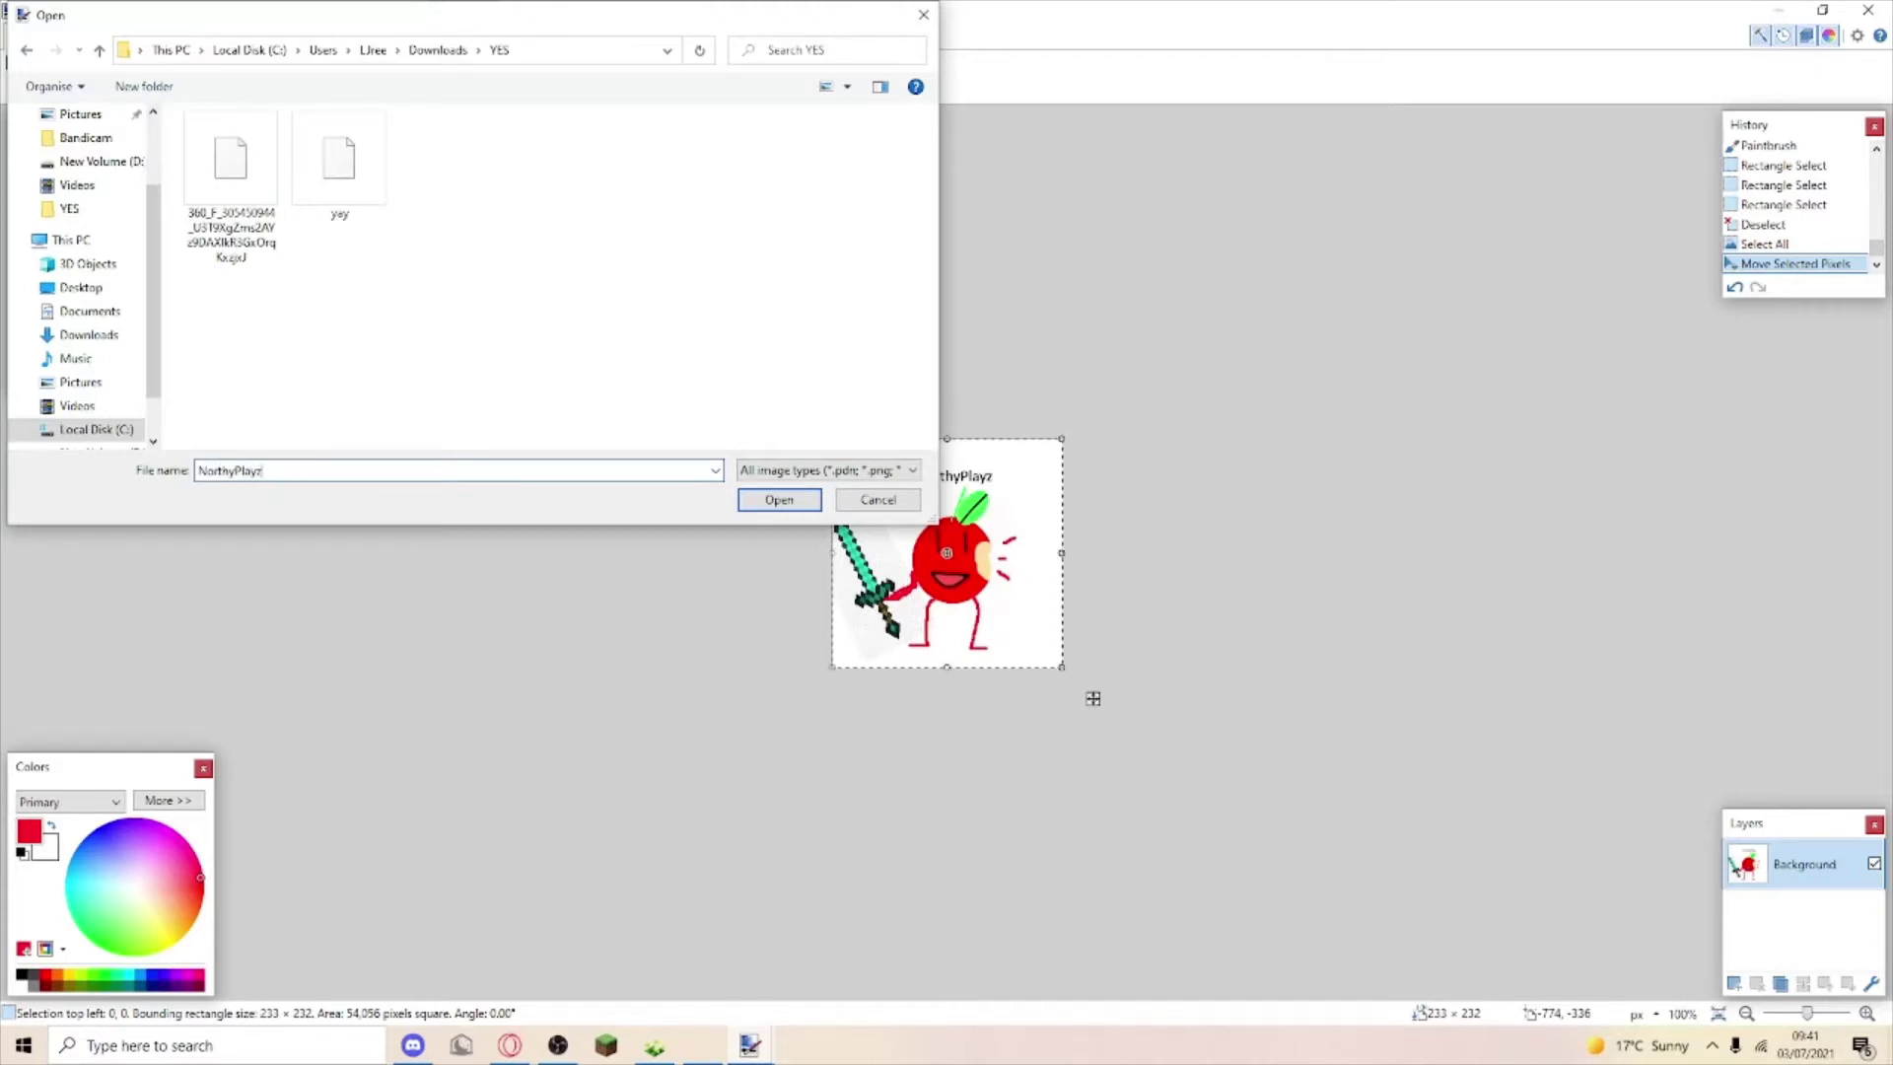
{"action": "key", "text": "Return"}
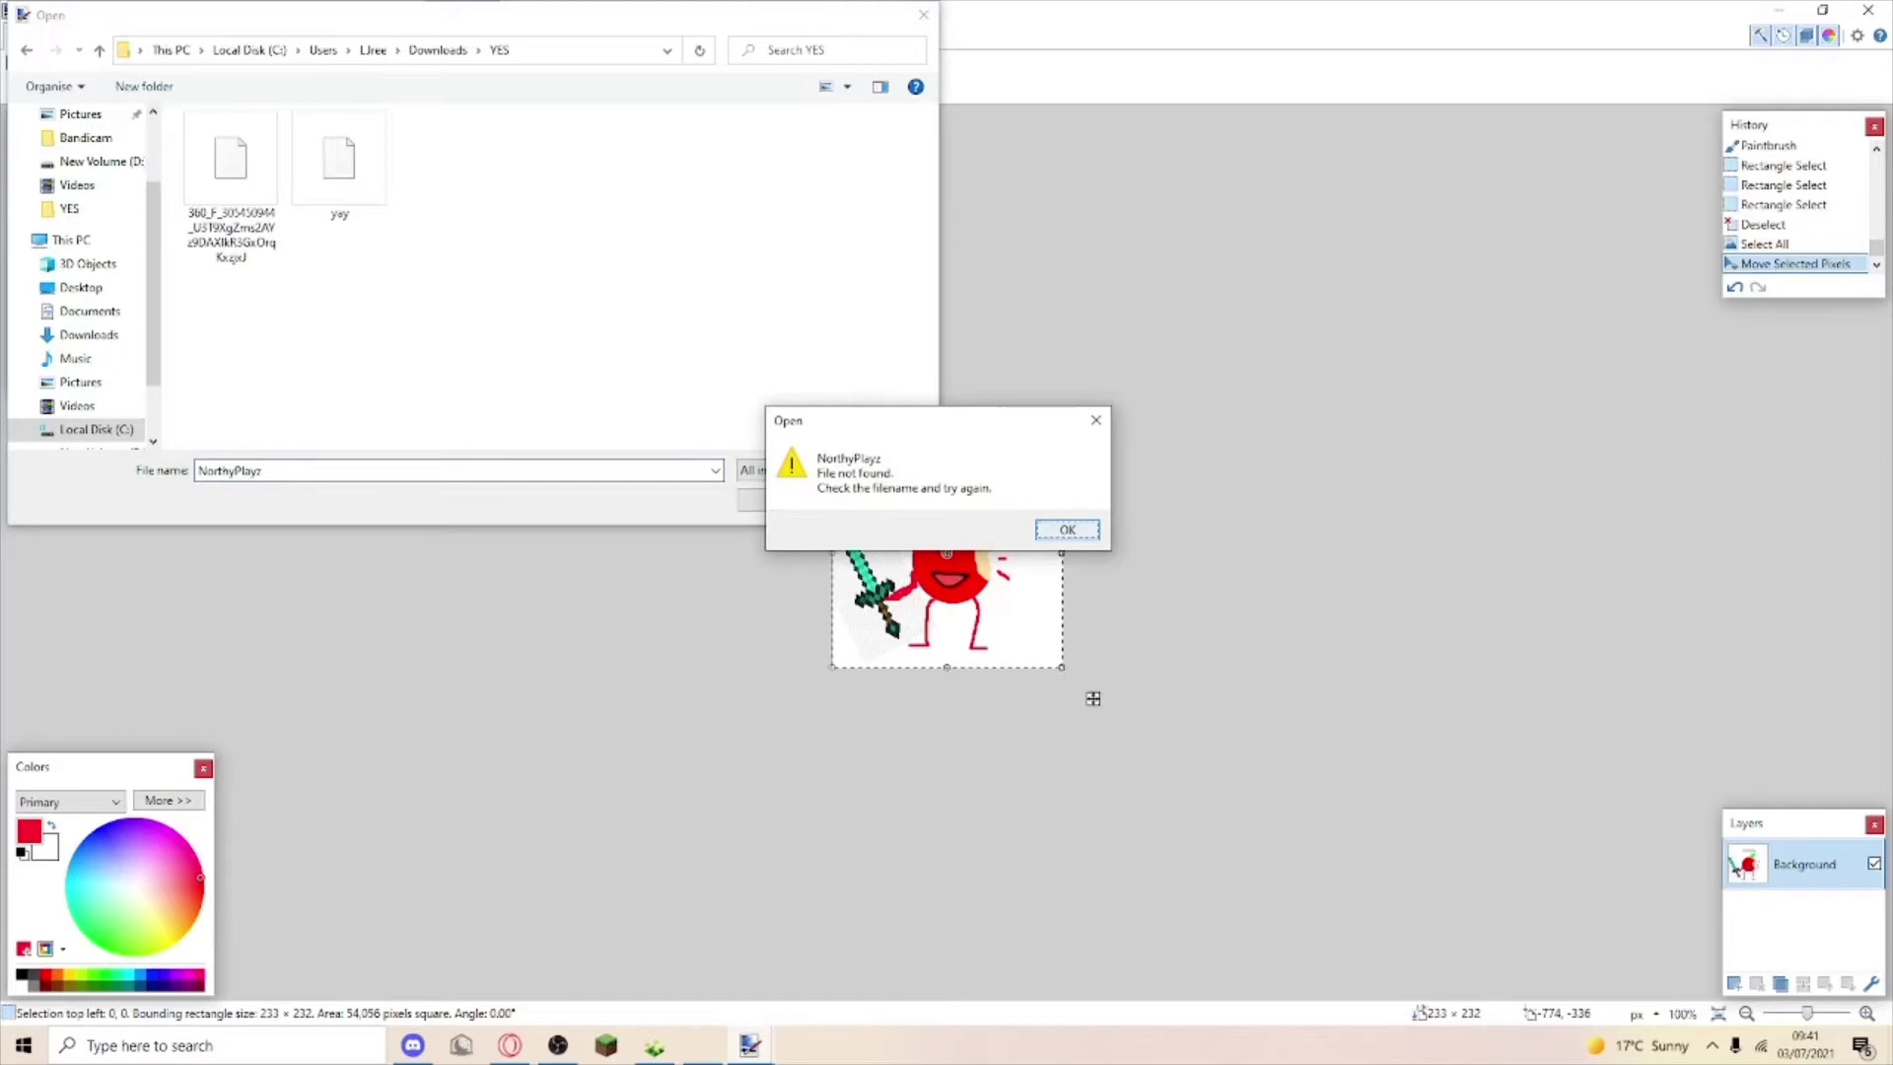
{"action": "key", "text": "Return"}
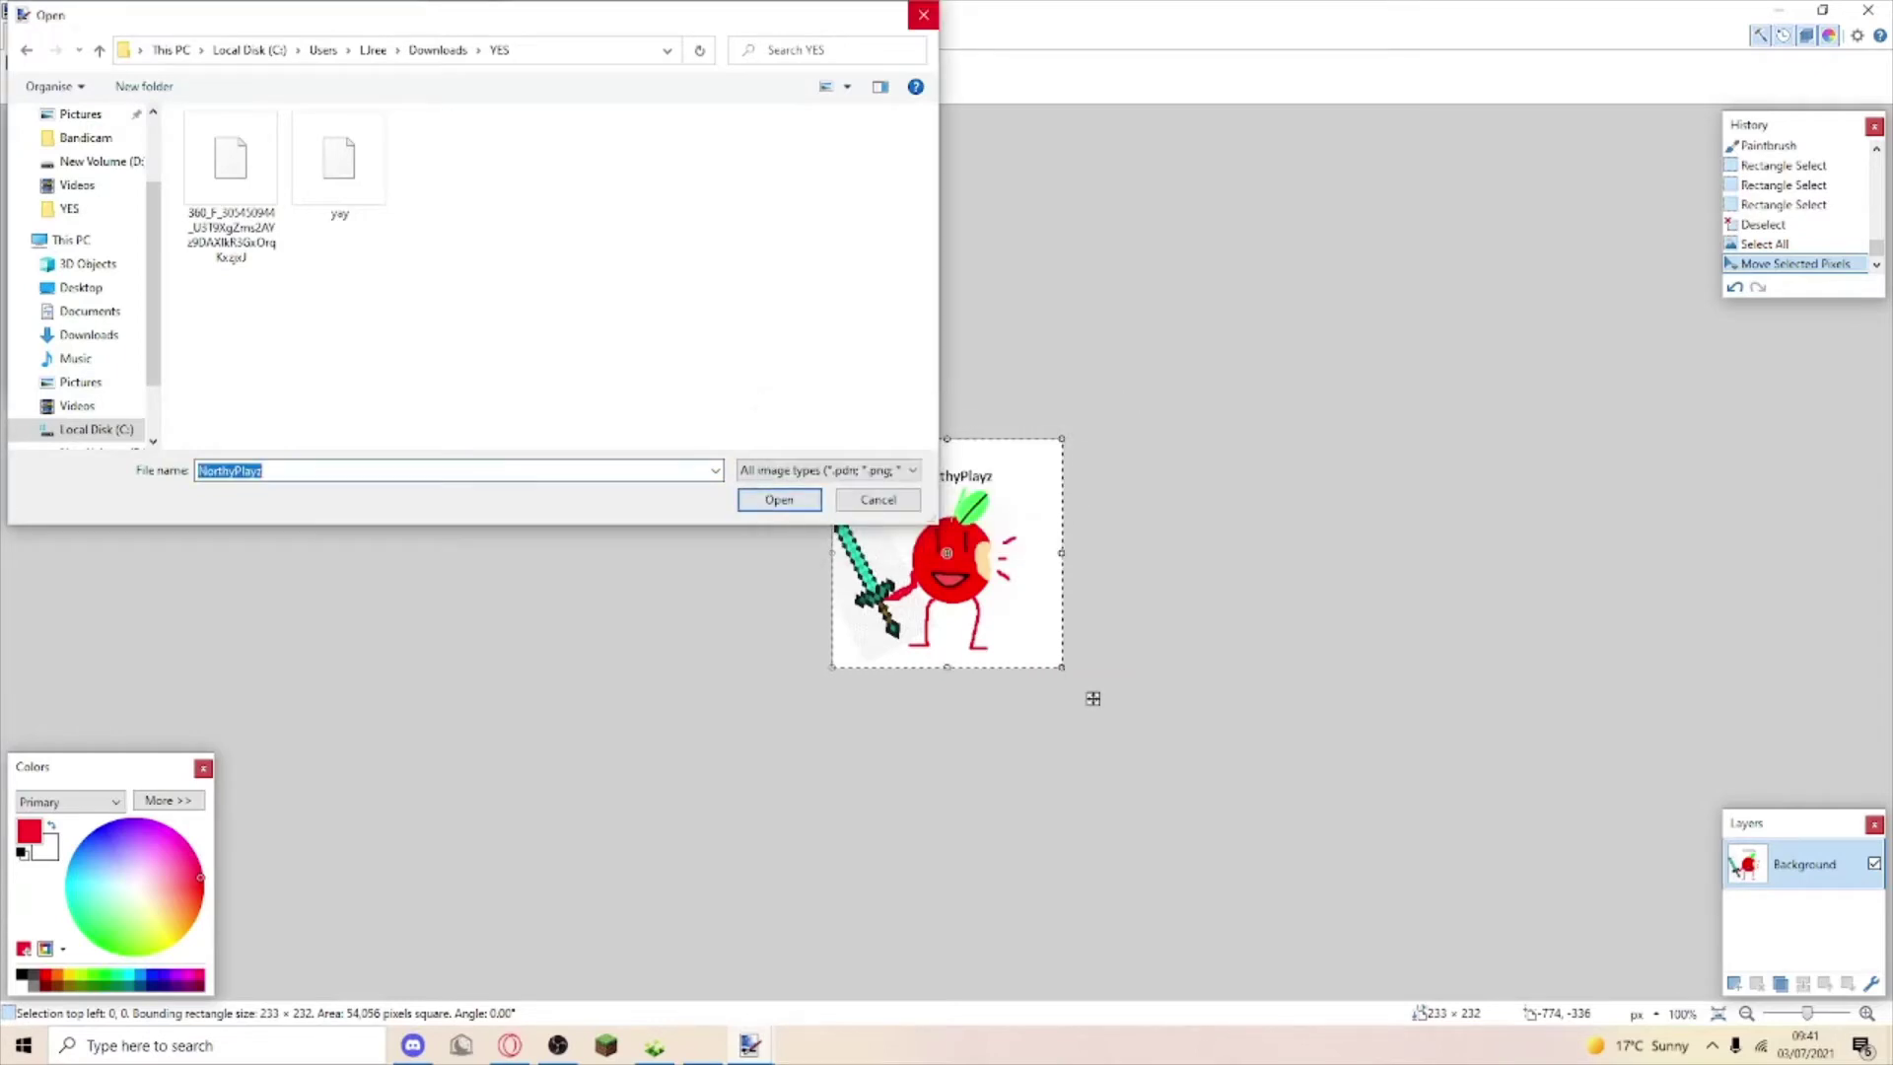
{"action": "key", "text": "Escape"}
Save the drawing as NorthyPlayz.png with default PNG settings, then tilt it slightly.
{"action": "key", "text": "ctrl+s"}
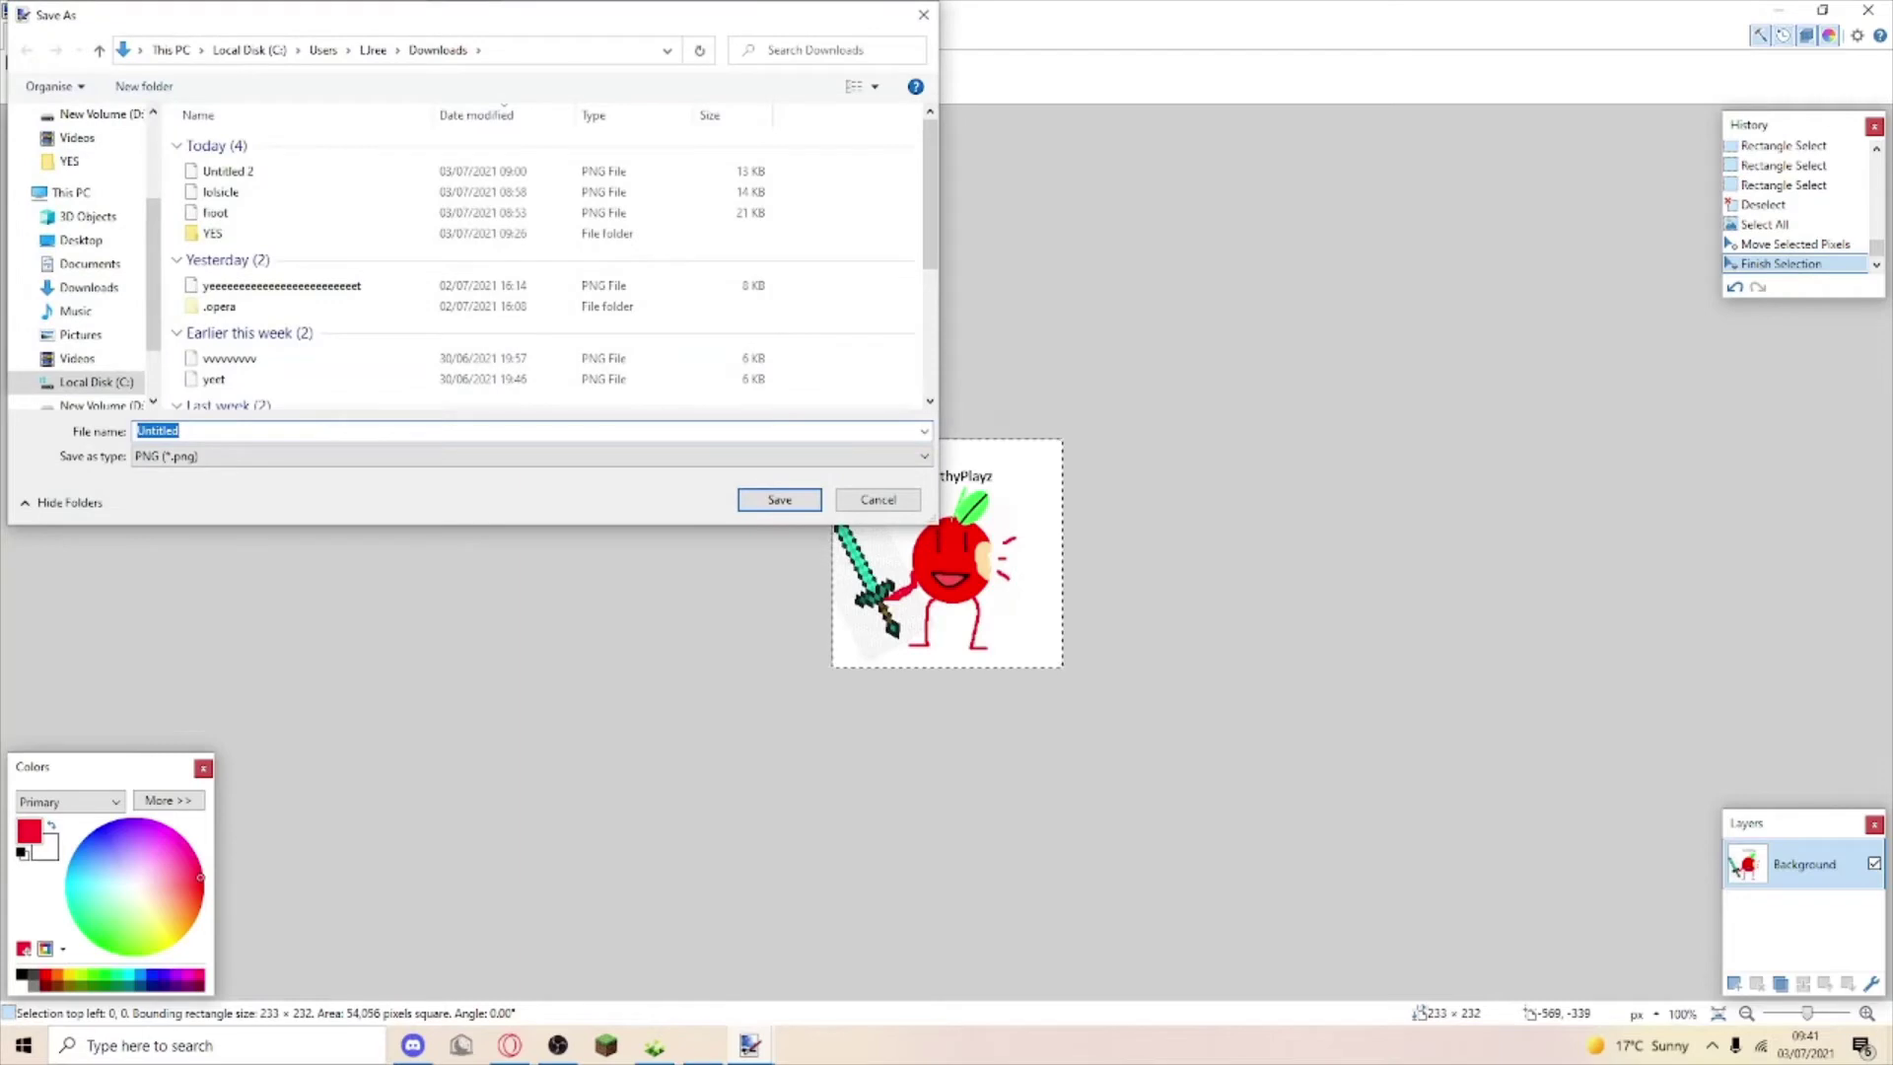
{"action": "type", "text": "NorthyPlayz"}
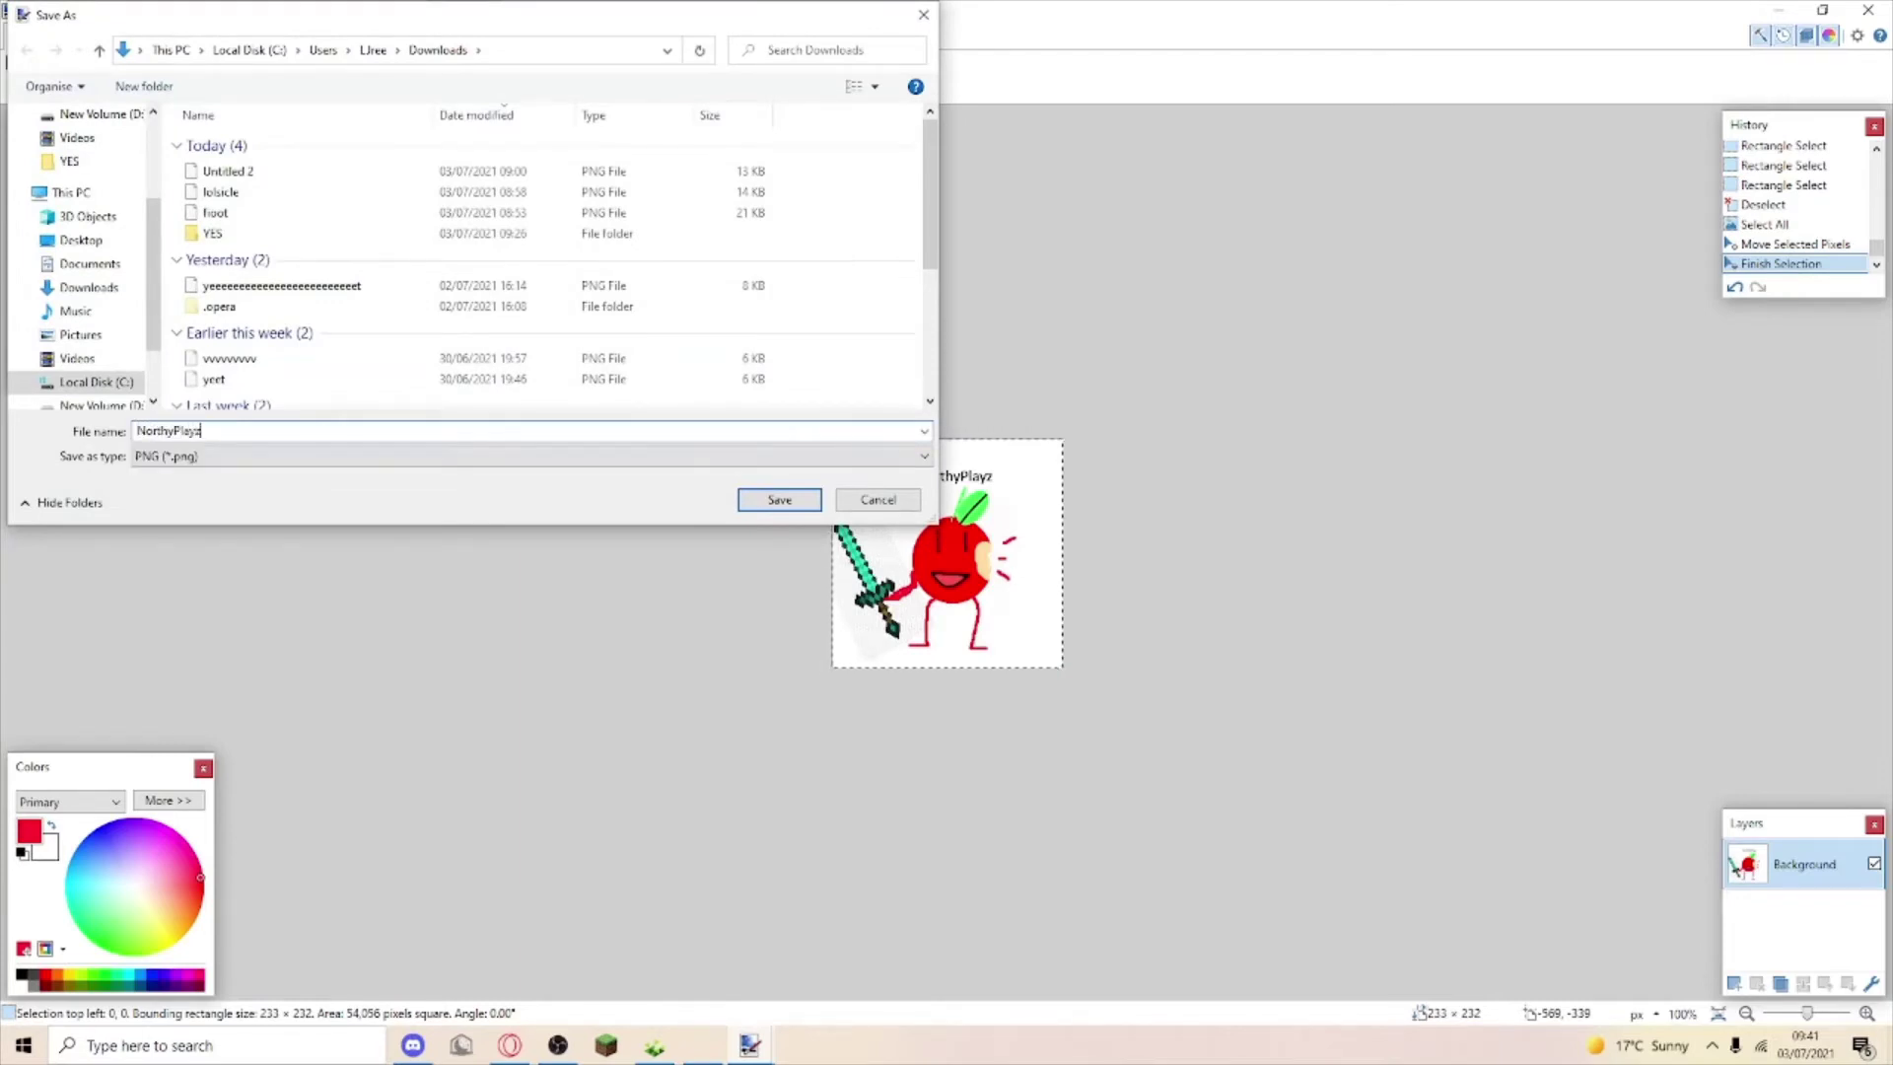
{"action": "key", "text": "Return"}
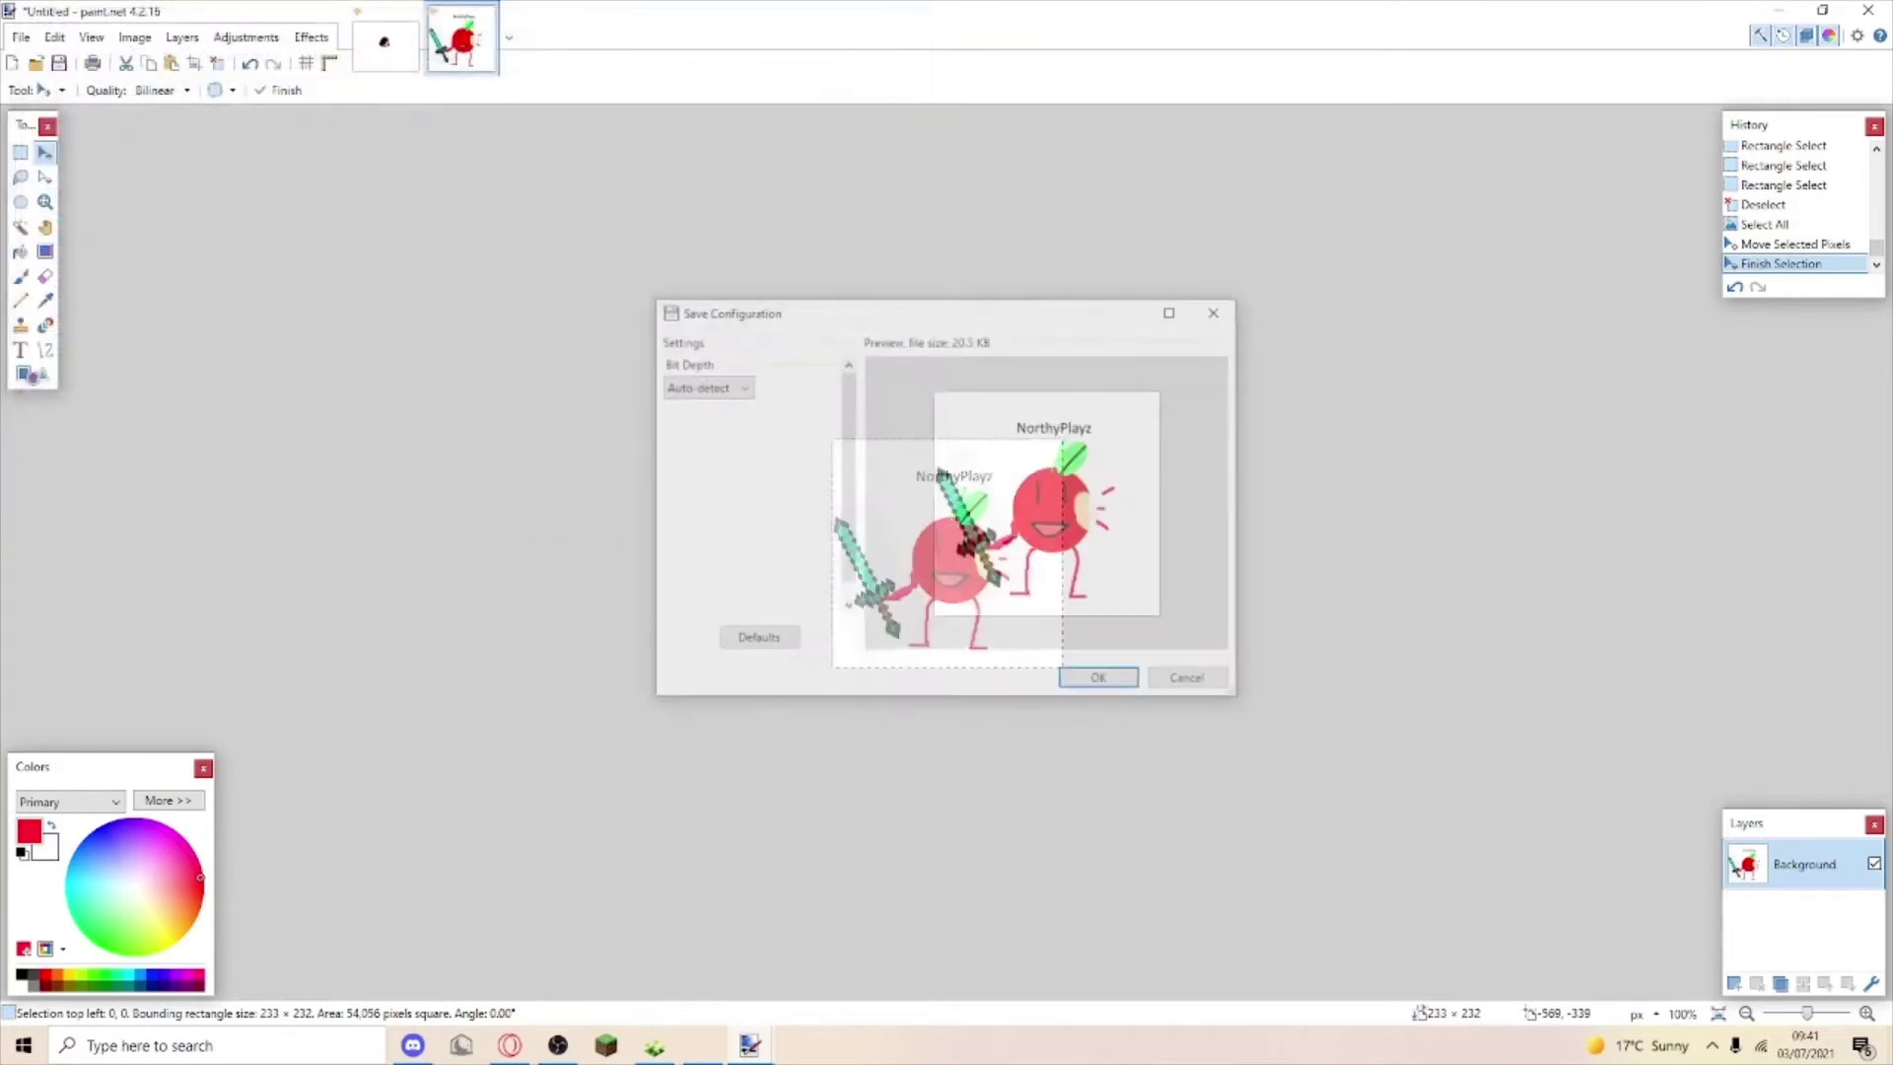
{"action": "key", "text": "Return"}
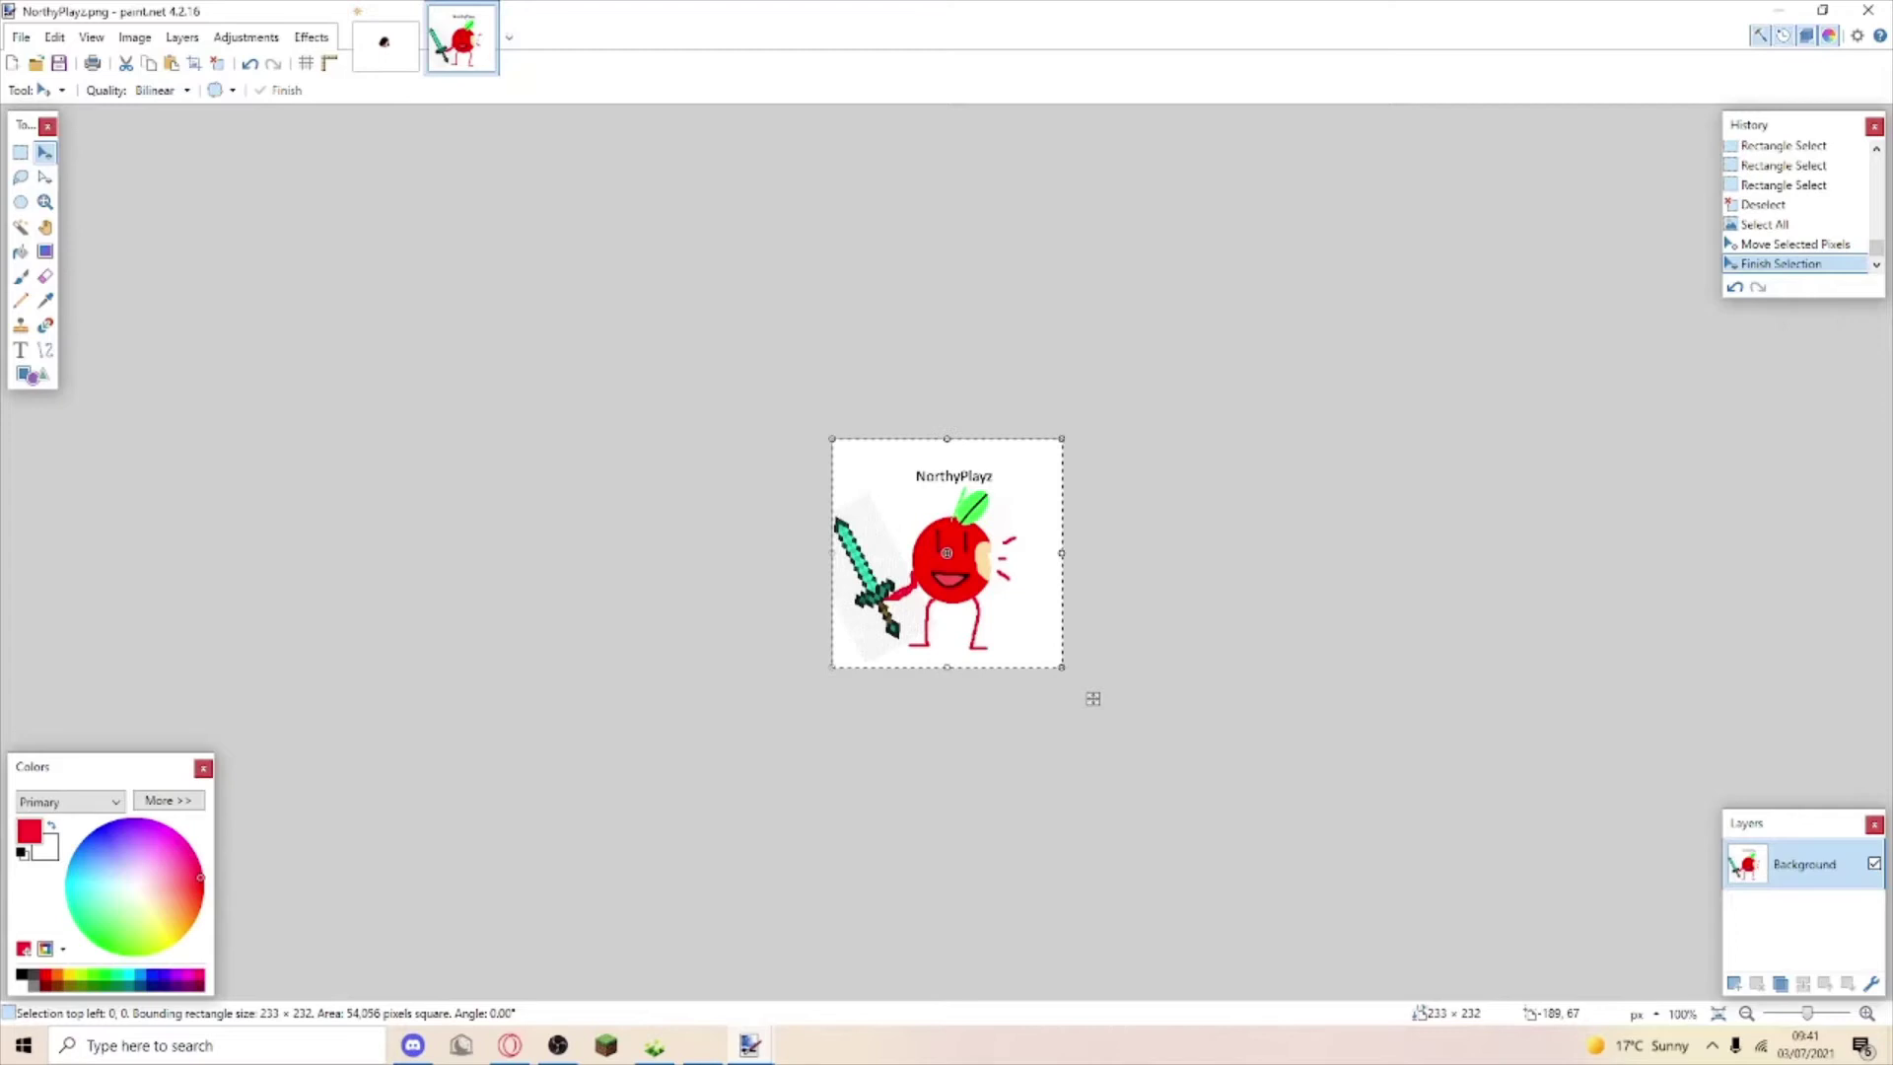
{"action": "mouse_move", "coordinate": [1093, 698]}
{"action": "left_mouse_down"}
{"action": "mouse_move", "coordinate": [763, 647]}
{"action": "mouse_move", "coordinate": [1145, 501]}
{"action": "mouse_move", "coordinate": [1074, 720]}
{"action": "mouse_move", "coordinate": [1105, 686]}
{"action": "mouse_move", "coordinate": [1092, 698]}
{"action": "left_mouse_up"}
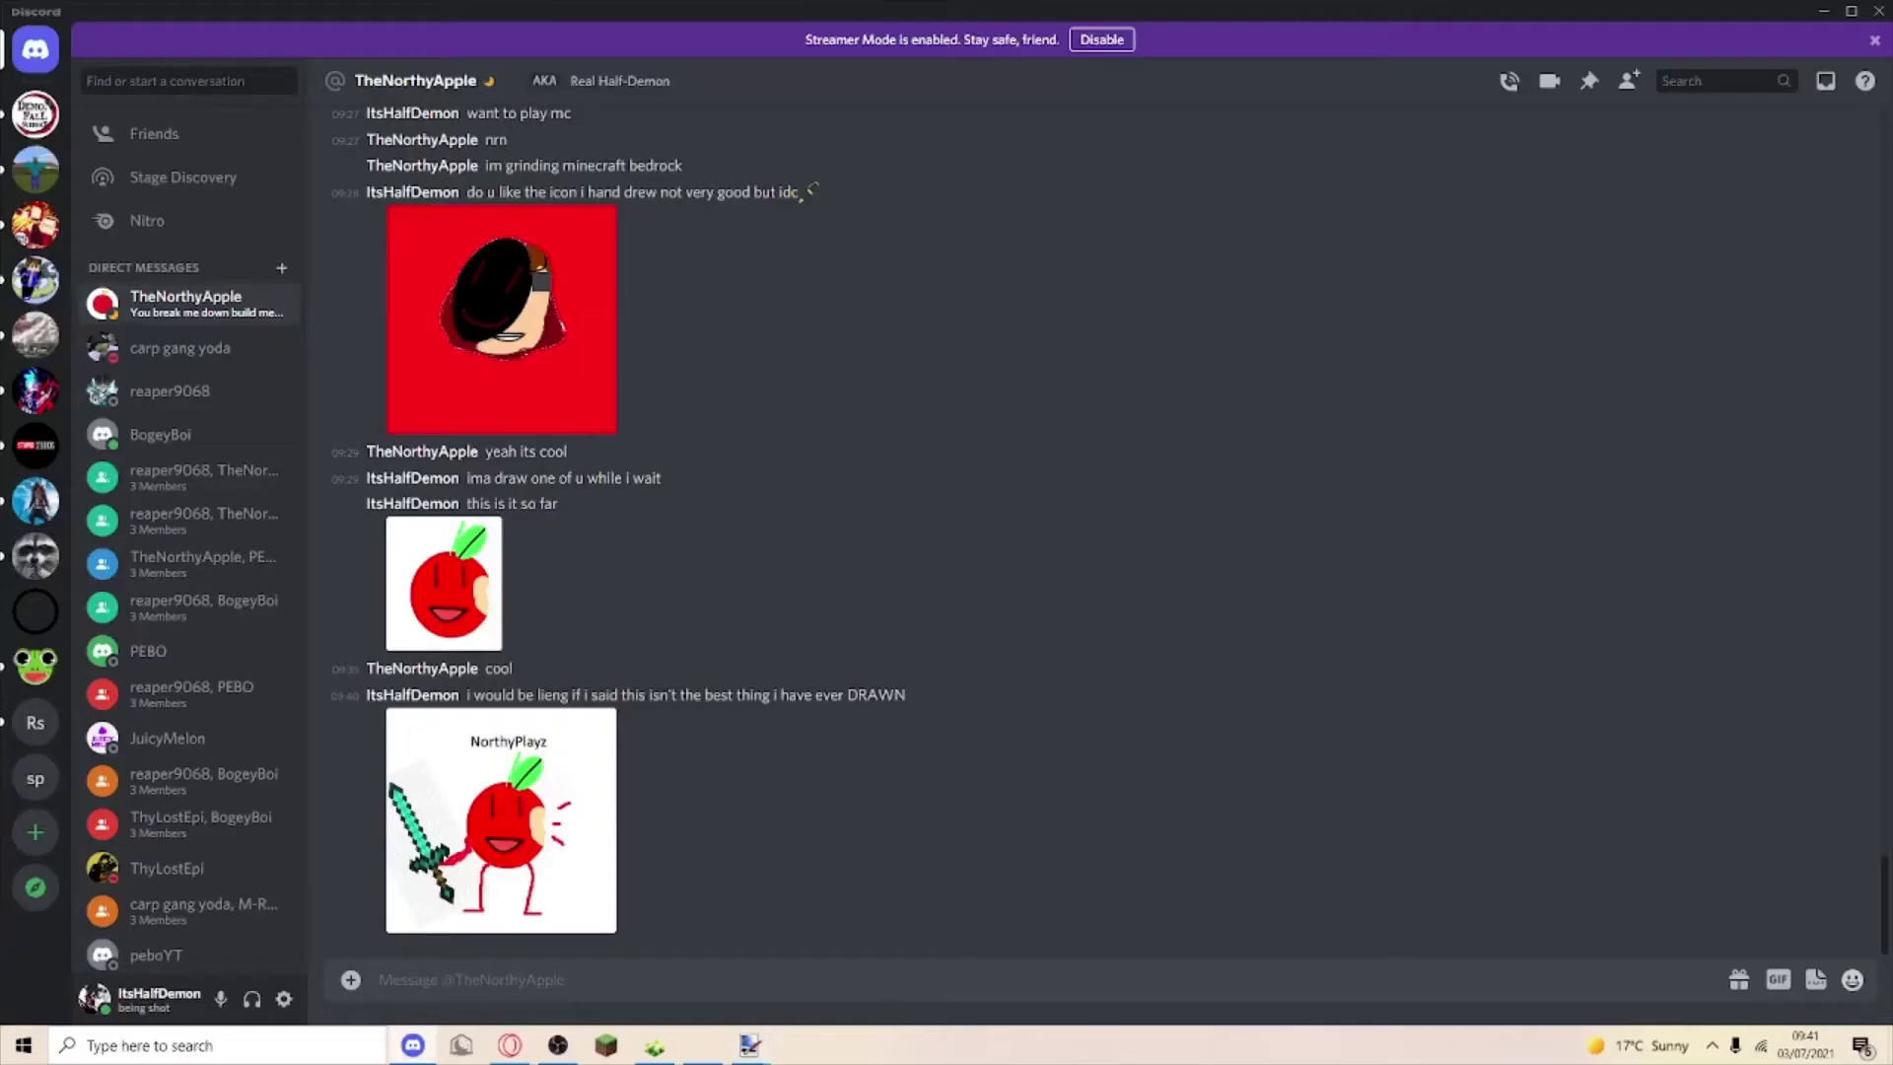
{"action": "left_click", "coordinate": [161, 434]}
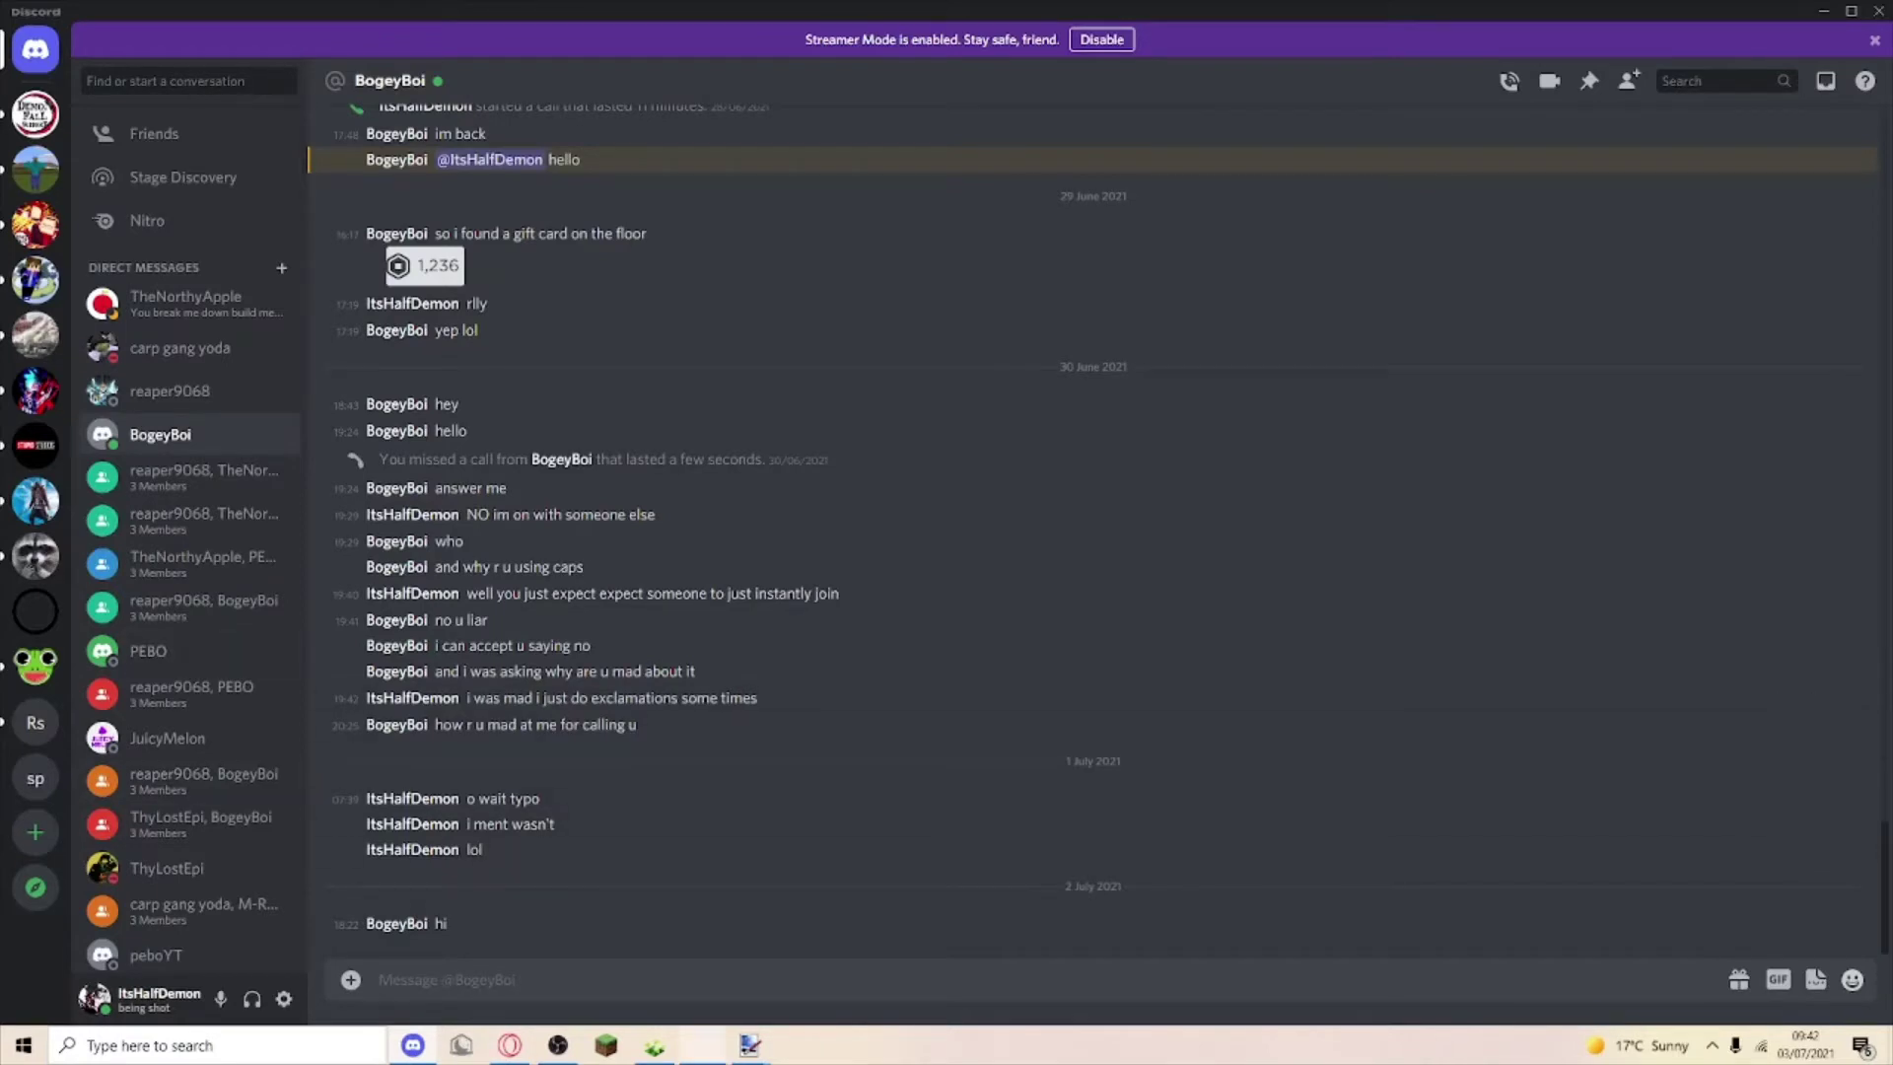
{"action": "mouse_move", "coordinate": [750, 1046]}
{"action": "left_click", "coordinate": [836, 963]}
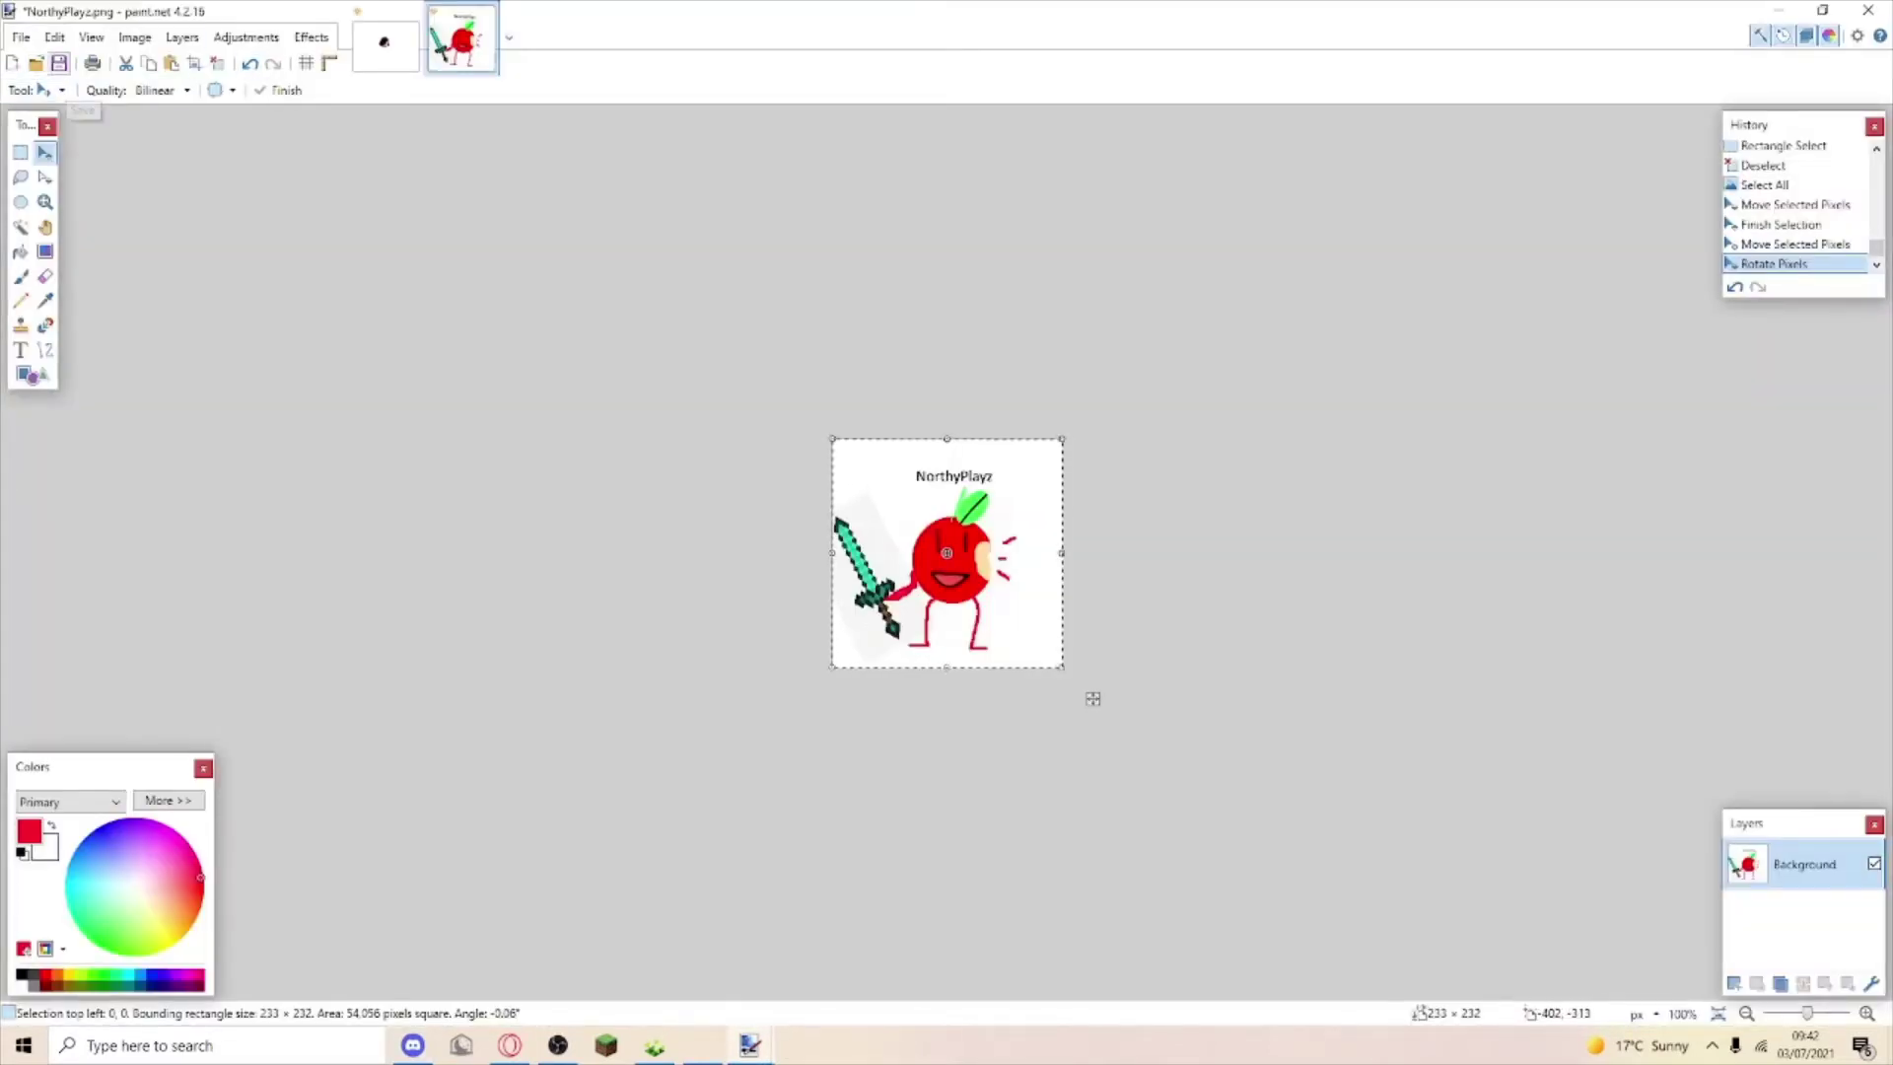
Create a new blank image at the default size.
{"action": "key", "text": "ctrl+n"}
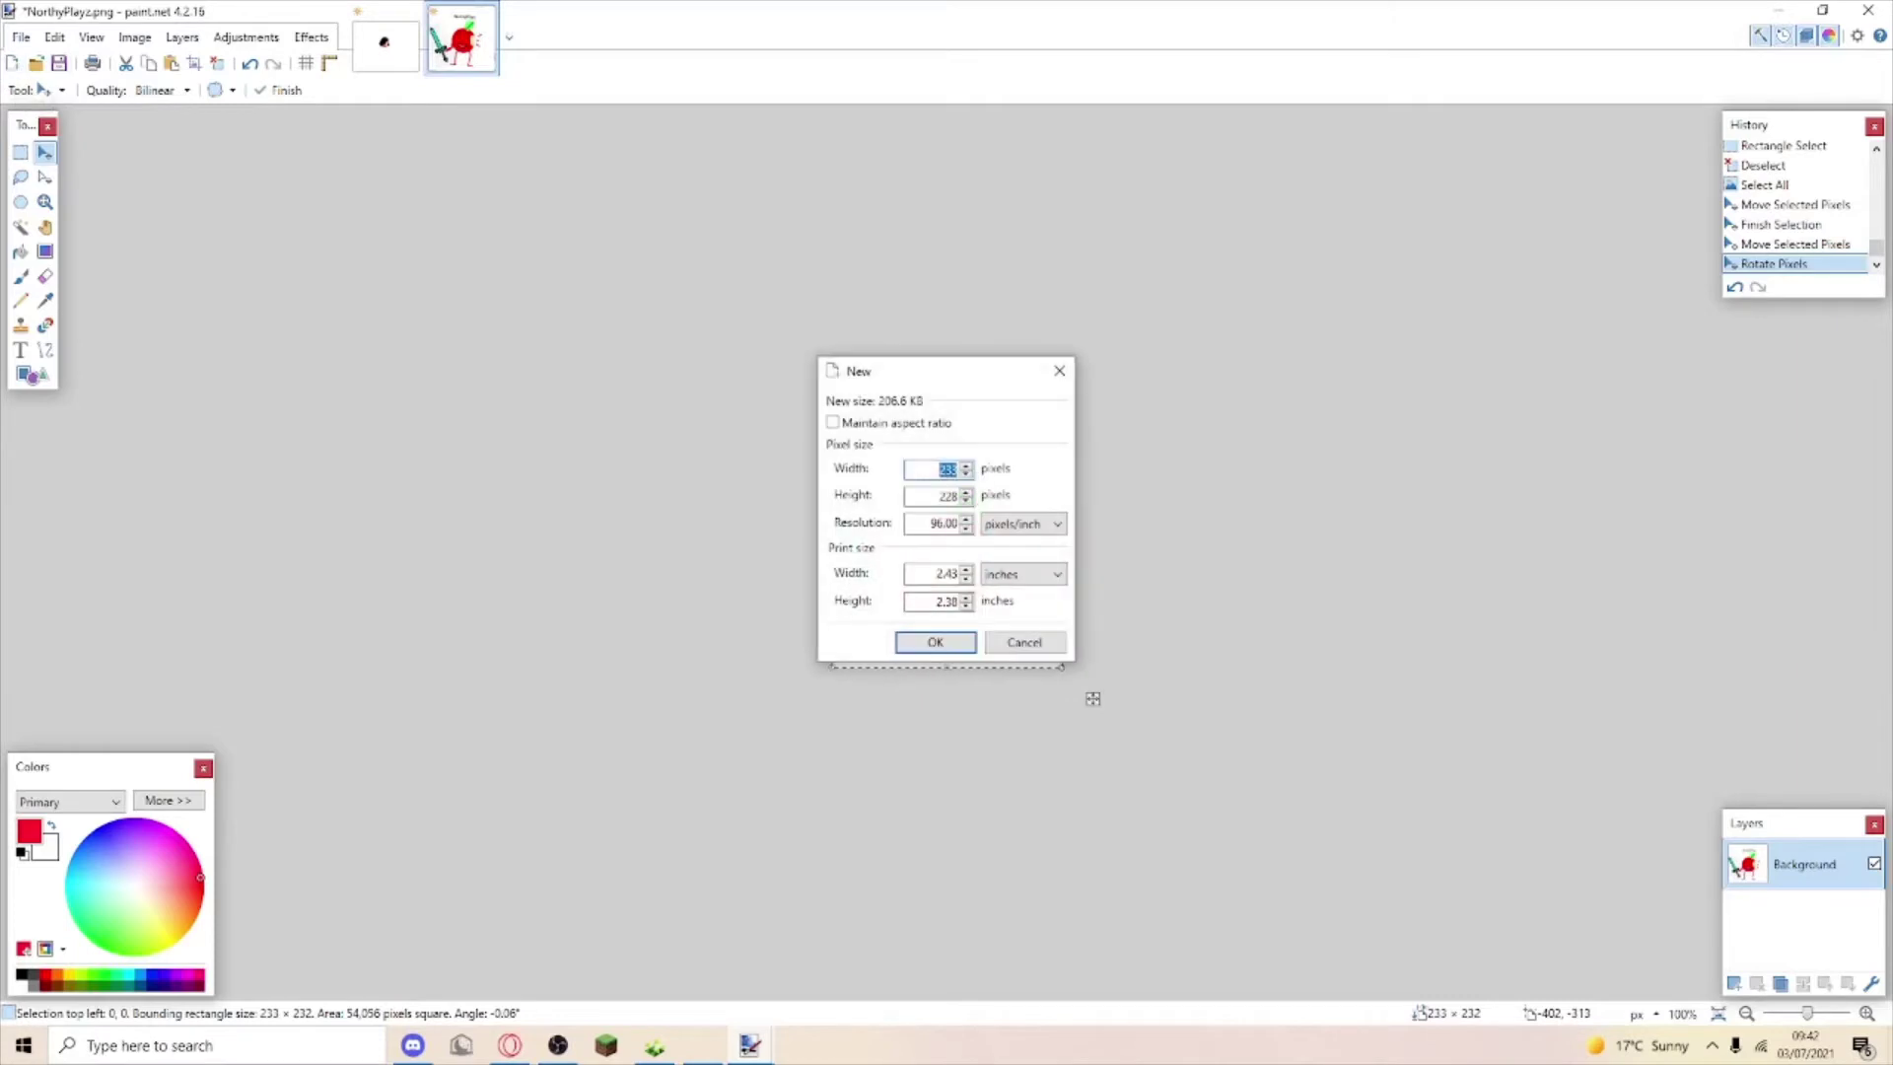
{"action": "key", "text": "Return"}
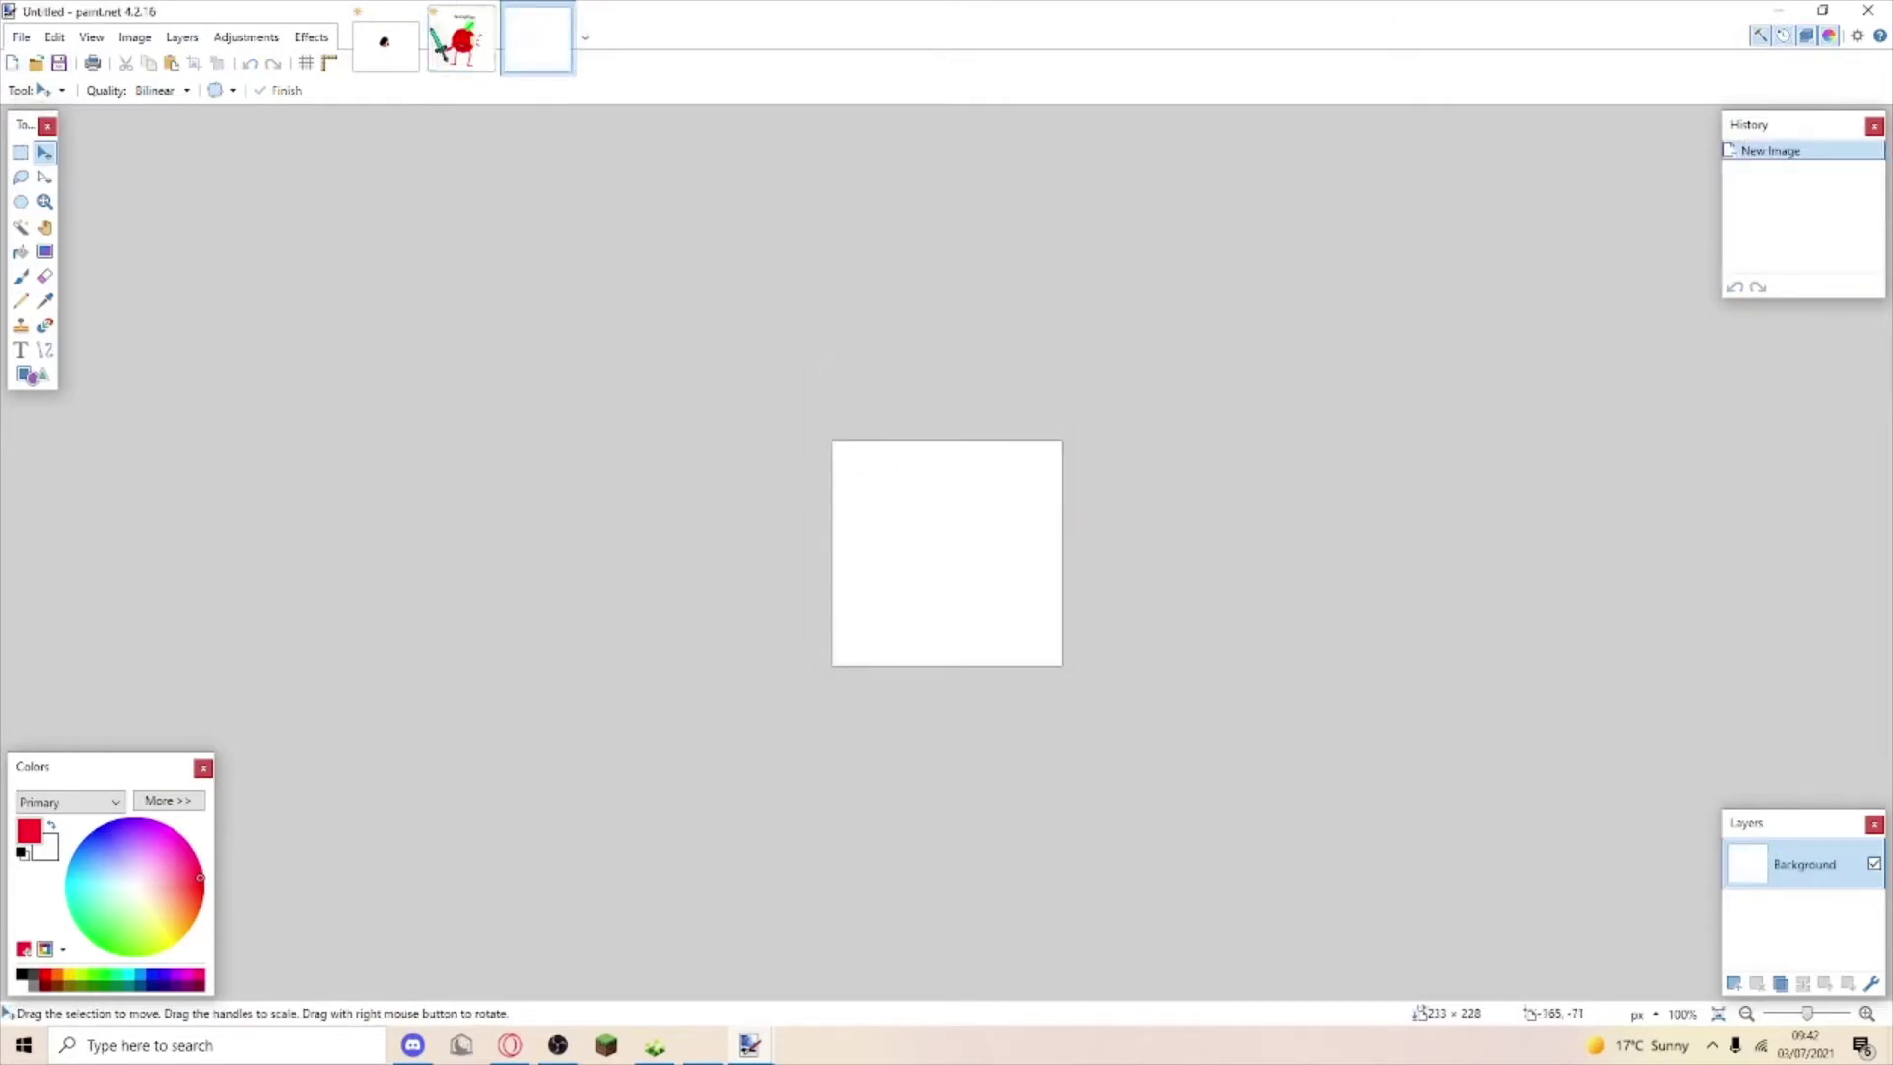
{"action": "left_click", "coordinate": [461, 42]}
{"action": "left_click", "coordinate": [536, 42]}
Make a small flat elliptical selection above the canvas centre, replacing a first attempt.
{"action": "left_click", "coordinate": [22, 277]}
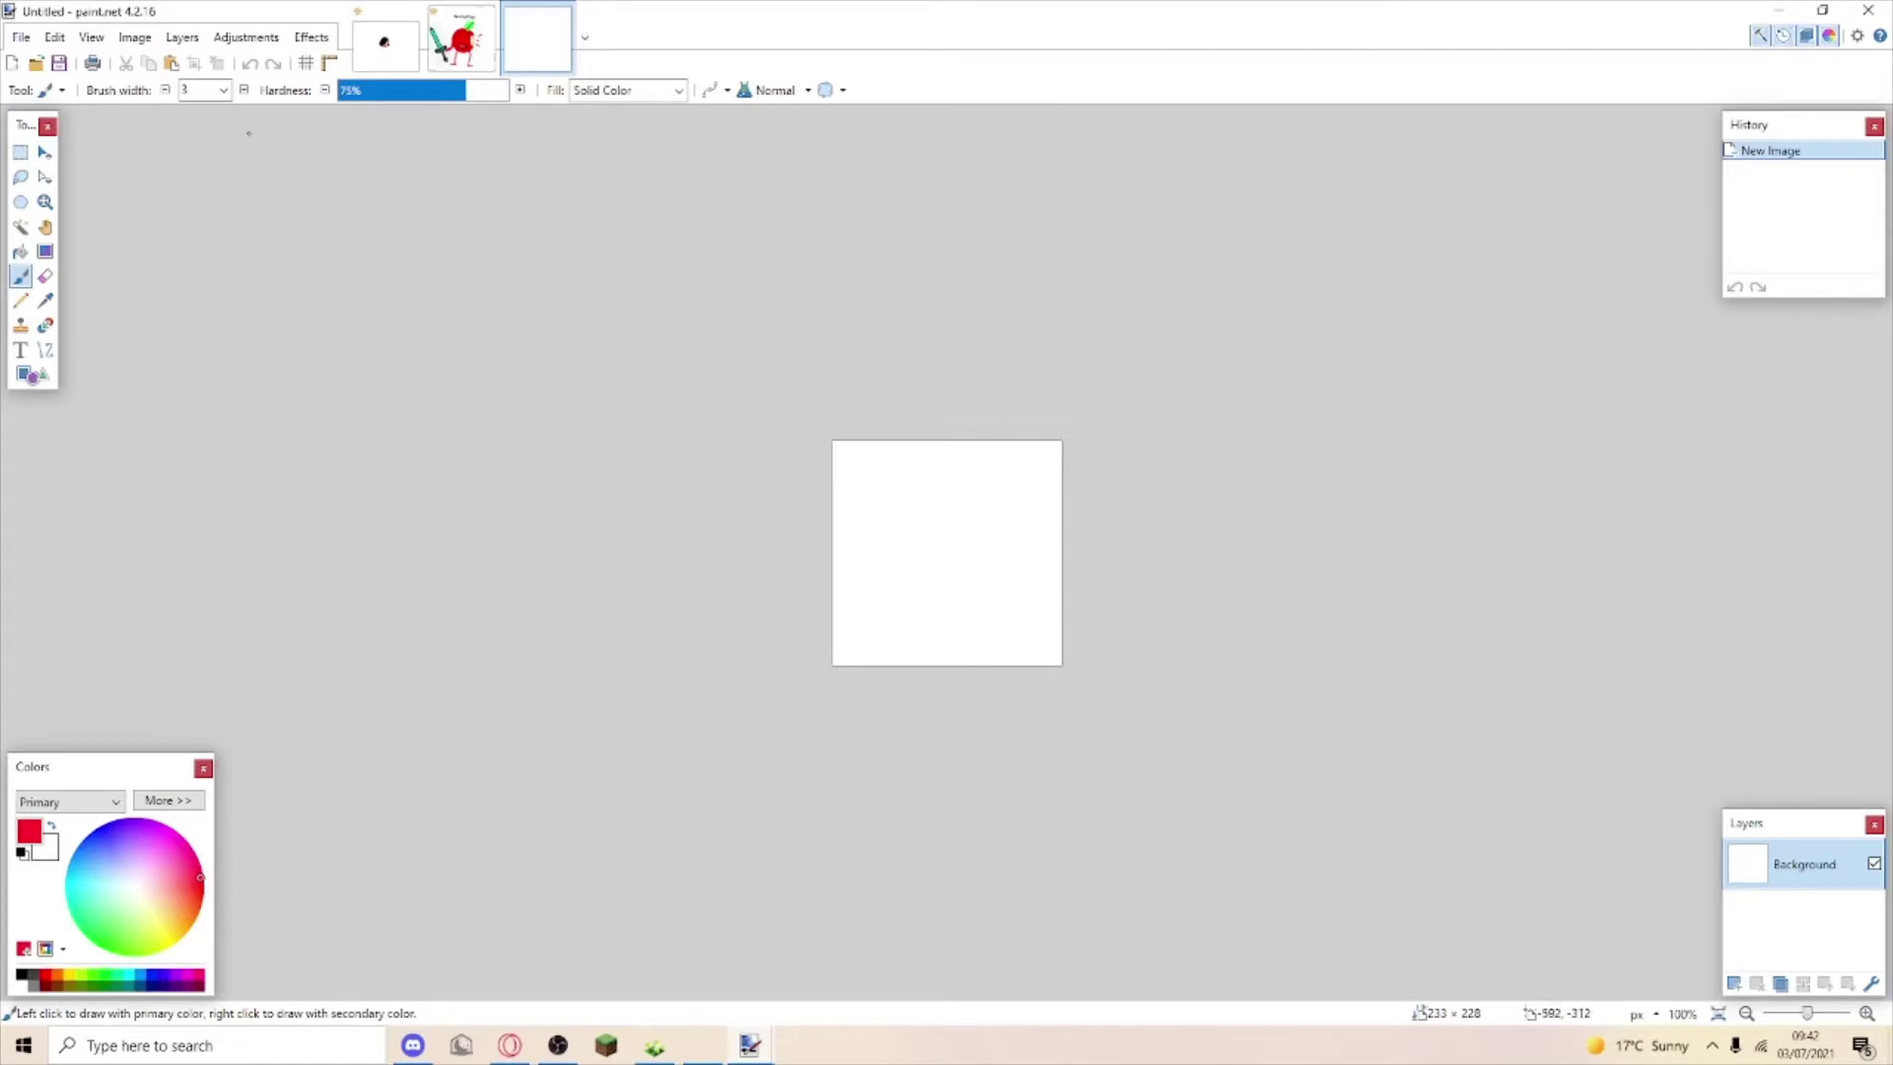
{"action": "left_click", "coordinate": [20, 202]}
{"action": "left_click_drag", "start_coordinate": [906, 530], "coordinate": [991, 639]}
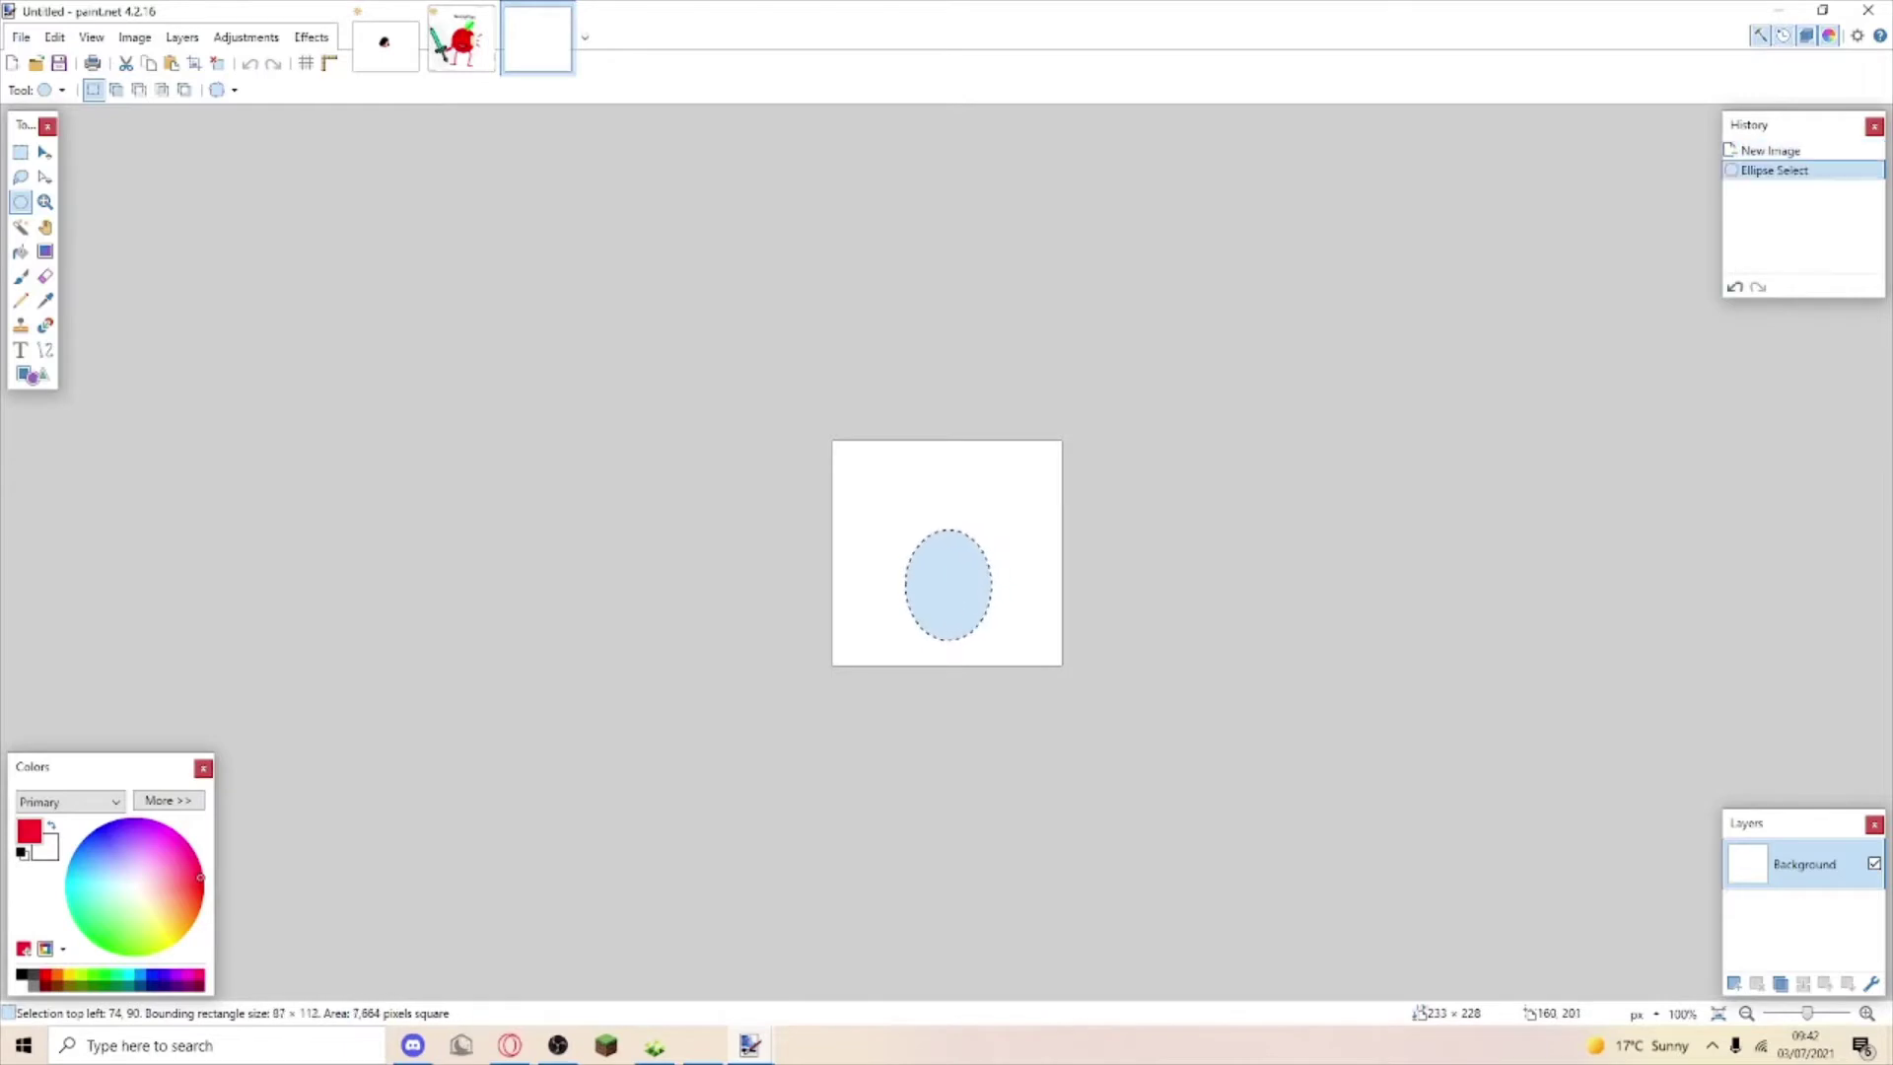
{"action": "left_click", "coordinate": [248, 63]}
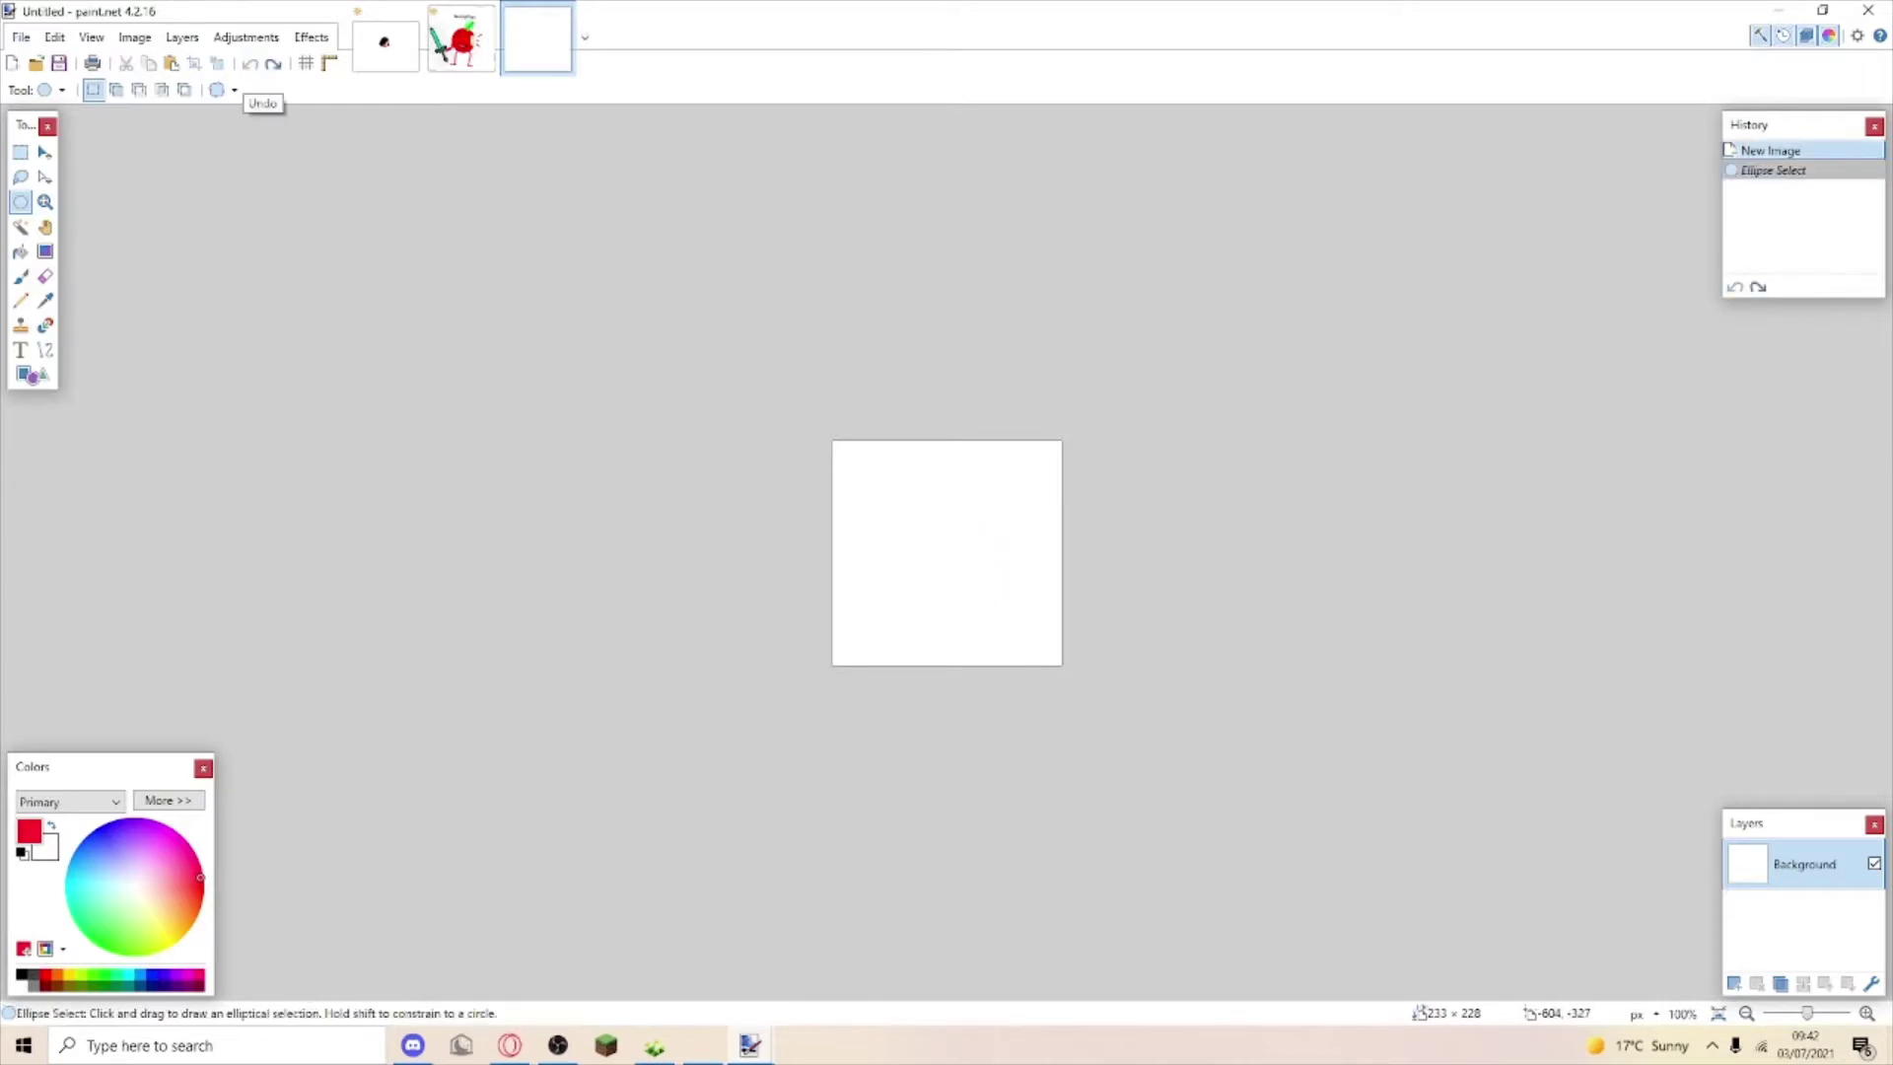
{"action": "left_click_drag", "start_coordinate": [919, 514], "coordinate": [980, 534]}
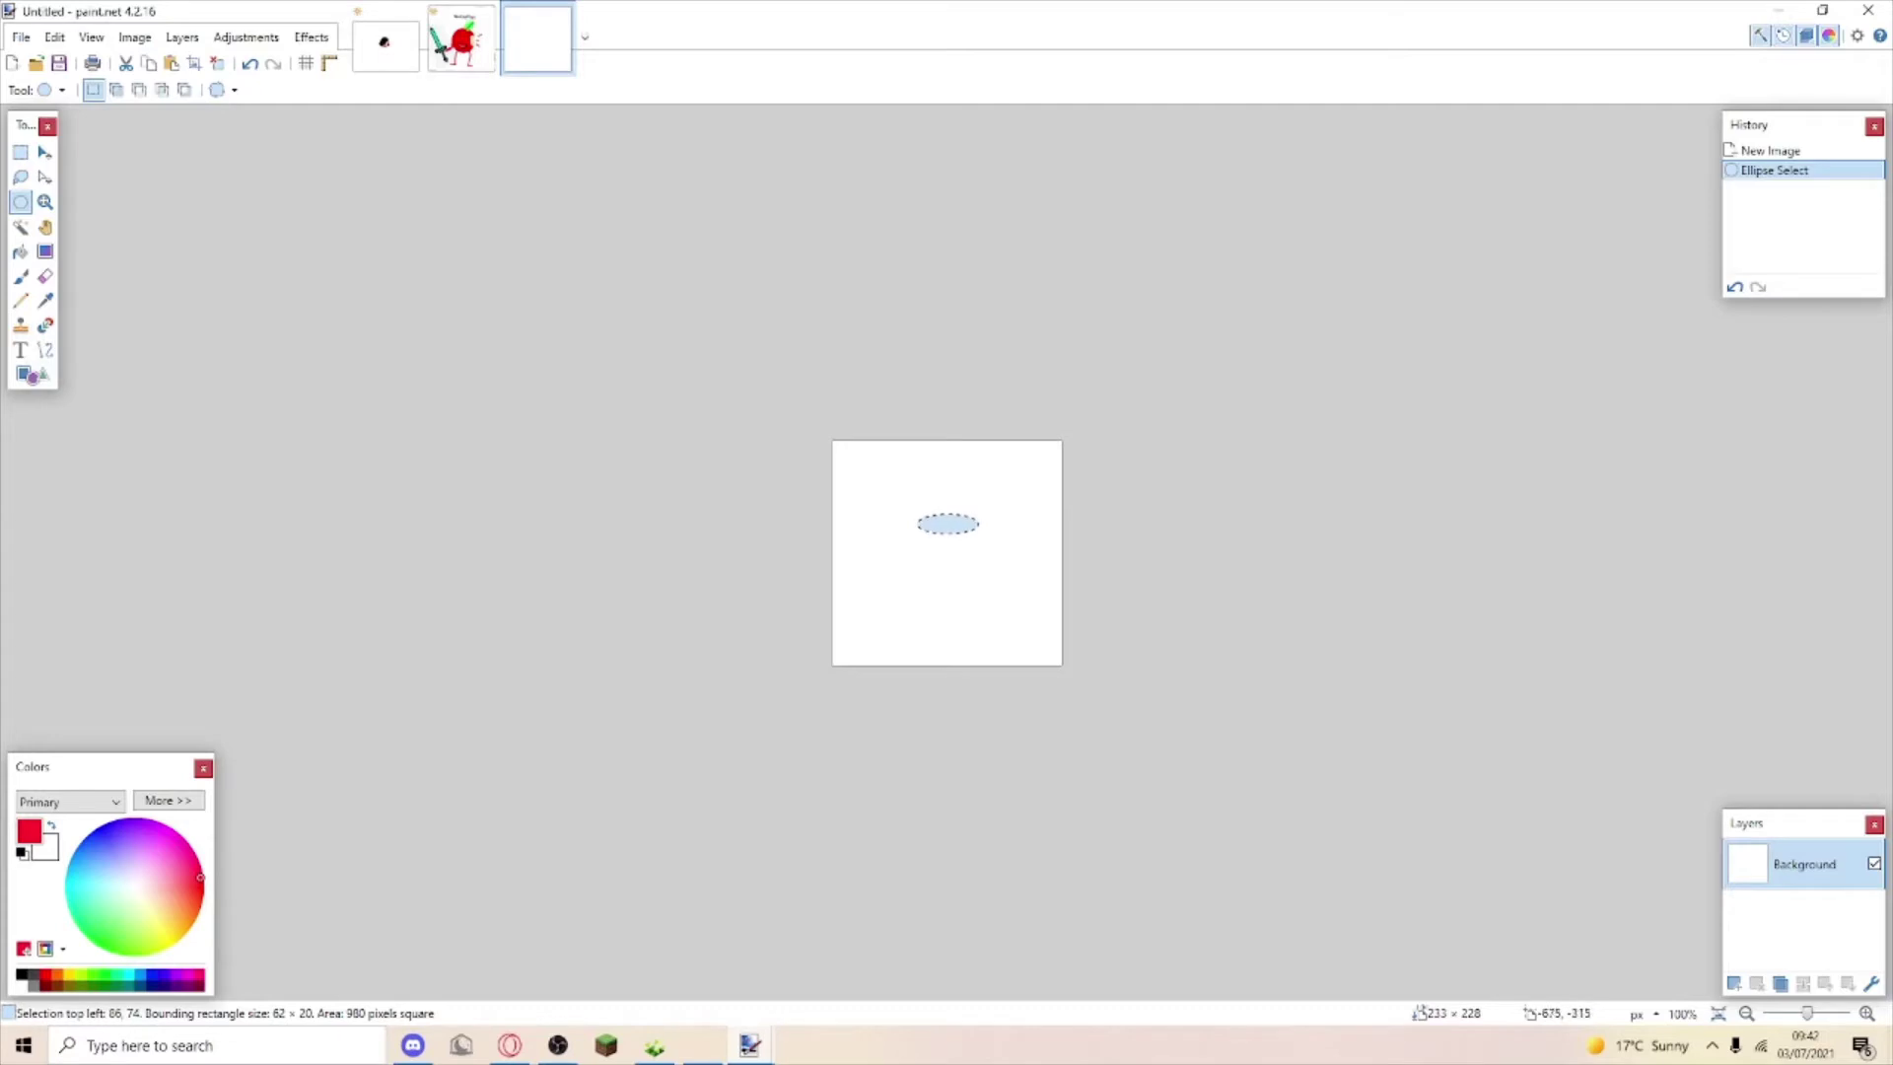
Fill the whole blank canvas with light green.
{"action": "left_click", "coordinate": [100, 924]}
{"action": "left_click", "coordinate": [20, 253]}
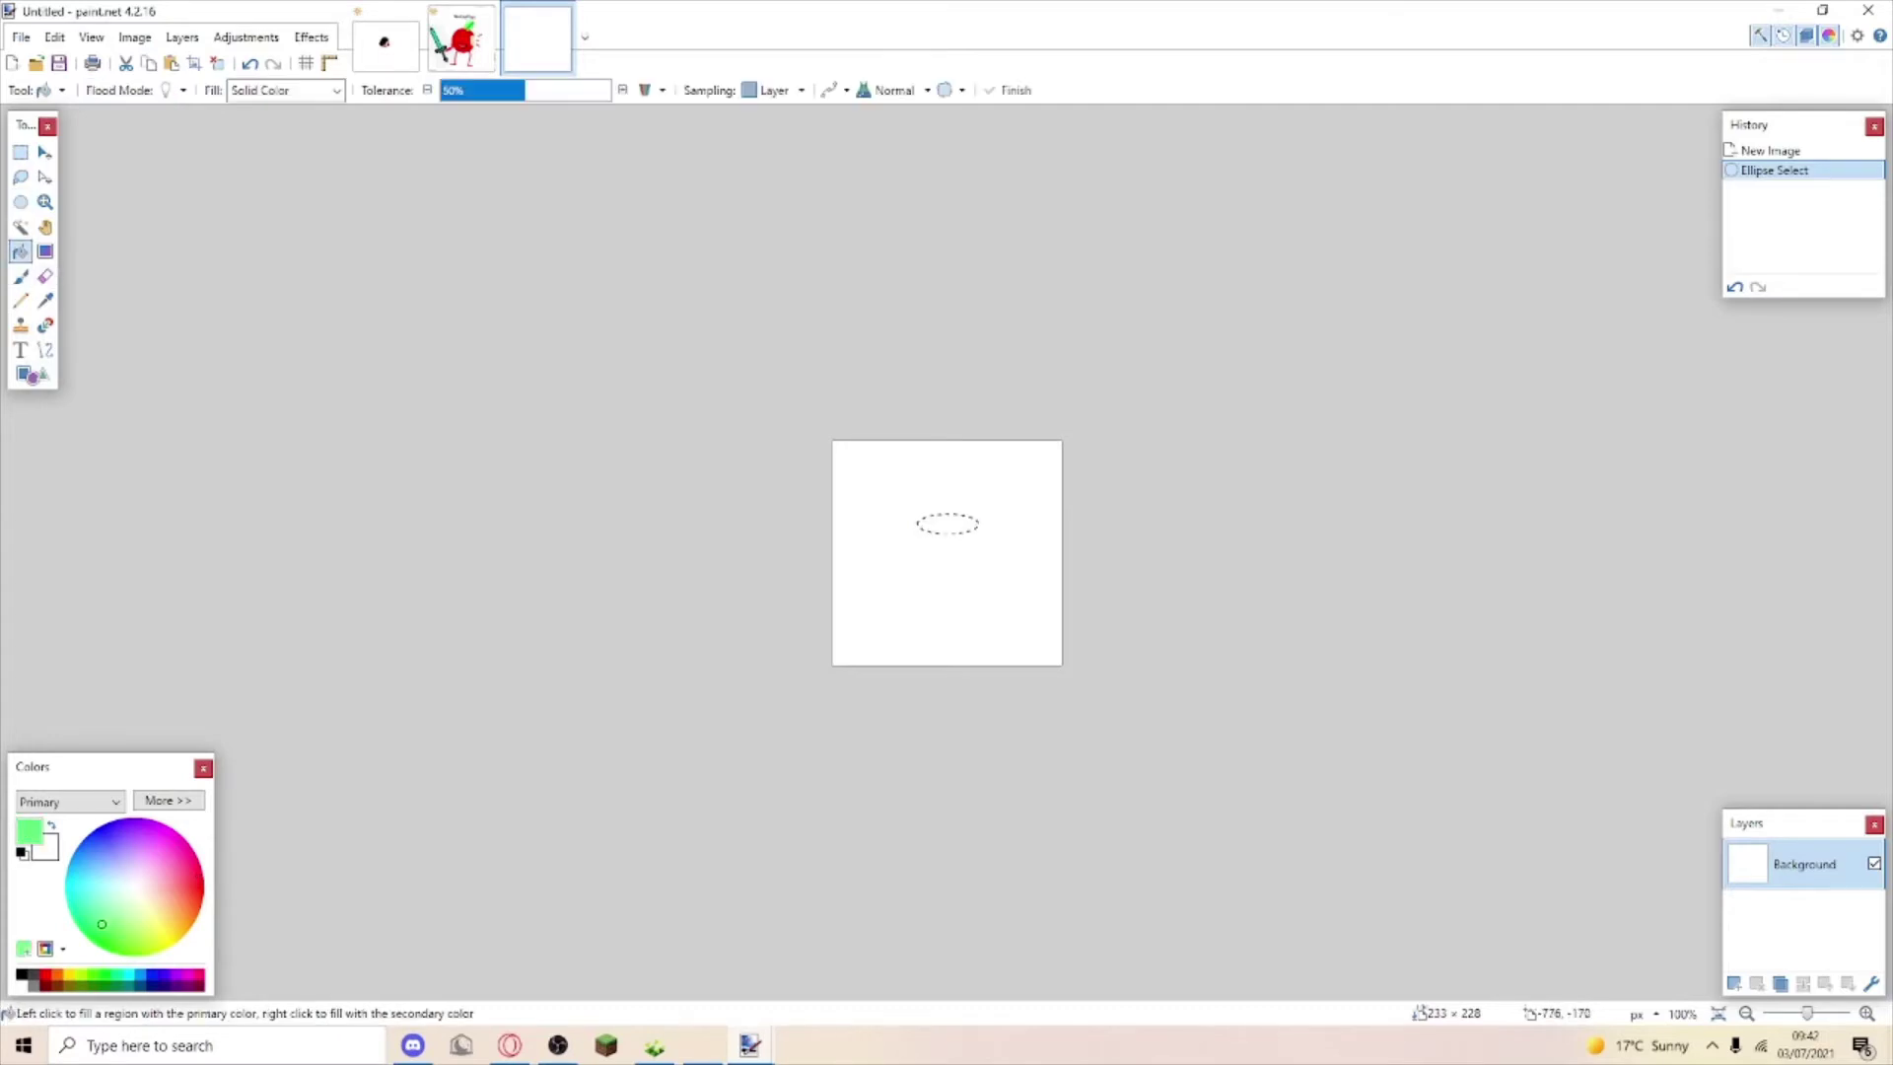
{"action": "left_click", "coordinate": [903, 589]}
{"action": "left_click", "coordinate": [869, 528]}
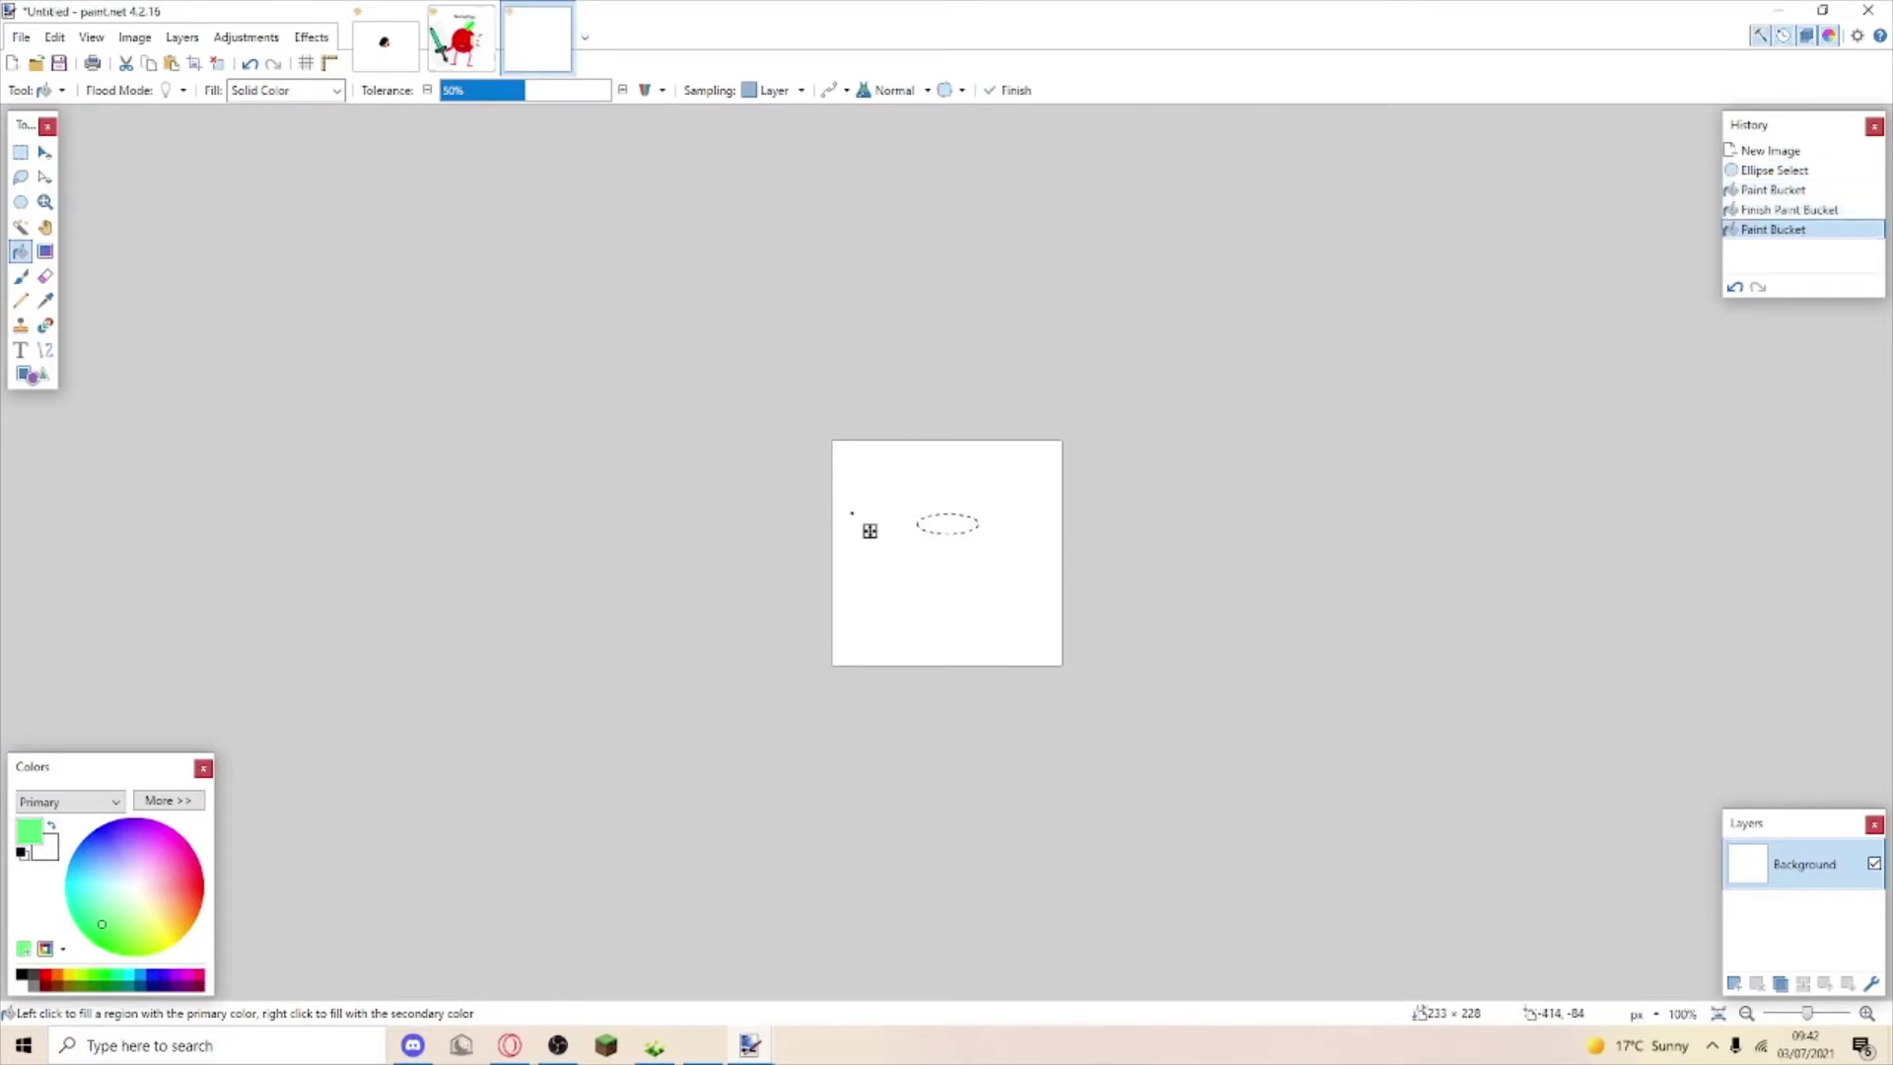
{"action": "key", "text": "s"}
{"action": "left_click", "coordinate": [485, 407]}
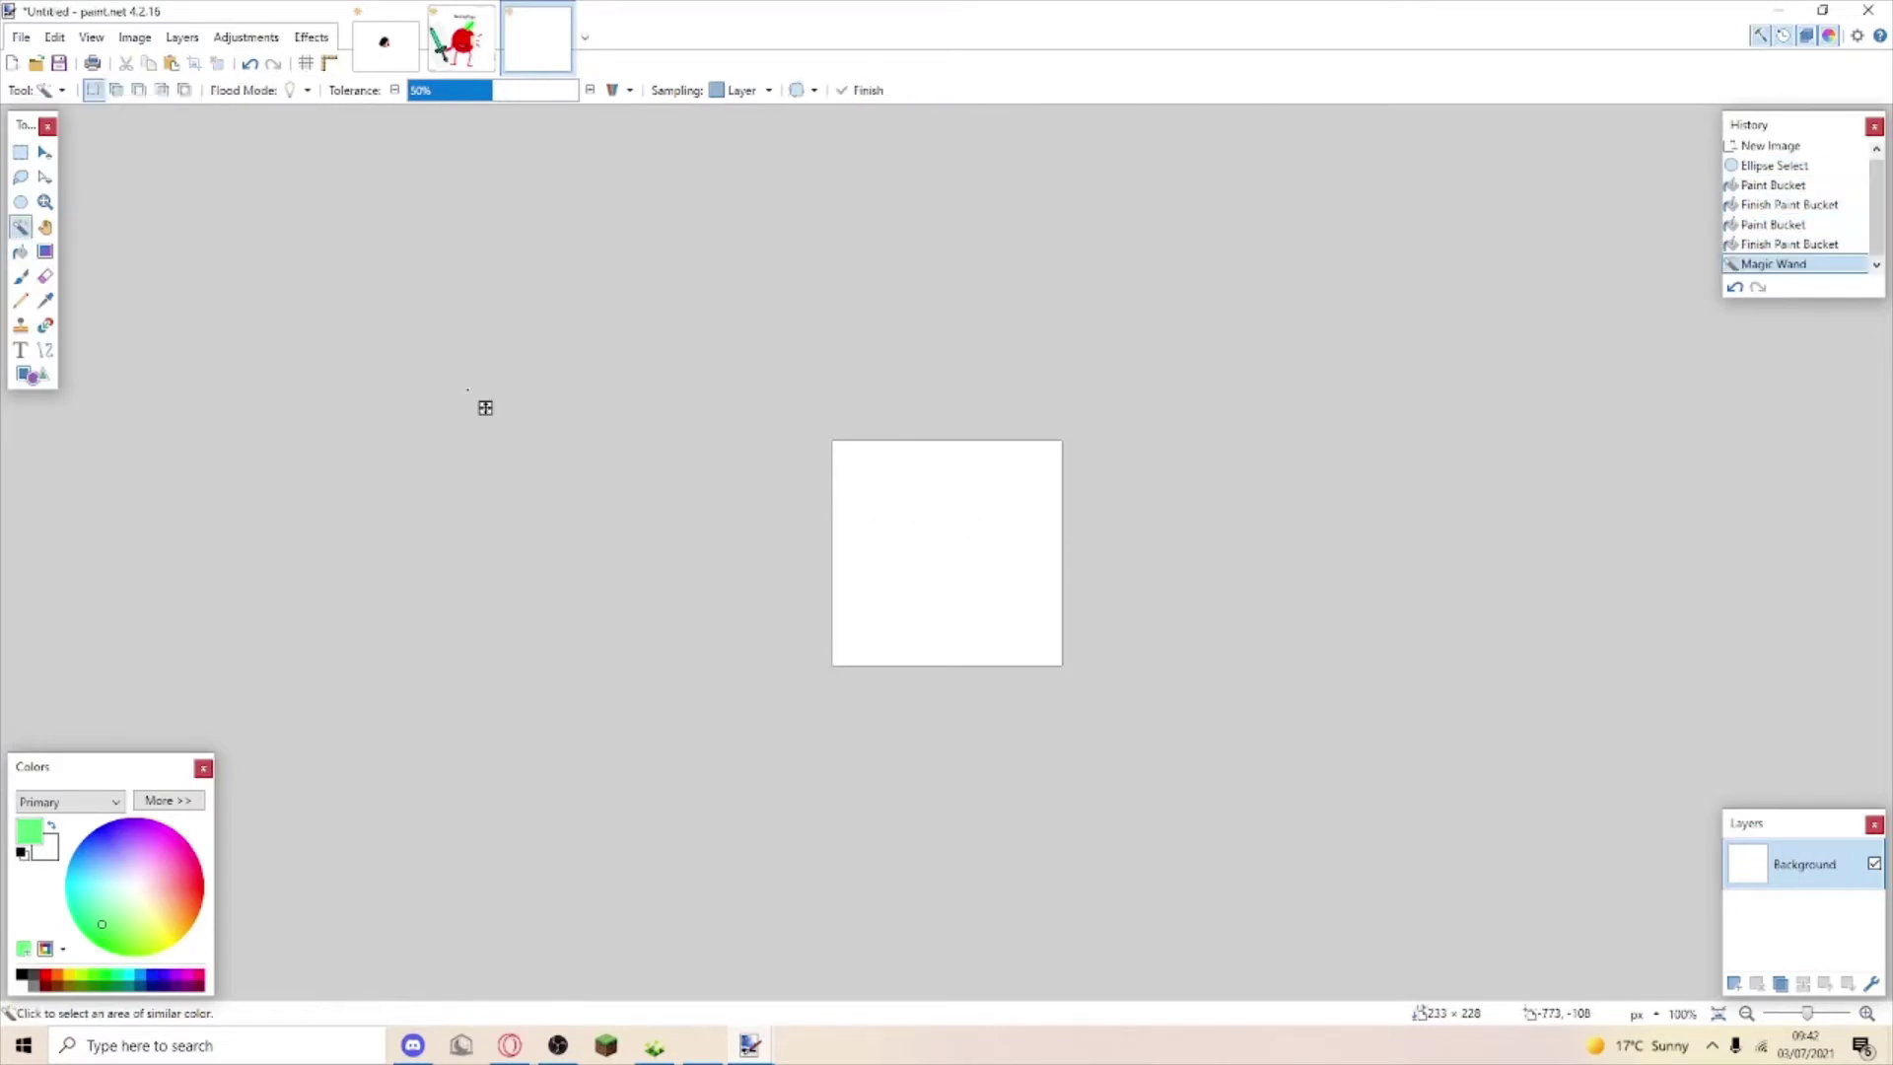
{"action": "left_click", "coordinate": [21, 252]}
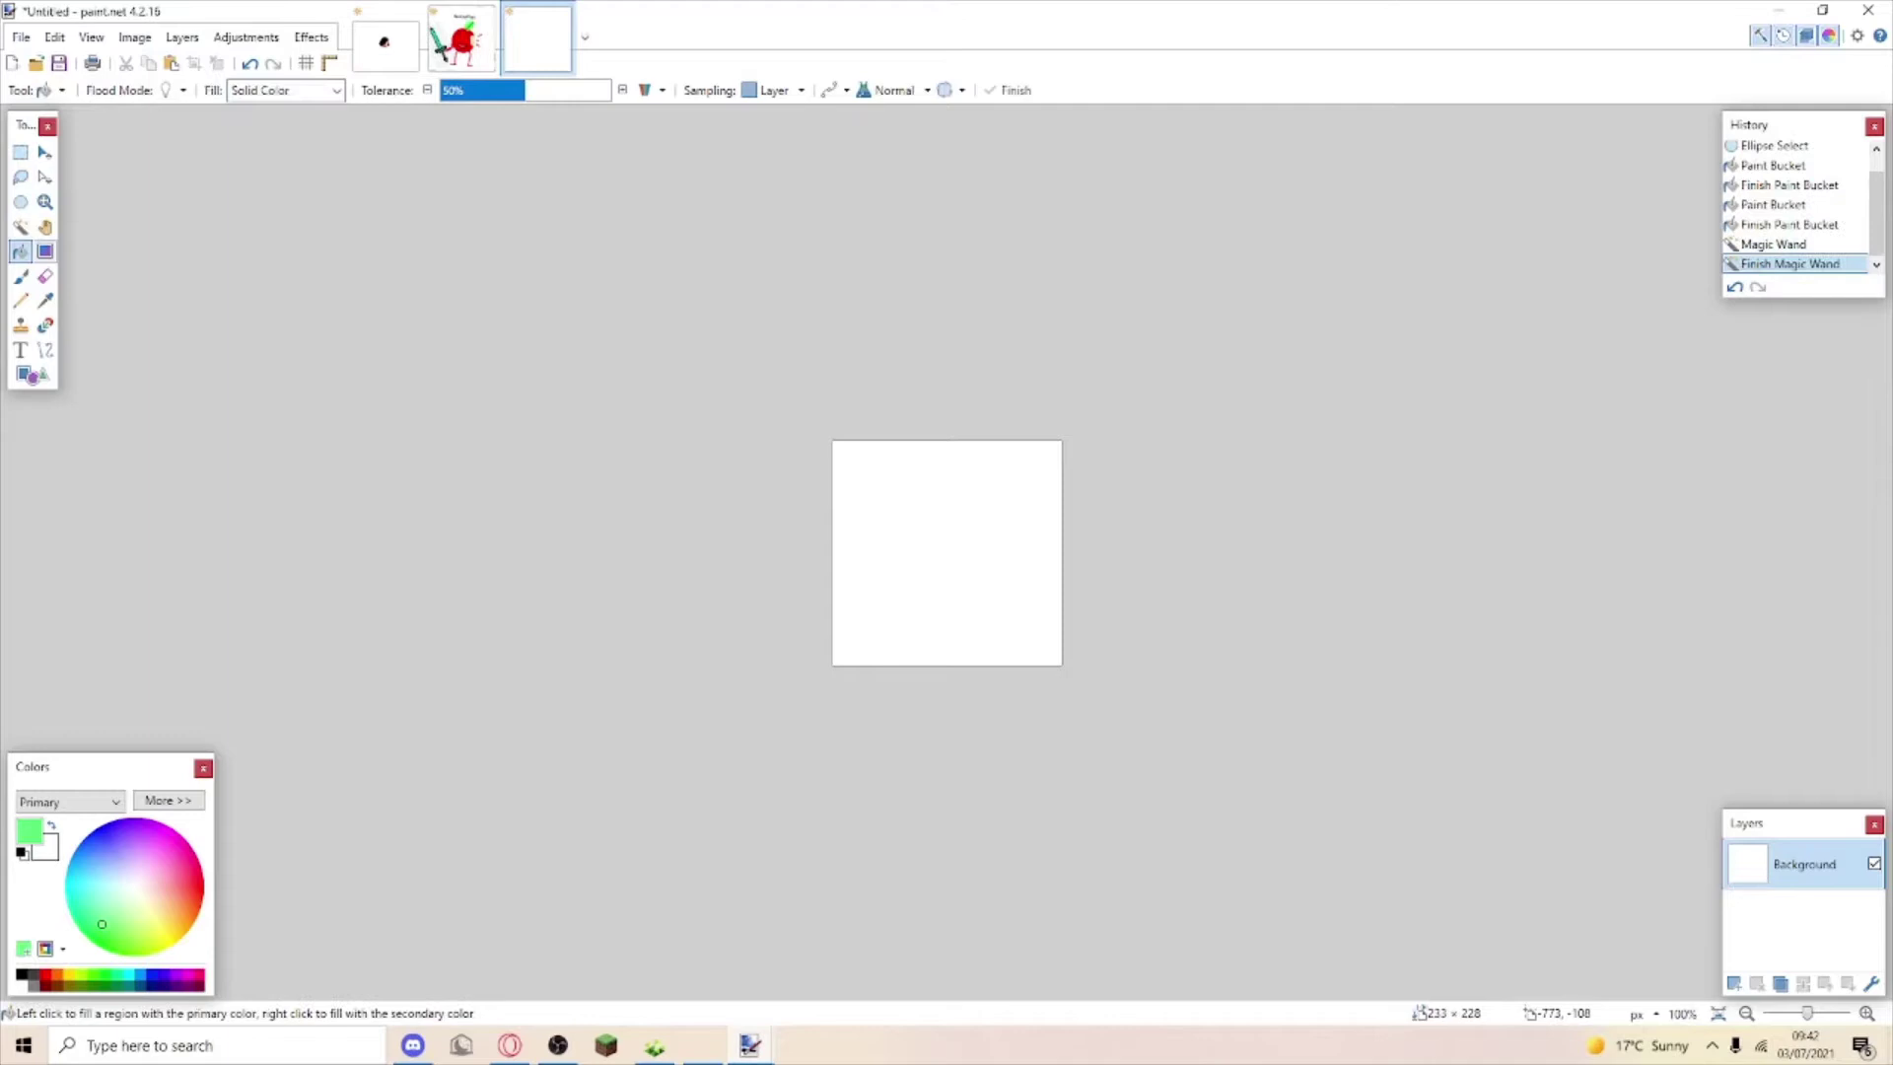
{"action": "left_click", "coordinate": [913, 541]}
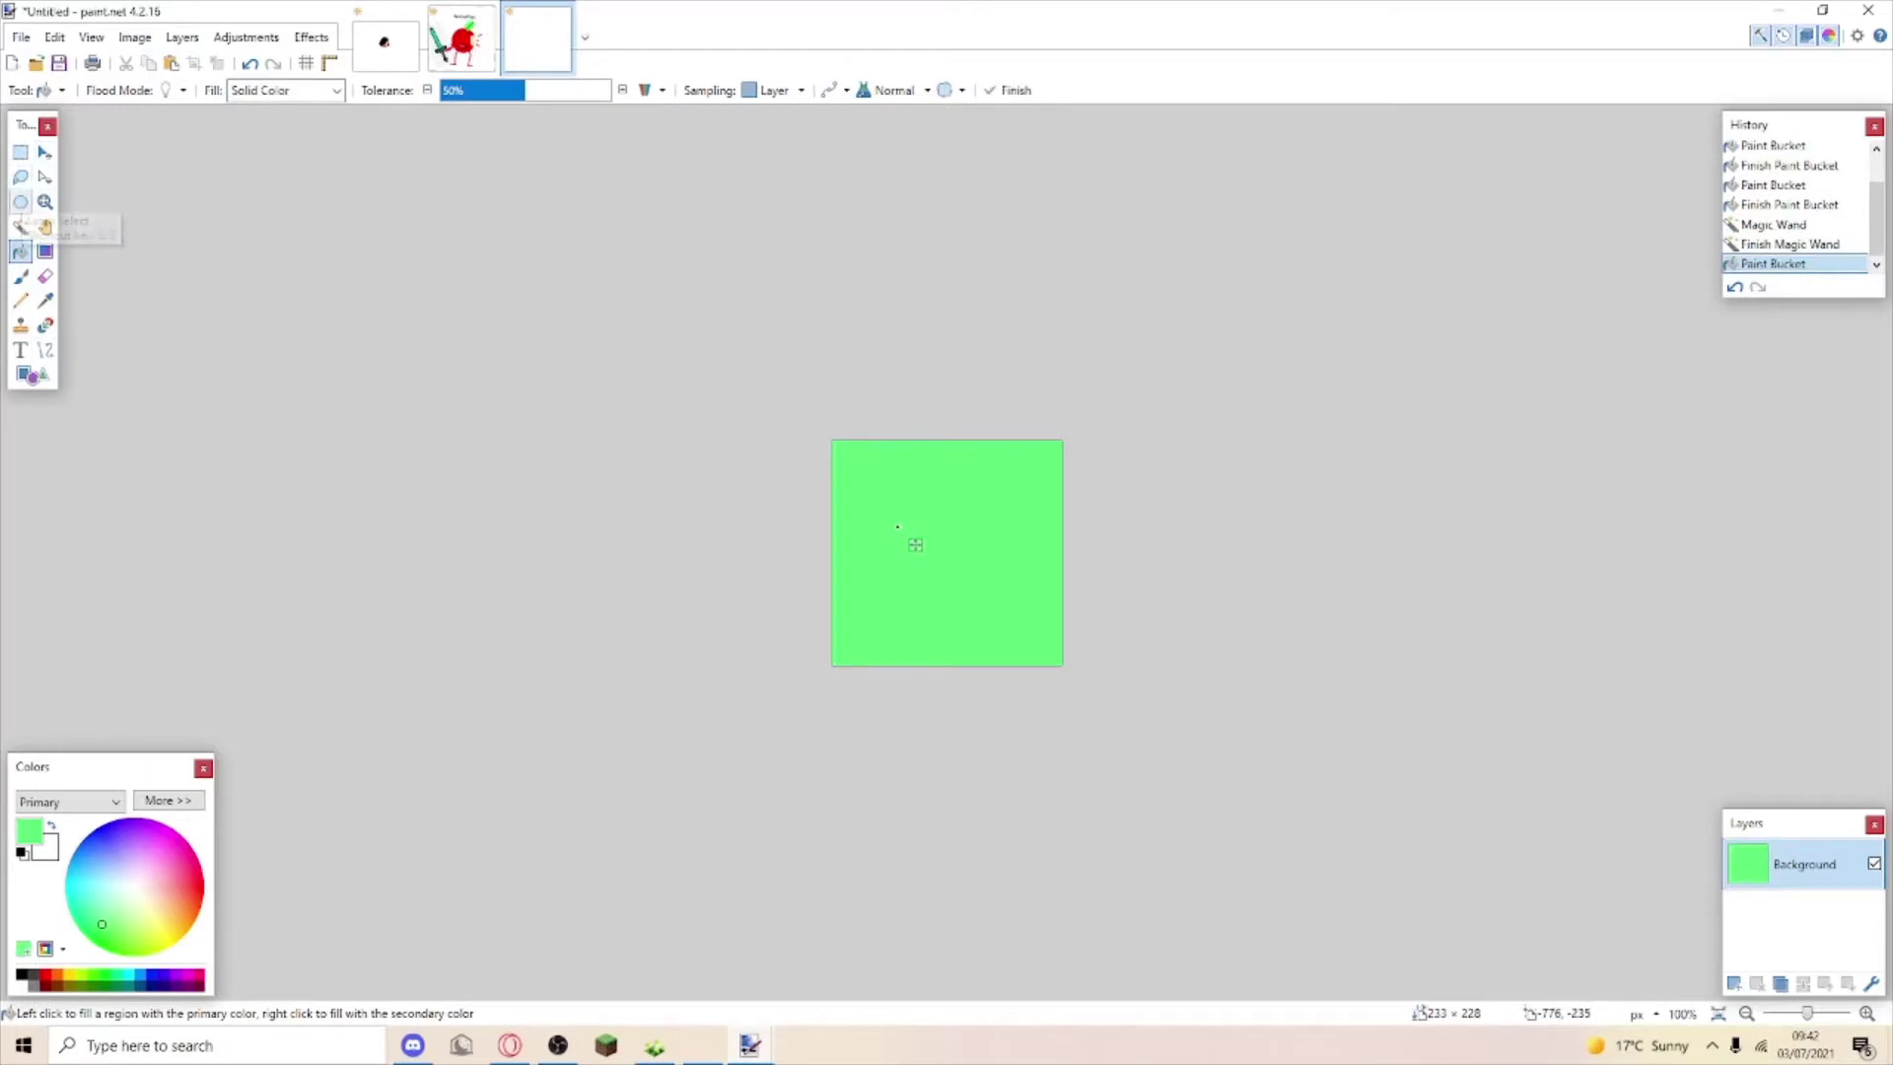
{"action": "left_click", "coordinate": [21, 202]}
Select a wide thin ellipse in the upper canvas and fill it near-white.
{"action": "left_click_drag", "start_coordinate": [888, 506], "coordinate": [1015, 521]}
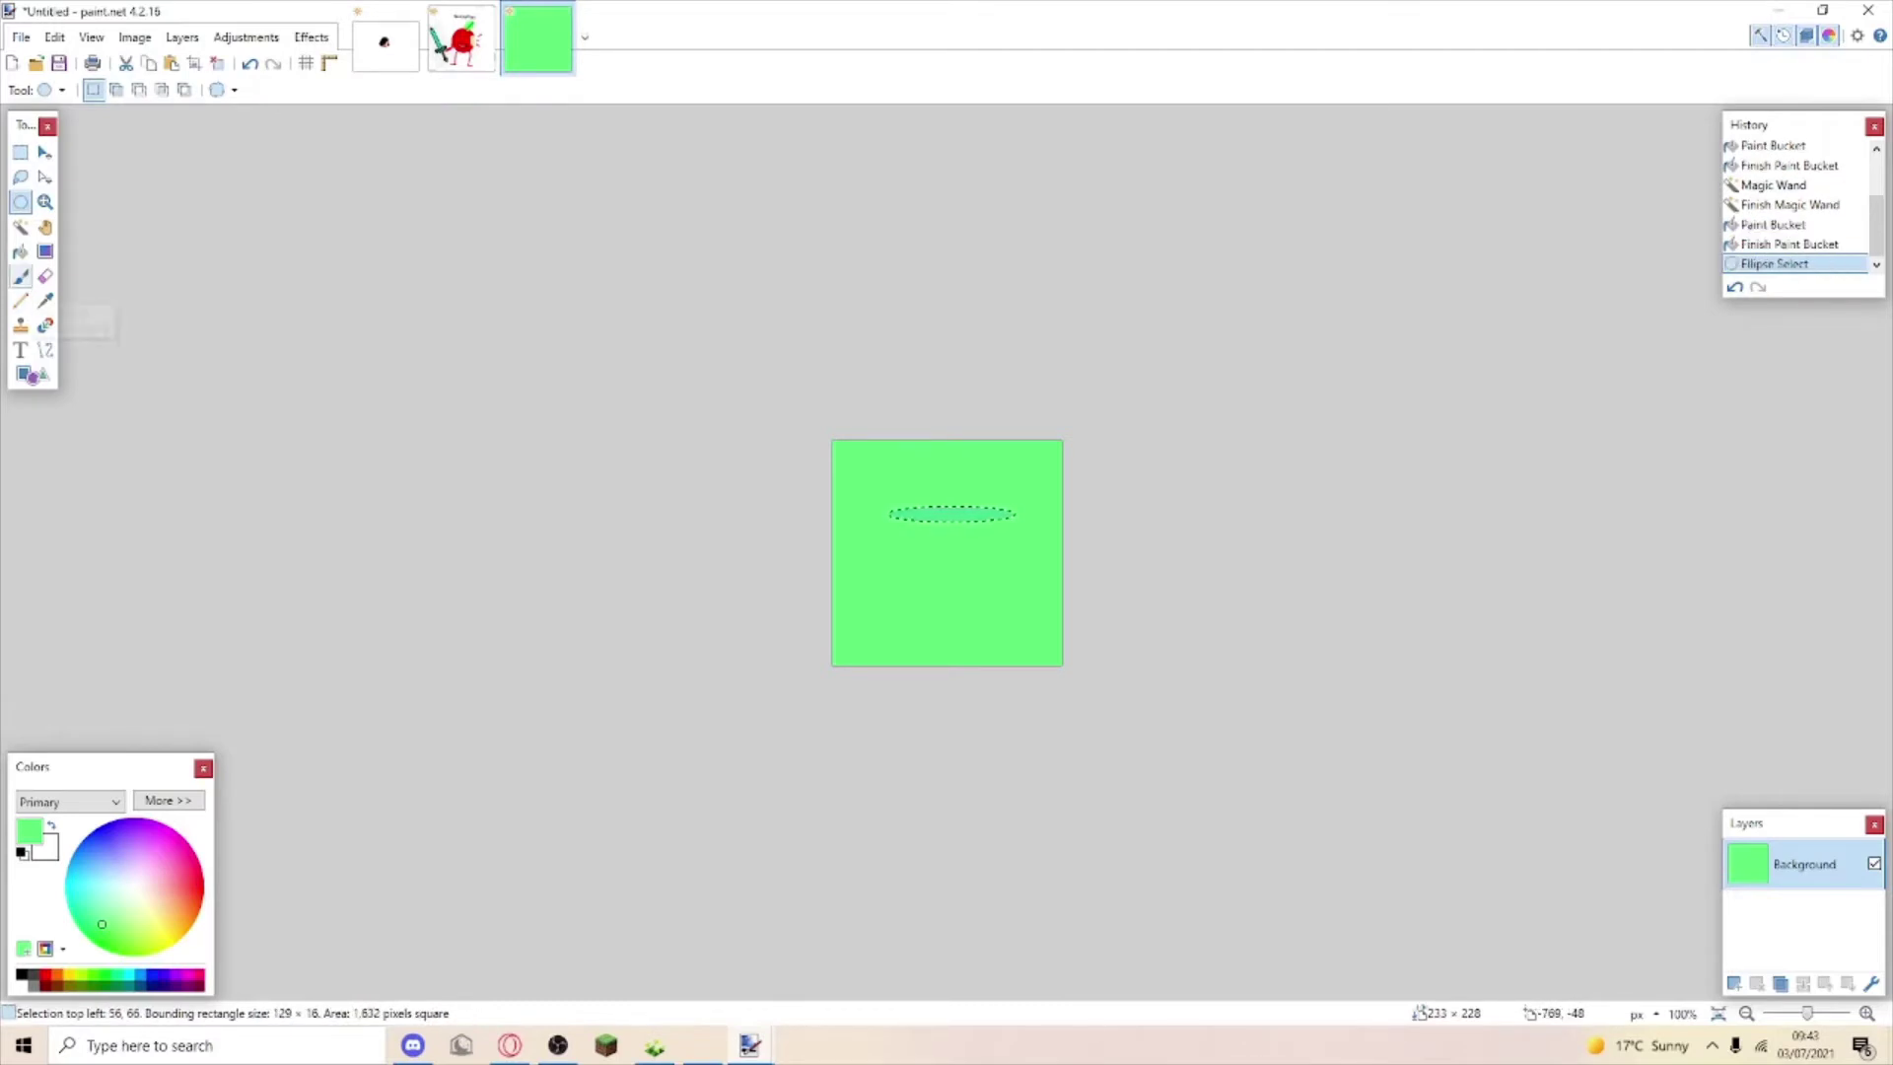
{"action": "left_click", "coordinate": [125, 878]}
{"action": "left_click", "coordinate": [133, 886]}
{"action": "left_click", "coordinate": [22, 252]}
{"action": "left_click", "coordinate": [961, 515]}
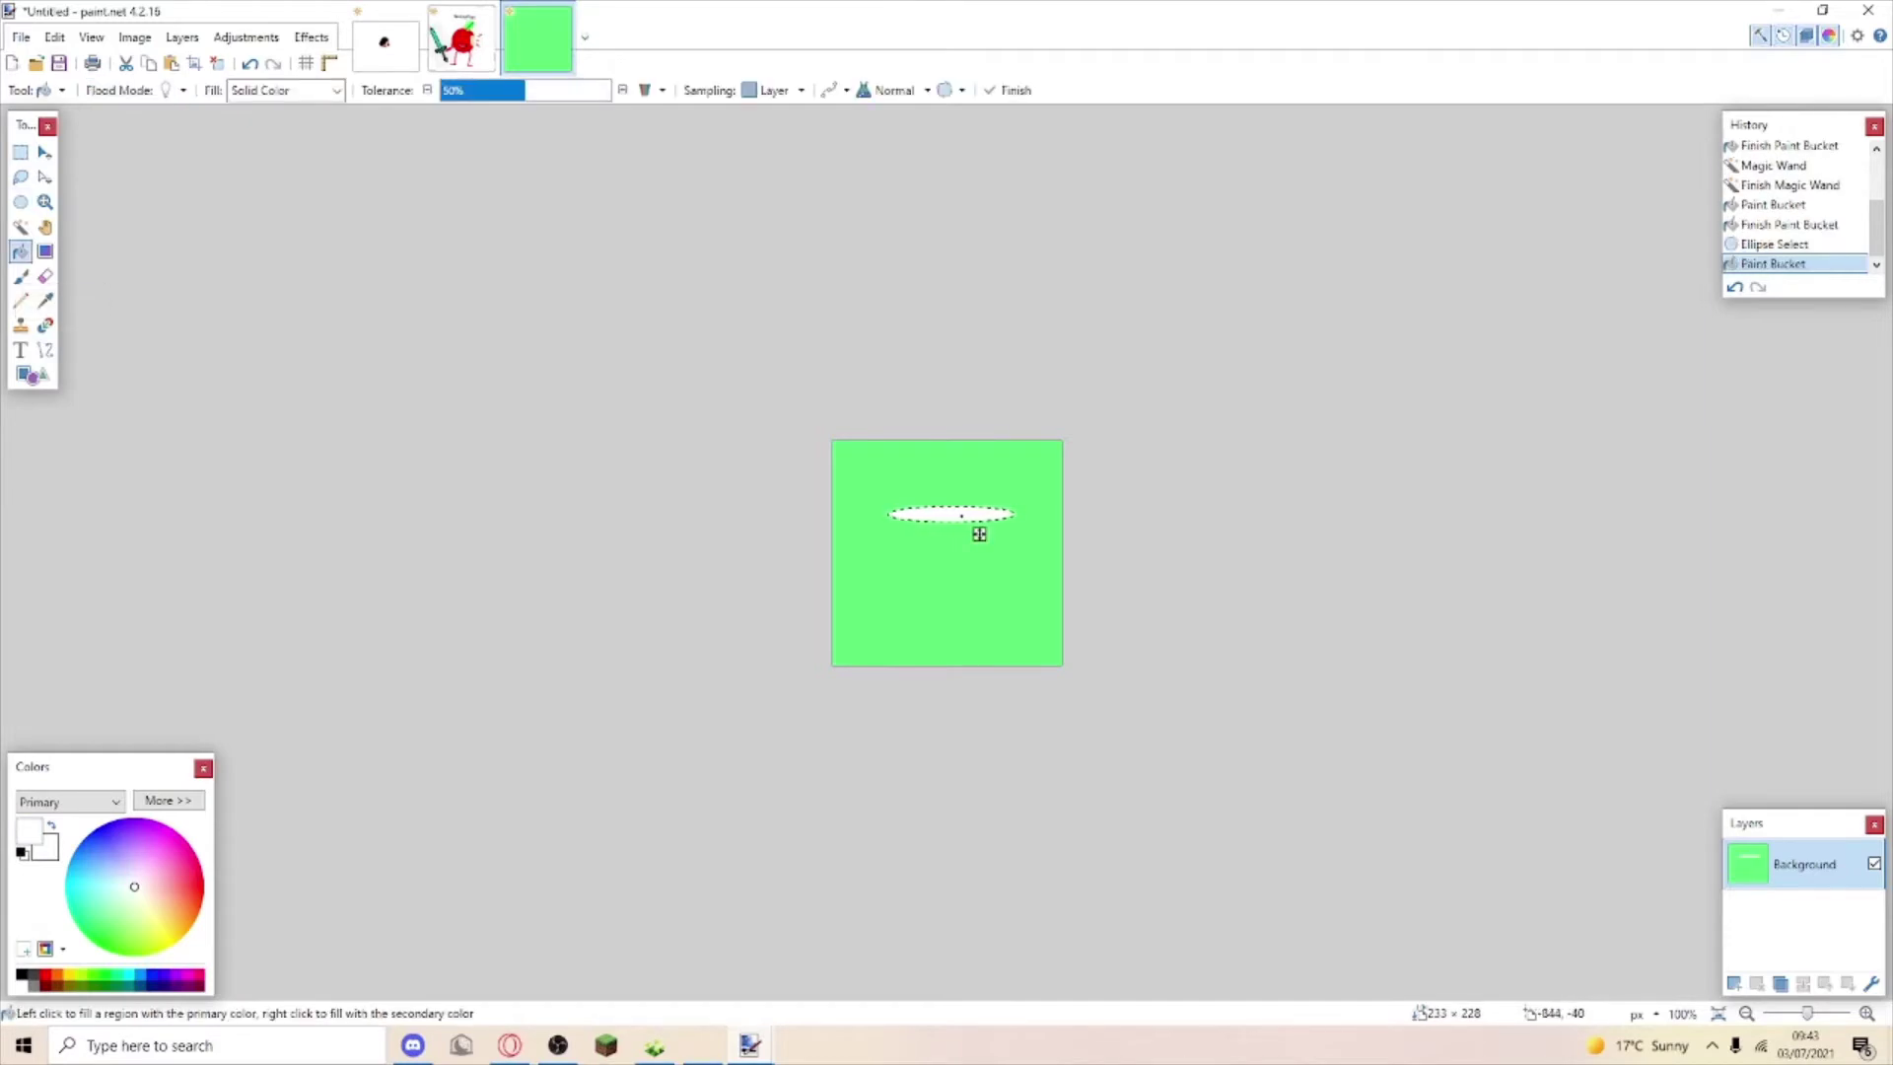
Draw a side line down from the top ellipse and clear its selection.
{"action": "left_click", "coordinate": [45, 349]}
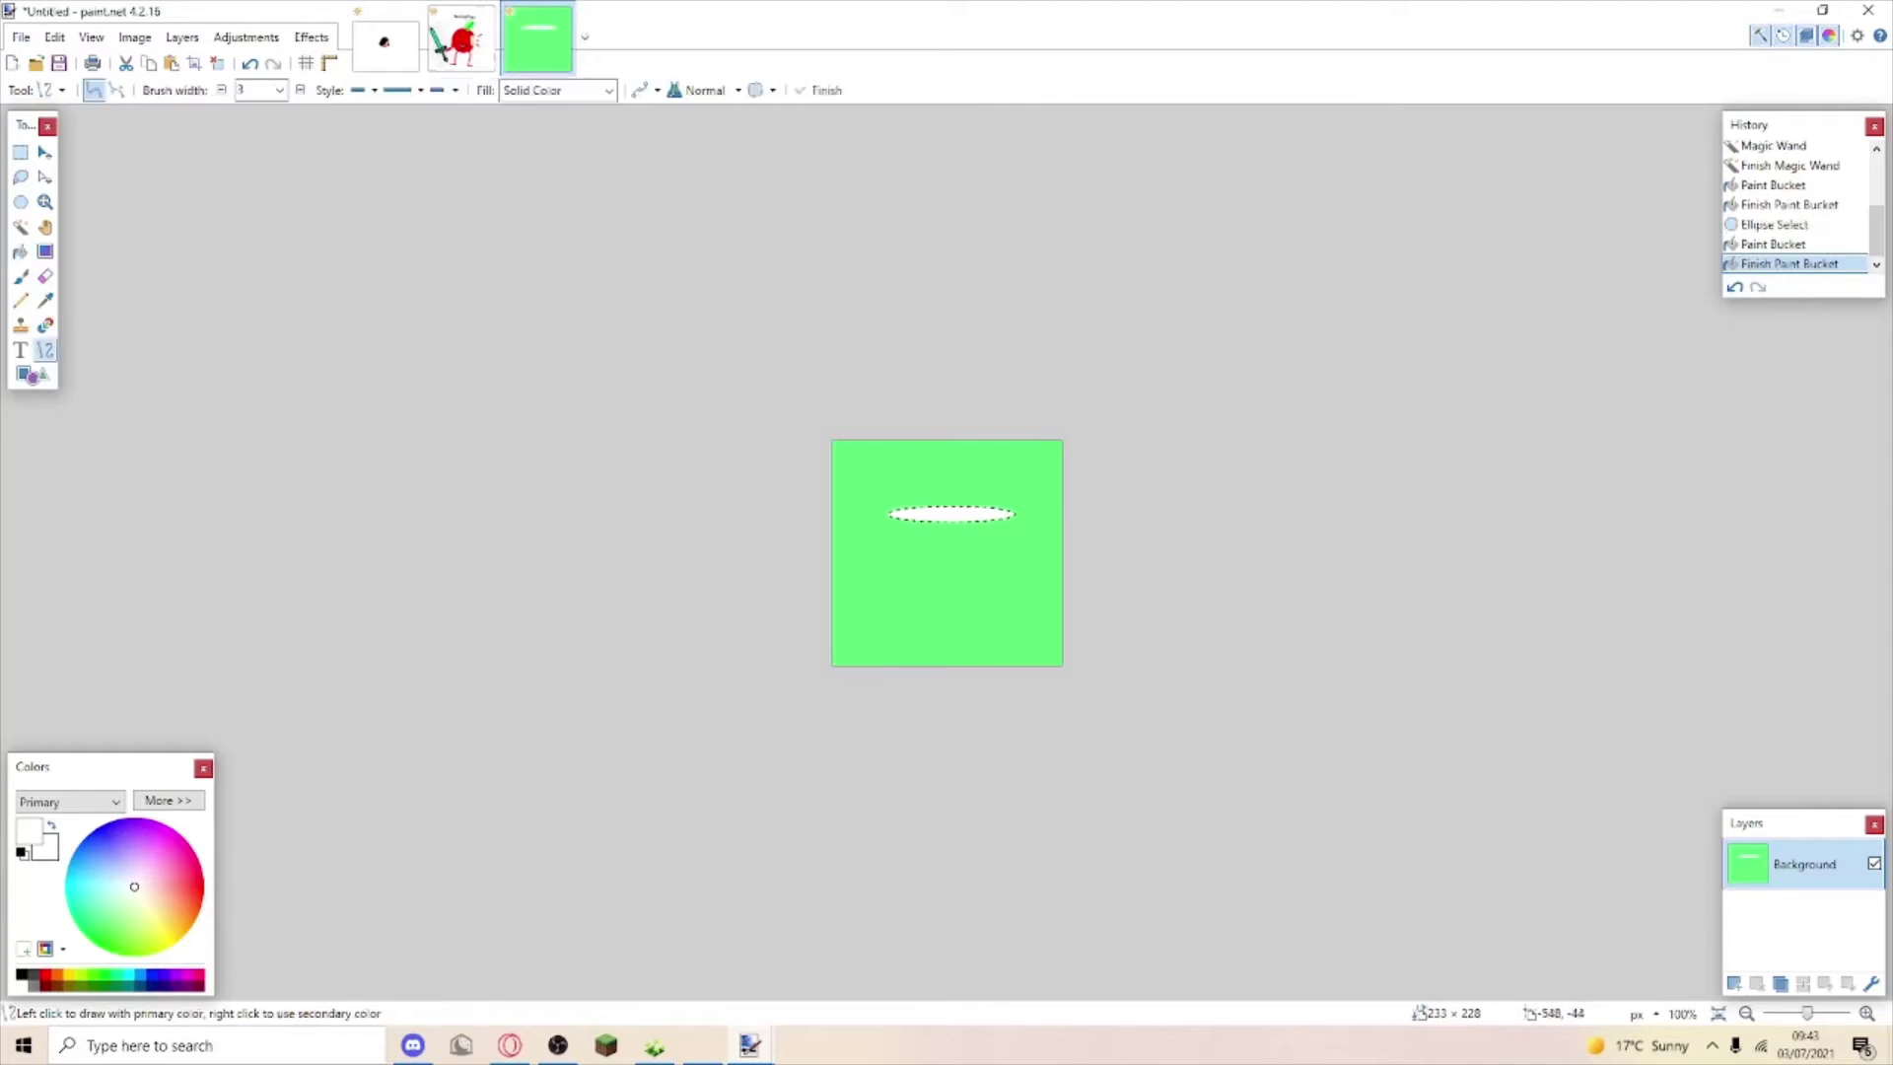
{"action": "left_click_drag", "start_coordinate": [889, 512], "coordinate": [889, 641]}
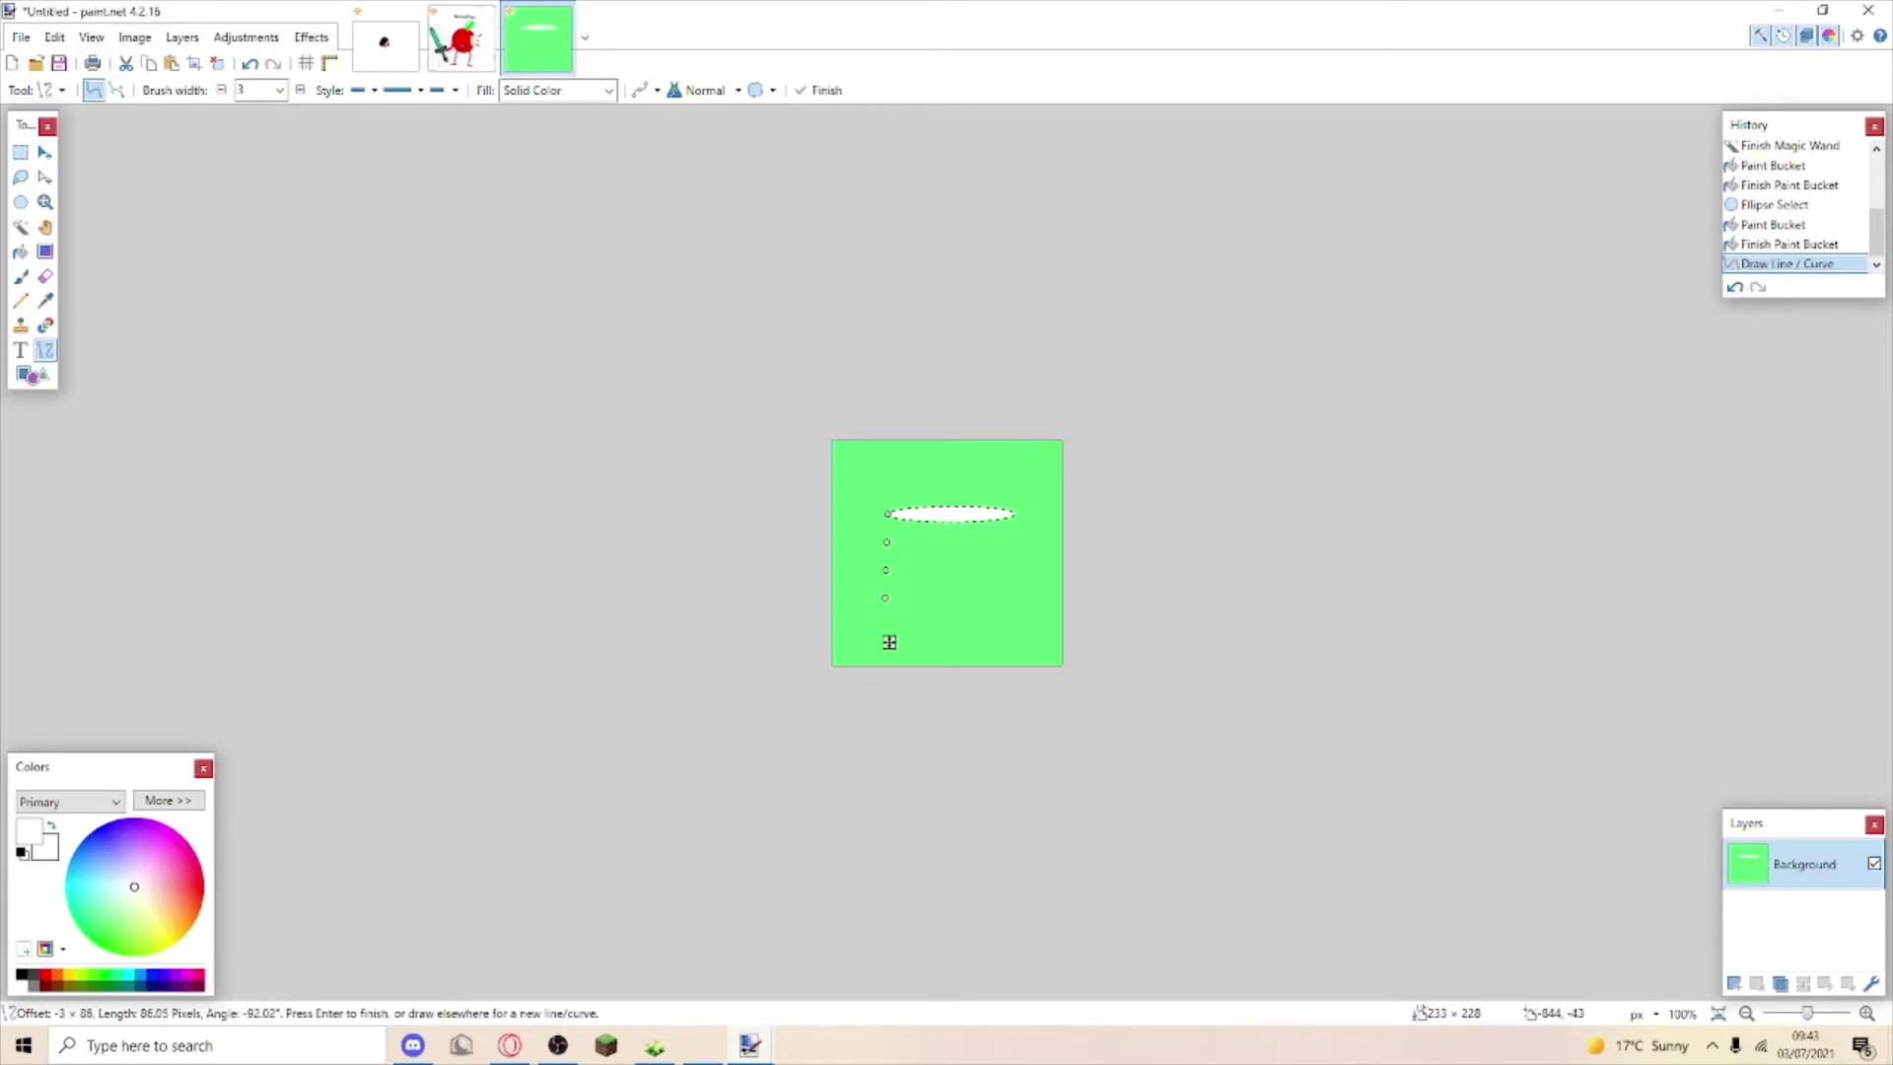
{"action": "left_click", "coordinate": [46, 300]}
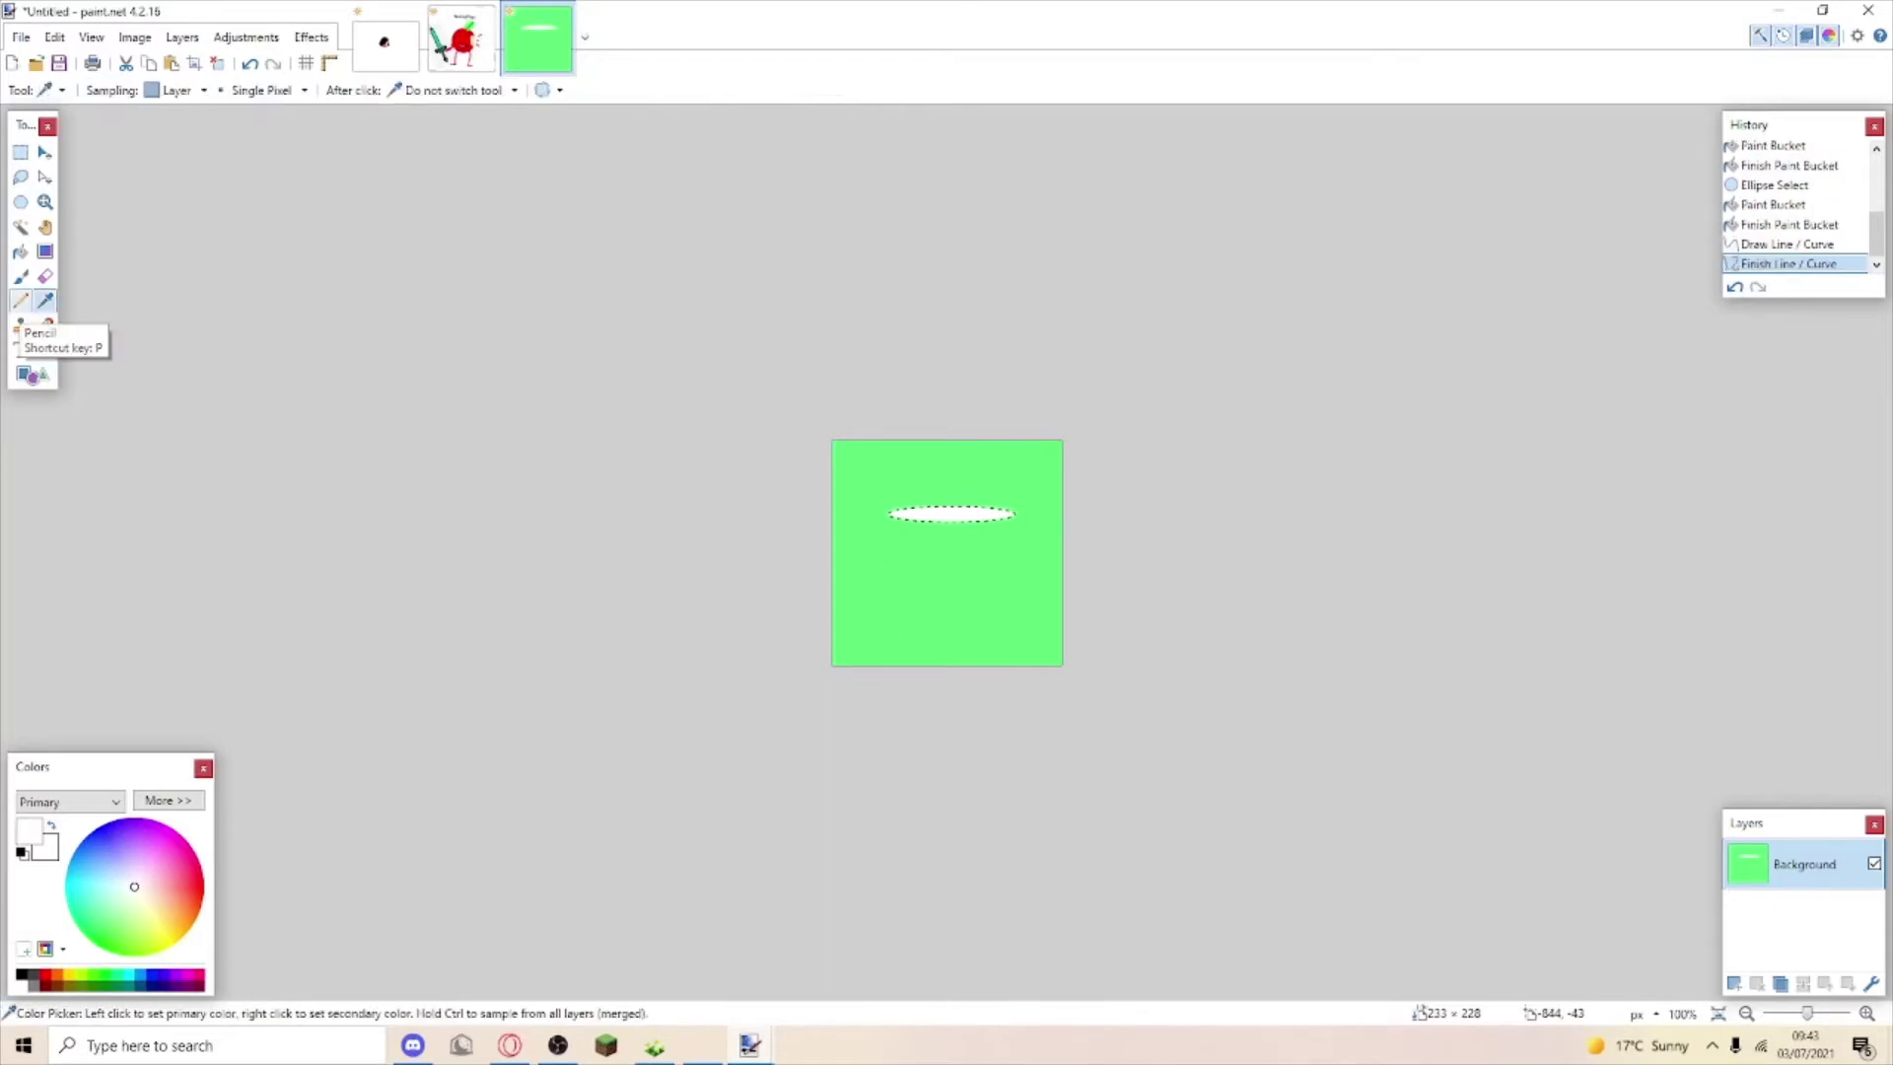
{"action": "left_click", "coordinate": [22, 227]}
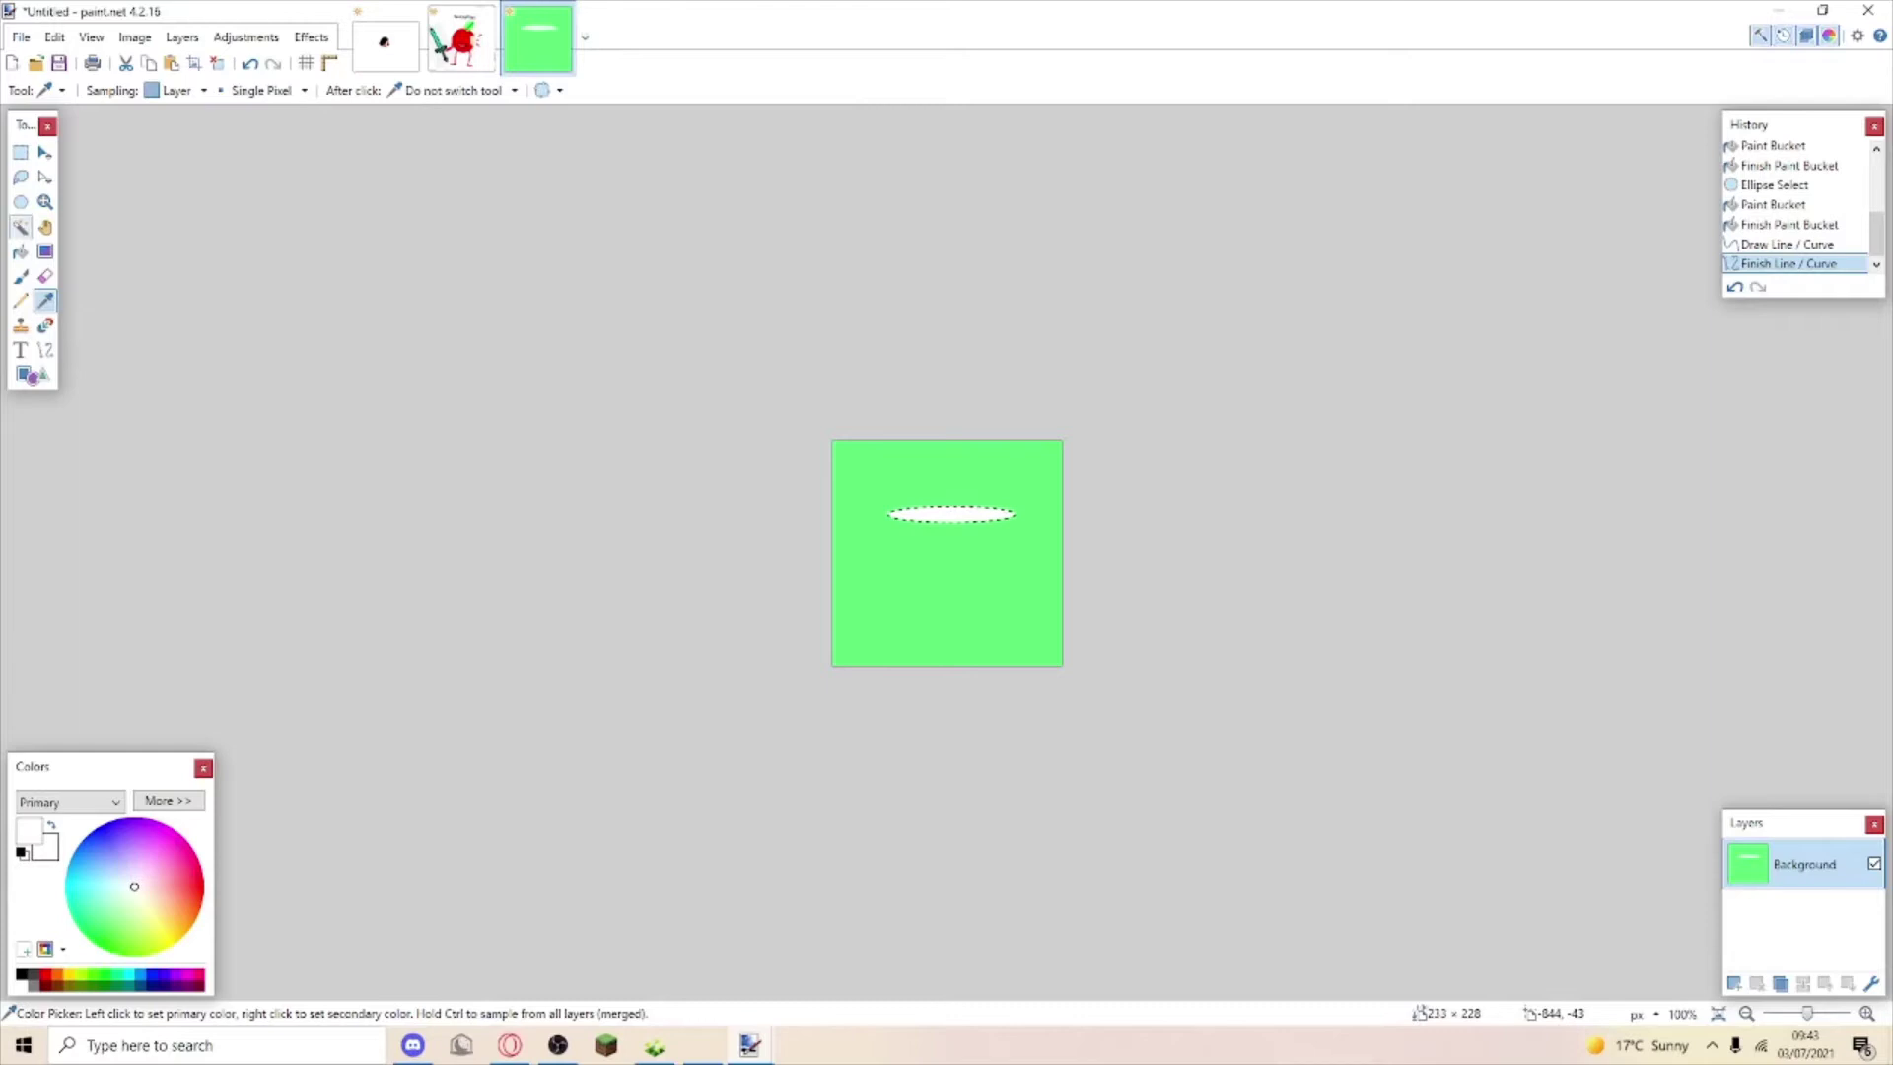
{"action": "left_click", "coordinate": [469, 364]}
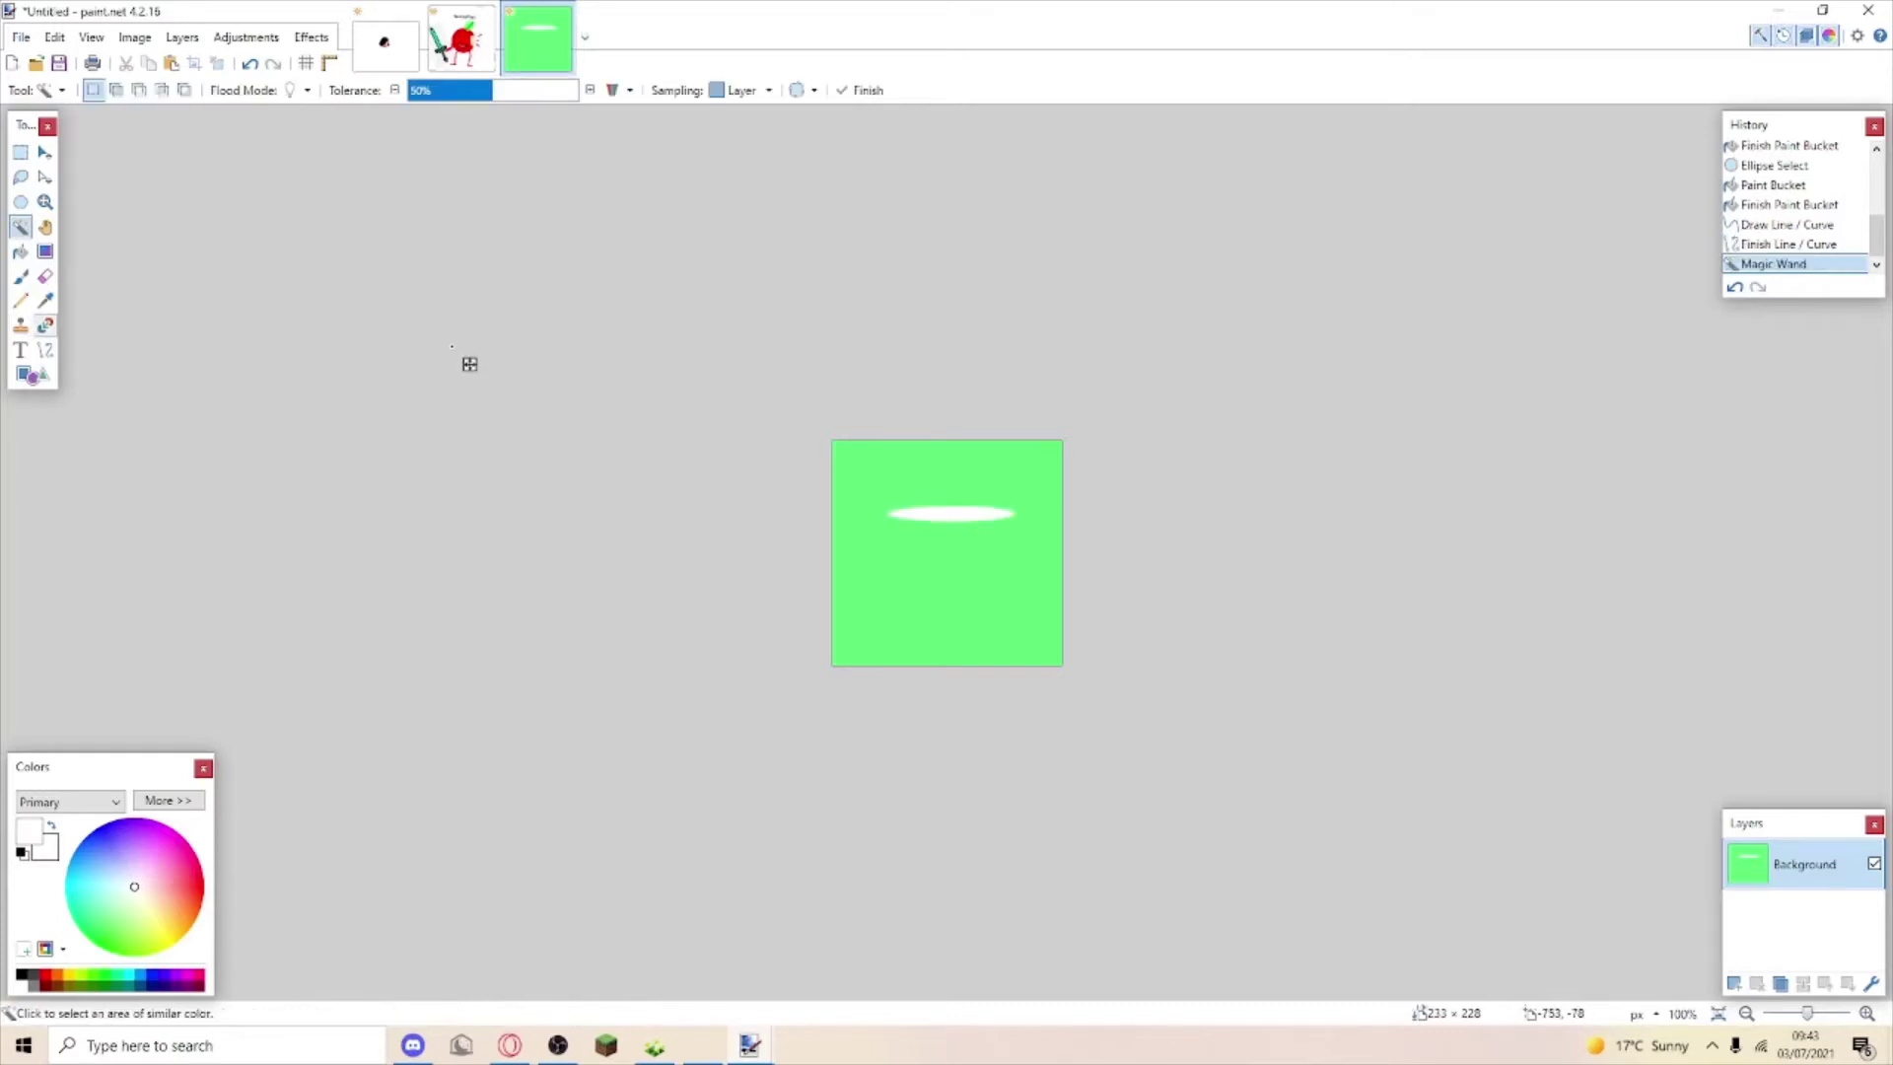
{"action": "left_click", "coordinate": [20, 201]}
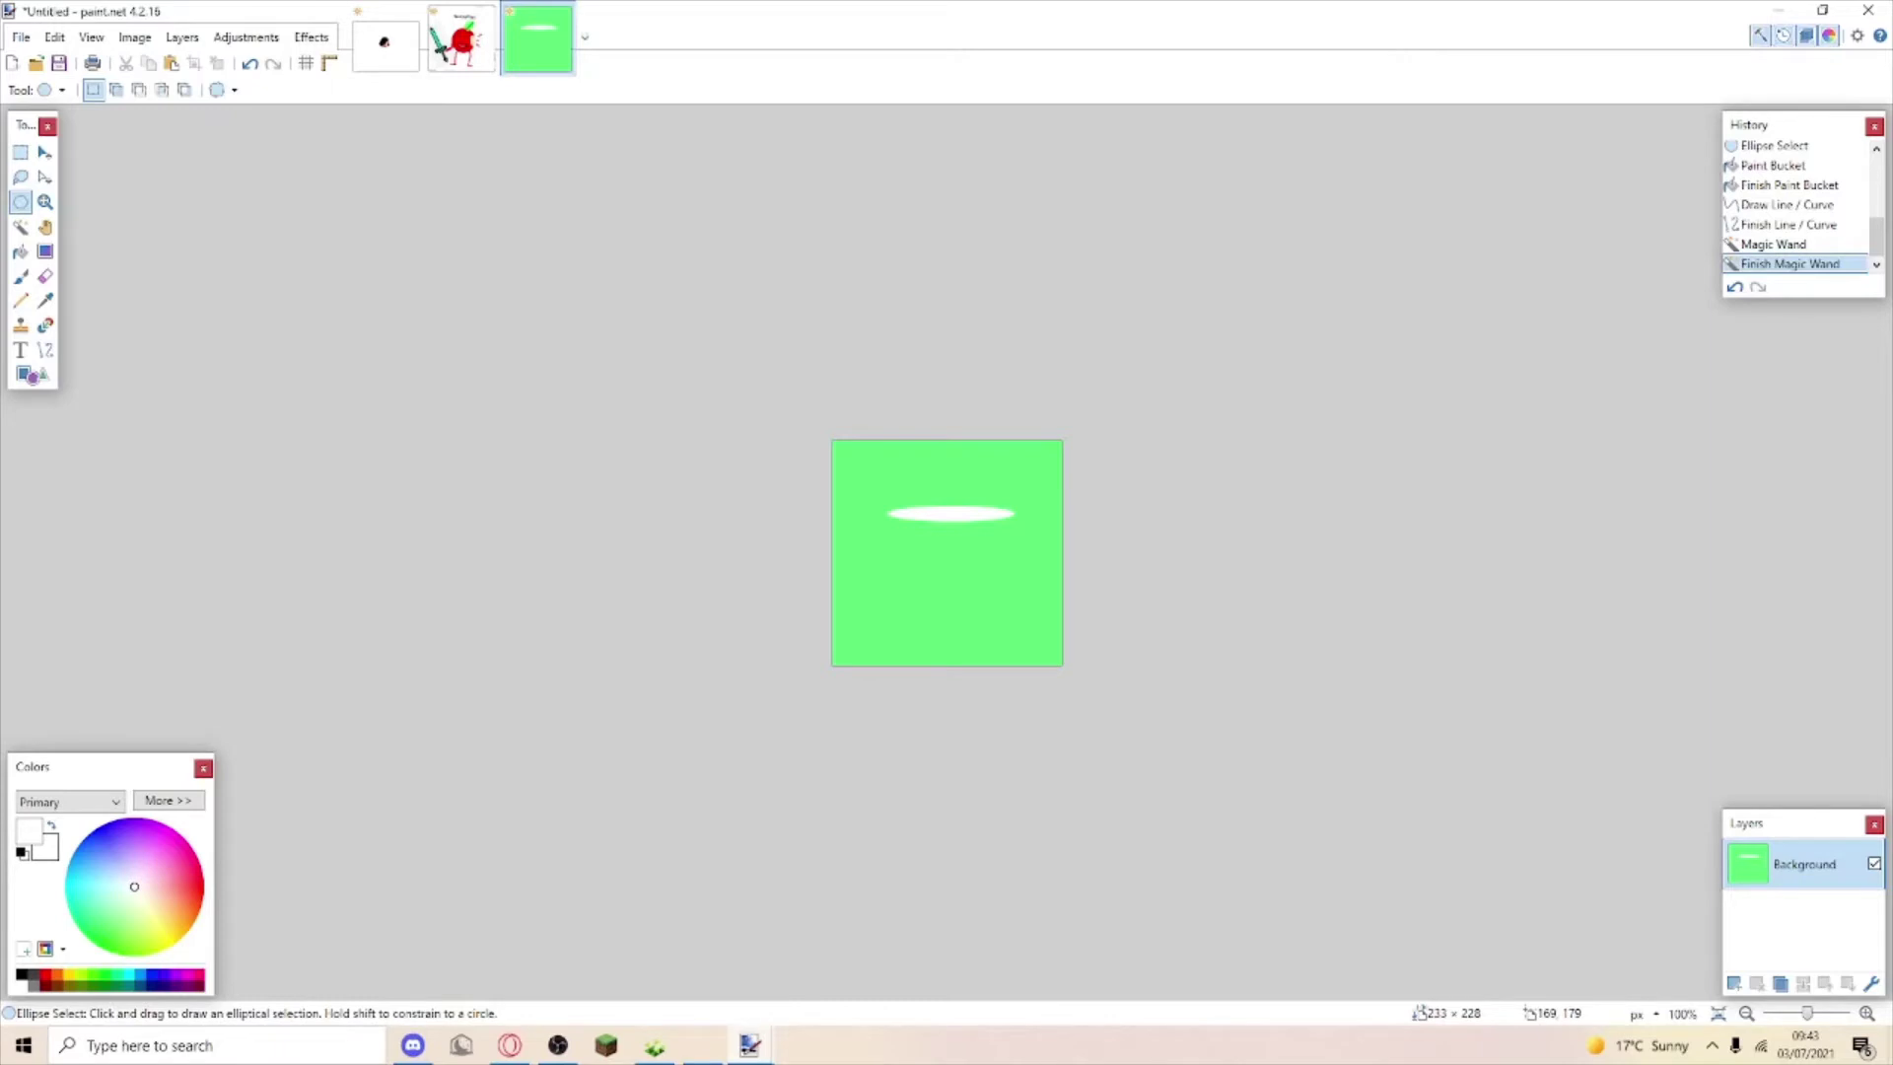
Add a white bottom ellipse near the canvas bottom and stretch it slightly wider.
{"action": "left_click_drag", "start_coordinate": [999, 617], "coordinate": [891, 624]}
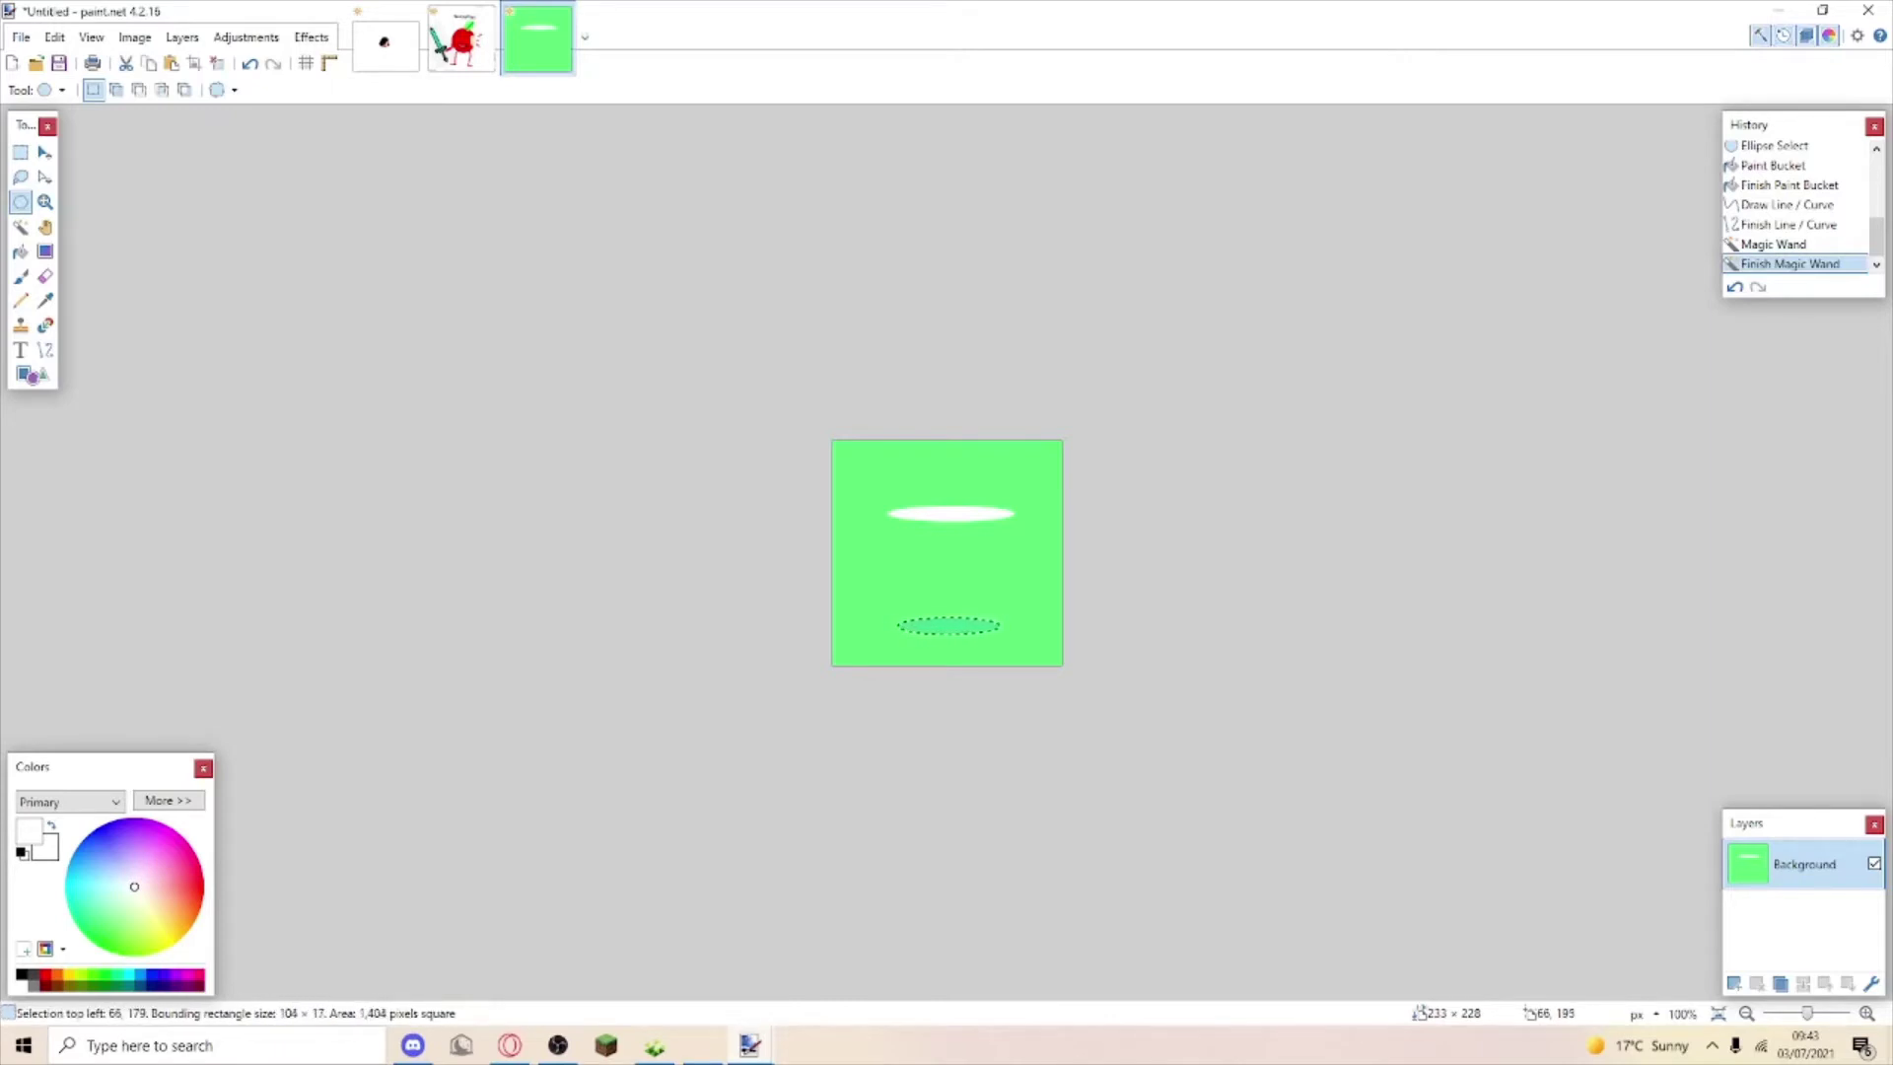
{"action": "left_click_drag", "start_coordinate": [892, 624], "coordinate": [904, 625]}
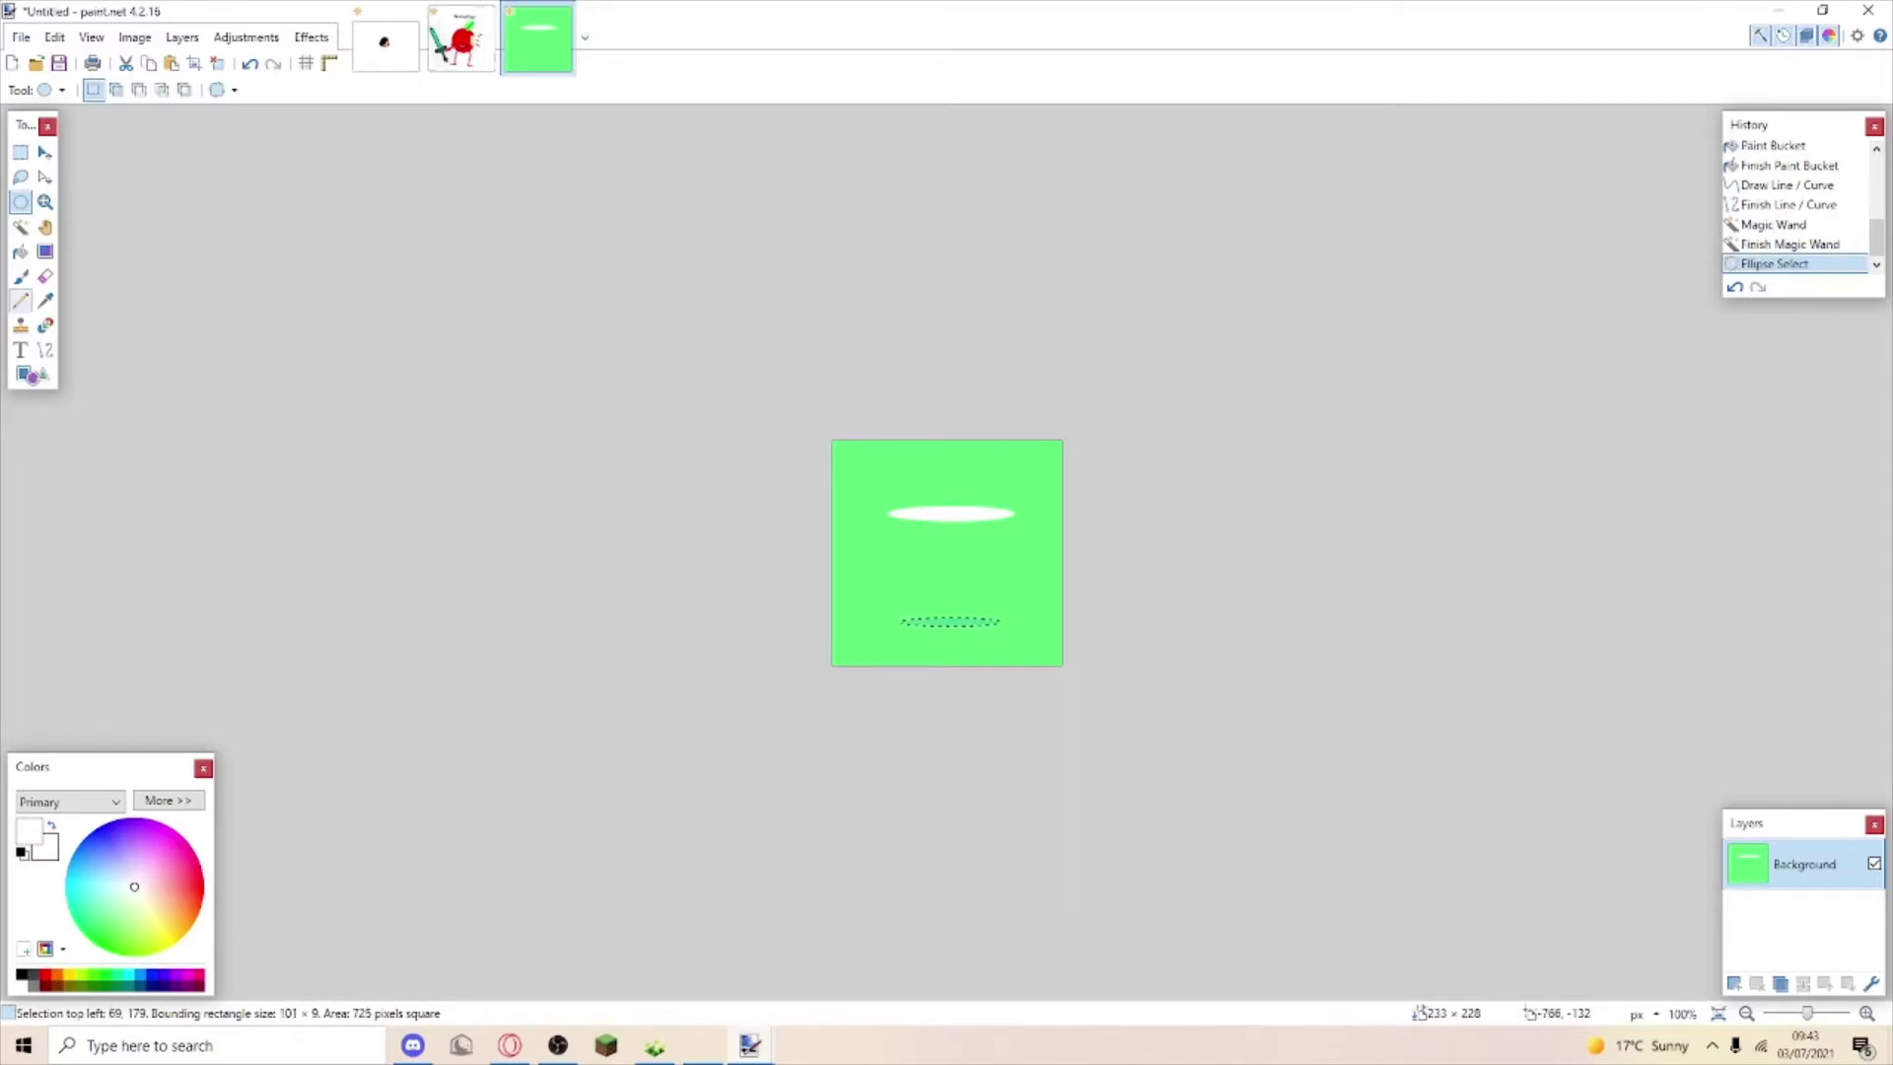
{"action": "left_click", "coordinate": [21, 252]}
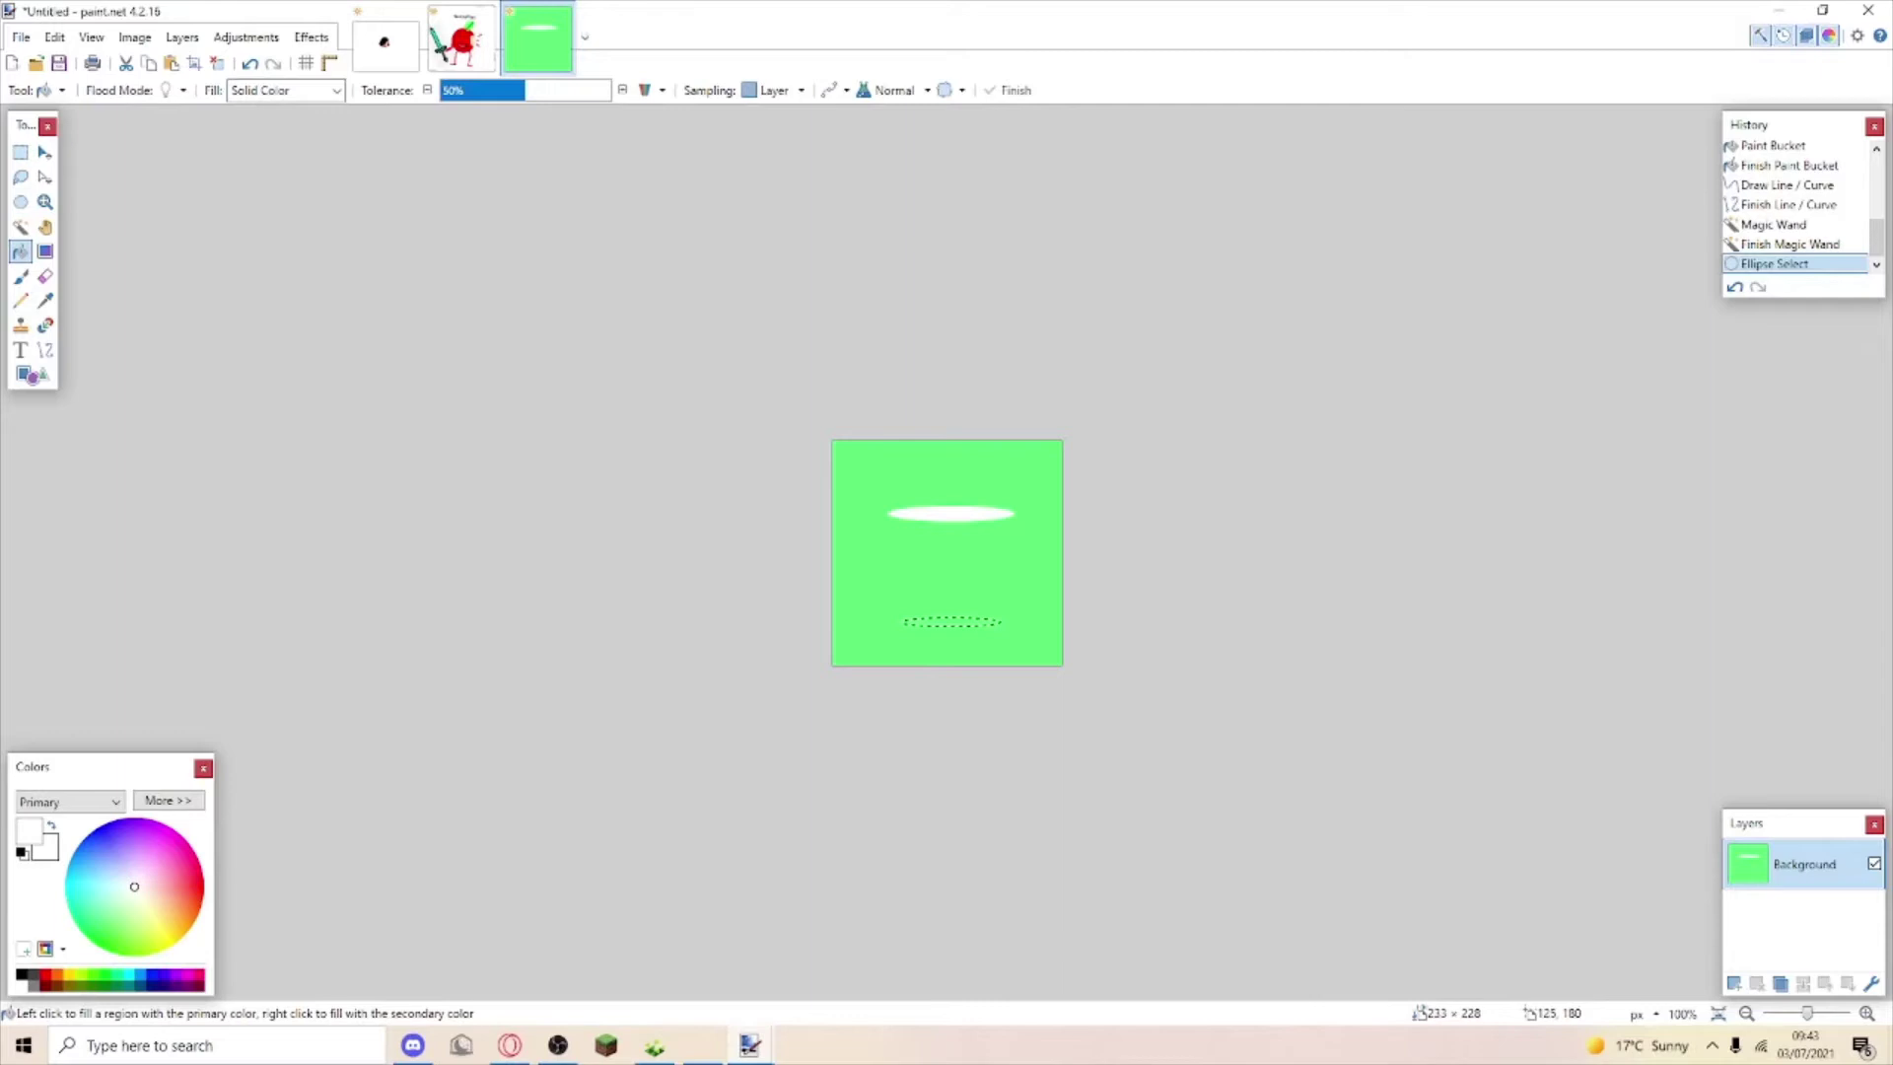
{"action": "left_click", "coordinate": [947, 624]}
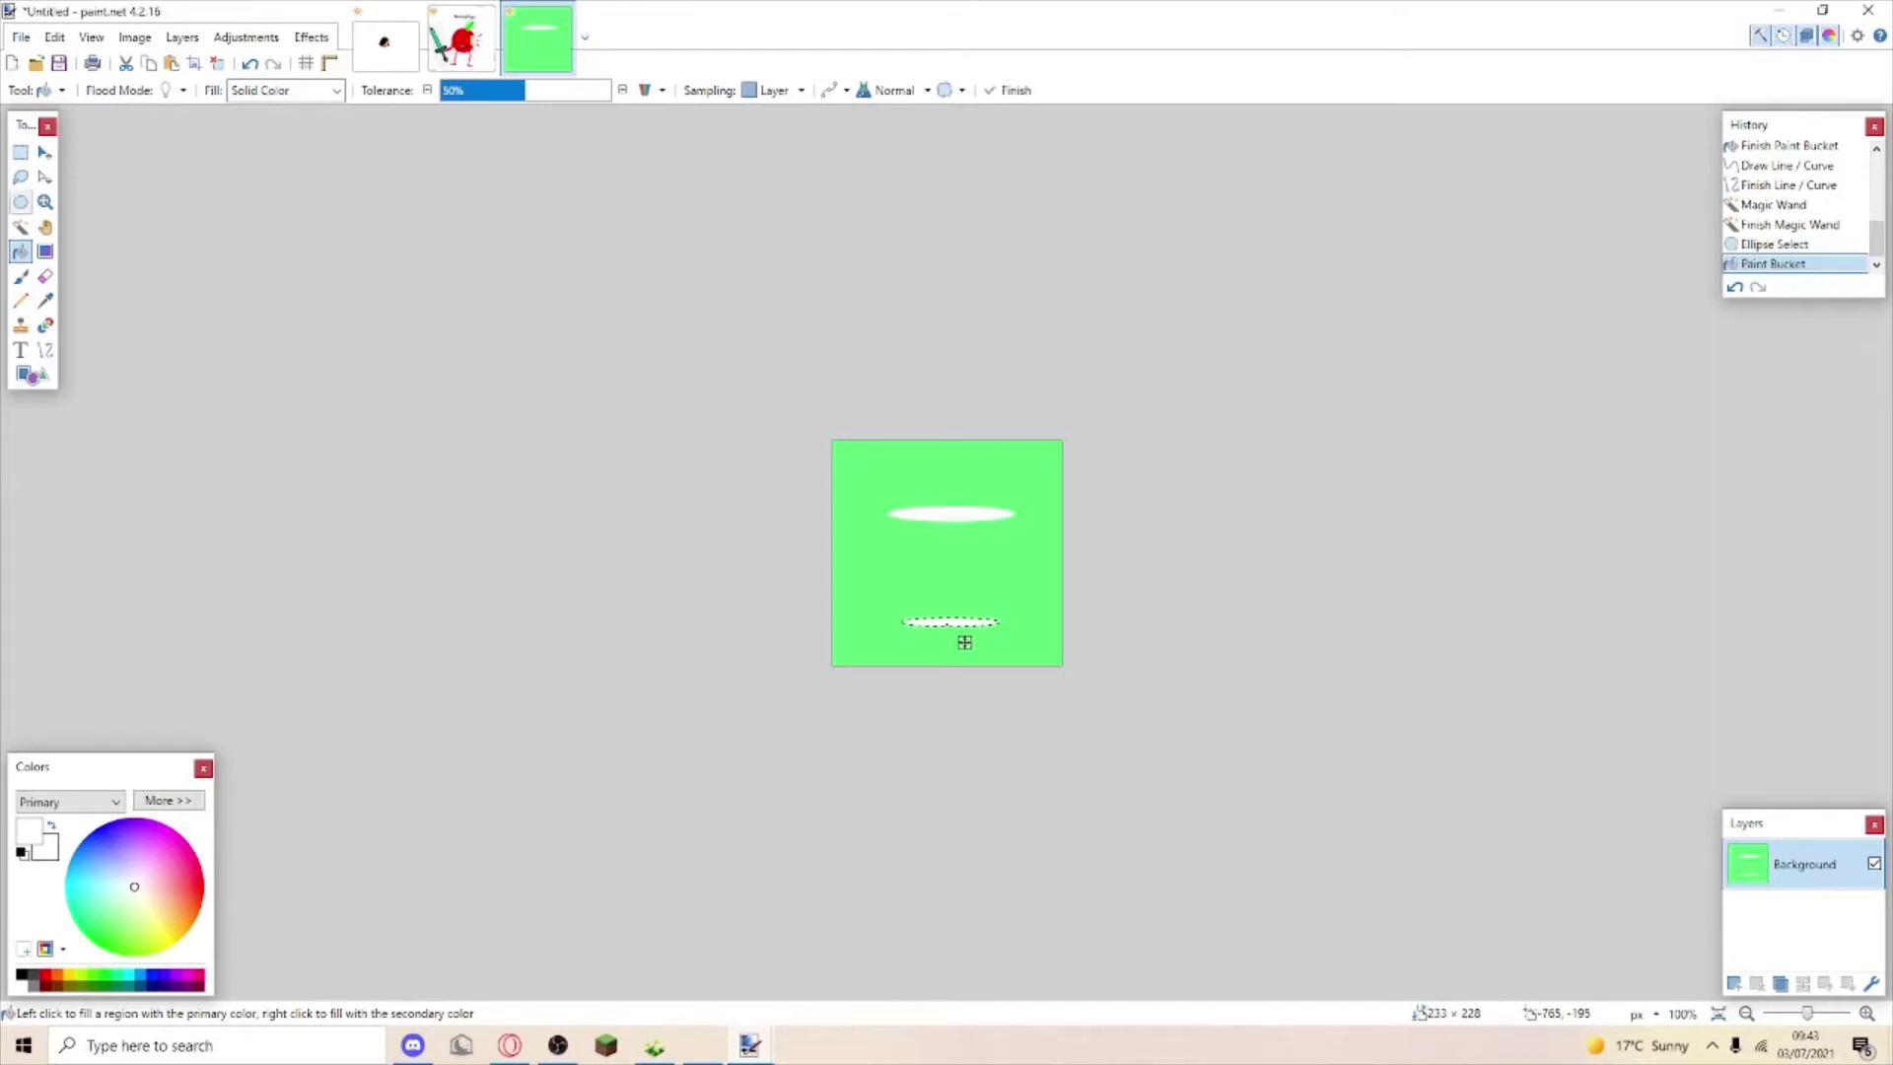
{"action": "left_click", "coordinate": [45, 152]}
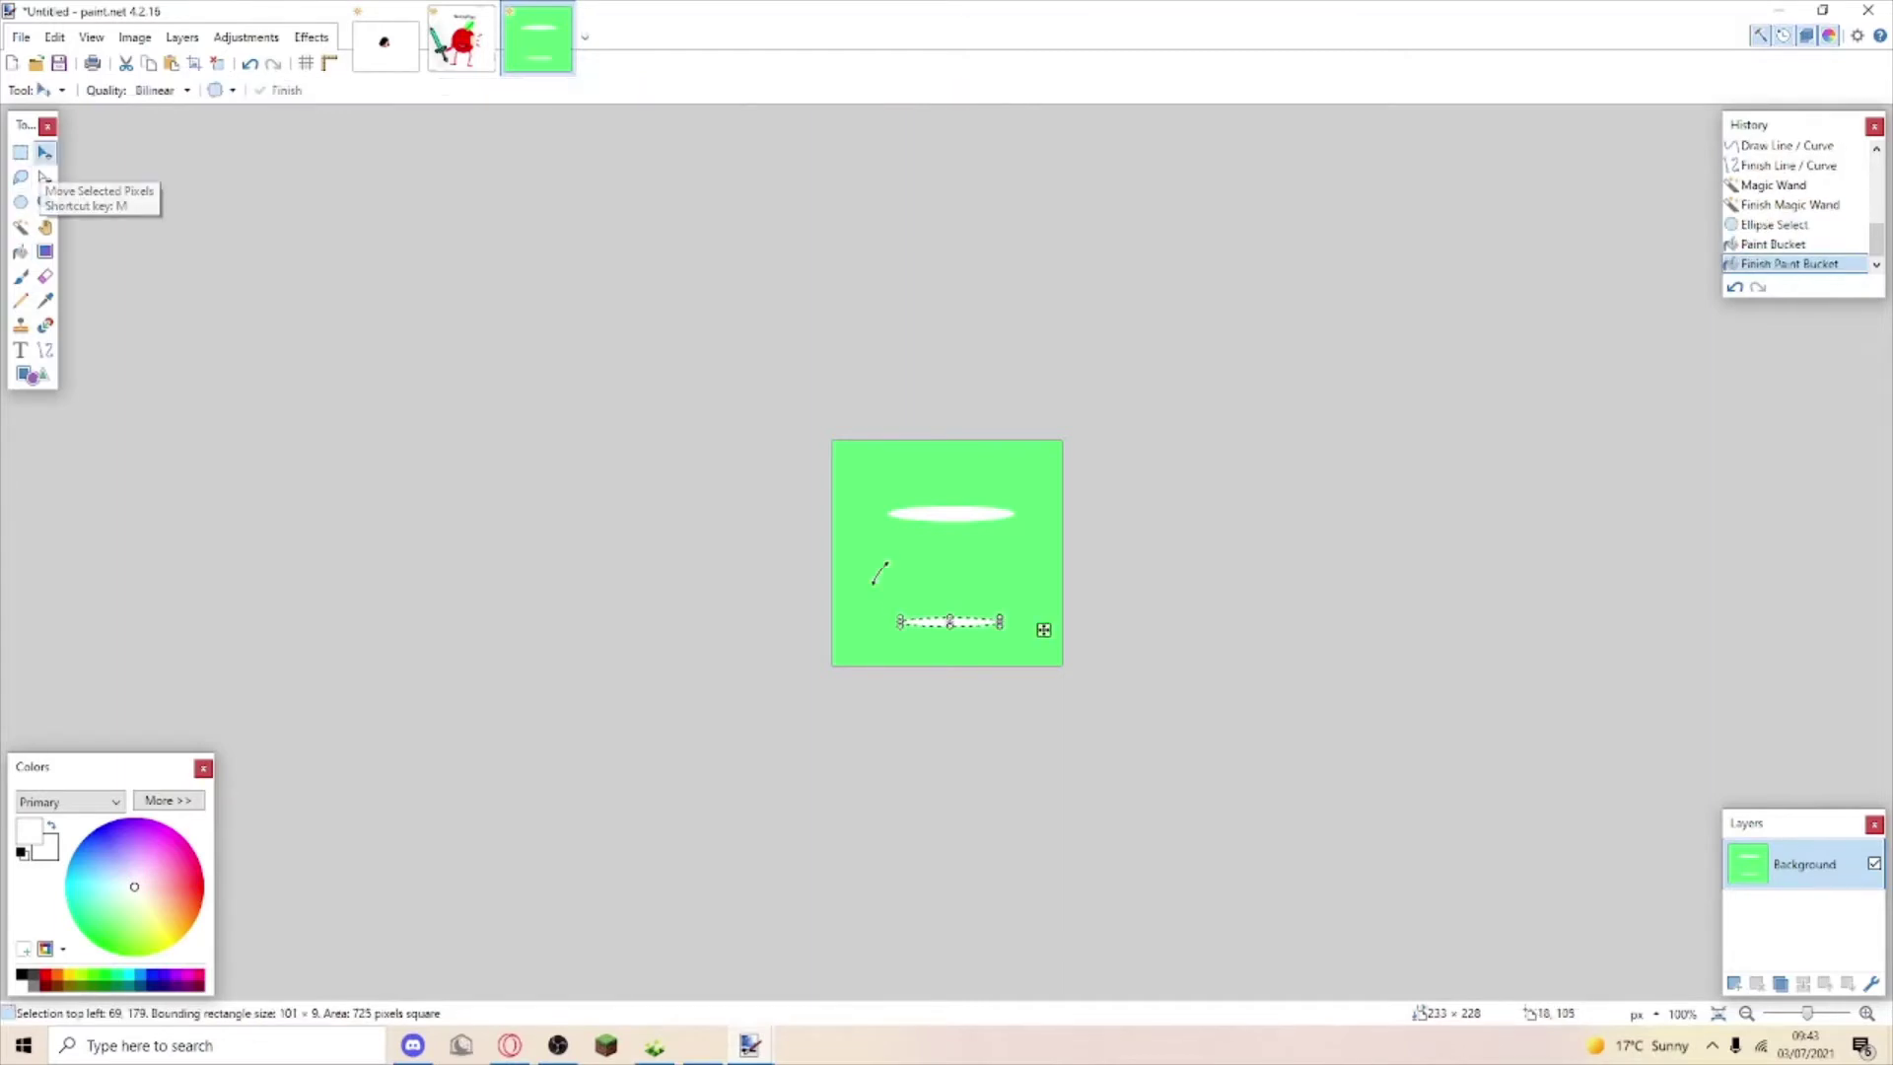
{"action": "left_click", "coordinate": [1043, 629]}
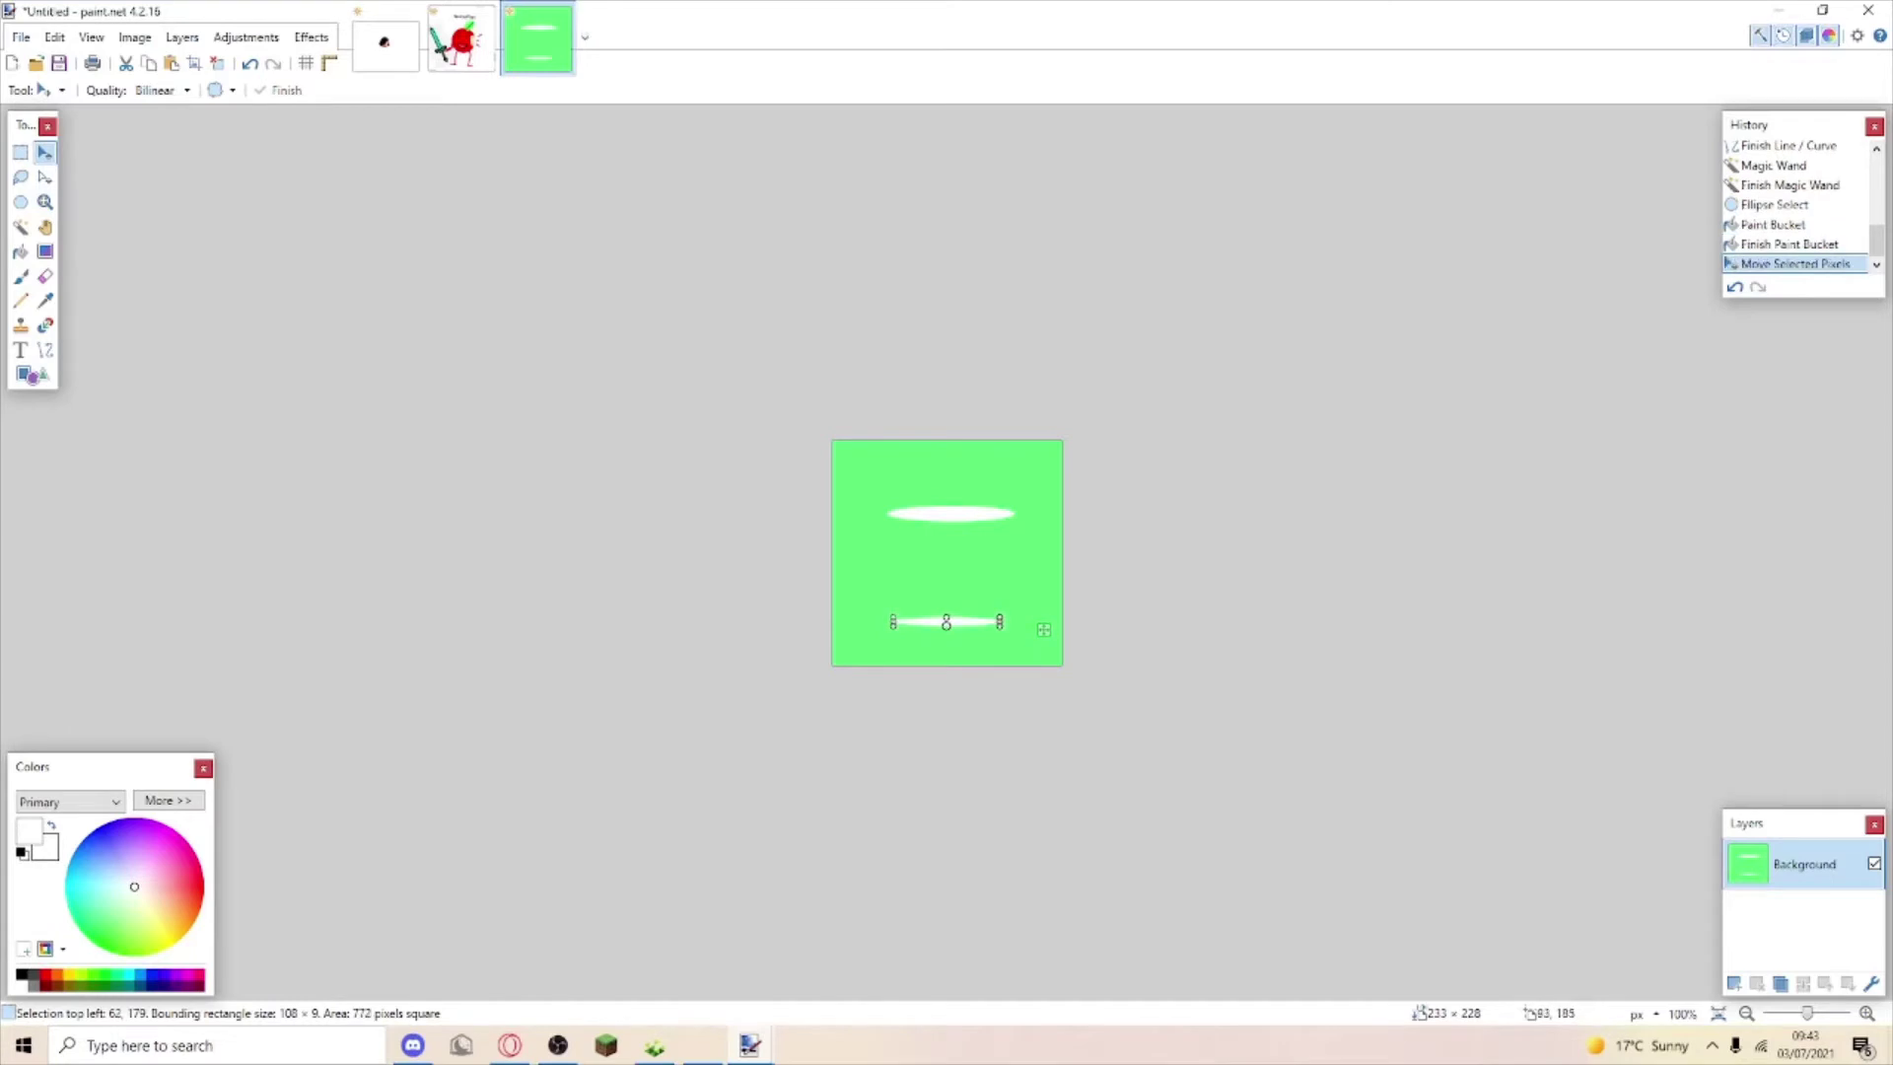
{"action": "left_click_drag", "start_coordinate": [1045, 630], "coordinate": [947, 622]}
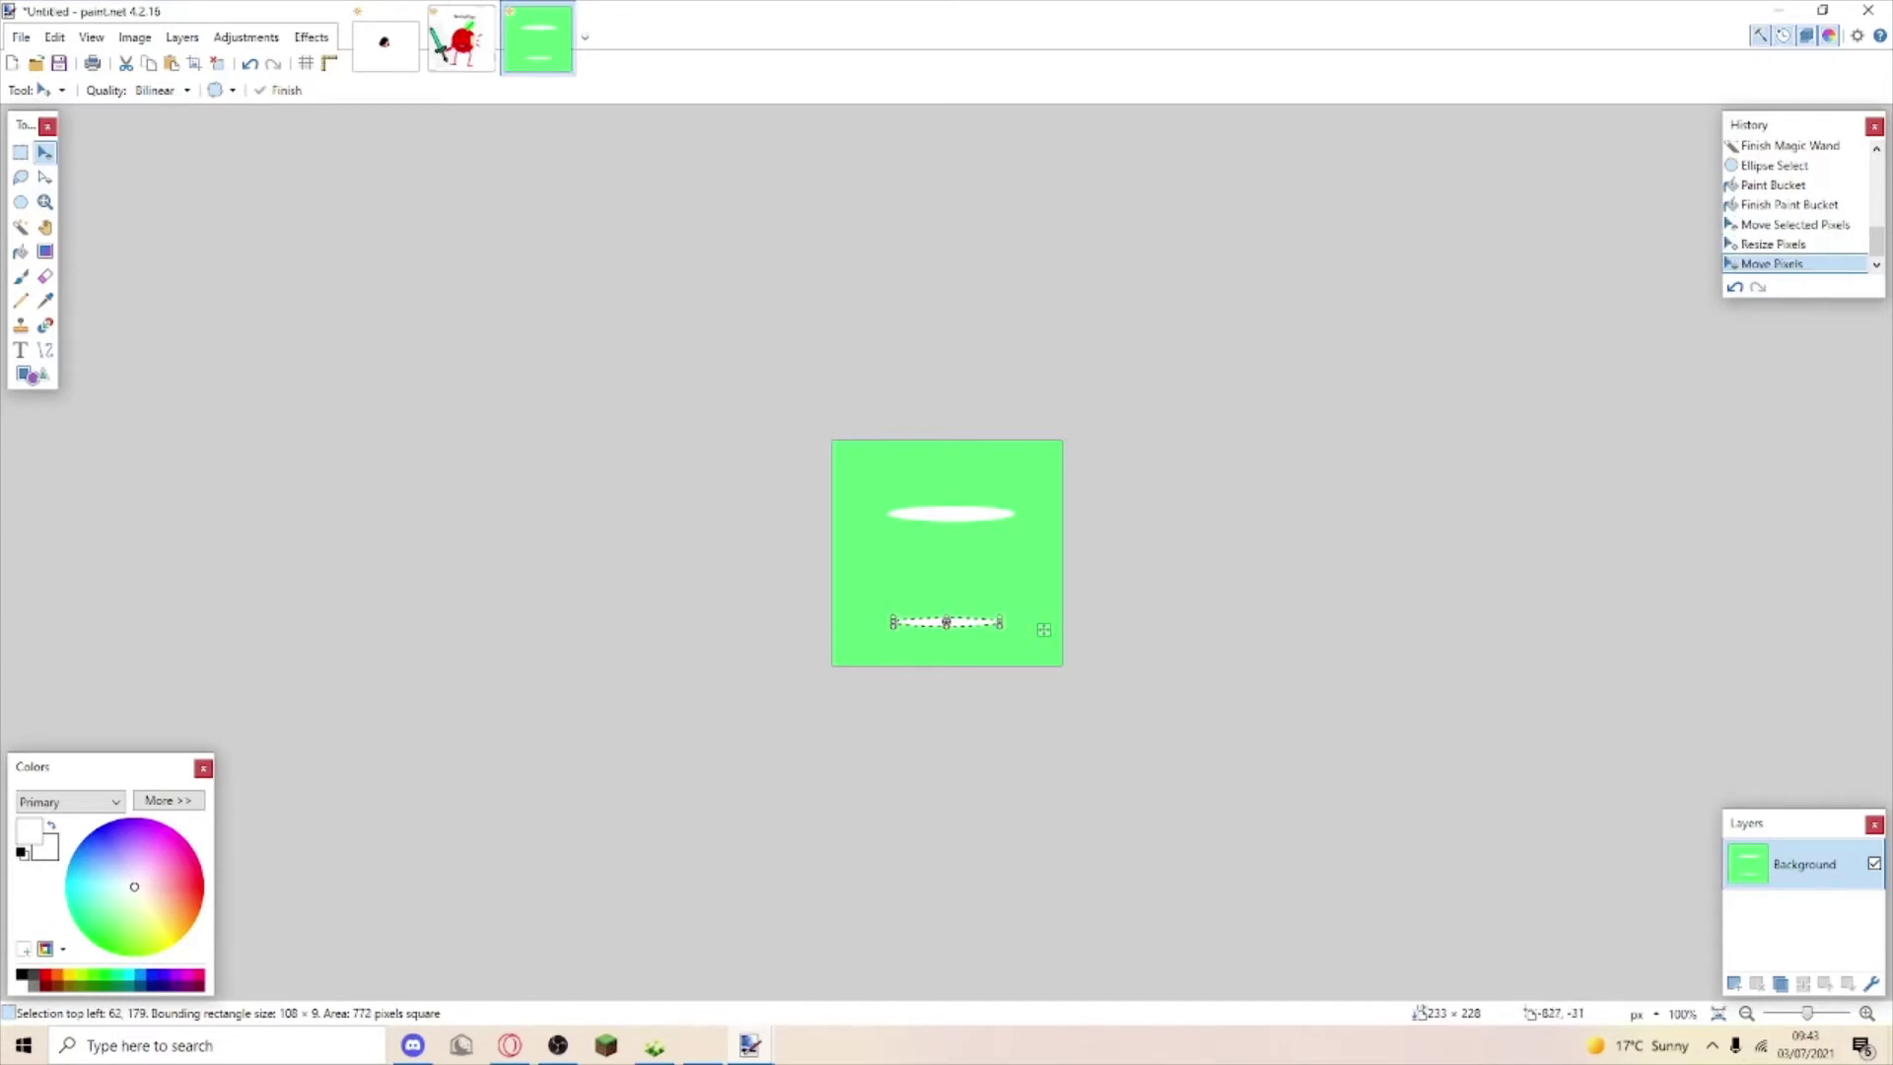
Draw the cup's slanted left and right sides between the two ellipses.
{"action": "left_click", "coordinate": [46, 349]}
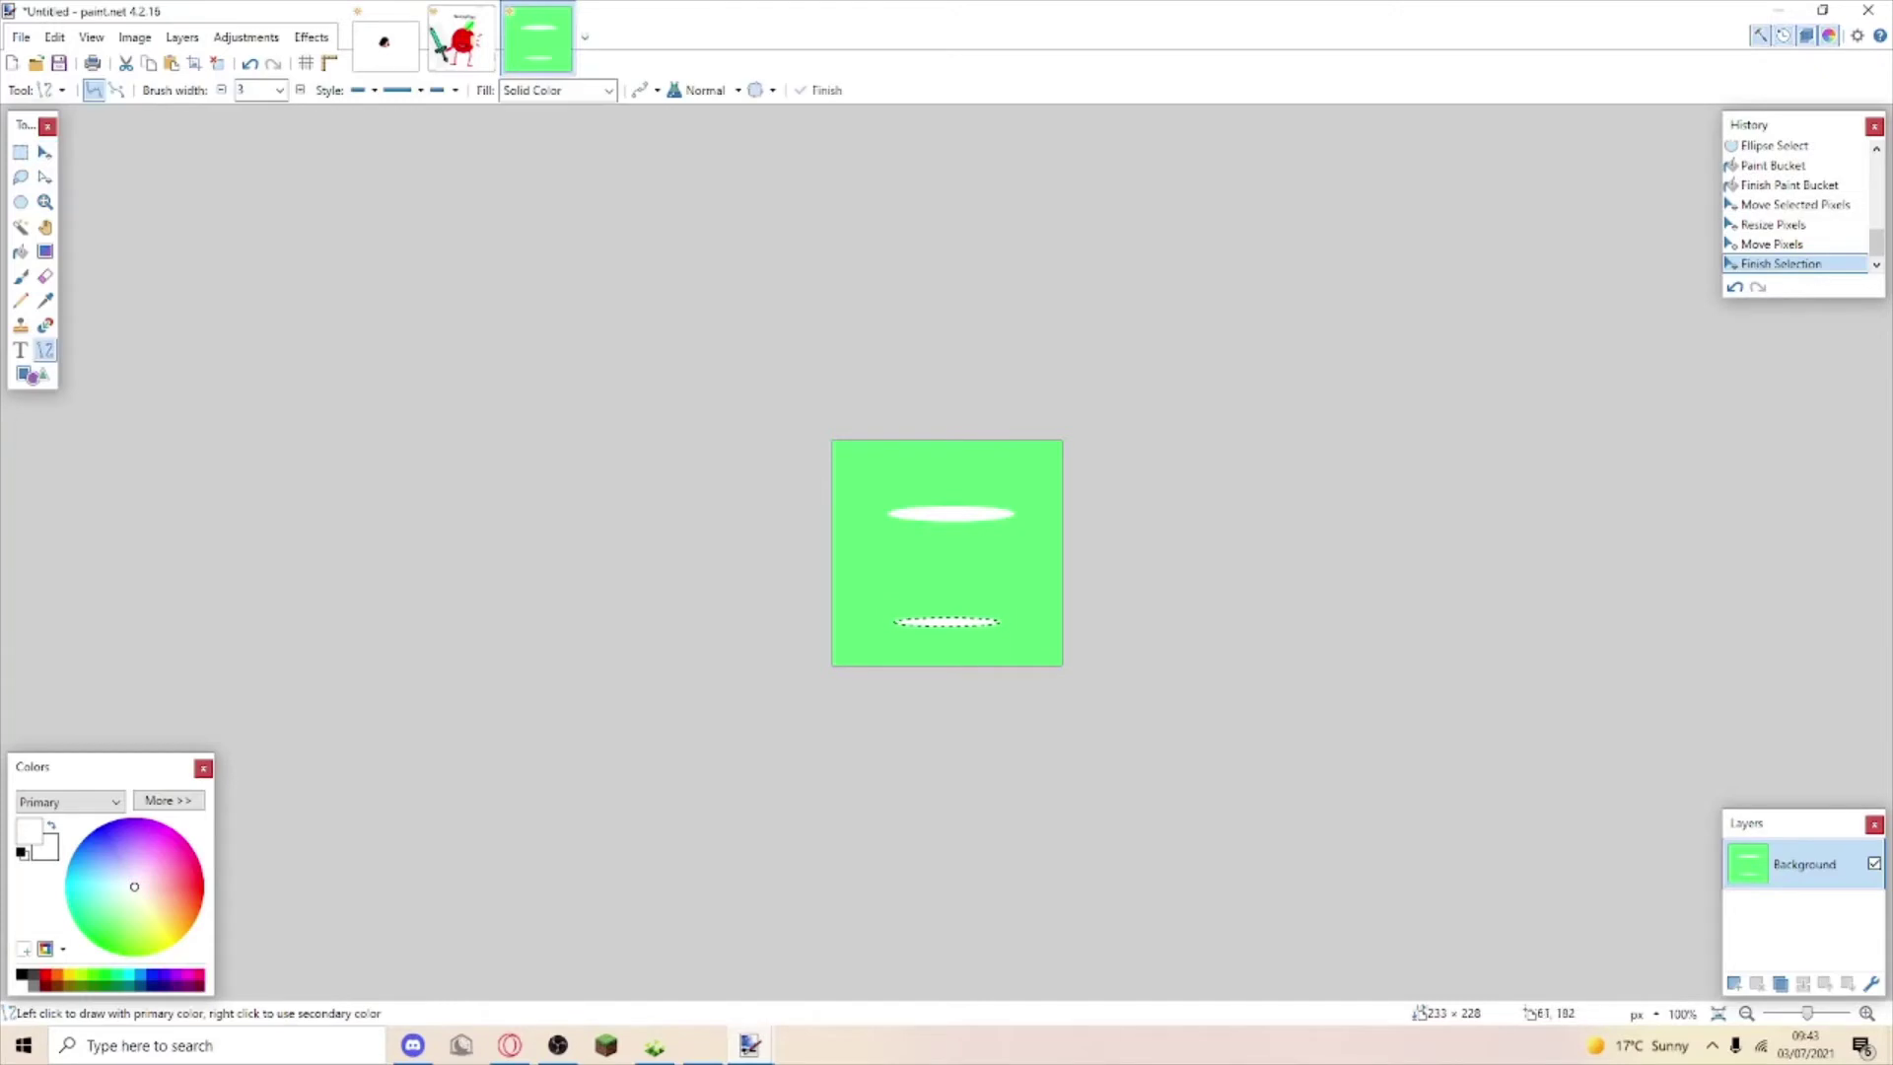
{"action": "left_click_drag", "start_coordinate": [893, 621], "coordinate": [892, 515]}
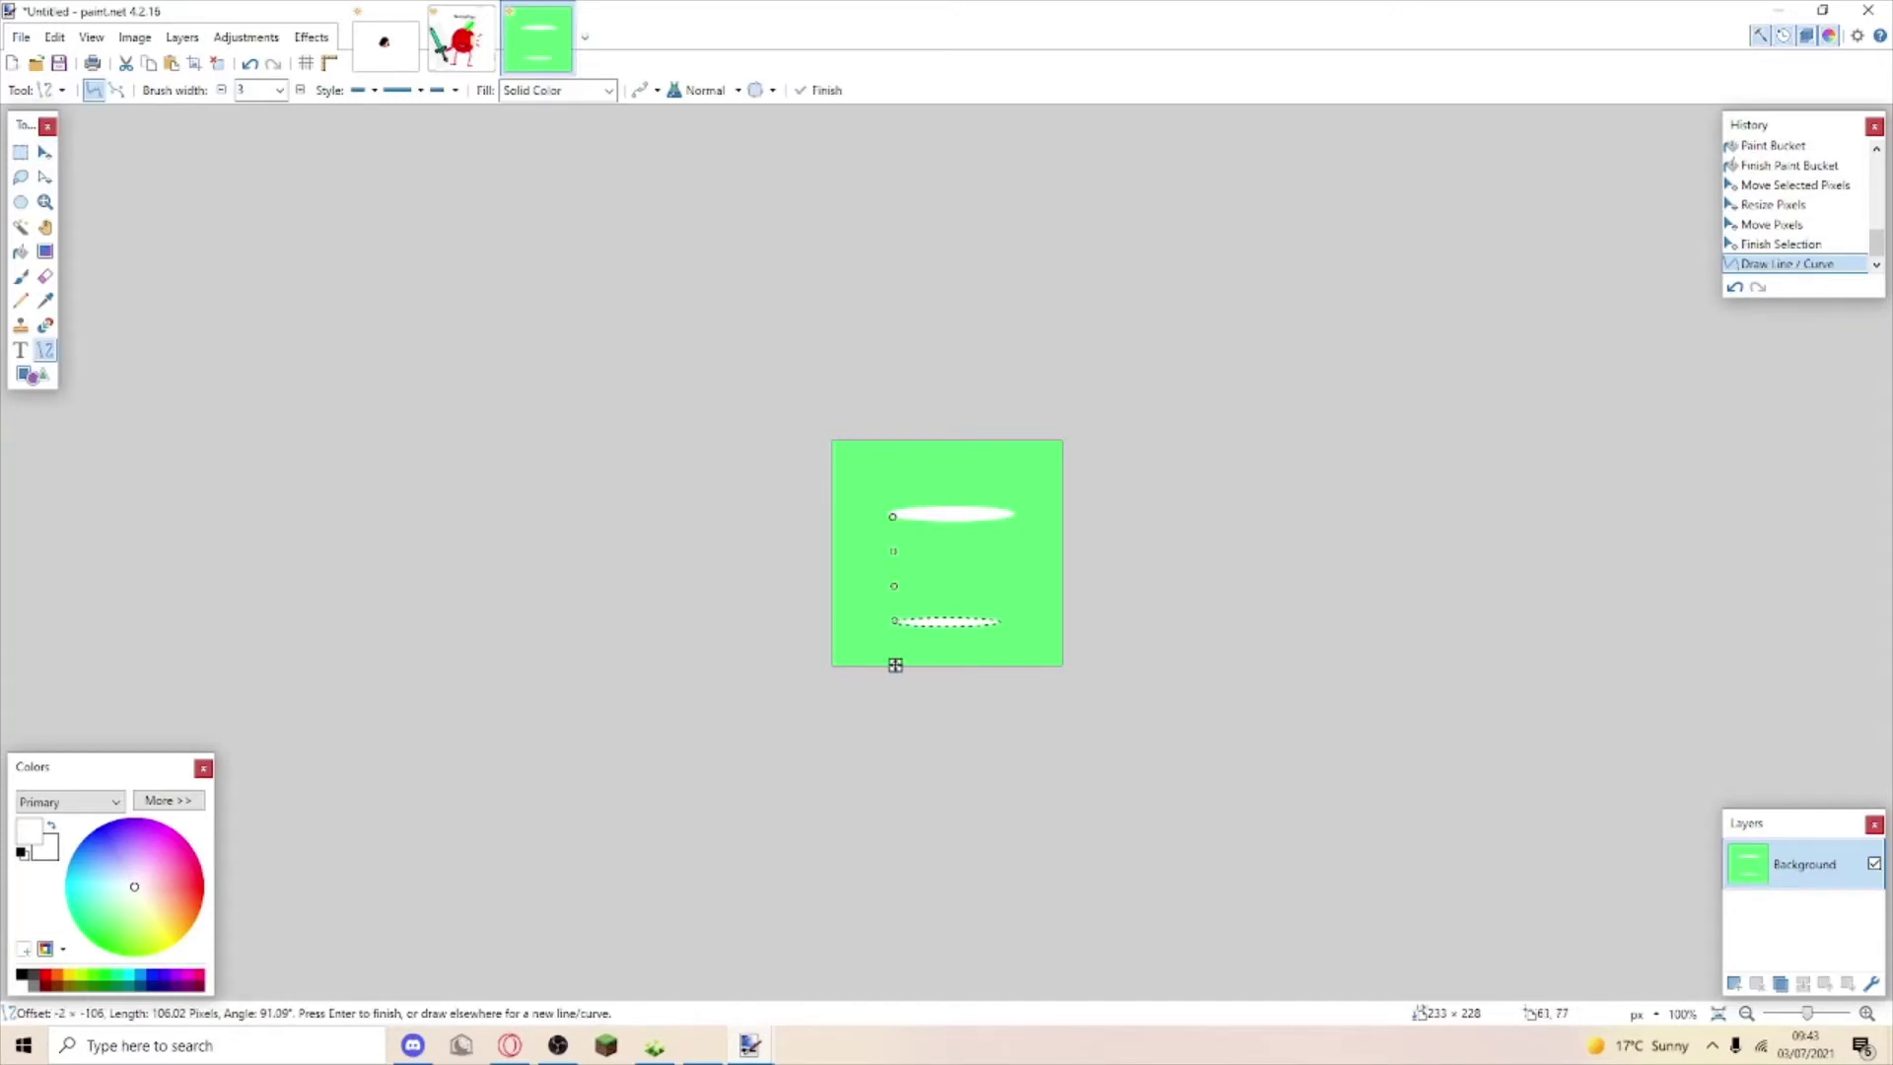
{"action": "left_click", "coordinate": [21, 276]}
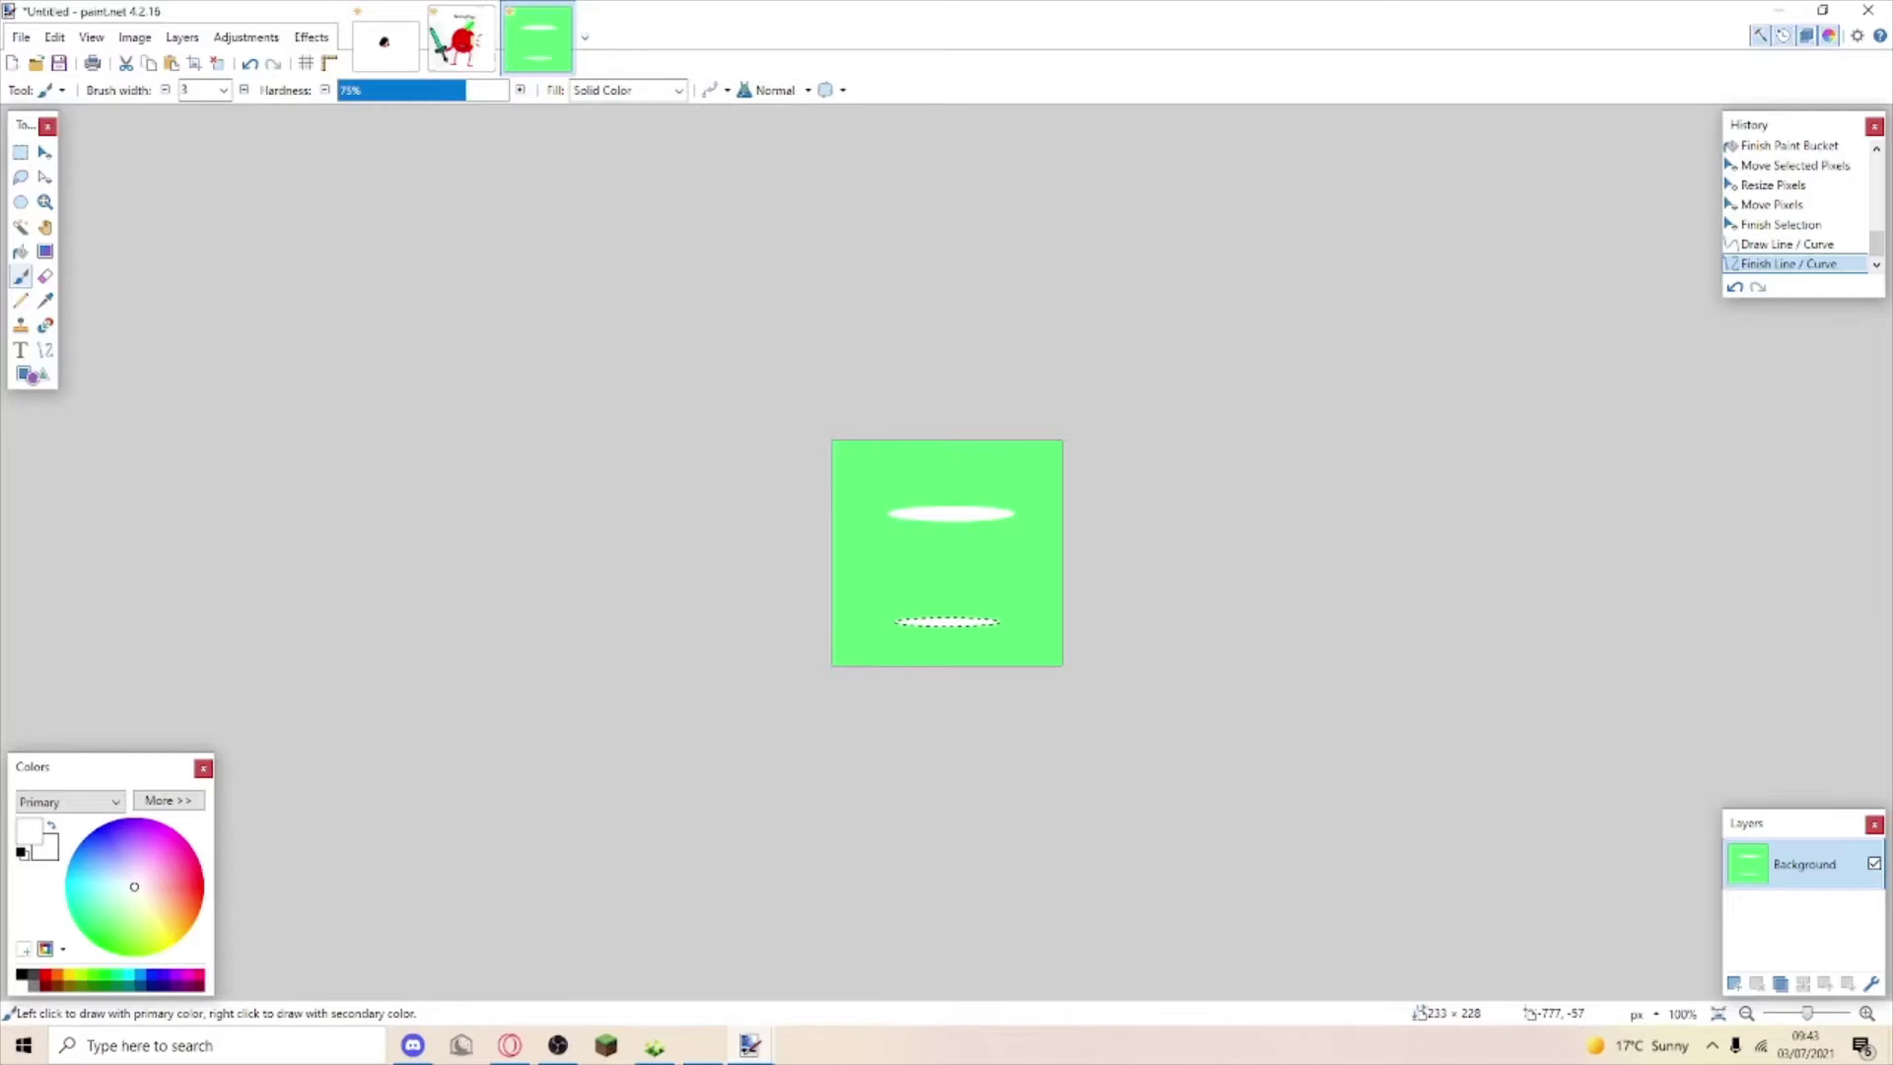
{"action": "left_click", "coordinate": [21, 226]}
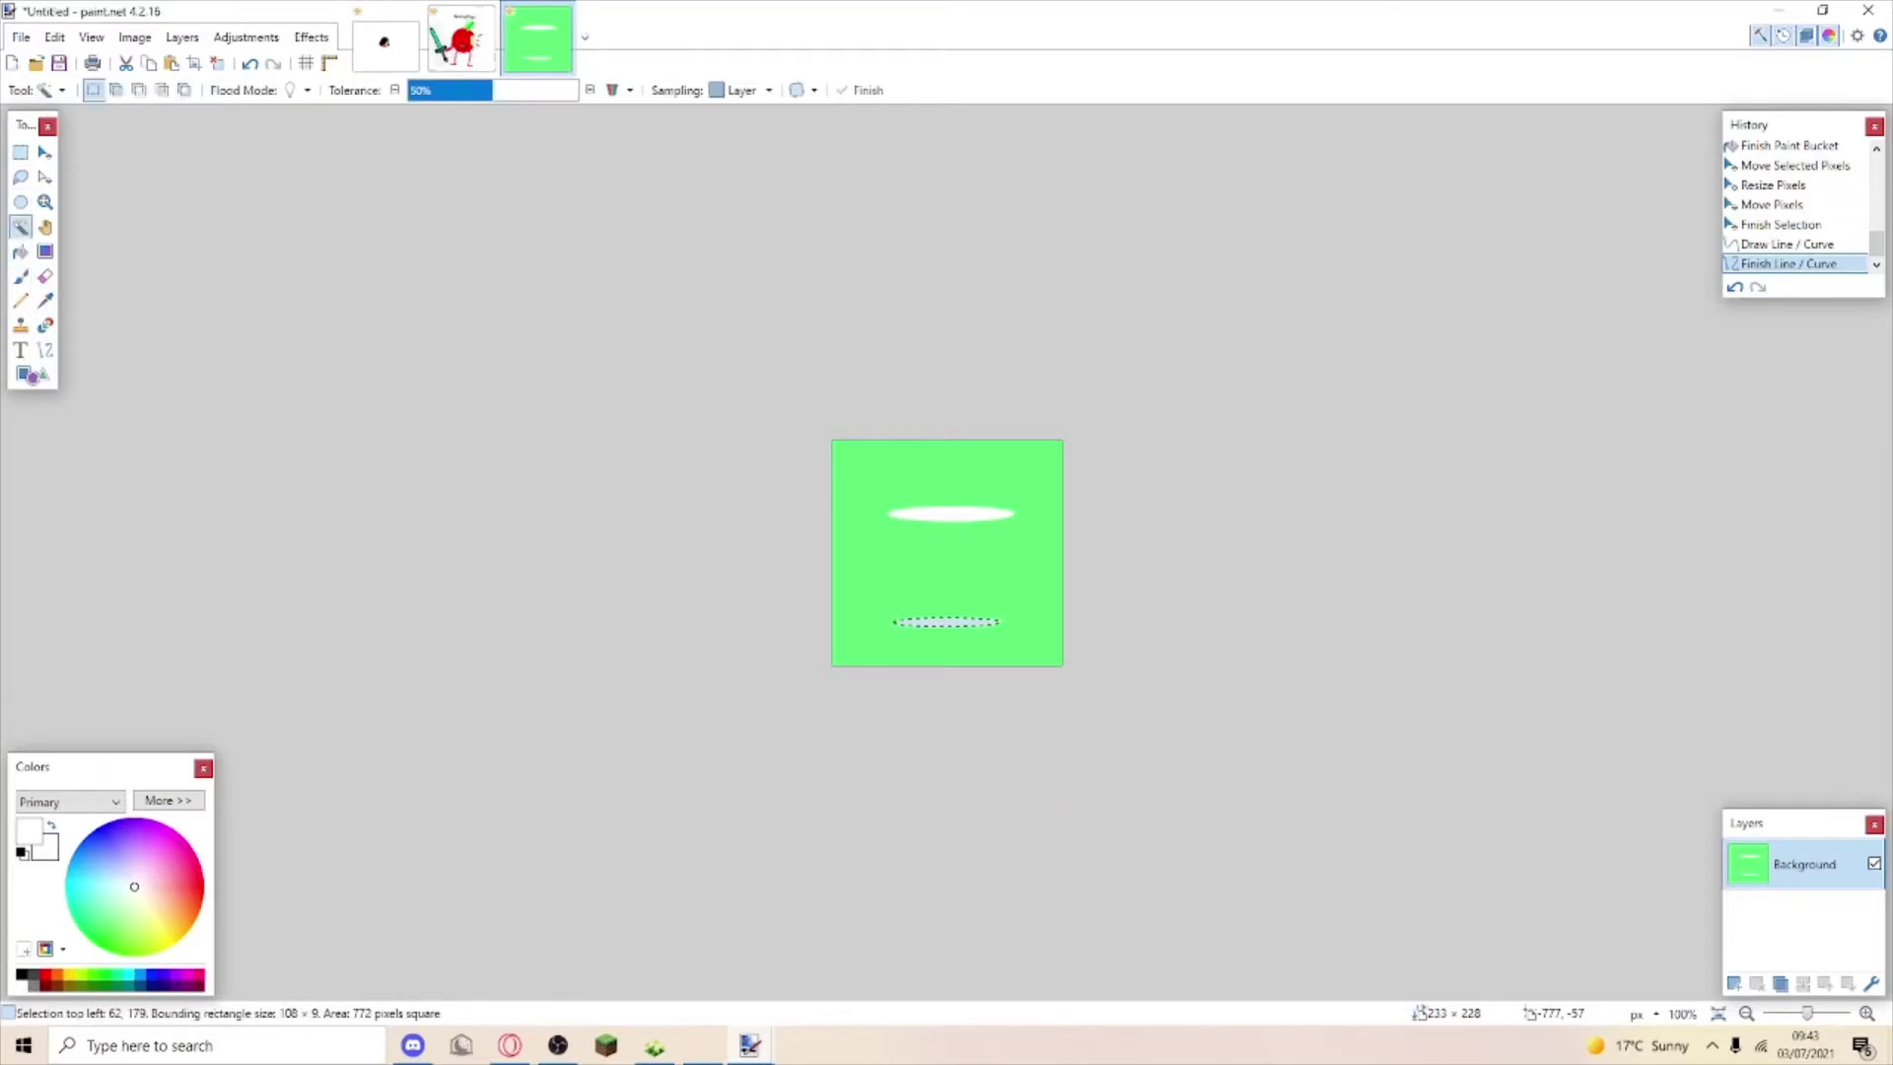
{"action": "key", "text": "o"}
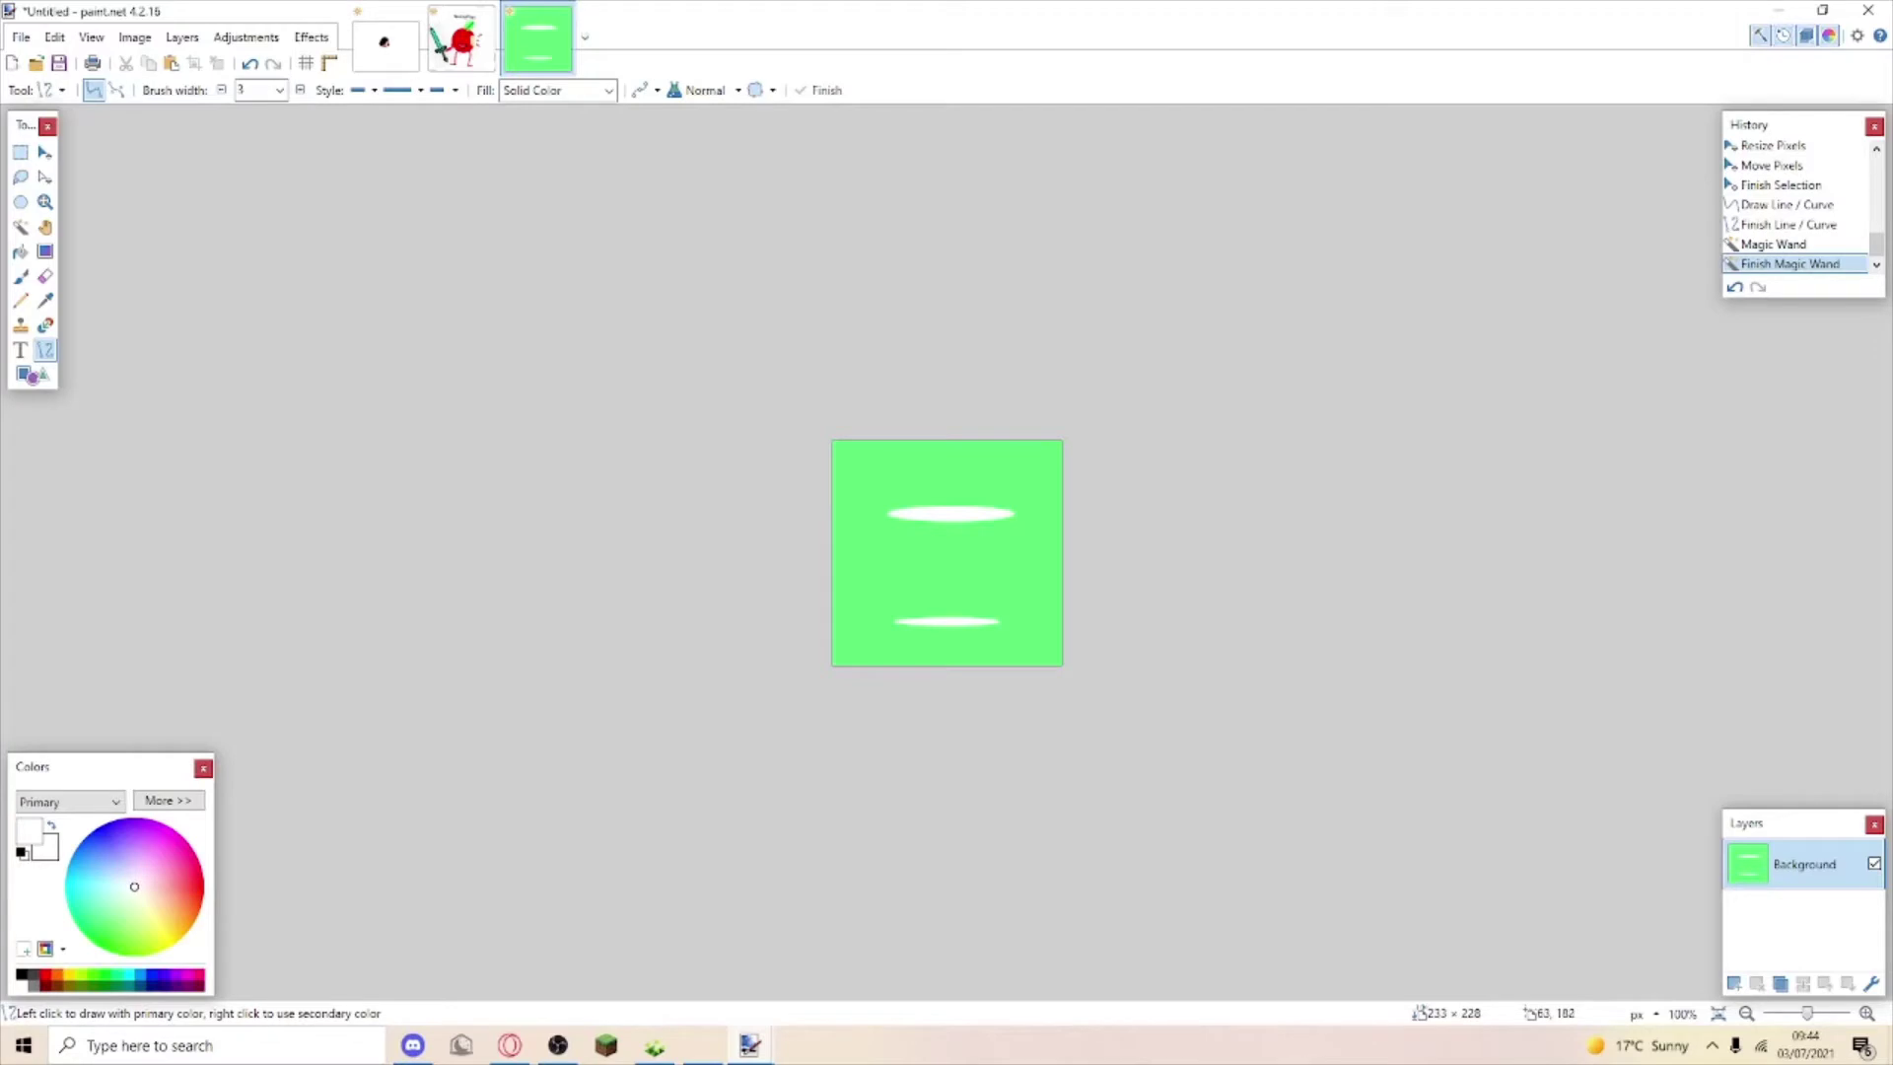
{"action": "left_click_drag", "start_coordinate": [894, 619], "coordinate": [887, 512]}
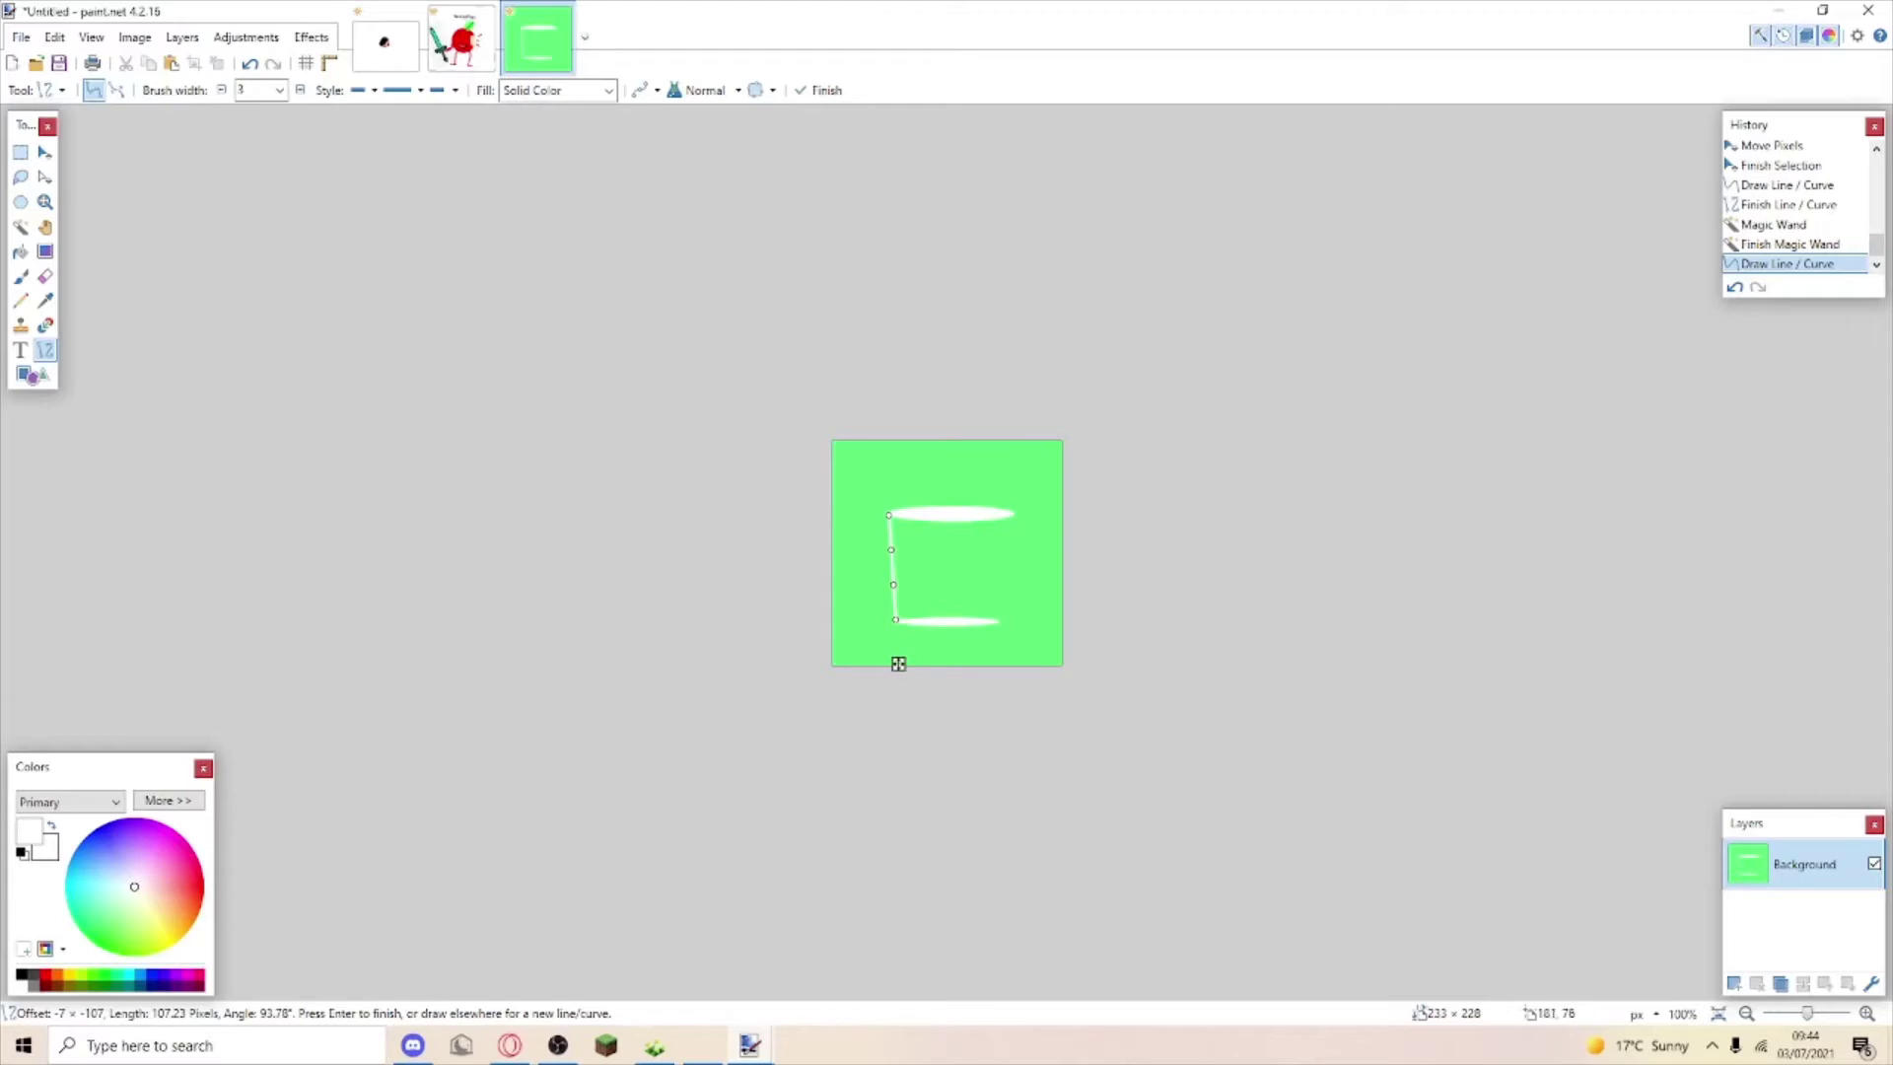
{"action": "left_click_drag", "start_coordinate": [1013, 514], "coordinate": [1000, 620]}
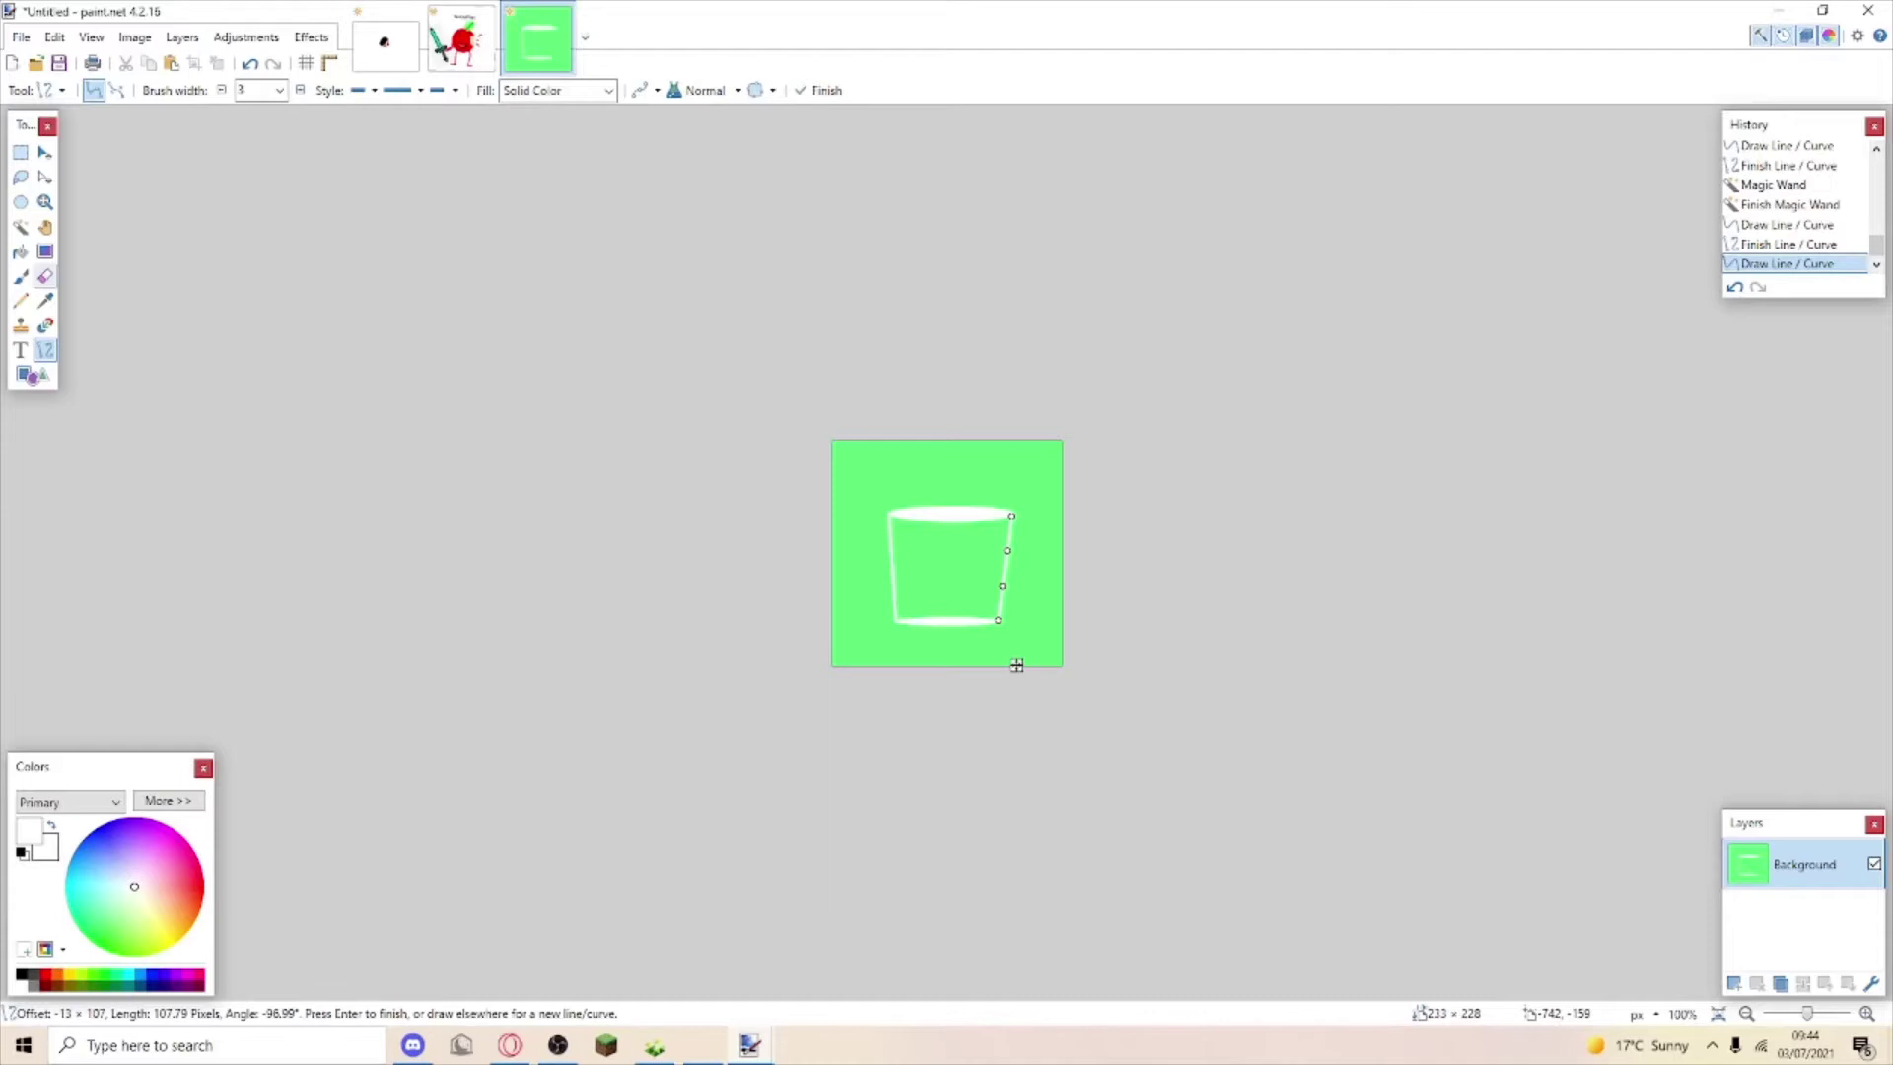
{"action": "key", "text": "f"}
Fill the cup interior white and draw black eyes and a curved smile.
{"action": "left_click", "coordinate": [992, 589]}
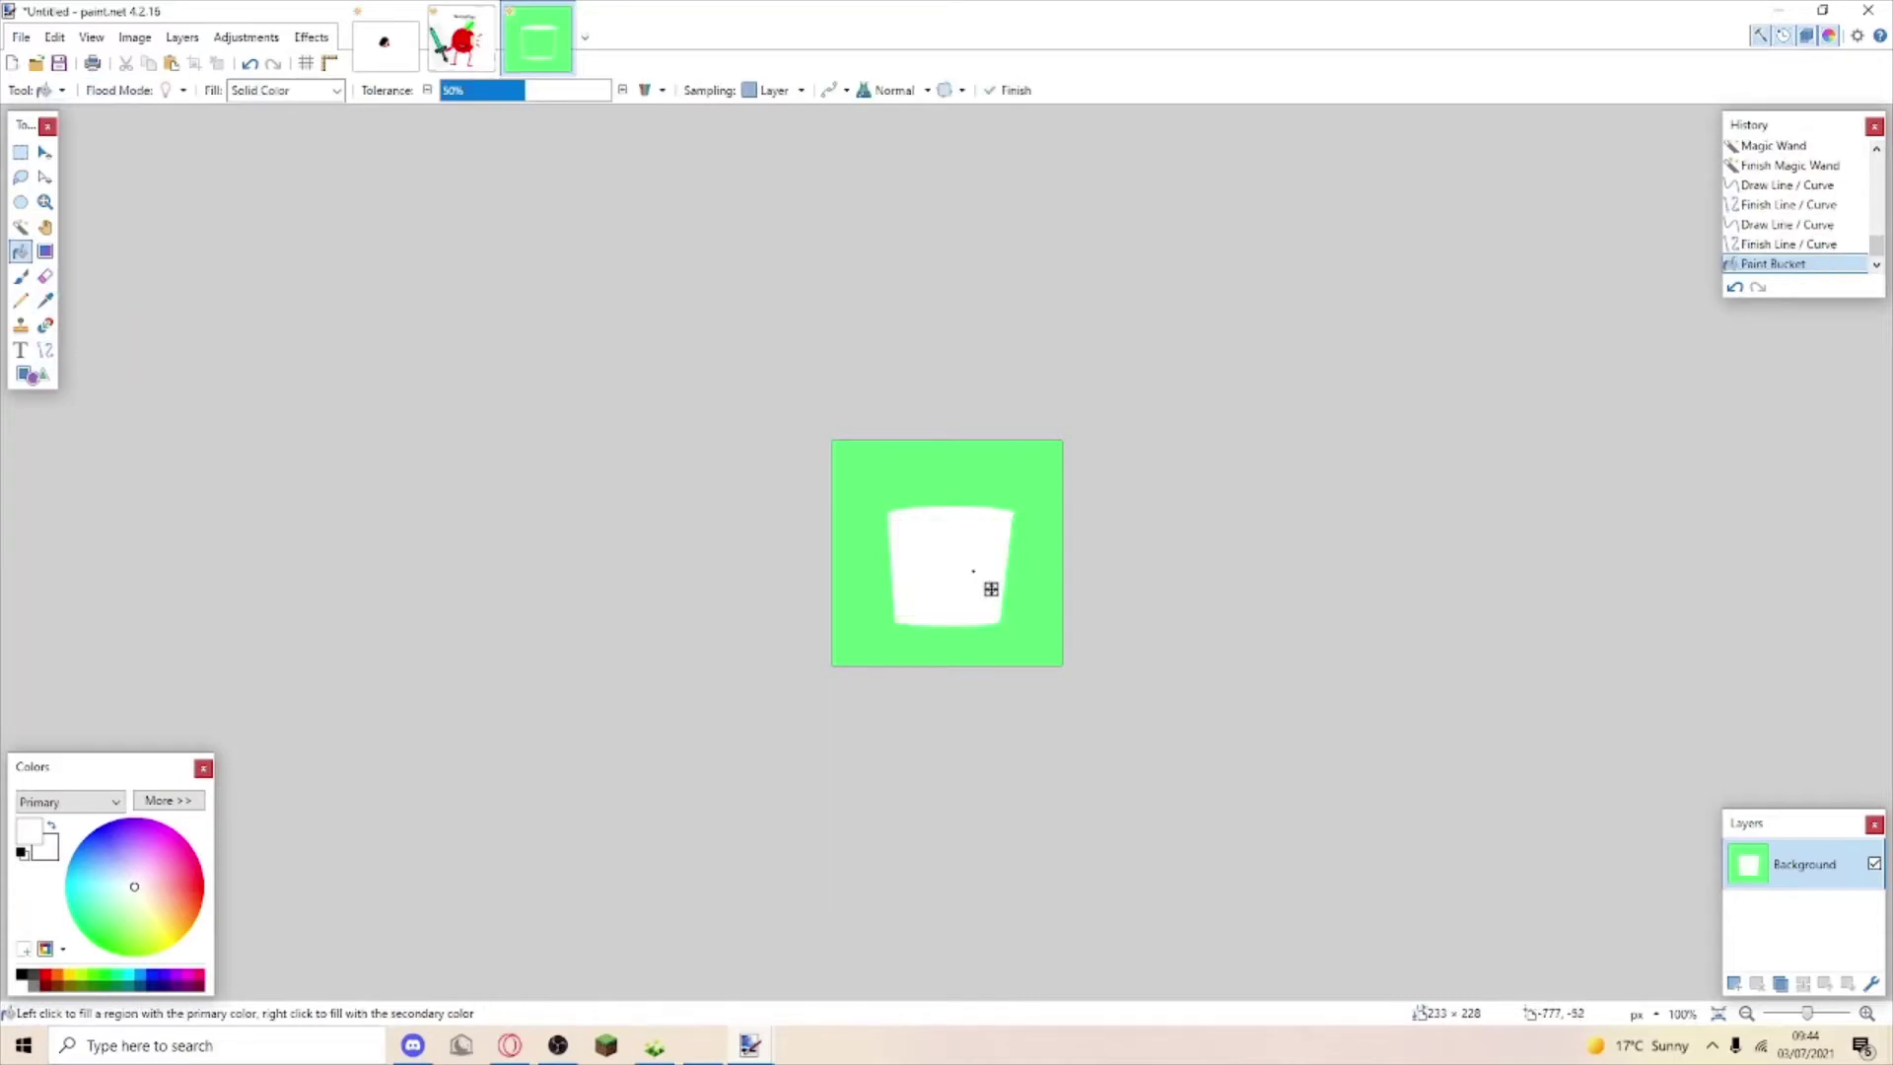
{"action": "left_click", "coordinate": [45, 349]}
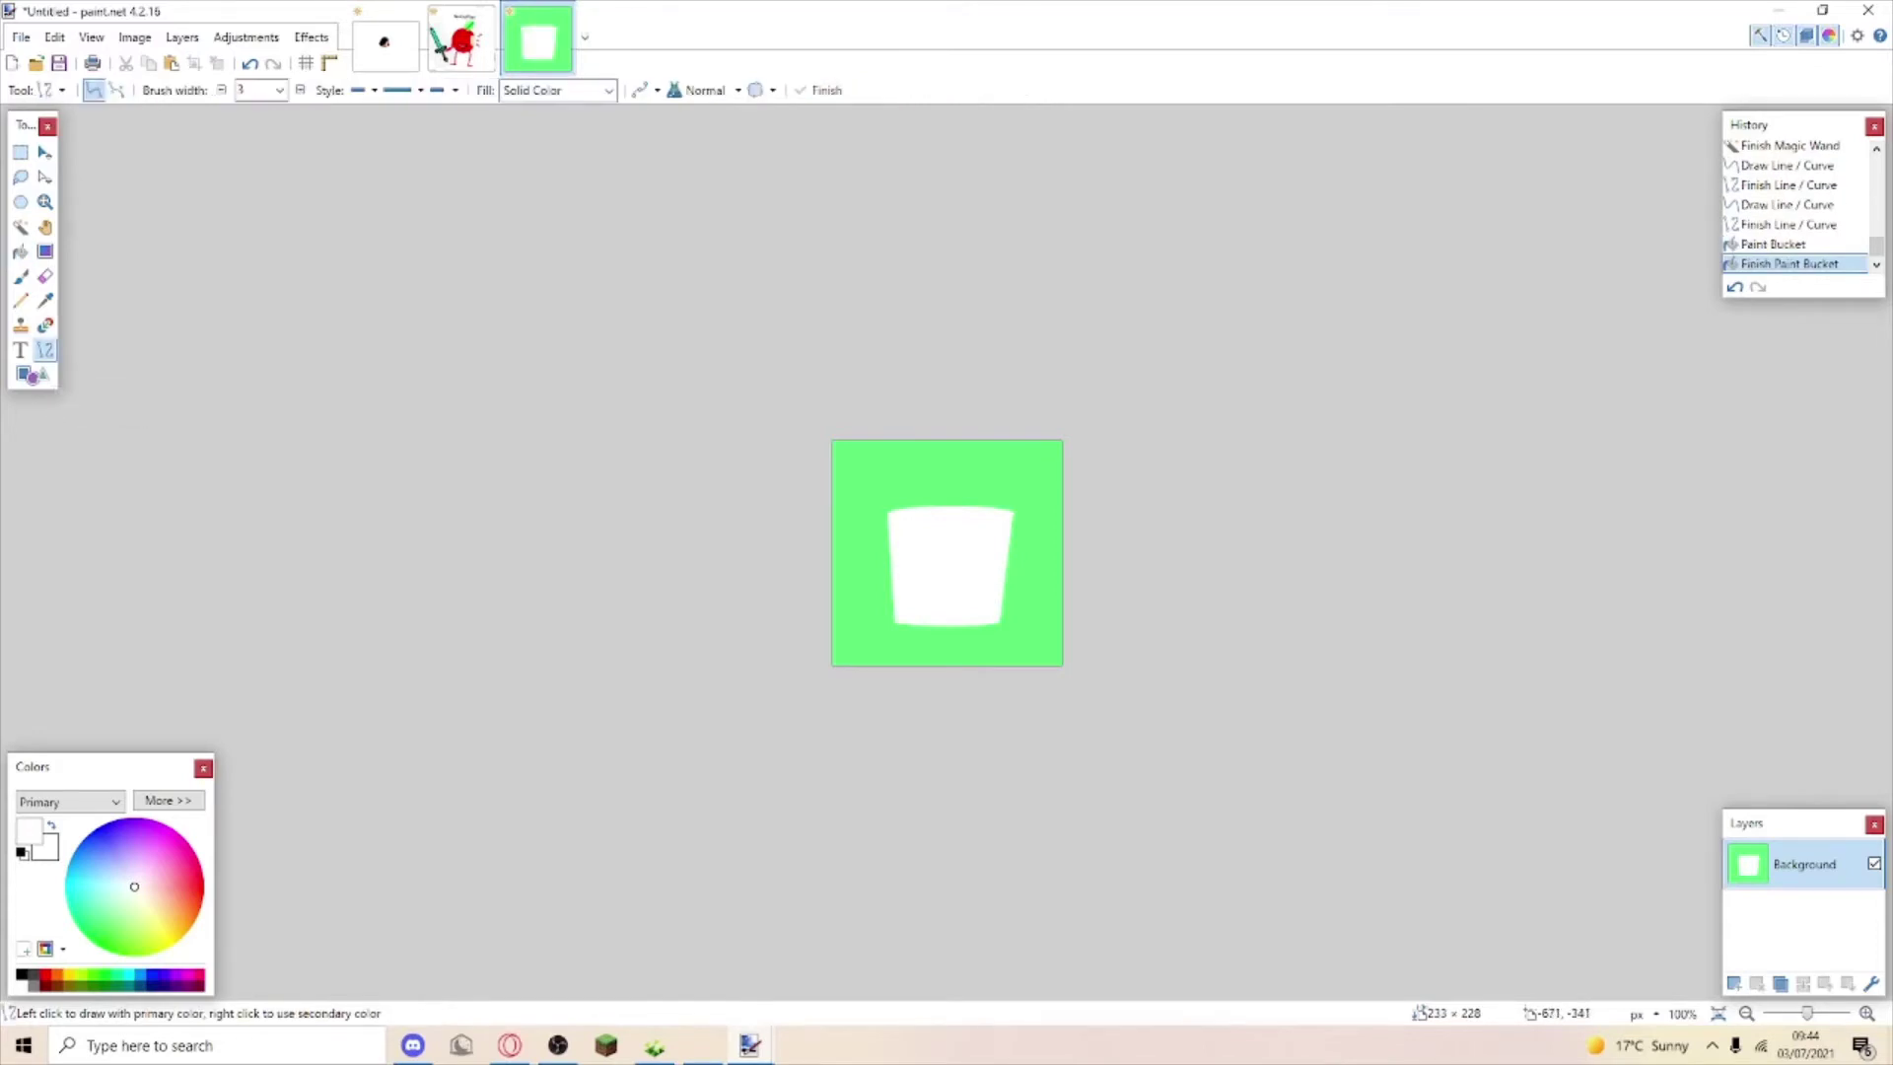
{"action": "left_click", "coordinate": [22, 974]}
{"action": "mouse_move", "coordinate": [922, 535]}
{"action": "left_mouse_down"}
{"action": "mouse_move", "coordinate": [921, 576]}
{"action": "mouse_move", "coordinate": [978, 578]}
{"action": "mouse_move", "coordinate": [988, 598]}
{"action": "left_mouse_up"}
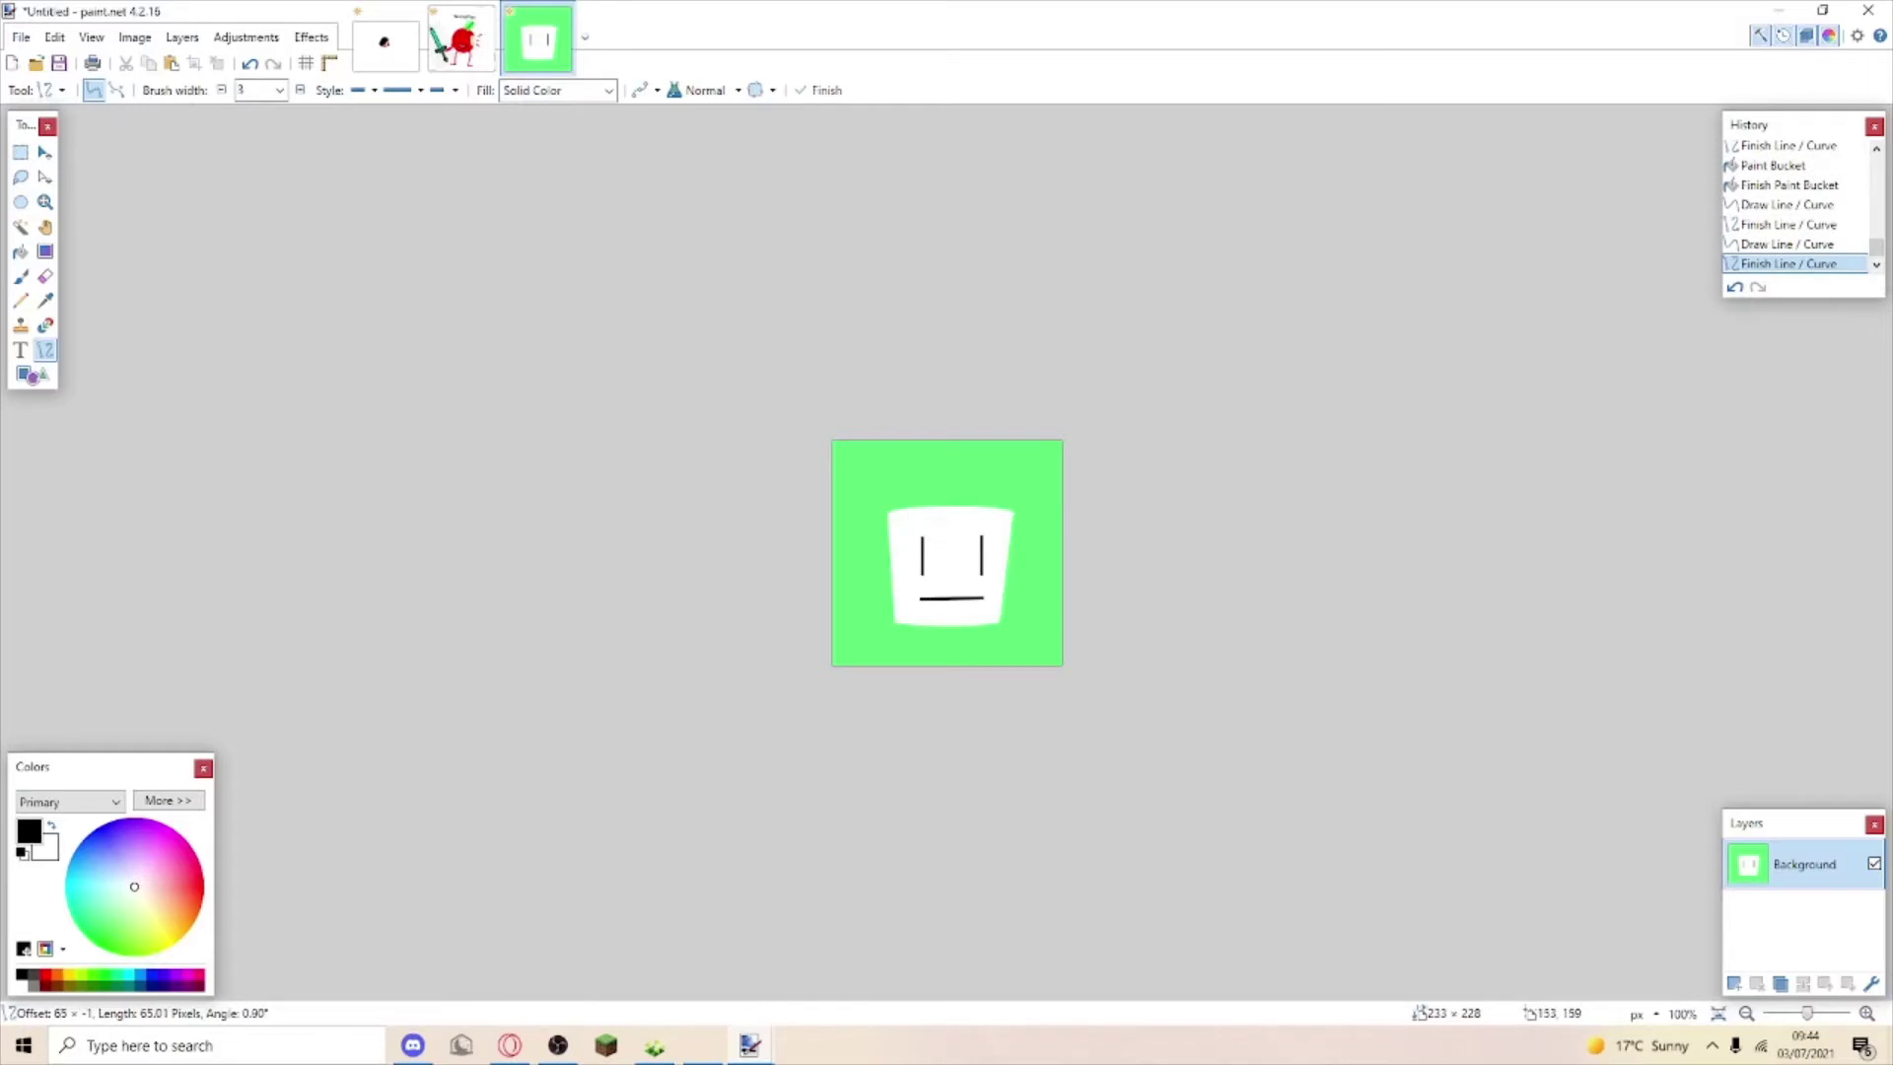
{"action": "left_click_drag", "start_coordinate": [948, 598], "coordinate": [1031, 602]}
{"action": "key", "text": "Return"}
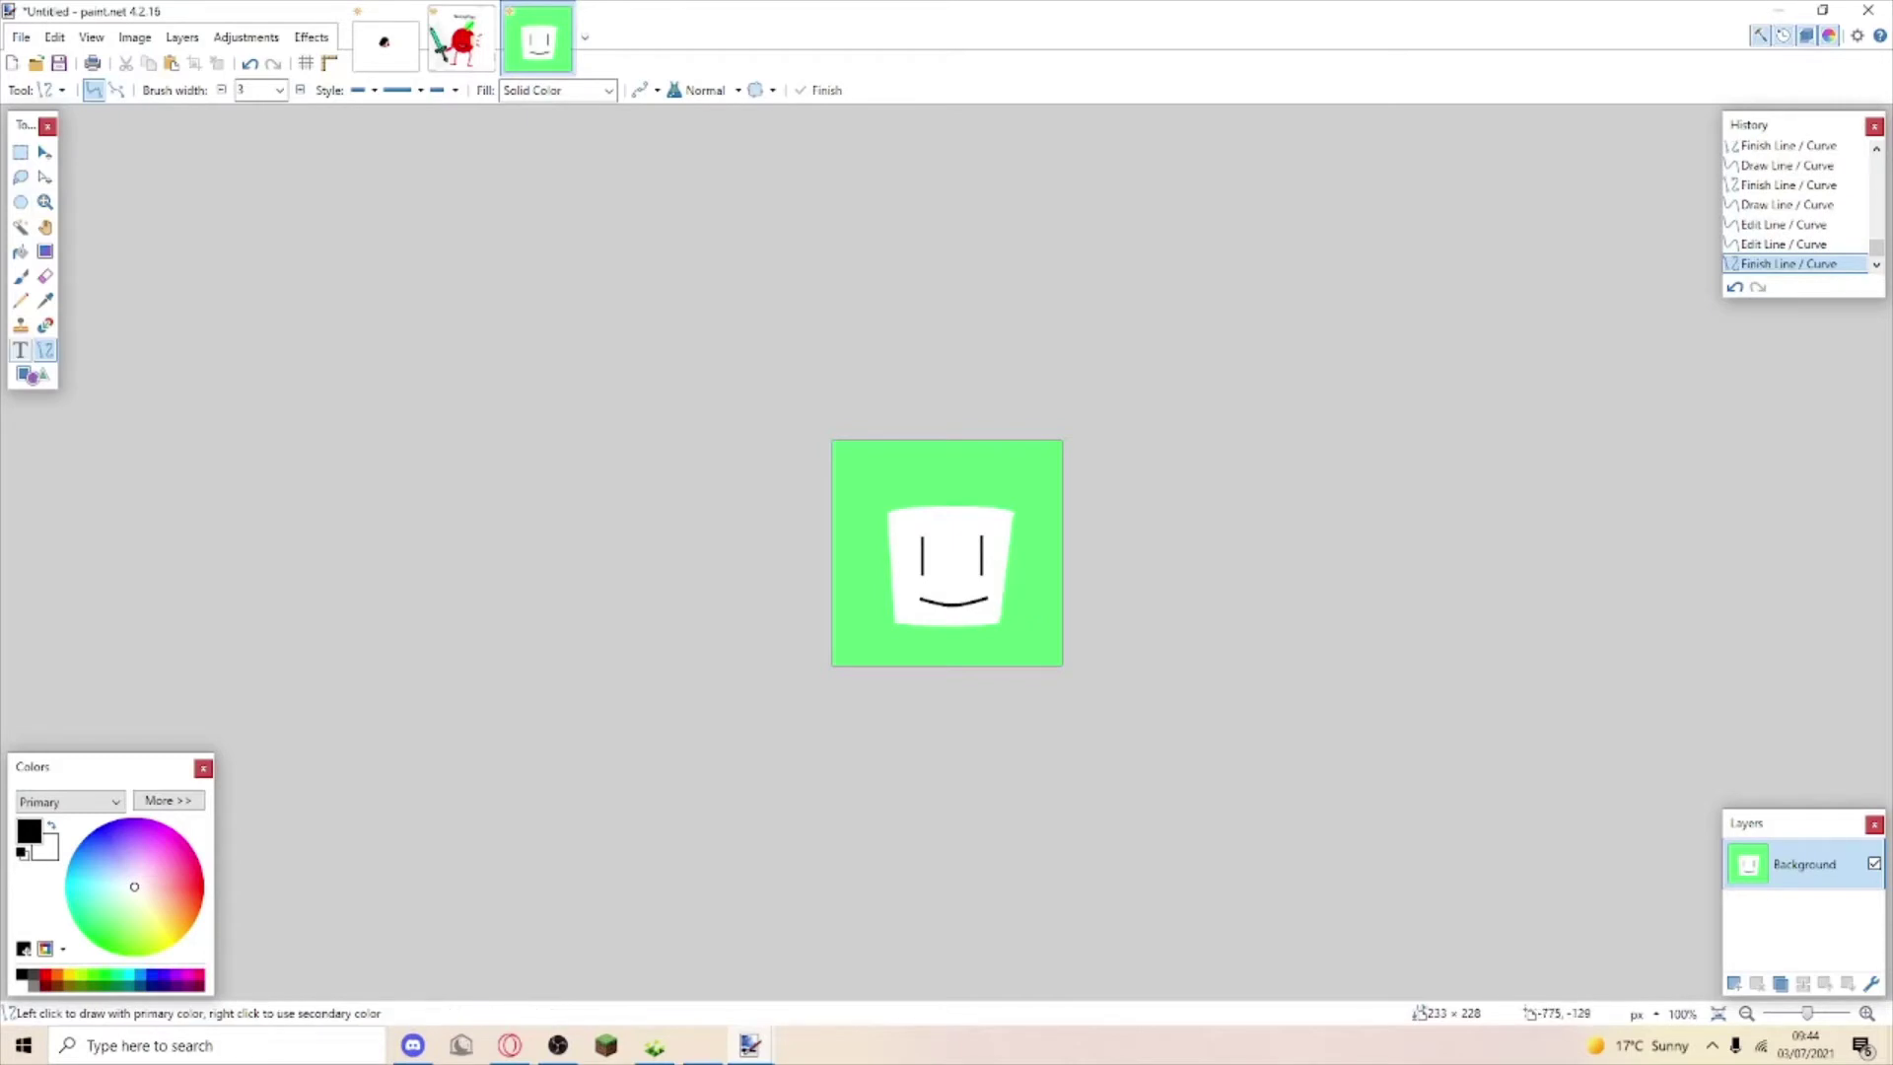
Browse a friend's Roblox profile in Chrome, then return to the face drawing.
{"action": "left_click", "coordinate": [509, 1045]}
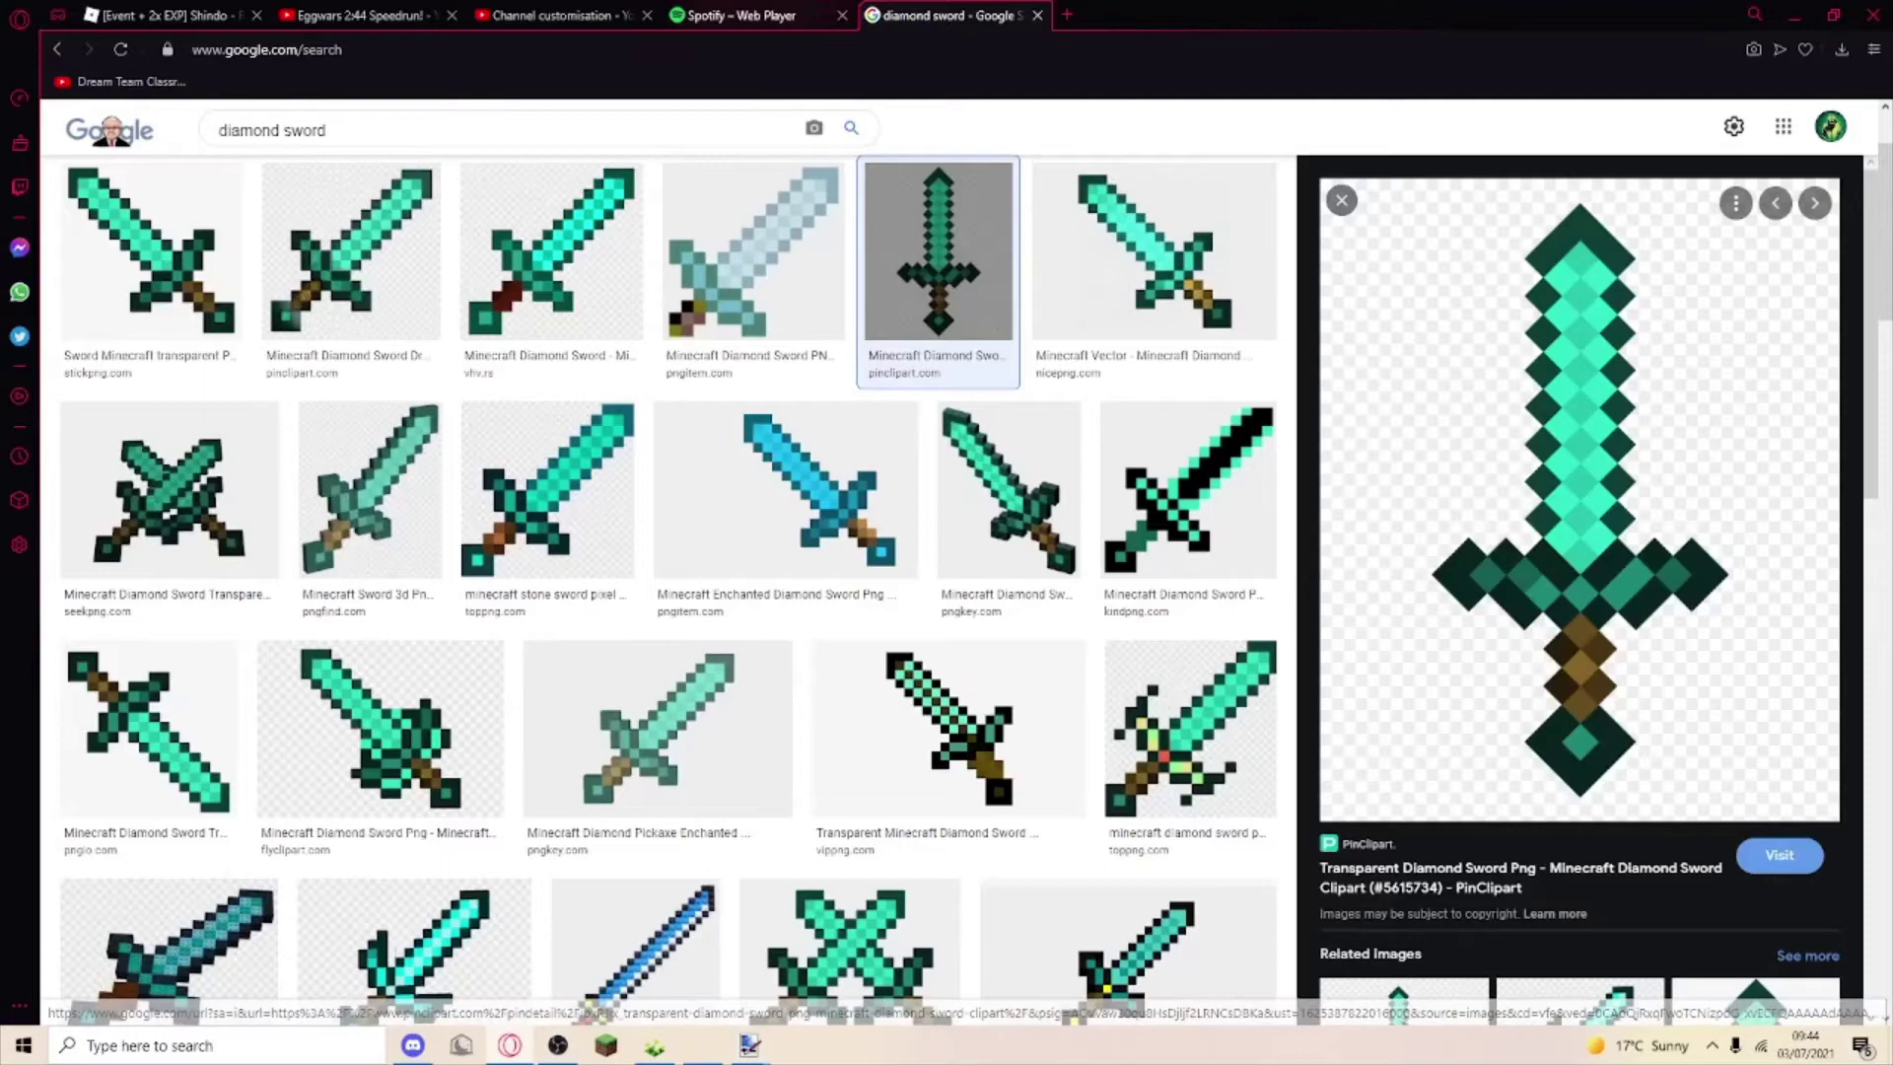
{"action": "key", "text": "ctrl+Tab"}
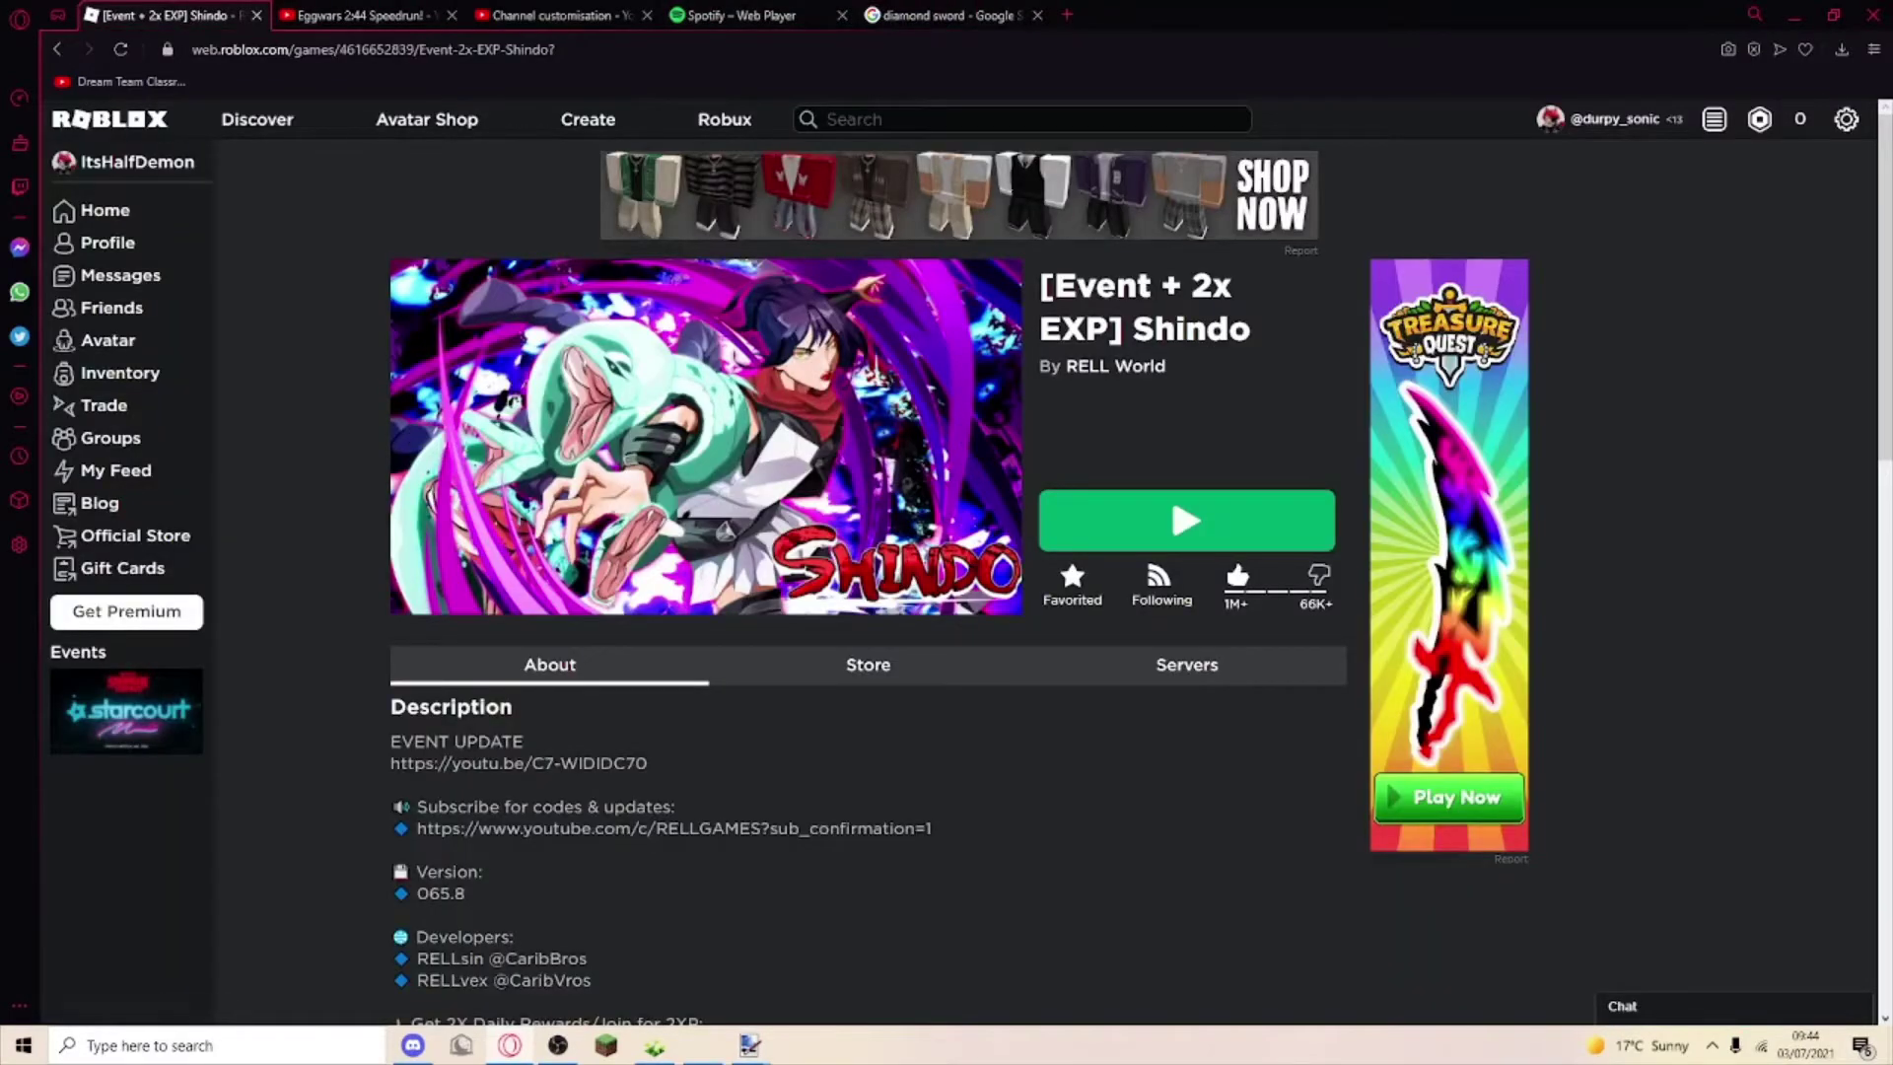
{"action": "left_click", "coordinate": [67, 309]}
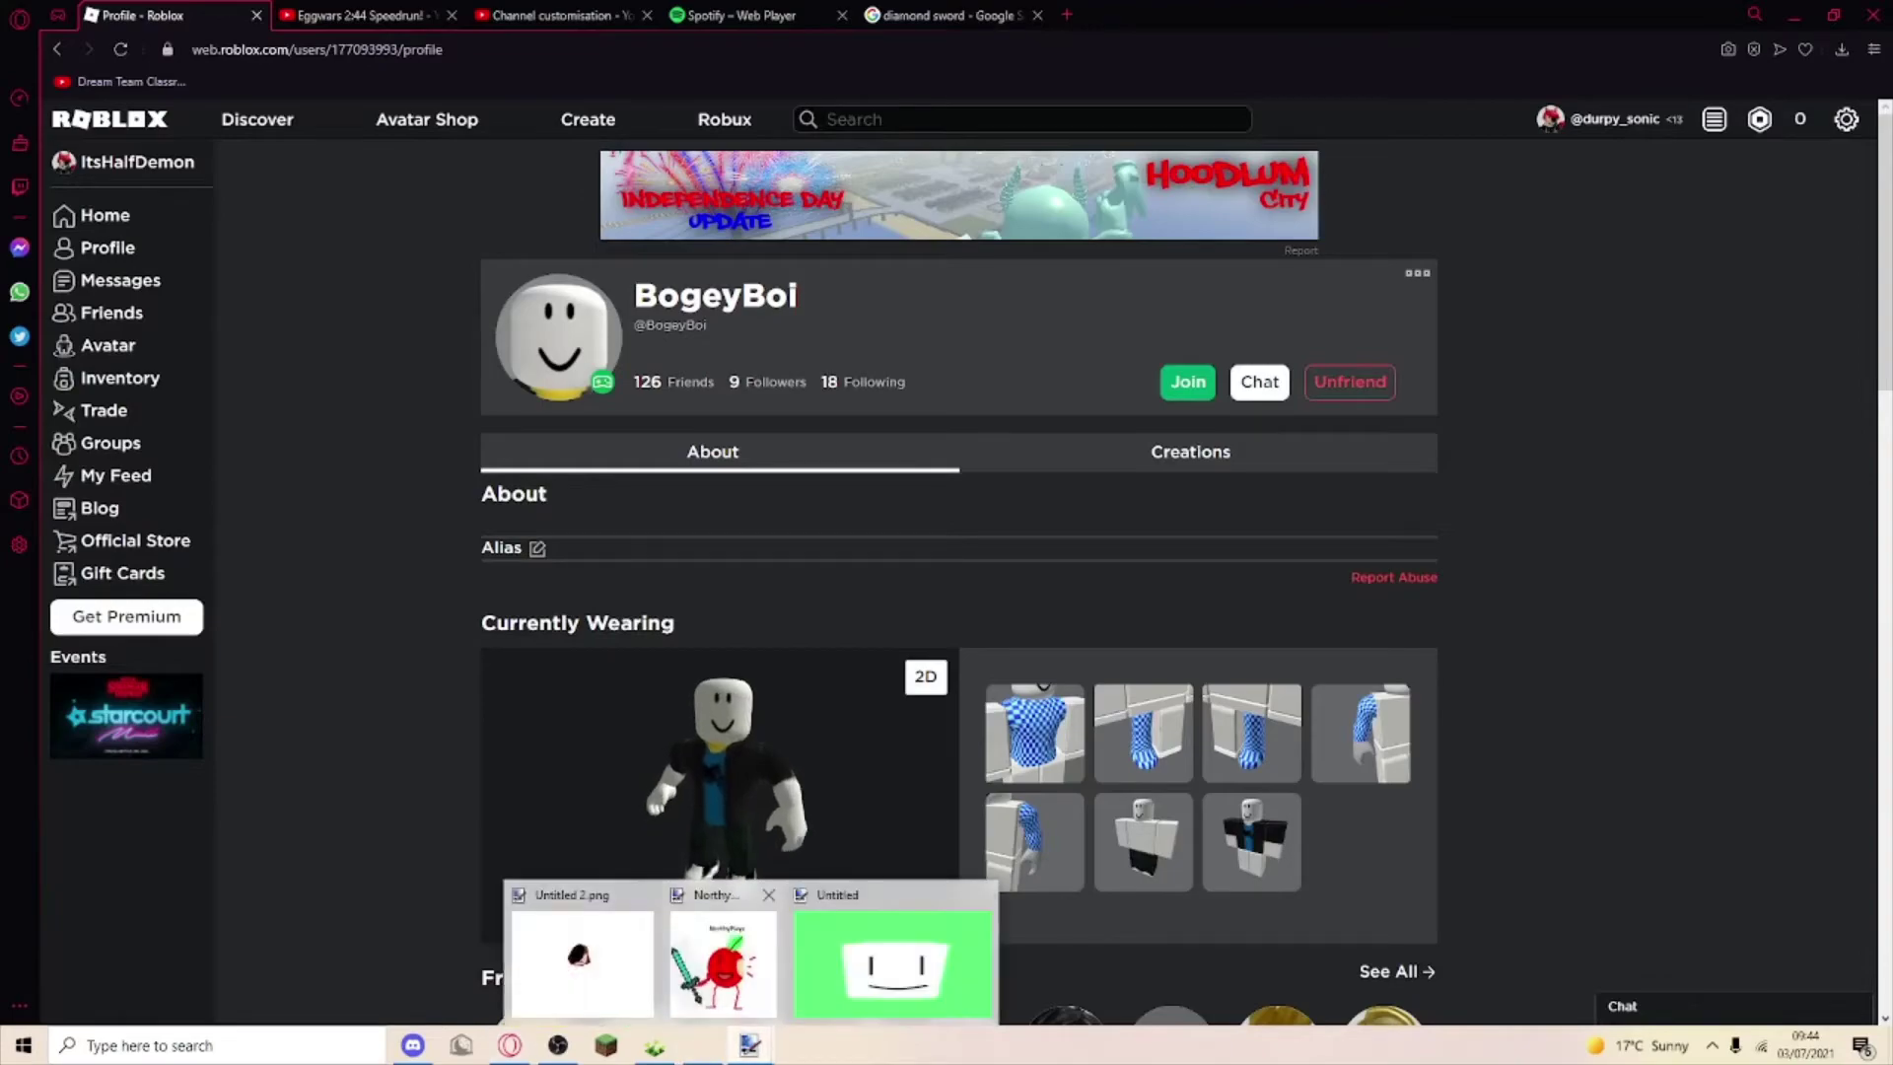
{"action": "left_click", "coordinate": [902, 958]}
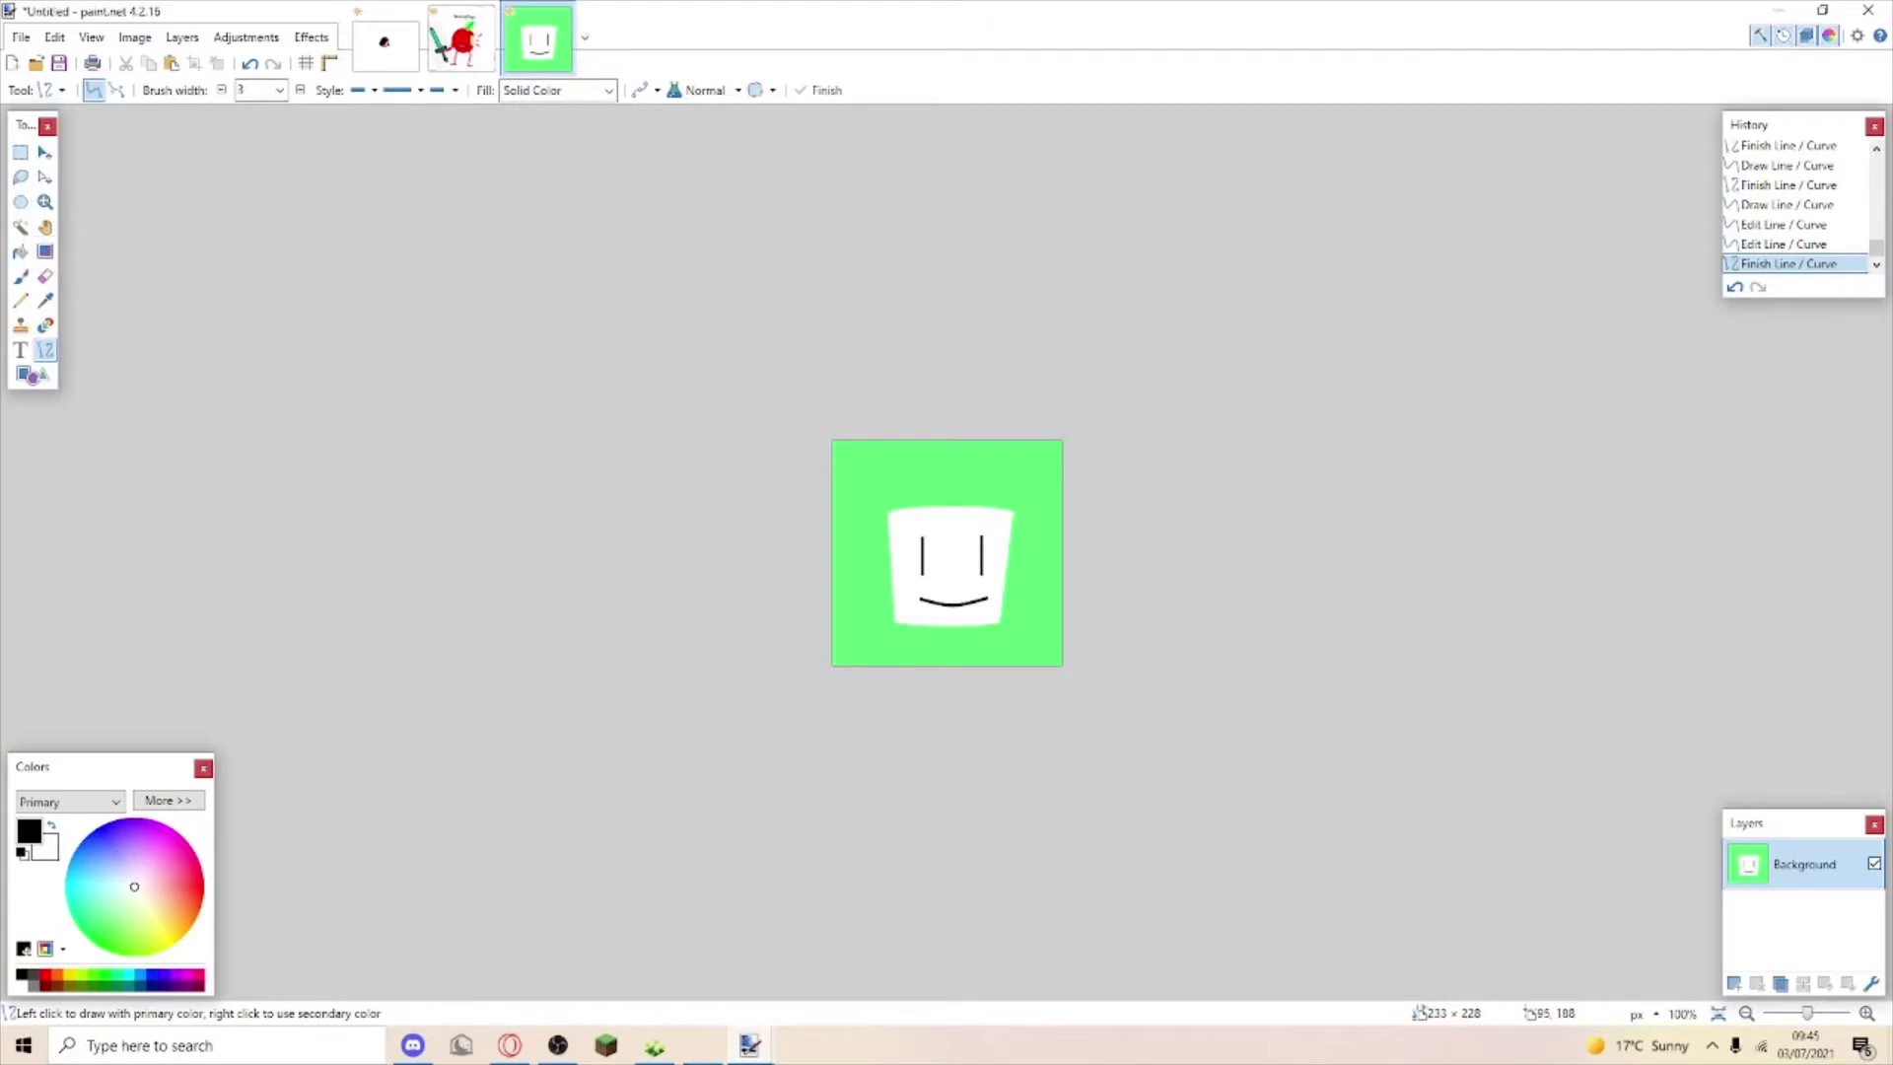
Draw a curved chin line just below the smile.
{"action": "left_click_drag", "start_coordinate": [926, 628], "coordinate": [1017, 628]}
{"action": "left_click", "coordinate": [1018, 627]}
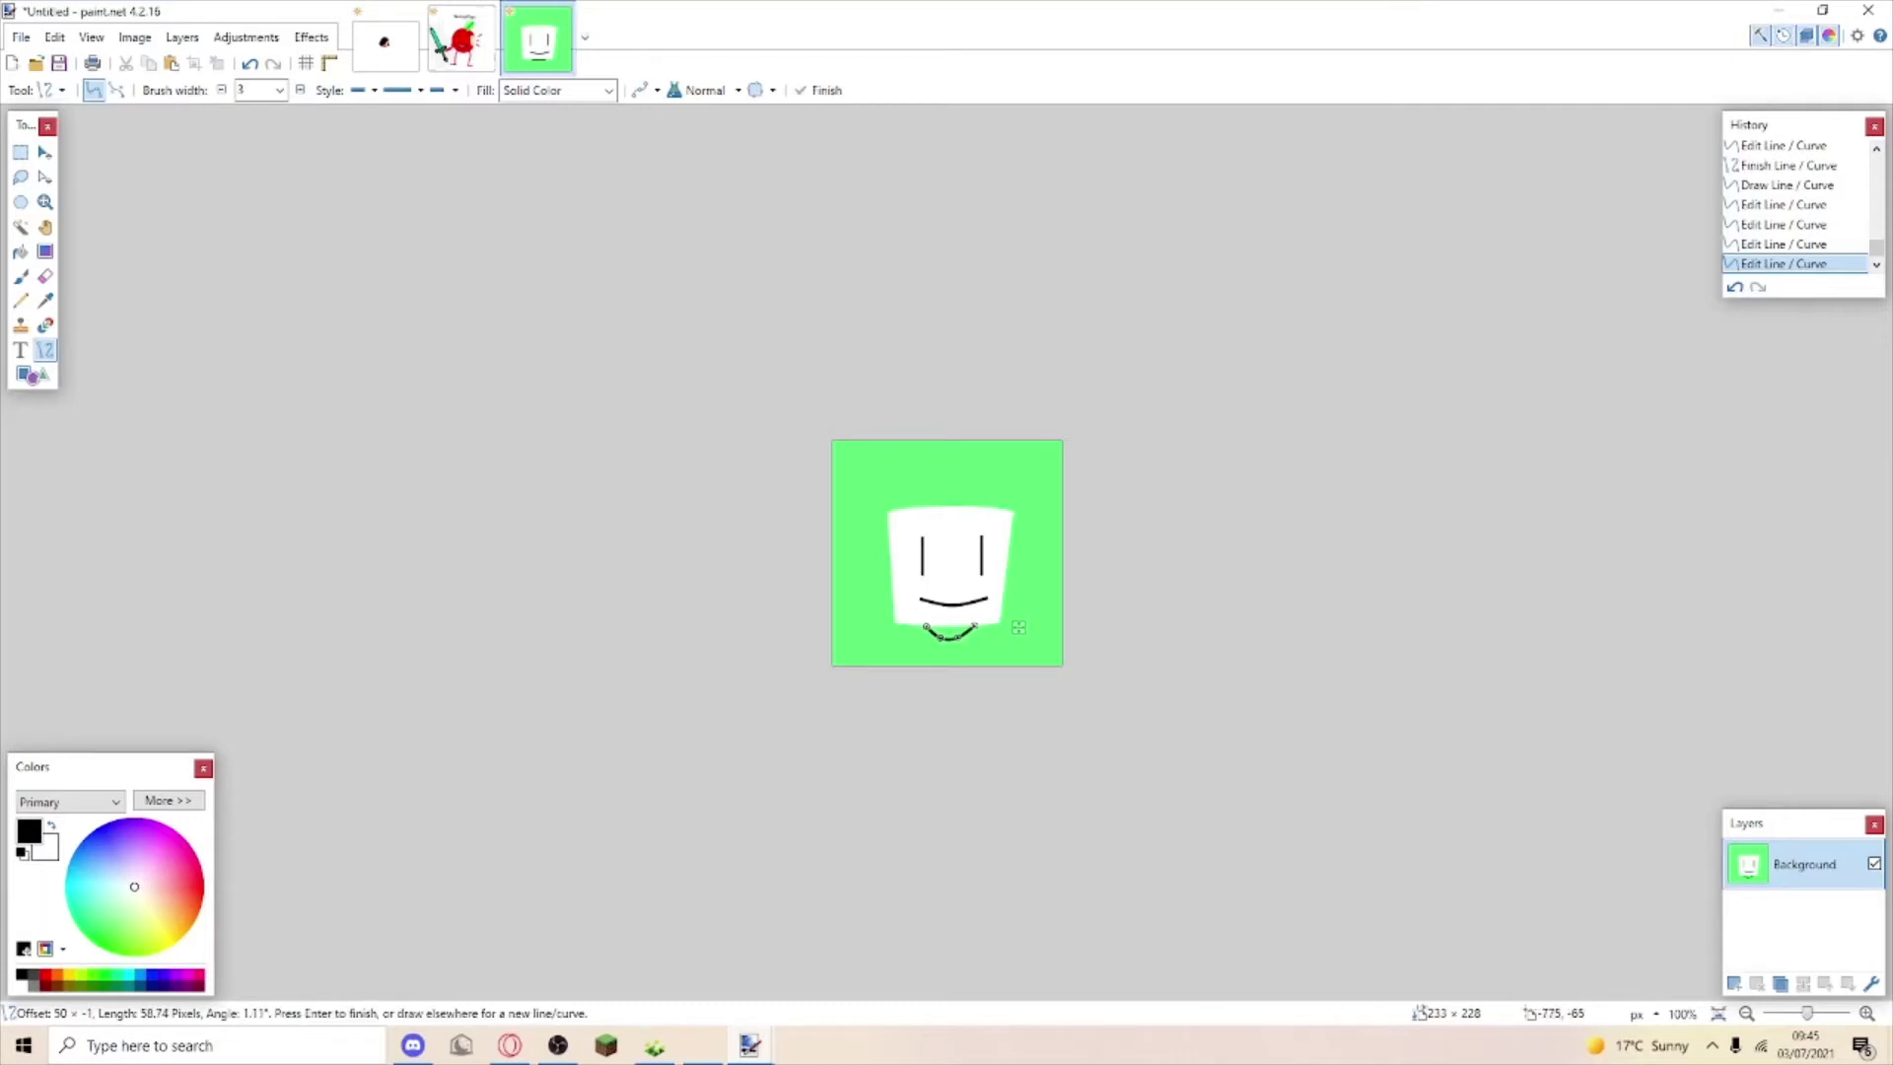
{"action": "key", "text": "f"}
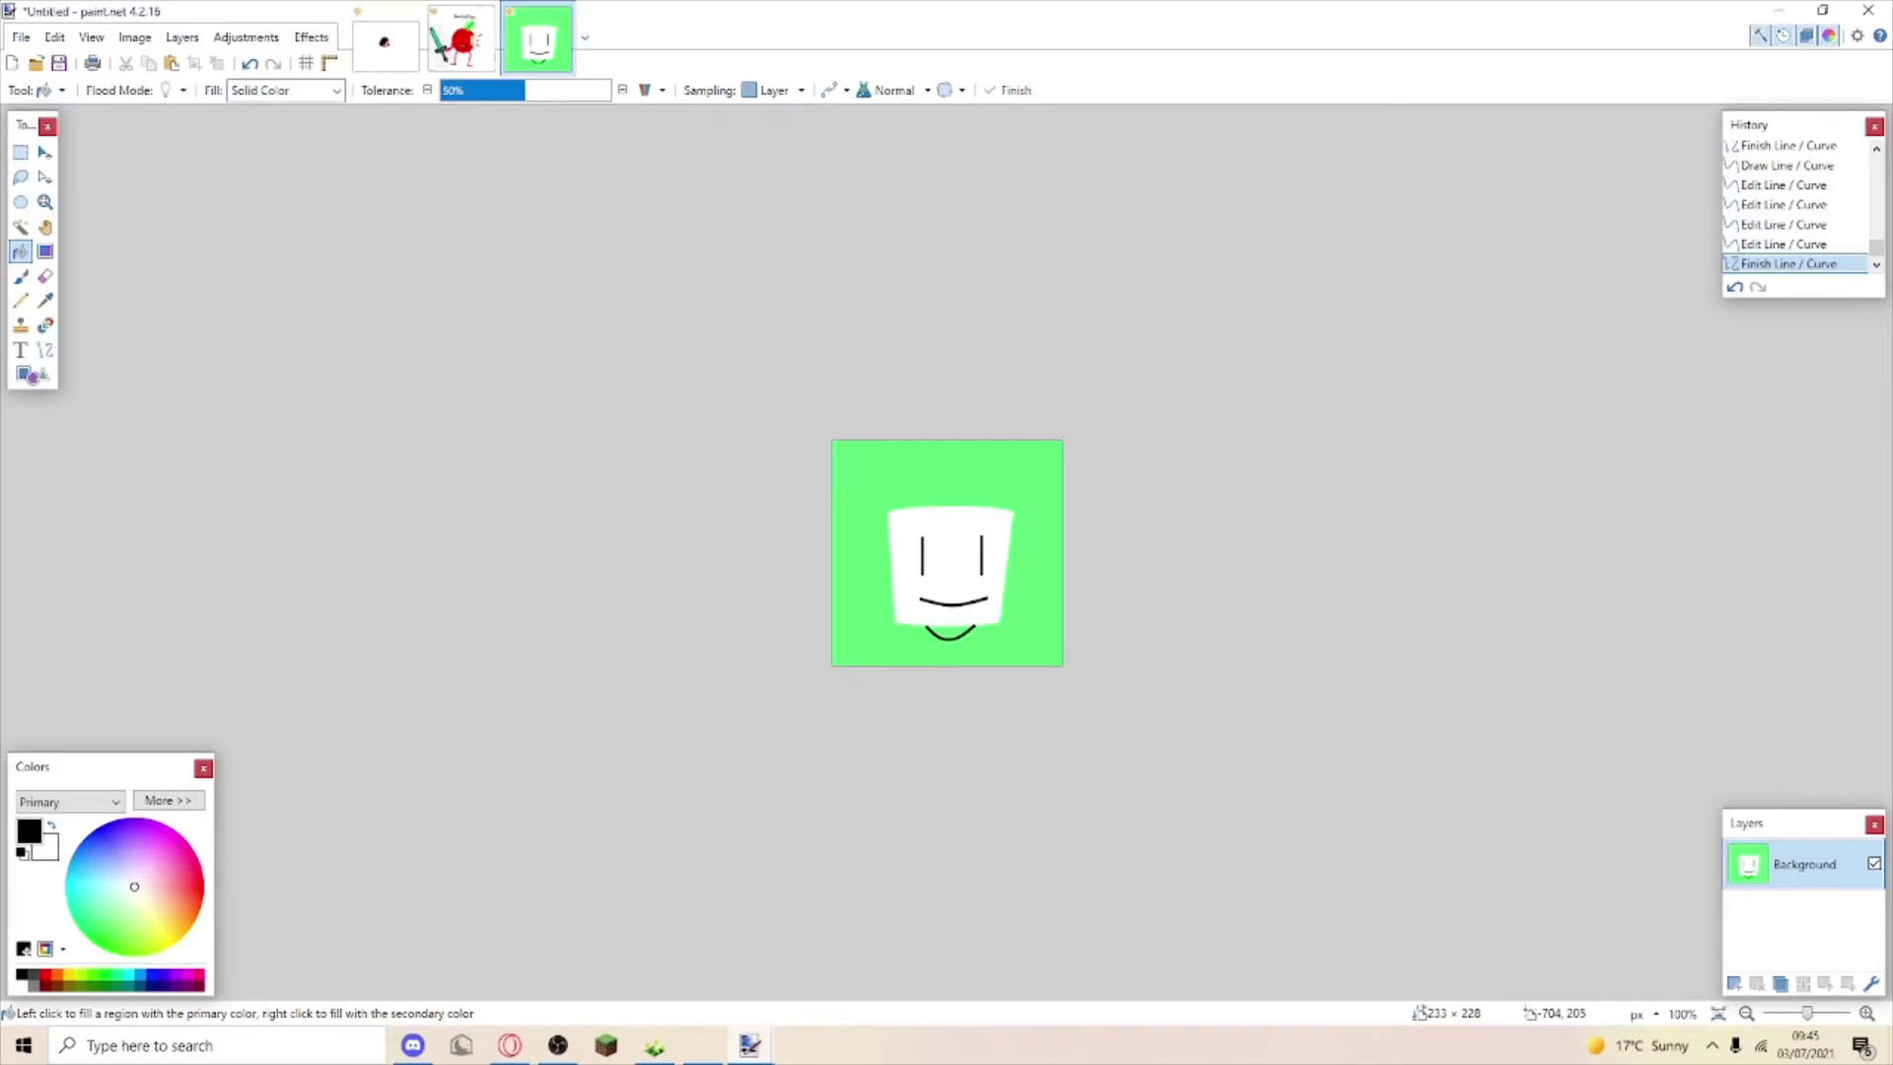
Fill the chin pale yellow and draw a neck line down to the bottom edge.
{"action": "left_click", "coordinate": [159, 920]}
{"action": "left_click", "coordinate": [950, 633]}
{"action": "left_click", "coordinate": [968, 652]}
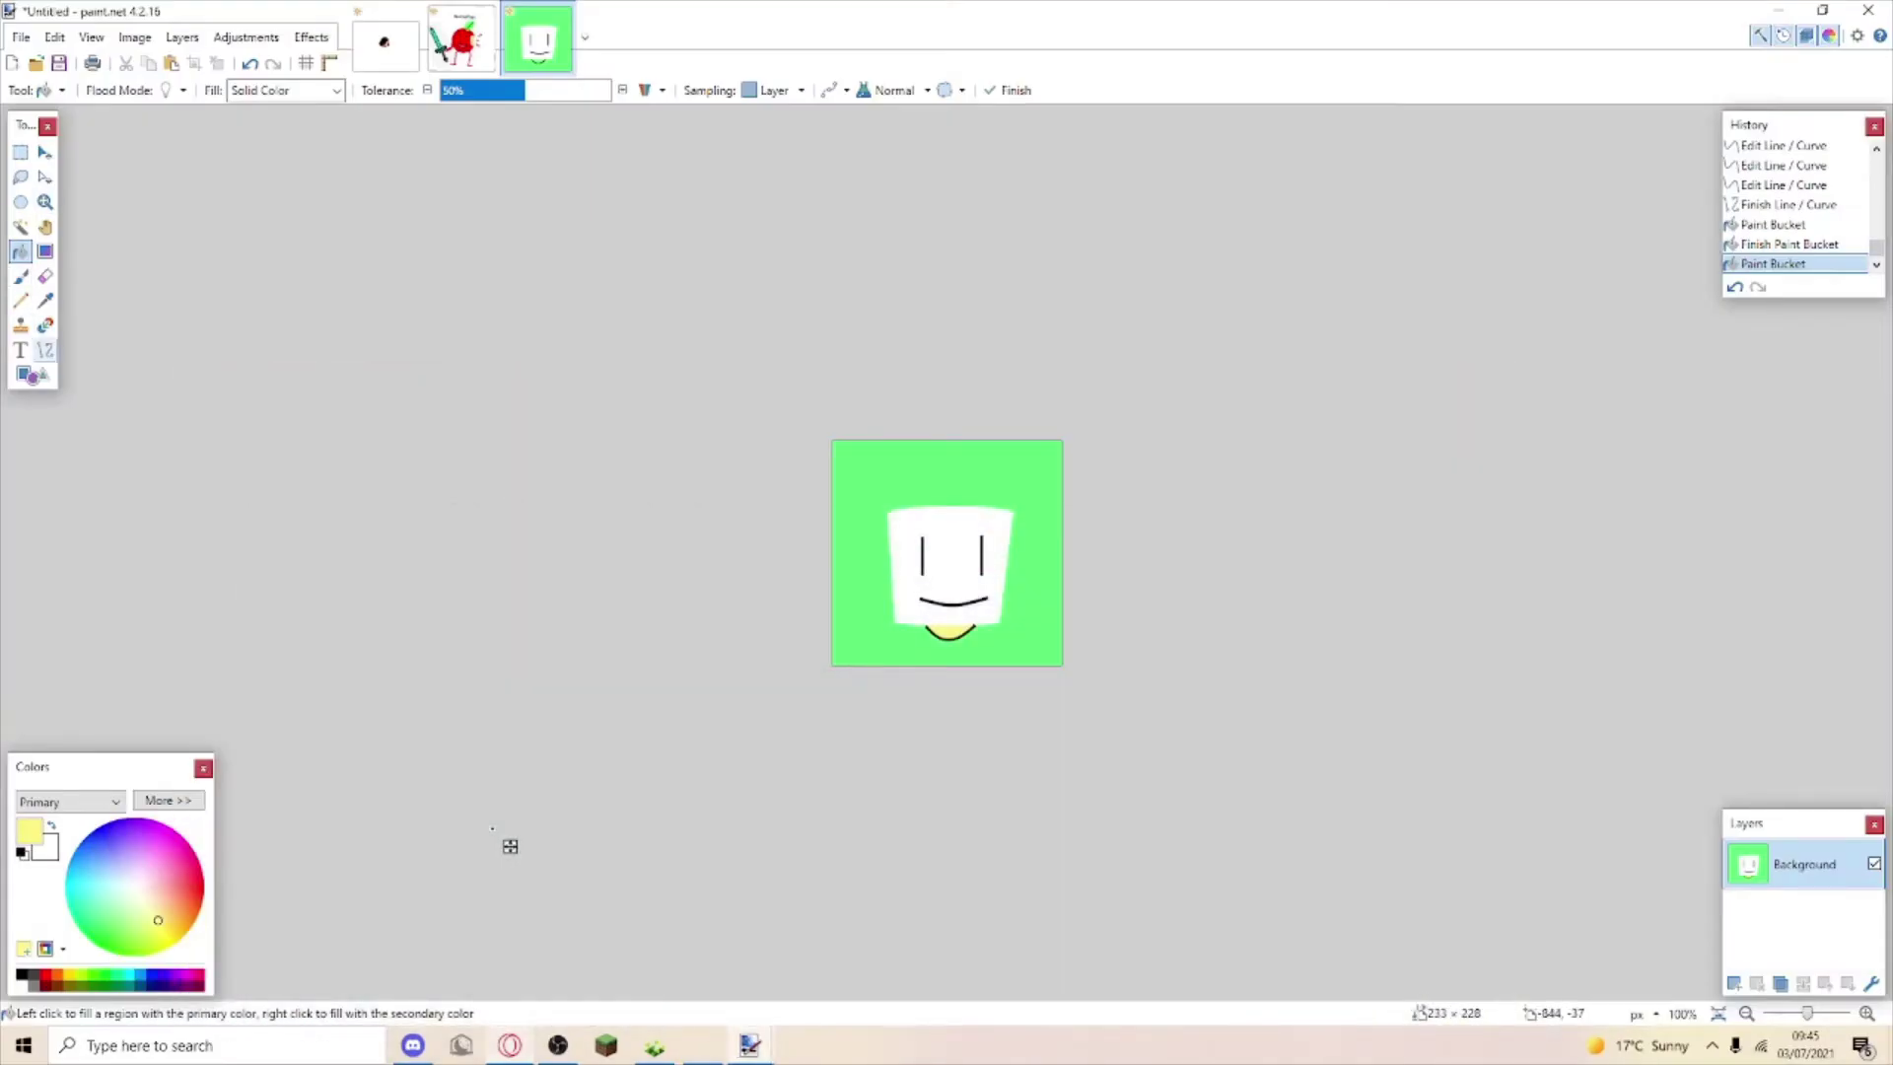
{"action": "left_click", "coordinate": [44, 350]}
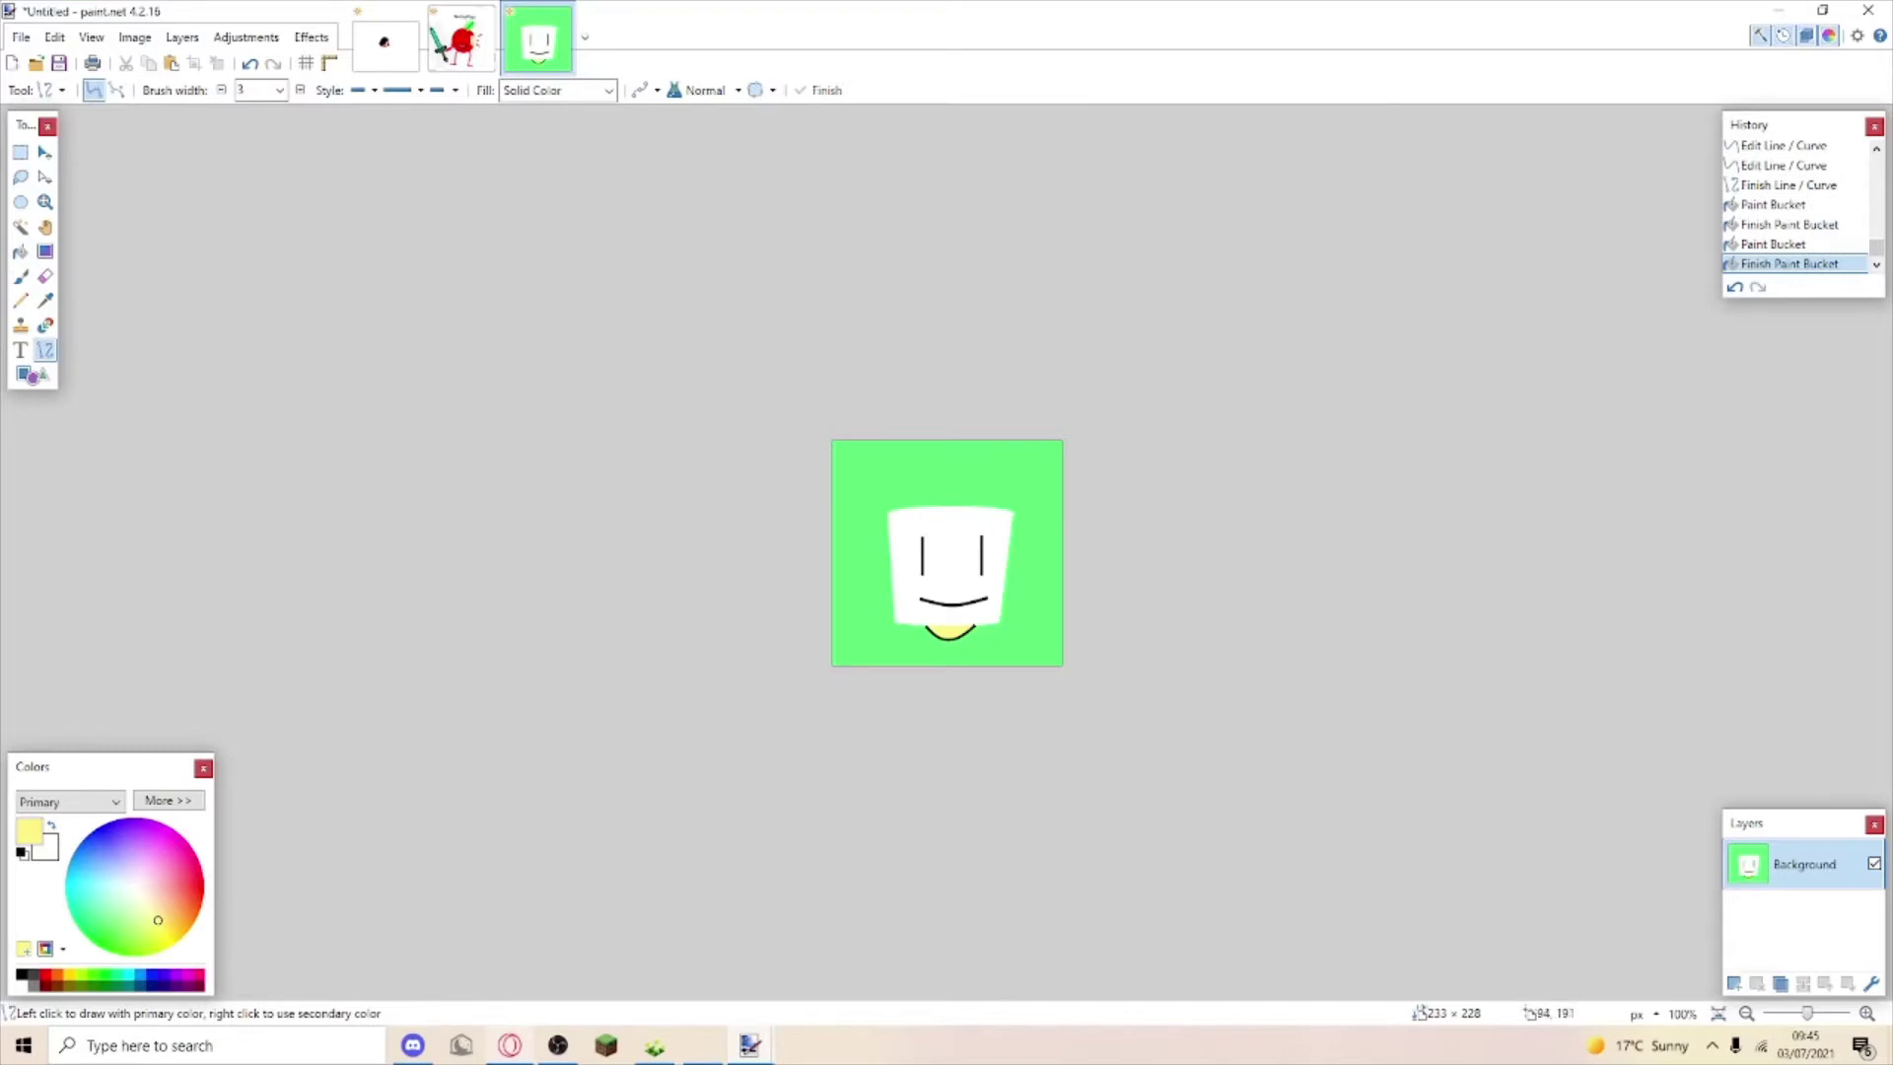
{"action": "left_click_drag", "start_coordinate": [927, 621], "coordinate": [928, 665]}
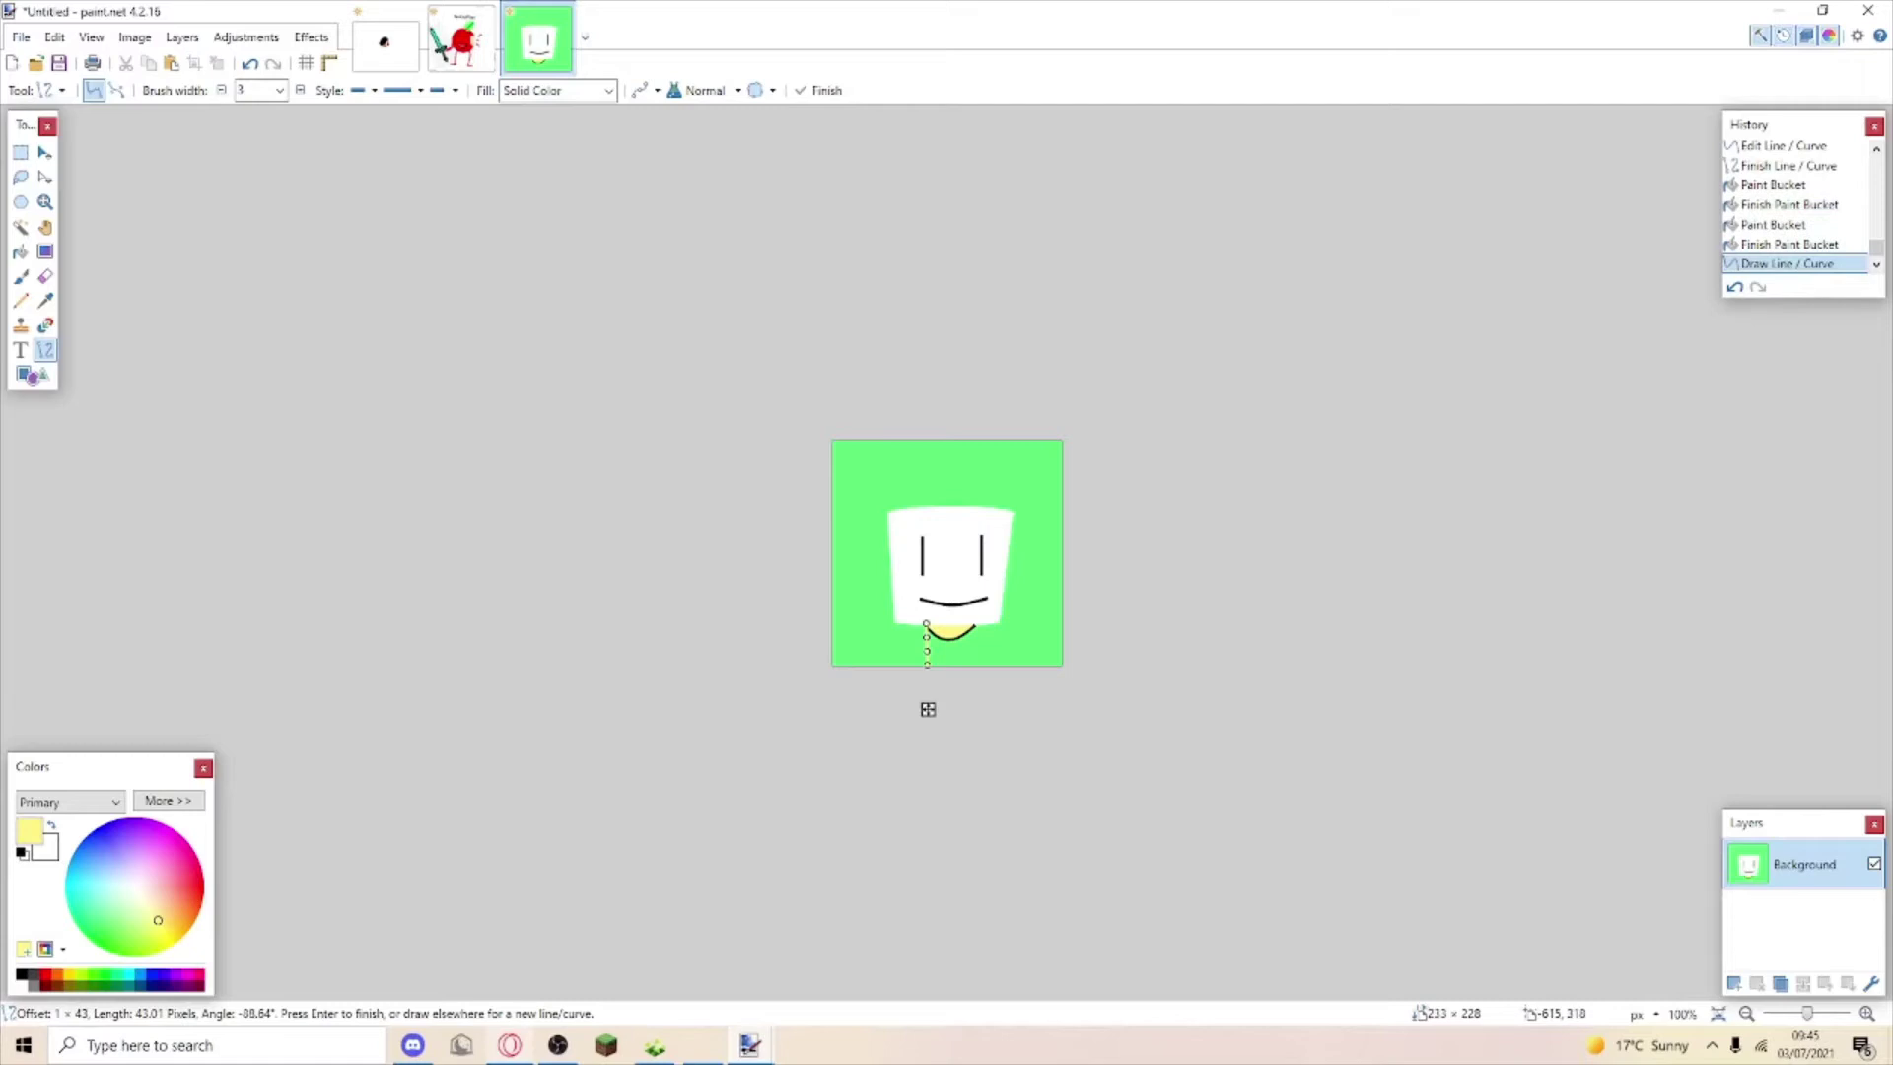
Make the left neck line black and add a matching right neck line.
{"action": "key", "text": "d"}
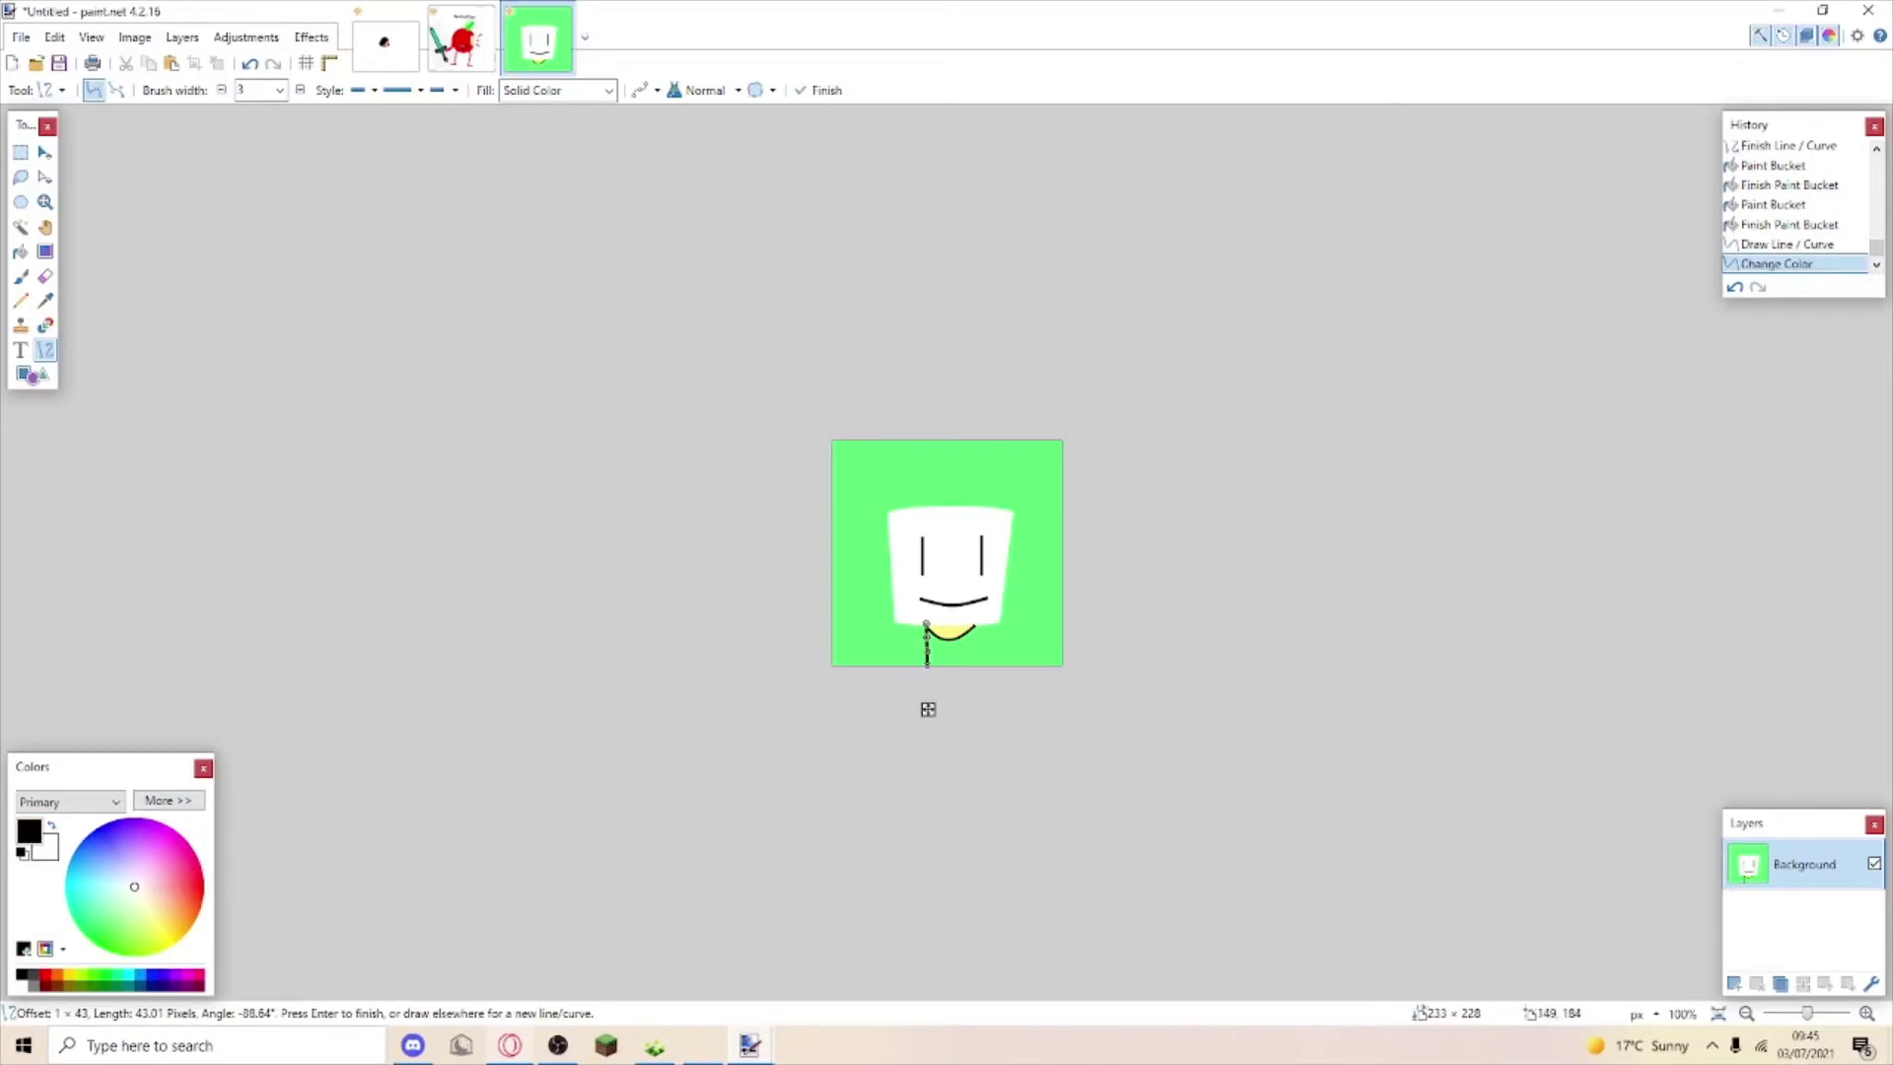
{"action": "key", "text": "Return"}
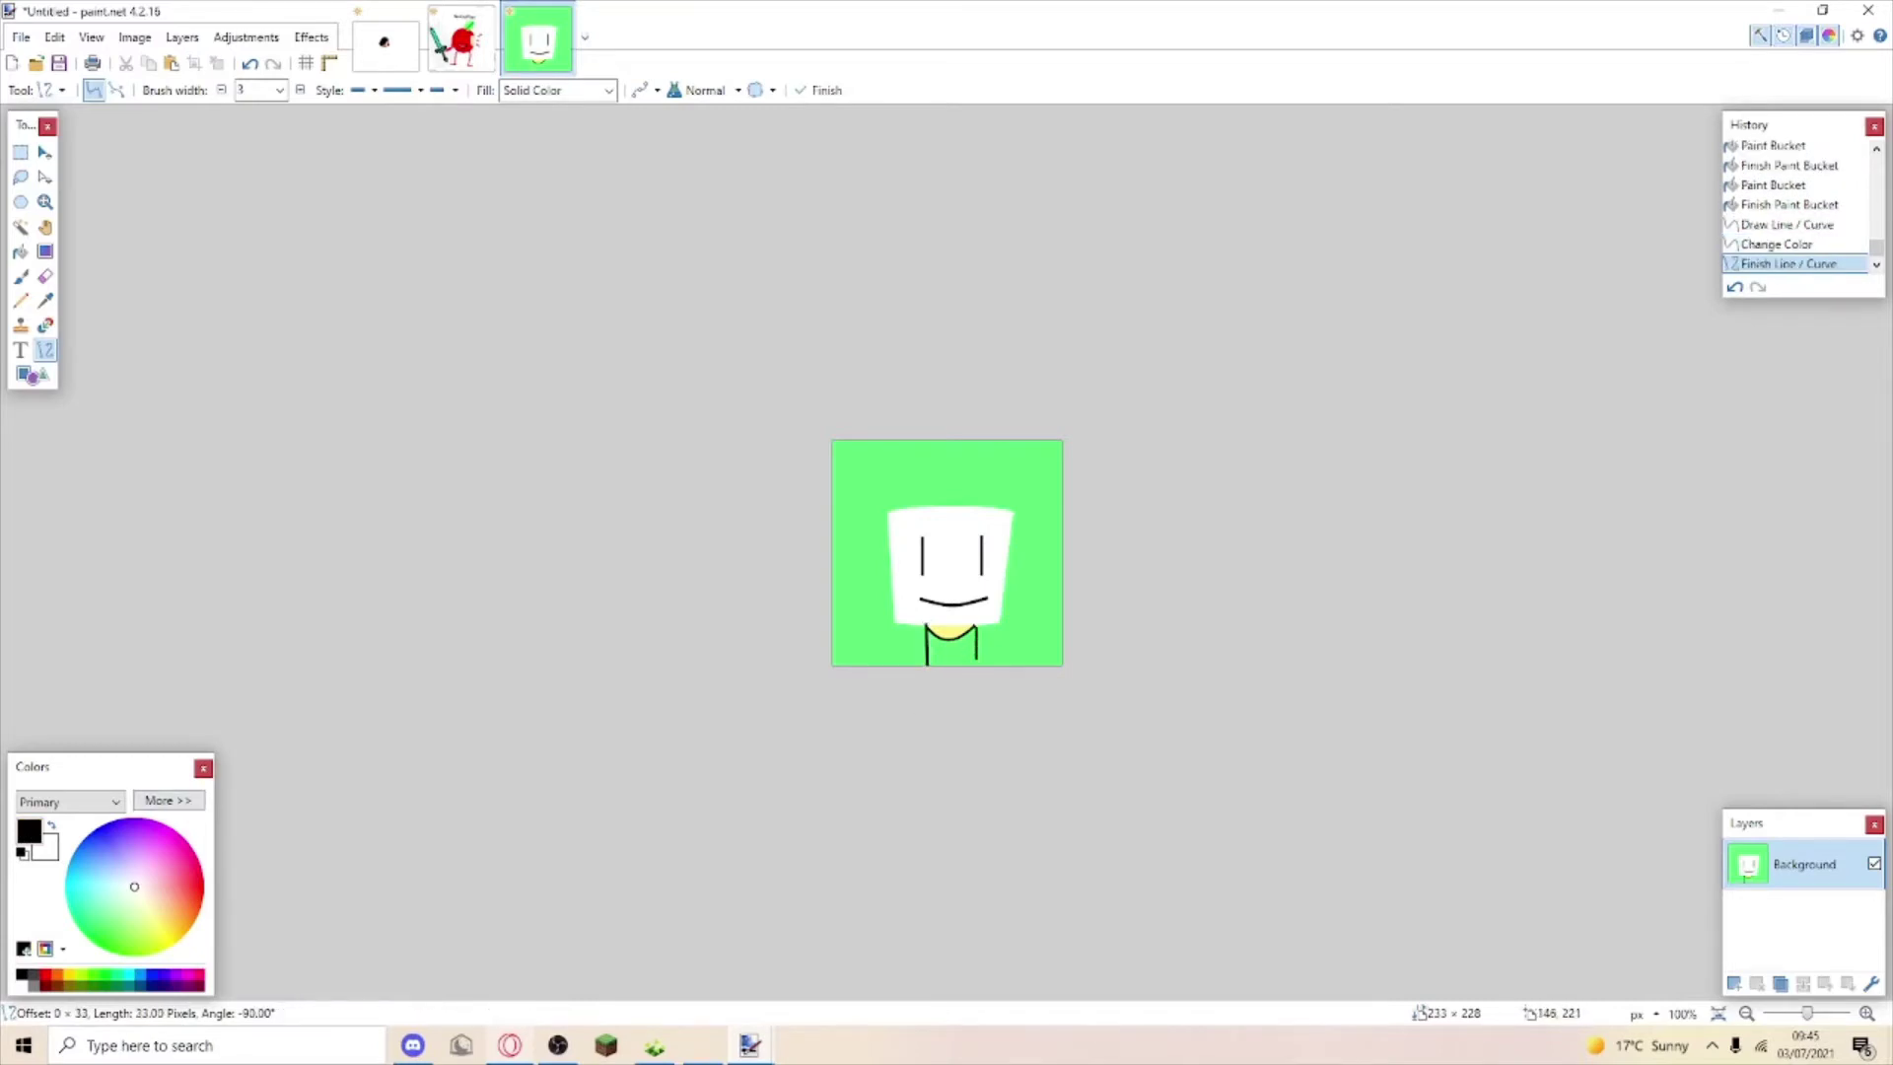
{"action": "left_click_drag", "start_coordinate": [976, 632], "coordinate": [976, 669]}
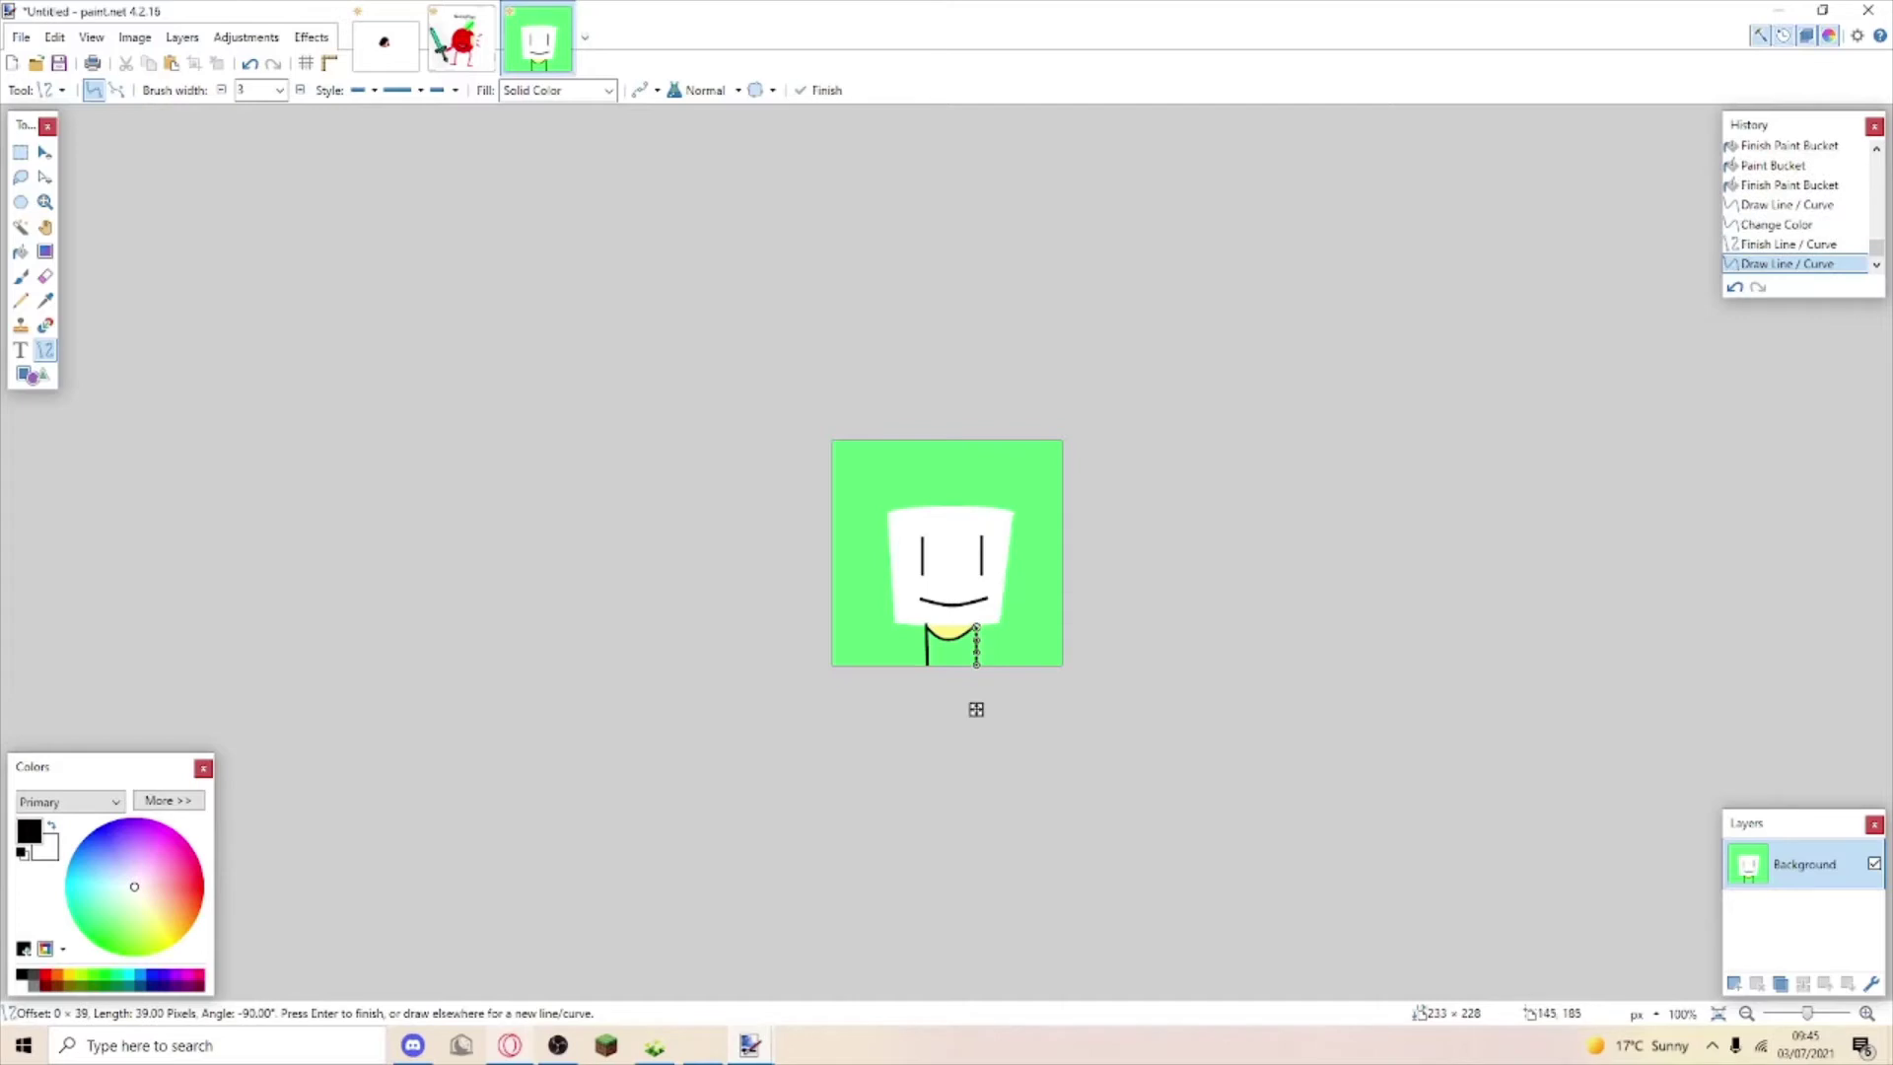
{"action": "key", "text": "Return"}
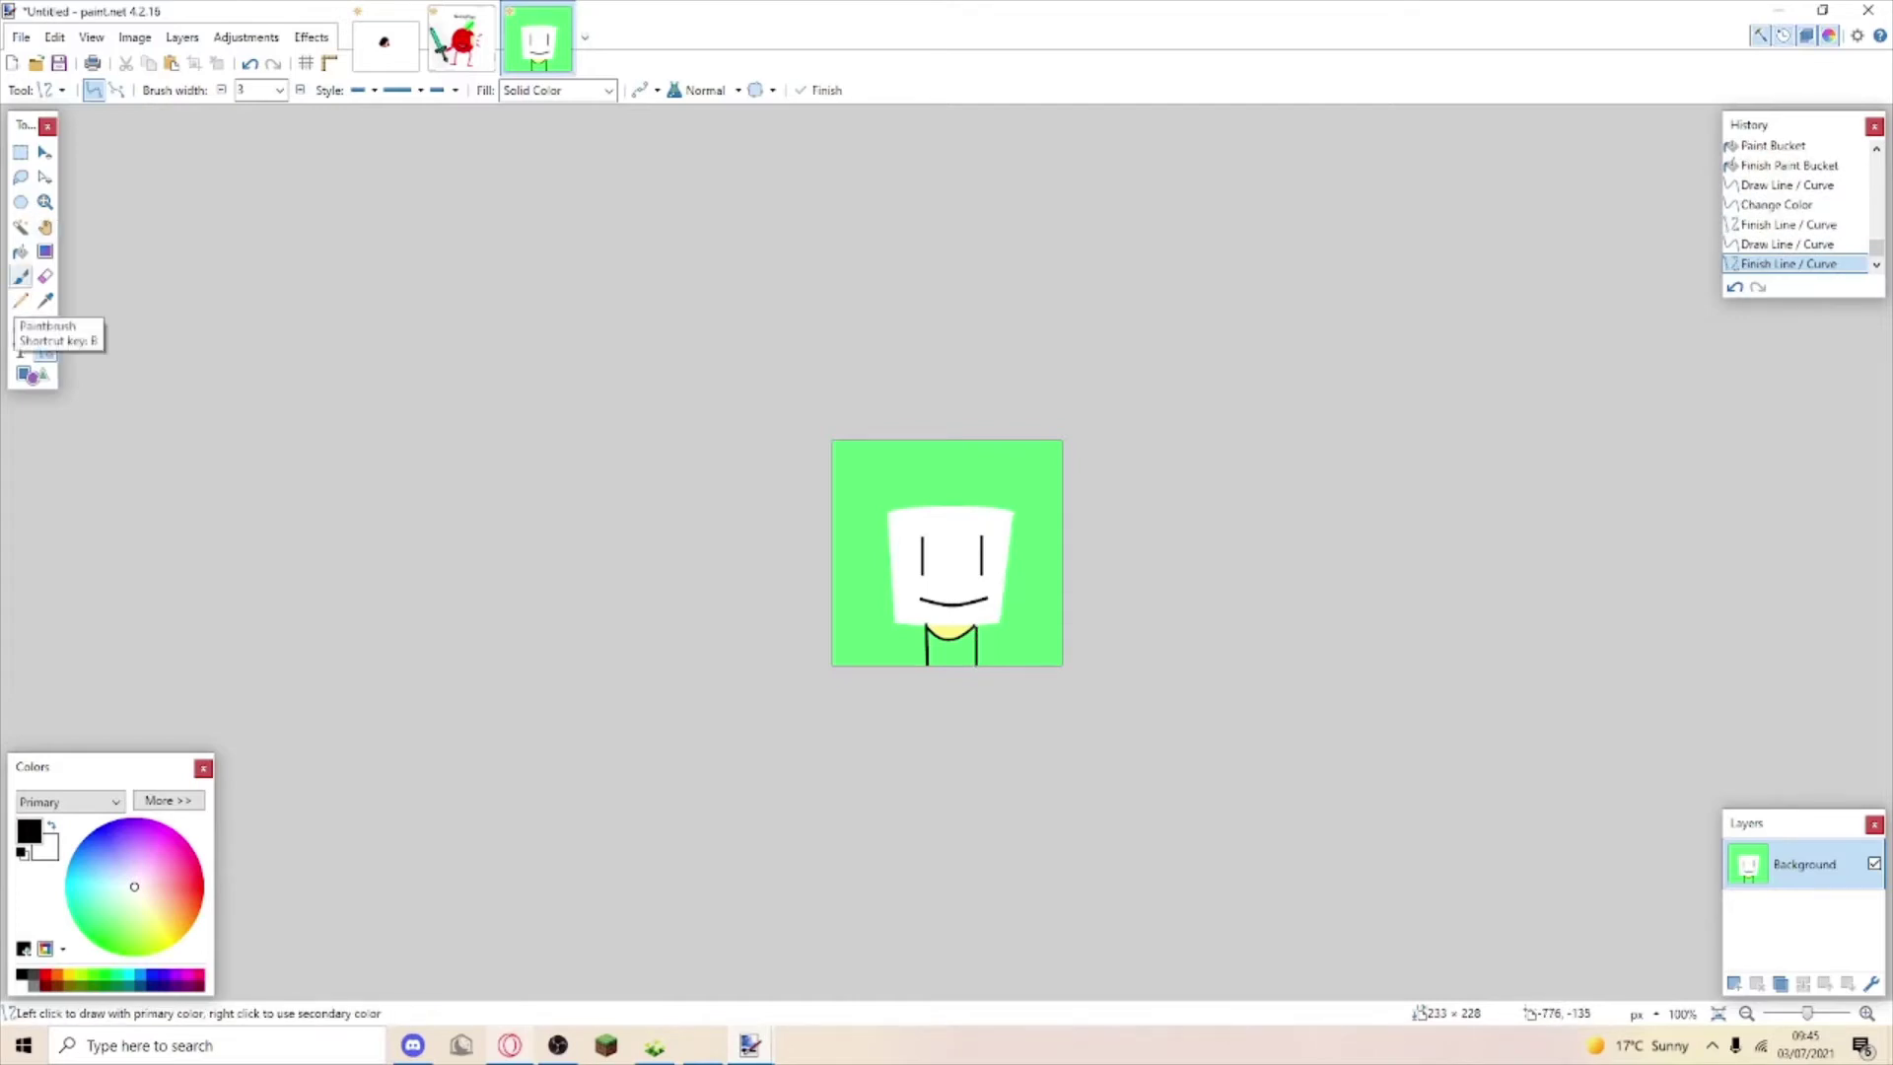
Fill the neck area between the lines light blue and begin the left shoulder line.
{"action": "left_click", "coordinate": [21, 252]}
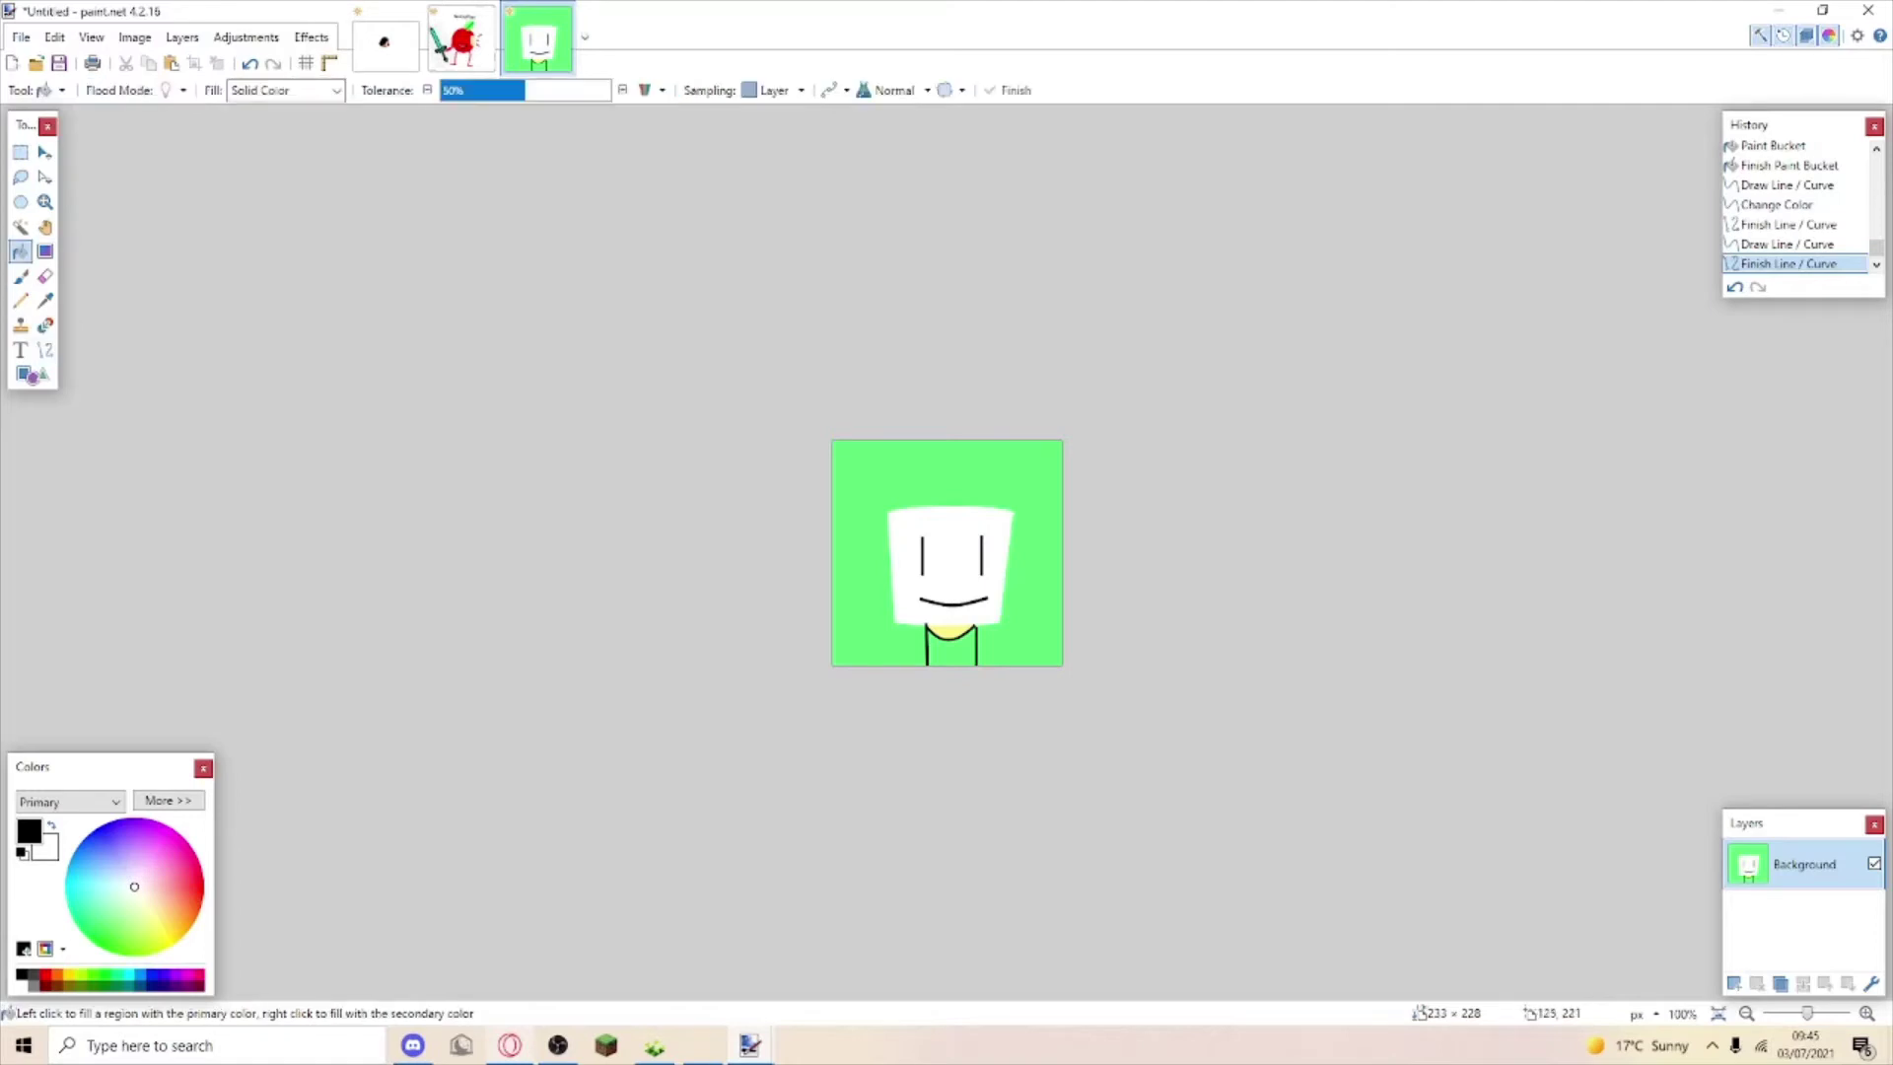
{"action": "left_click", "coordinate": [953, 656]}
{"action": "left_click_drag", "start_coordinate": [111, 864], "coordinate": [101, 853]}
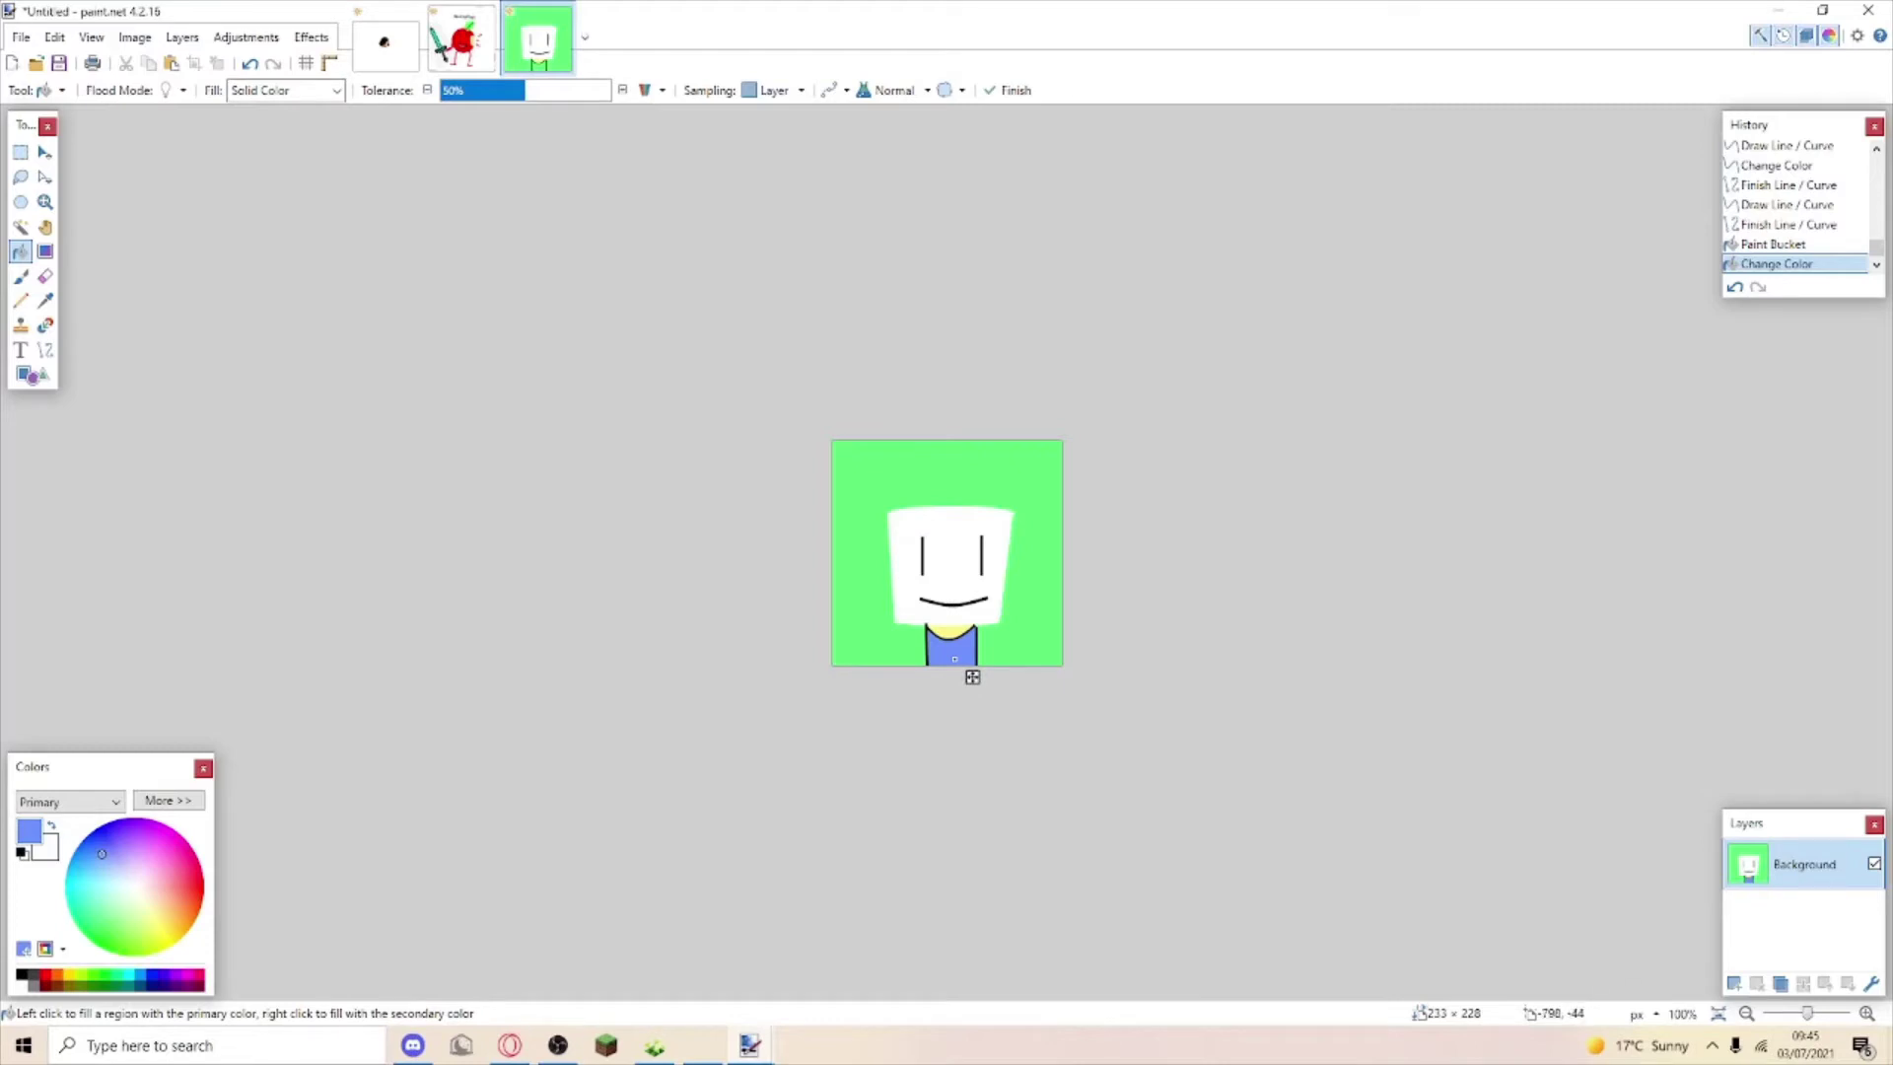
{"action": "left_click", "coordinate": [45, 349]}
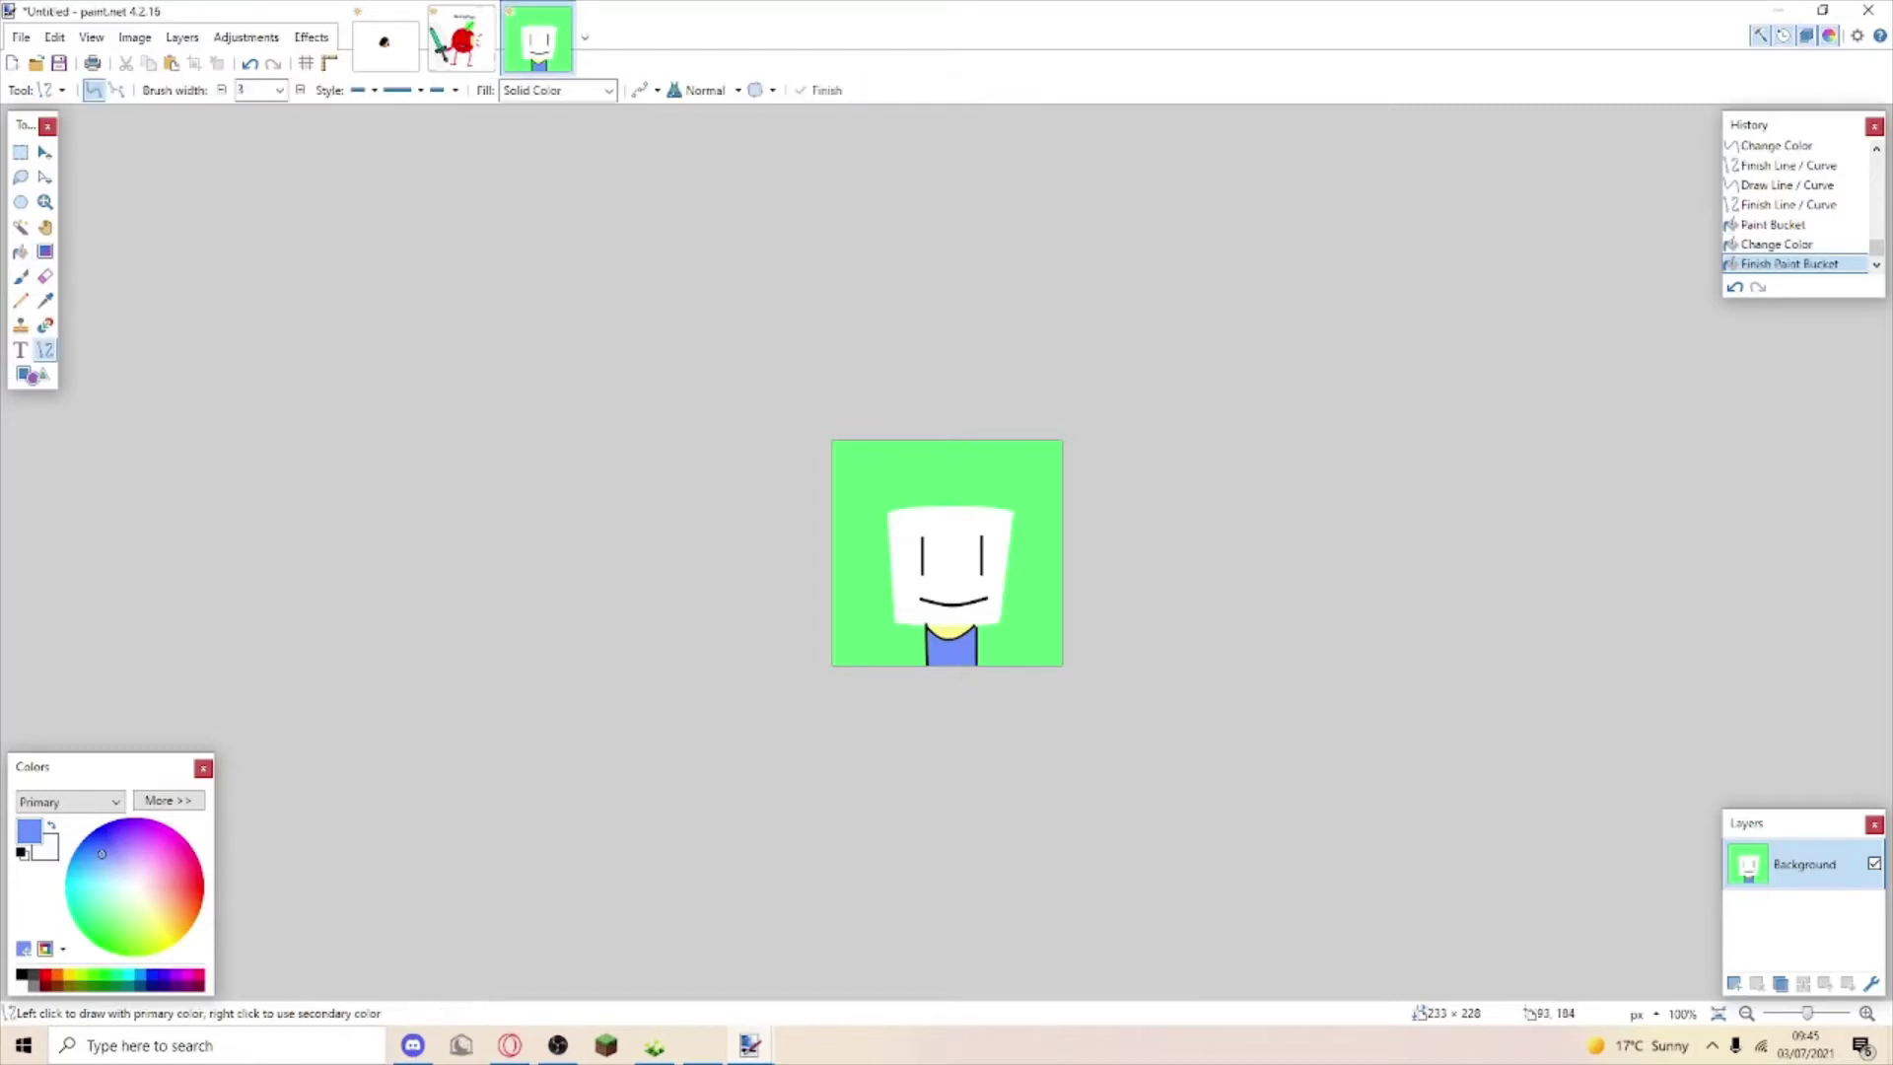
{"action": "left_click_drag", "start_coordinate": [923, 622], "coordinate": [888, 630]}
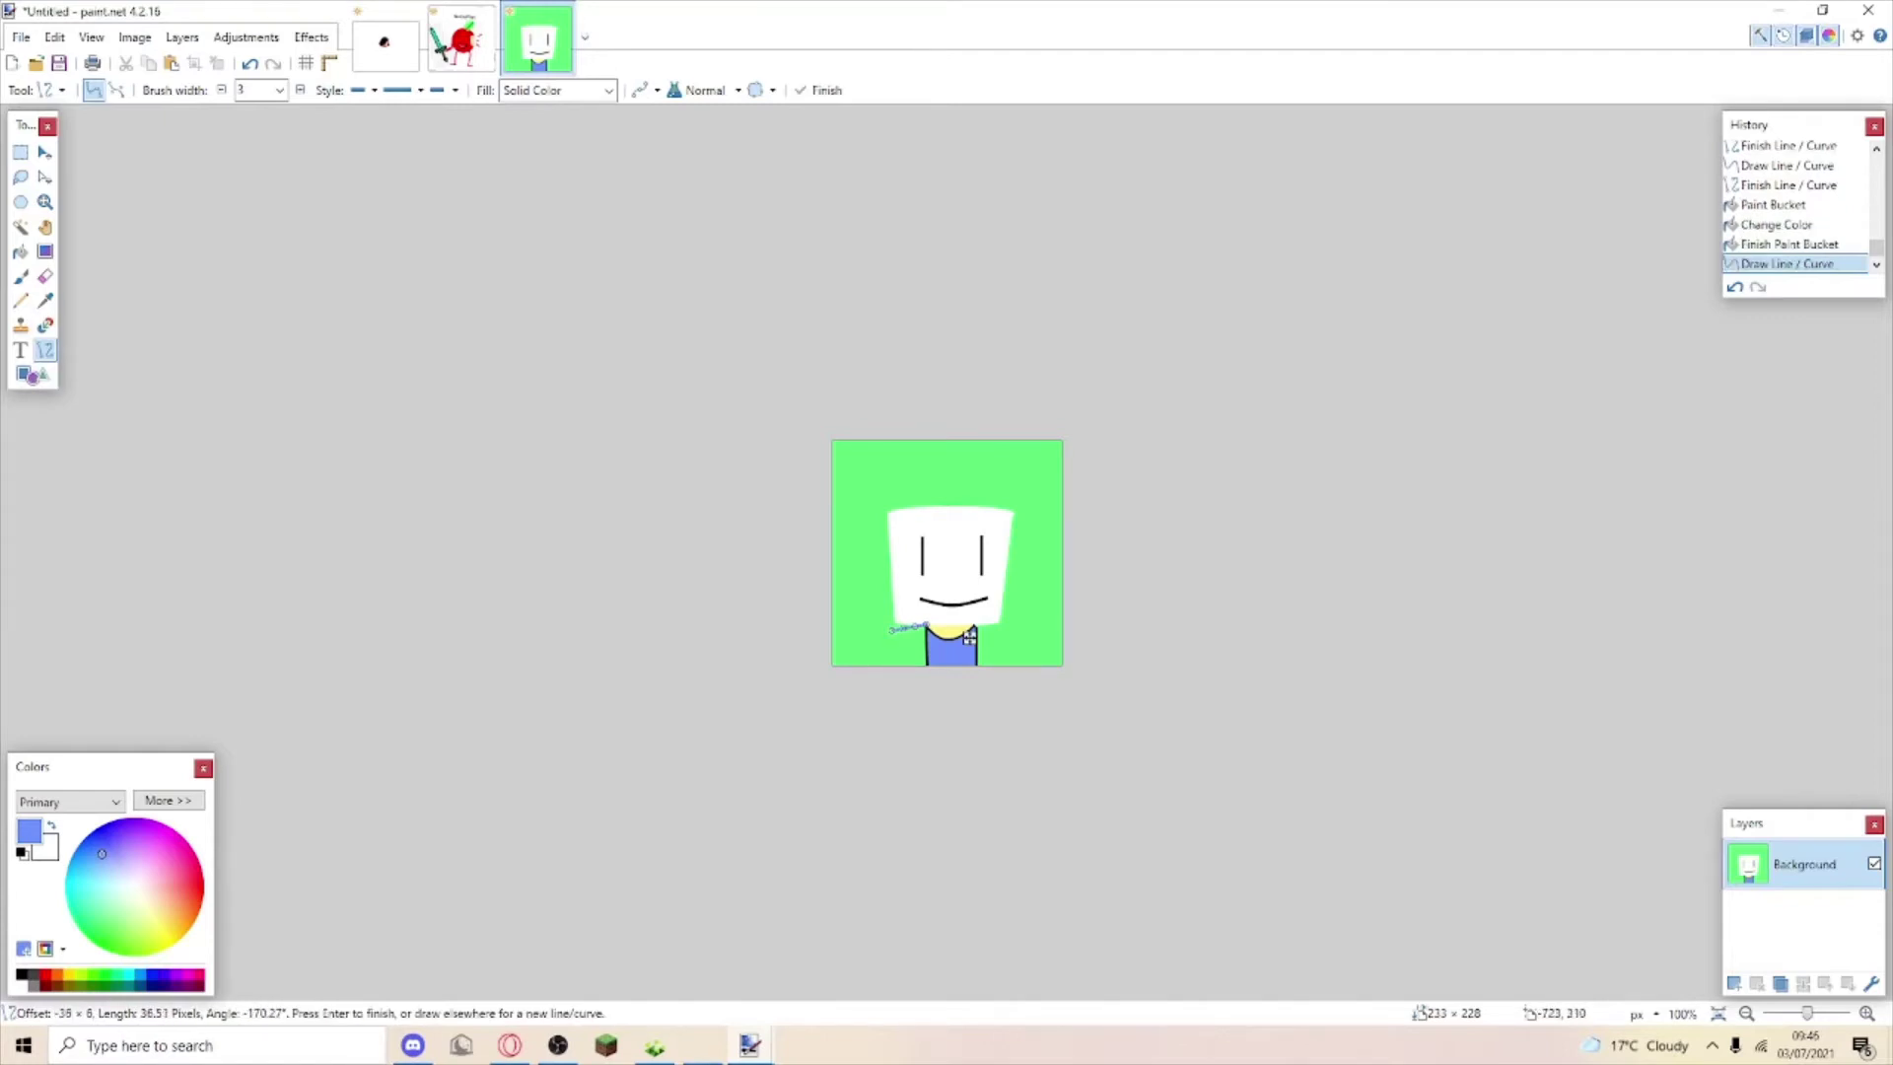
Draw black left and right shoulder lines angled down from the neck.
{"action": "left_click", "coordinate": [23, 977]}
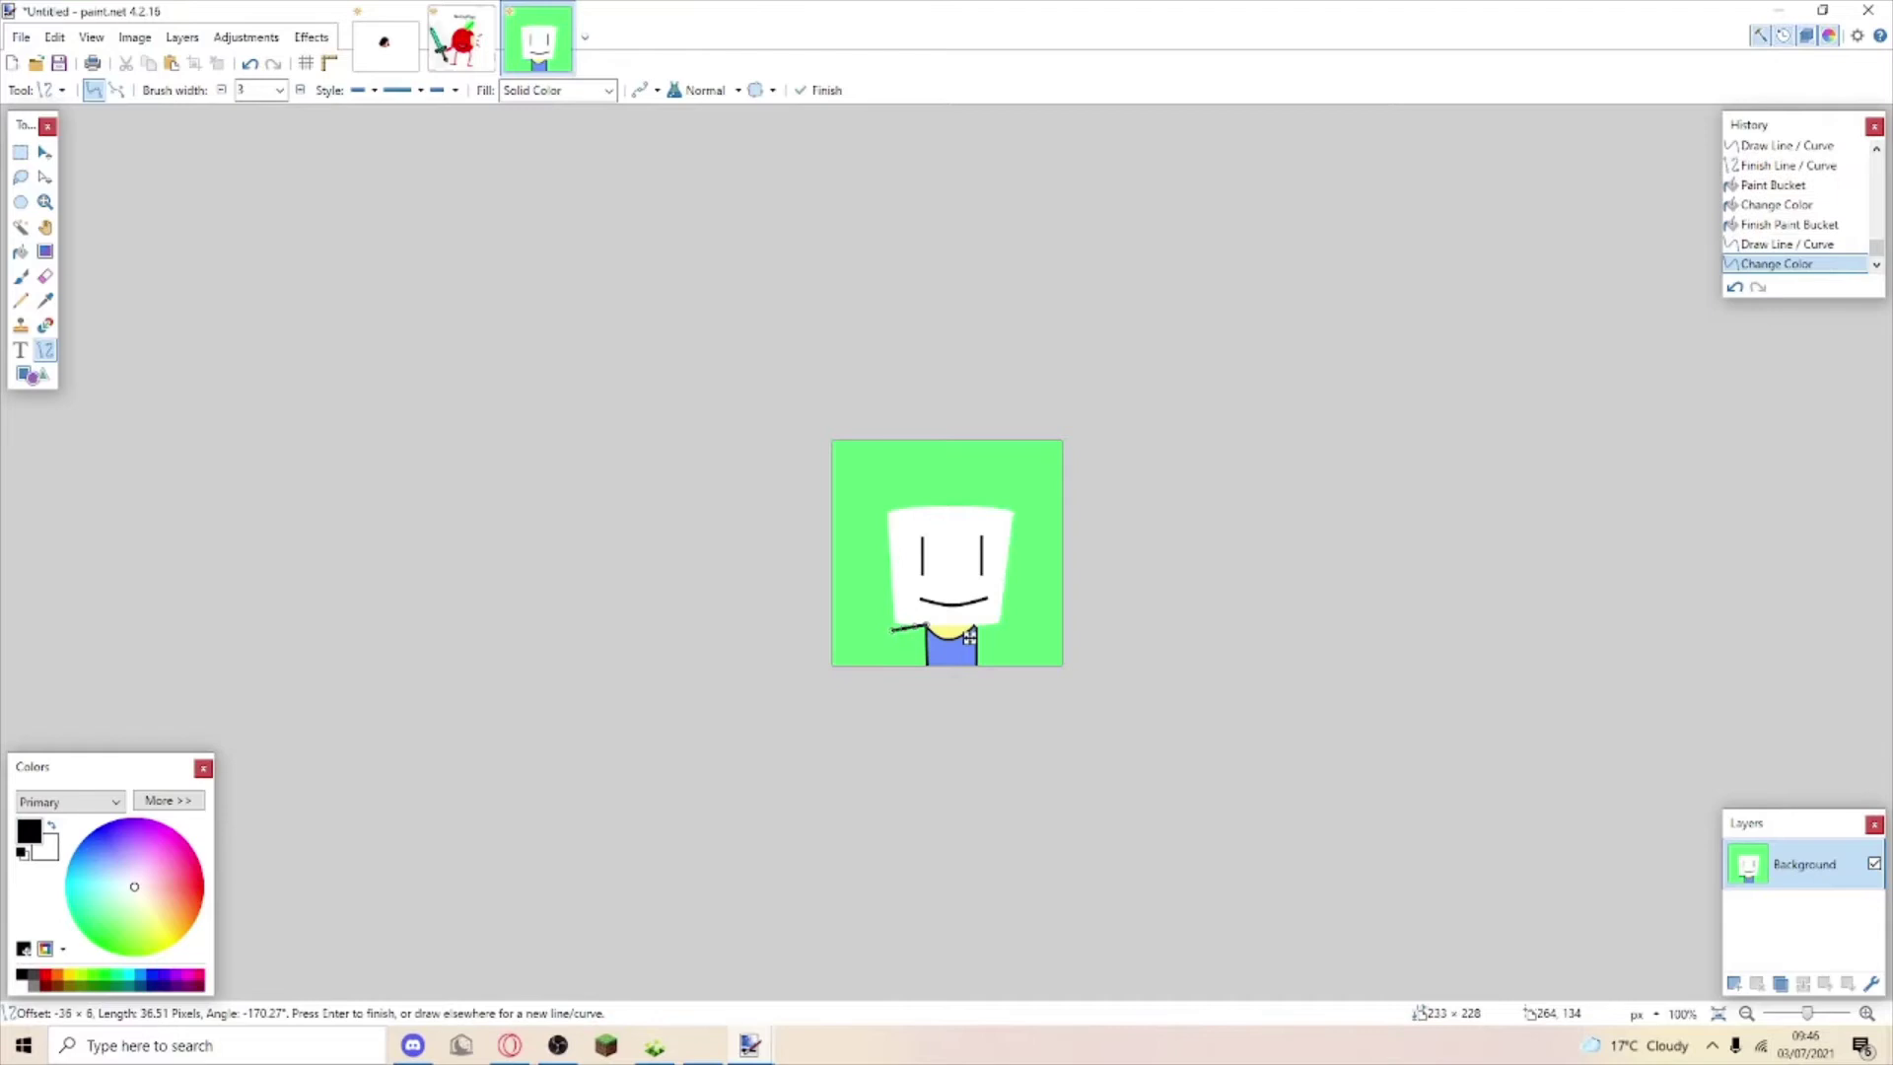
{"action": "left_click_drag", "start_coordinate": [890, 633], "coordinate": [894, 630]}
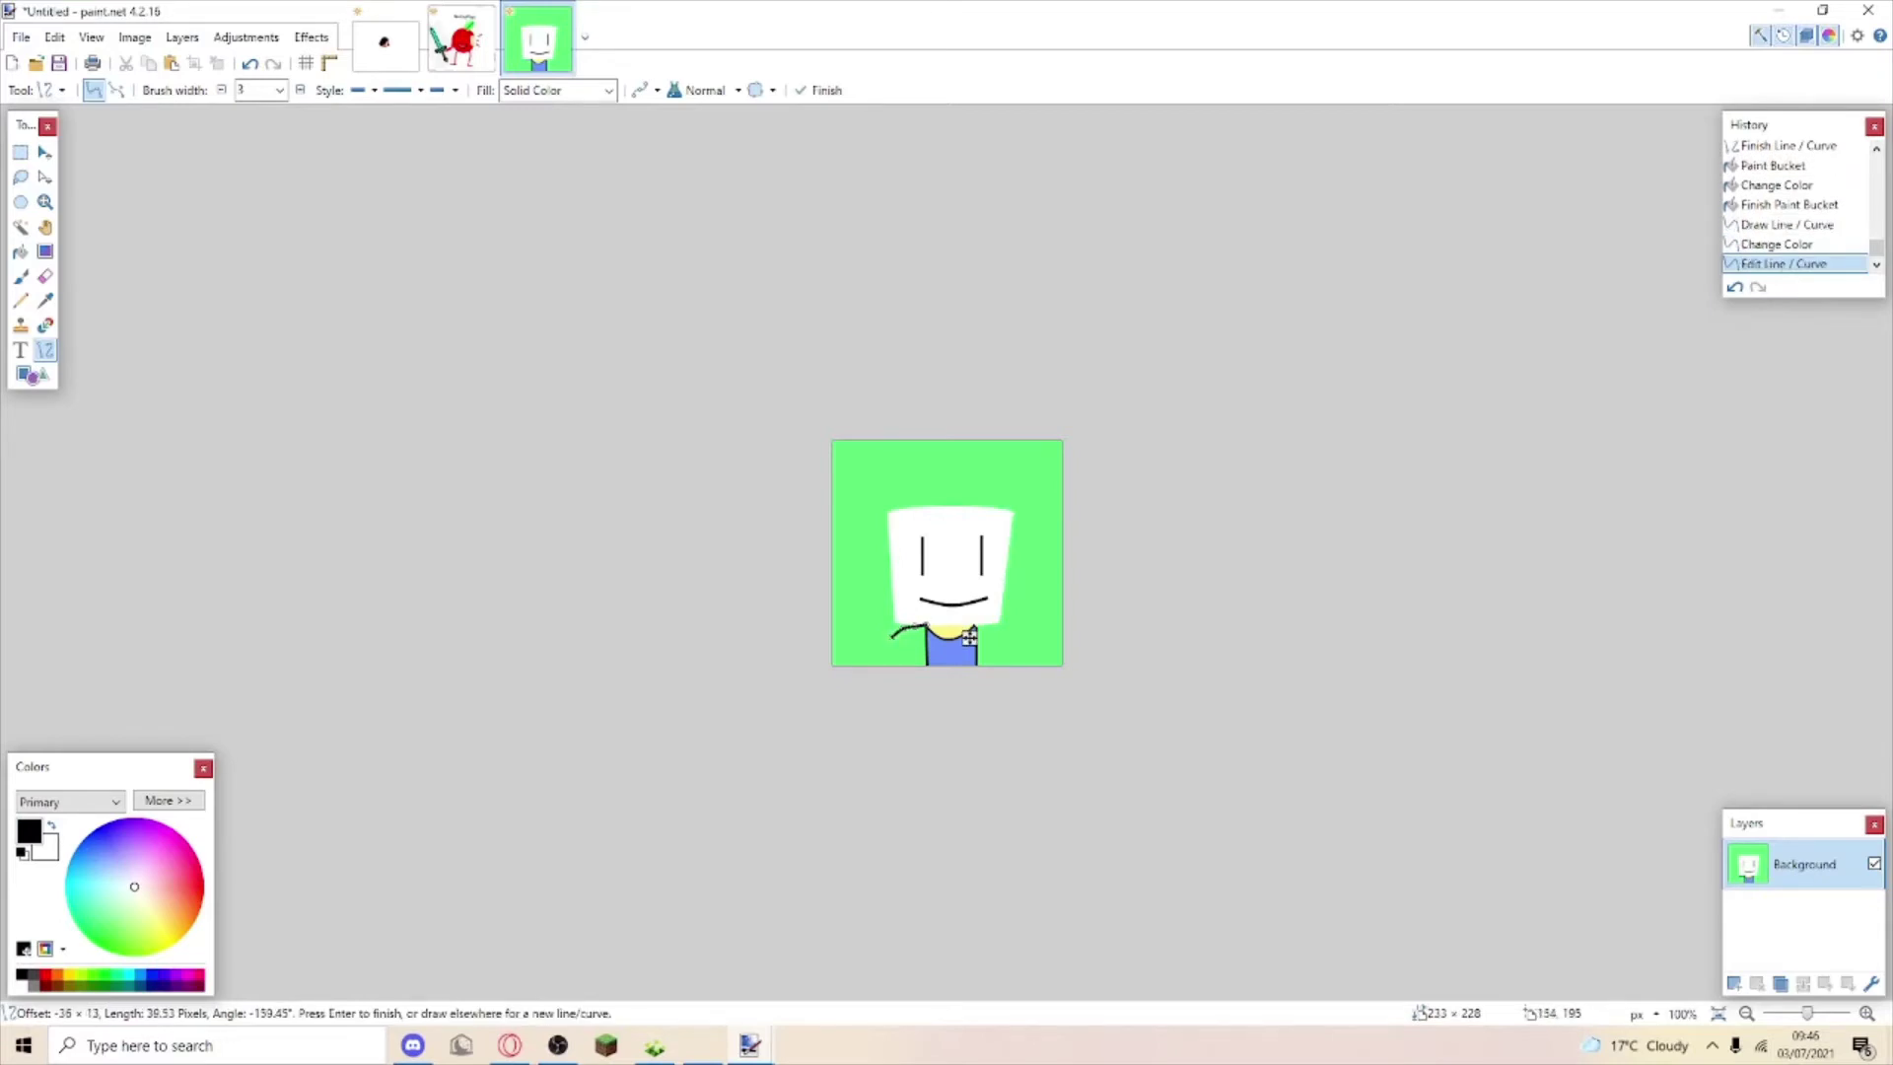
{"action": "key", "text": "Return"}
{"action": "left_click_drag", "start_coordinate": [977, 630], "coordinate": [1005, 628]}
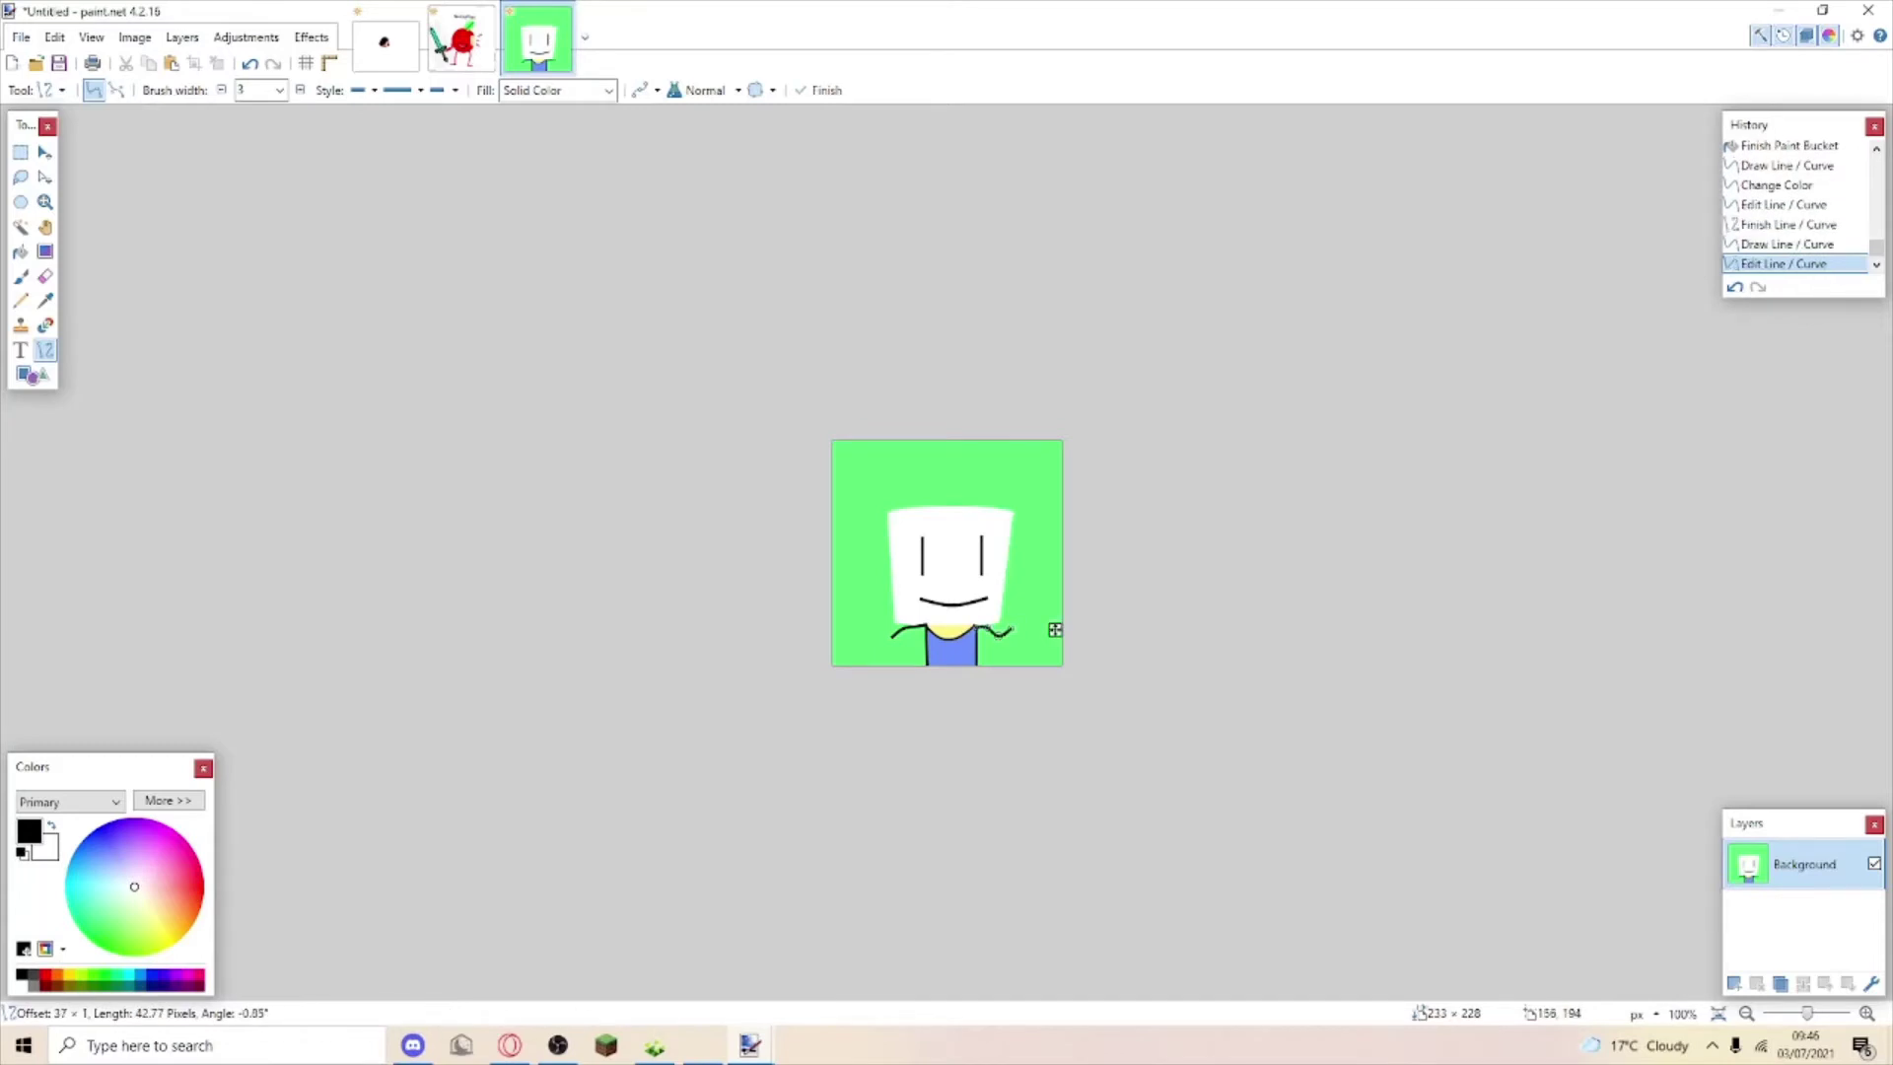
{"action": "left_click", "coordinate": [1001, 629]}
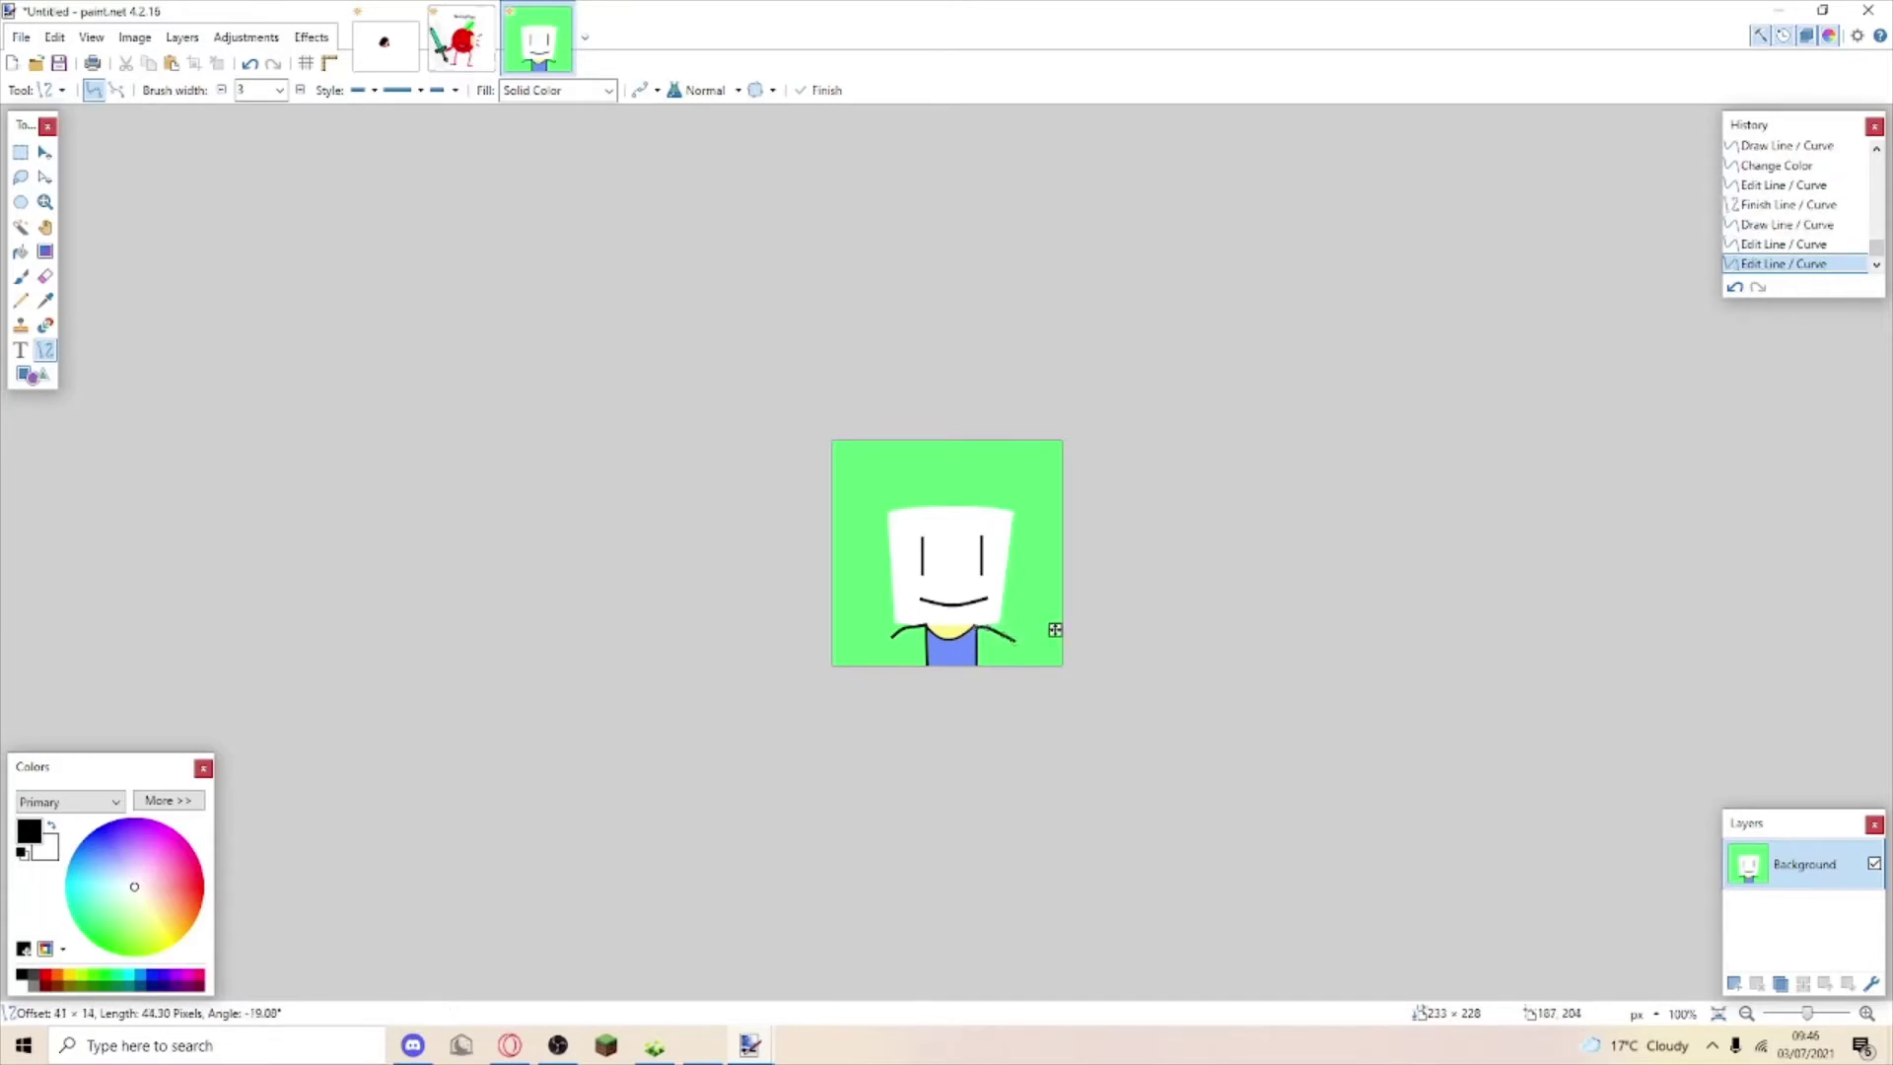
{"action": "mouse_move", "coordinate": [1000, 629]}
{"action": "left_mouse_down"}
{"action": "mouse_move", "coordinate": [1020, 638]}
{"action": "mouse_move", "coordinate": [1005, 633]}
{"action": "left_mouse_up"}
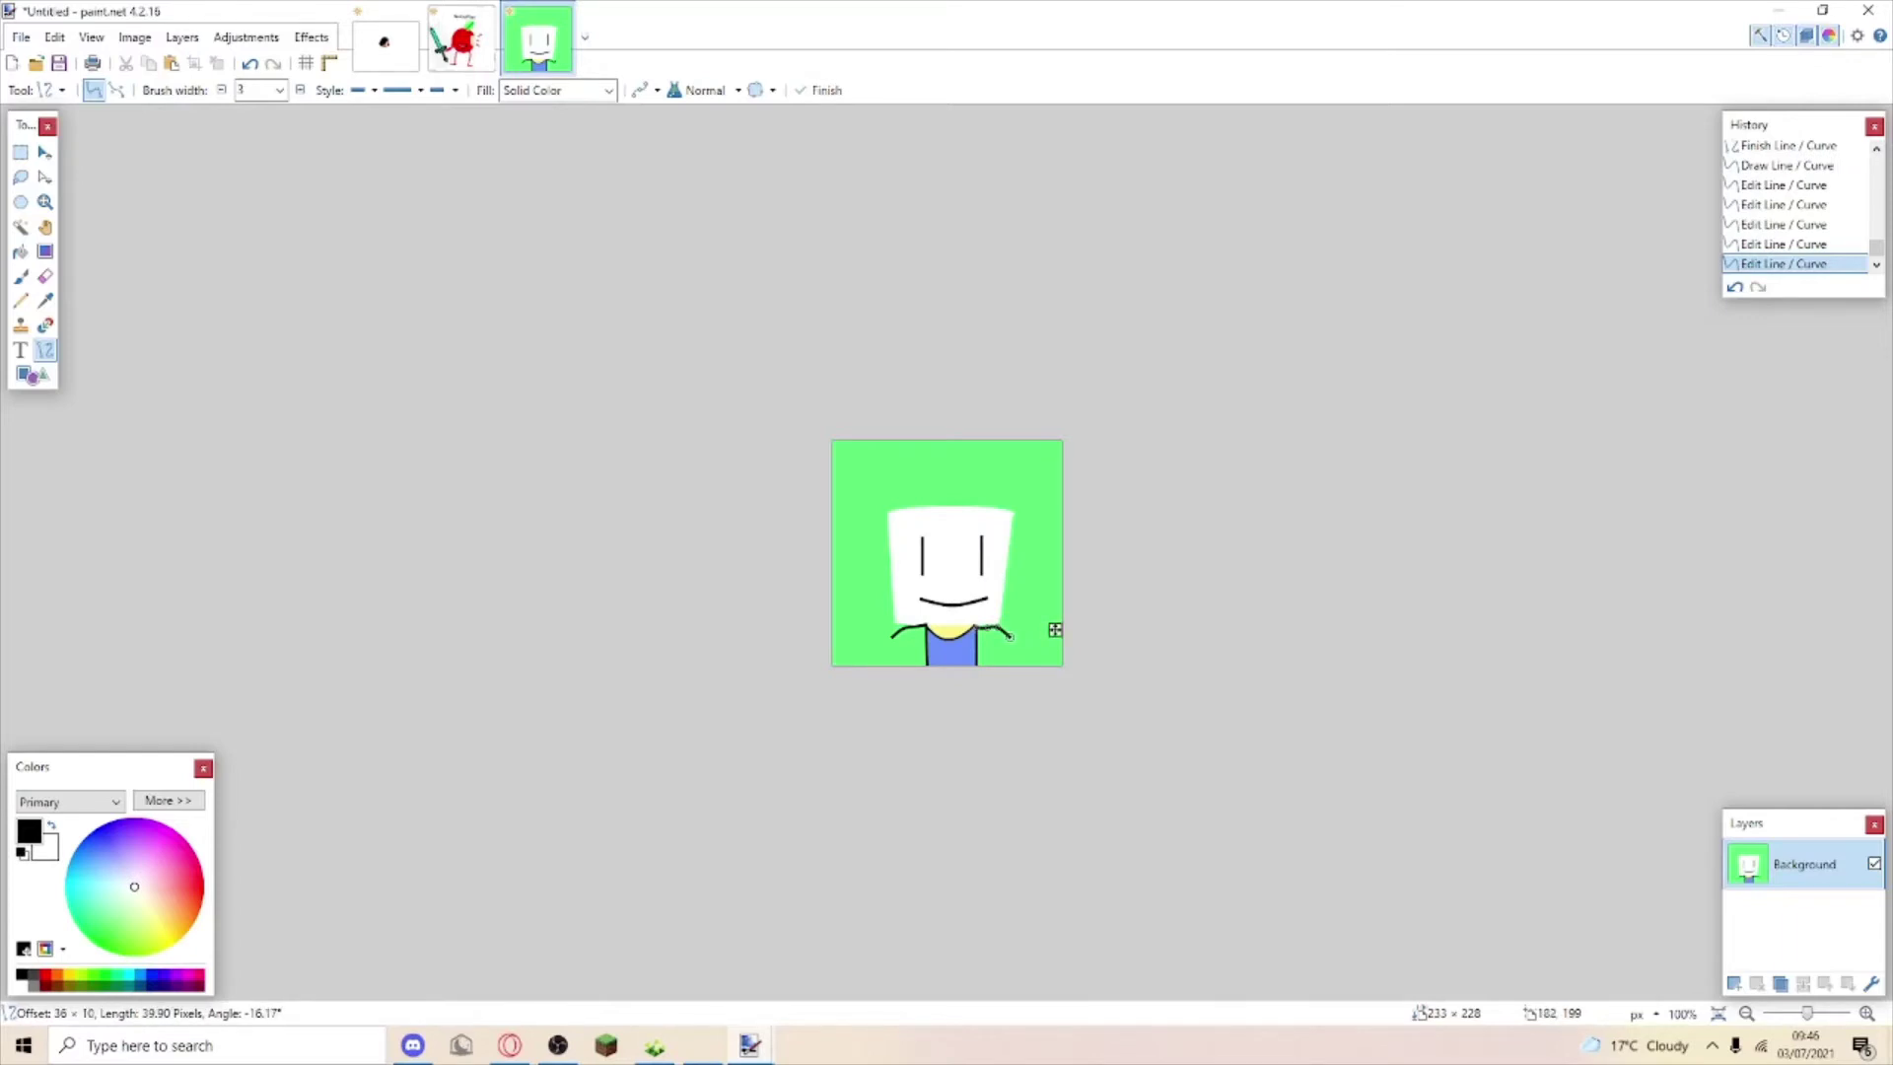
{"action": "key", "text": "Return"}
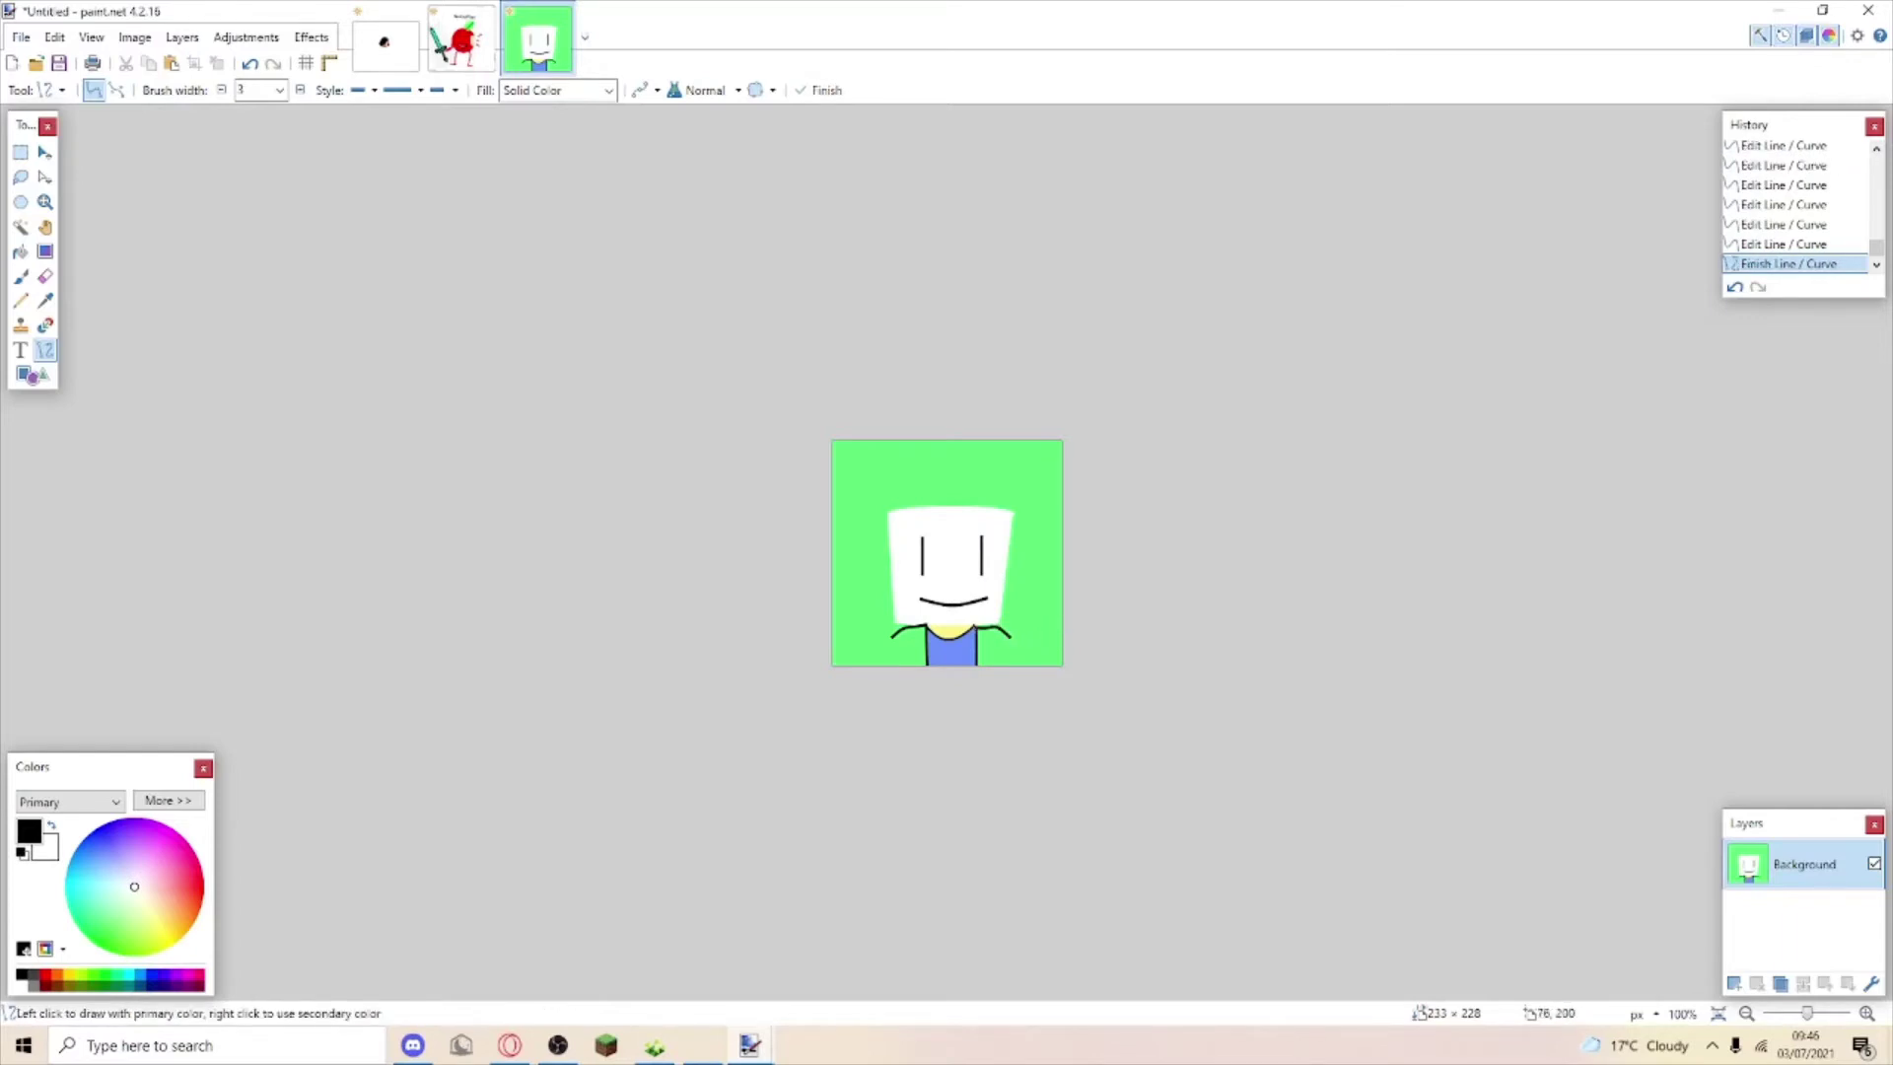
Draw both body sides and fill the jacket areas beside the shirt black.
{"action": "left_click_drag", "start_coordinate": [896, 635], "coordinate": [884, 669]}
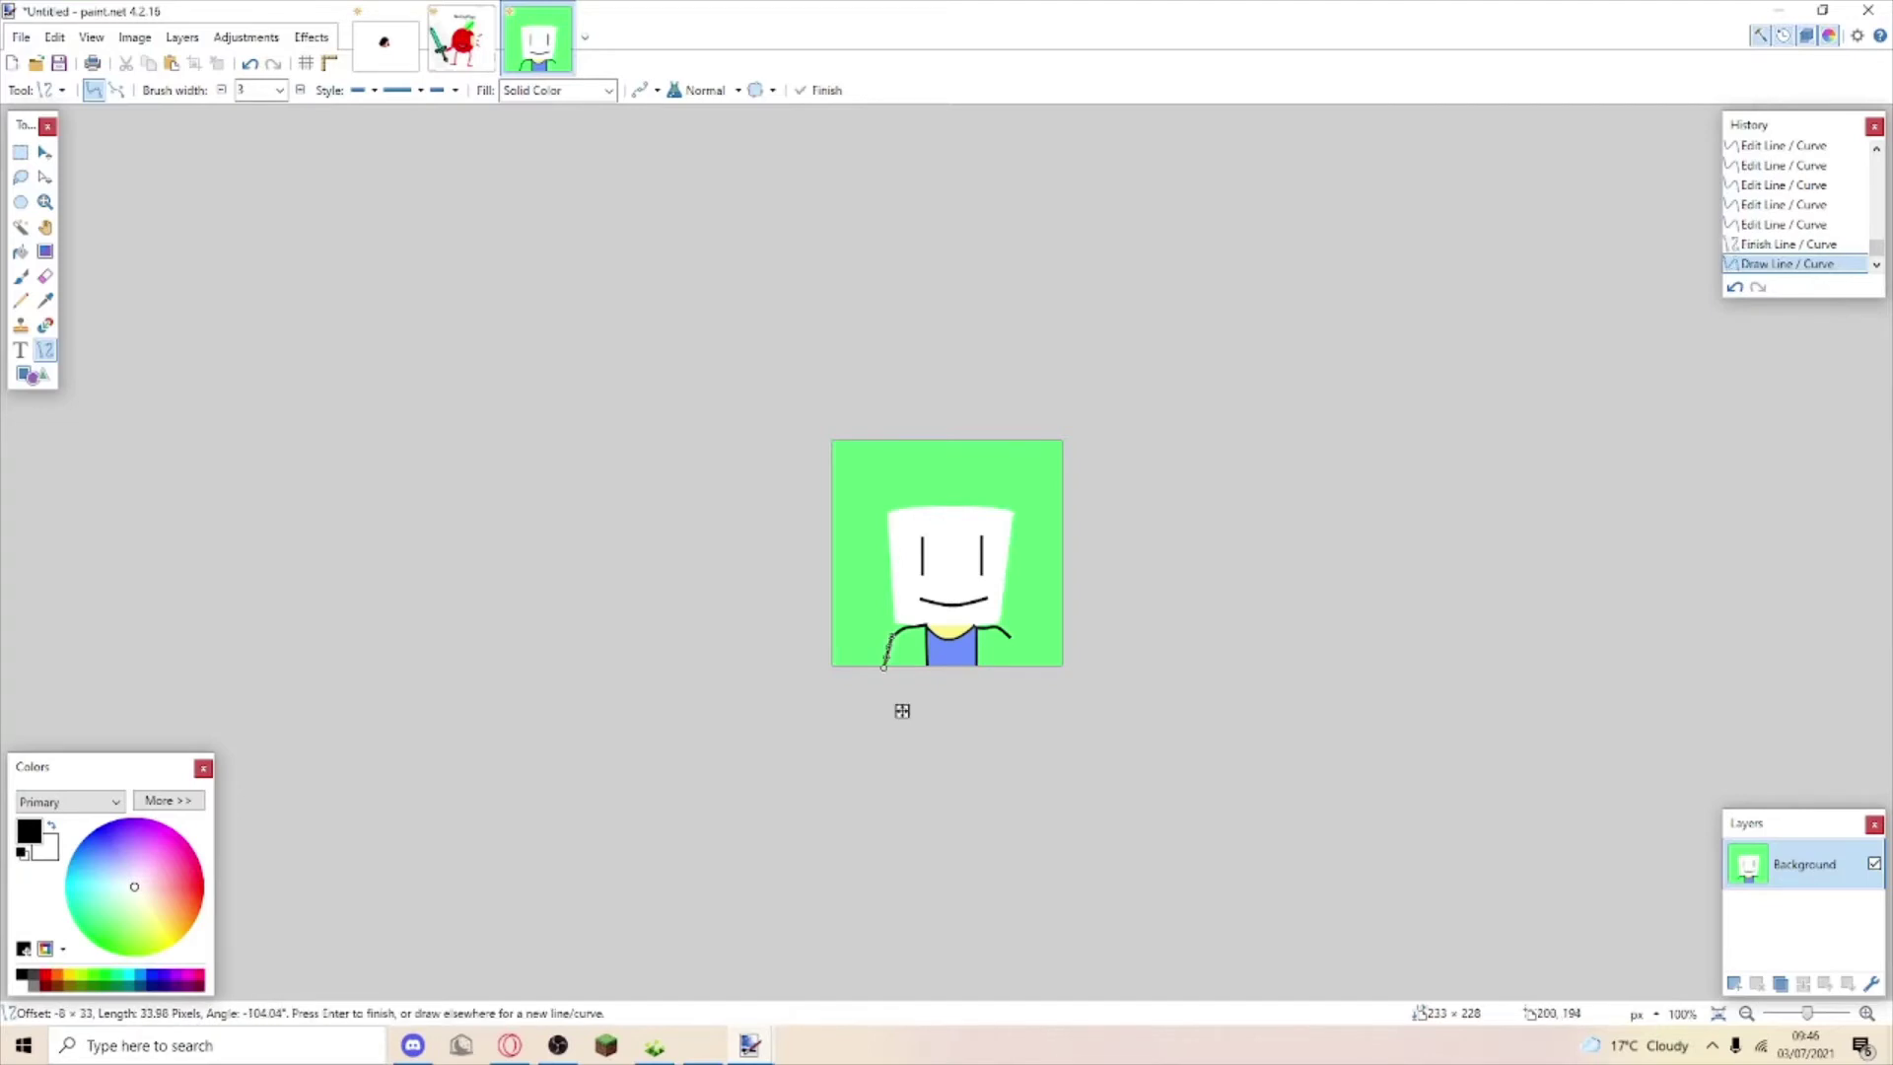
{"action": "left_click_drag", "start_coordinate": [1008, 636], "coordinate": [1021, 670]}
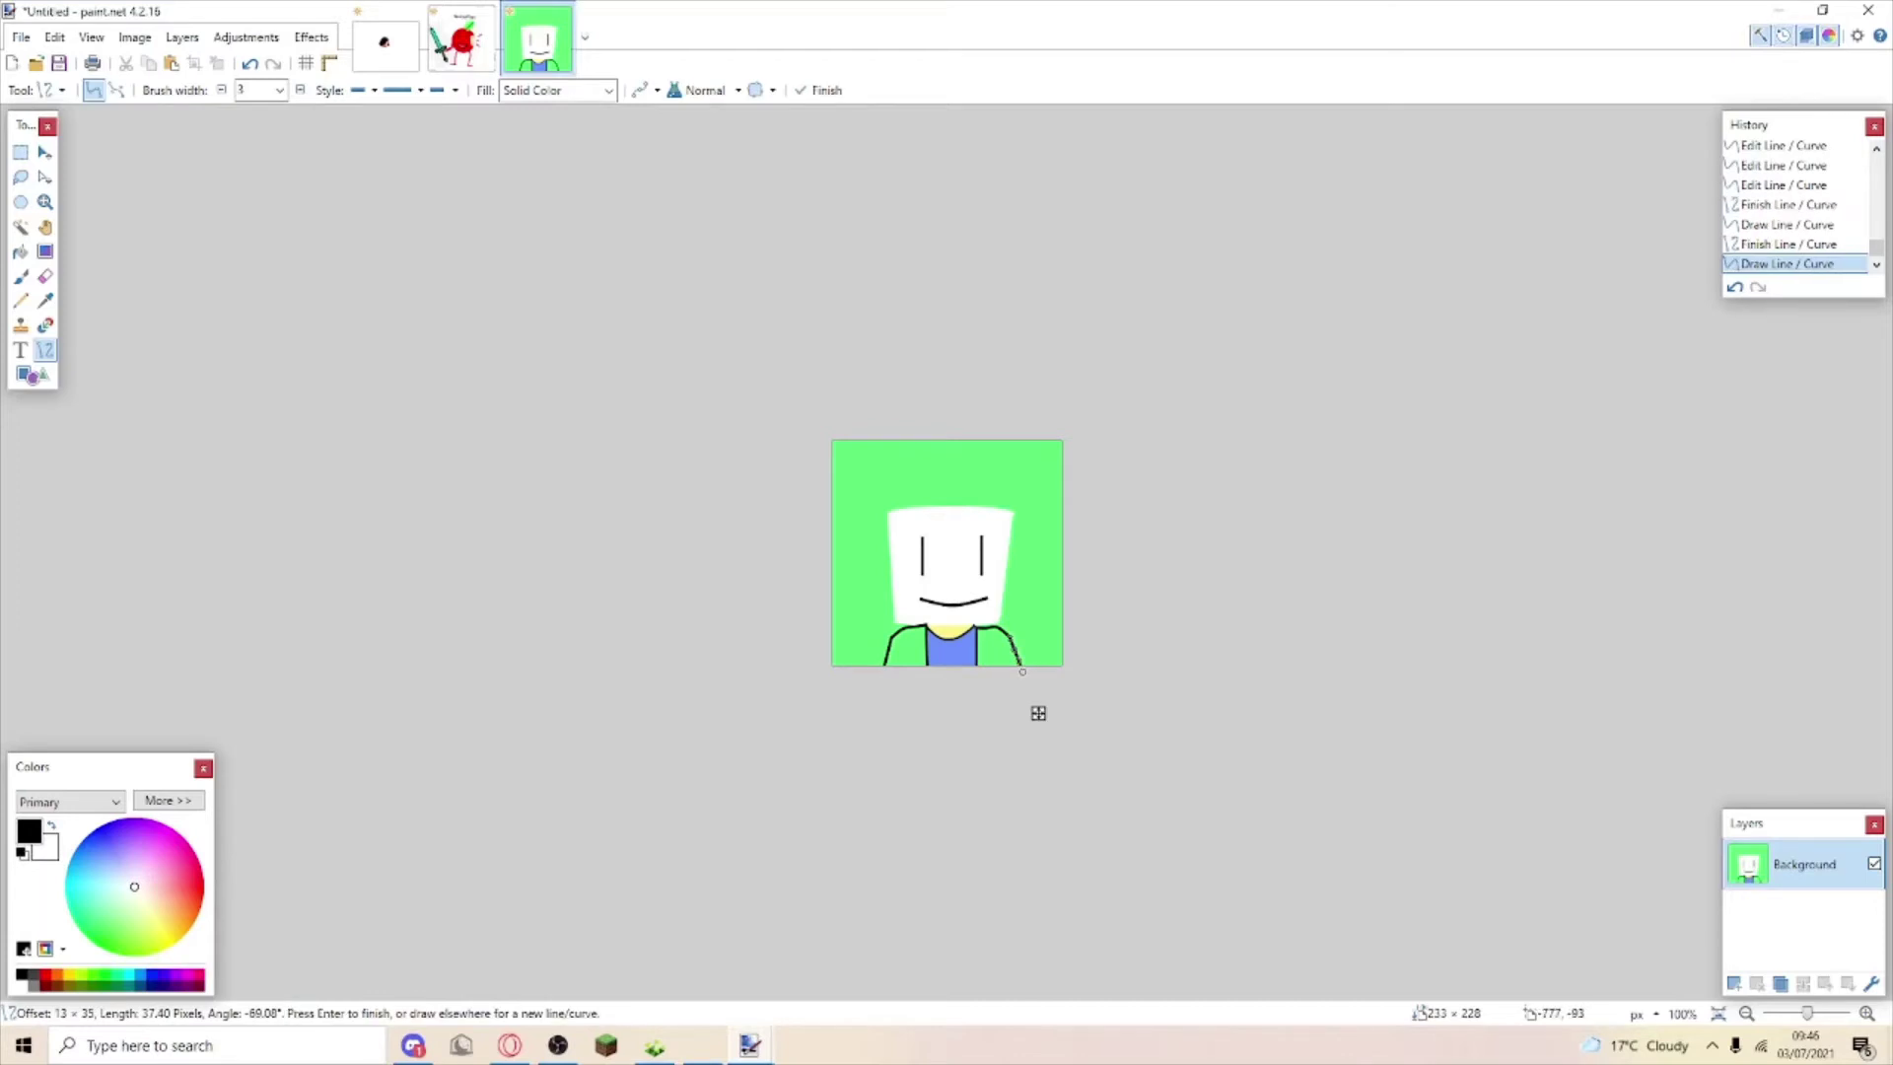
{"action": "key", "text": "f"}
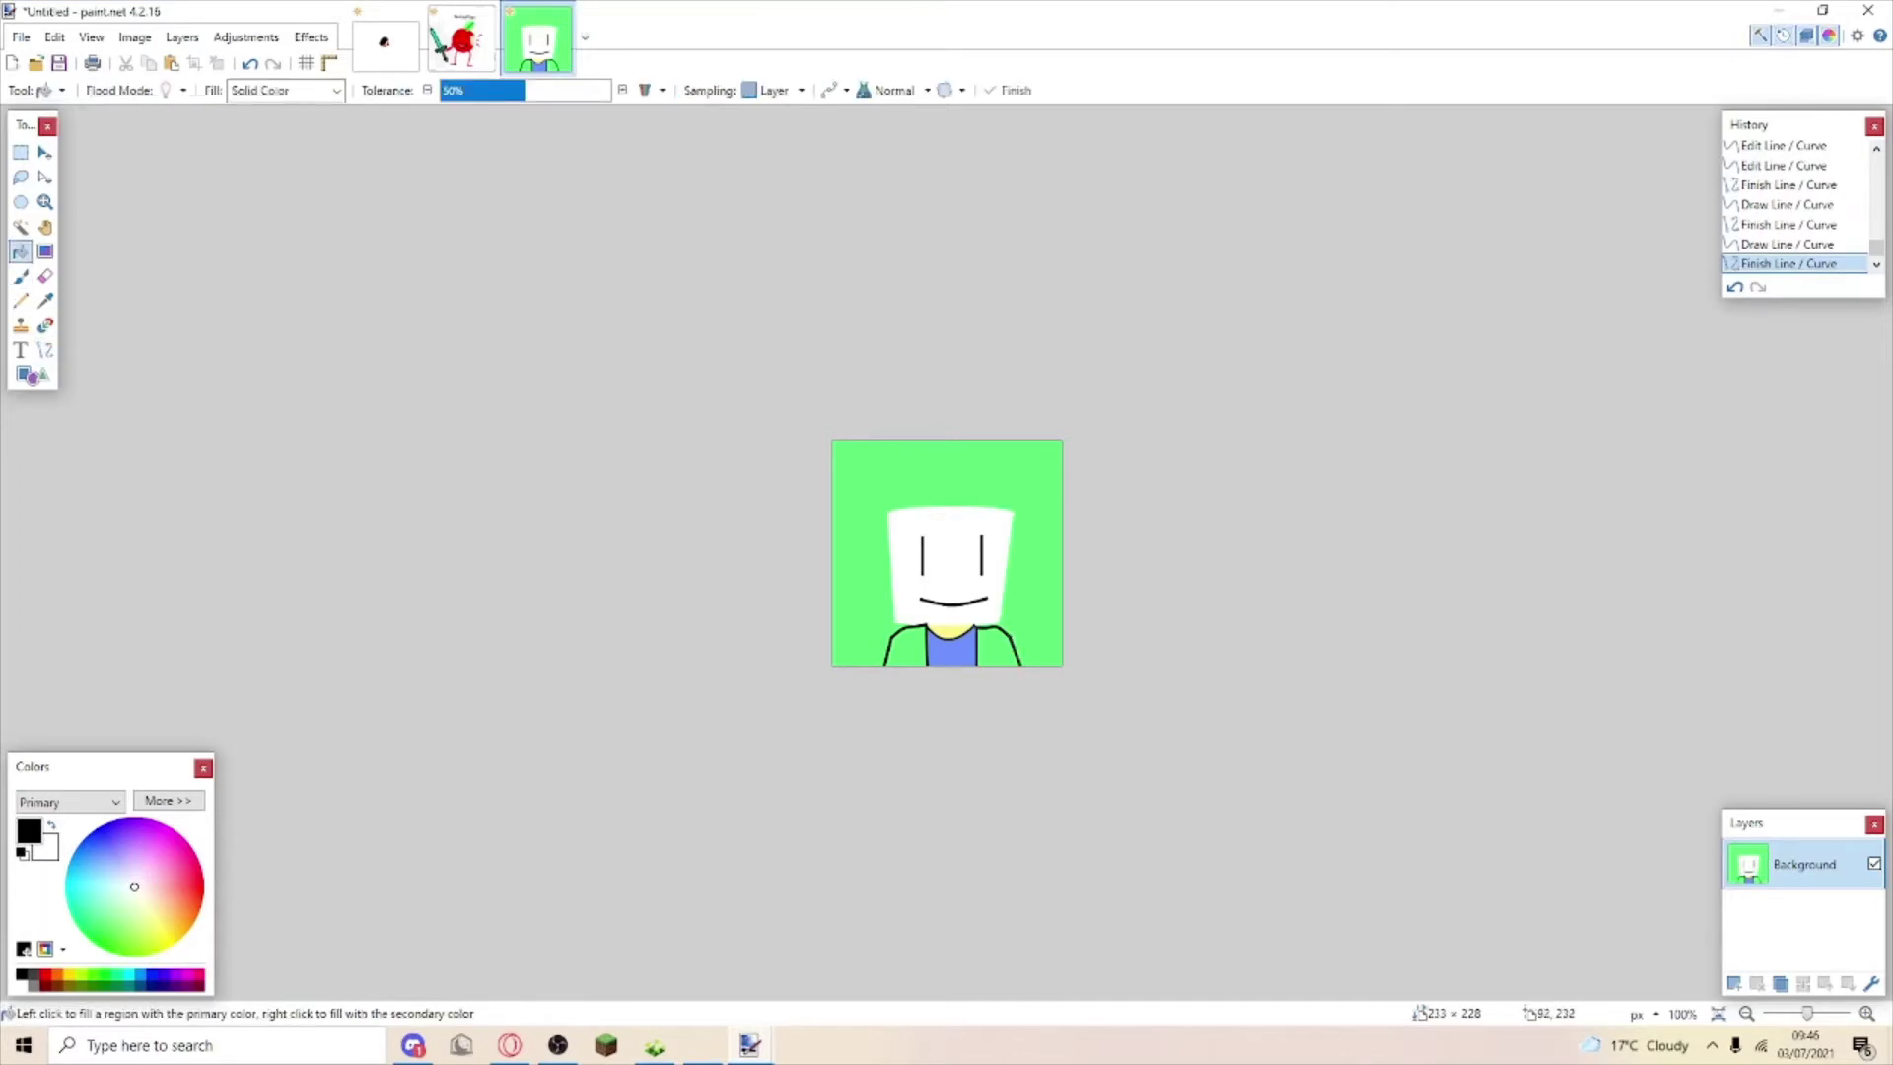
{"action": "left_click", "coordinate": [920, 659]}
{"action": "left_click", "coordinate": [1012, 660]}
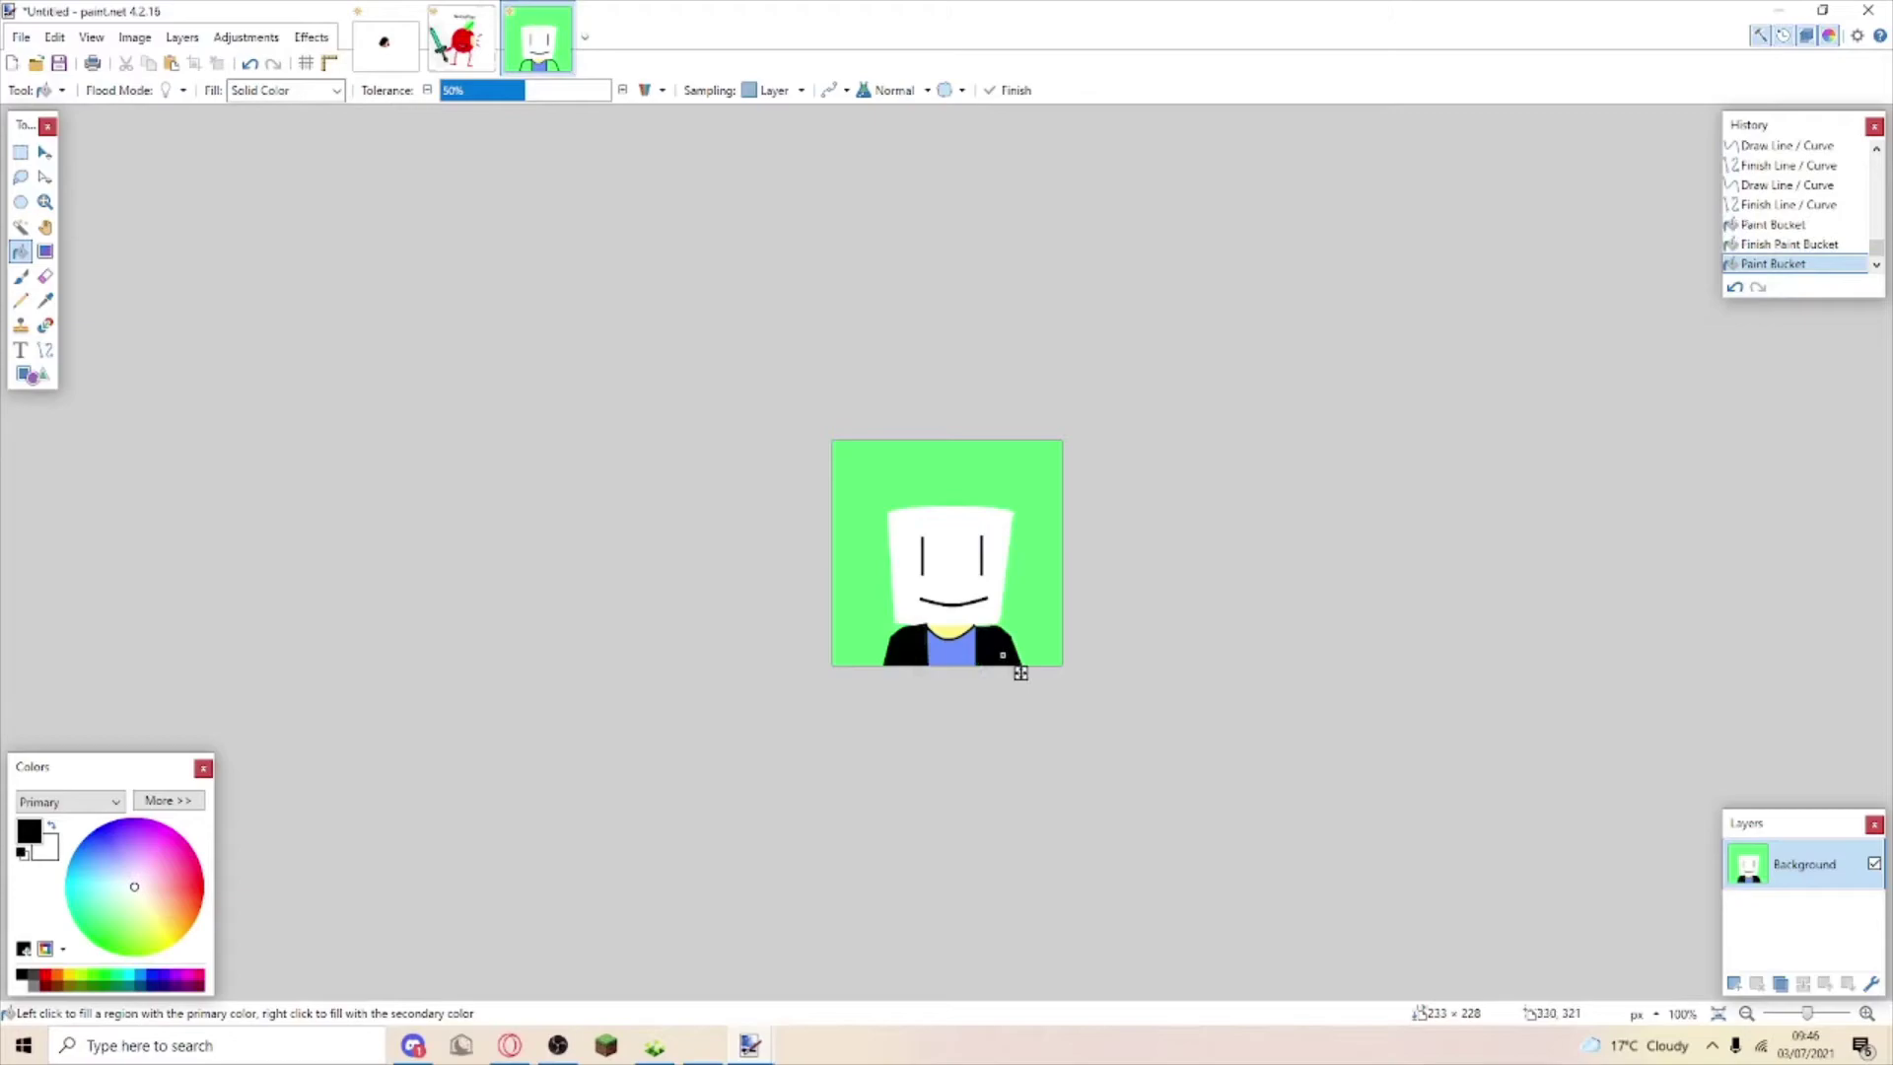
{"action": "left_click", "coordinate": [1011, 660]}
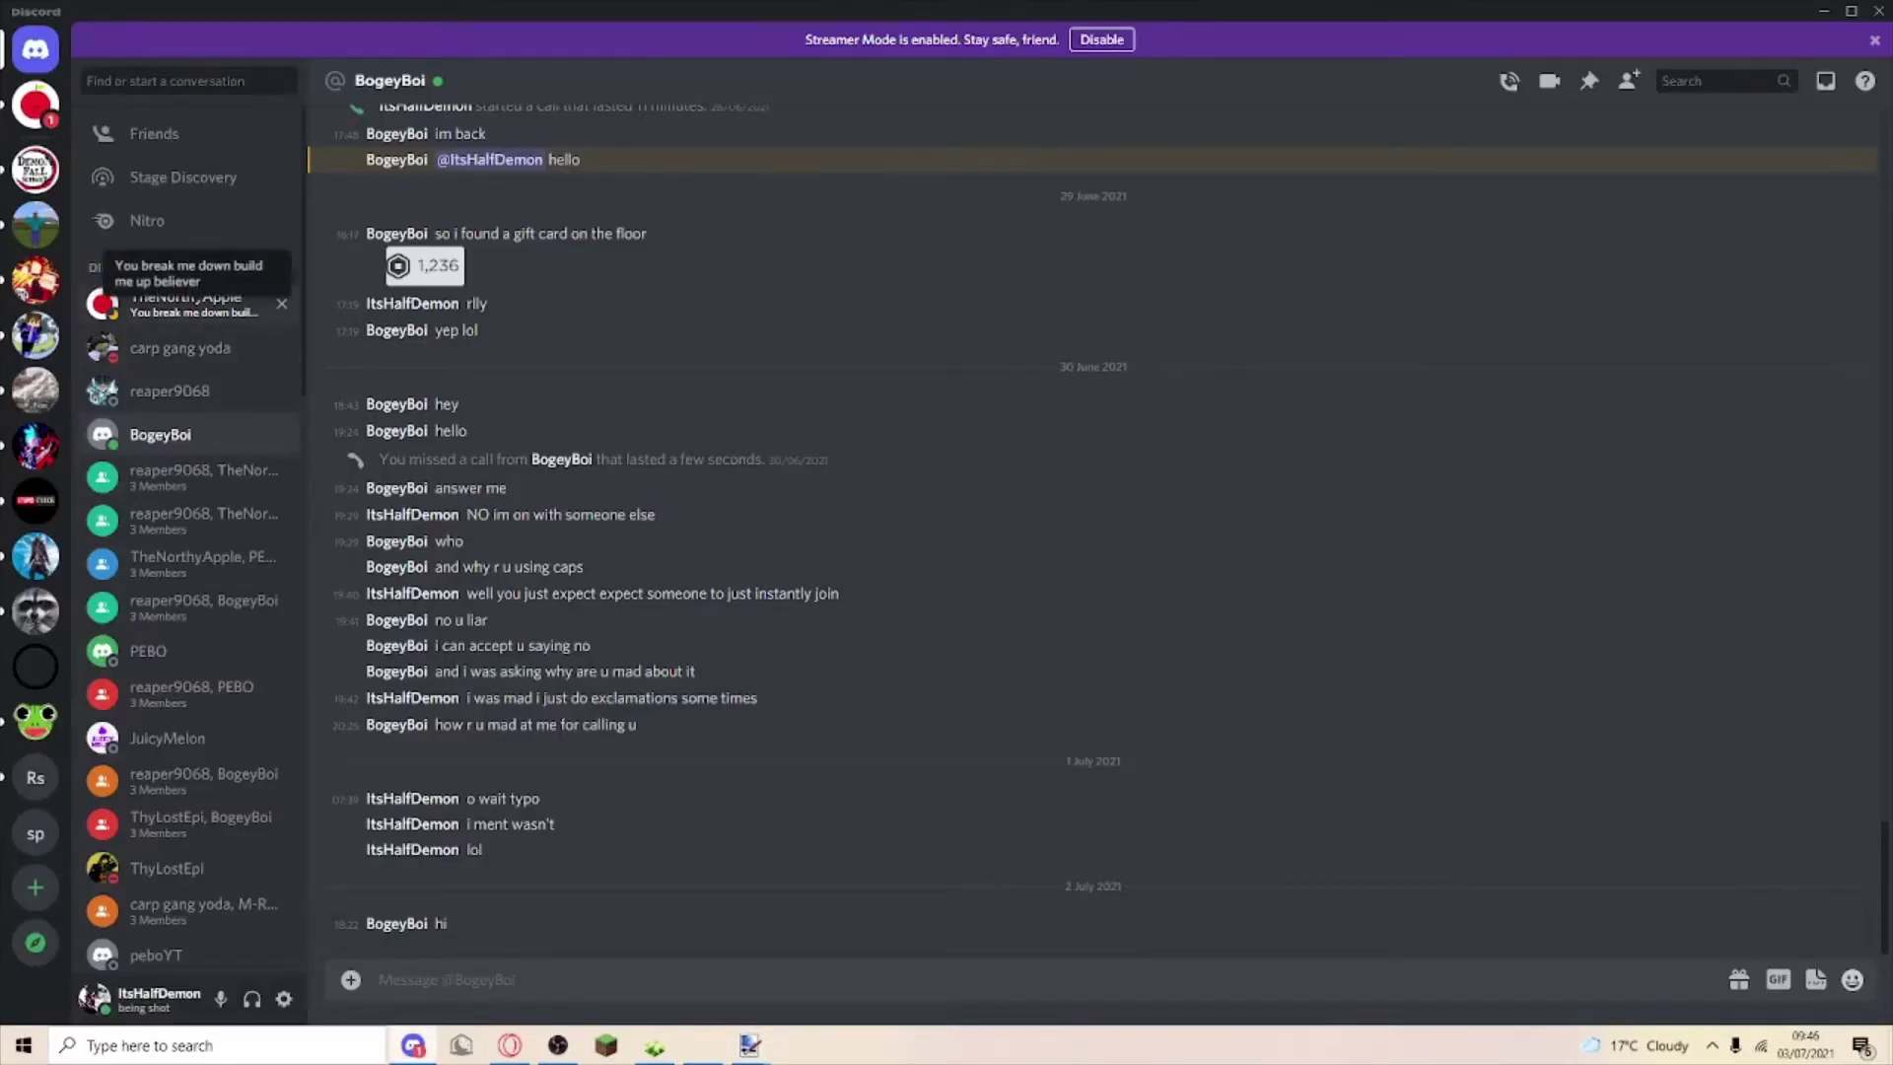
Send 'i drew bogey boi btw im recording this' and 'im doing a drawing vid' in the DM.
{"action": "left_click", "coordinate": [185, 303]}
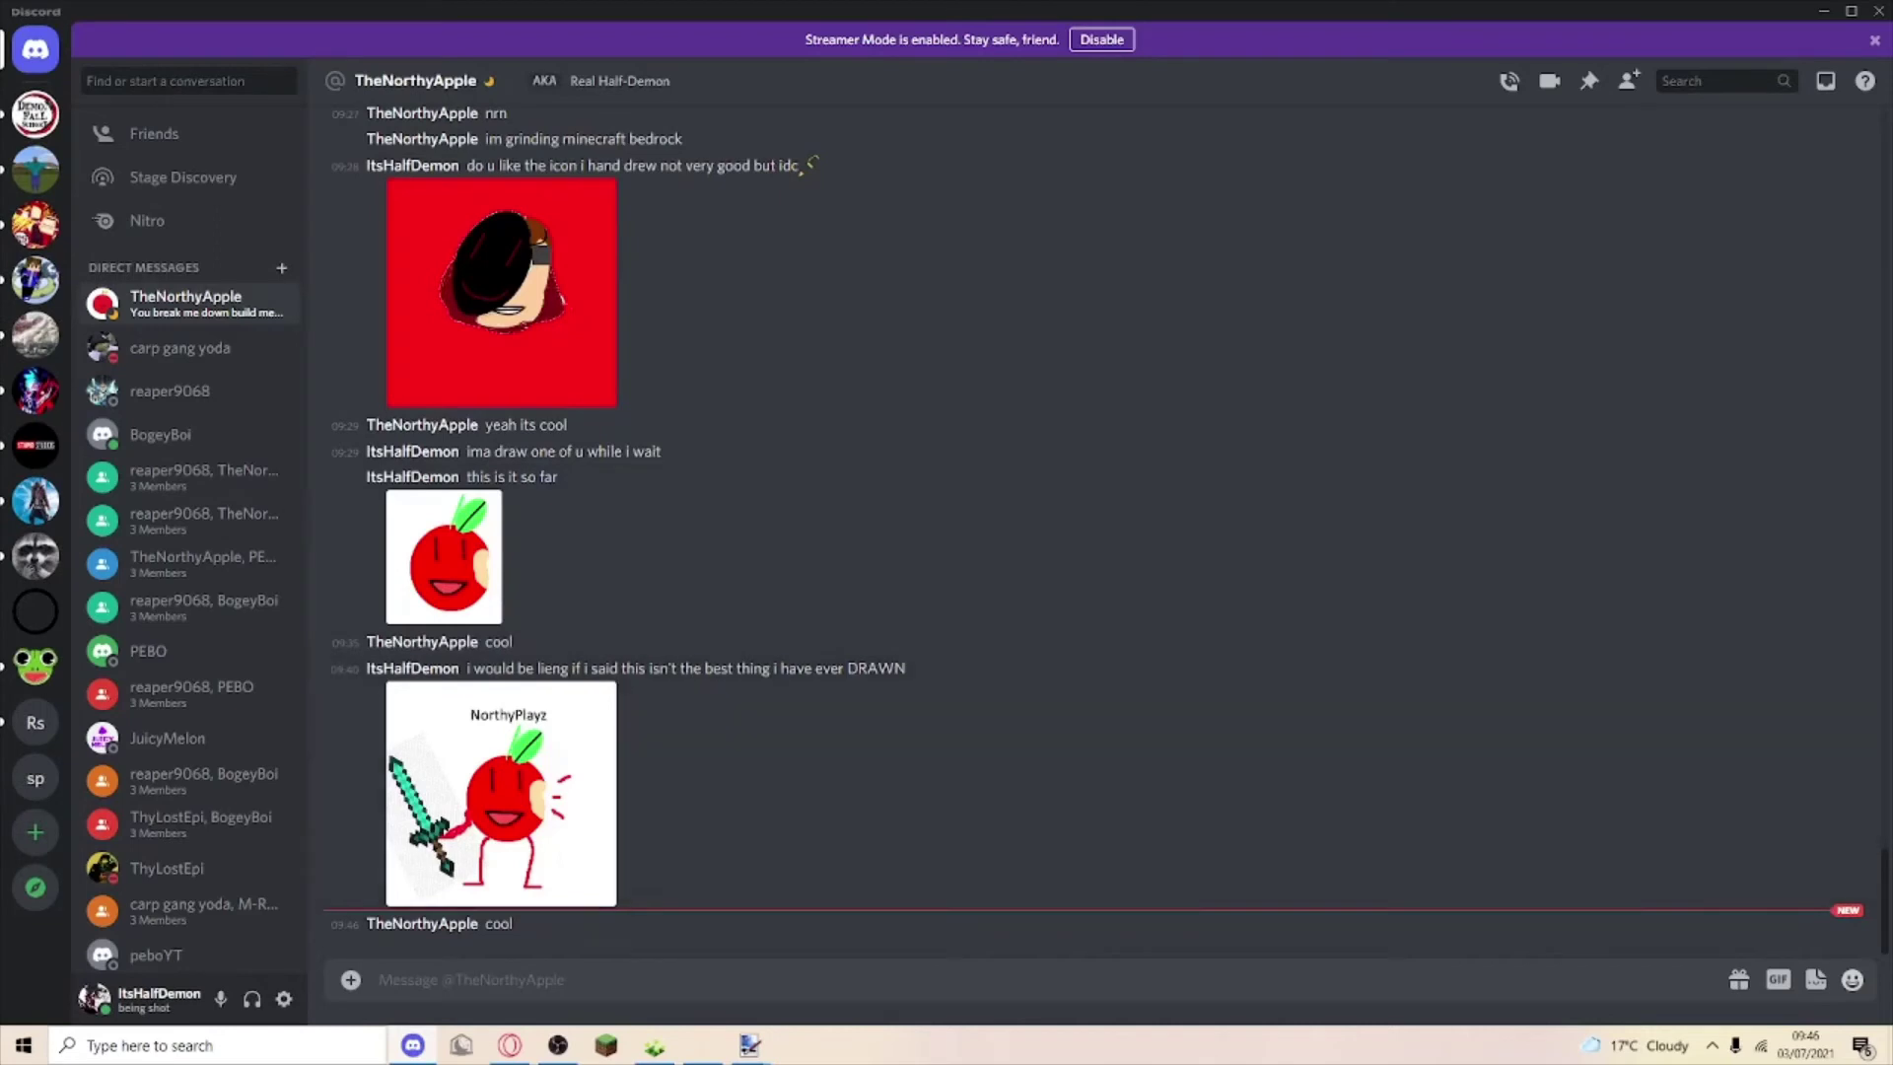
{"action": "type", "text": "i dr"}
{"action": "type", "text": "ew v"}
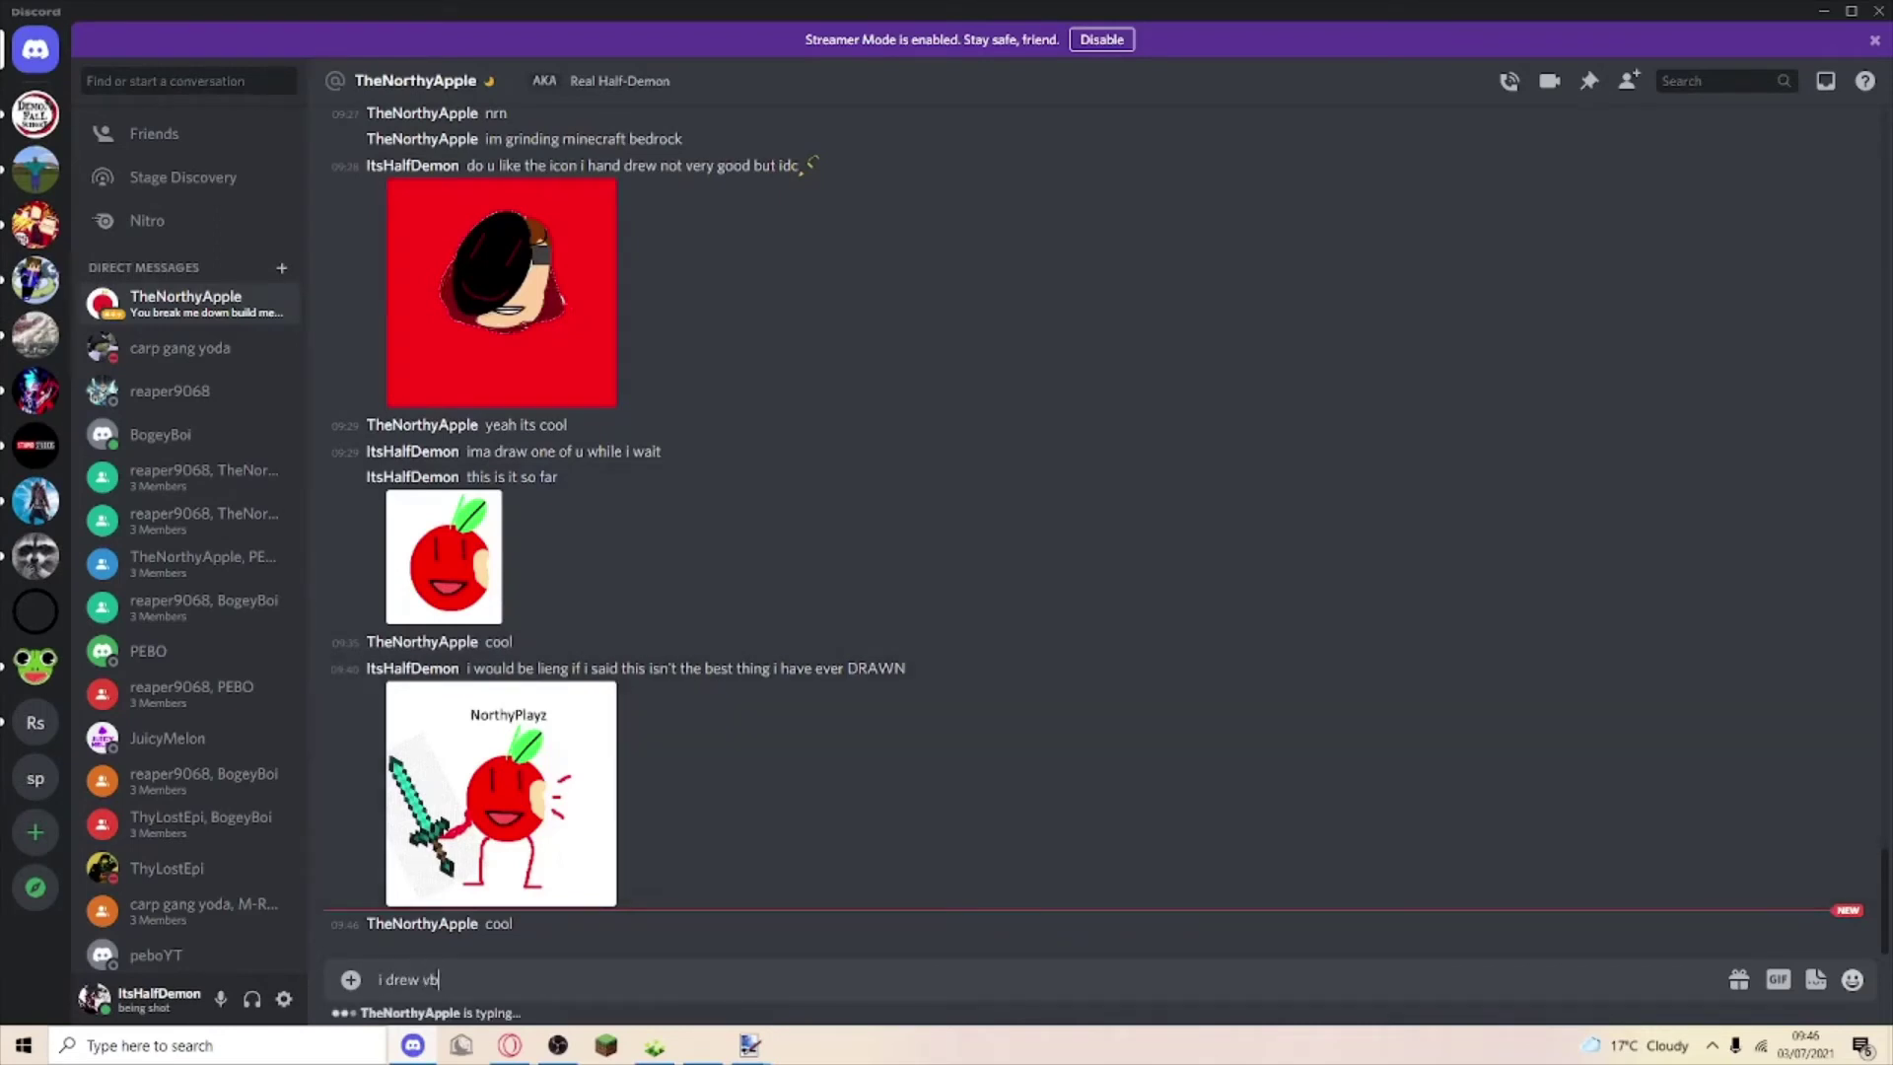
{"action": "key", "text": "BackSpace"}
{"action": "type", "text": "bogey"}
{"action": "type", "text": " boi"}
{"action": "type", "text": " btw "}
{"action": "type", "text": "im"}
{"action": "type", "text": " rec"}
{"action": "type", "text": "ording thi"}
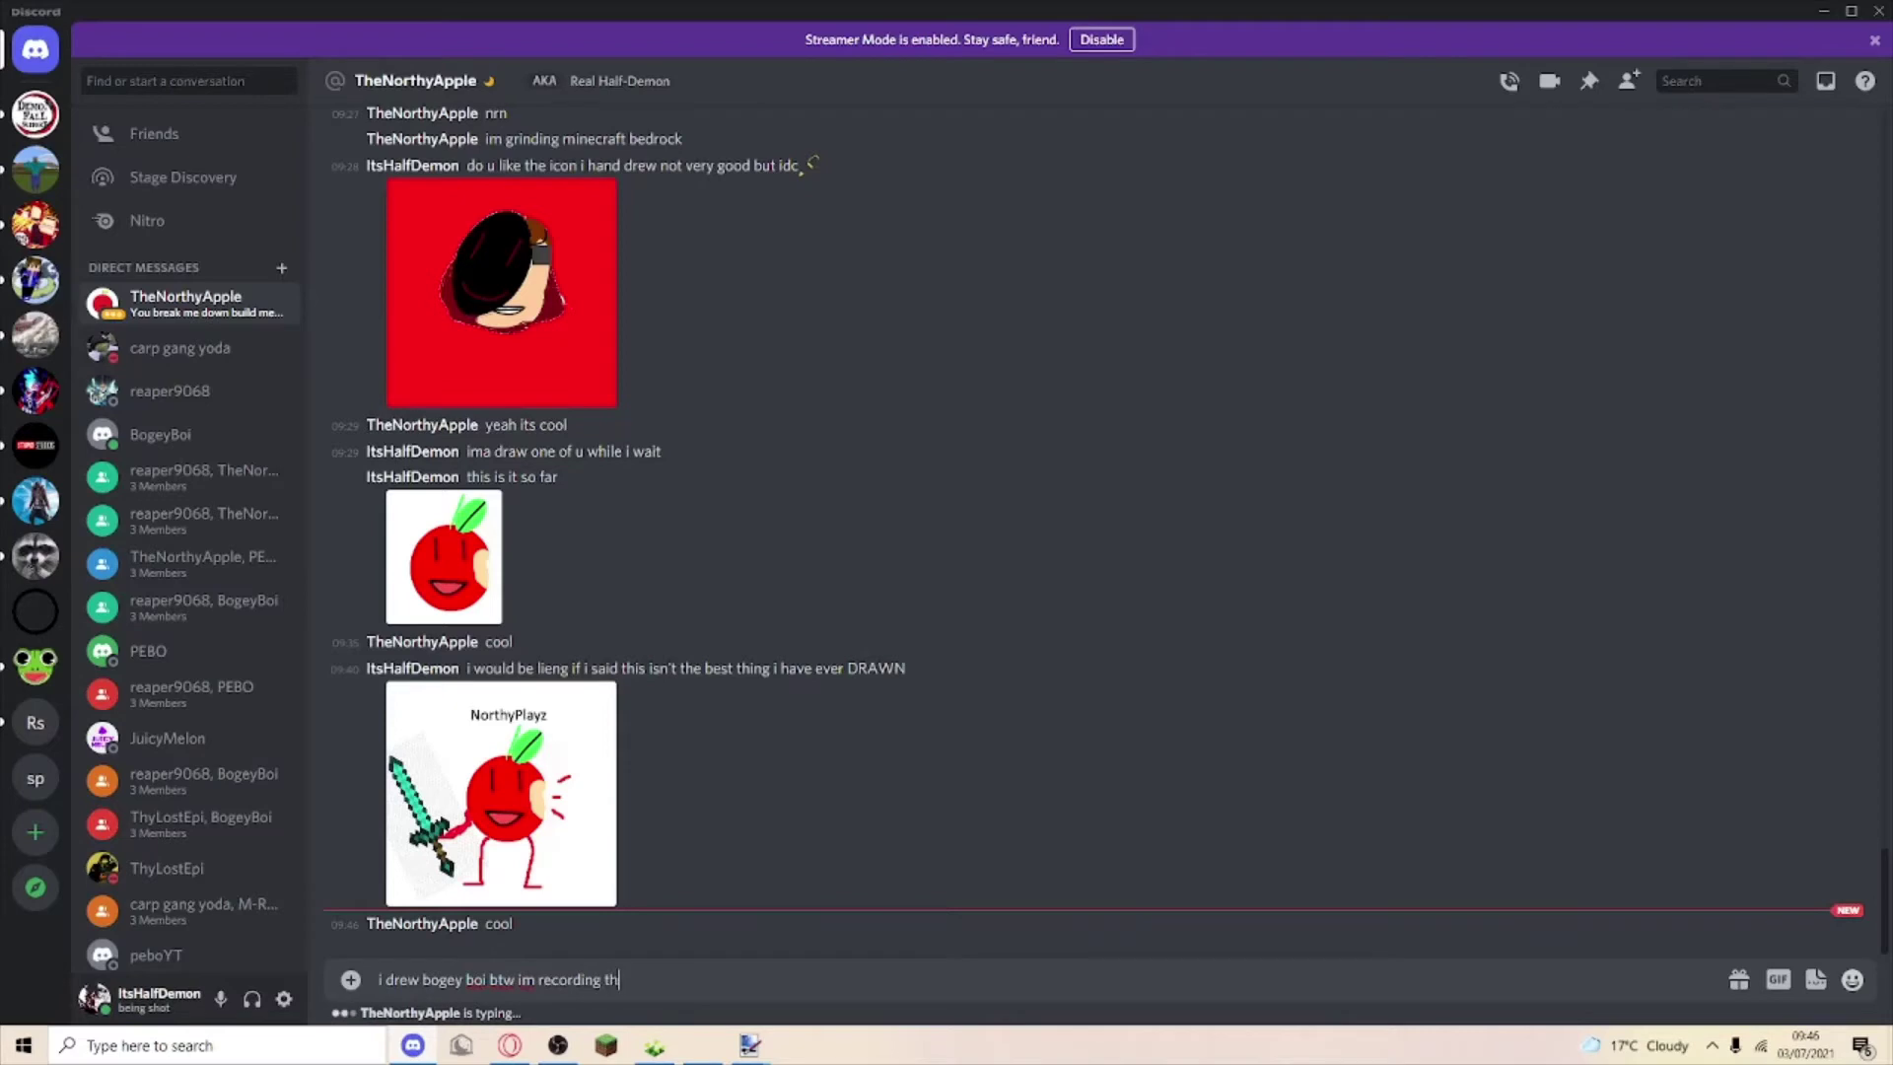
{"action": "type", "text": "s"}
{"action": "key", "text": "Return"}
{"action": "type", "text": "i"}
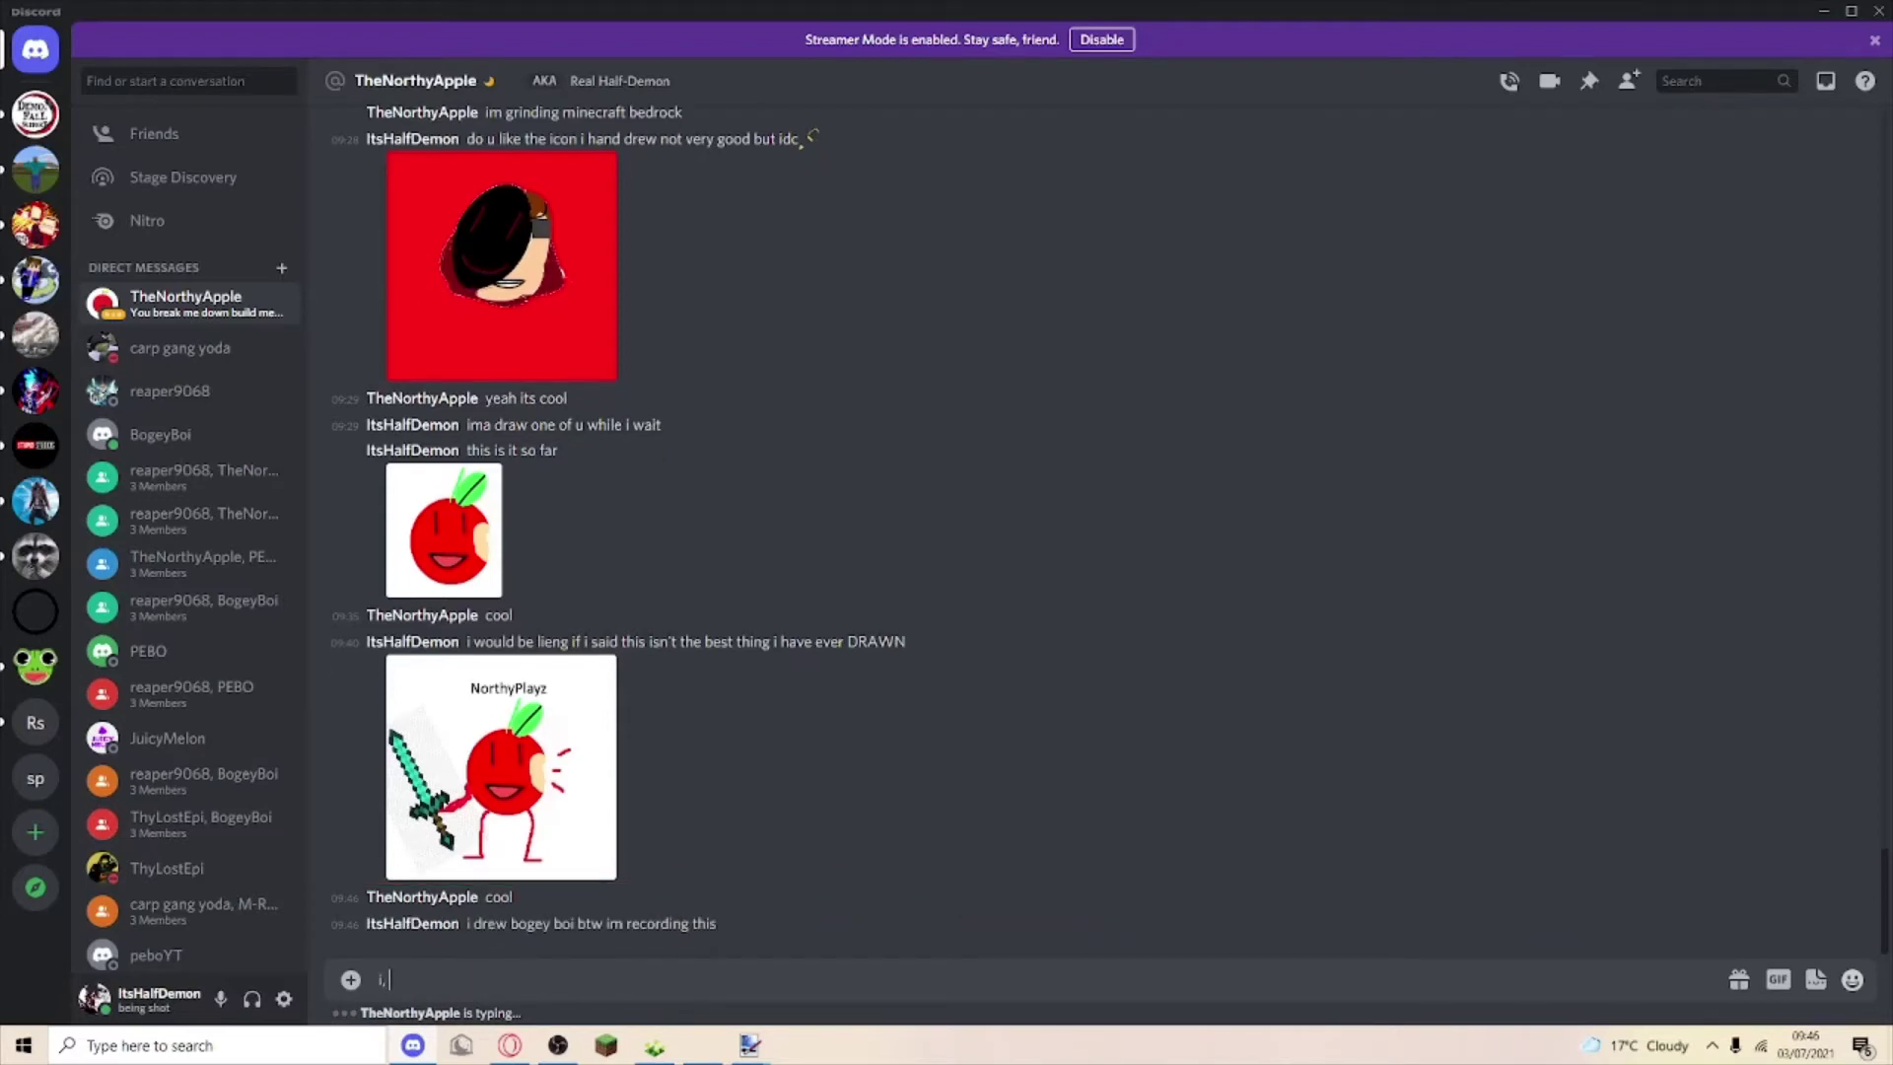
{"action": "type", "text": "m doing "}
{"action": "type", "text": "a drw"}
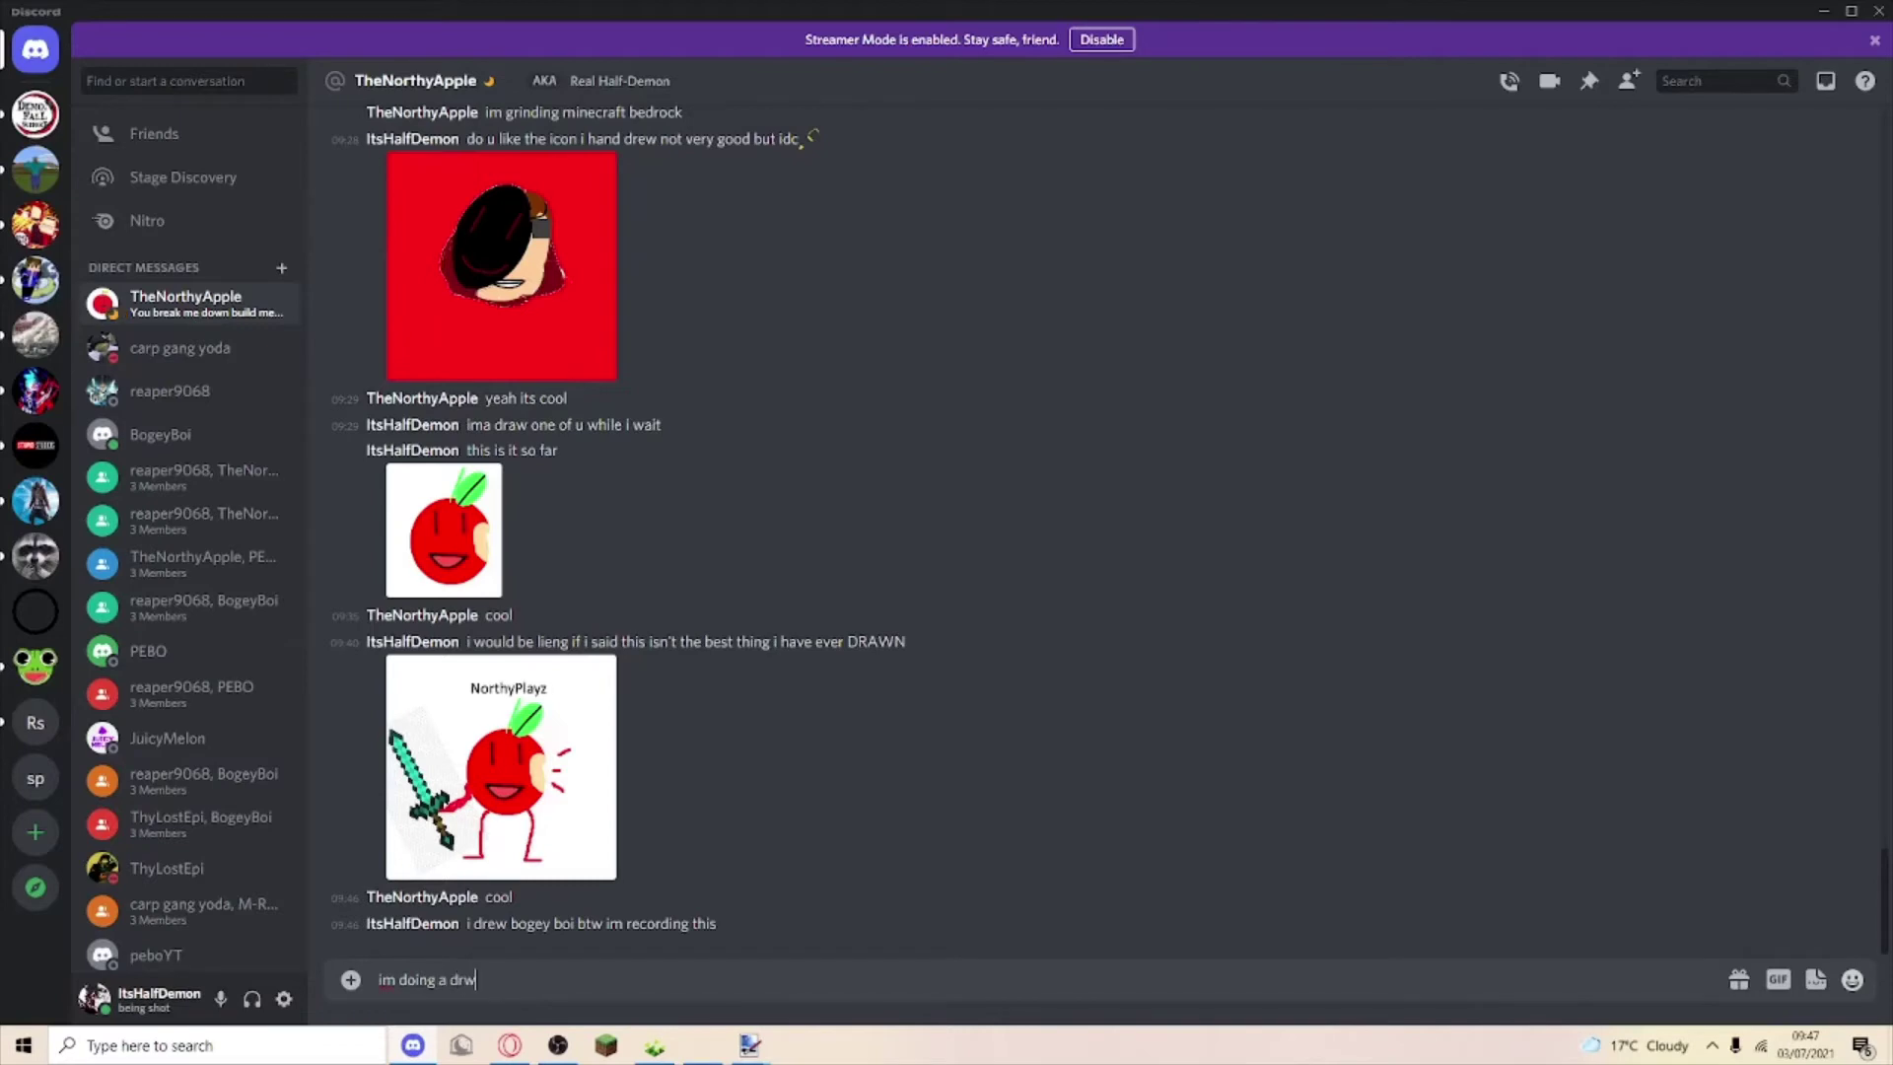
{"action": "key", "text": "BackSpace"}
{"action": "key", "text": "BackSpace"}
{"action": "type", "text": "raw"}
{"action": "type", "text": "d"}
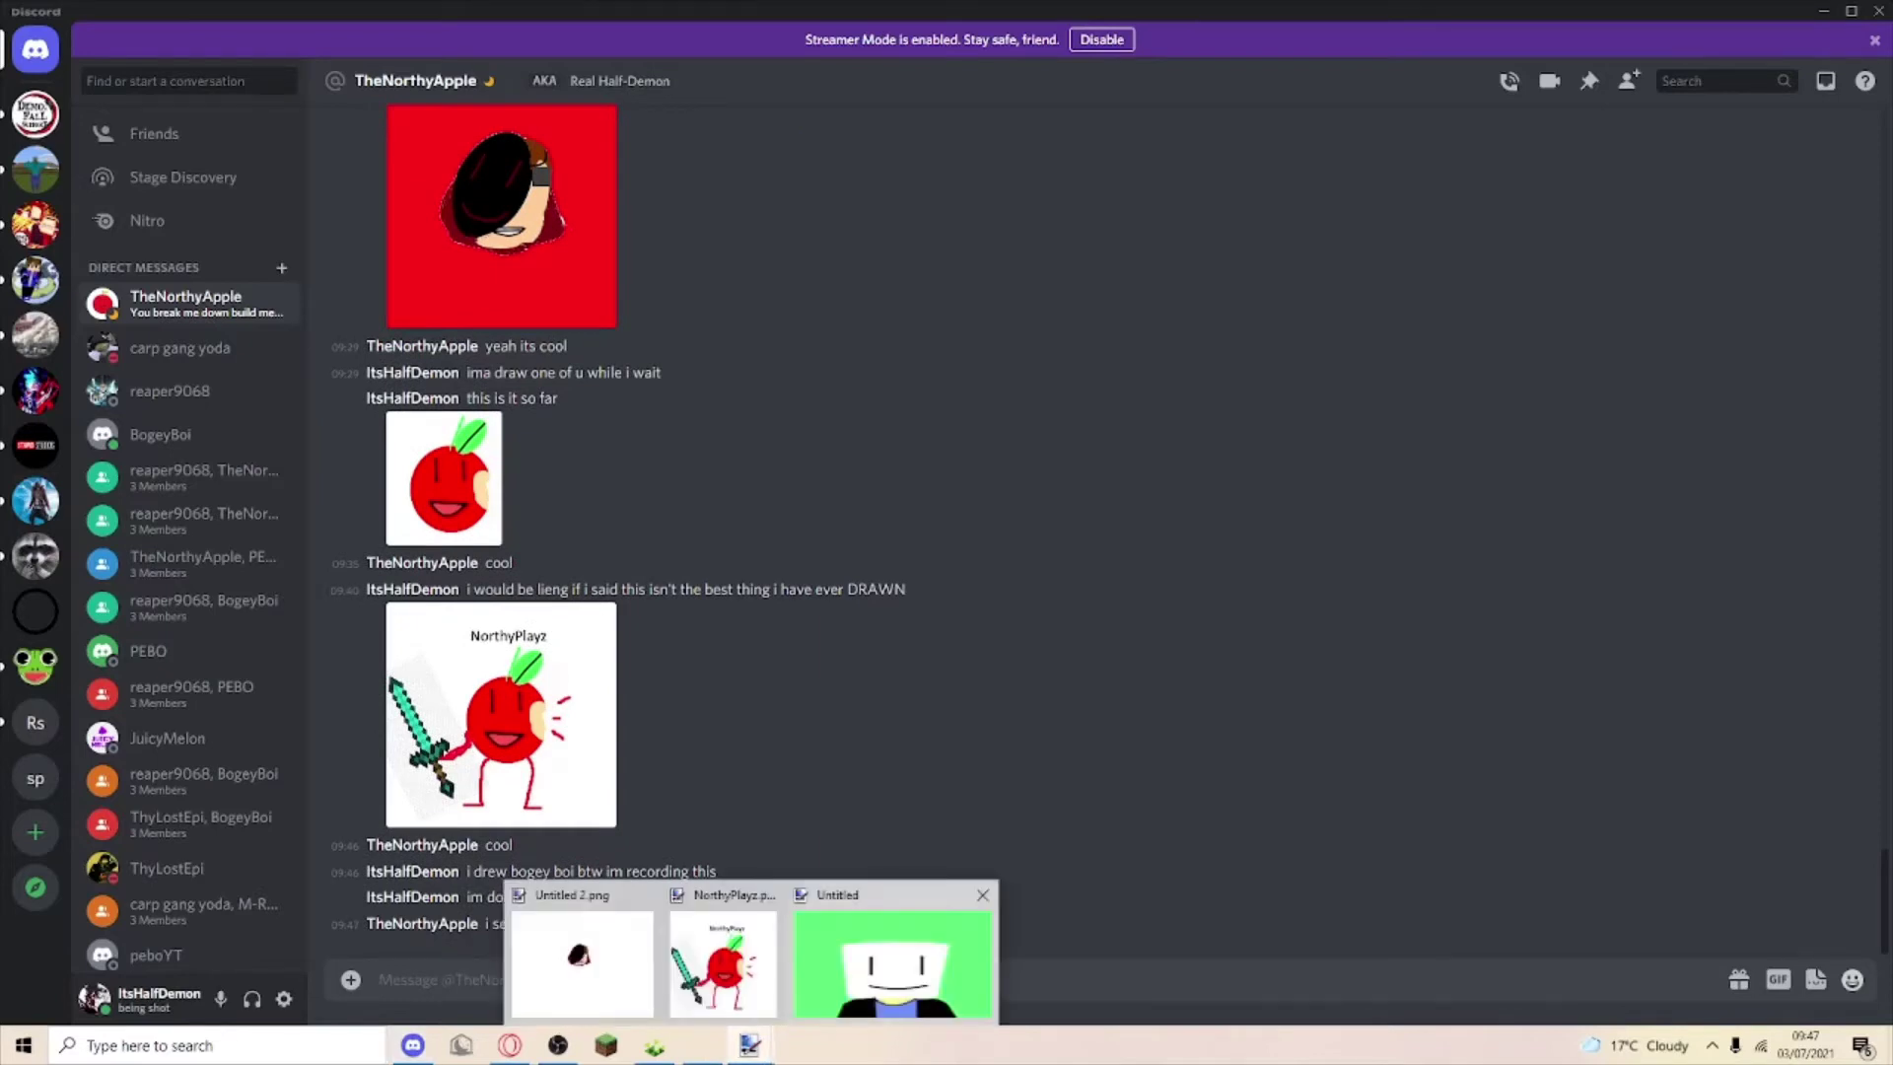
Save the green Untitled drawing as BogeyBoi.png in the YES folder.
{"action": "left_click", "coordinate": [580, 958]}
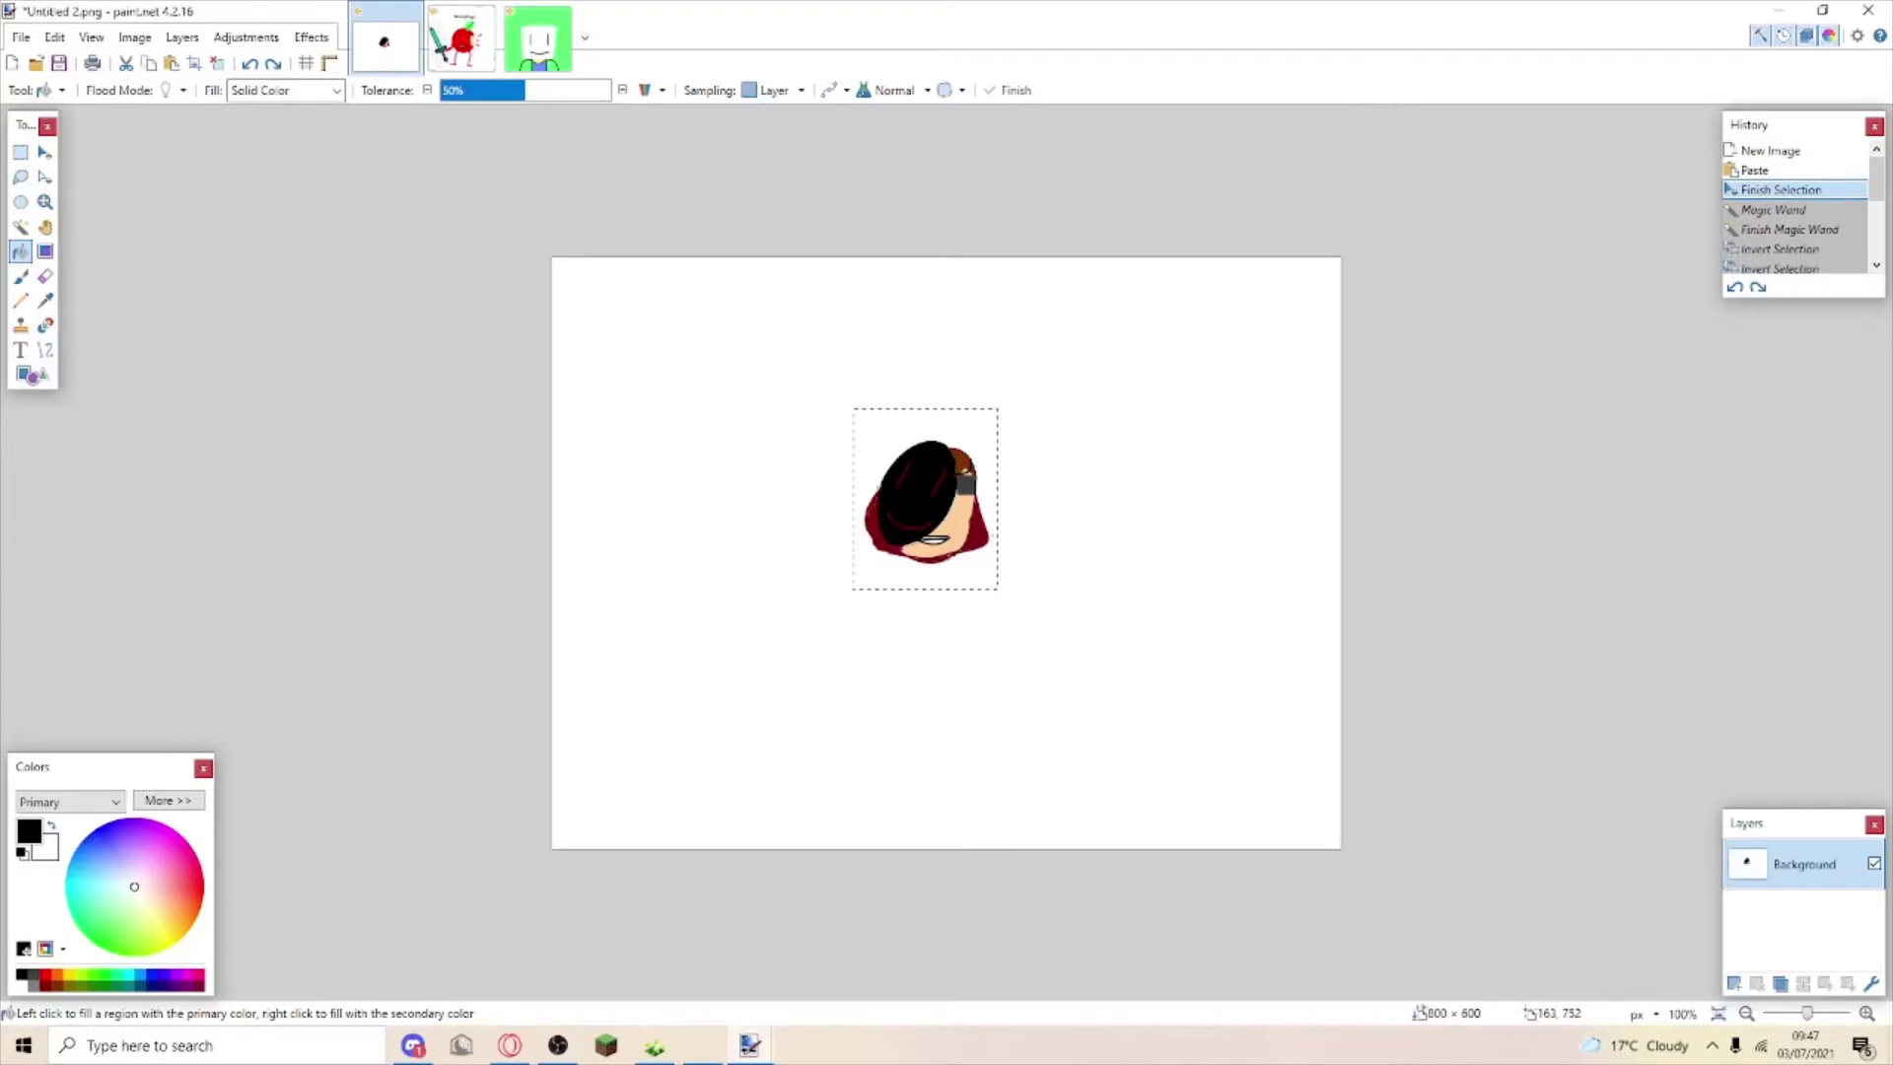
{"action": "mouse_move", "coordinate": [750, 1045]}
{"action": "left_click", "coordinate": [903, 969]}
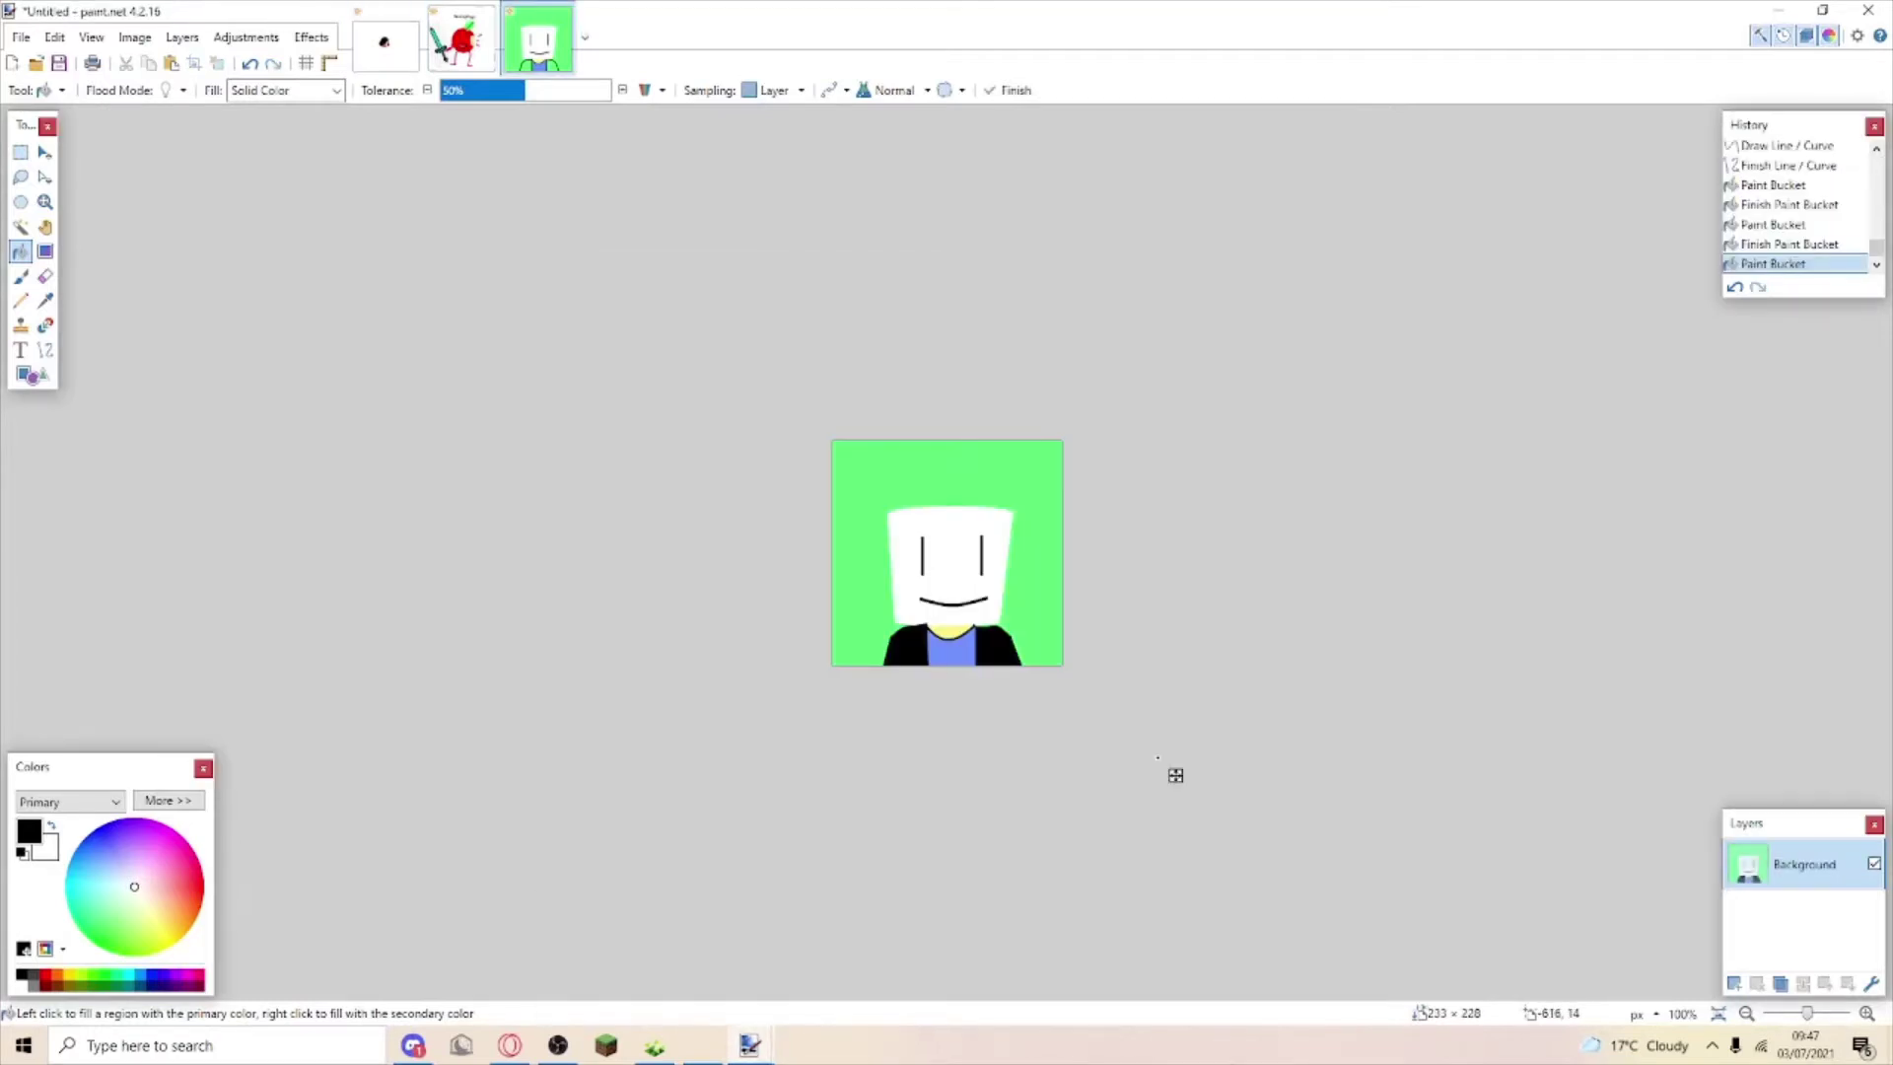
{"action": "key", "text": "s"}
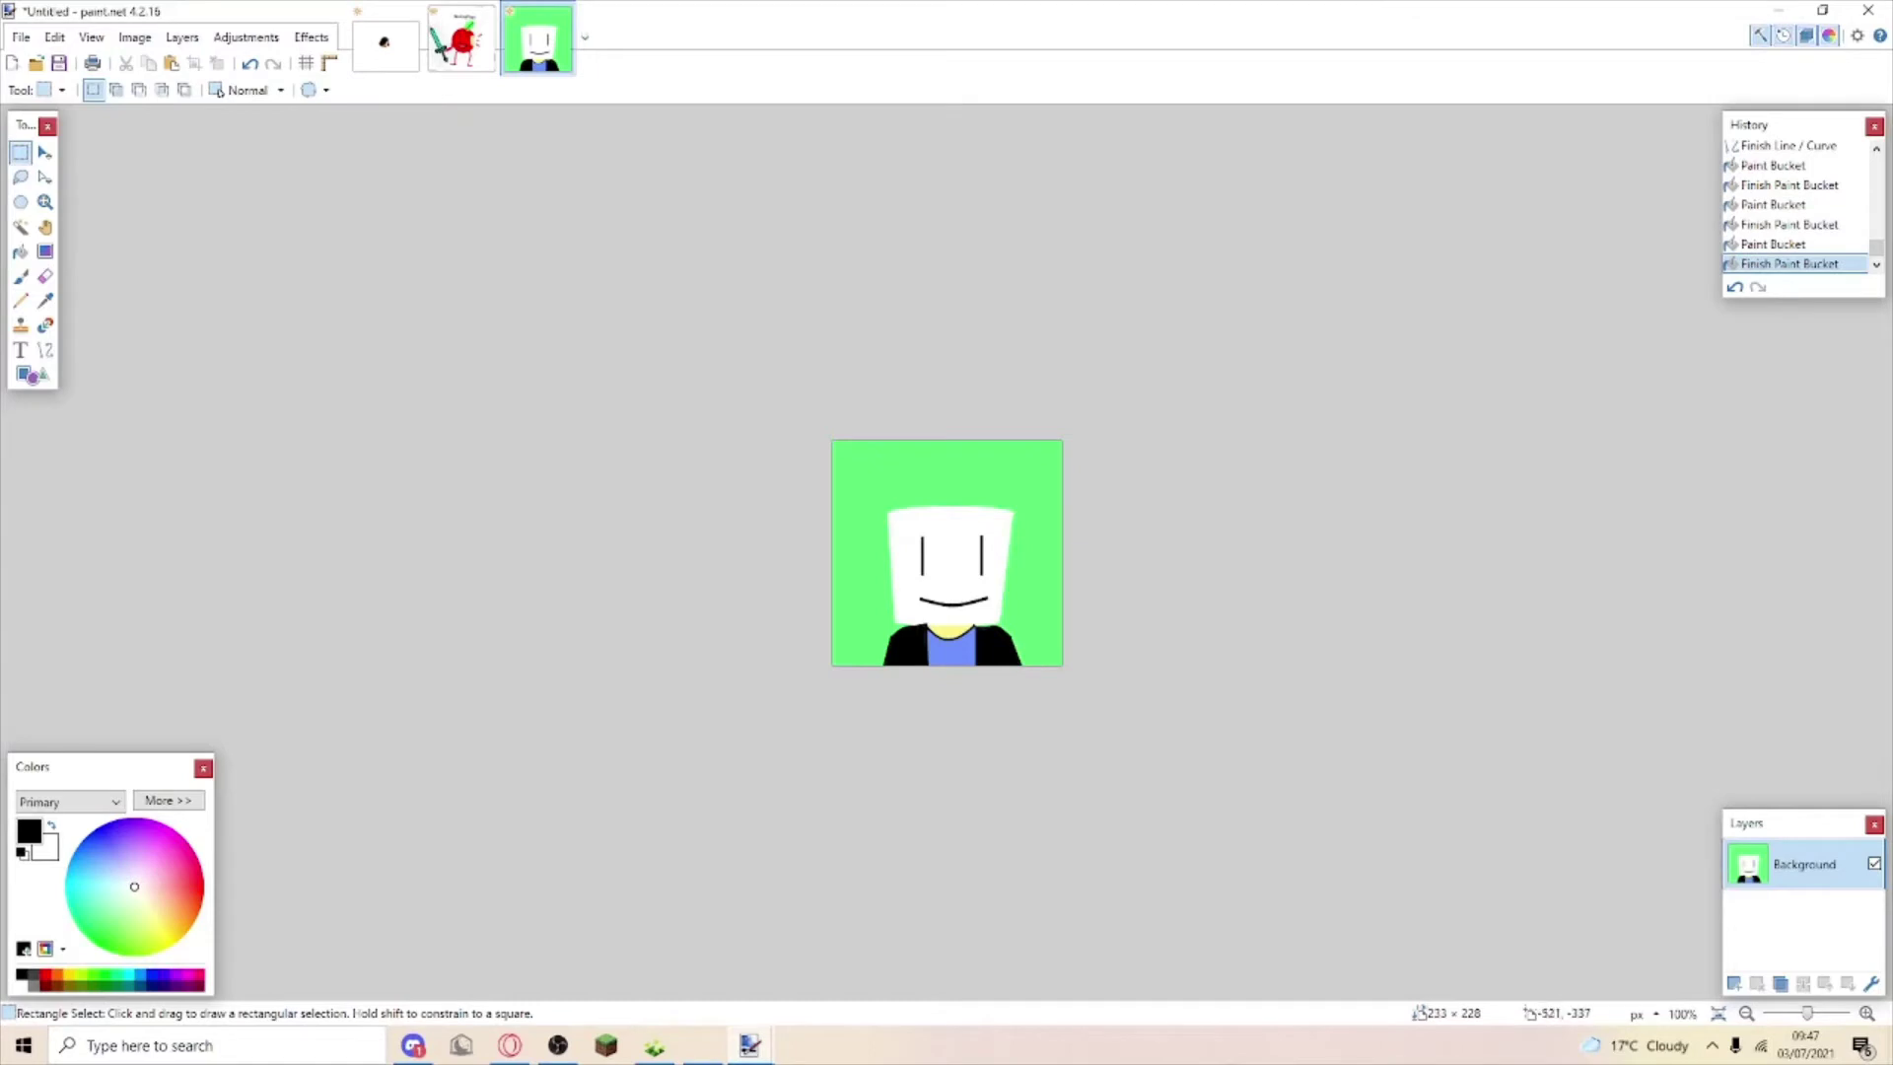
{"action": "left_click", "coordinate": [59, 63]}
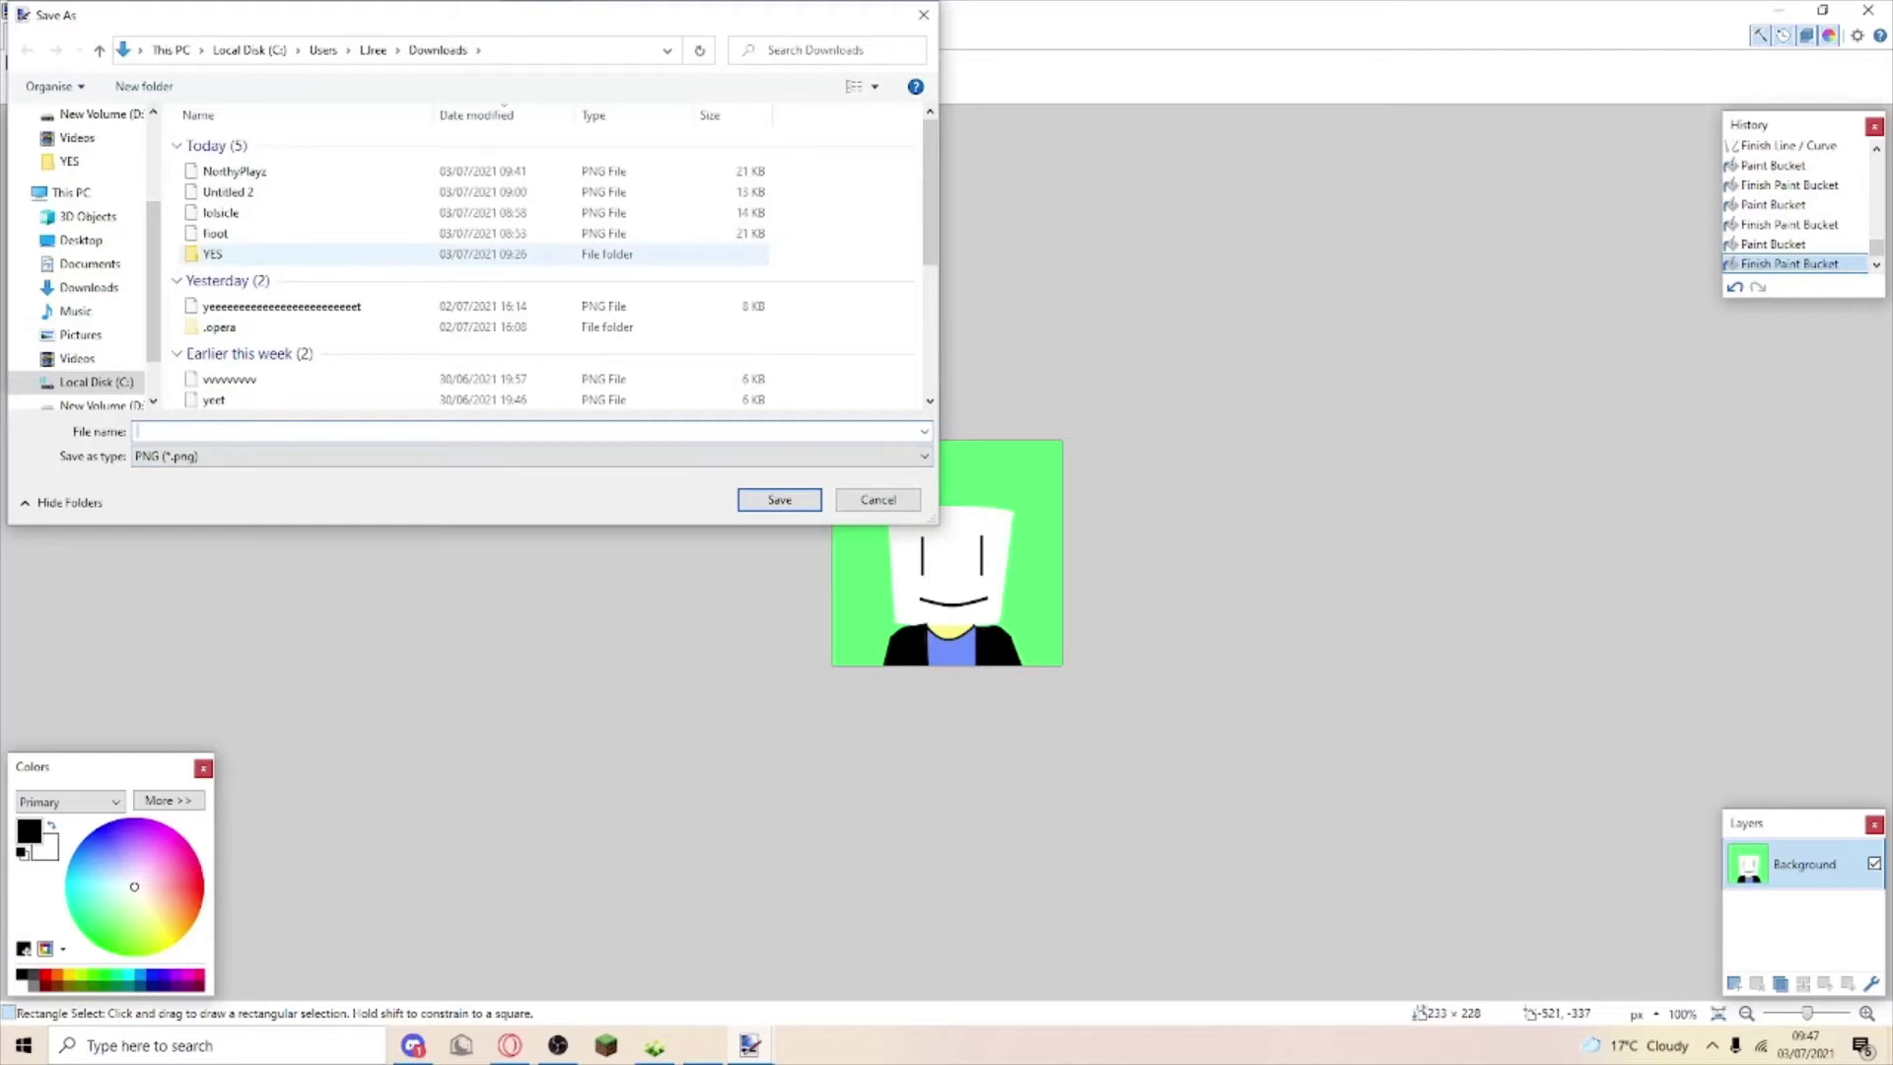
{"action": "left_click", "coordinate": [238, 255]}
{"action": "key", "text": "Tab"}
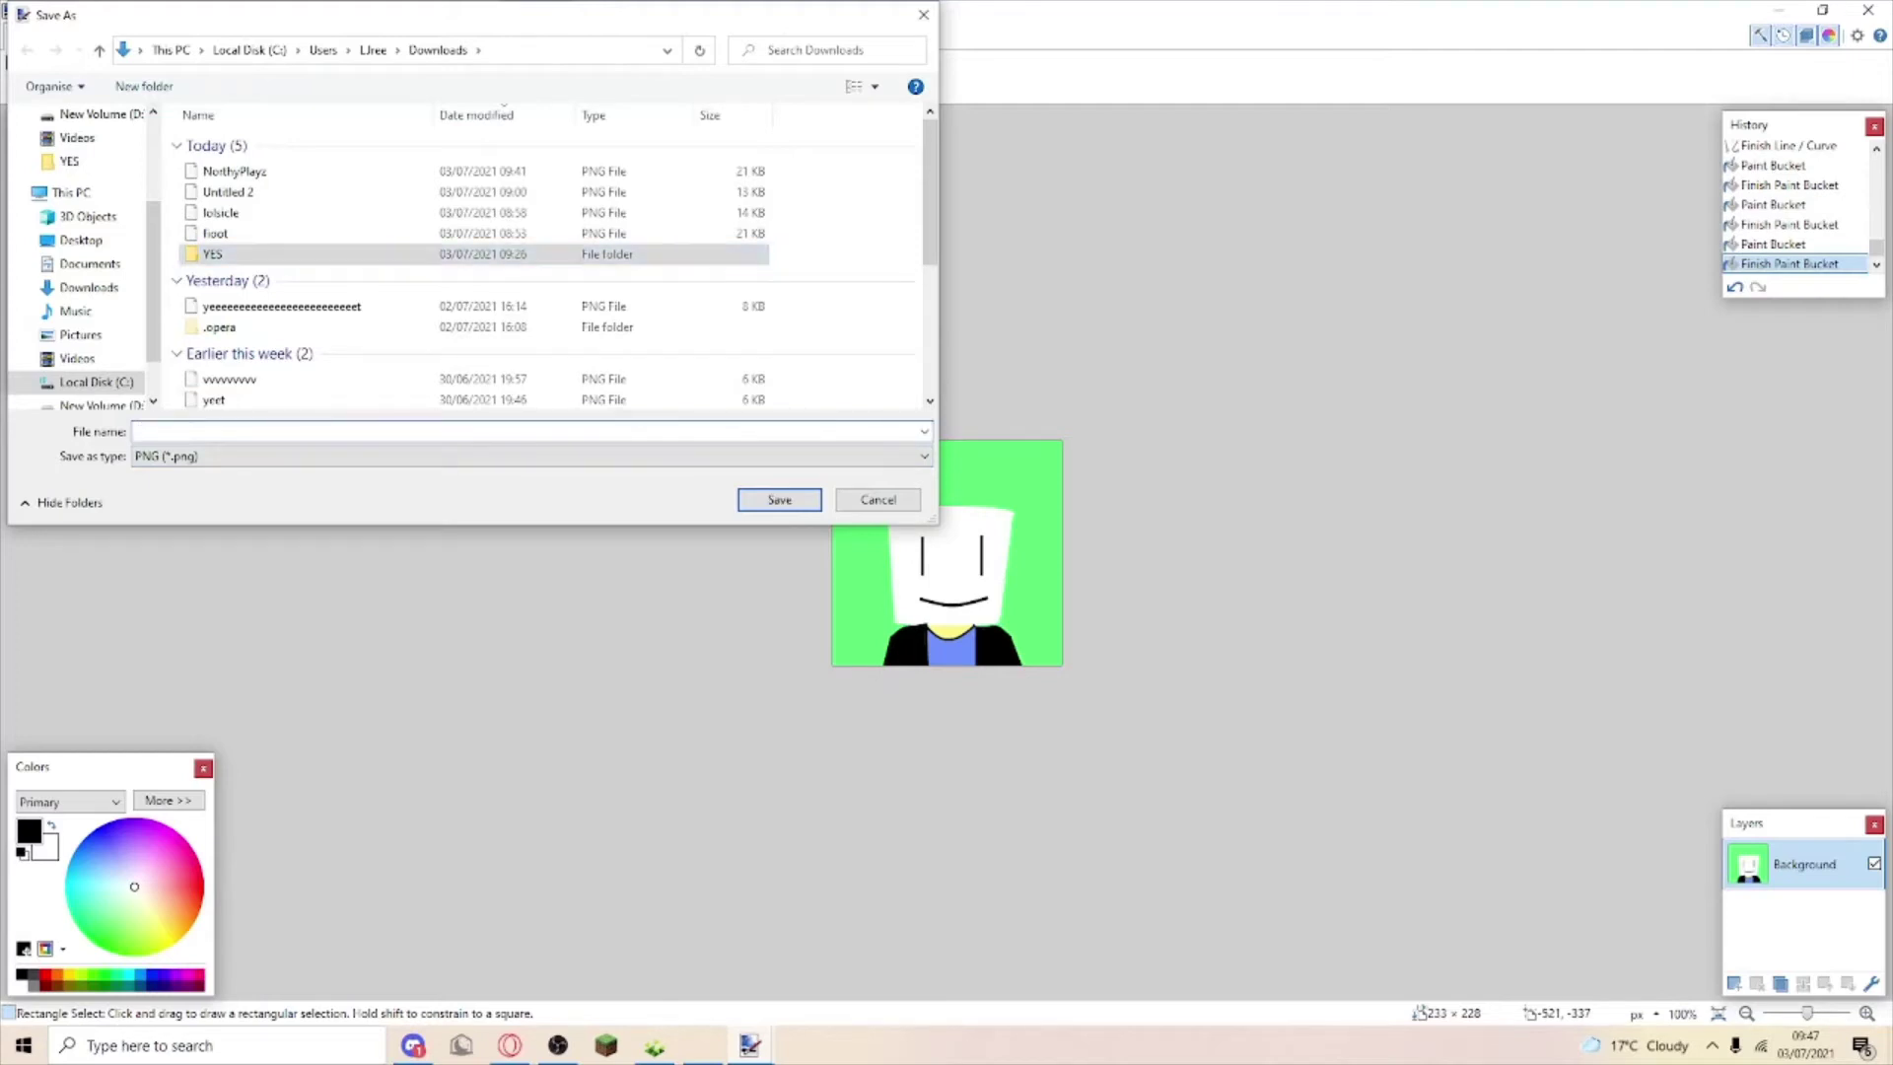
{"action": "type", "text": "BogeyBoi"}
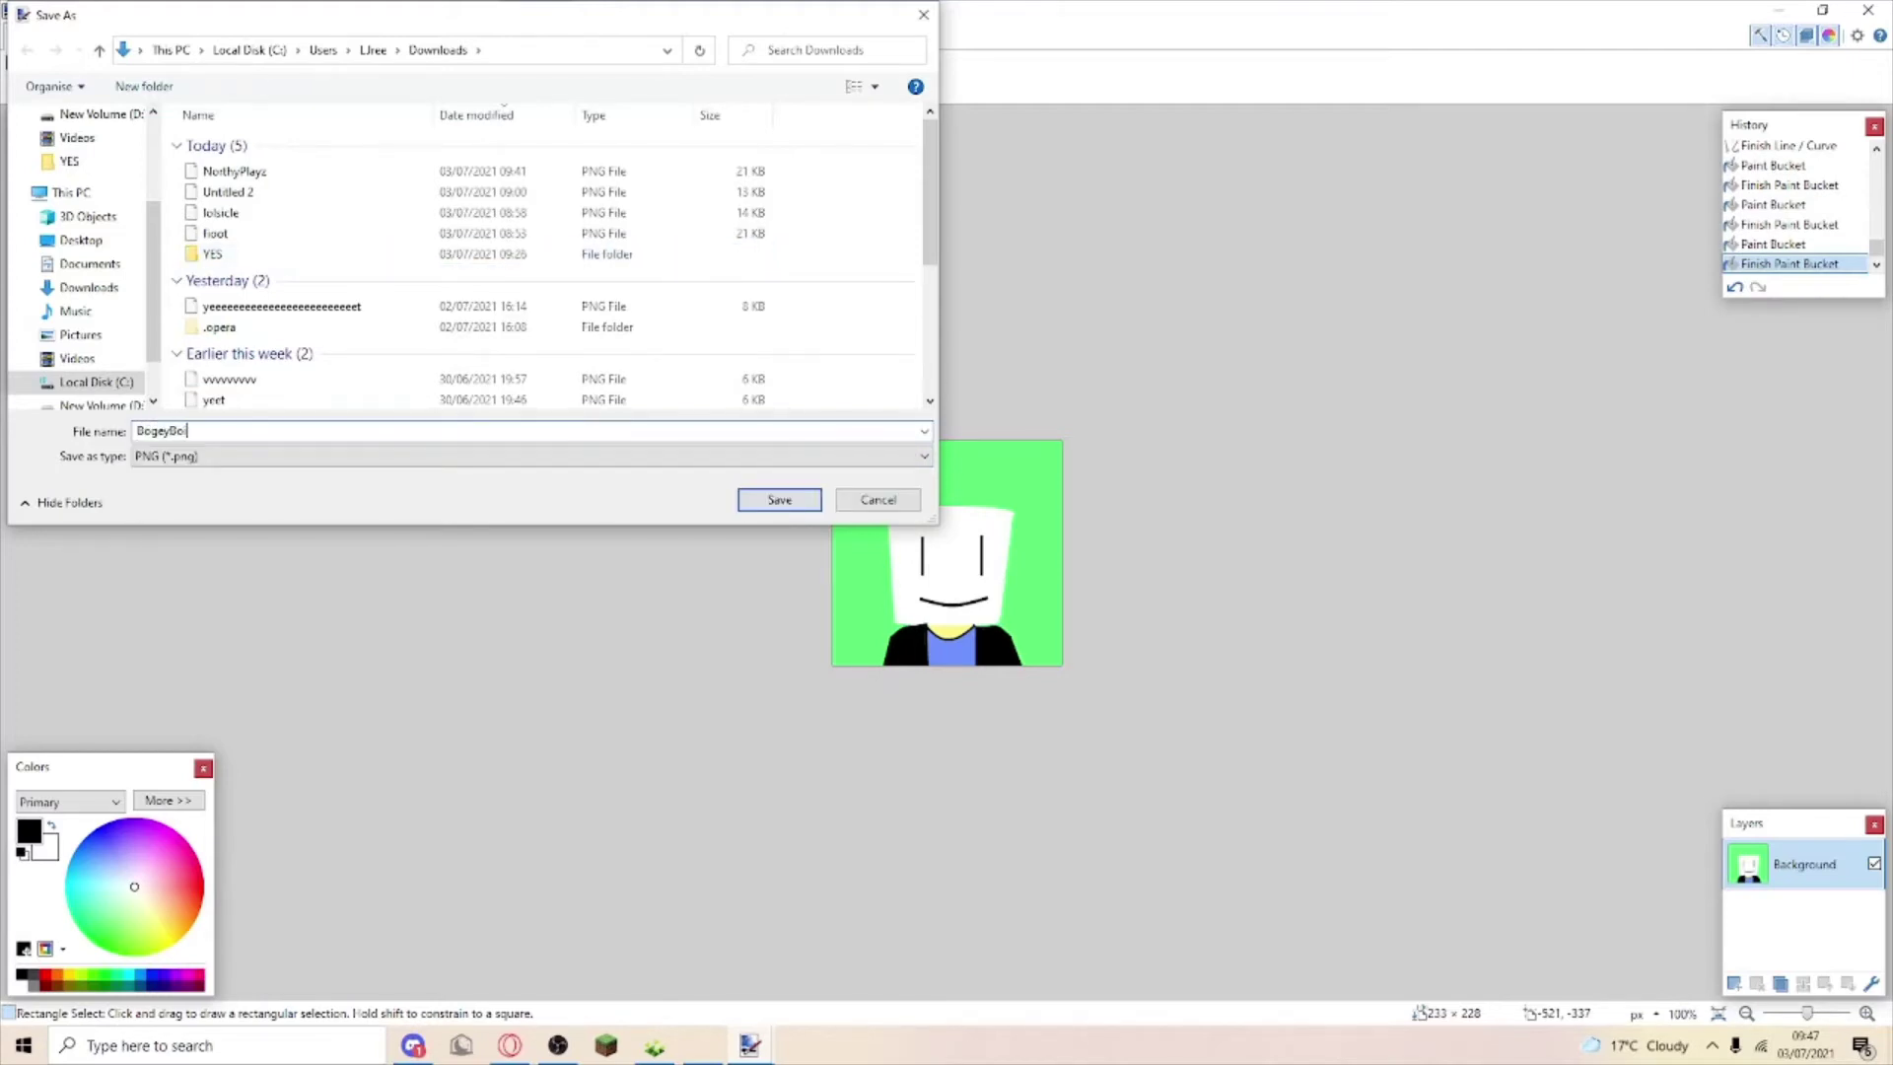
{"action": "key", "text": "Return"}
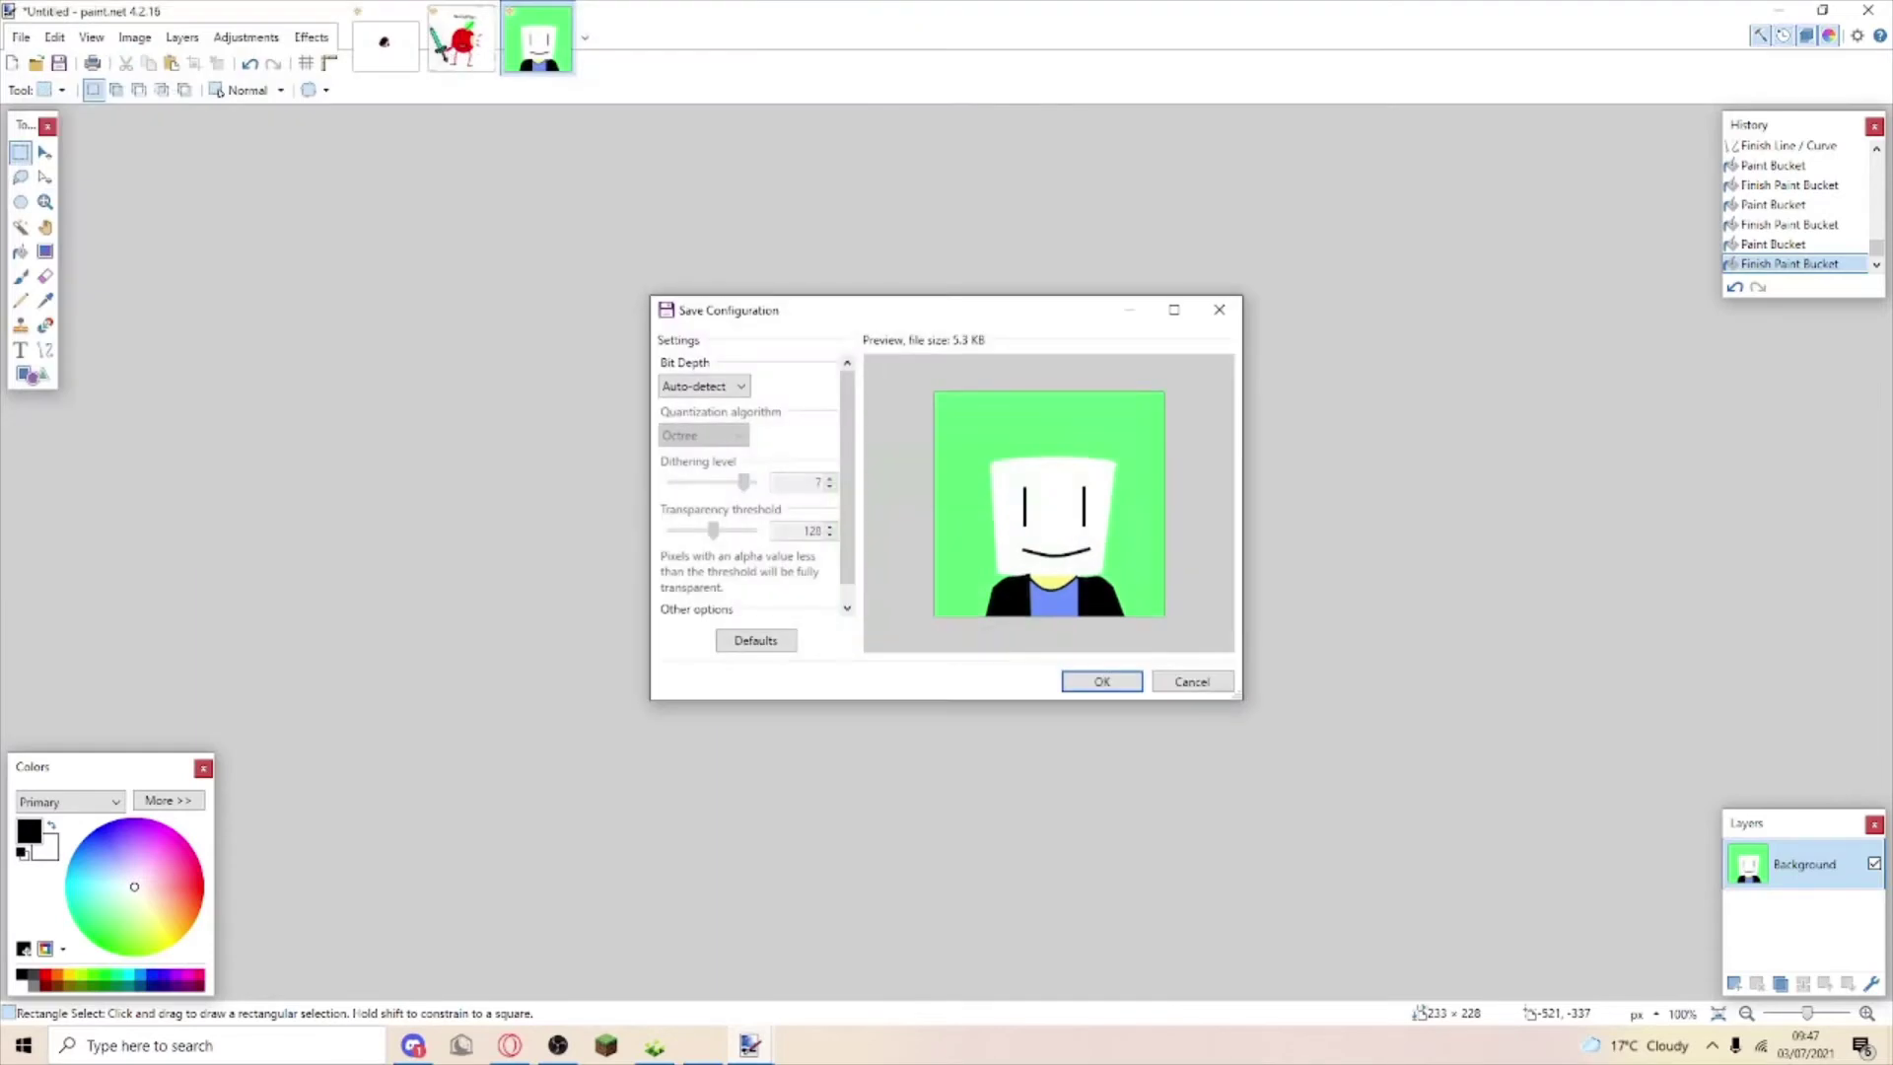
{"action": "key", "text": "Return"}
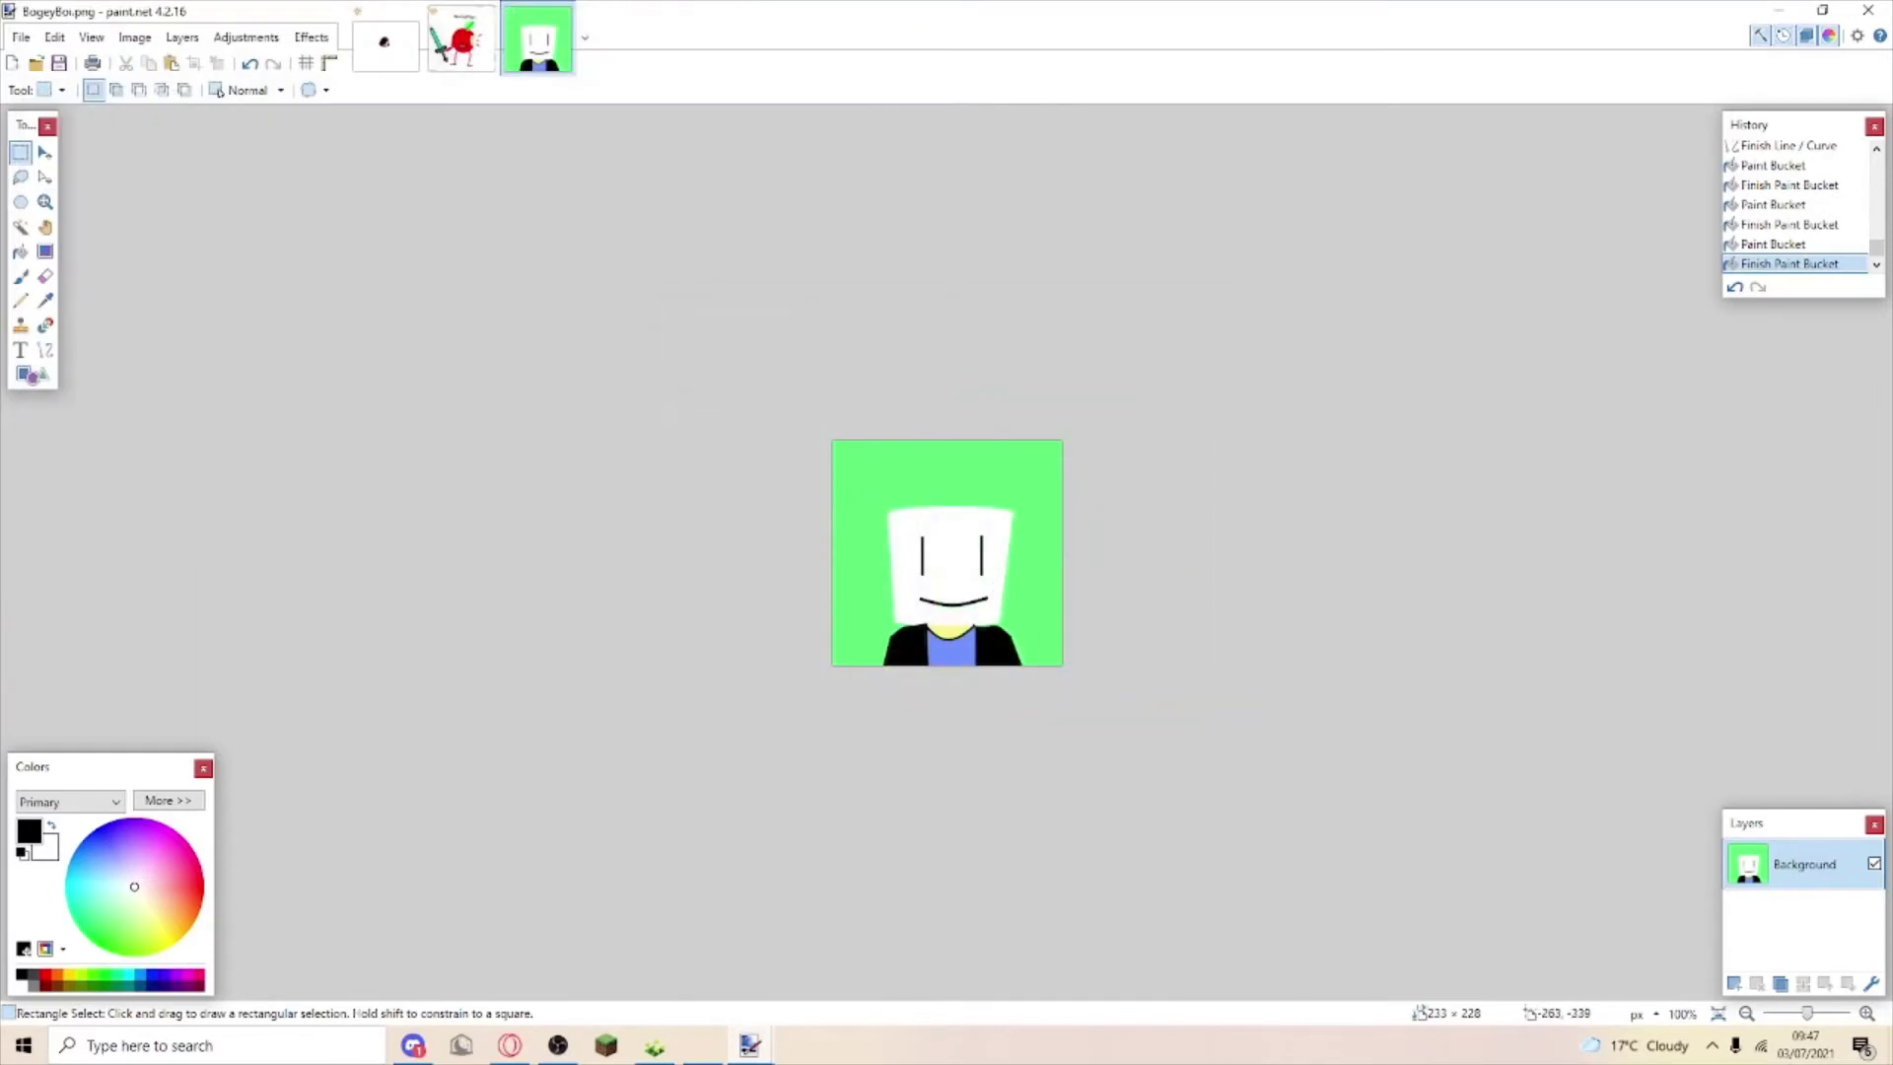
{"action": "left_click", "coordinate": [412, 1044]}
{"action": "left_click", "coordinate": [413, 1044]}
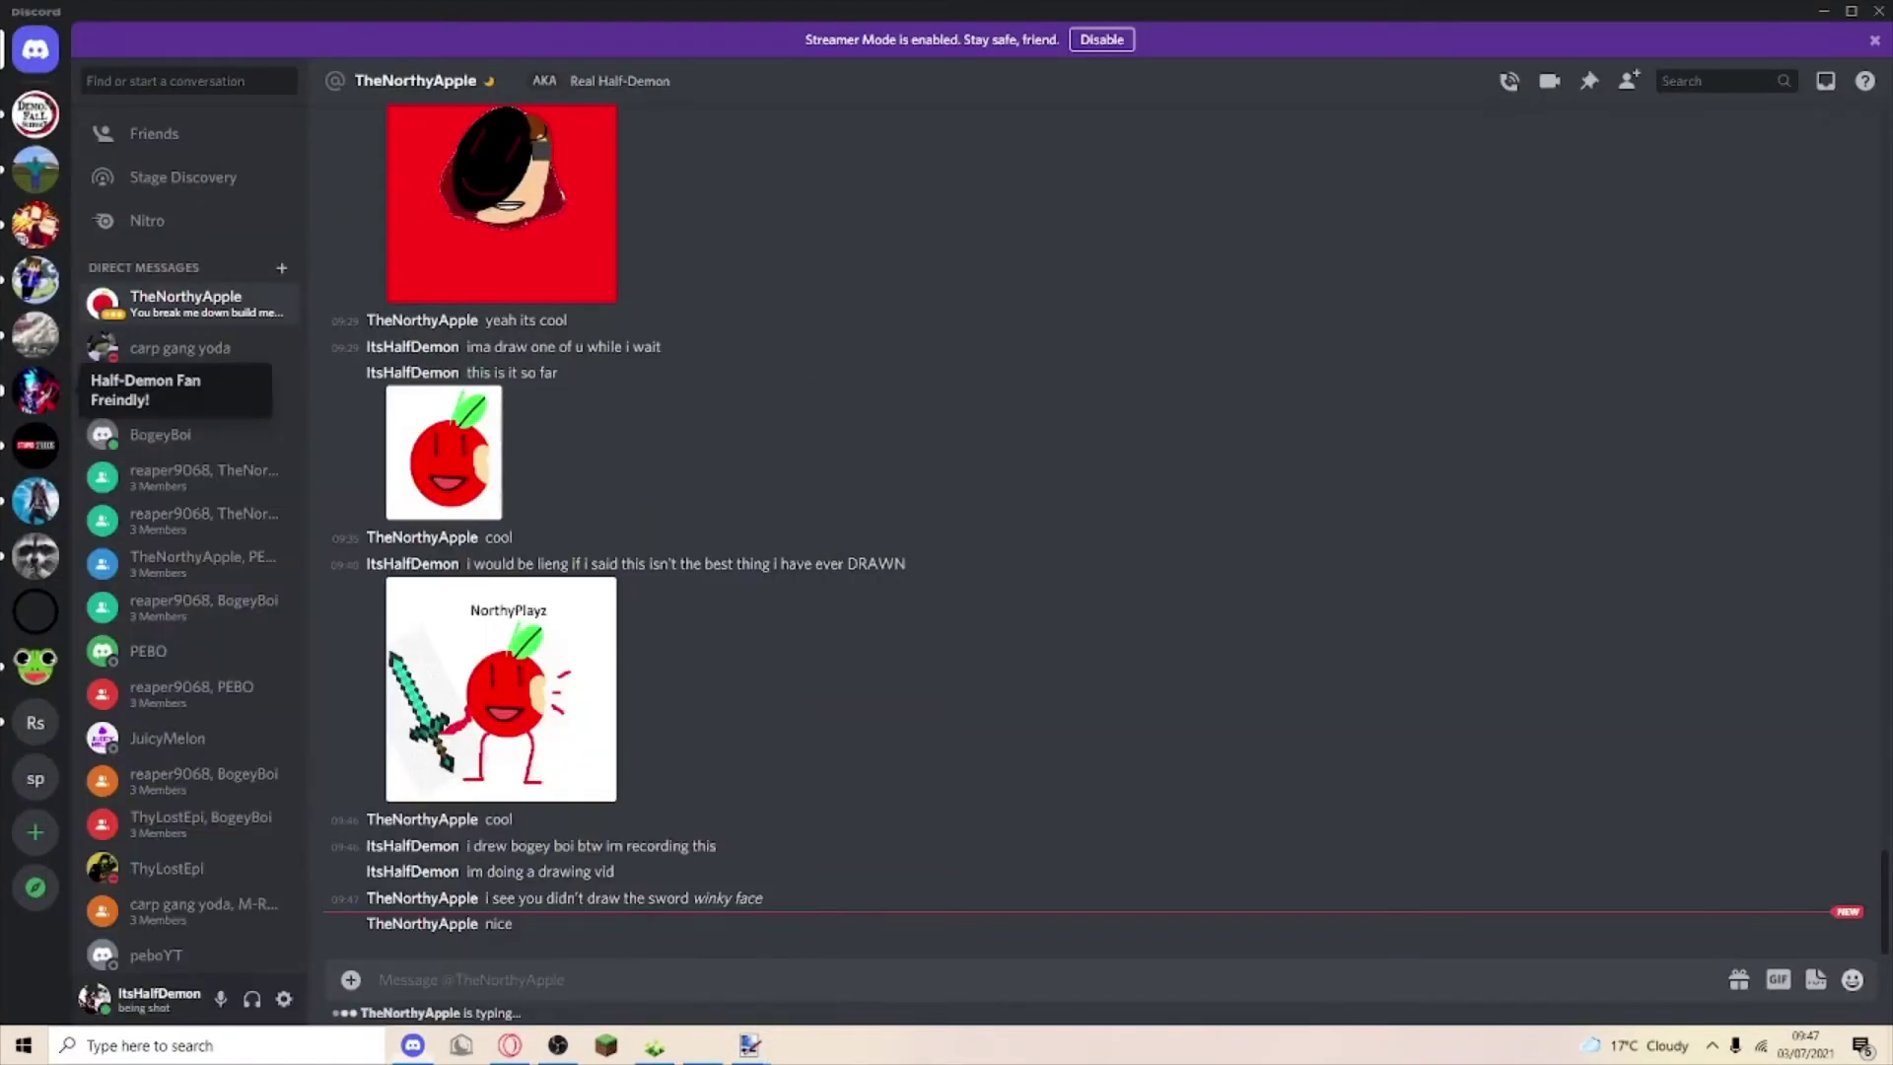
Drag BogeyBoi.png from File Explorer into the Discord DM and upload it.
{"action": "left_click", "coordinate": [36, 391]}
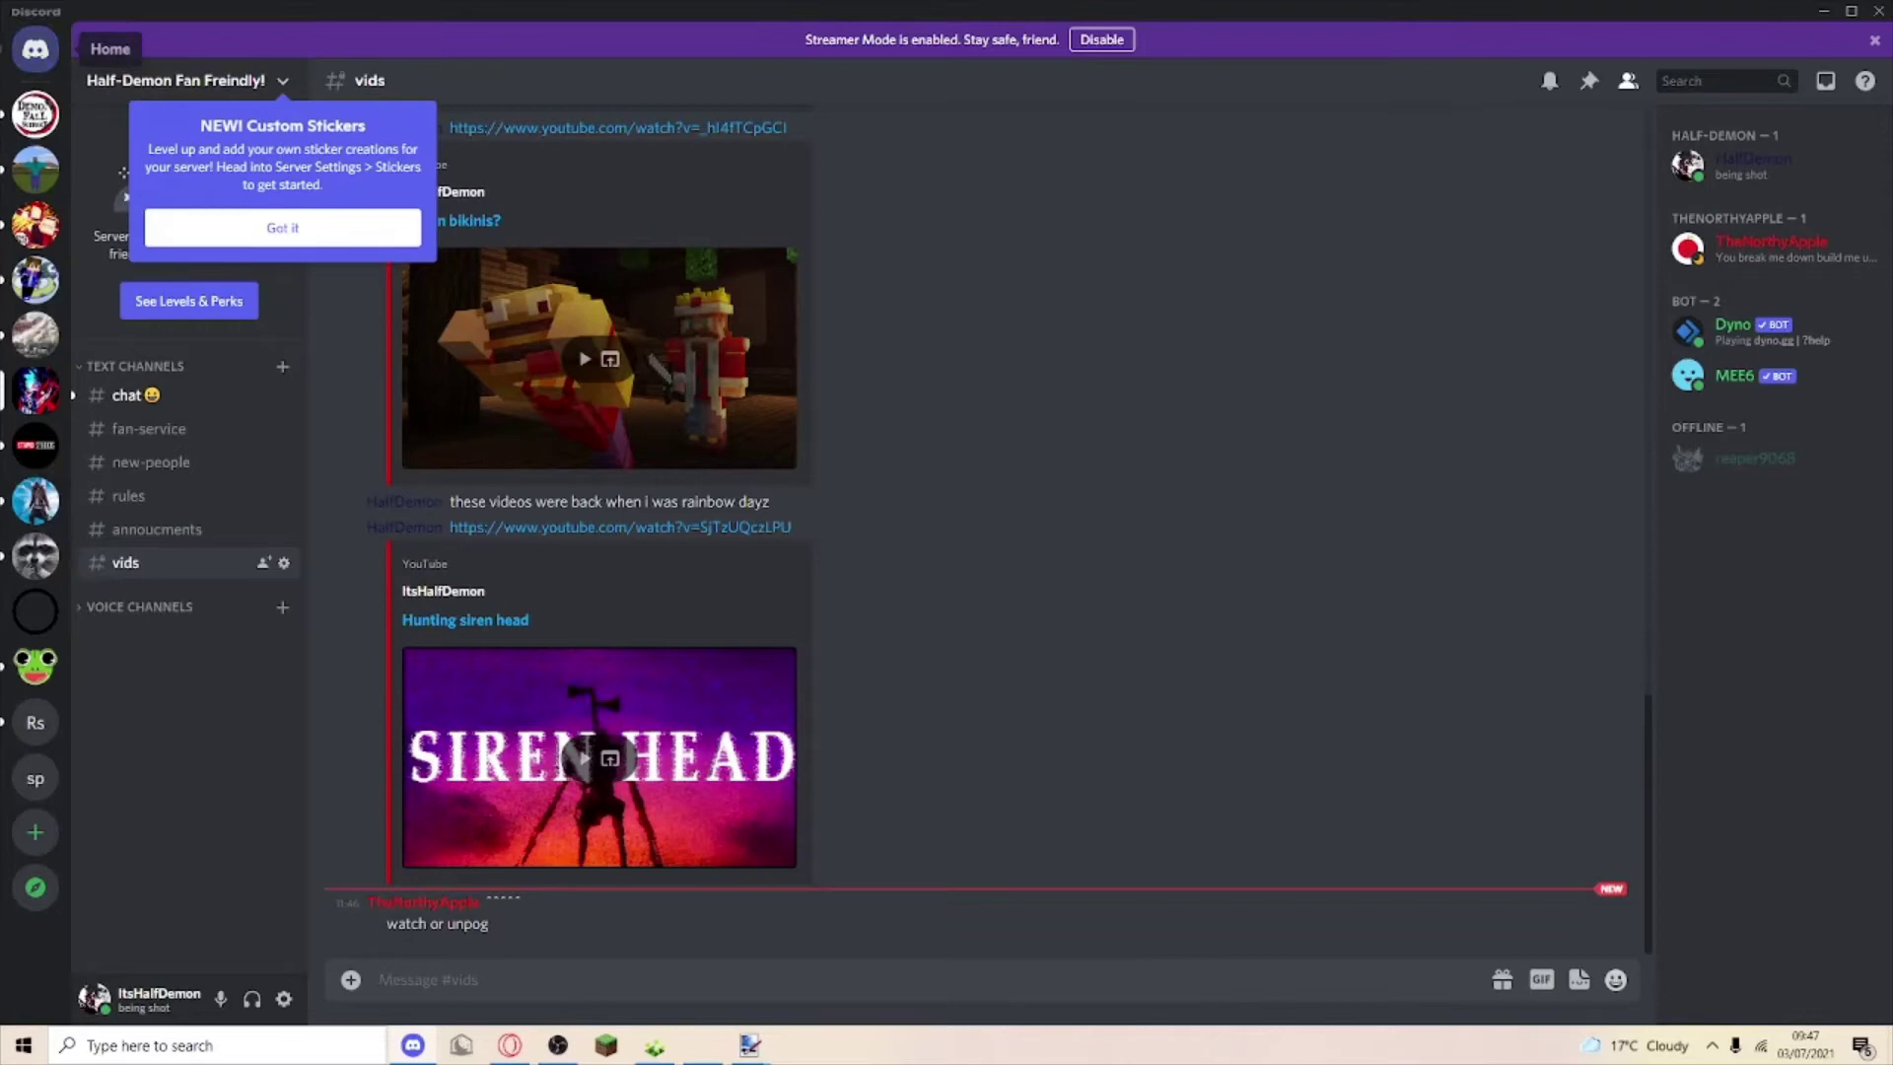
{"action": "left_click", "coordinate": [37, 49]}
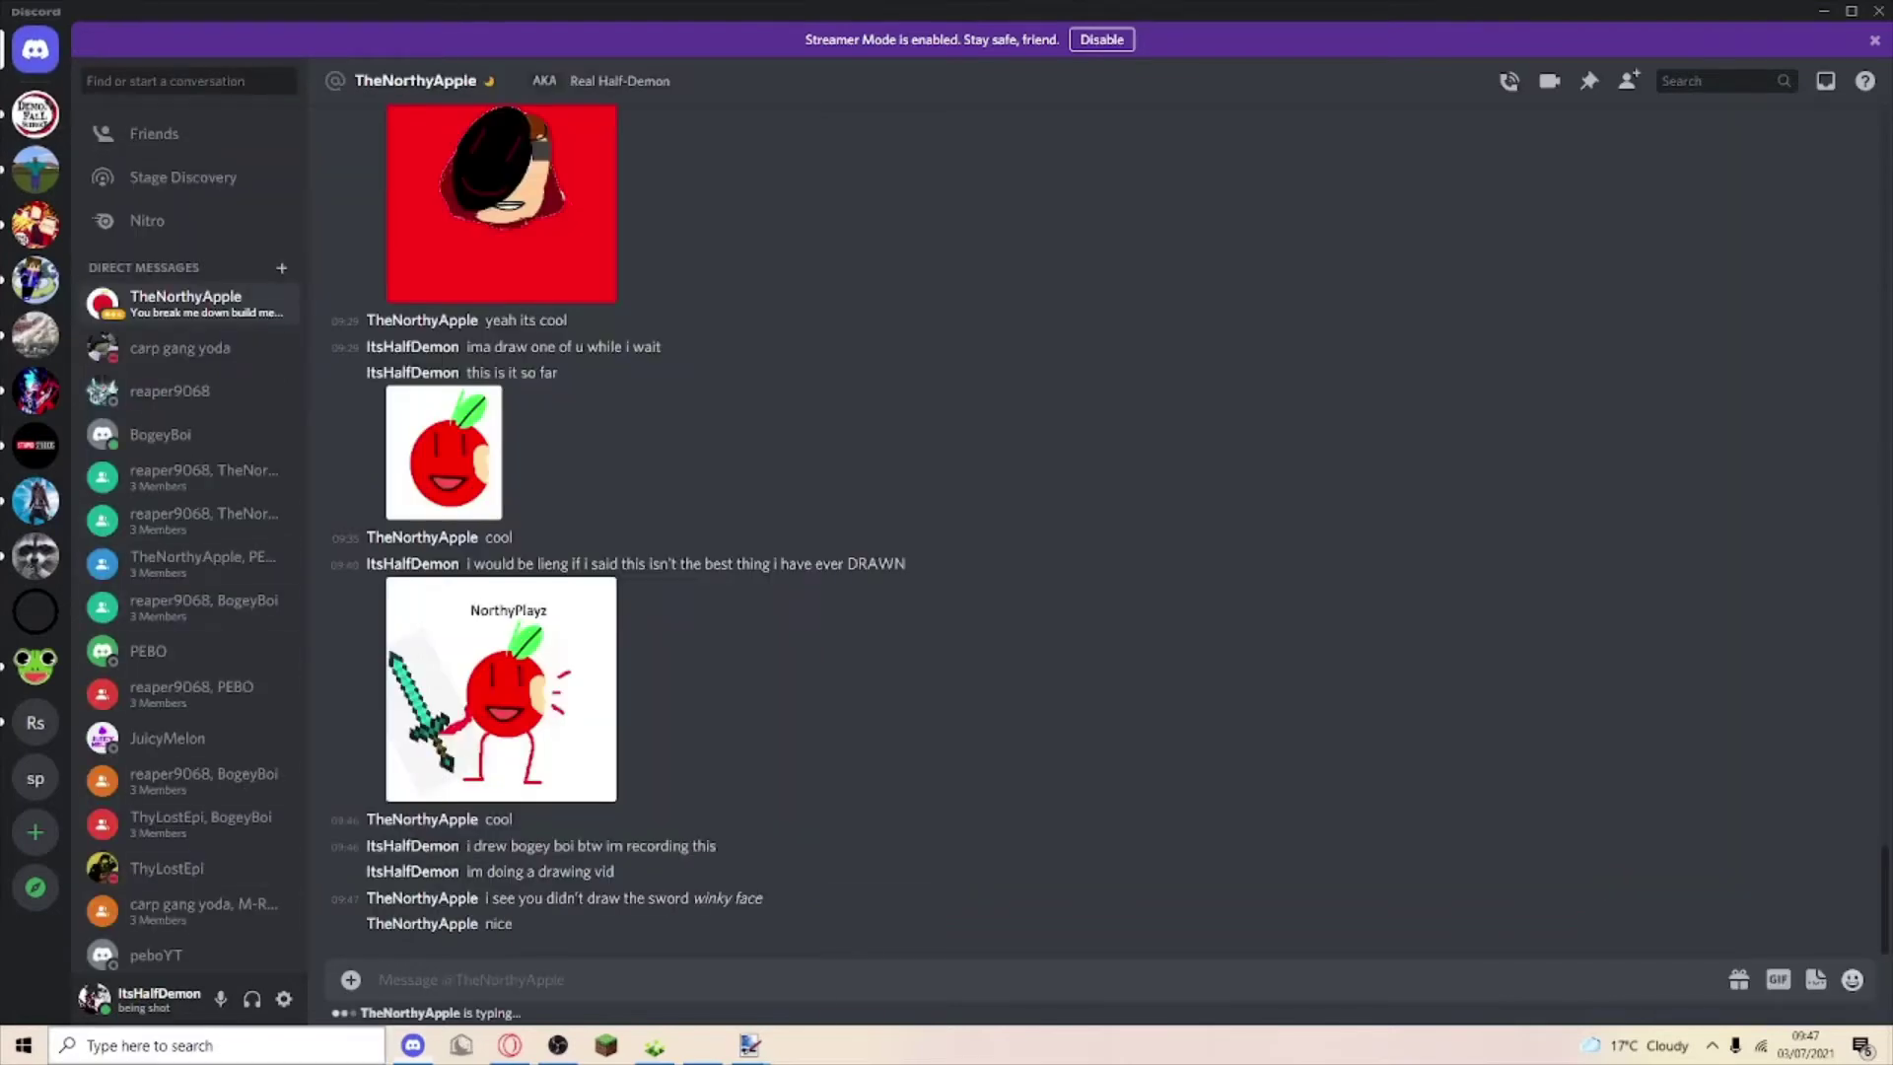
{"action": "left_click", "coordinate": [103, 1044]}
{"action": "left_click", "coordinate": [140, 540]}
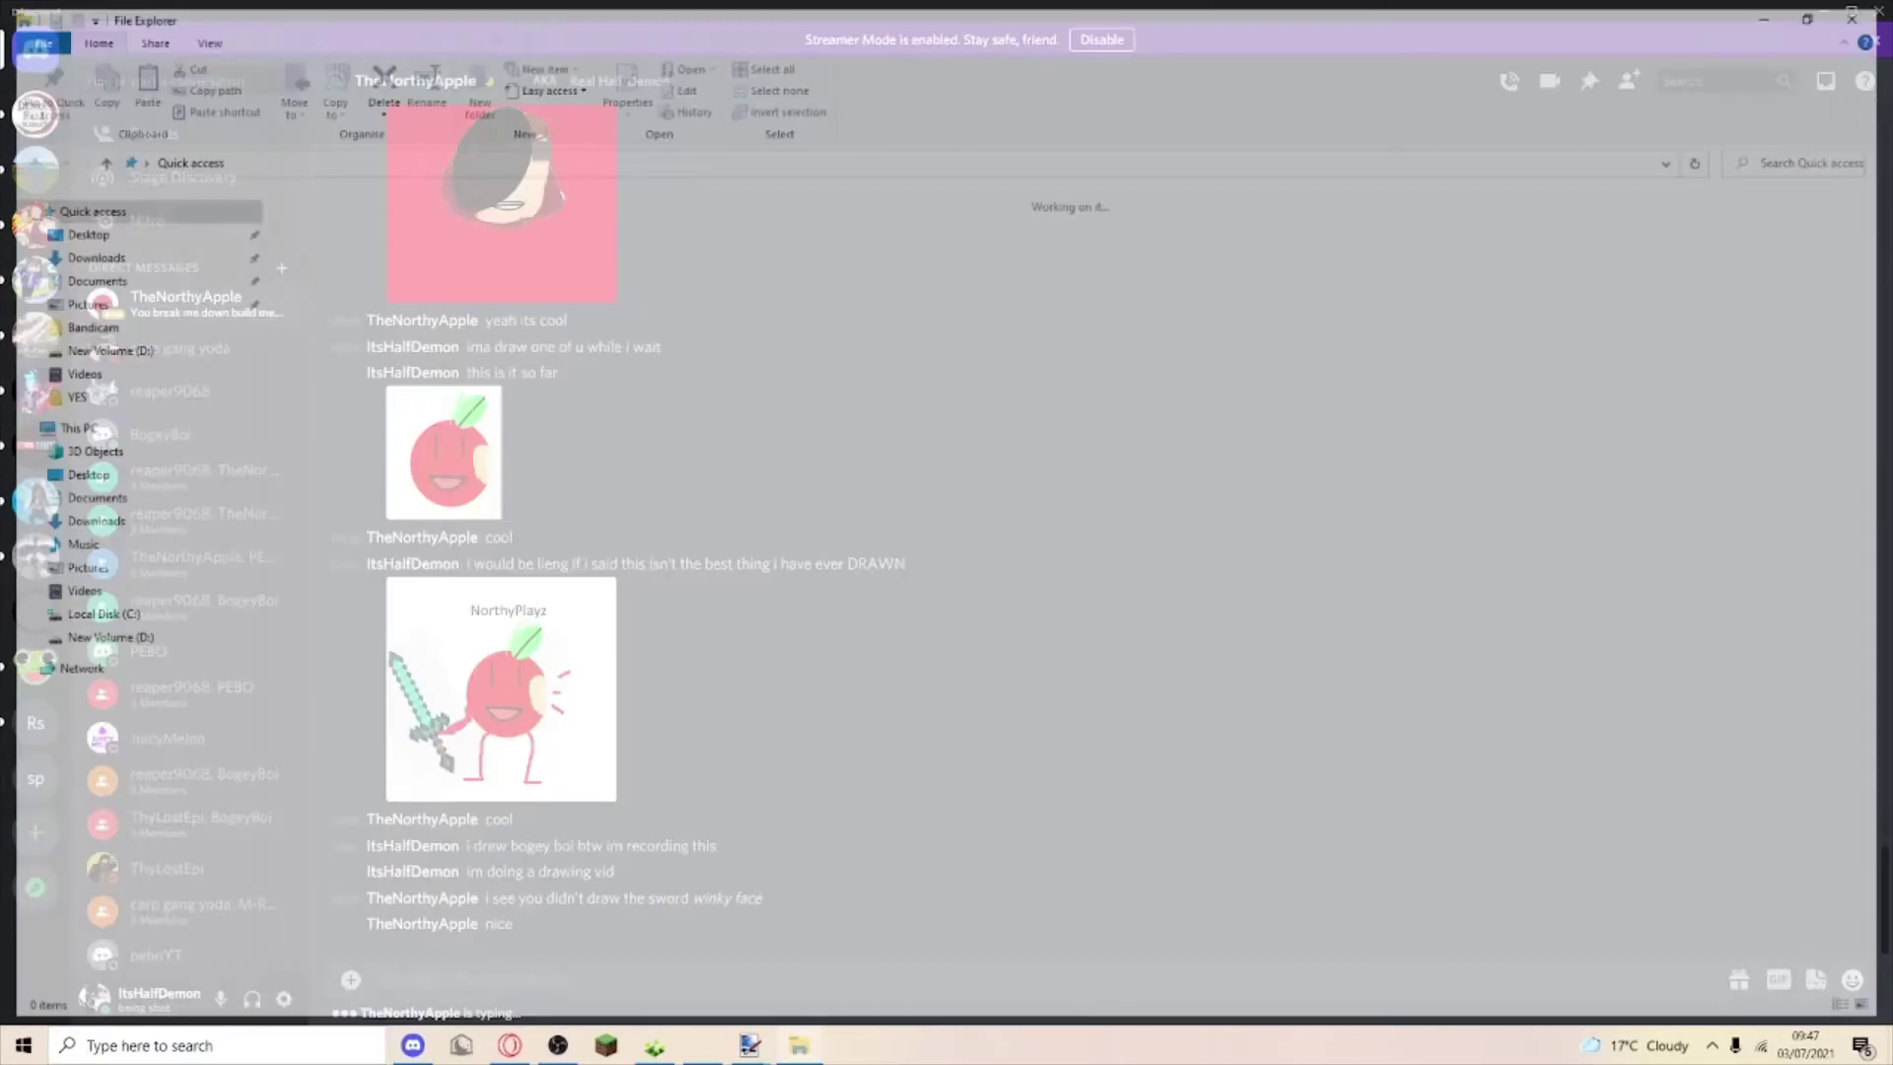
{"action": "mouse_move", "coordinate": [345, 400]}
{"action": "left_mouse_down"}
{"action": "mouse_move", "coordinate": [412, 1038]}
{"action": "mouse_move", "coordinate": [562, 821]}
{"action": "left_mouse_up"}
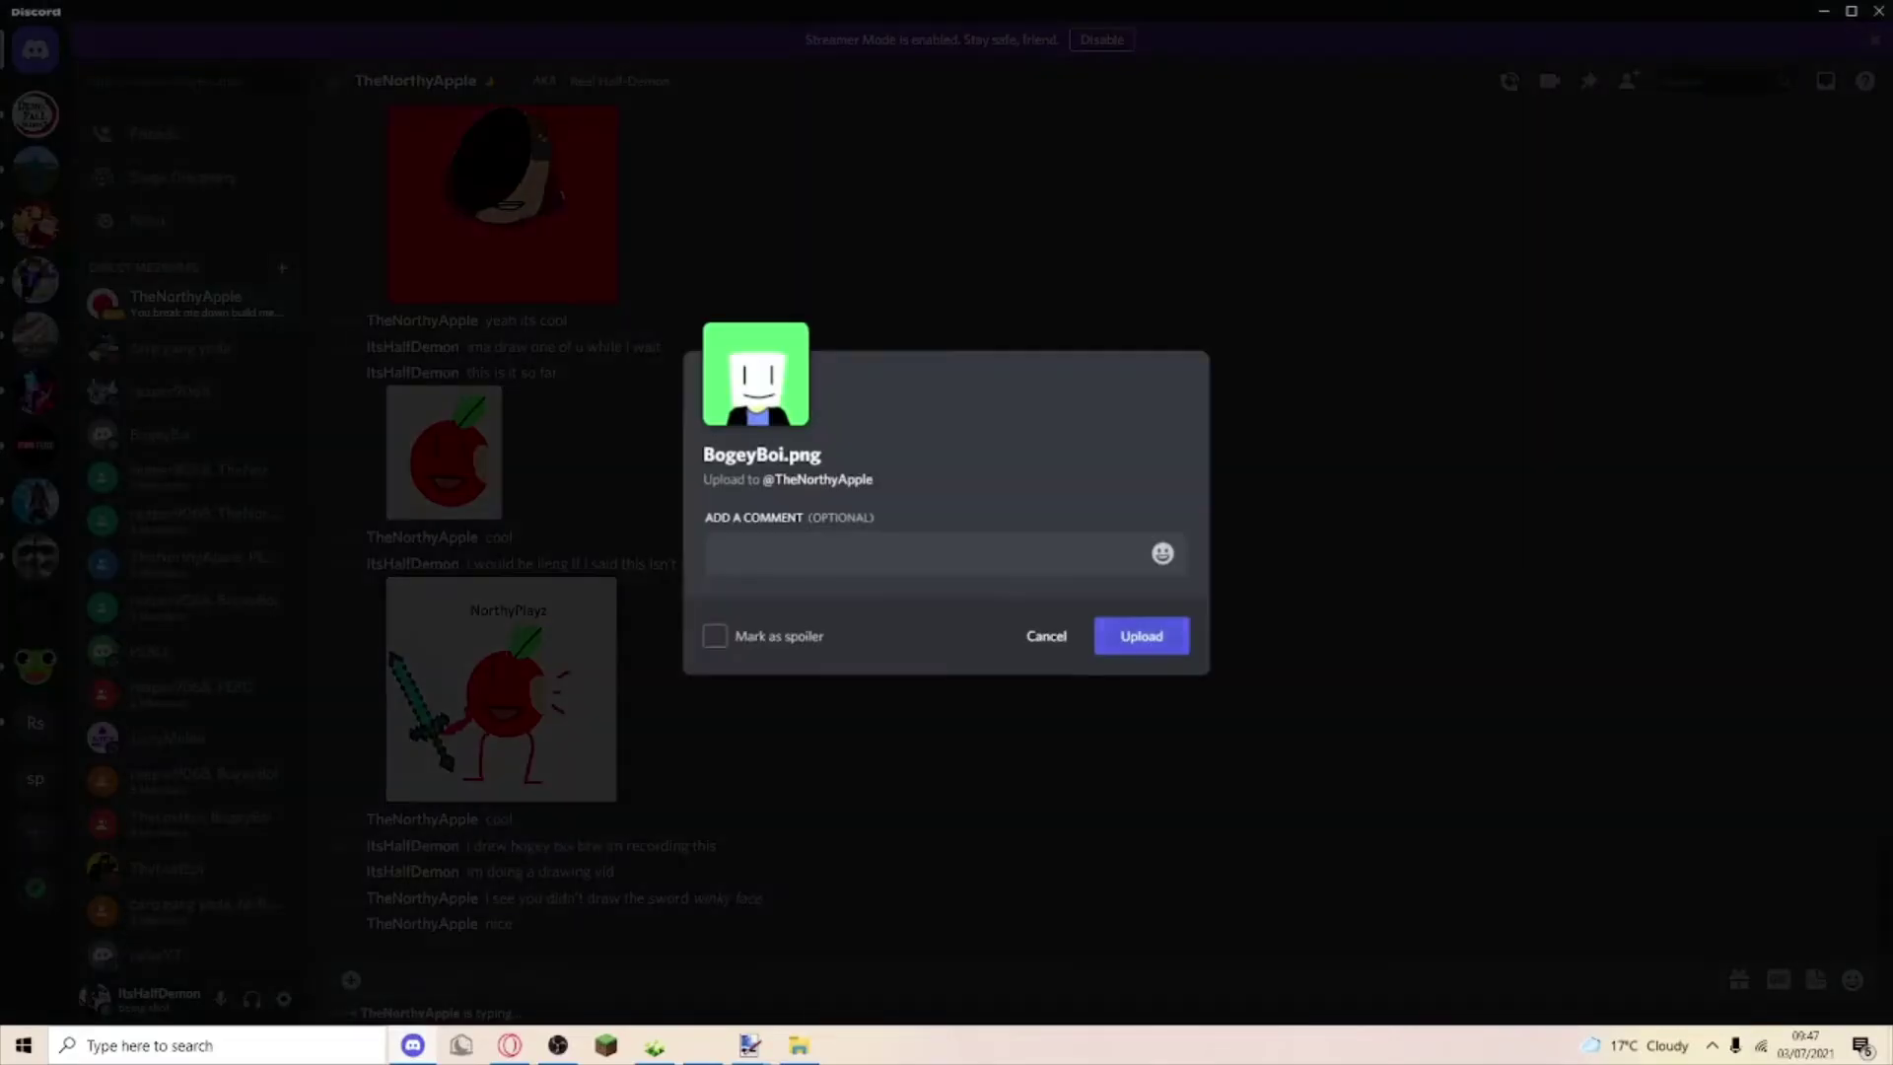
{"action": "key", "text": "Return"}
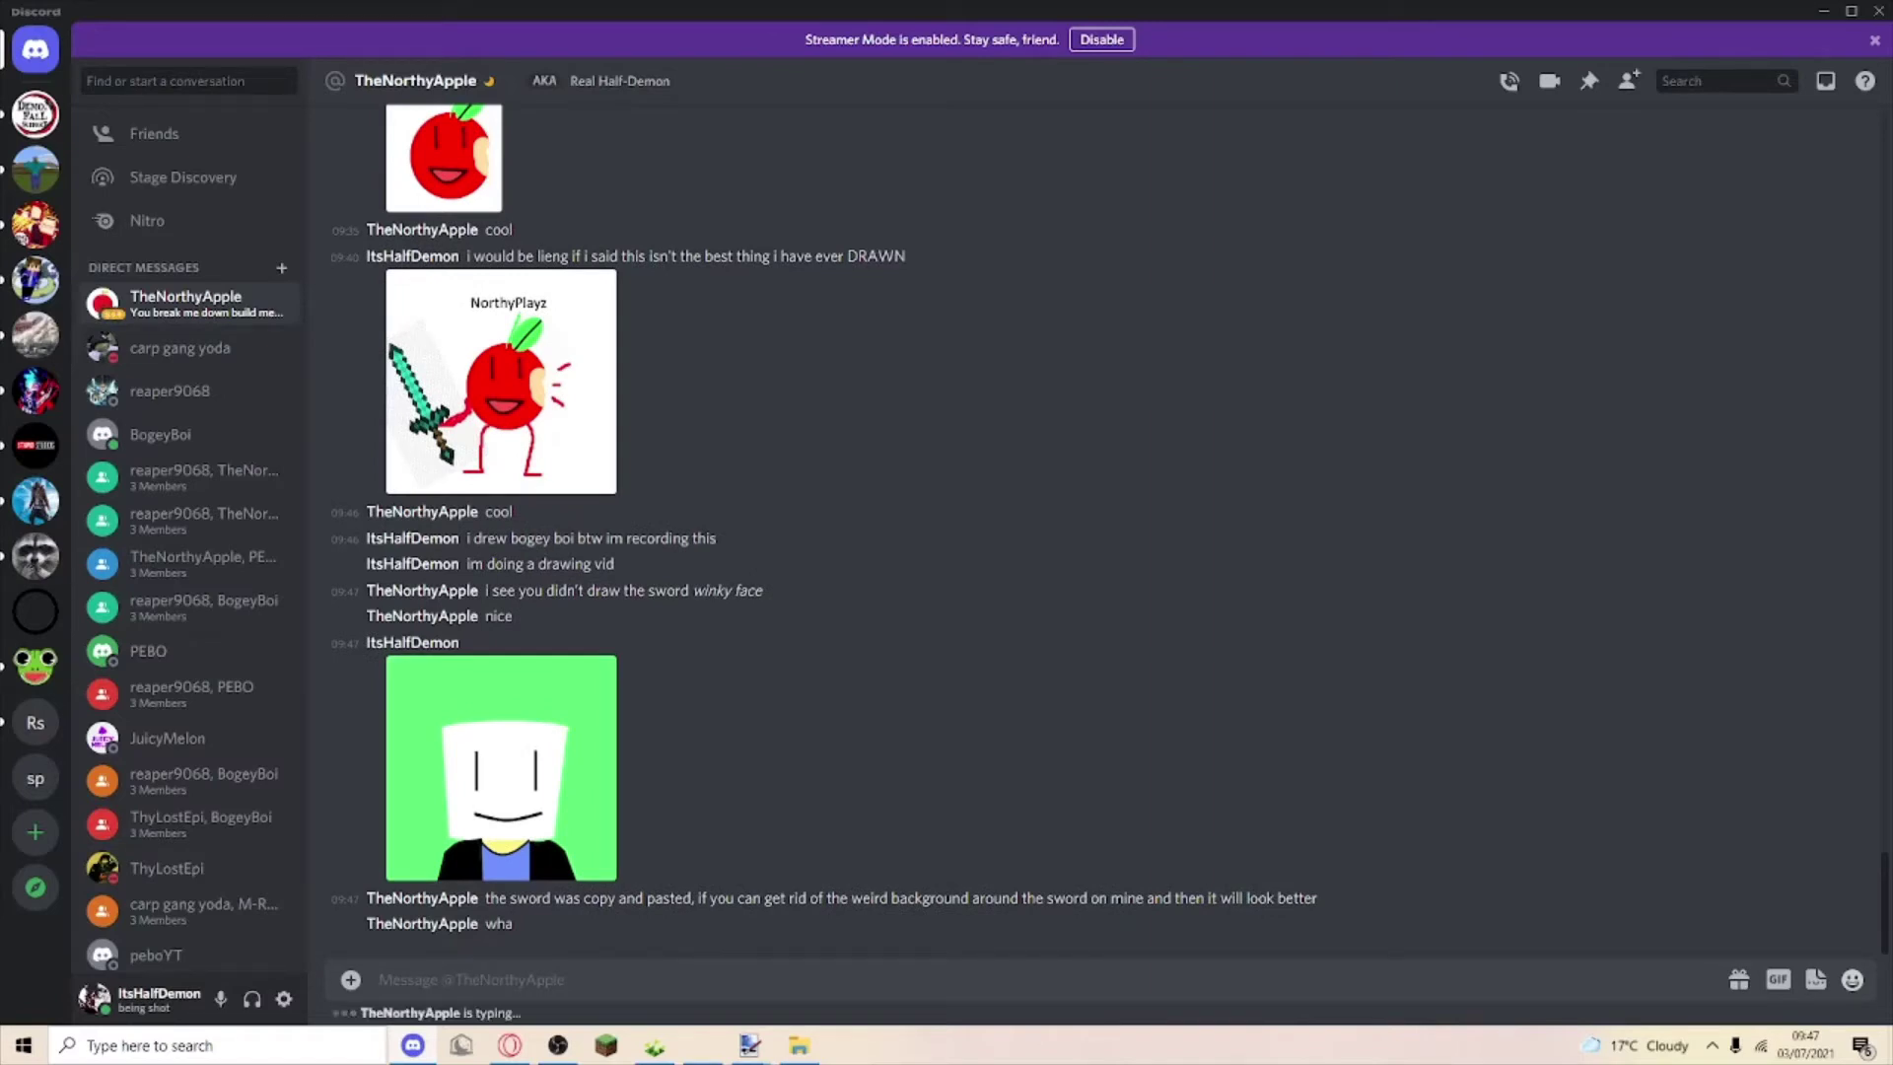
{"action": "type", "text": "its bog"}
{"action": "type", "text": "eyboi"}
Send three replies: who the drawing is, that it's his Roblox character, and that the videos draw YouTubers.
{"action": "key", "text": "Return"}
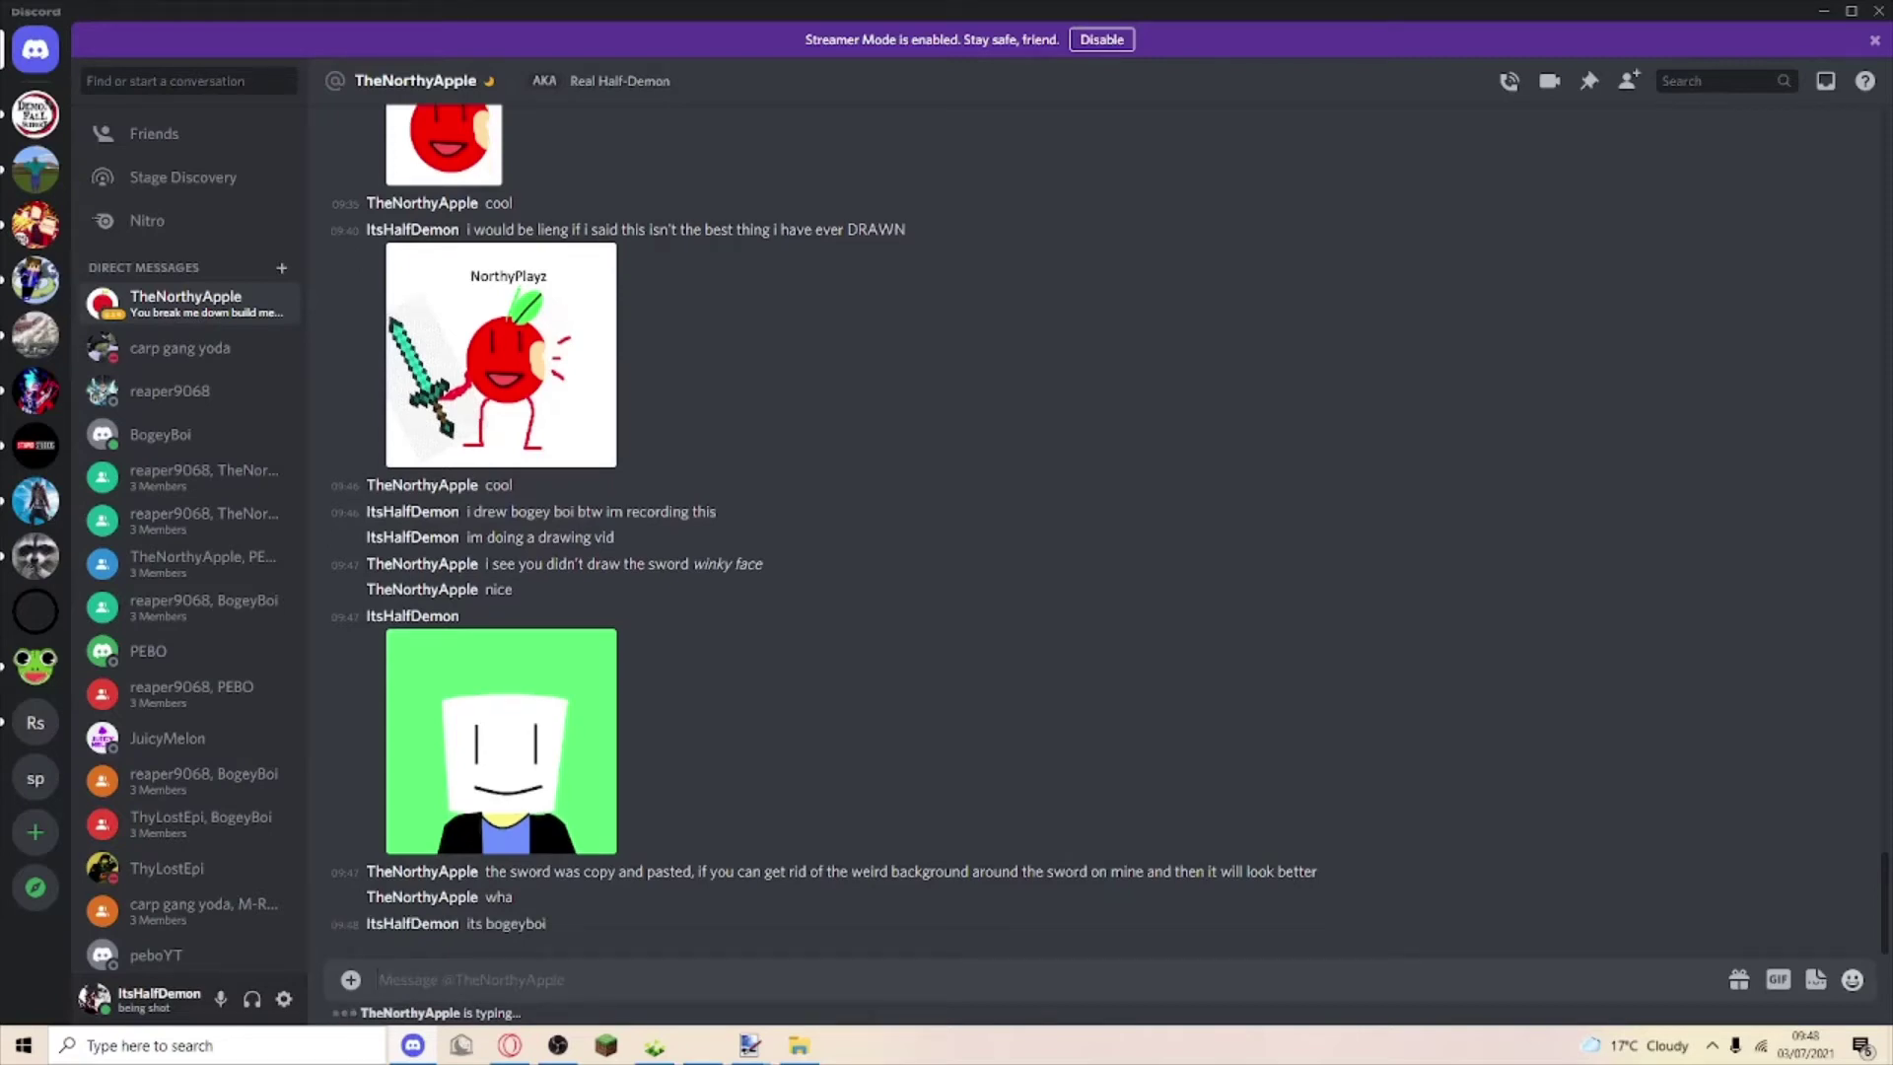
{"action": "type", "text": "his"}
{"action": "type", "text": " roblox"}
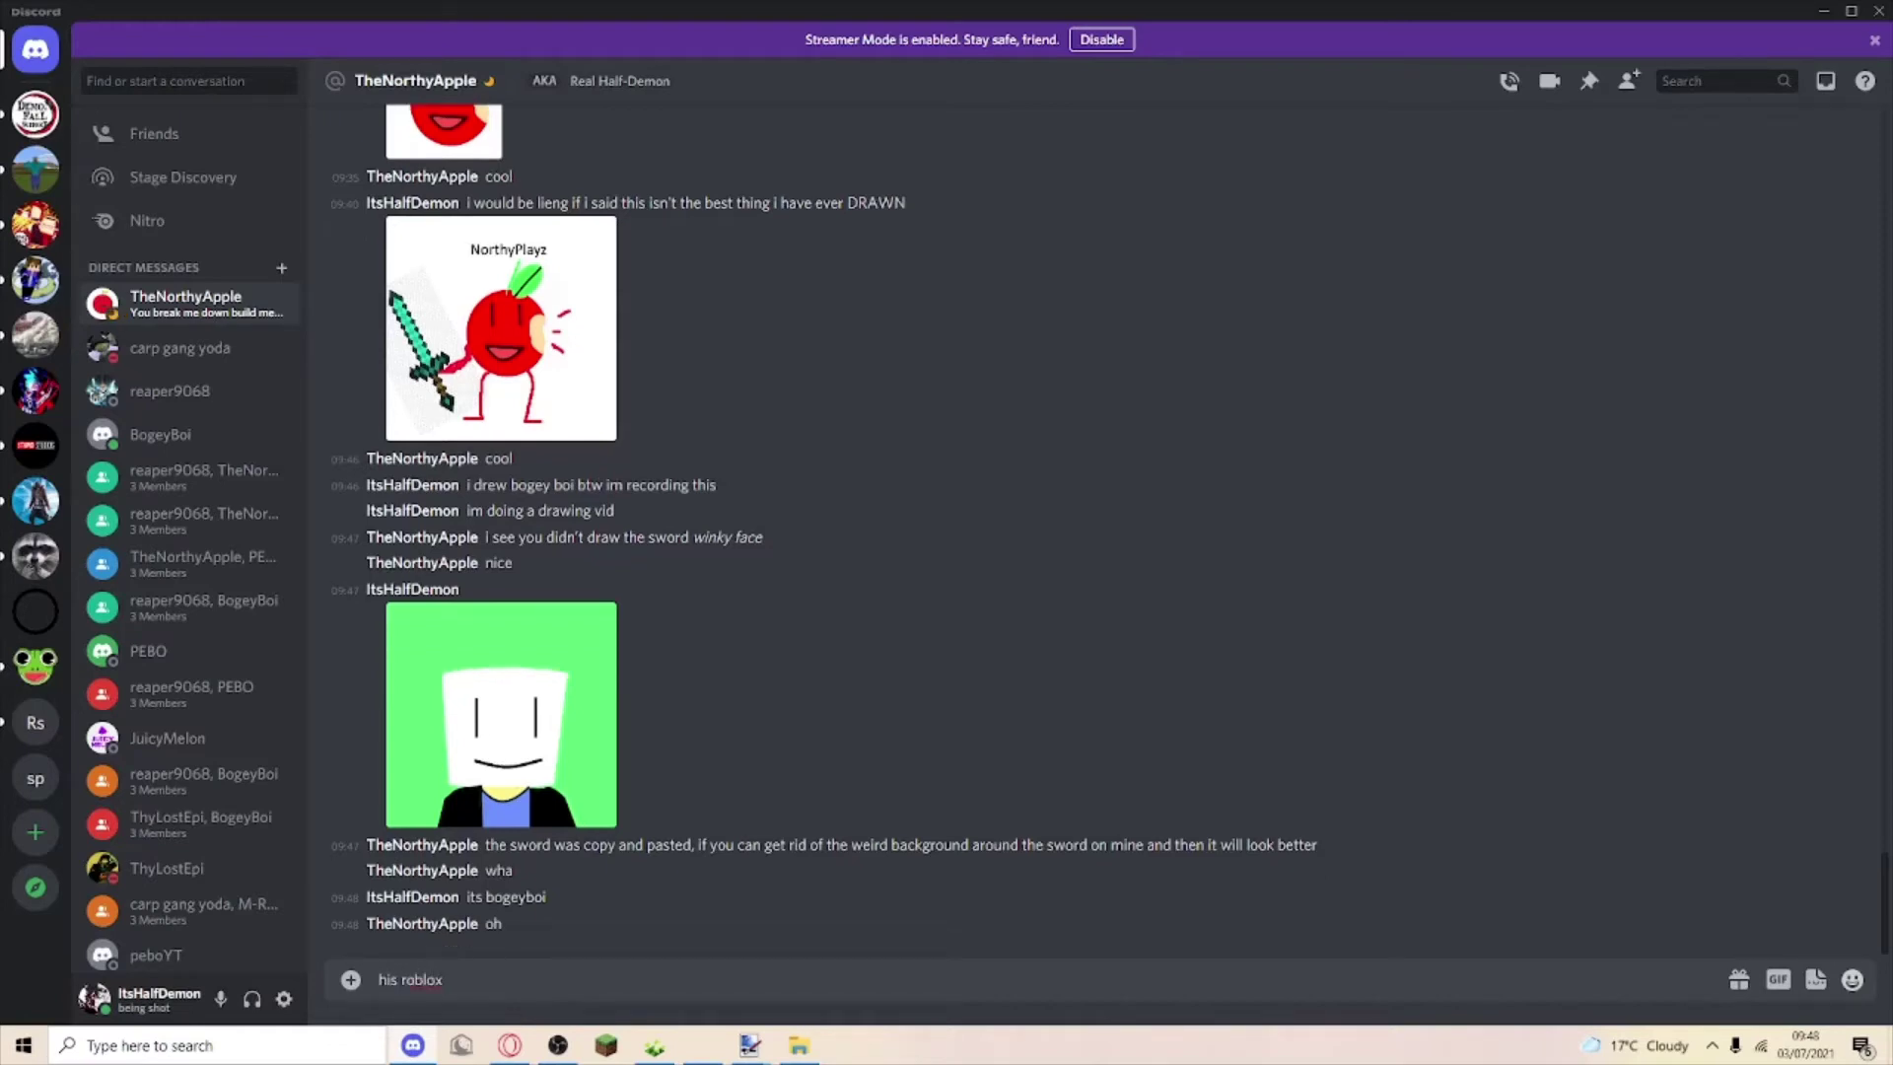
{"action": "type", "text": " chare"}
{"action": "type", "text": "cture"}
{"action": "key", "text": "Return"}
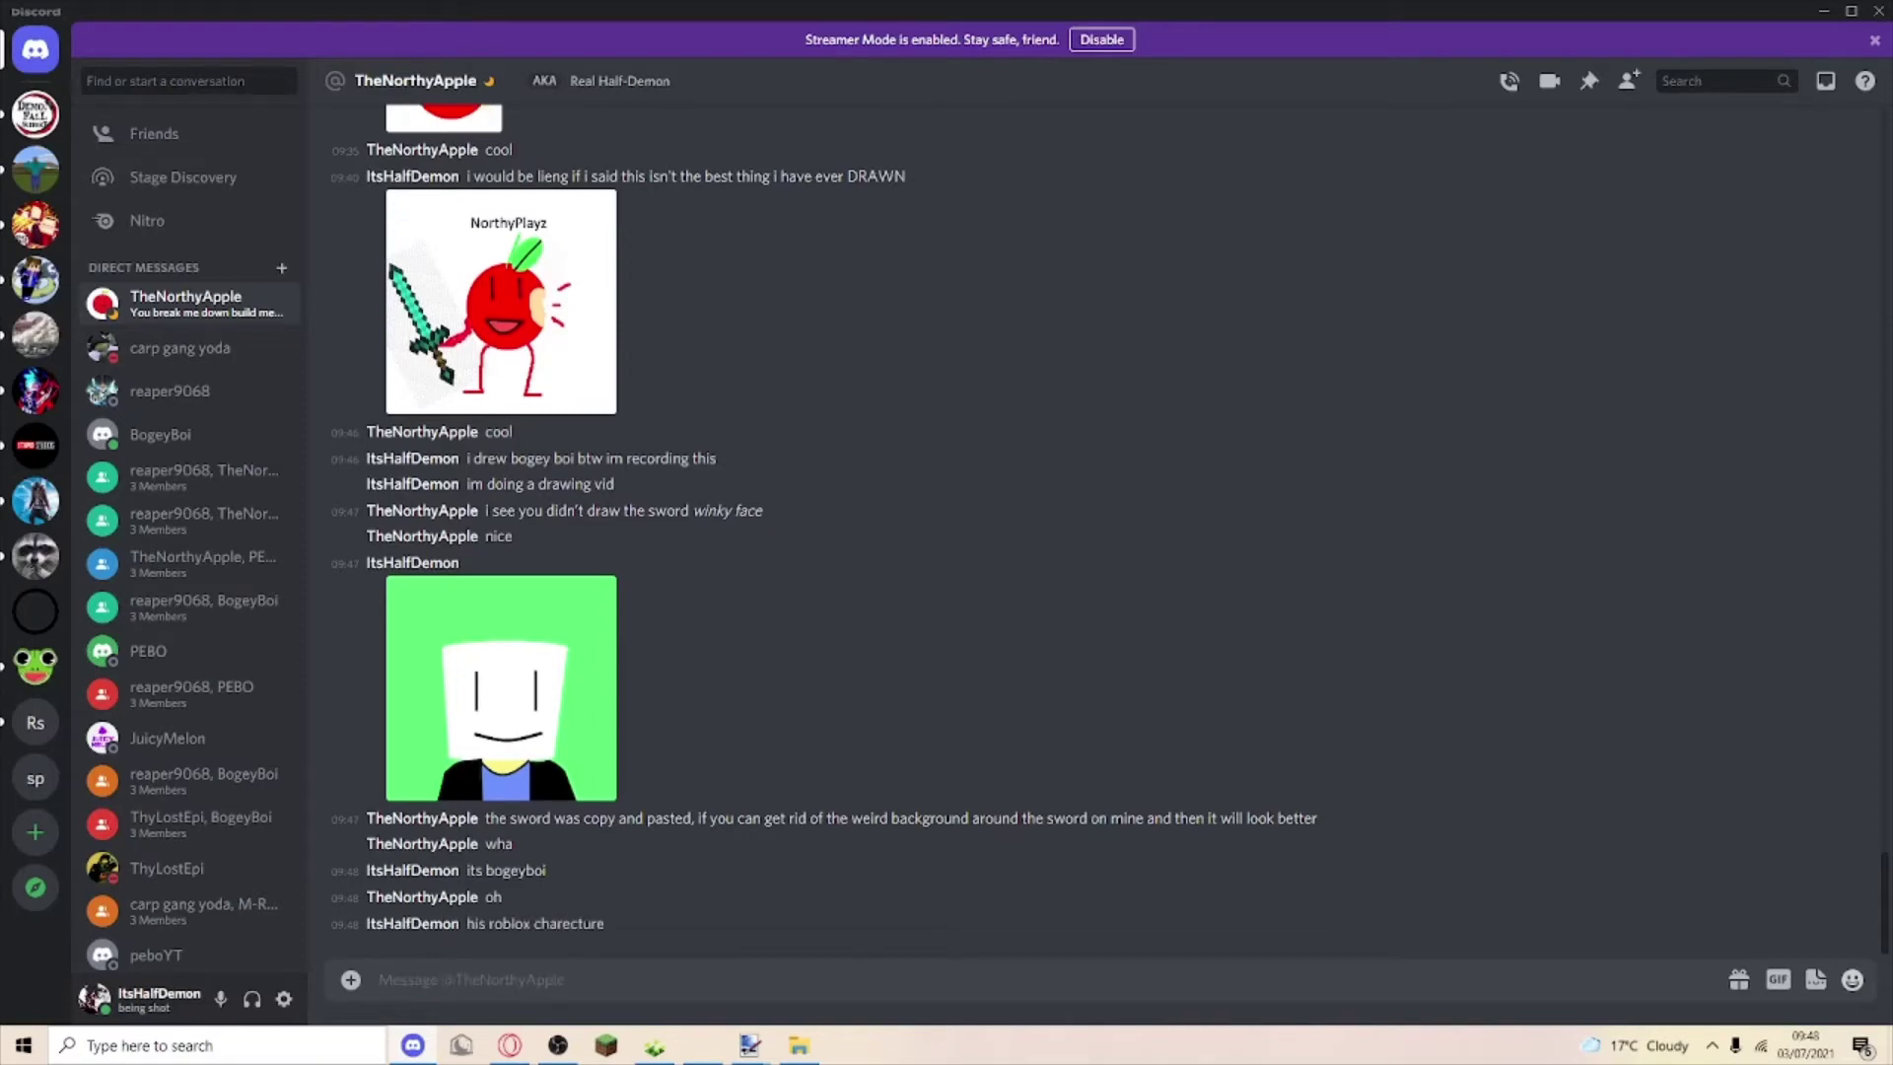
{"action": "type", "text": "my vids "}
{"action": "type", "text": "is draw"}
{"action": "type", "text": "ing youtube"}
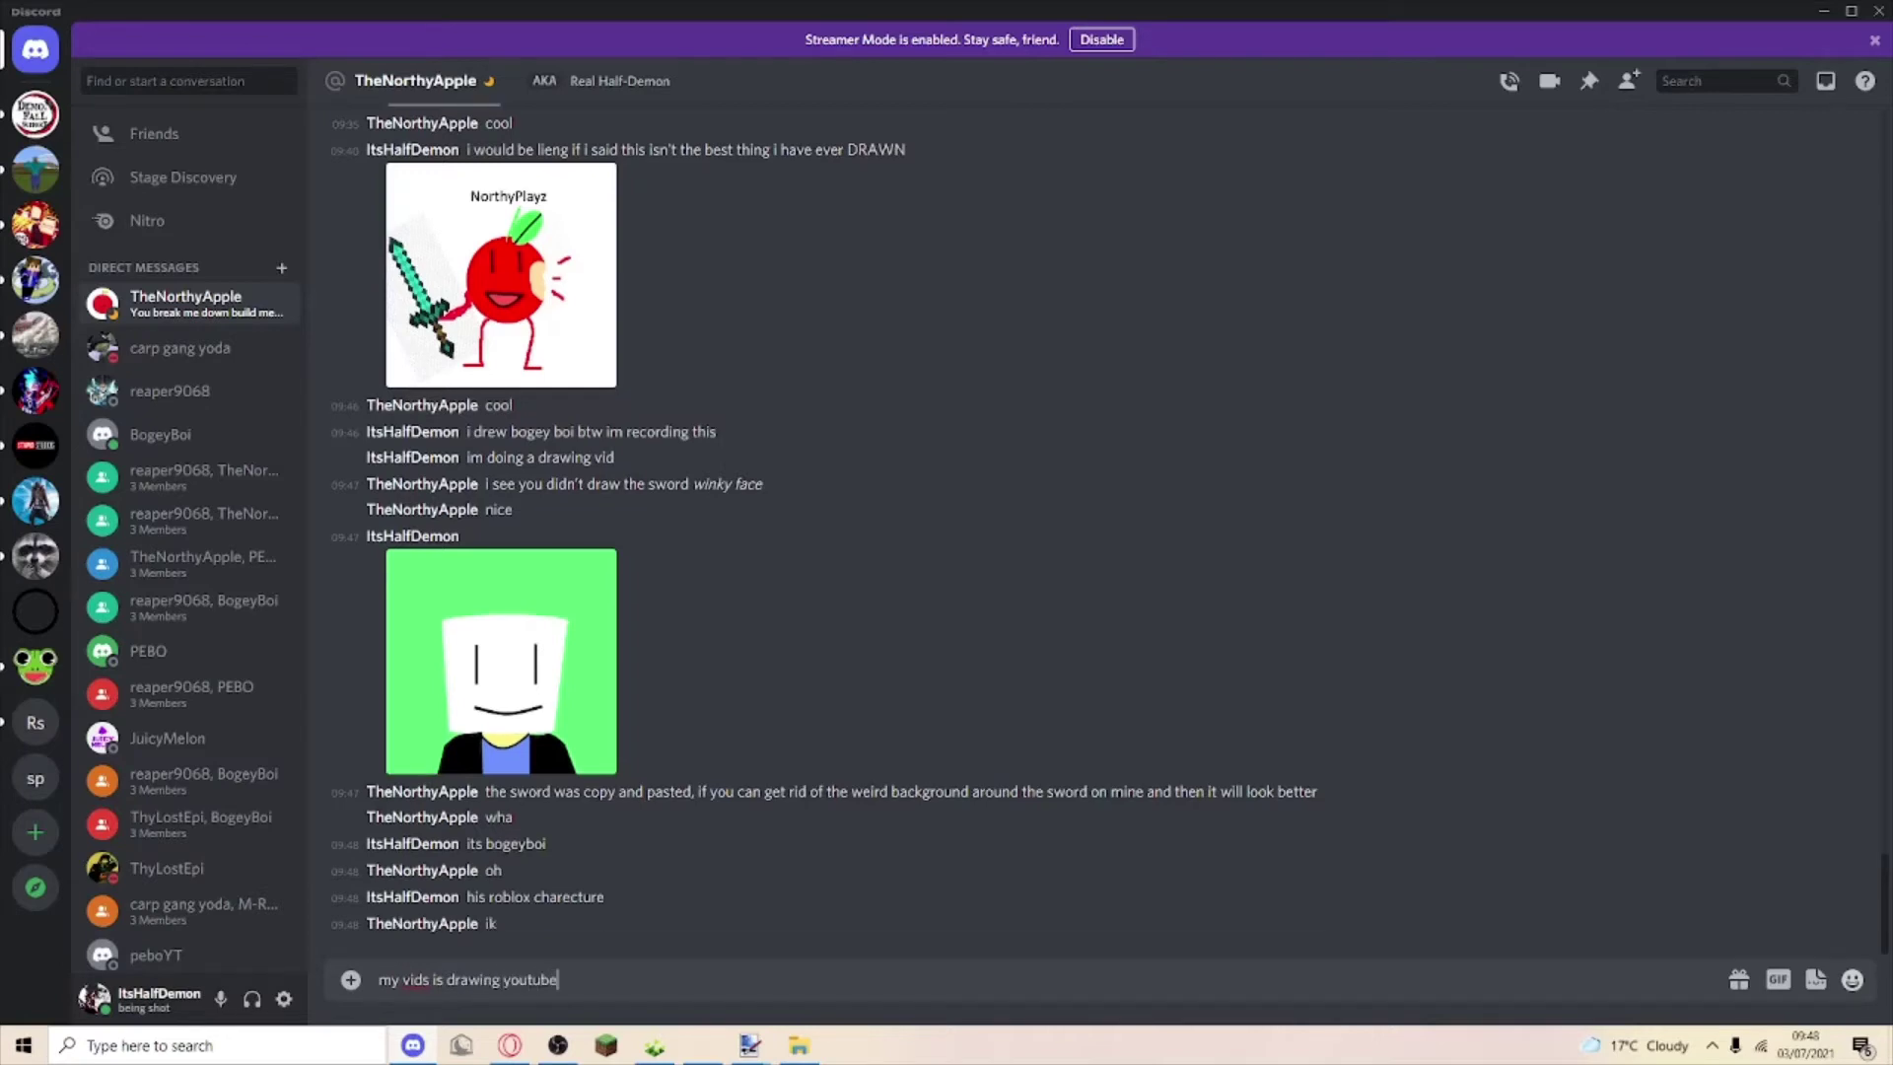
{"action": "type", "text": "rs"}
{"action": "key", "text": "Return"}
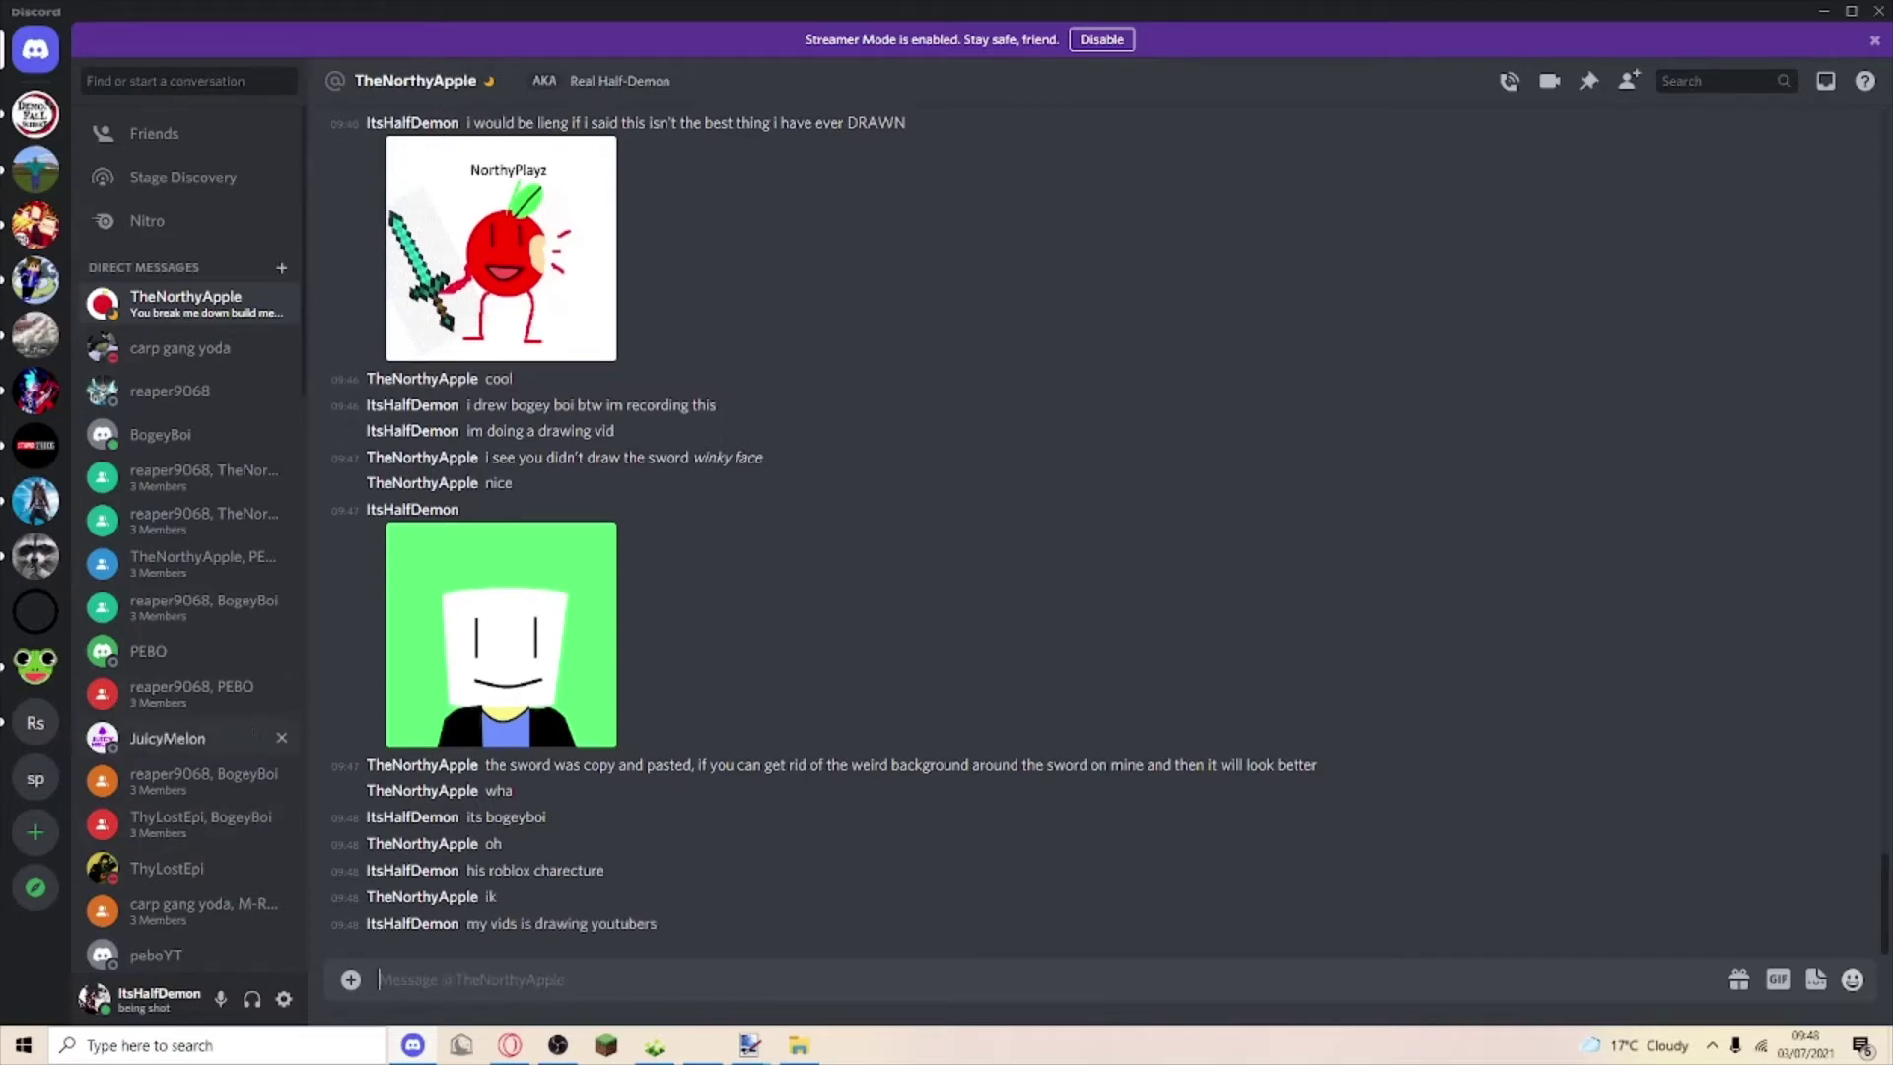
Post the BogeyBoi.png drawing in the other friend's direct conversation.
{"action": "left_click", "coordinate": [160, 433]}
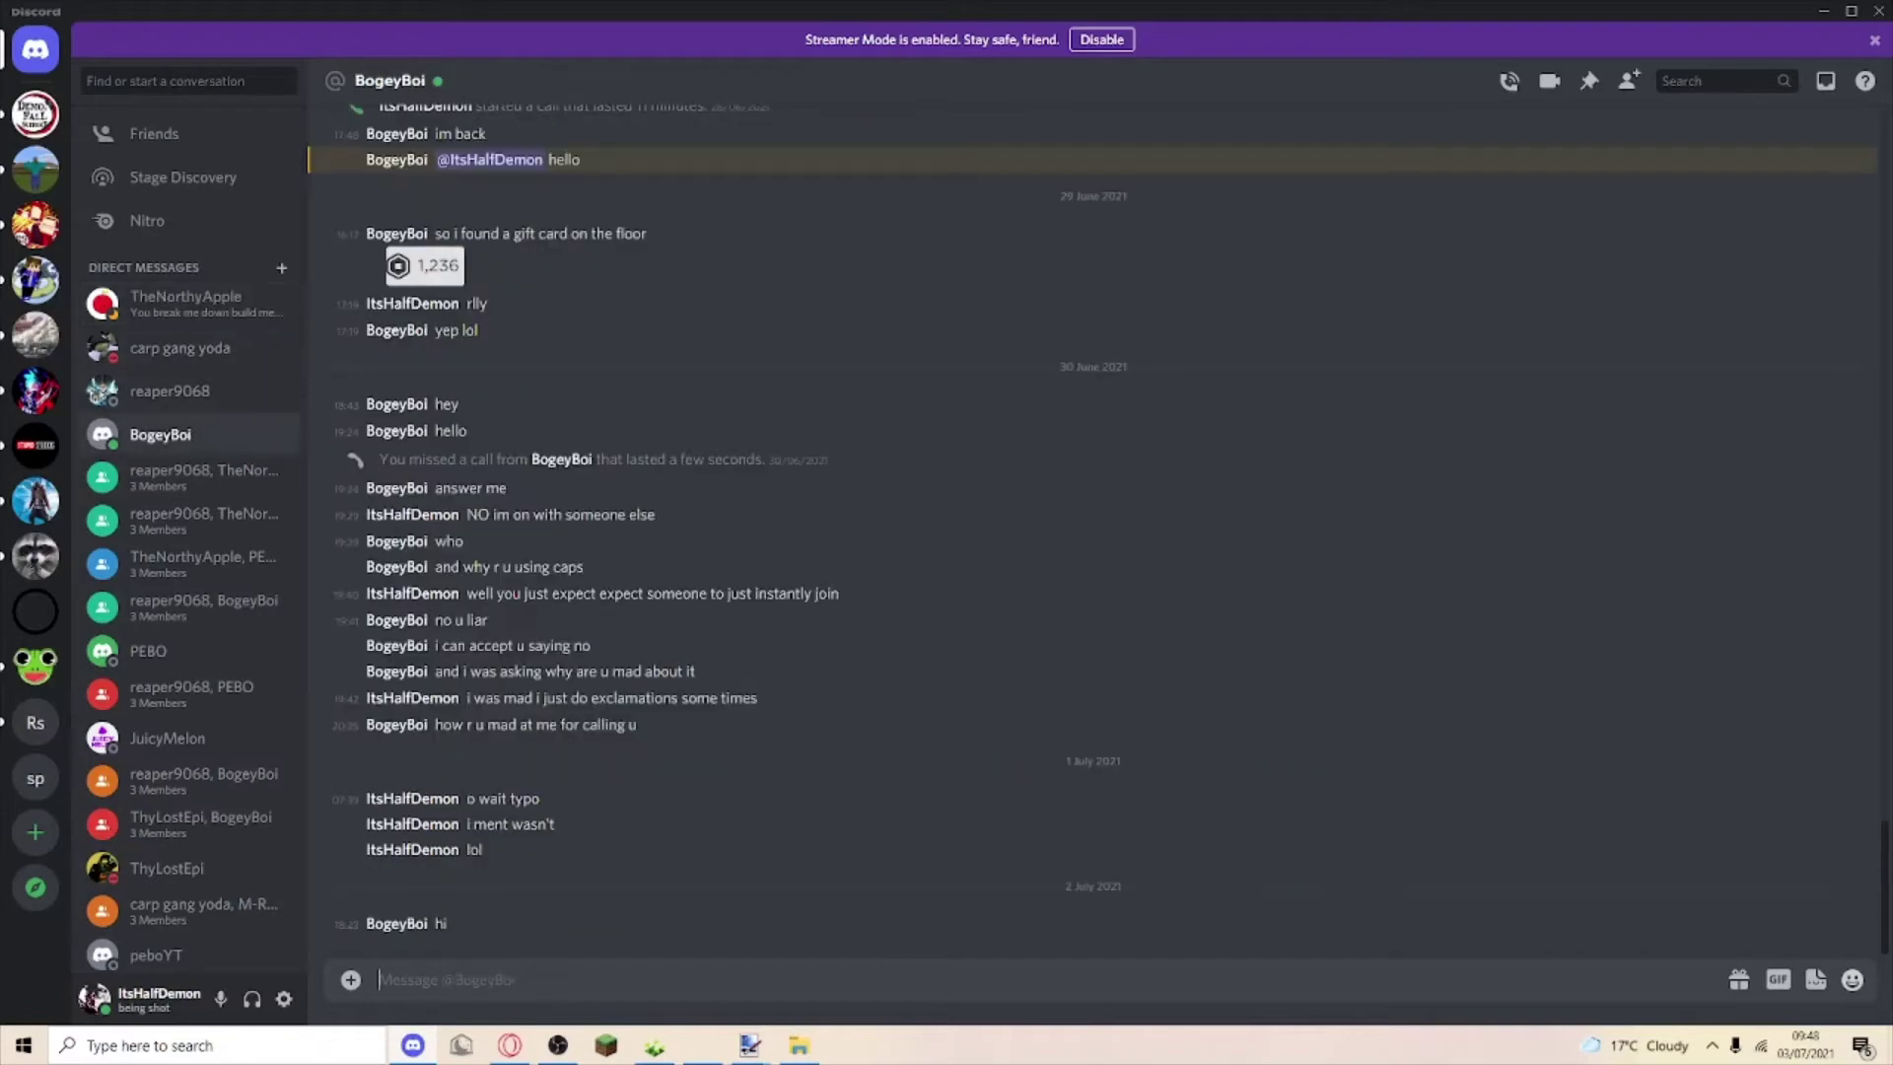
{"action": "key", "text": "alt+Tab"}
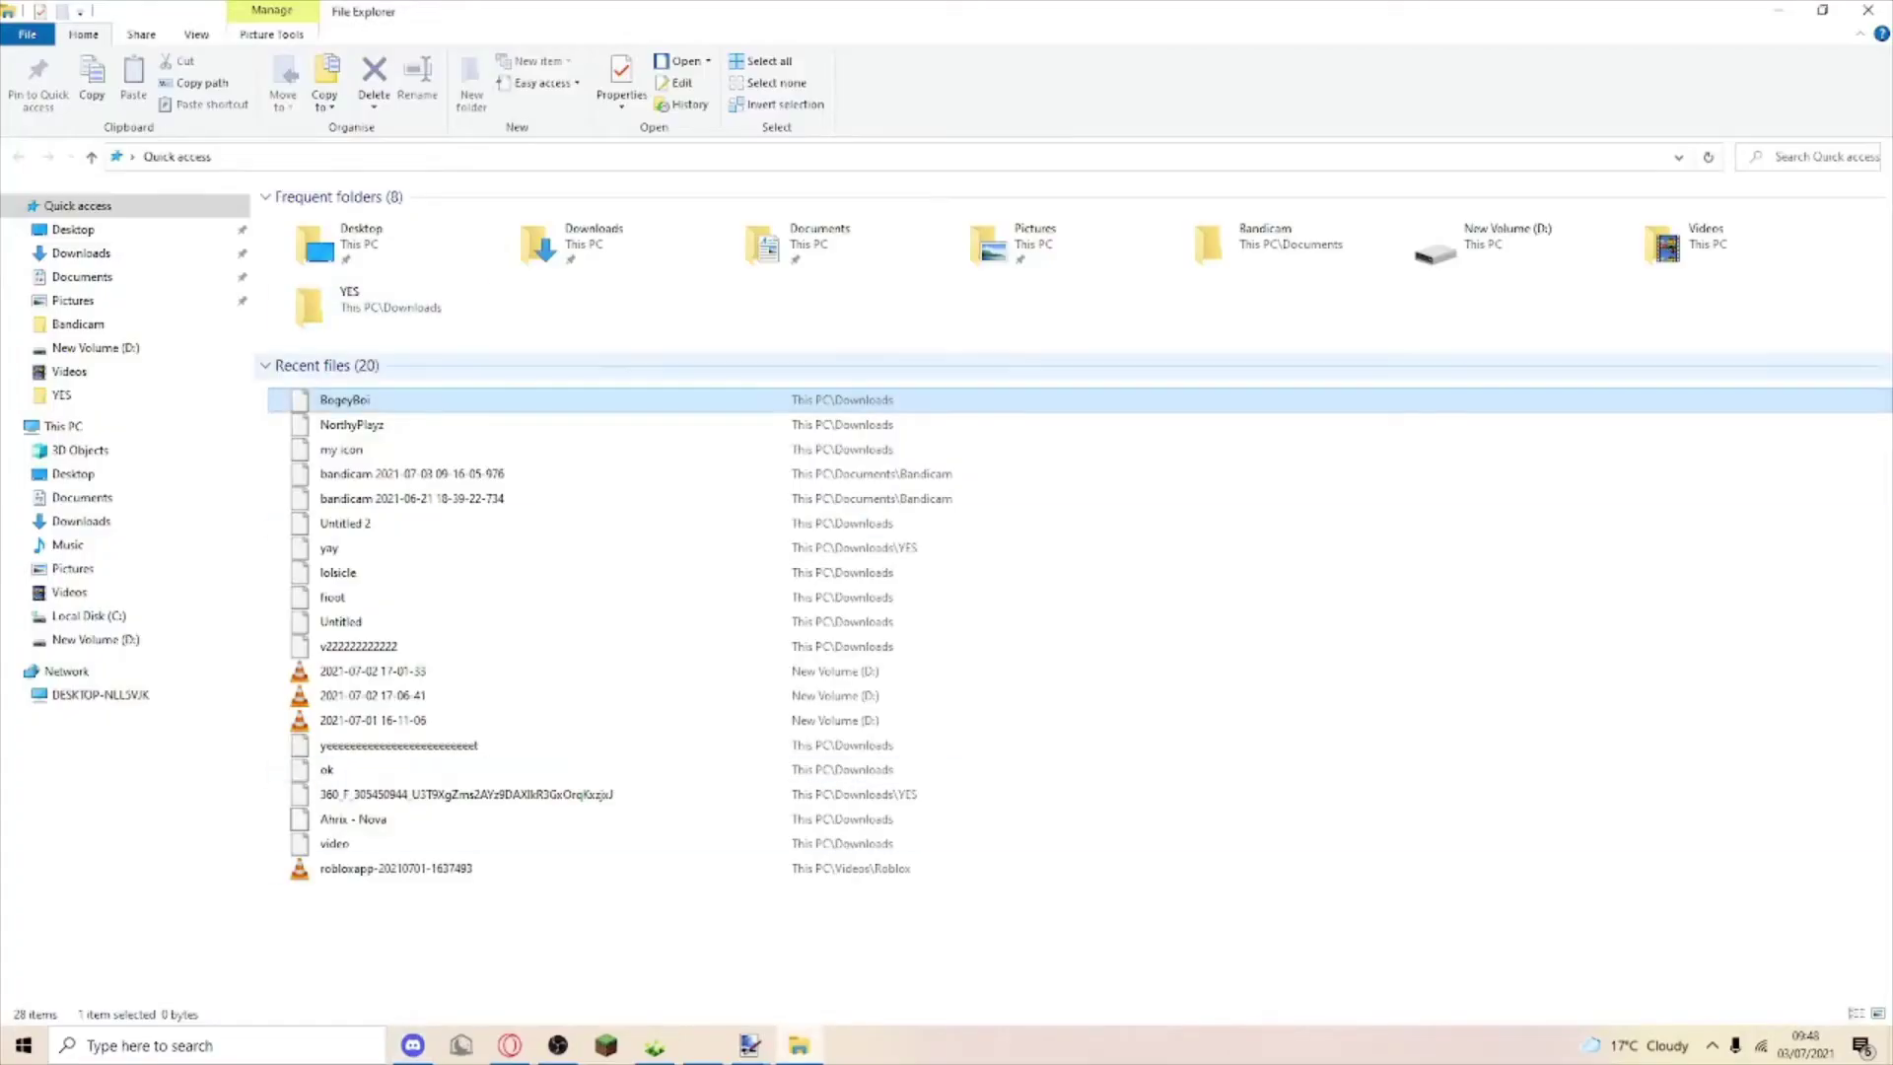
{"action": "mouse_move", "coordinate": [345, 399]}
{"action": "left_mouse_down"}
{"action": "mouse_move", "coordinate": [381, 974]}
{"action": "mouse_move", "coordinate": [562, 873]}
{"action": "left_mouse_up"}
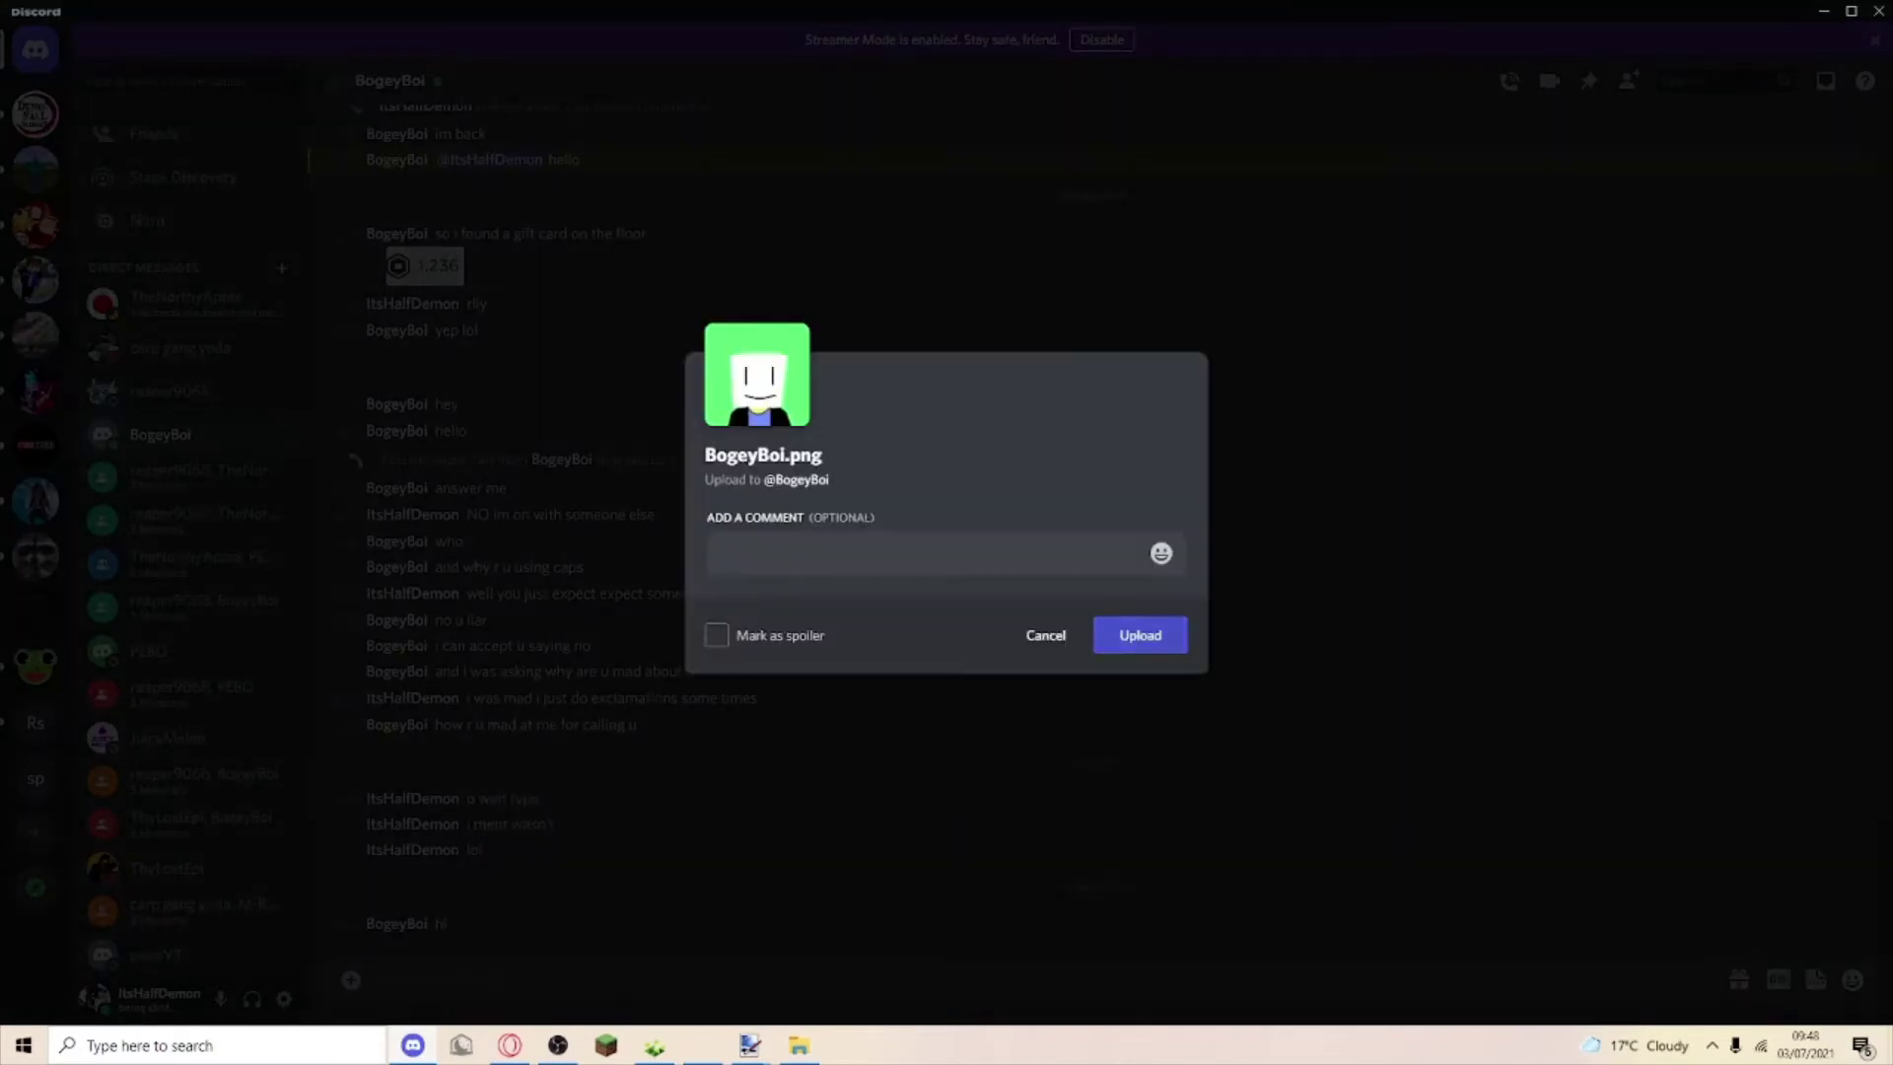
{"action": "left_click", "coordinate": [1139, 635]}
{"action": "type", "text": "bt"}
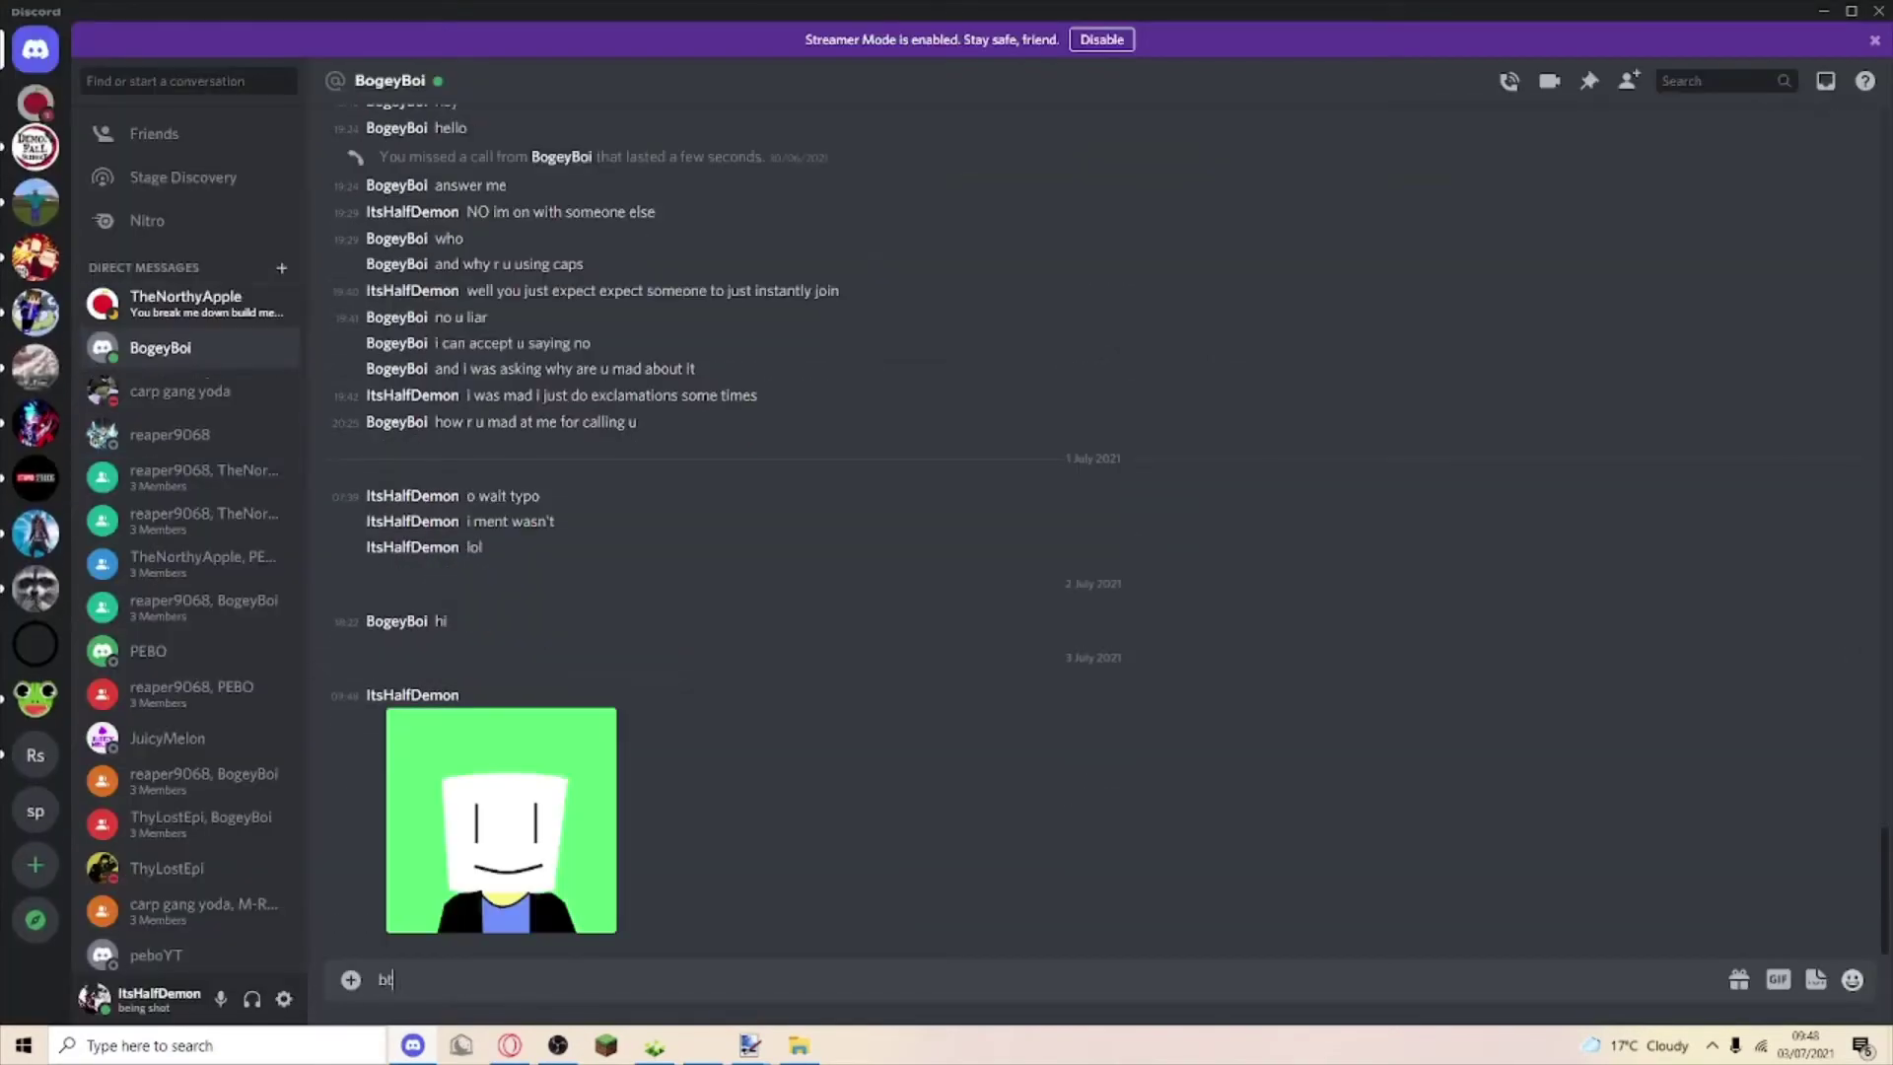
{"action": "type", "text": "w im reco"}
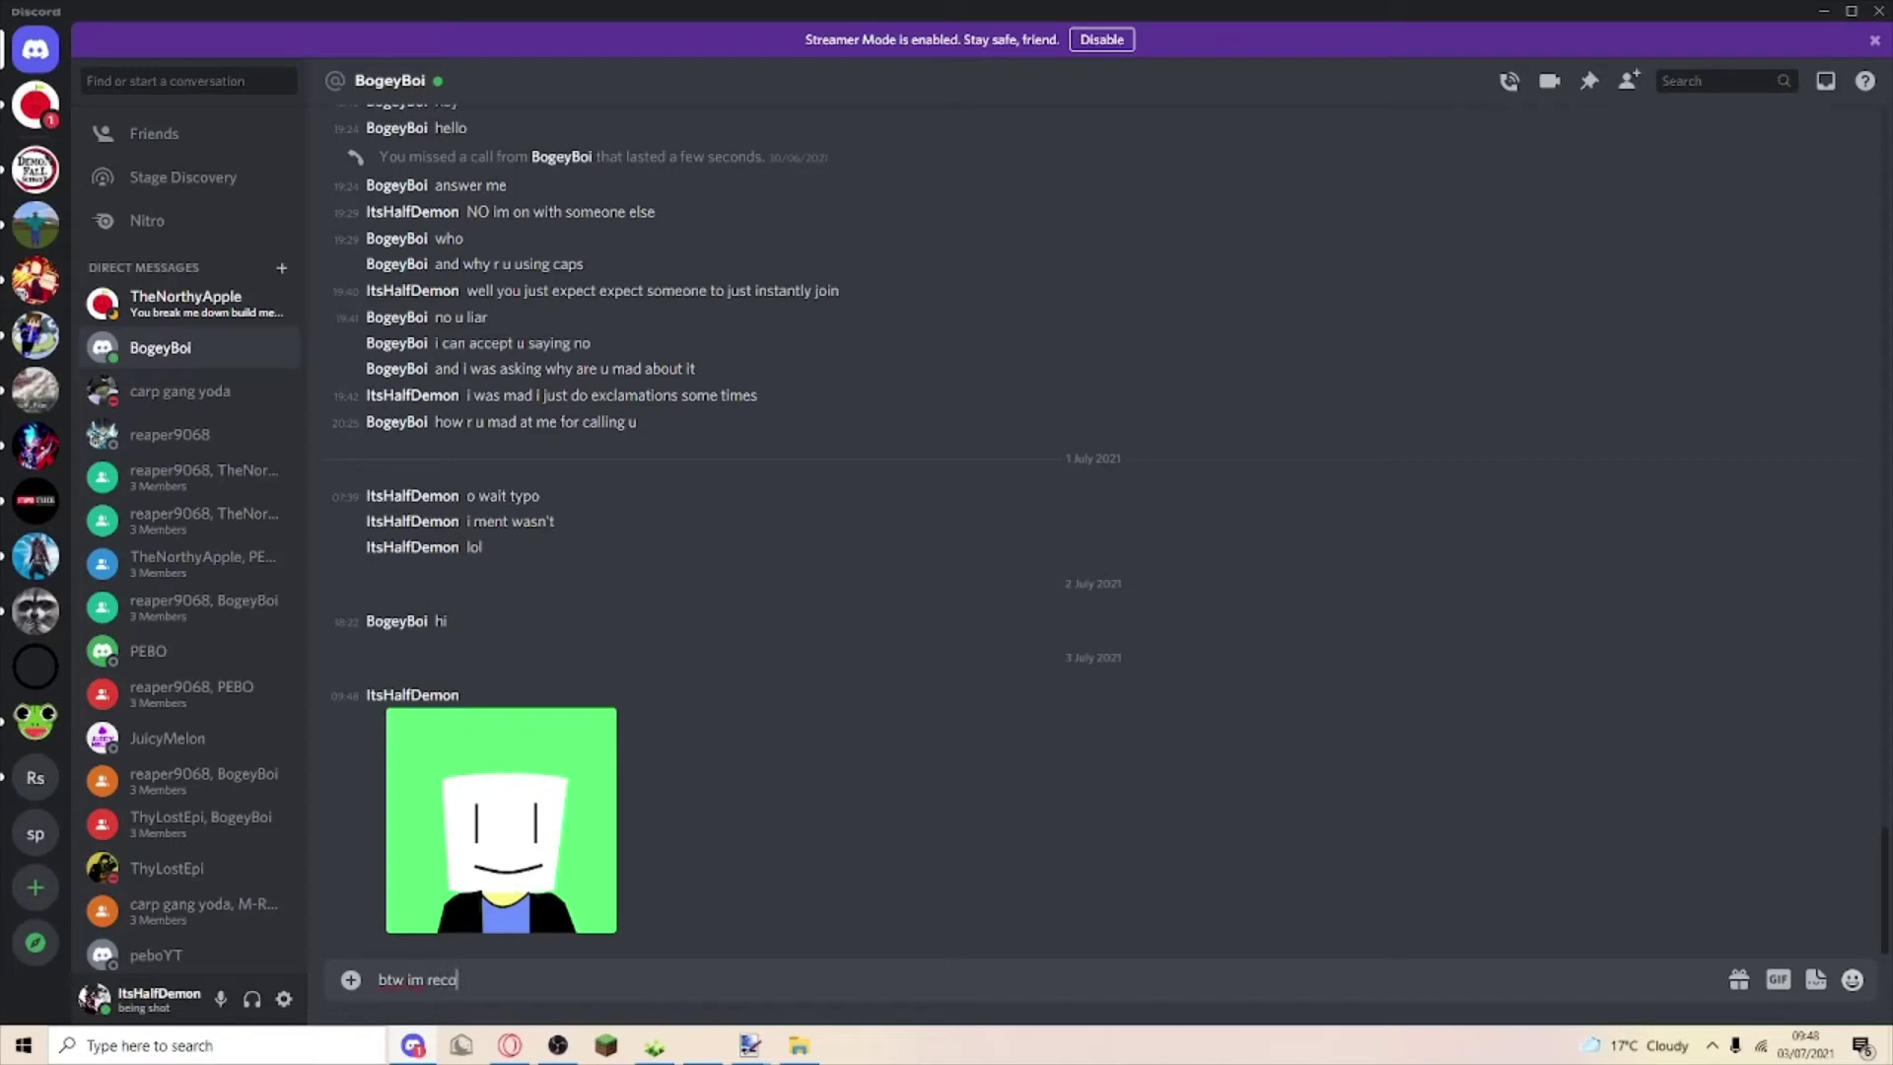
{"action": "type", "text": "ng"}
Send messages about the paint.net video, saying 'its u' and that his reaction is being recorded.
{"action": "key", "text": "Return"}
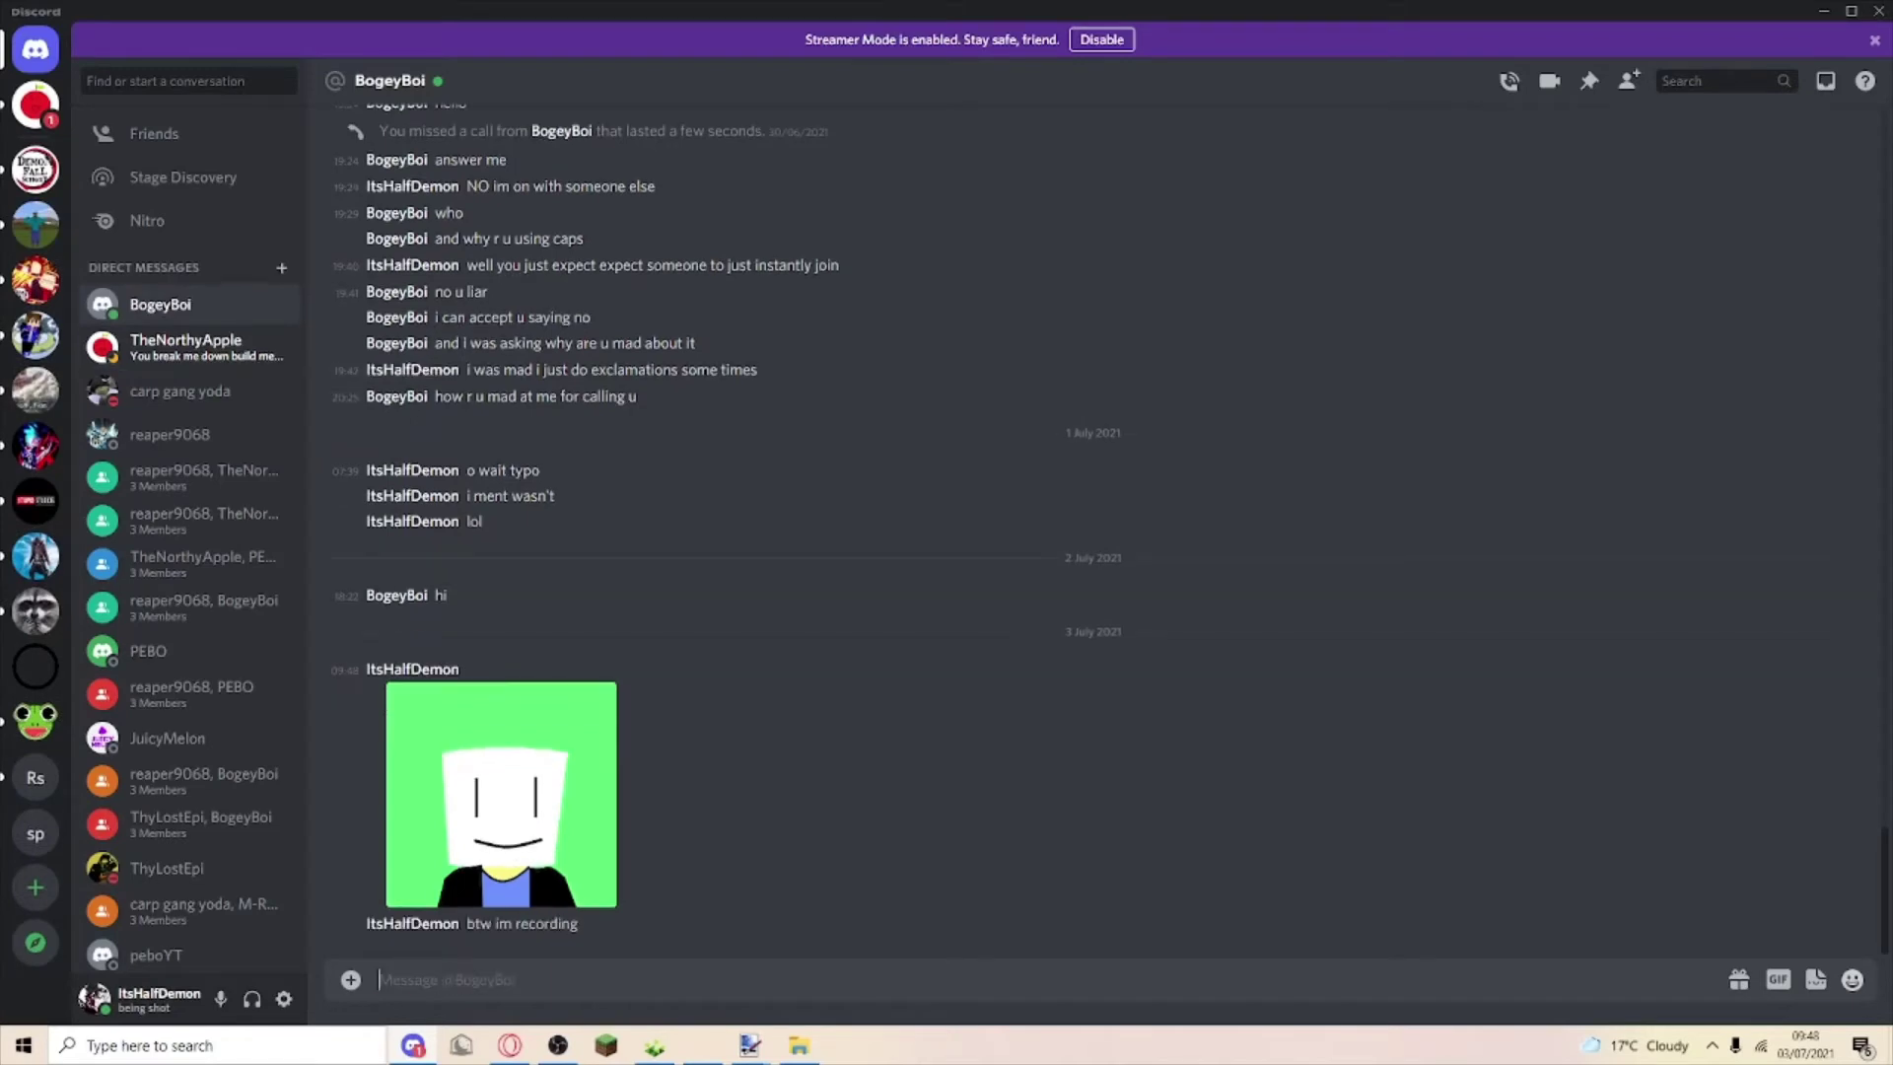
{"action": "left_click", "coordinate": [222, 350]}
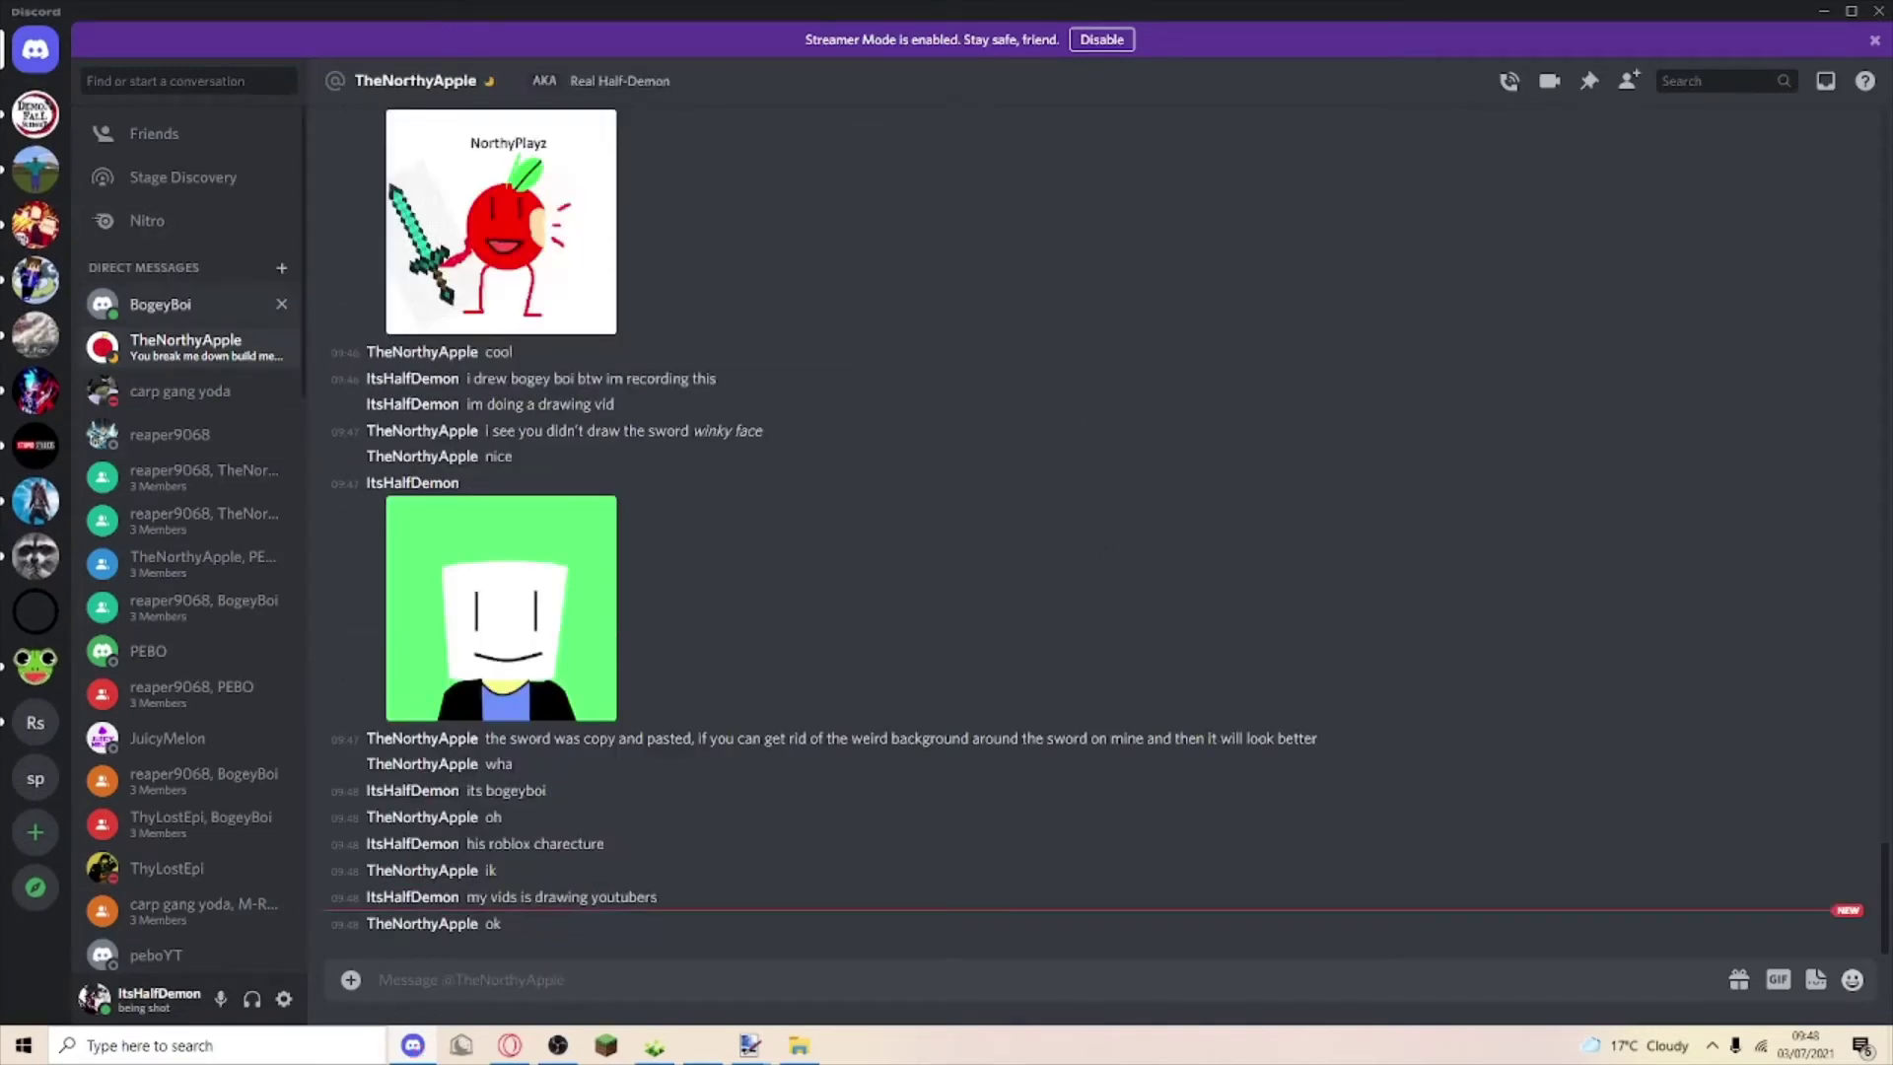
{"action": "left_click", "coordinate": [163, 303]}
{"action": "type", "text": "a vi"}
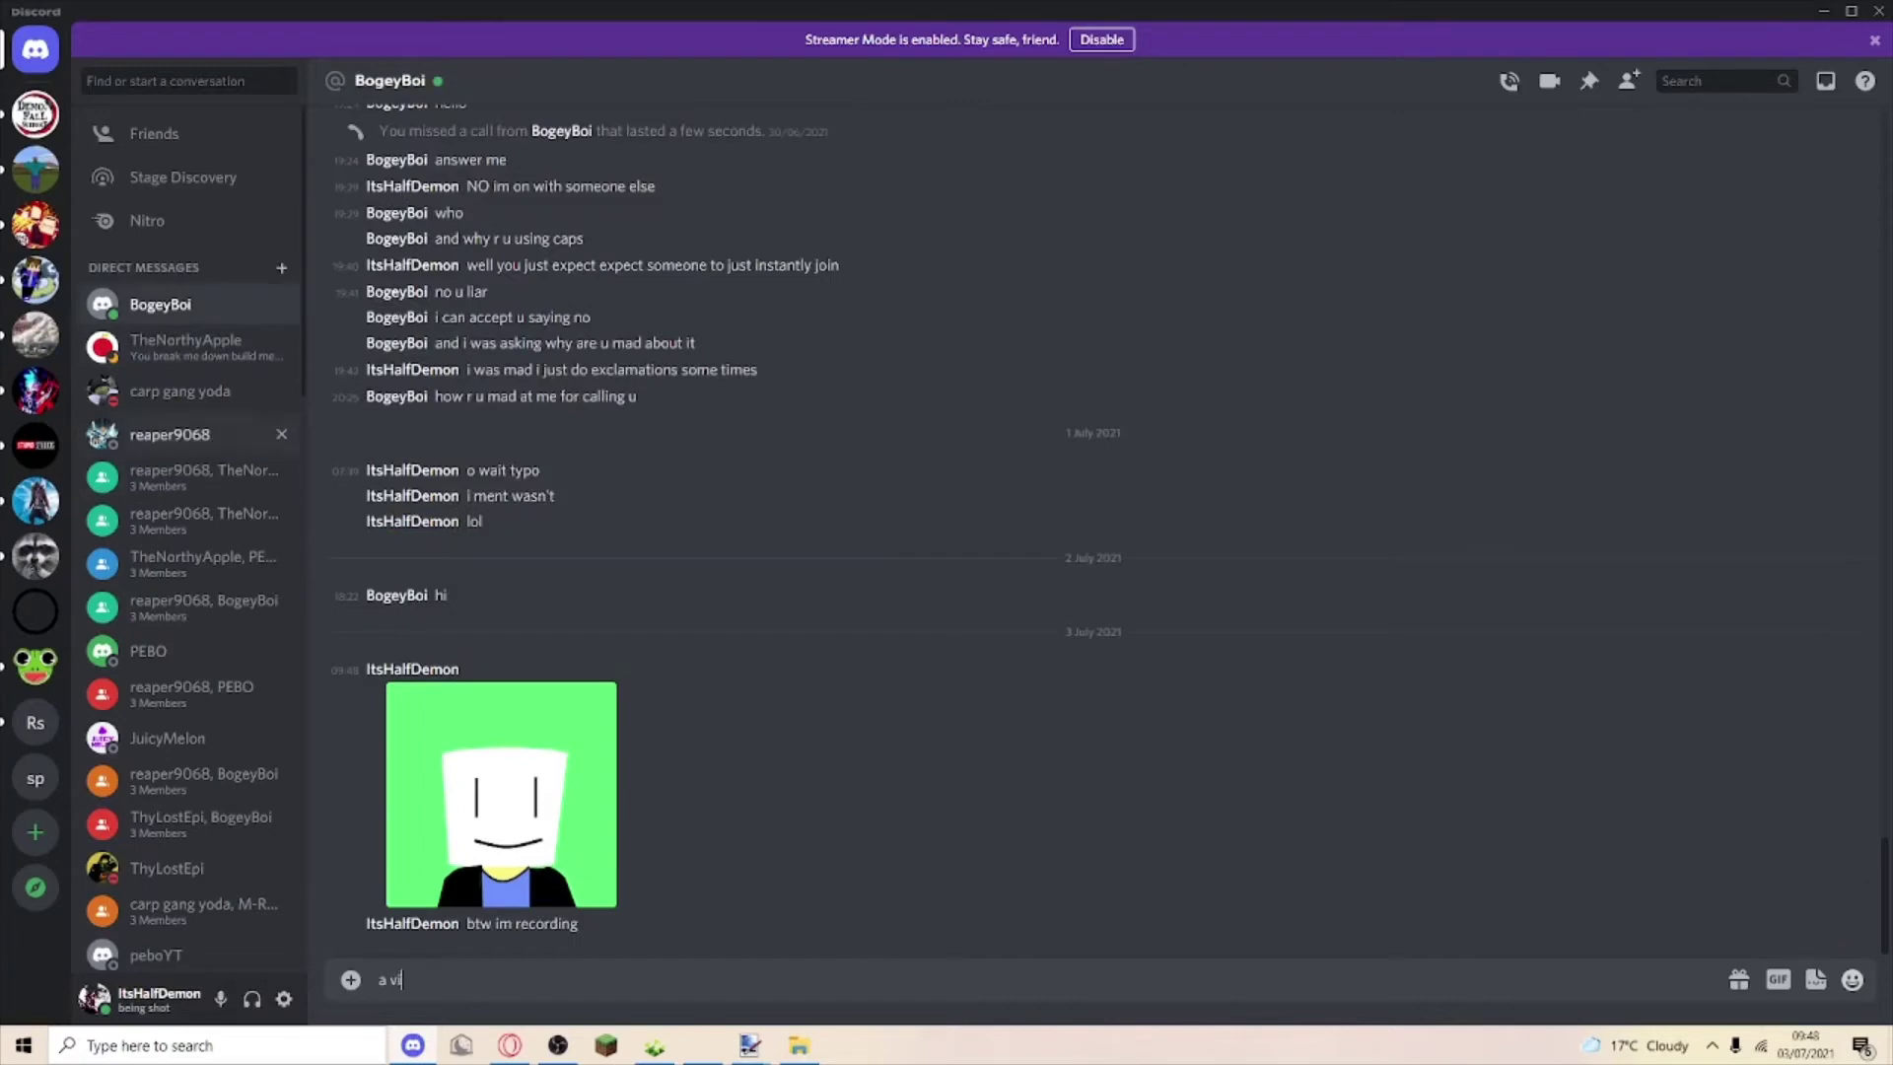
{"action": "type", "text": "d on makin"}
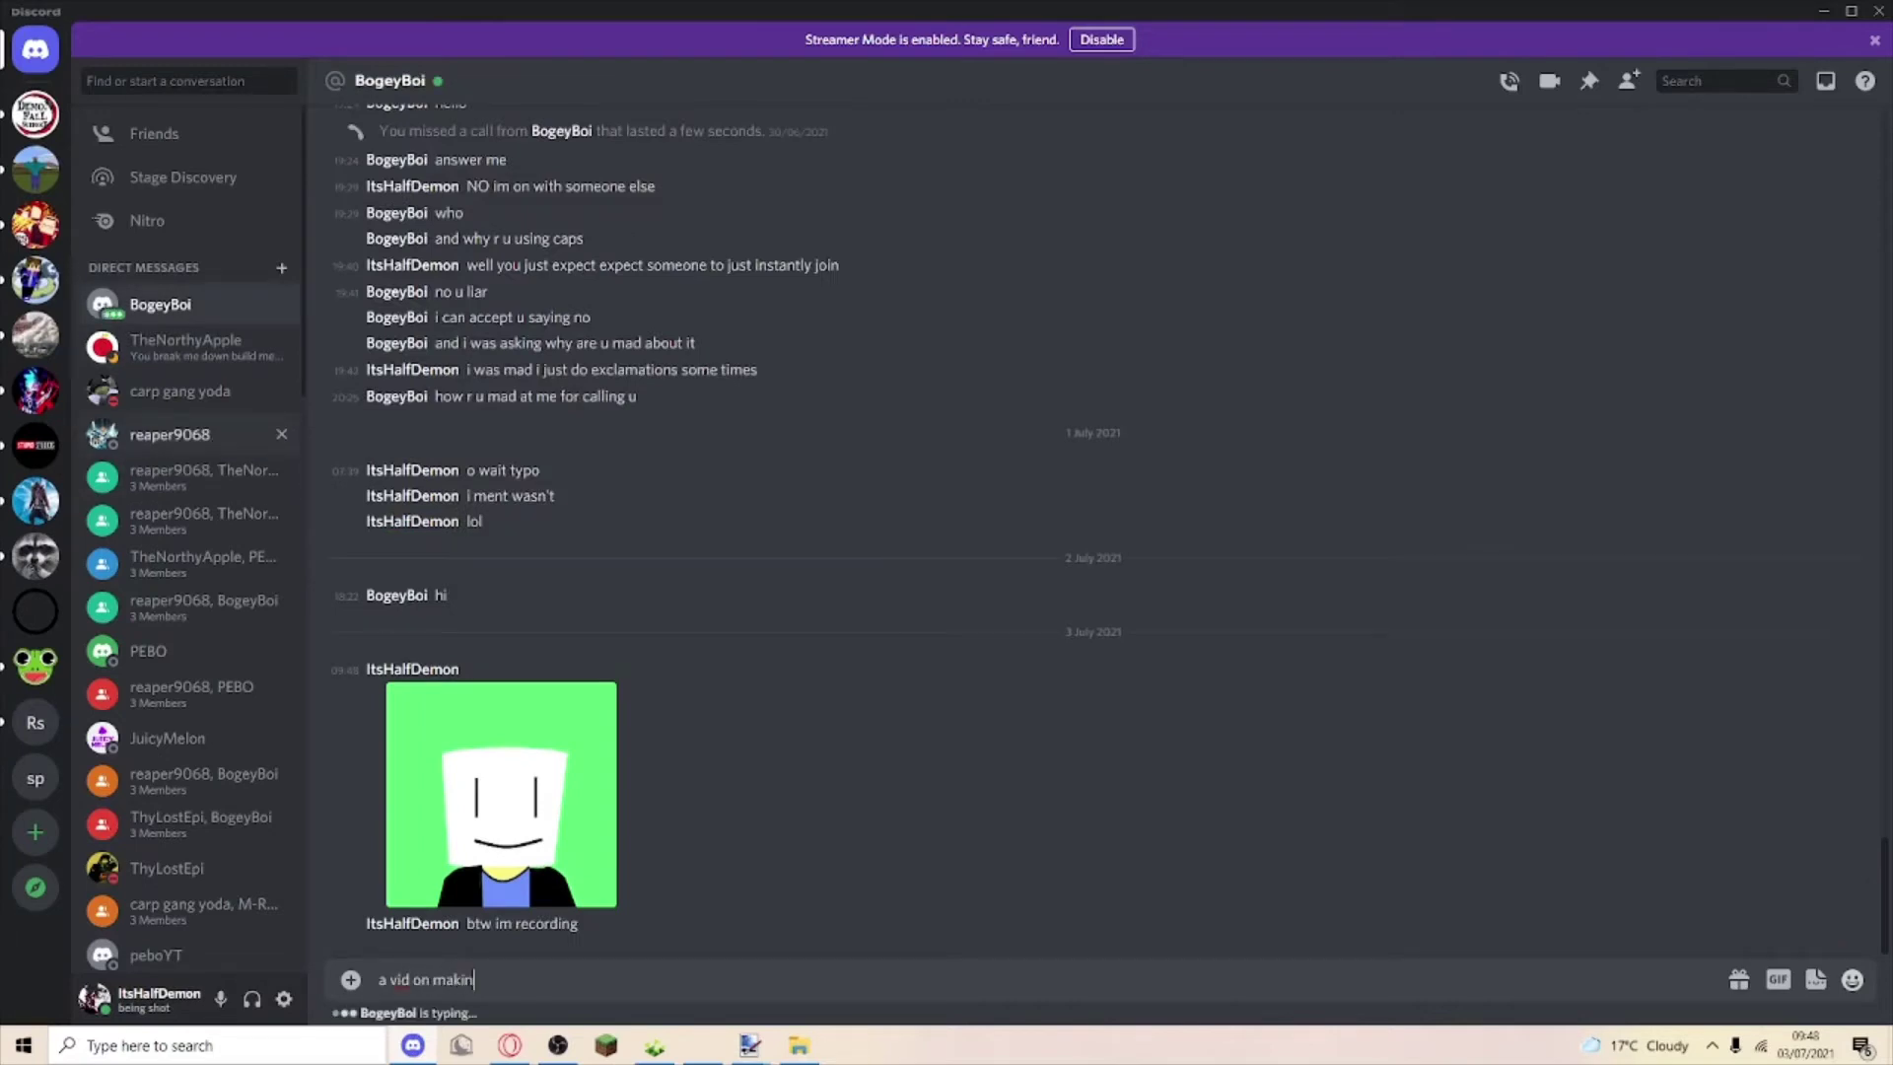
{"action": "type", "text": "g yt"}
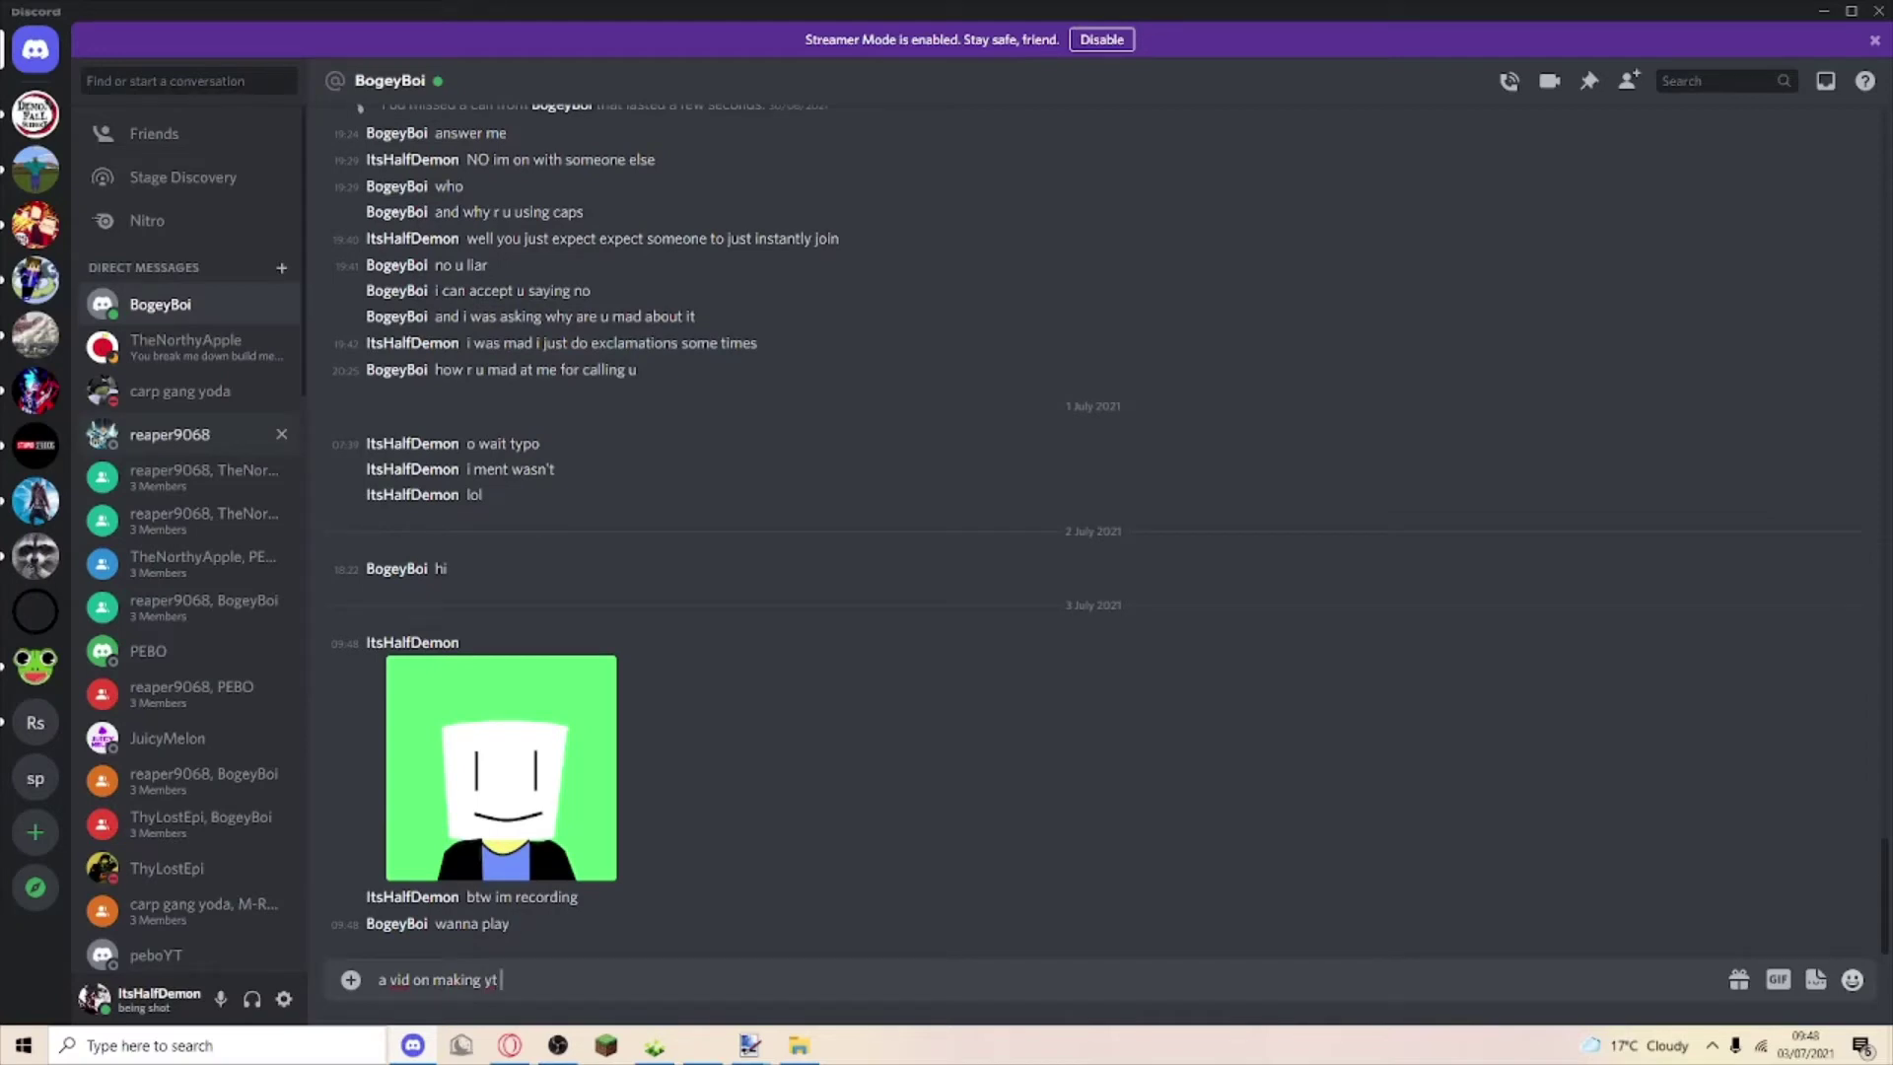
{"action": "type", "text": "in pai"}
{"action": "type", "text": "nt."}
{"action": "type", "text": "ne"}
{"action": "type", "text": "t"}
{"action": "key", "text": "Return"}
{"action": "type", "text": "its"}
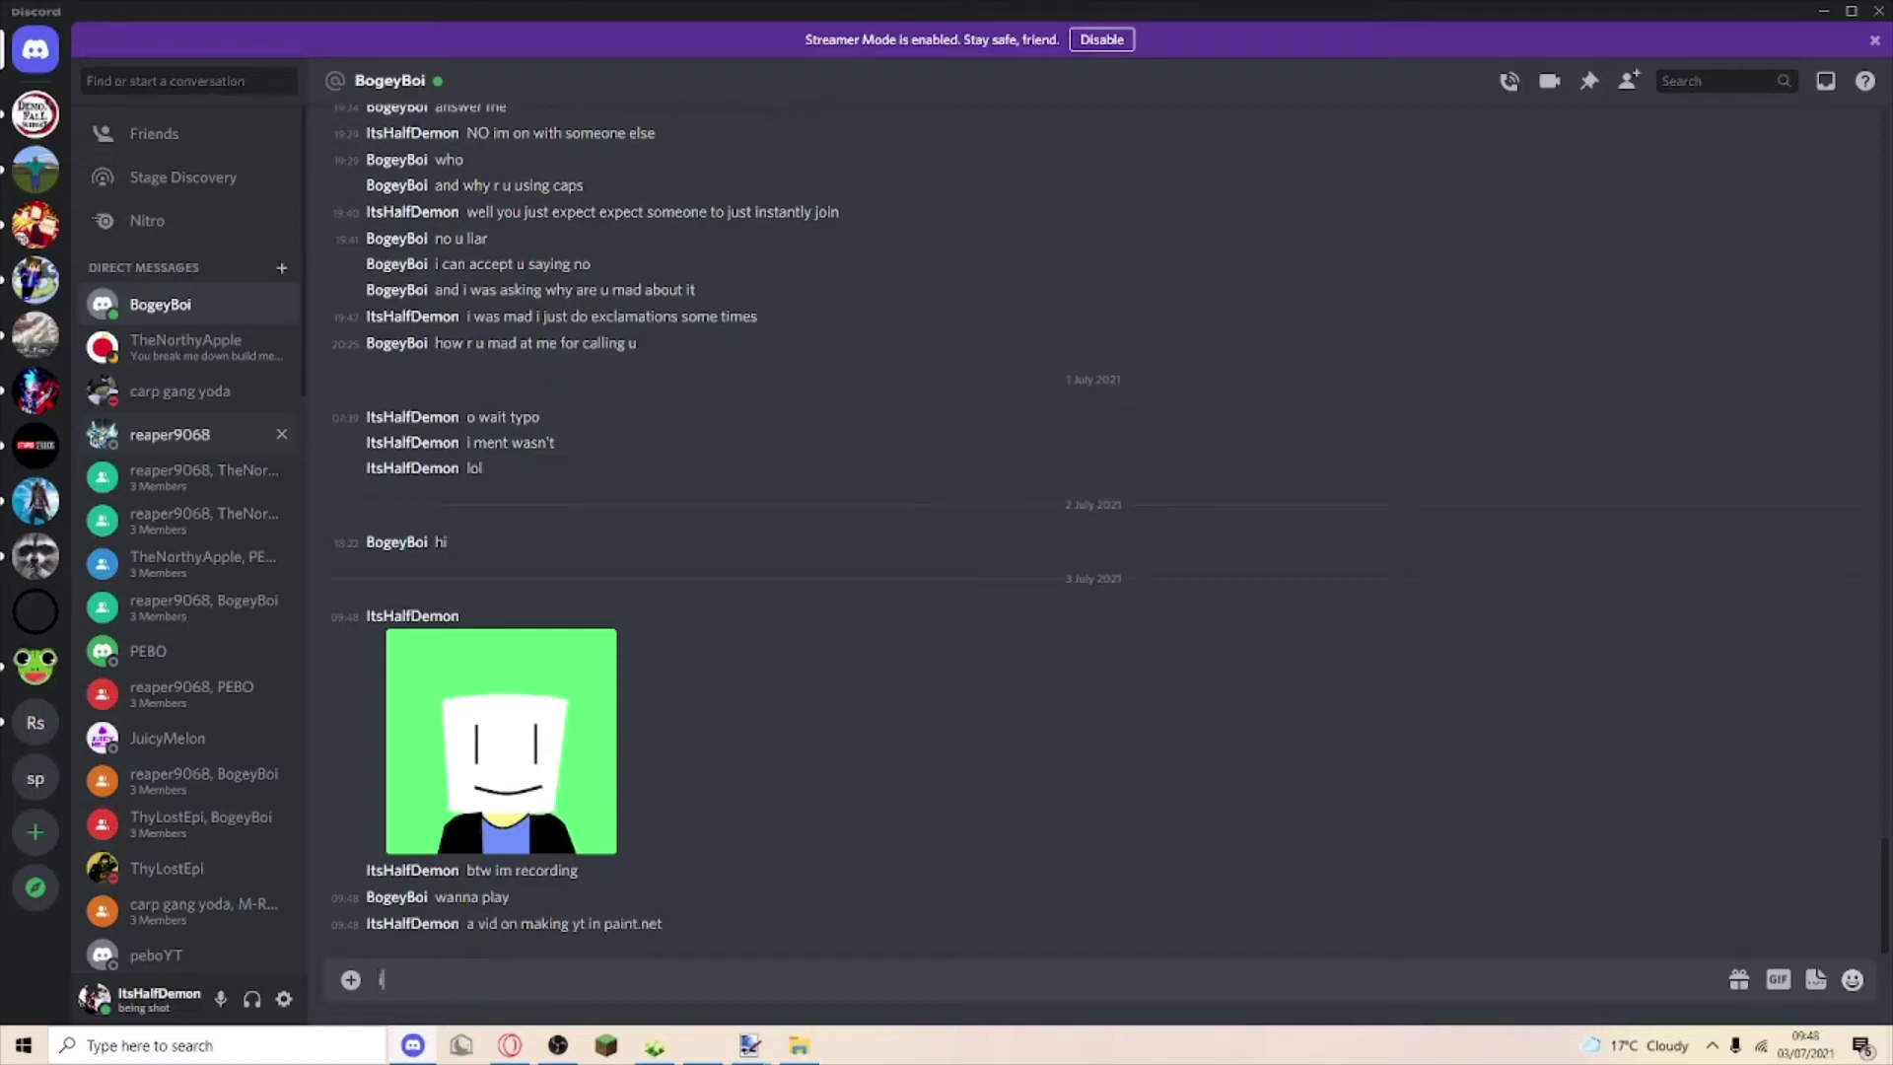
{"action": "type", "text": " u"}
{"action": "key", "text": "Return"}
{"action": "type", "text": "a"}
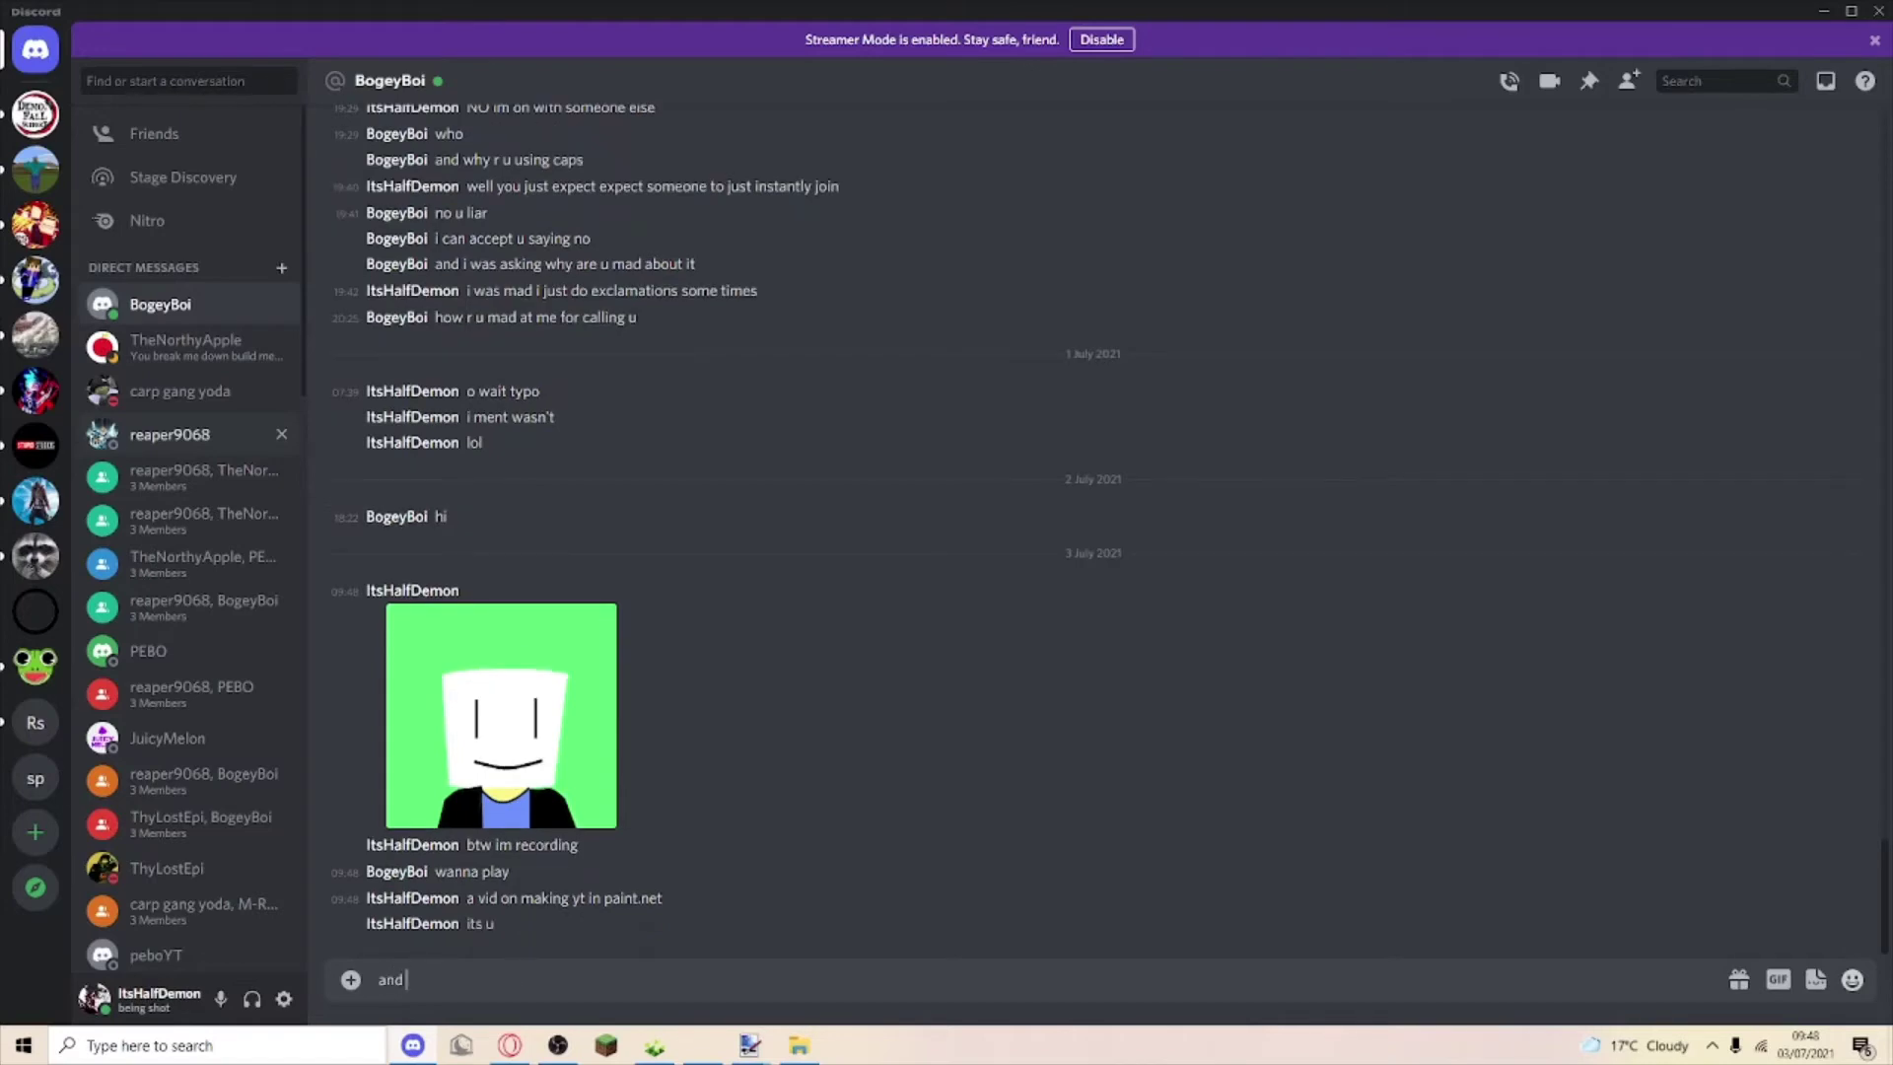
{"action": "type", "text": "nd"}
{"action": "type", "text": " nrn im recordin"}
{"action": "type", "text": "g ur"}
{"action": "type", "text": " reaction"}
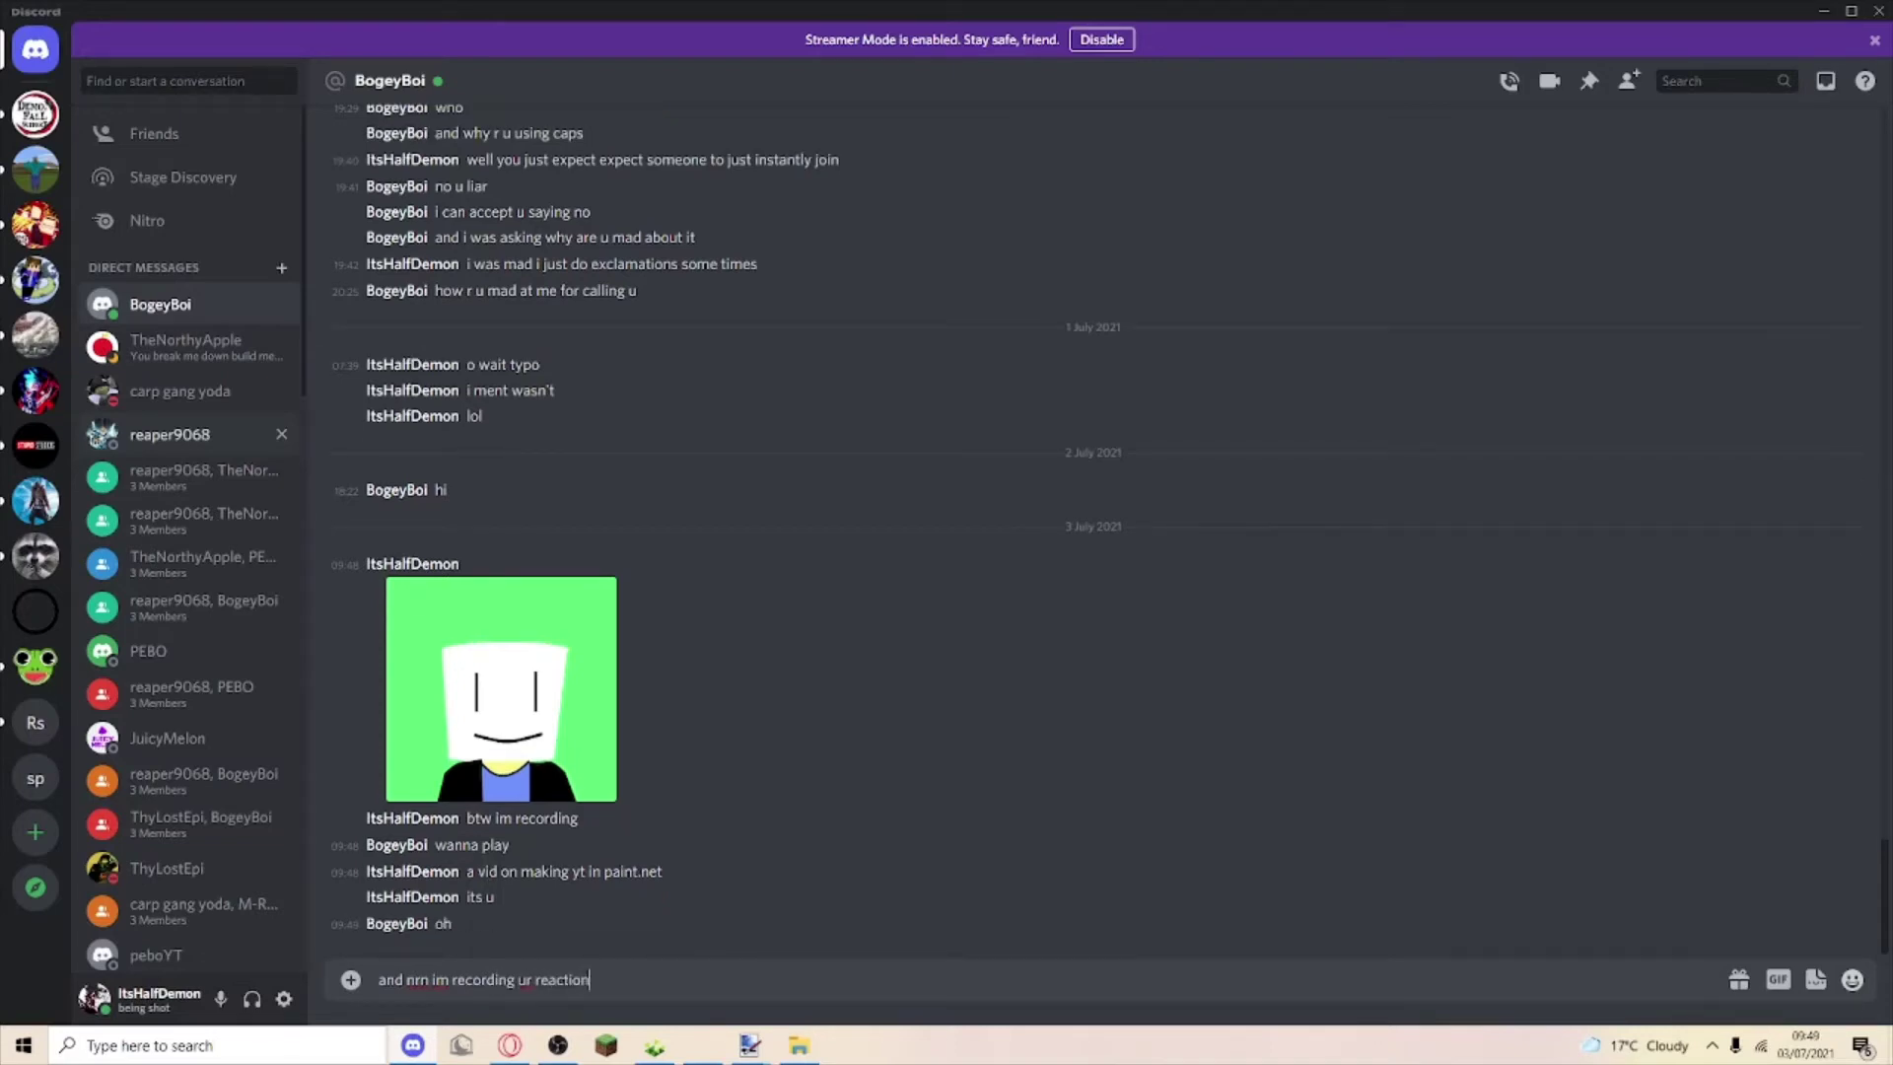
{"action": "key", "text": "Return"}
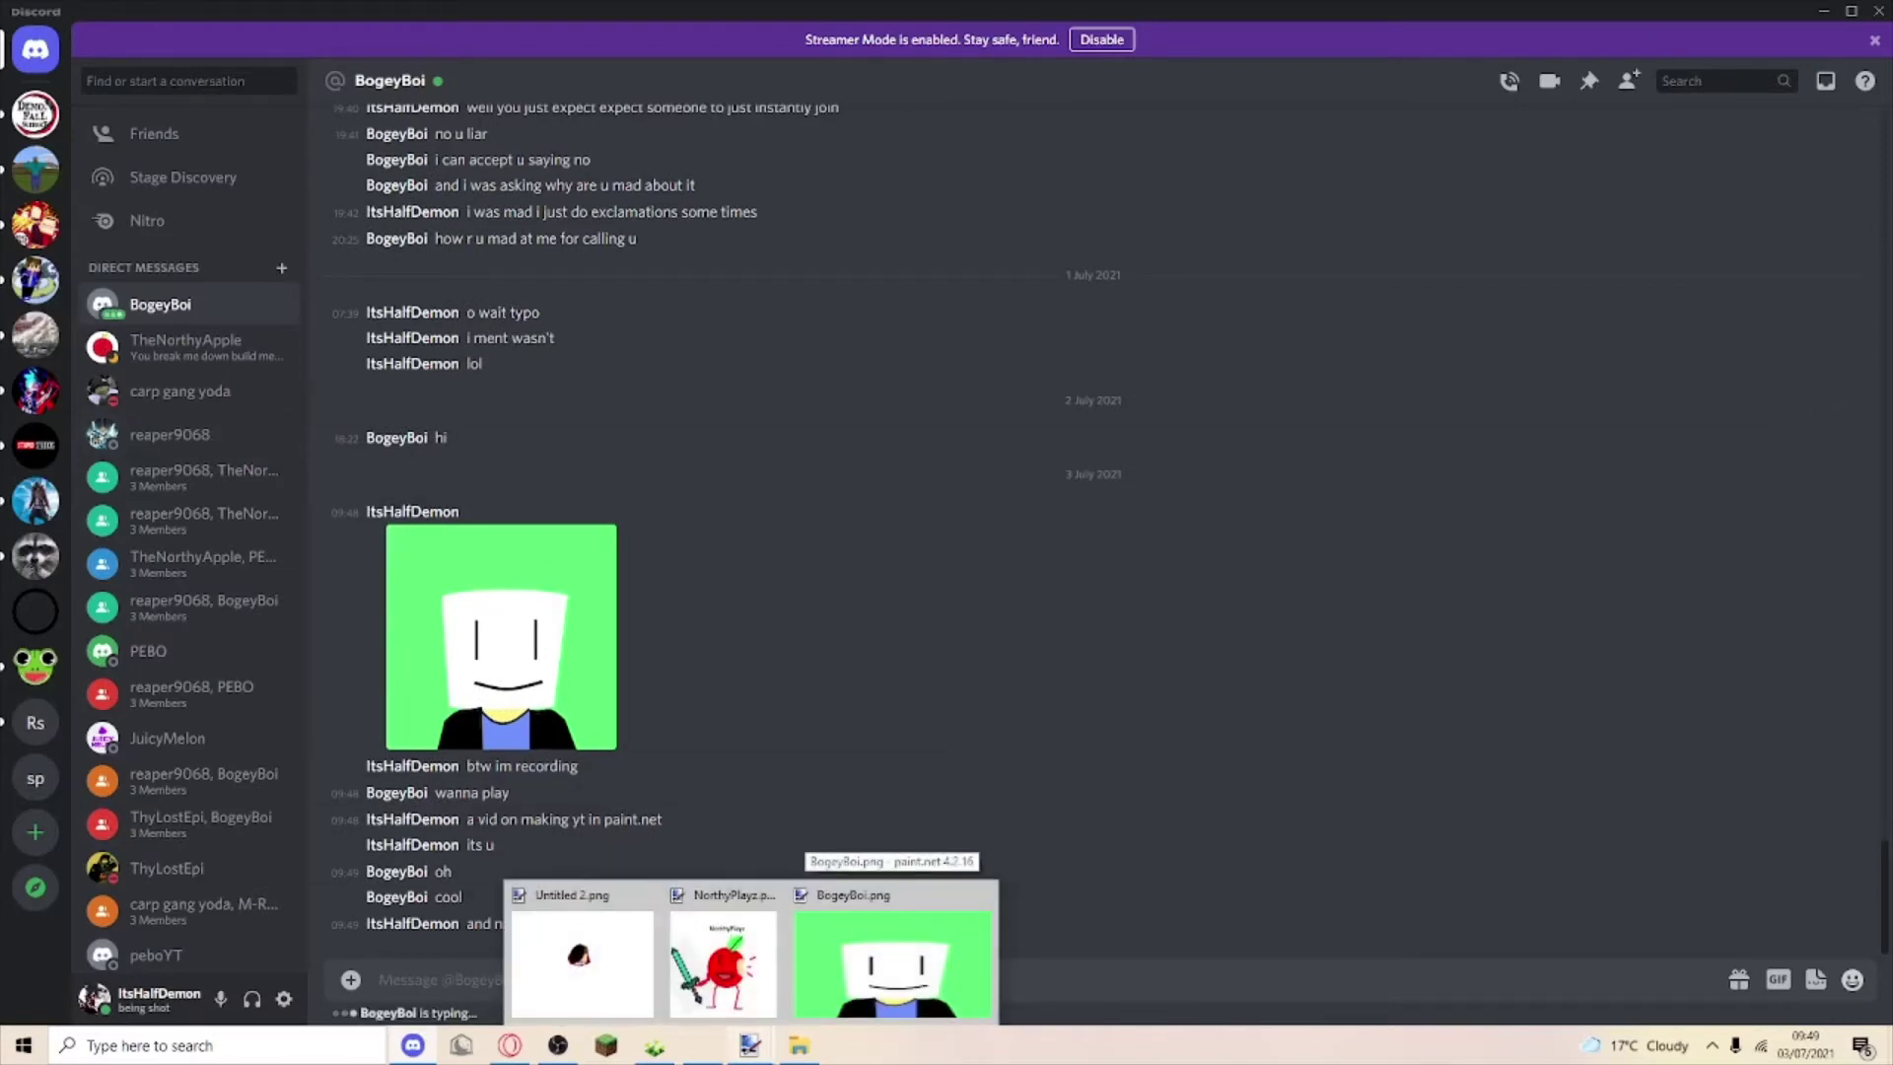
Create a new blank image and select a square area at the canvas centre.
{"action": "left_click", "coordinate": [502, 636]}
{"action": "key", "text": "Escape"}
{"action": "key", "text": "alt+Tab"}
{"action": "key", "text": "ctrl+n"}
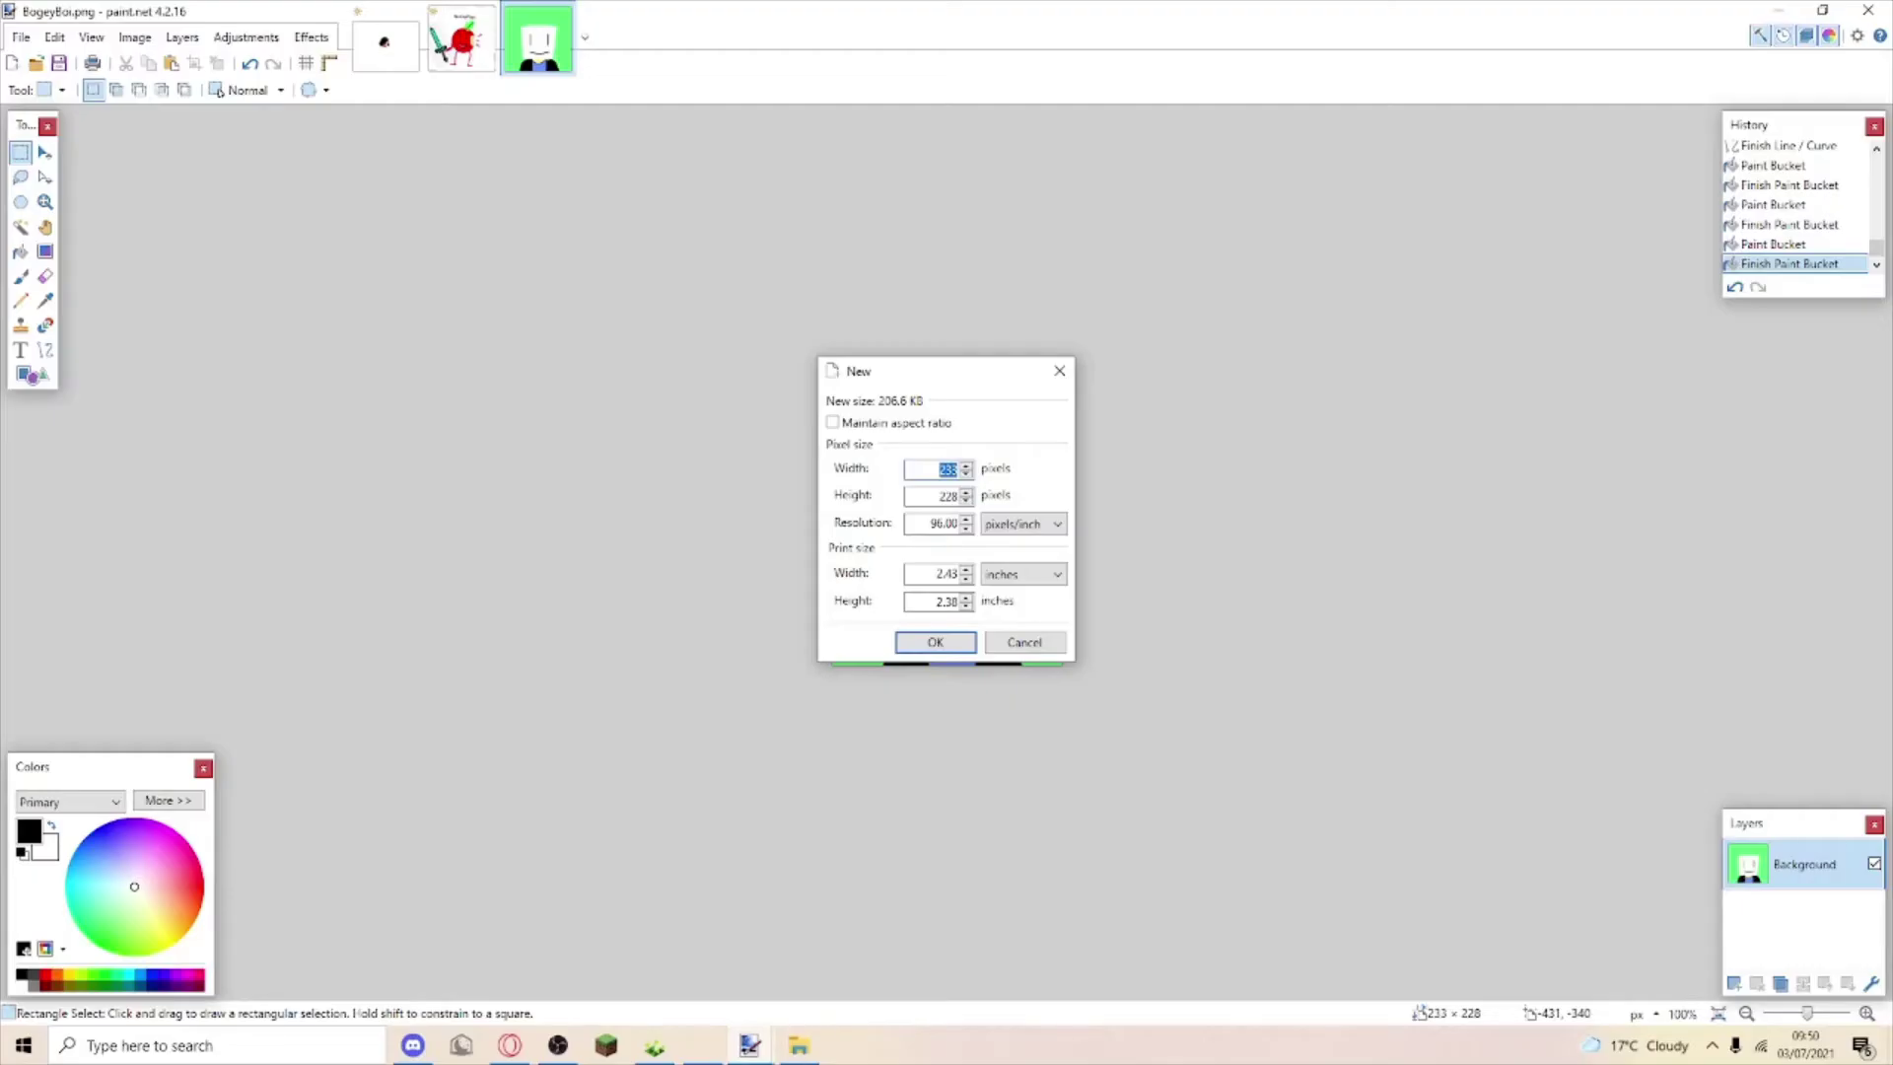
{"action": "key", "text": "Return"}
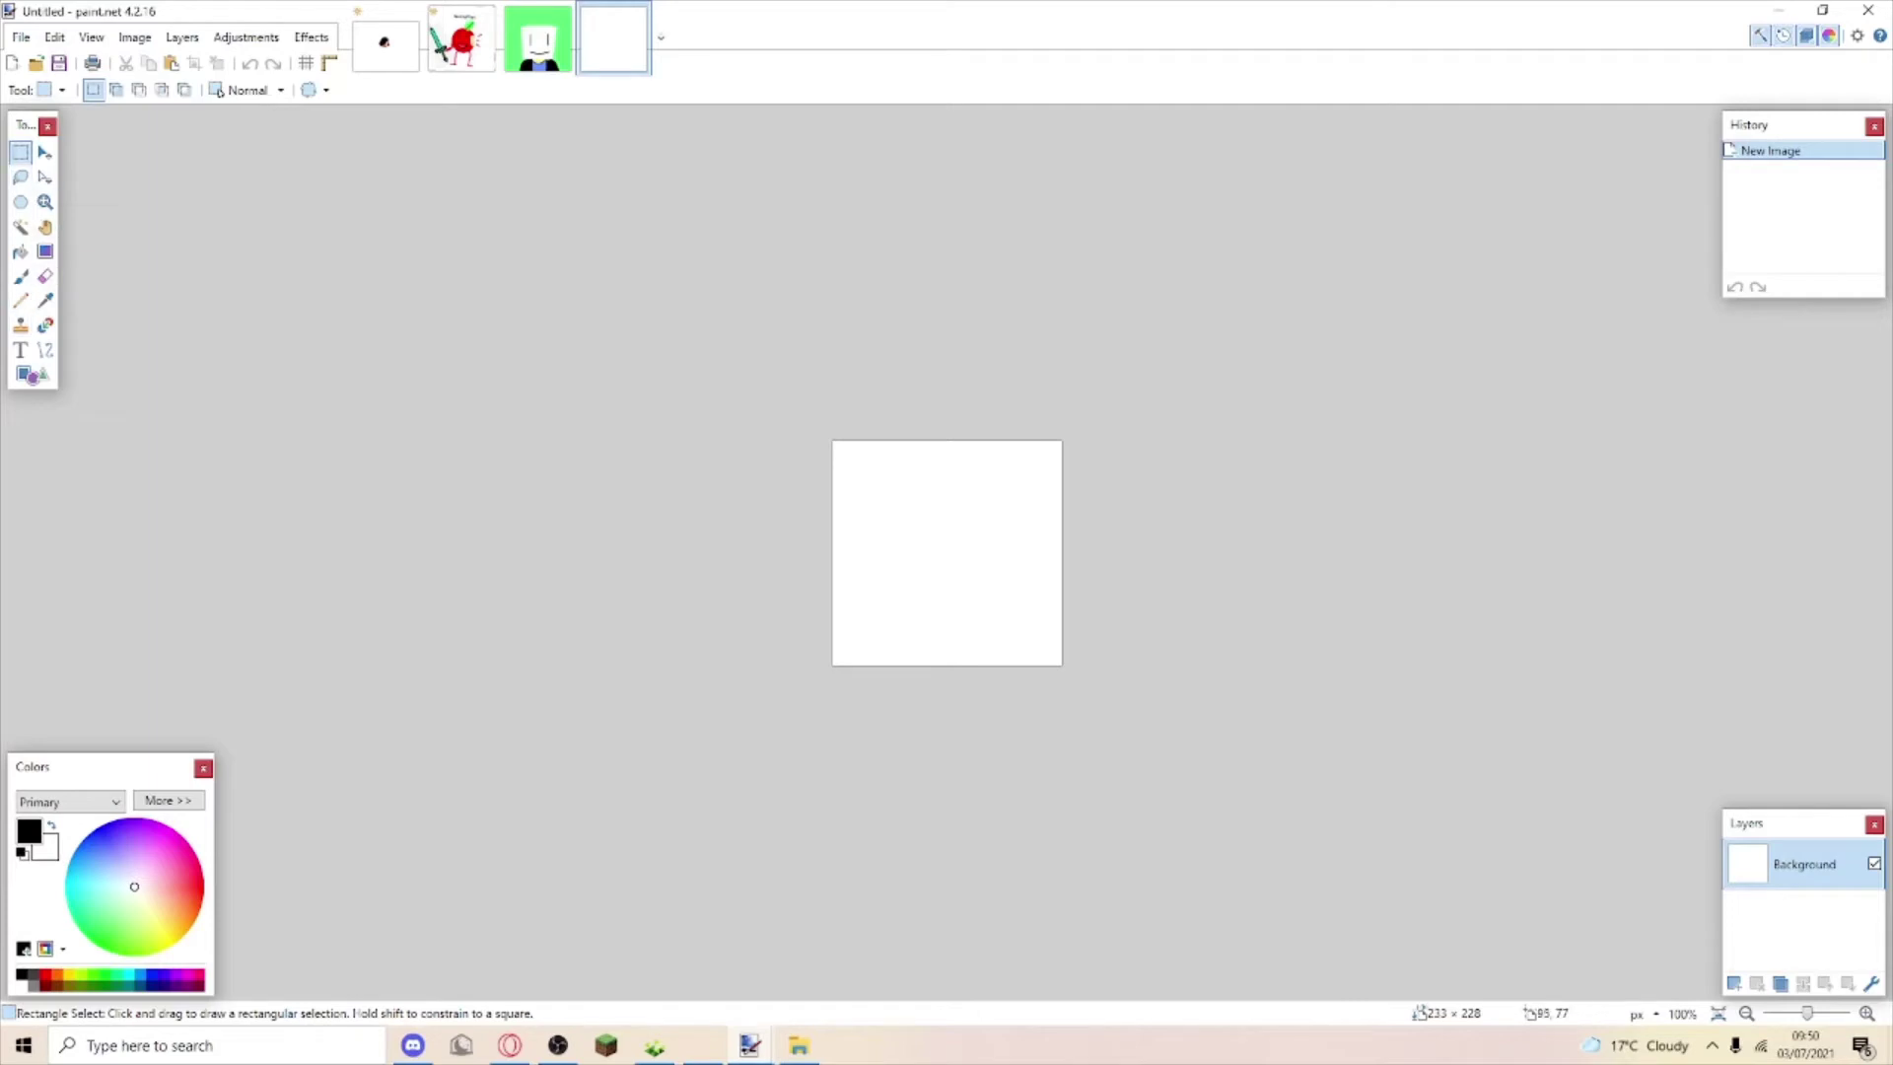
{"action": "mouse_move", "coordinate": [911, 504]}
{"action": "left_mouse_down"}
{"action": "mouse_move", "coordinate": [972, 527]}
{"action": "mouse_move", "coordinate": [989, 587]}
{"action": "left_mouse_up"}
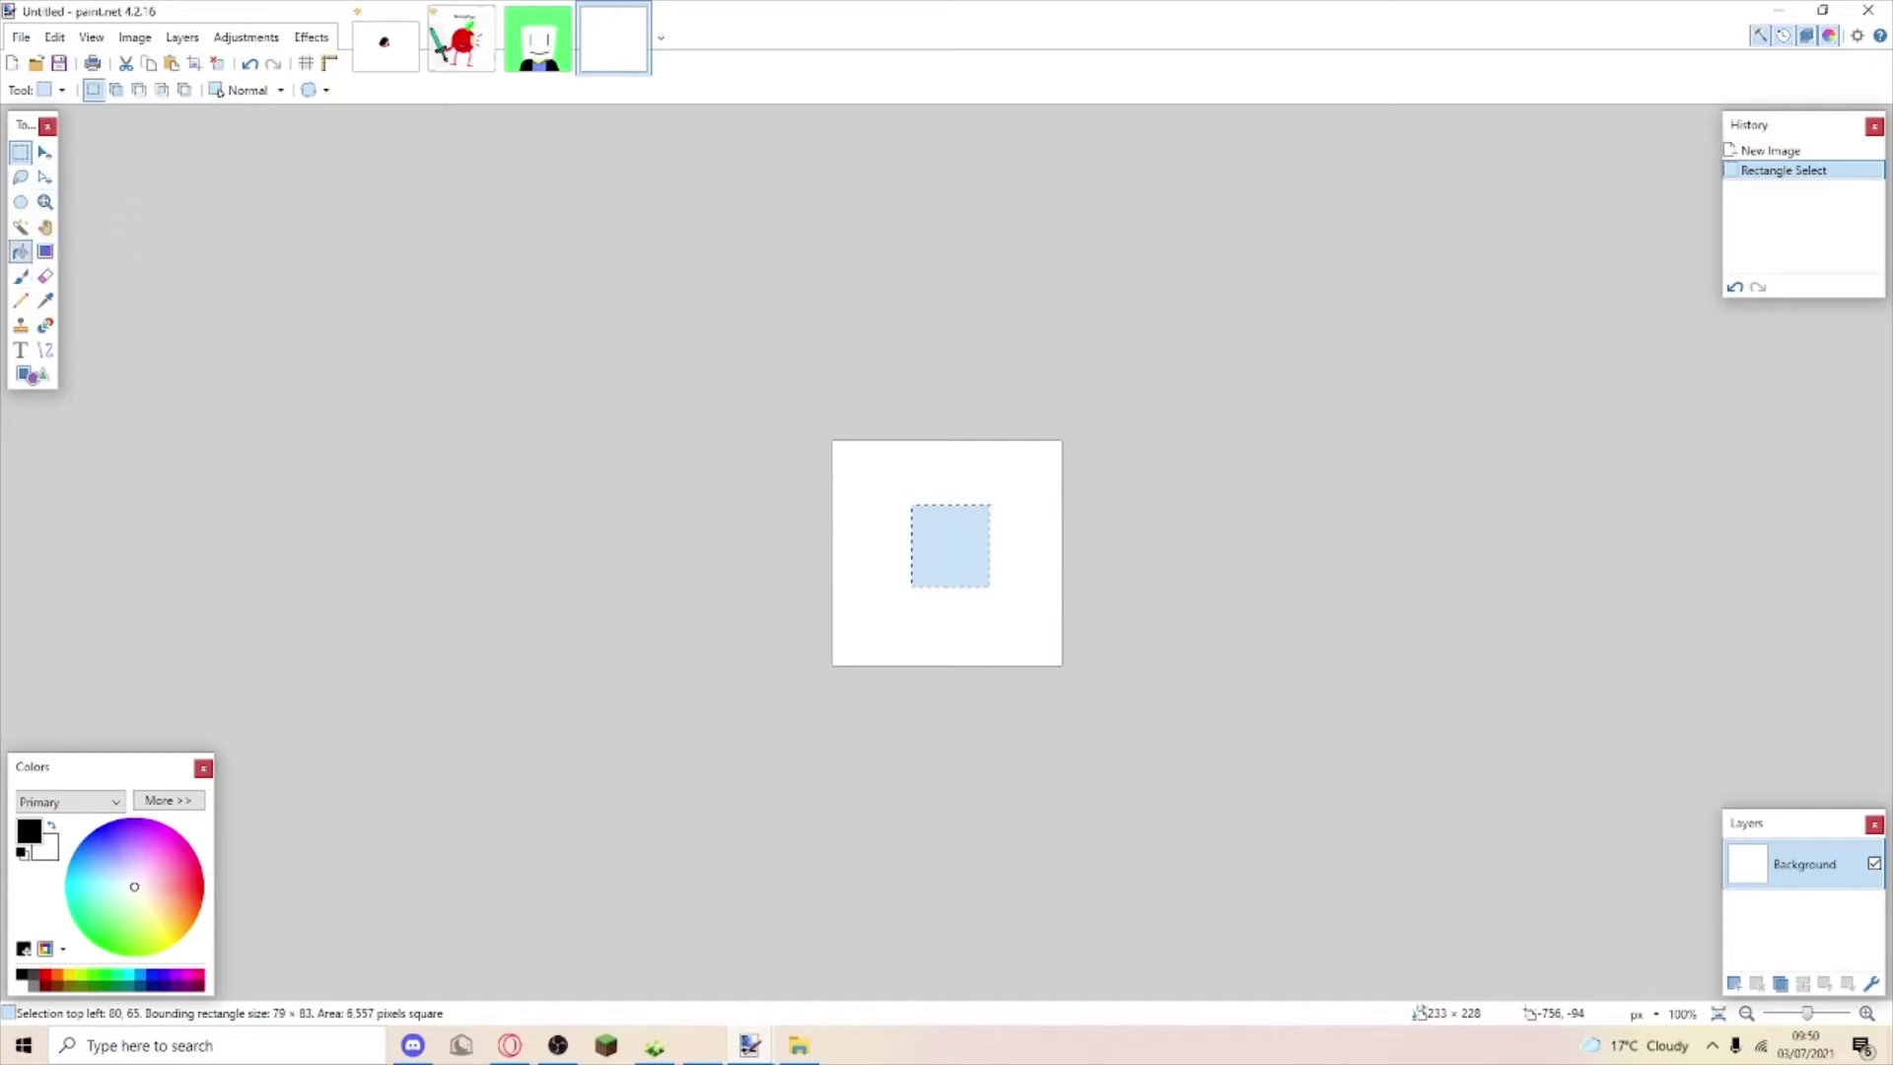
Bucket-fill the centre square with peach, then clear the selection.
{"action": "left_click", "coordinate": [21, 251]}
{"action": "left_click_drag", "start_coordinate": [133, 886], "coordinate": [160, 900]}
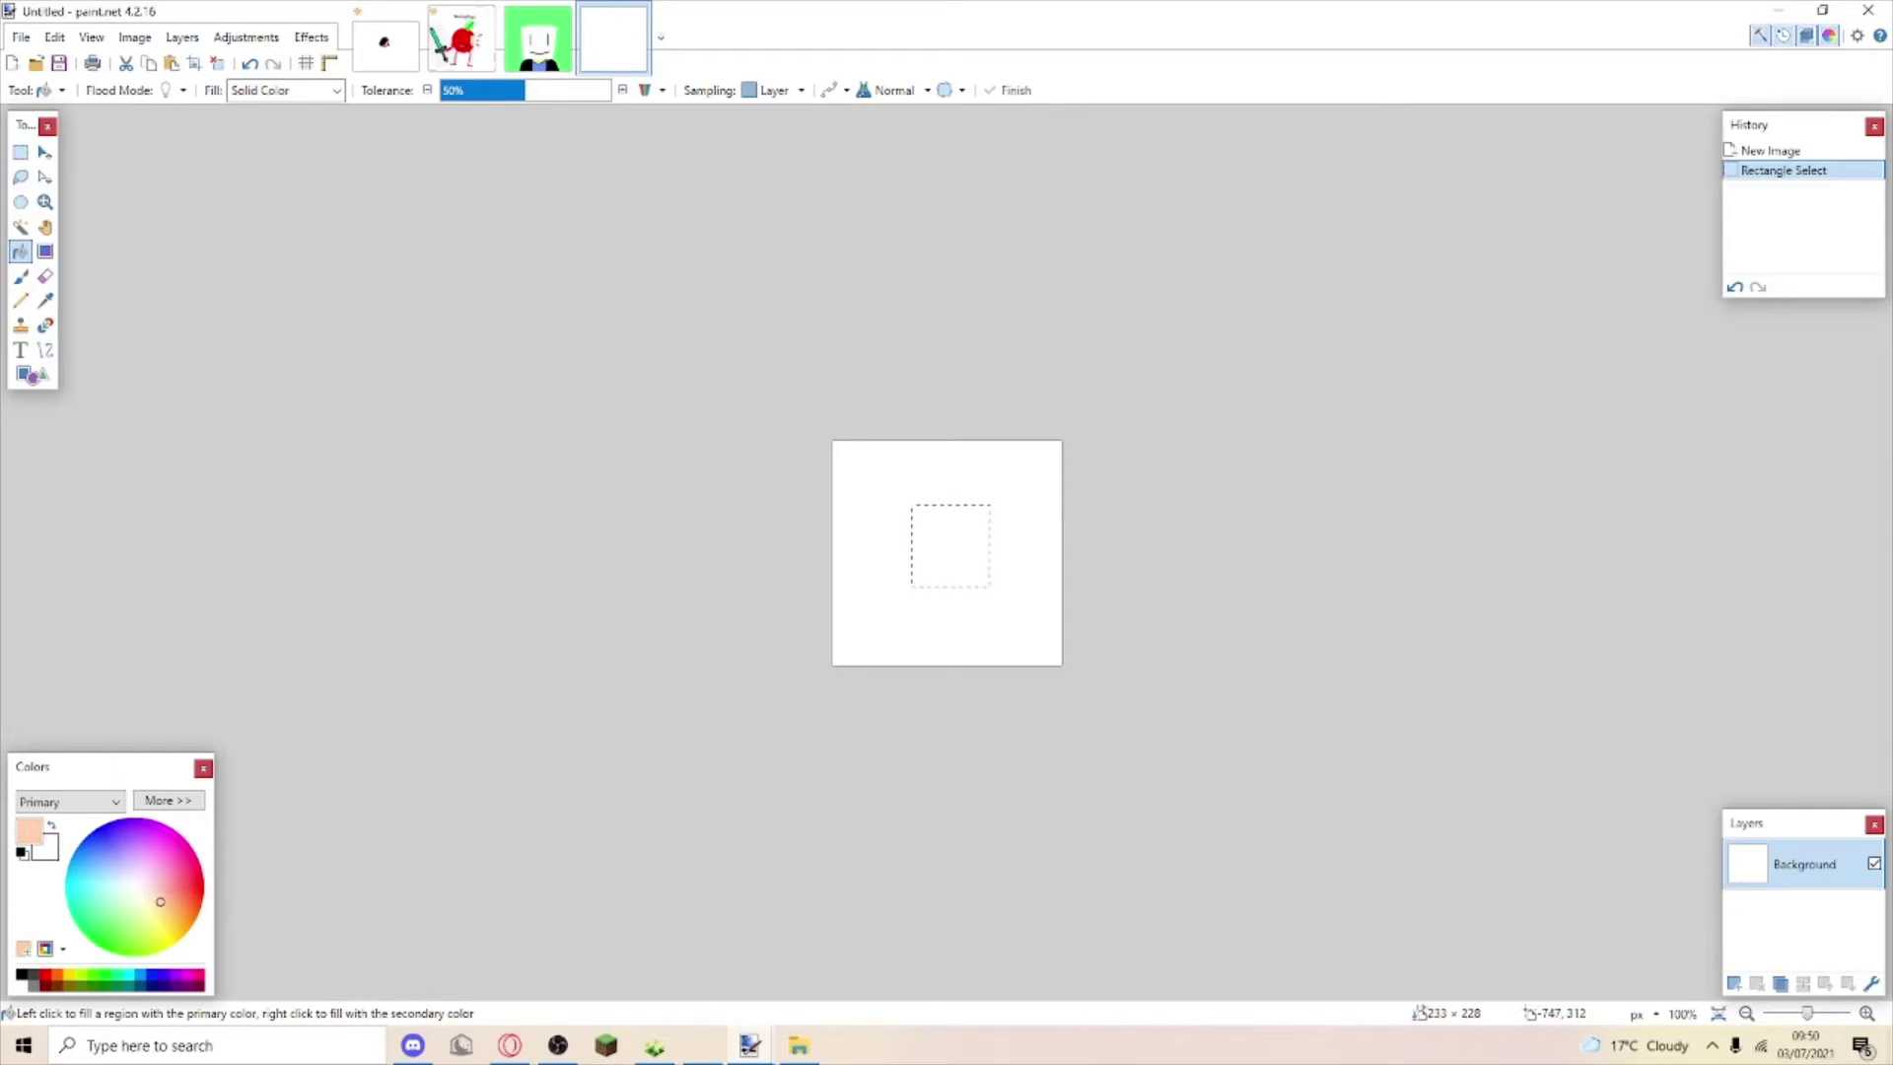
{"action": "left_click", "coordinate": [970, 577]}
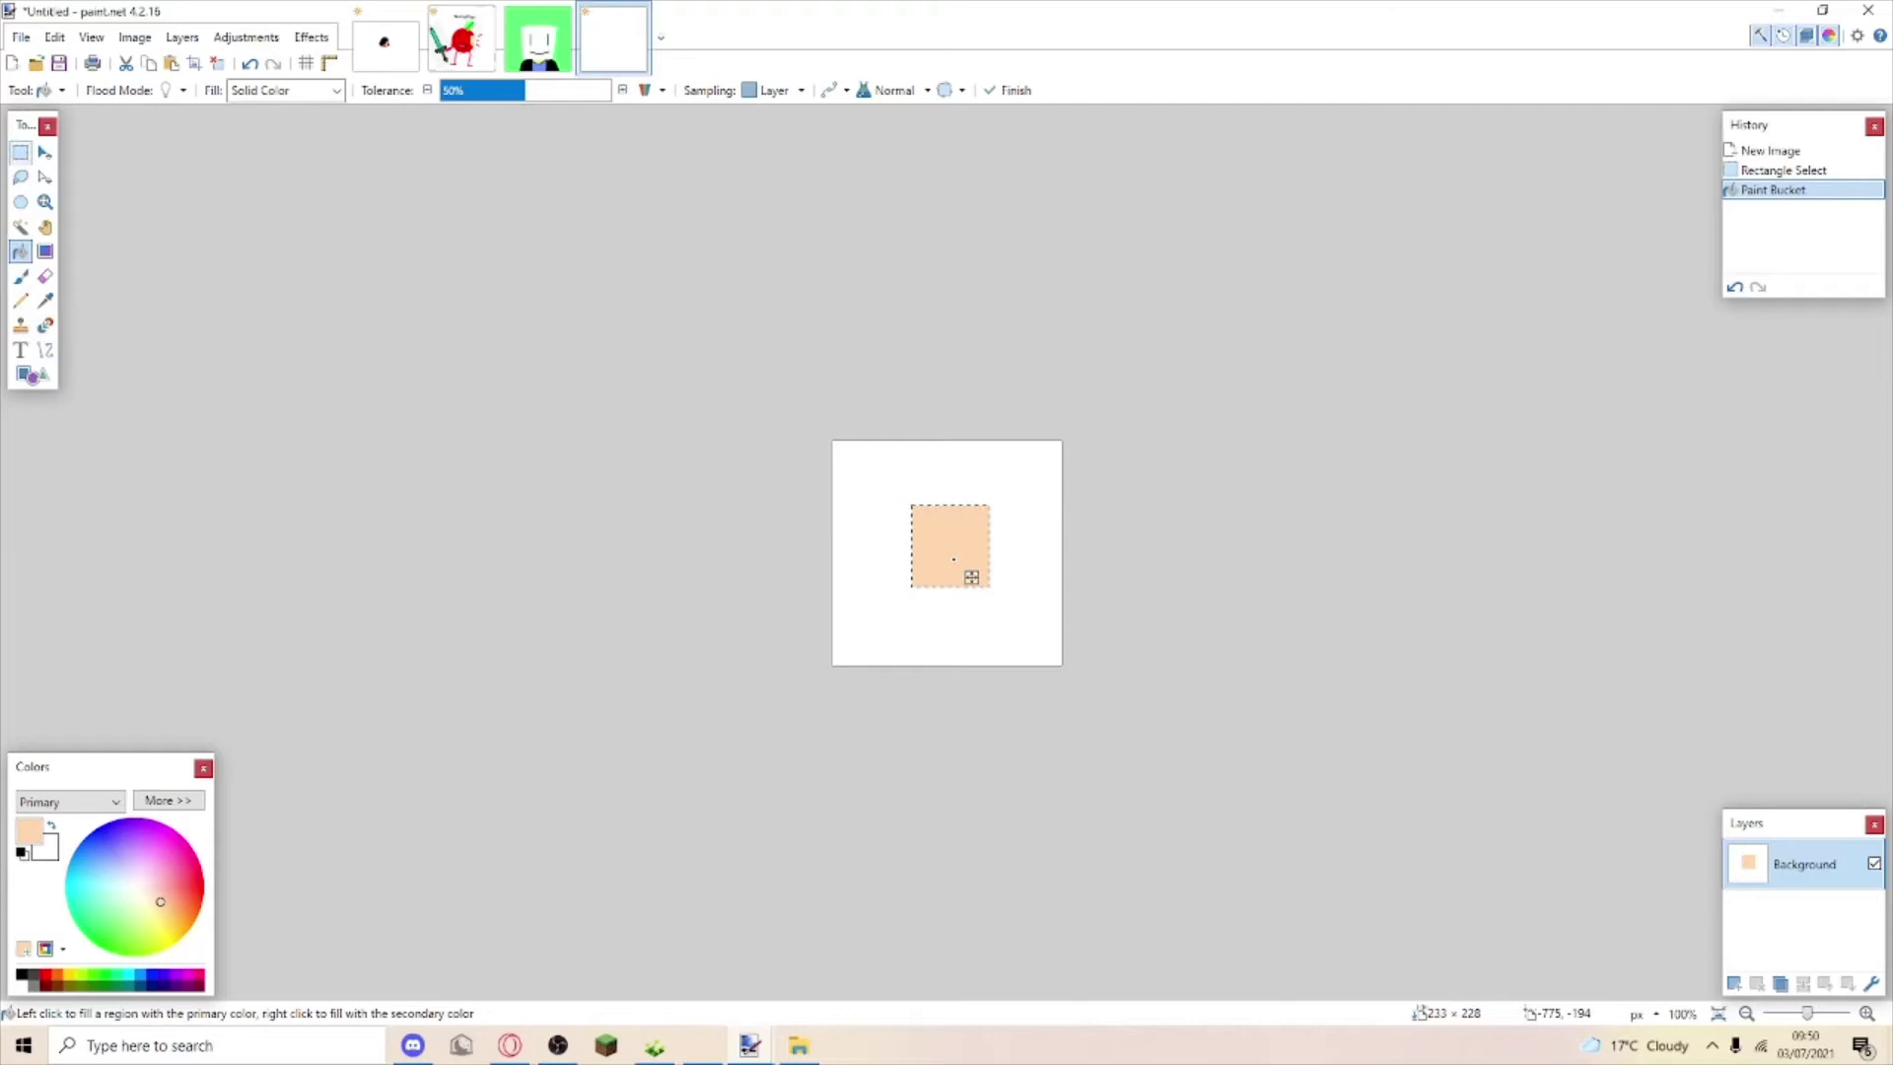
{"action": "left_click", "coordinate": [21, 152]}
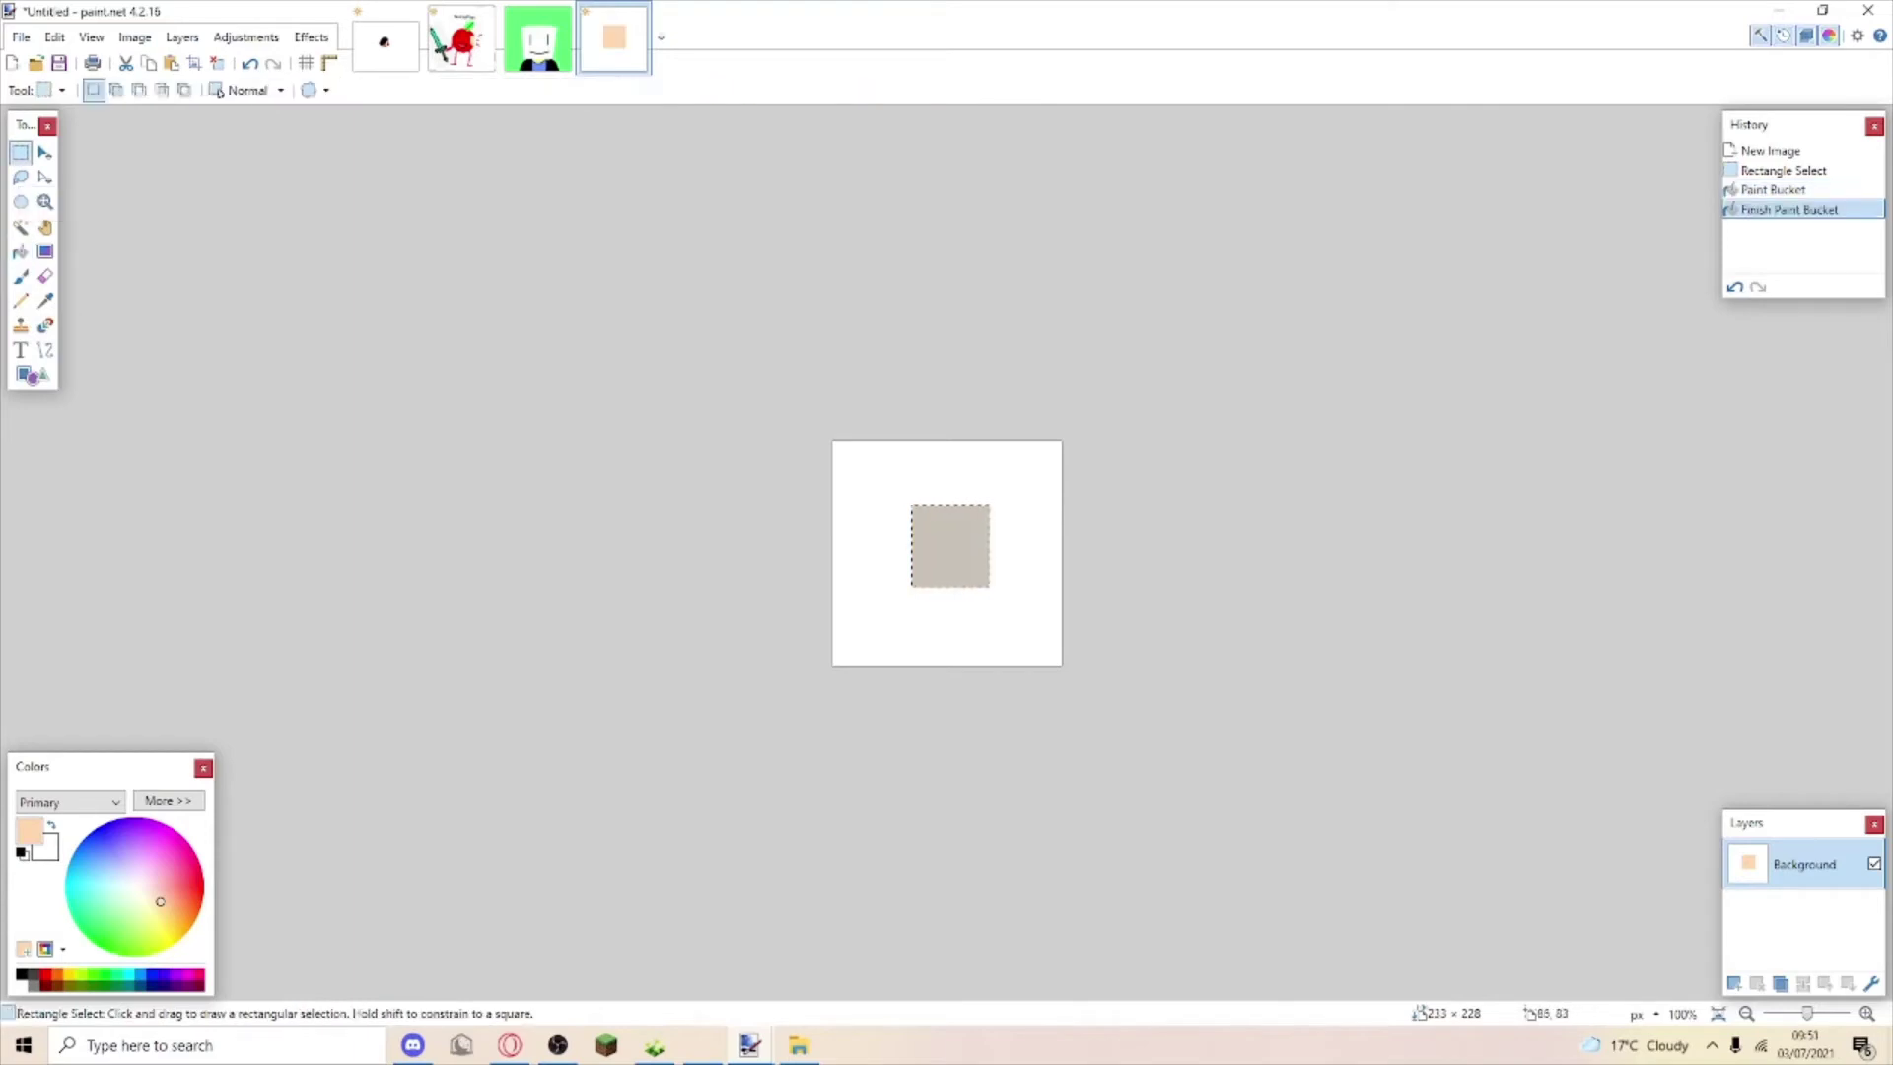
{"action": "mouse_move", "coordinate": [912, 524]}
{"action": "left_mouse_down"}
{"action": "mouse_move", "coordinate": [942, 527]}
{"action": "mouse_move", "coordinate": [933, 506]}
{"action": "left_mouse_up"}
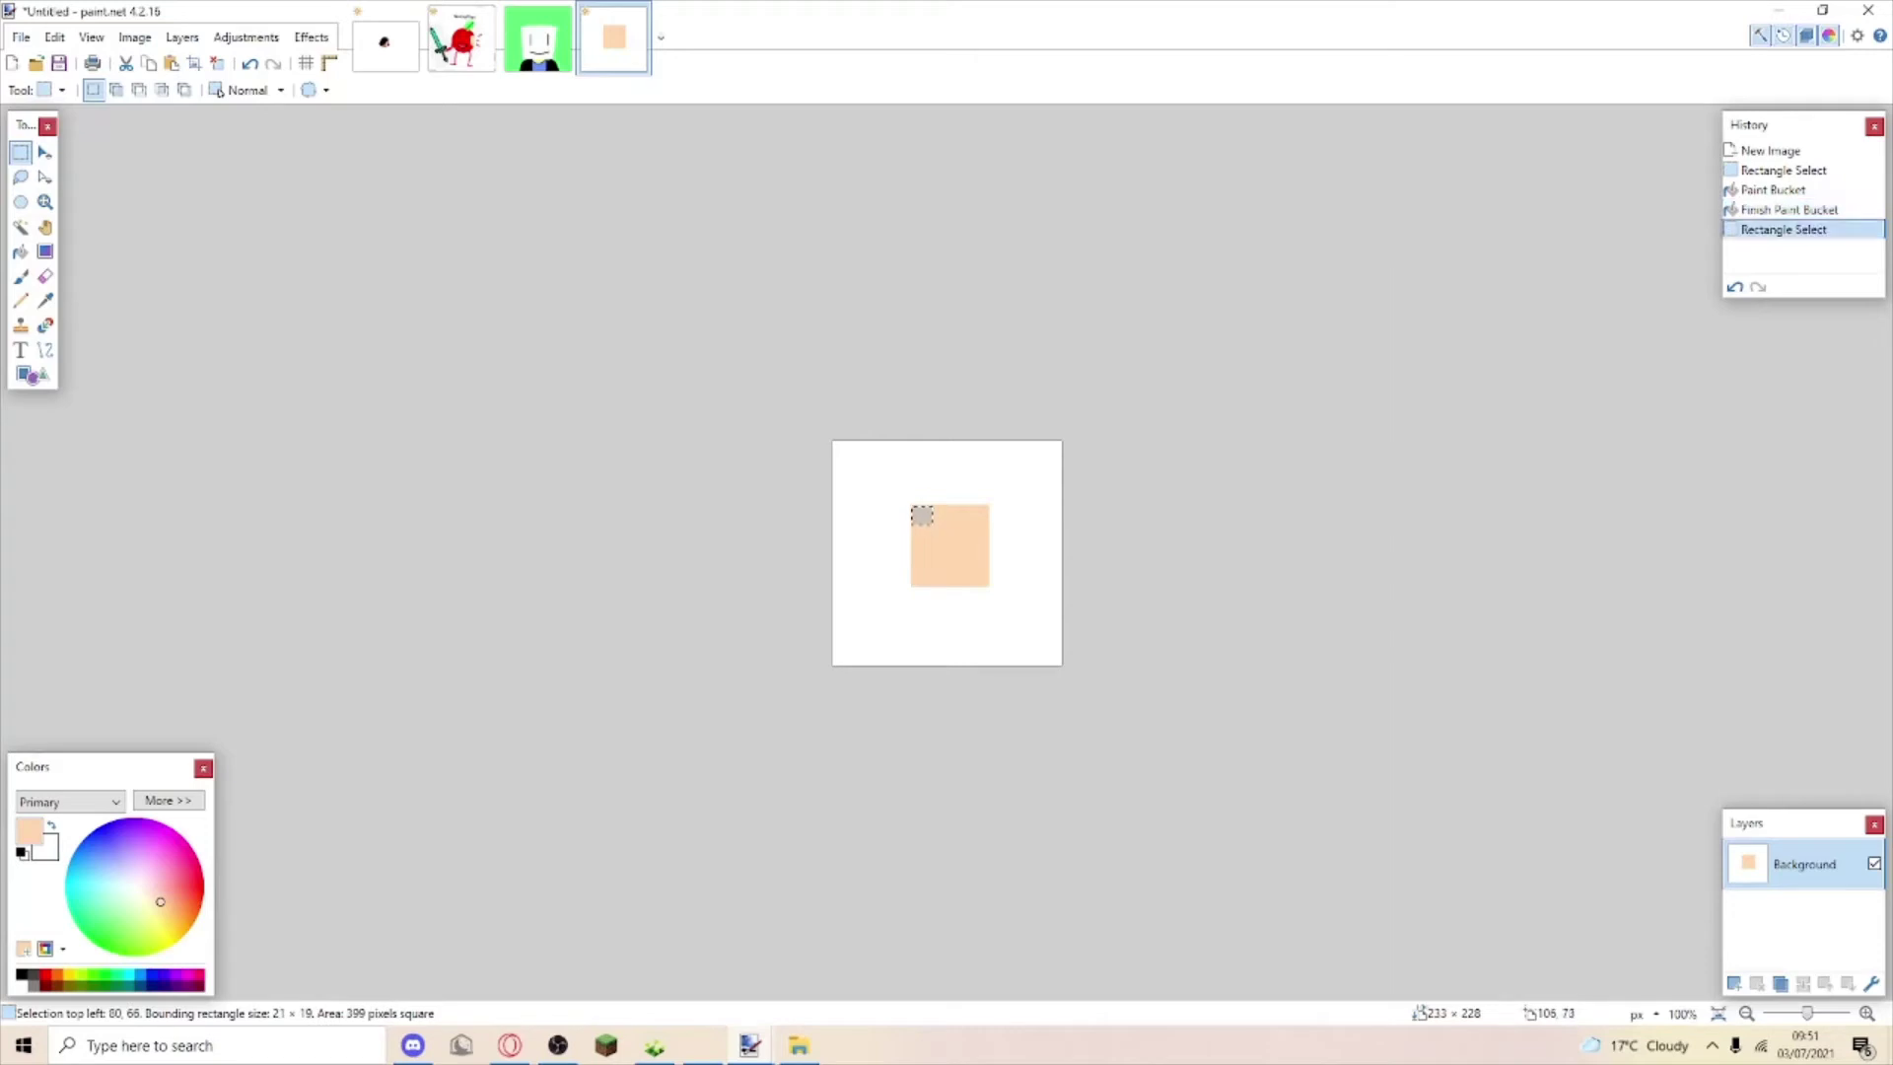
{"action": "left_click", "coordinate": [936, 516]}
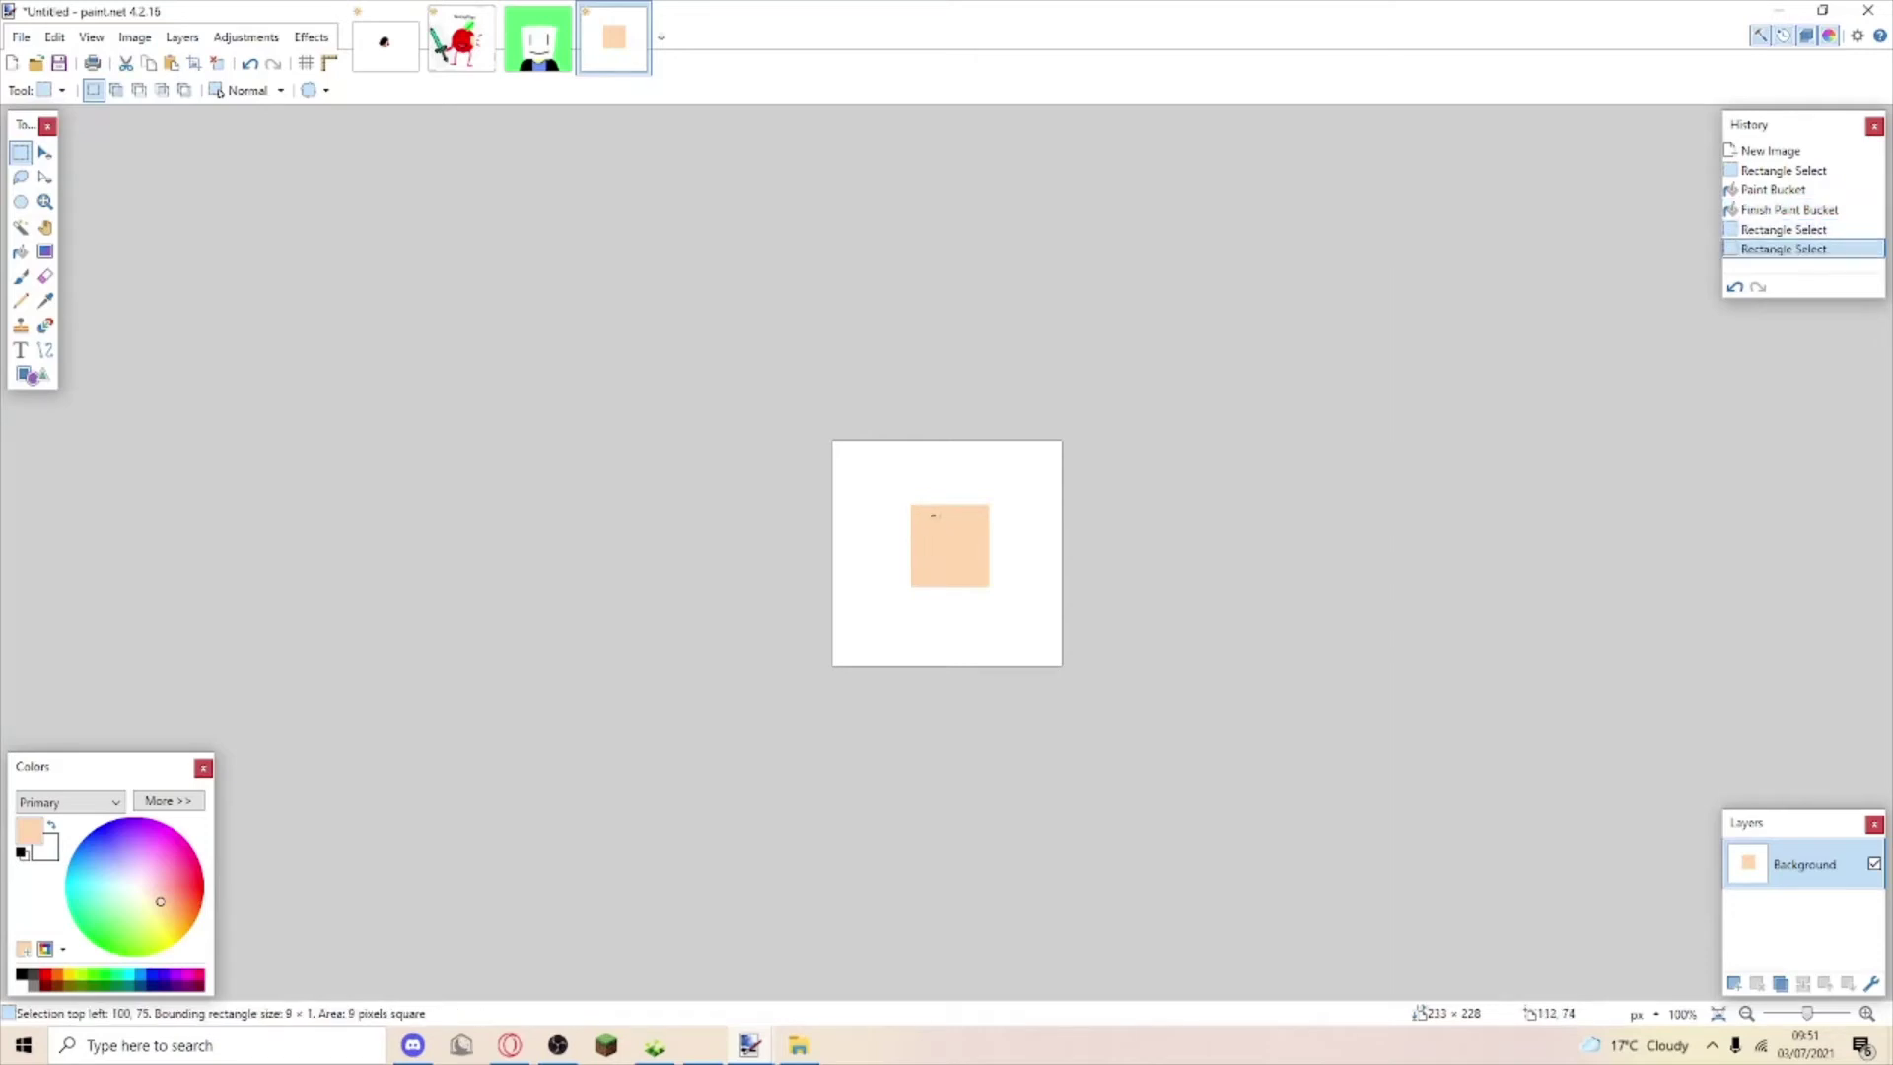
{"action": "key", "text": "ctrl+d"}
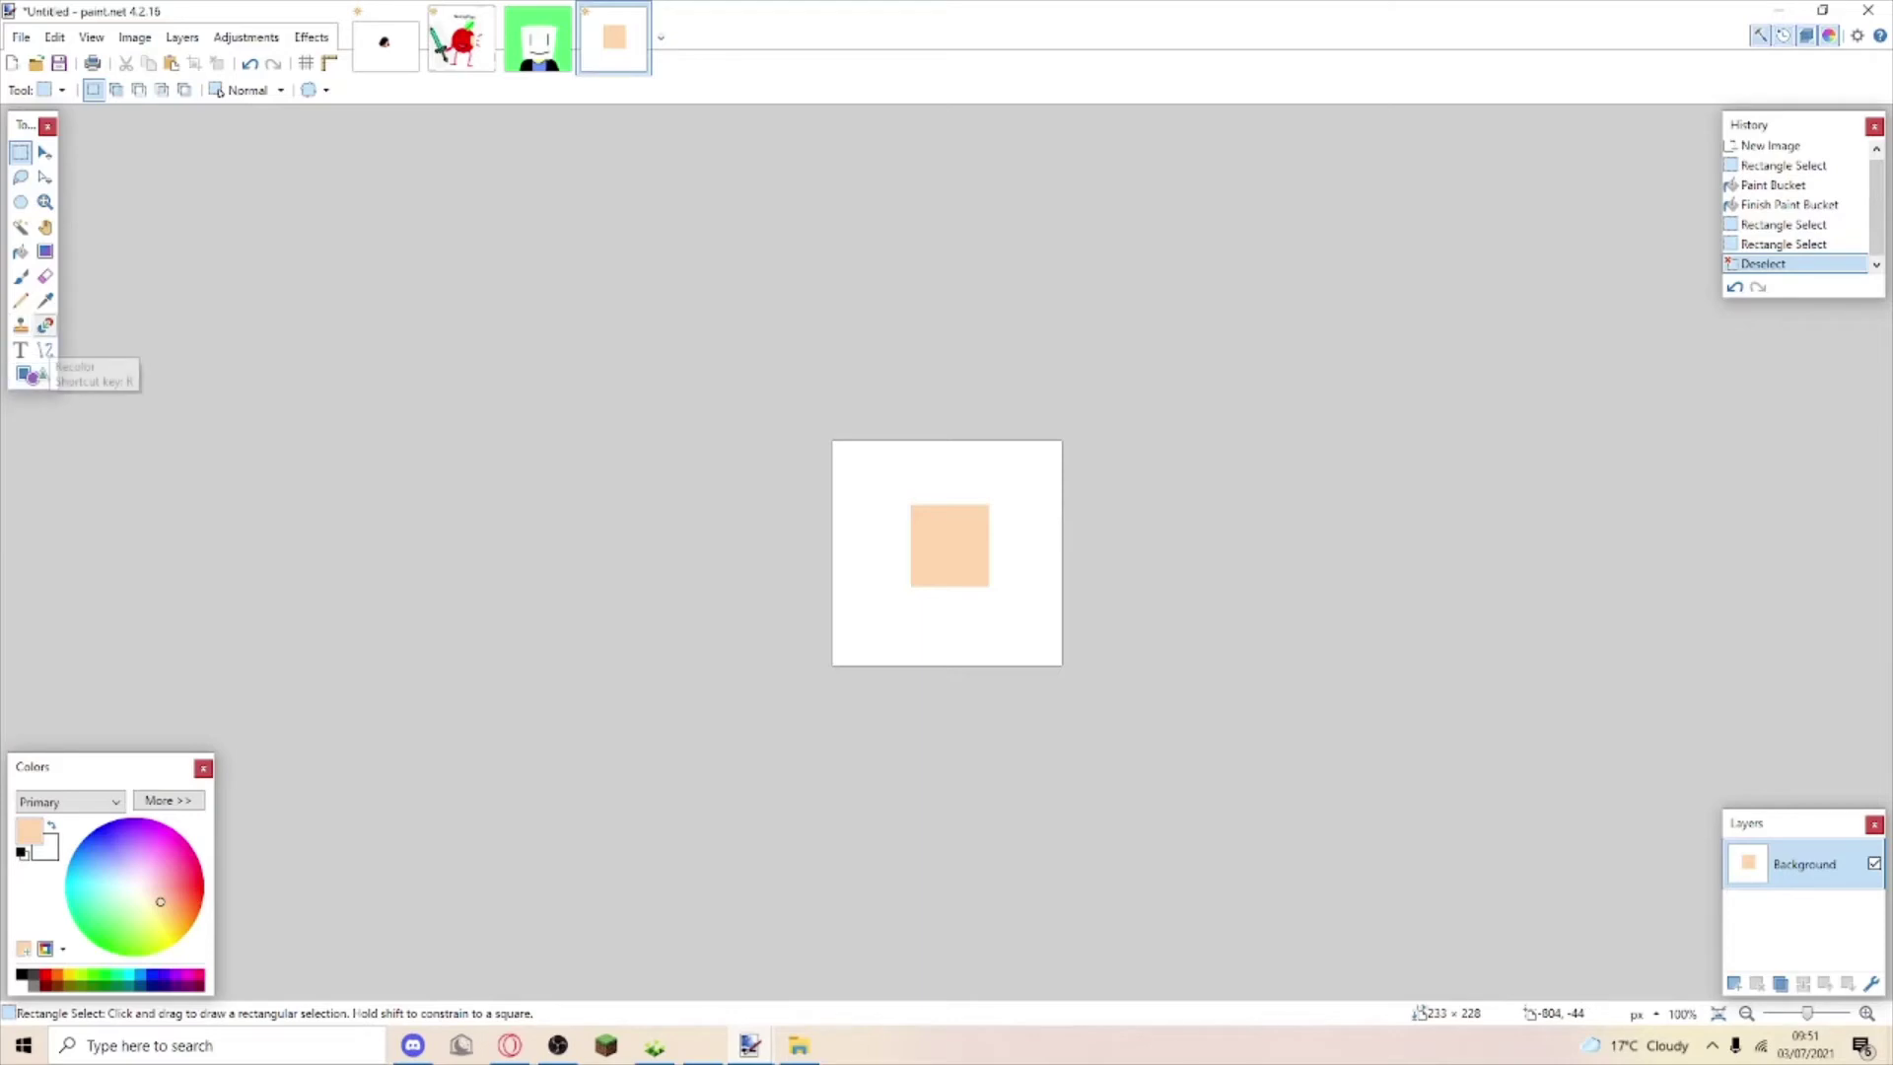
Draw two short black vertical eye lines on the peach square.
{"action": "left_click", "coordinate": [45, 349]}
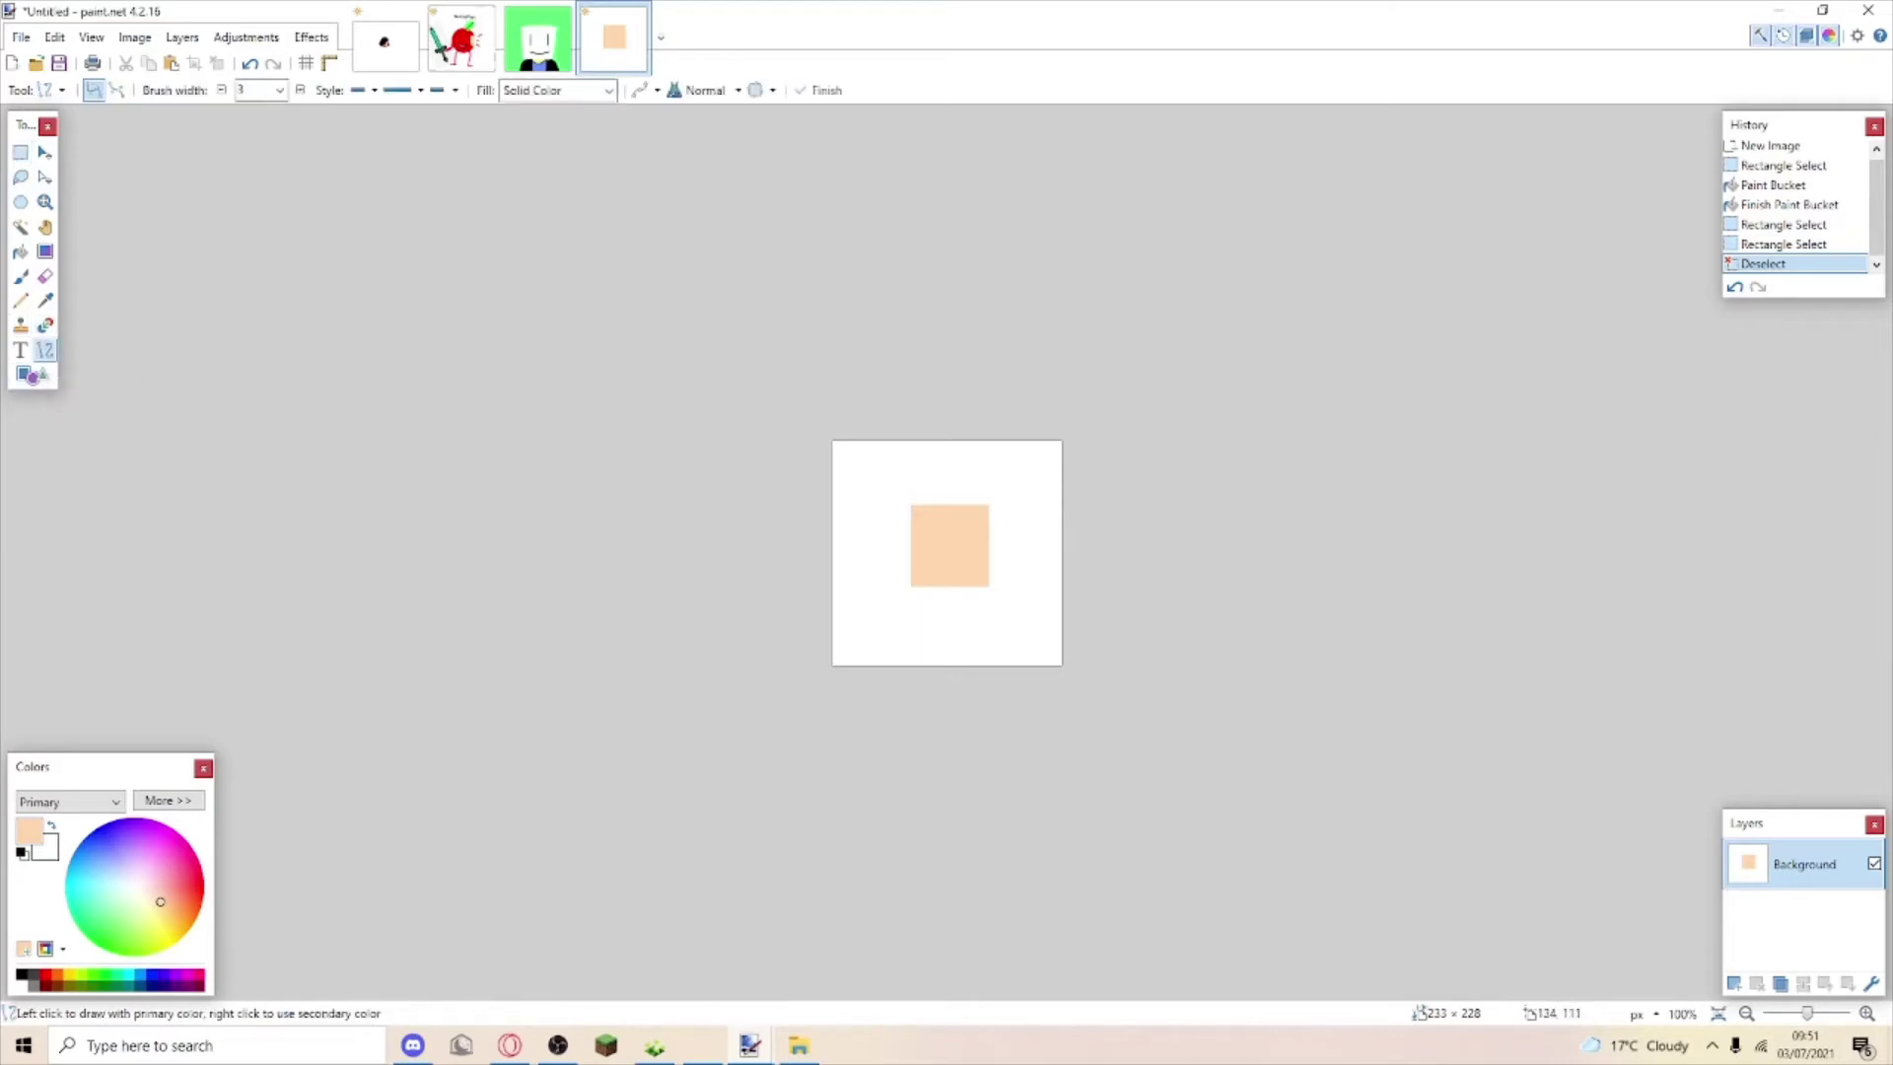
{"action": "mouse_move", "coordinate": [961, 571]}
{"action": "left_mouse_down"}
{"action": "mouse_move", "coordinate": [963, 587]}
{"action": "mouse_move", "coordinate": [928, 559]}
{"action": "left_mouse_up"}
{"action": "key", "text": "d"}
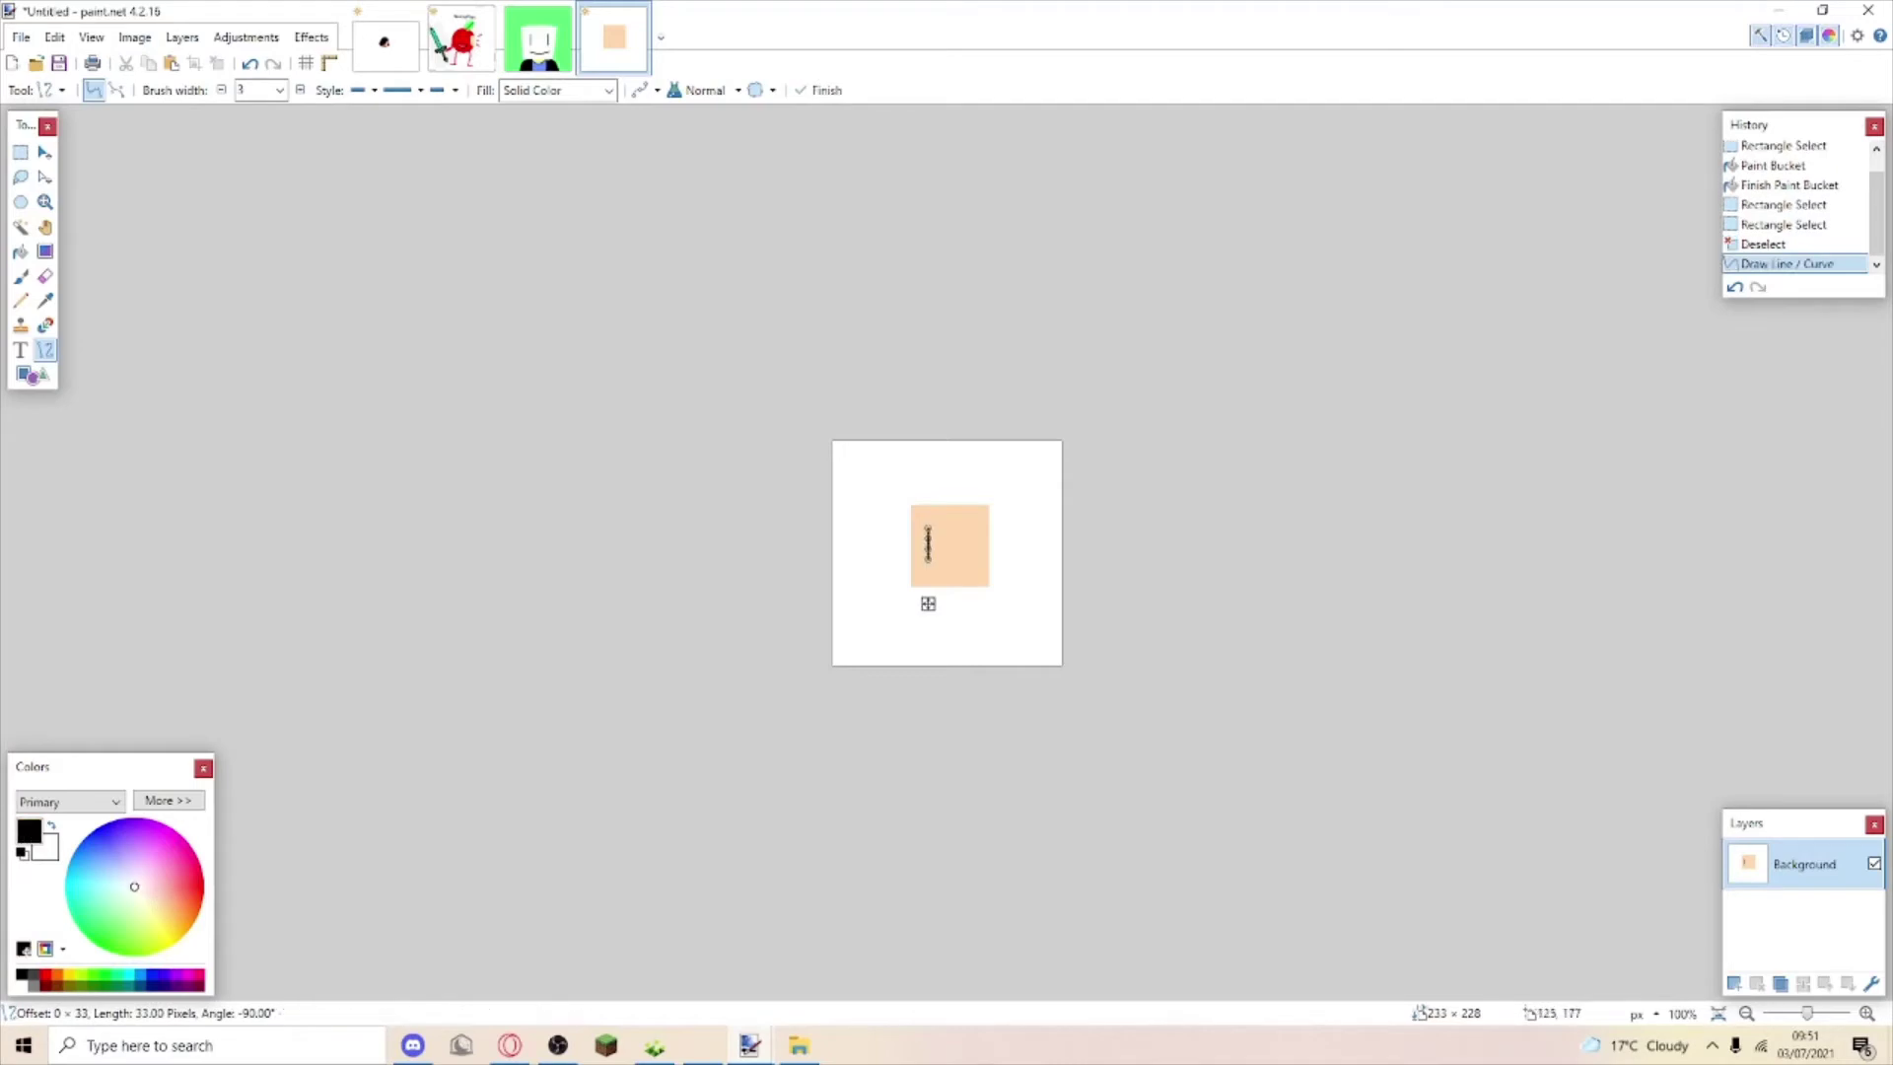
{"action": "mouse_move", "coordinate": [961, 526]}
{"action": "left_mouse_down"}
{"action": "mouse_move", "coordinate": [959, 561]}
{"action": "mouse_move", "coordinate": [962, 538]}
{"action": "left_mouse_up"}
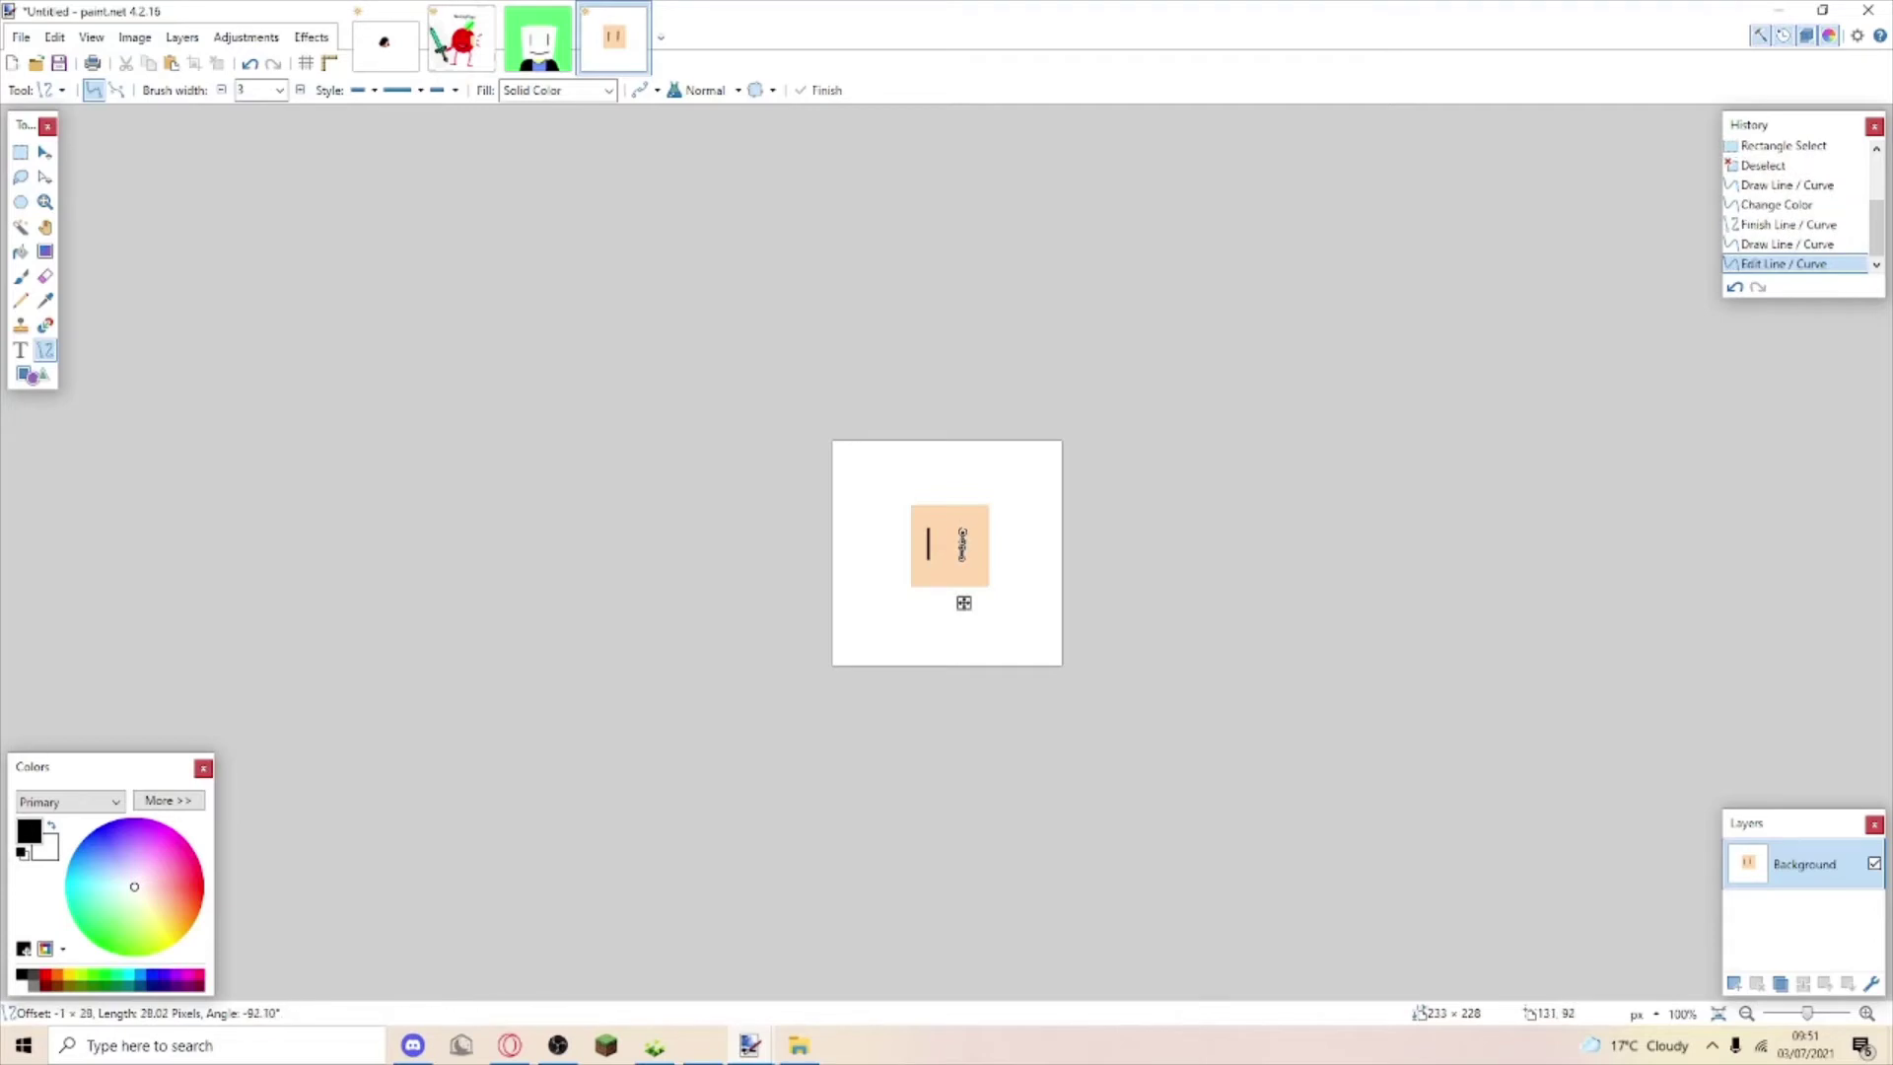
{"action": "key", "text": "Return"}
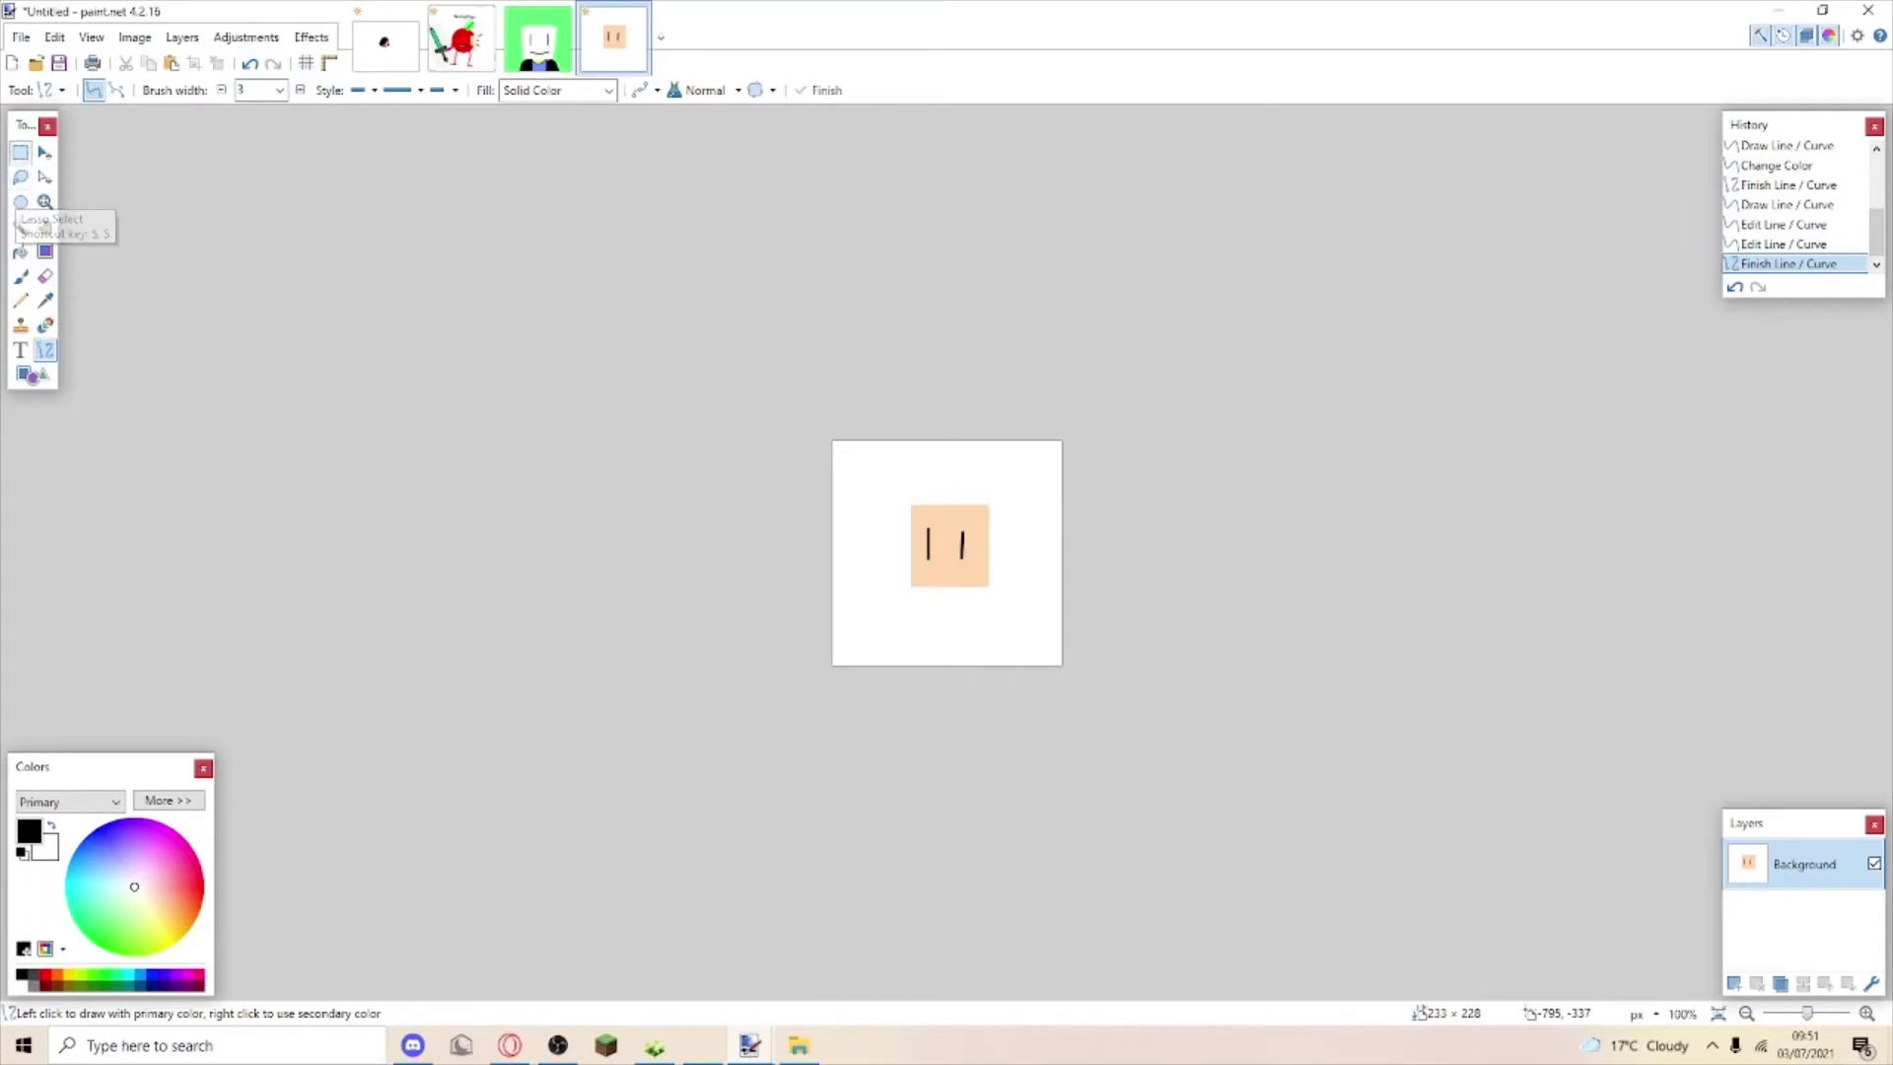
{"action": "left_click", "coordinate": [21, 151]}
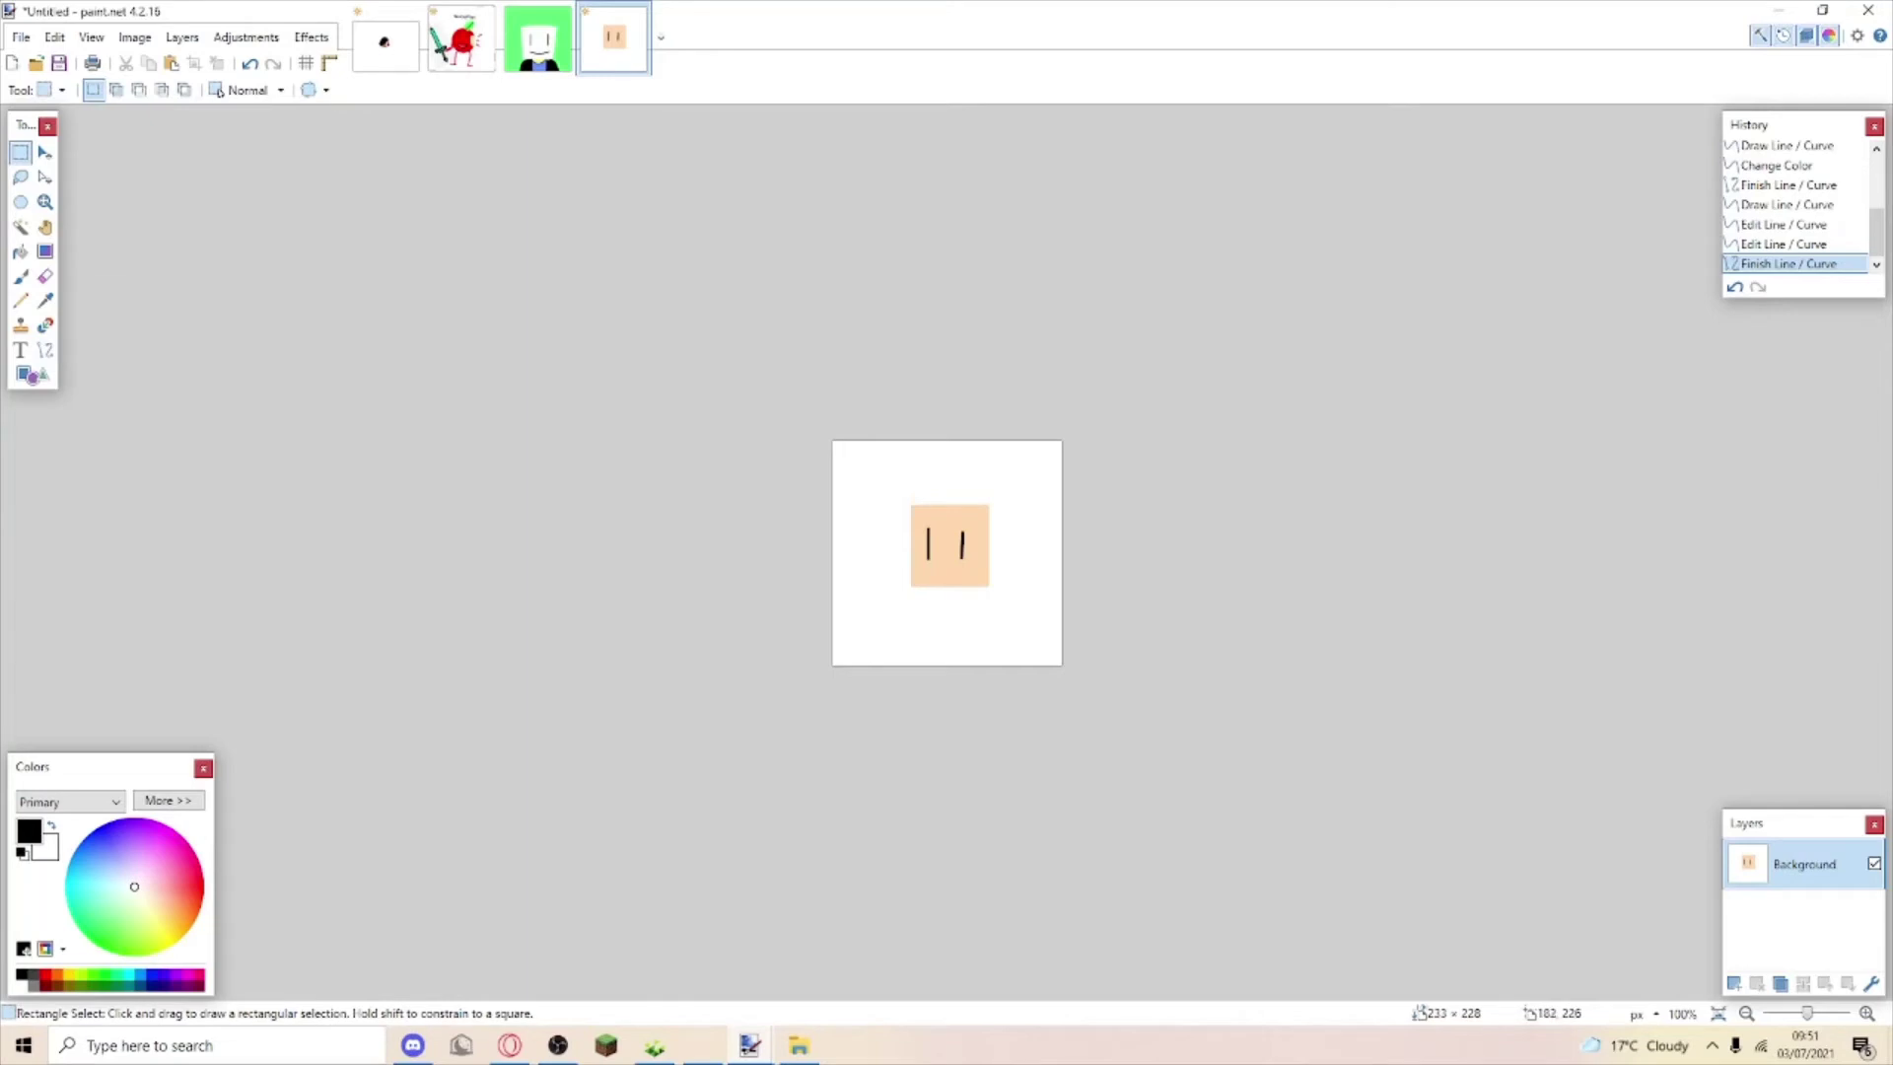
Select a rectangle directly below the peach head for the body.
{"action": "left_click_drag", "start_coordinate": [1011, 662], "coordinate": [1046, 555]}
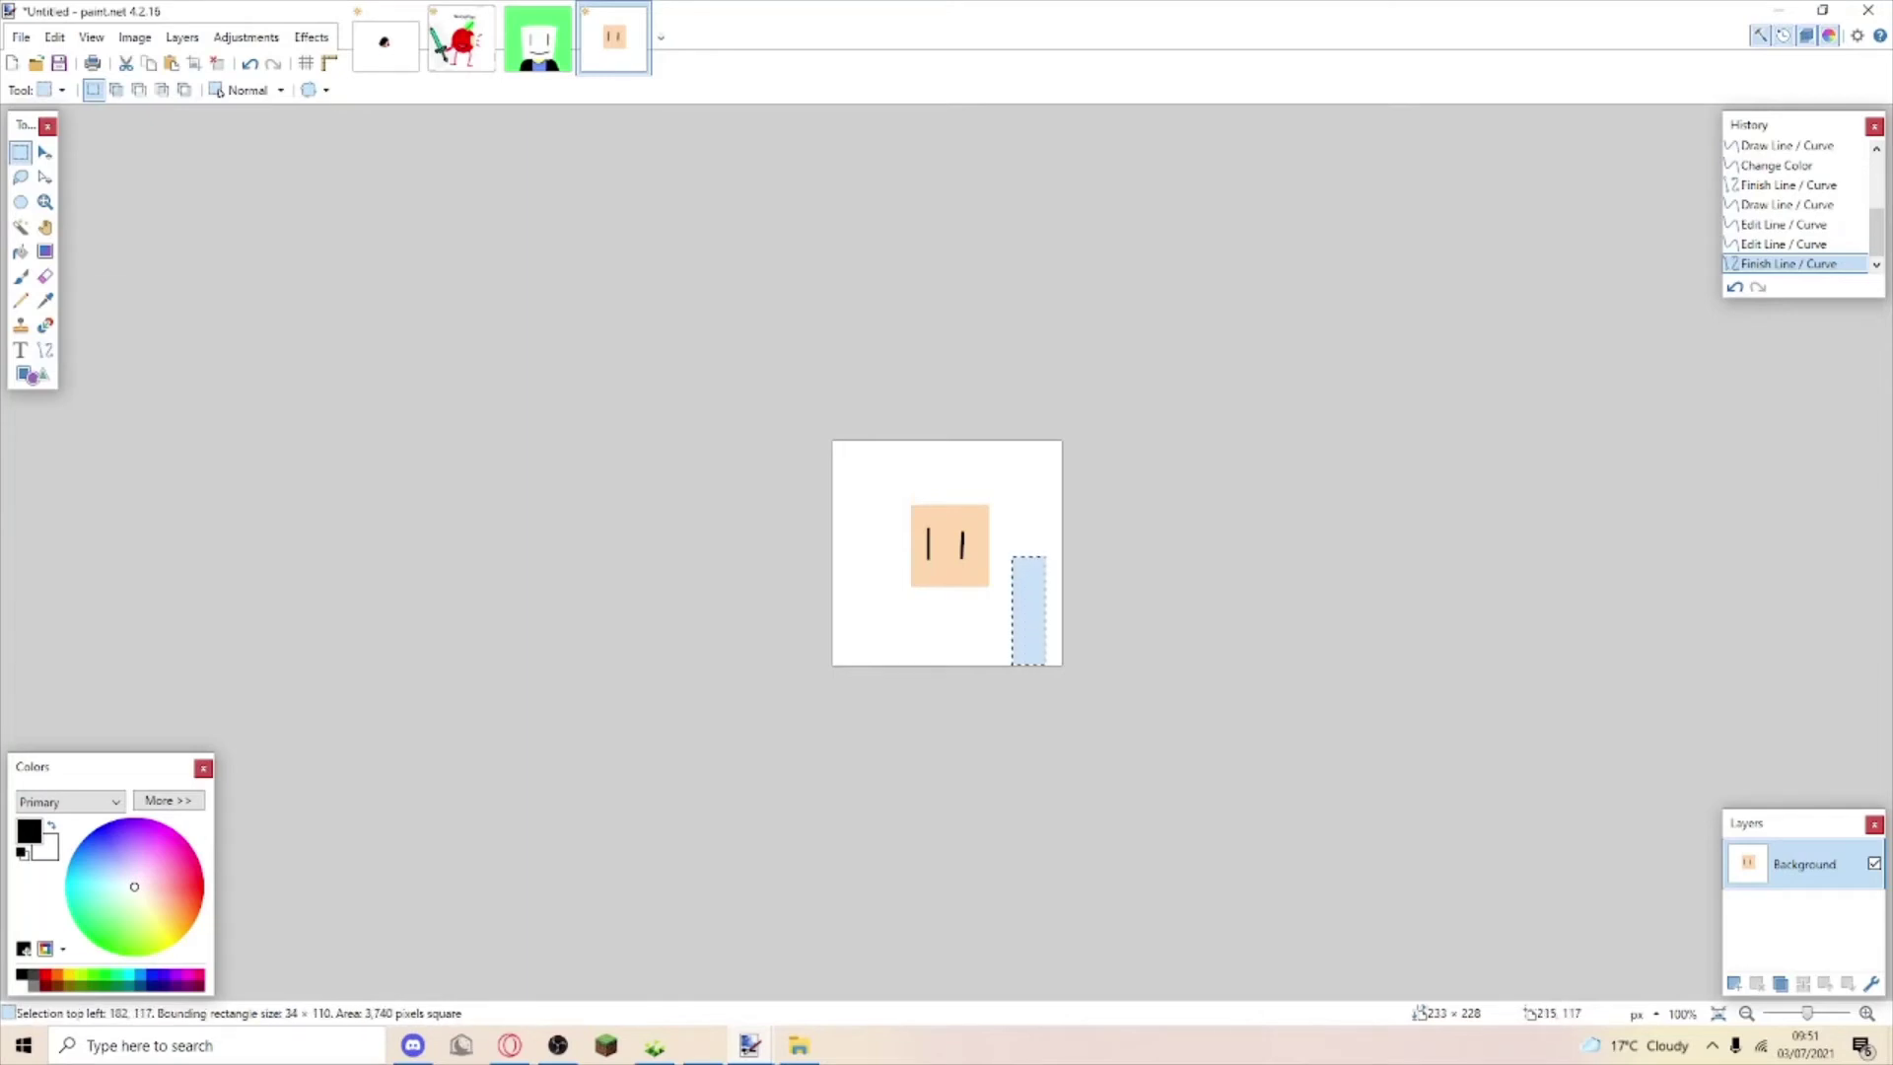
{"action": "left_click_drag", "start_coordinate": [1044, 556], "coordinate": [1046, 566]}
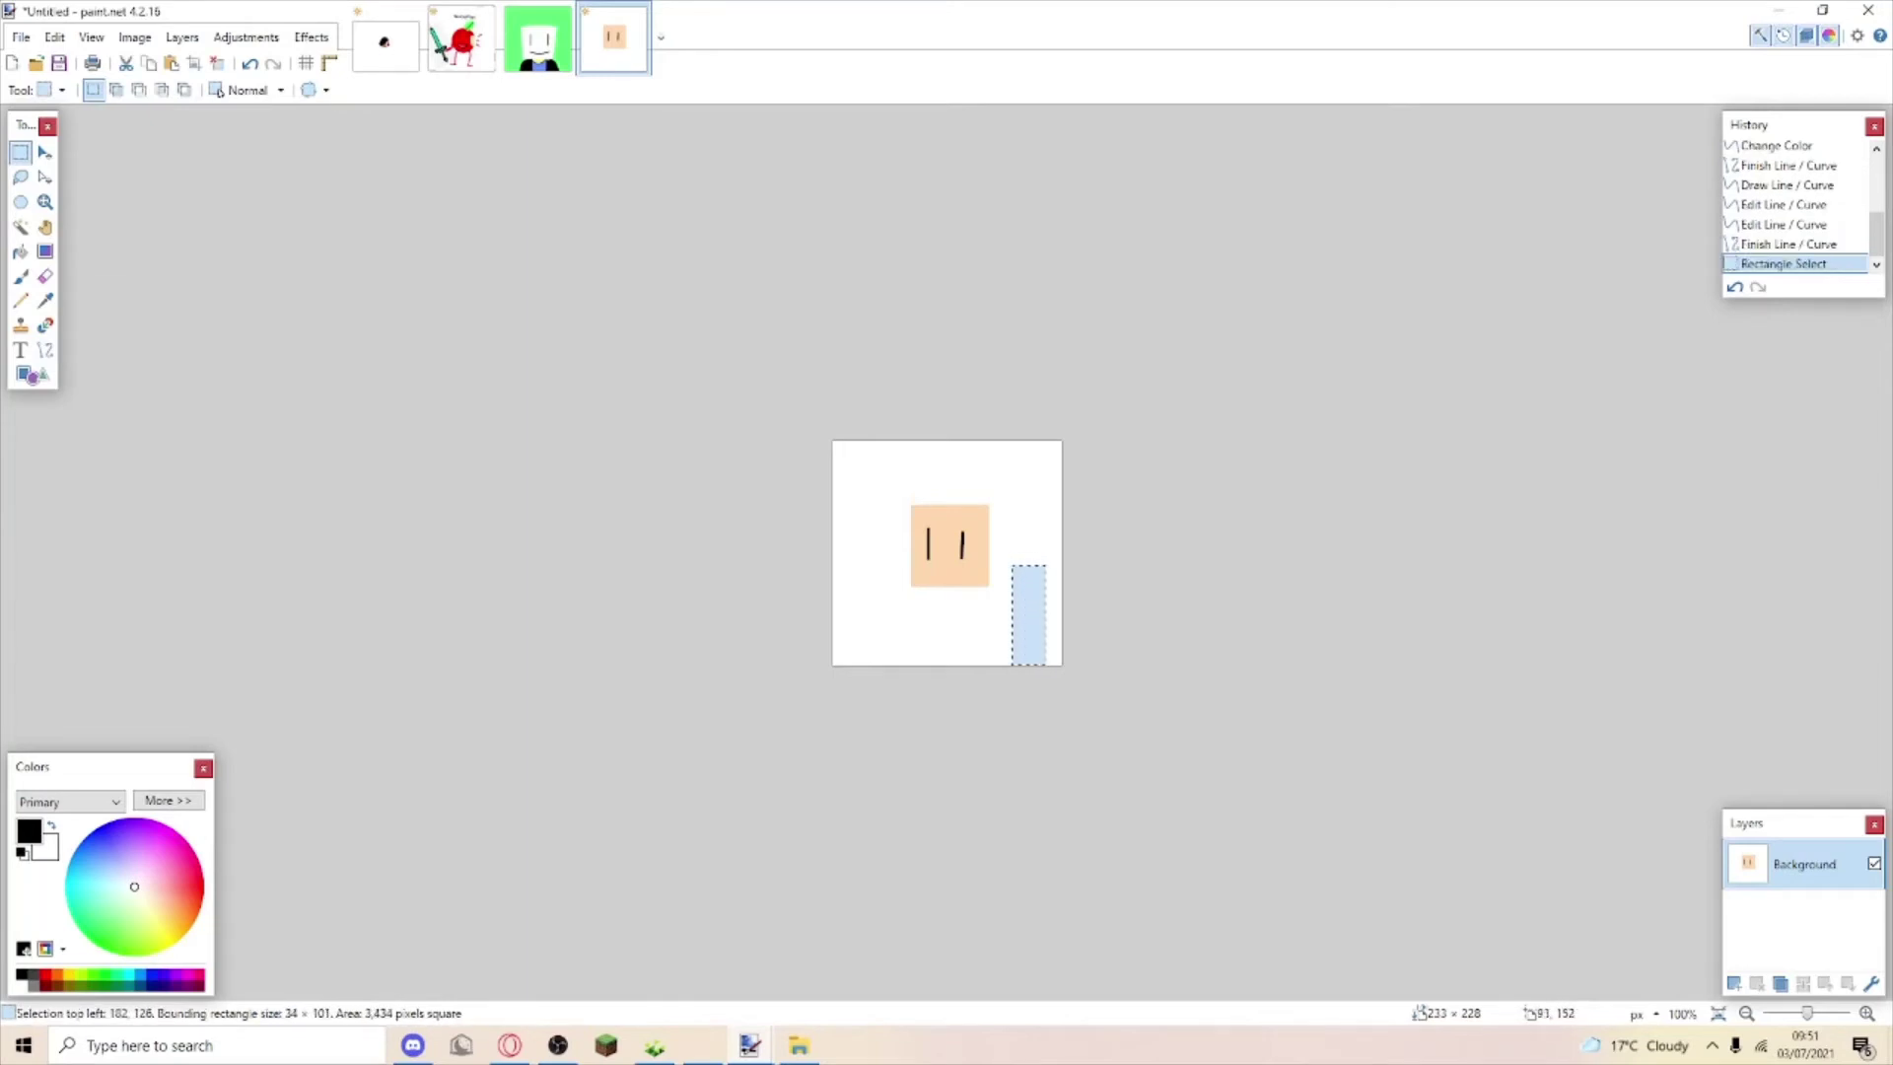
{"action": "left_click", "coordinate": [1022, 590]}
{"action": "mouse_move", "coordinate": [918, 585]}
{"action": "left_mouse_down"}
{"action": "mouse_move", "coordinate": [902, 626]}
{"action": "mouse_move", "coordinate": [899, 583]}
{"action": "mouse_move", "coordinate": [998, 668]}
{"action": "left_mouse_up"}
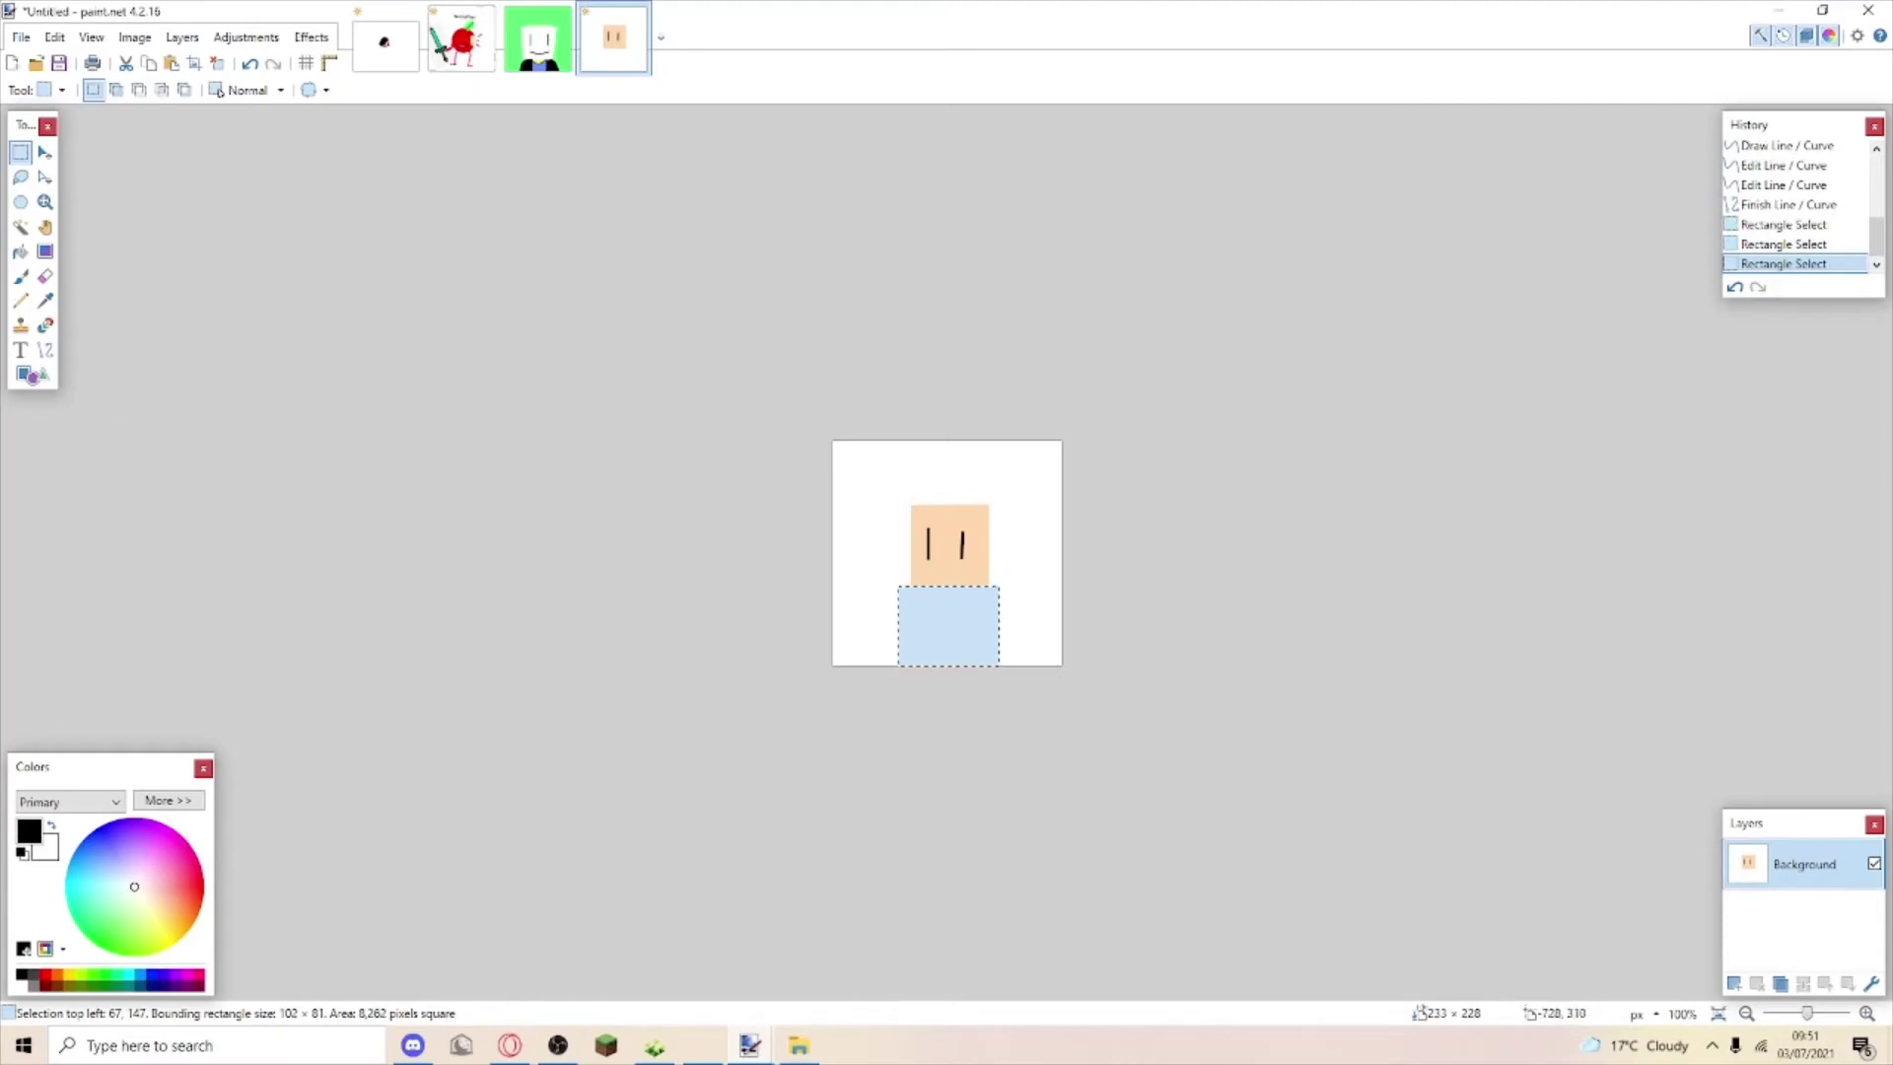
Fill the body rectangle with light blue.
{"action": "left_click_drag", "start_coordinate": [92, 884], "coordinate": [89, 873]}
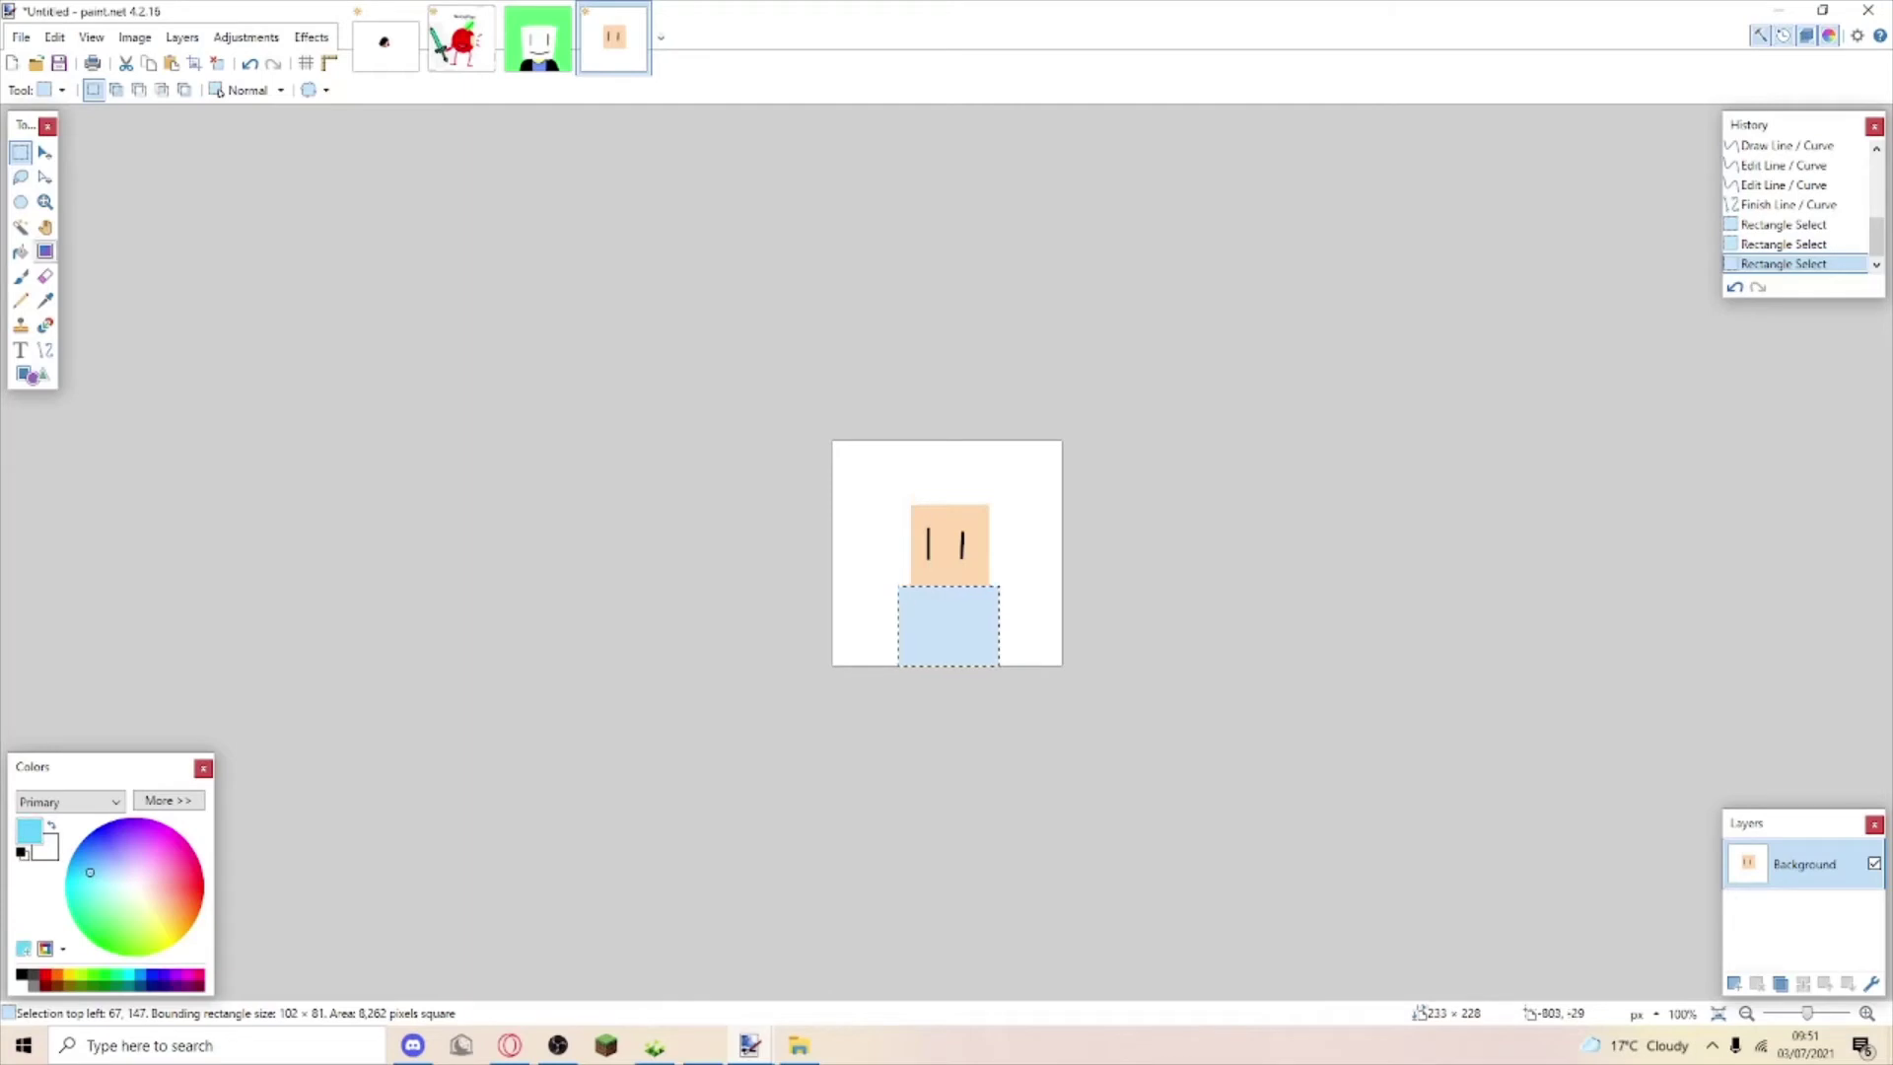
{"action": "left_click", "coordinate": [19, 252]}
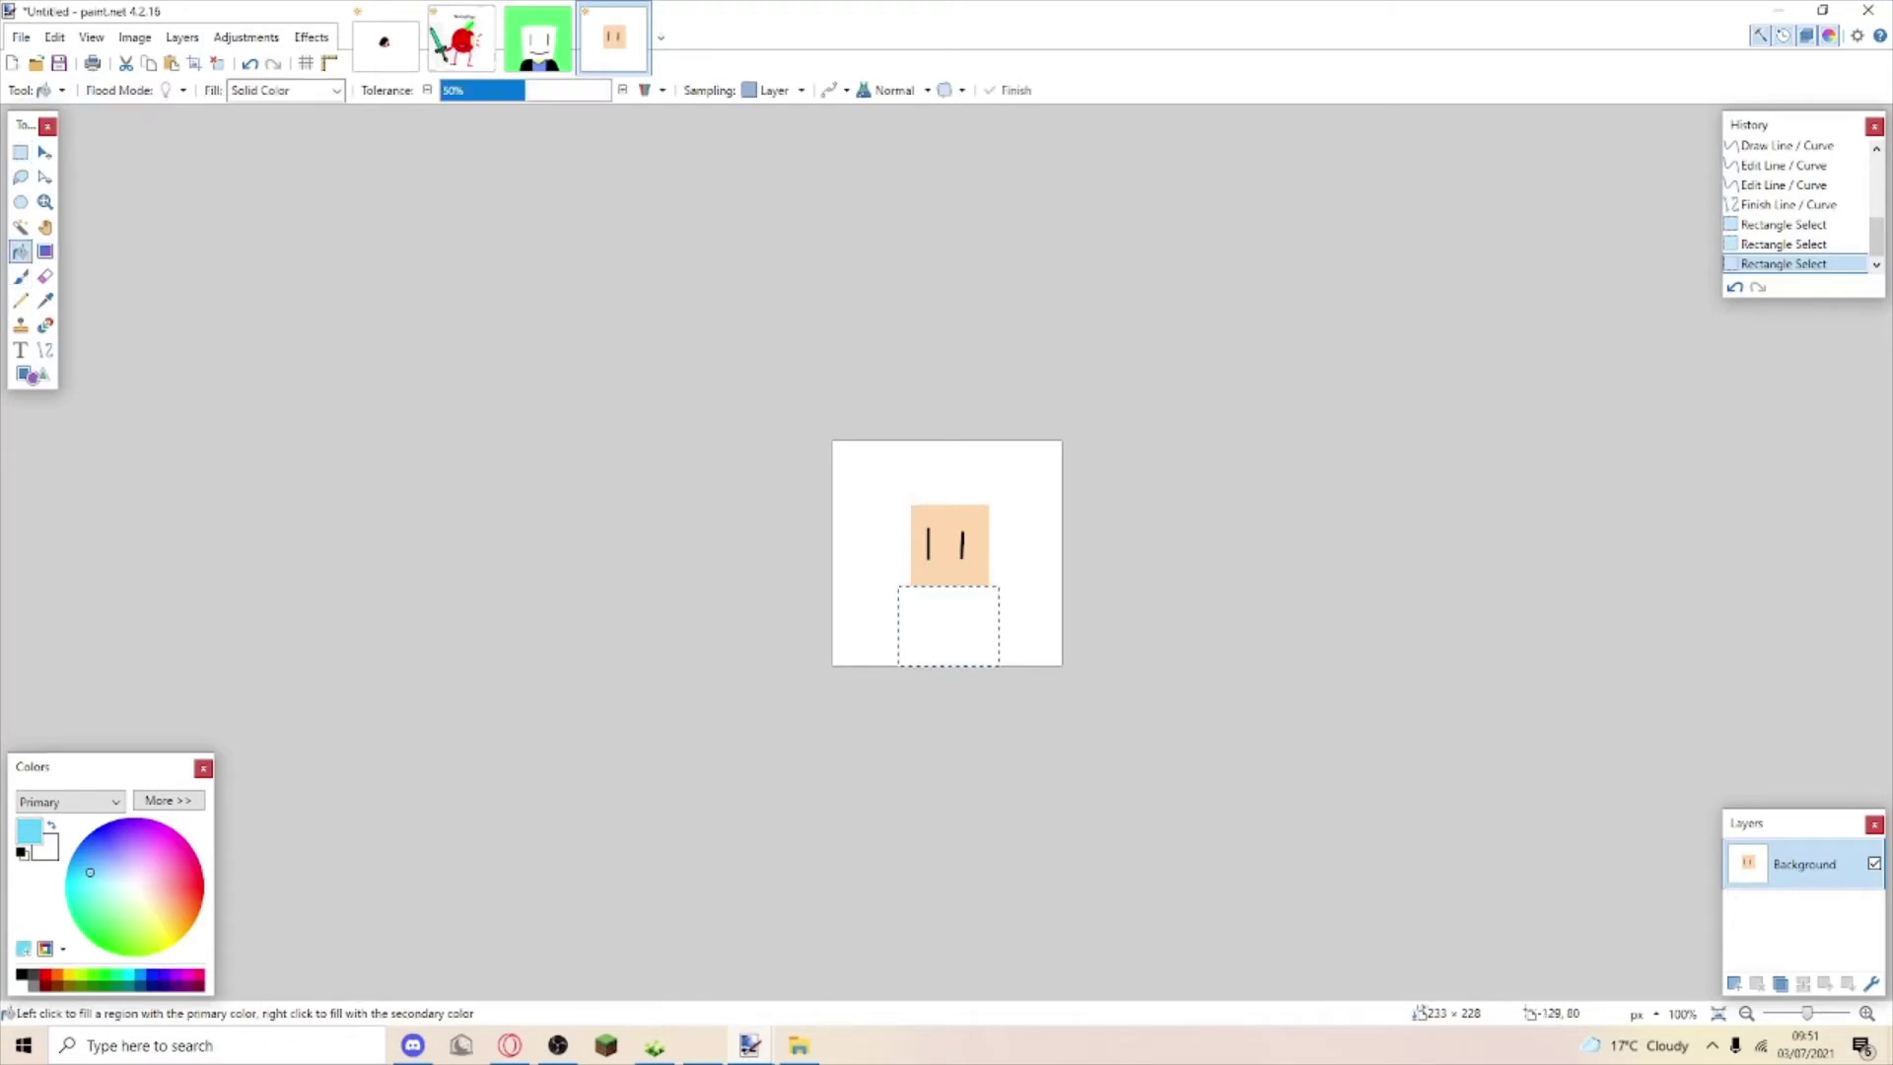
{"action": "left_click", "coordinate": [948, 627]}
{"action": "left_click", "coordinate": [318, 559]}
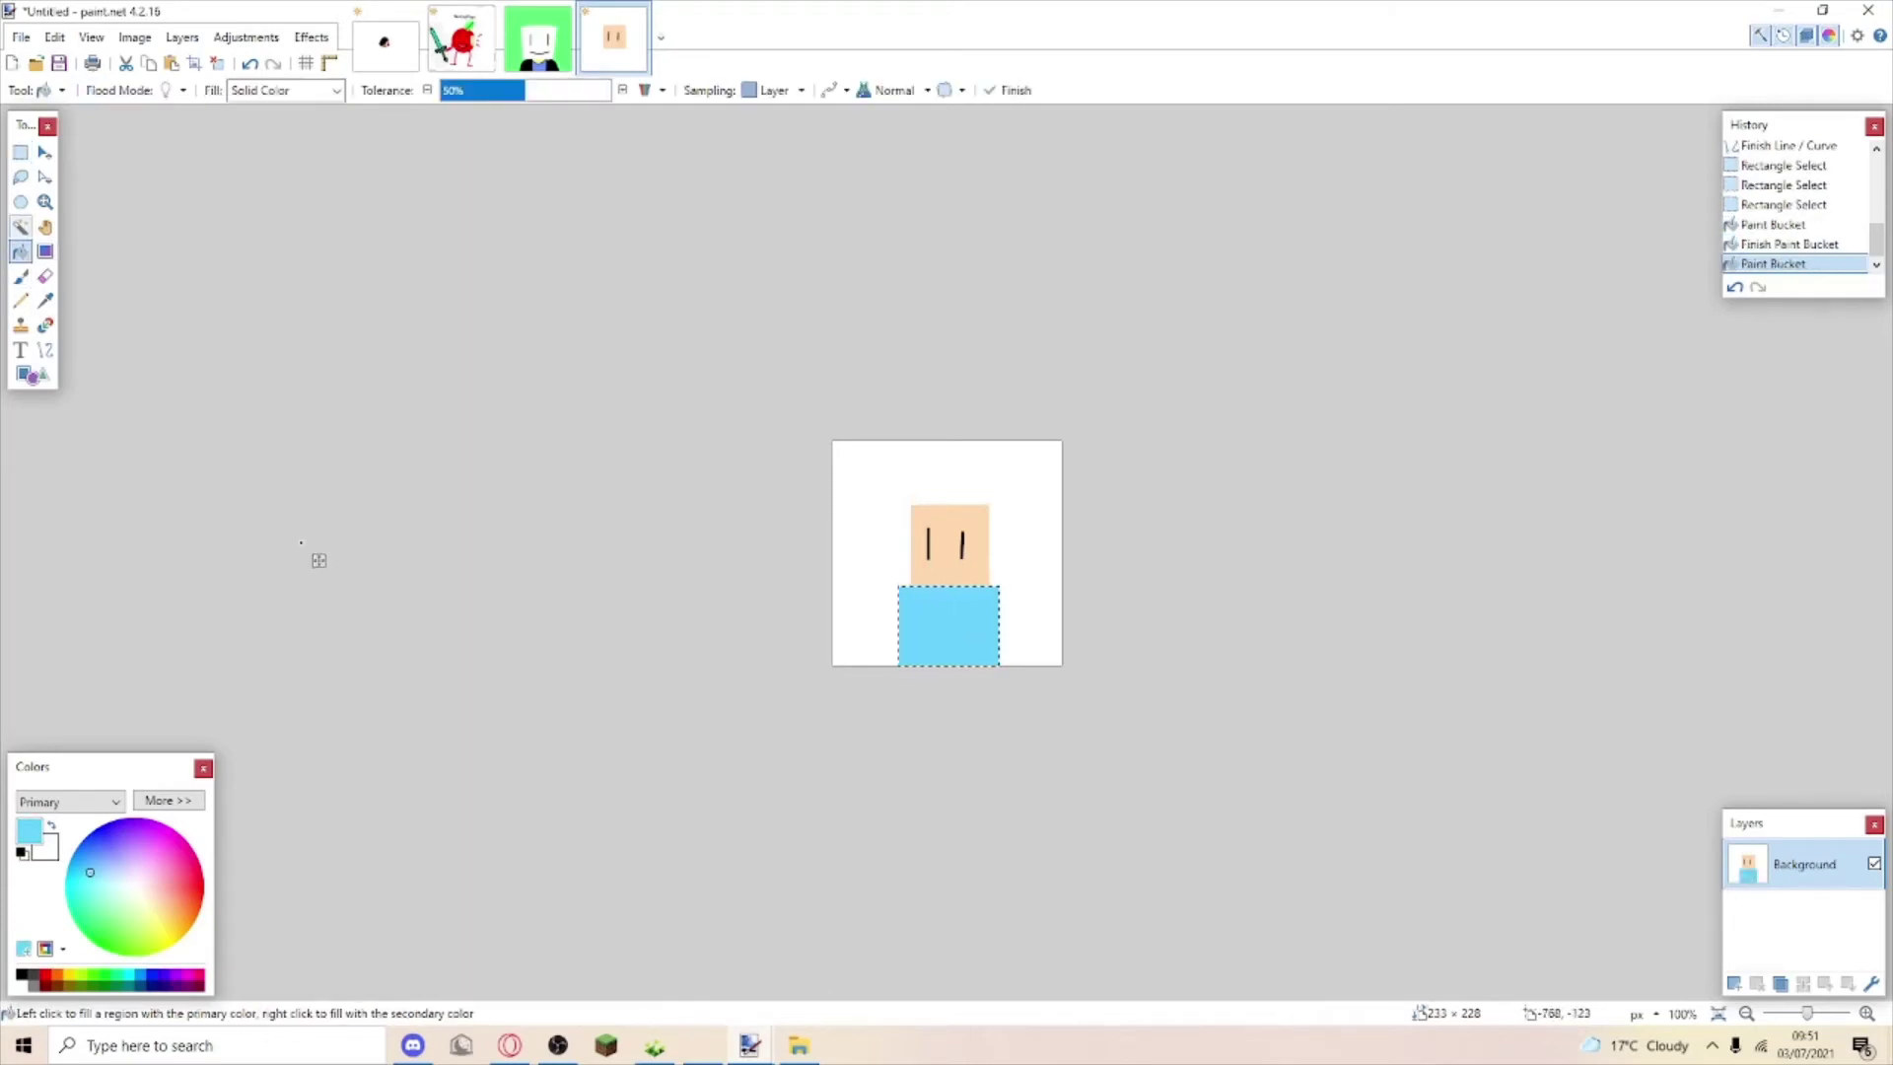
{"action": "left_click", "coordinate": [20, 150]}
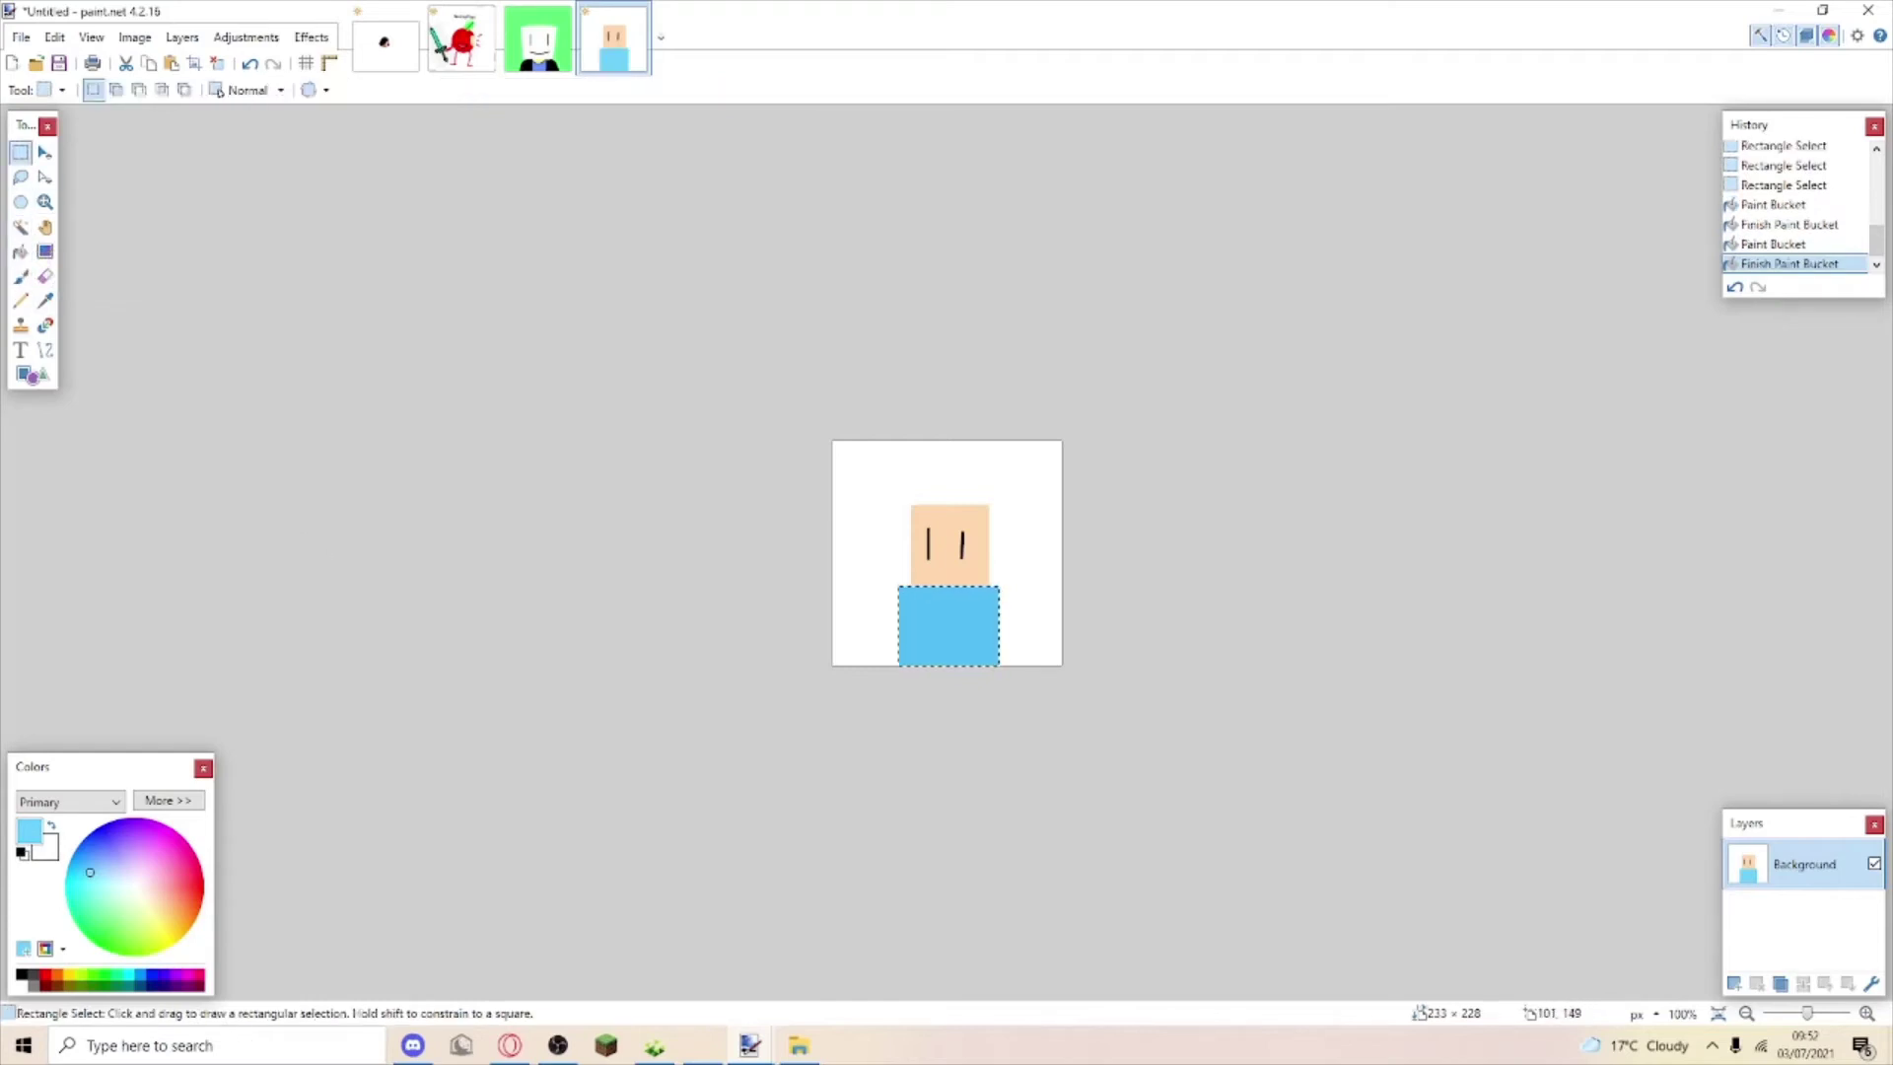
{"action": "mouse_move", "coordinate": [932, 587]}
{"action": "left_mouse_down"}
{"action": "mouse_move", "coordinate": [971, 600]}
{"action": "mouse_move", "coordinate": [944, 590]}
{"action": "left_mouse_up"}
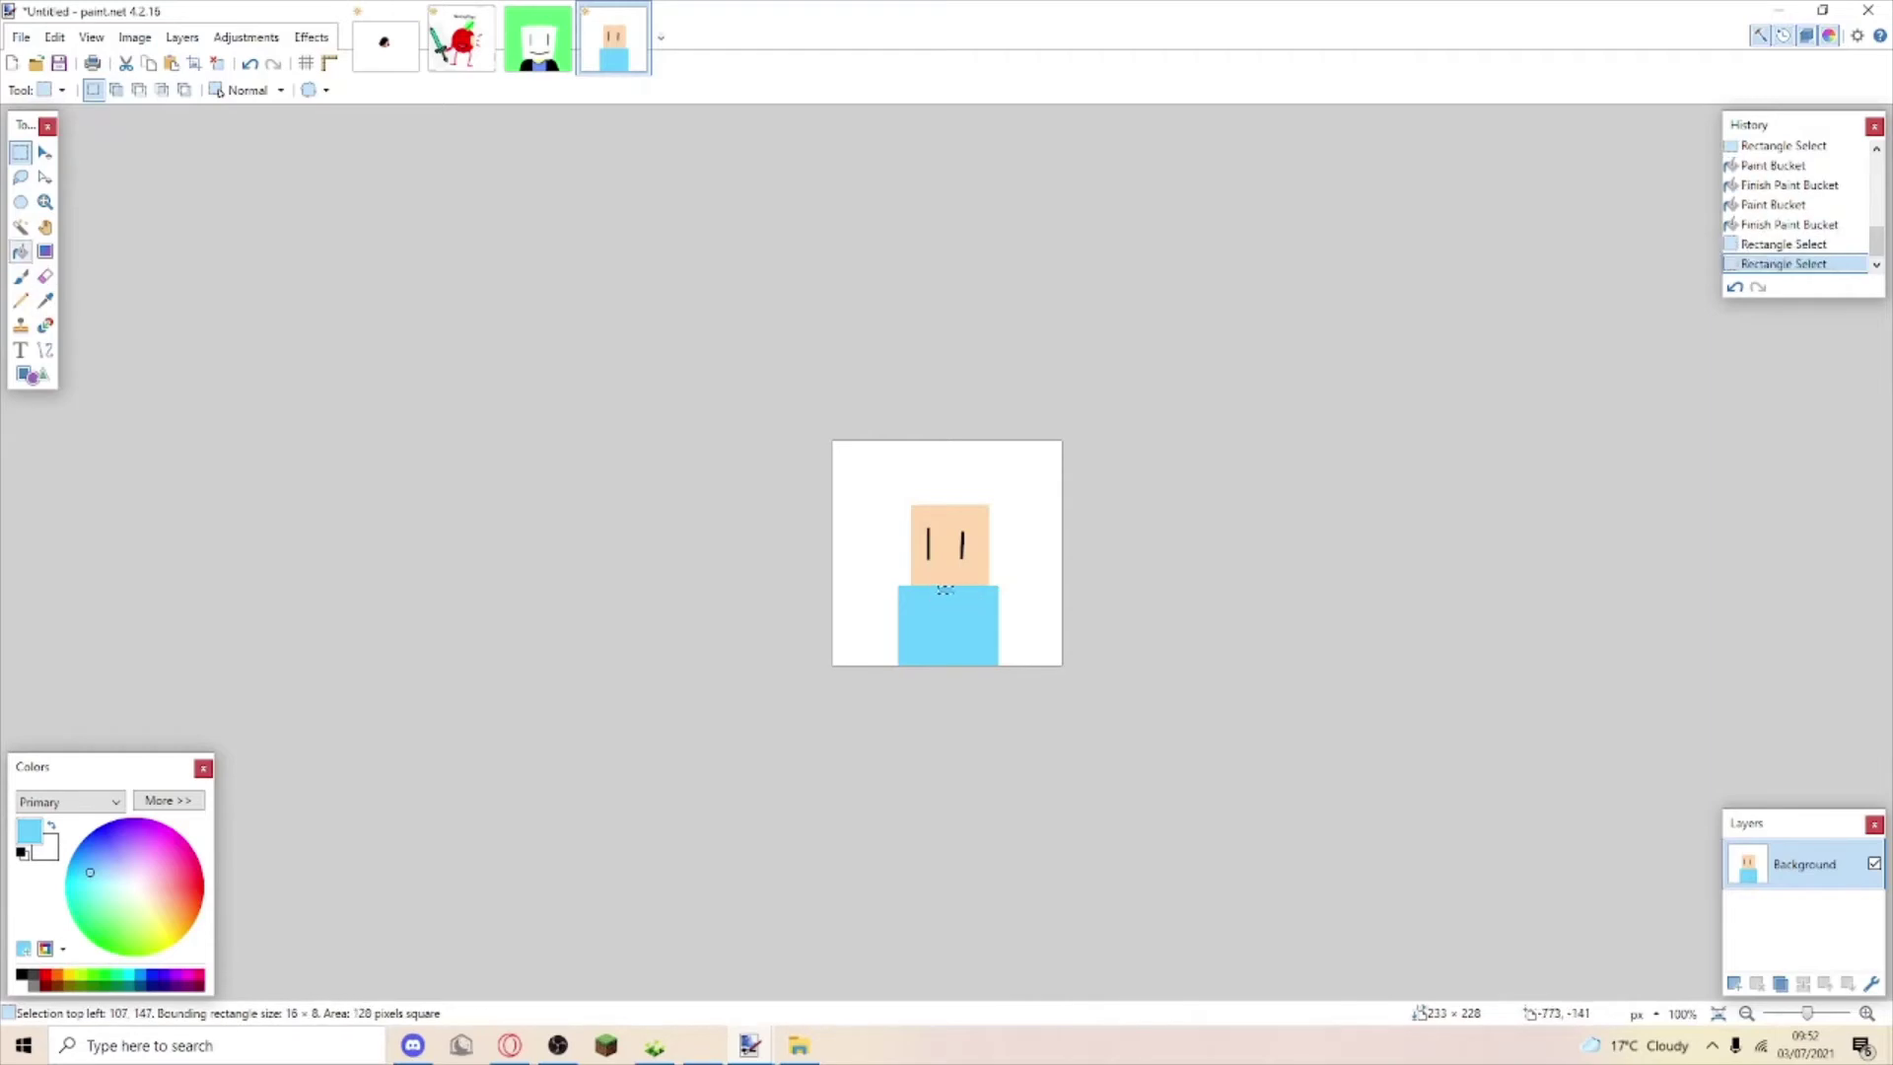
Sample the head's skin tone, fill the body's top strip and stretch the patch wider.
{"action": "left_click", "coordinate": [44, 301]}
{"action": "left_click", "coordinate": [948, 583]}
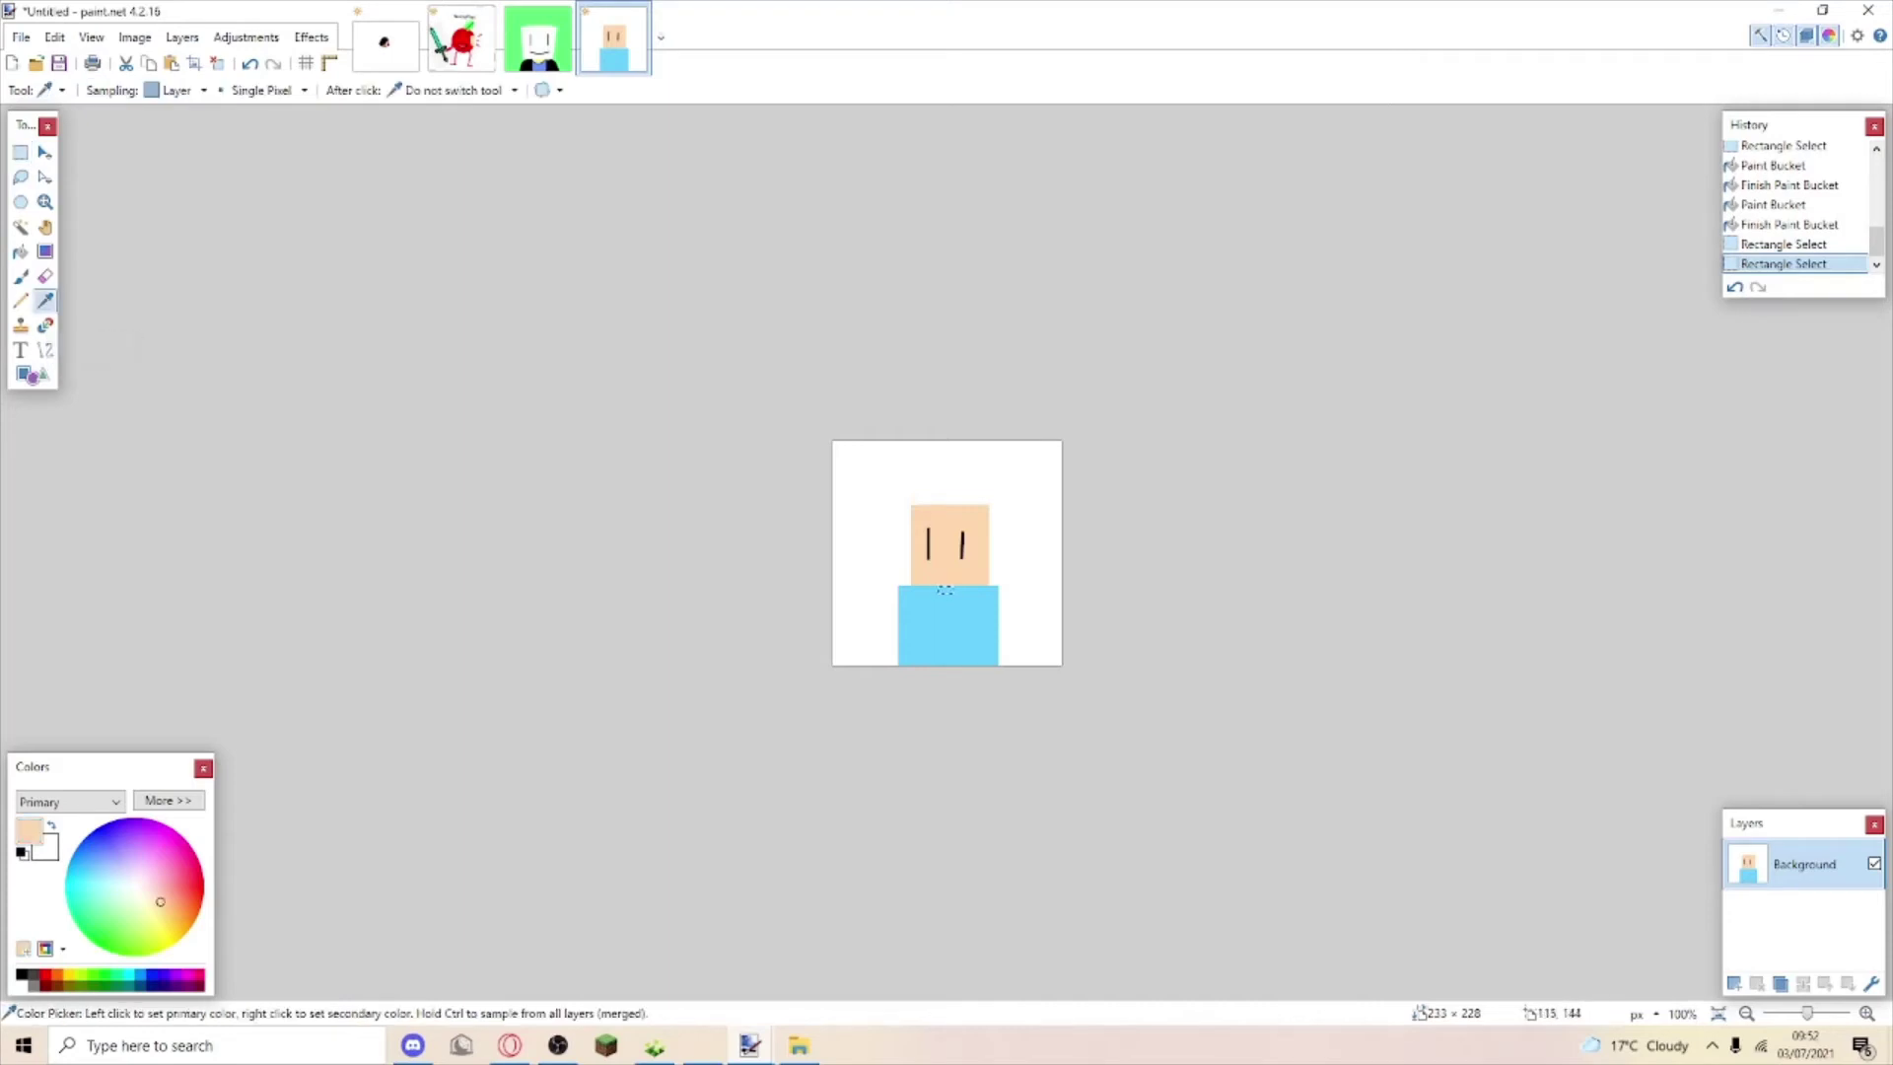
{"action": "left_click", "coordinate": [21, 252]}
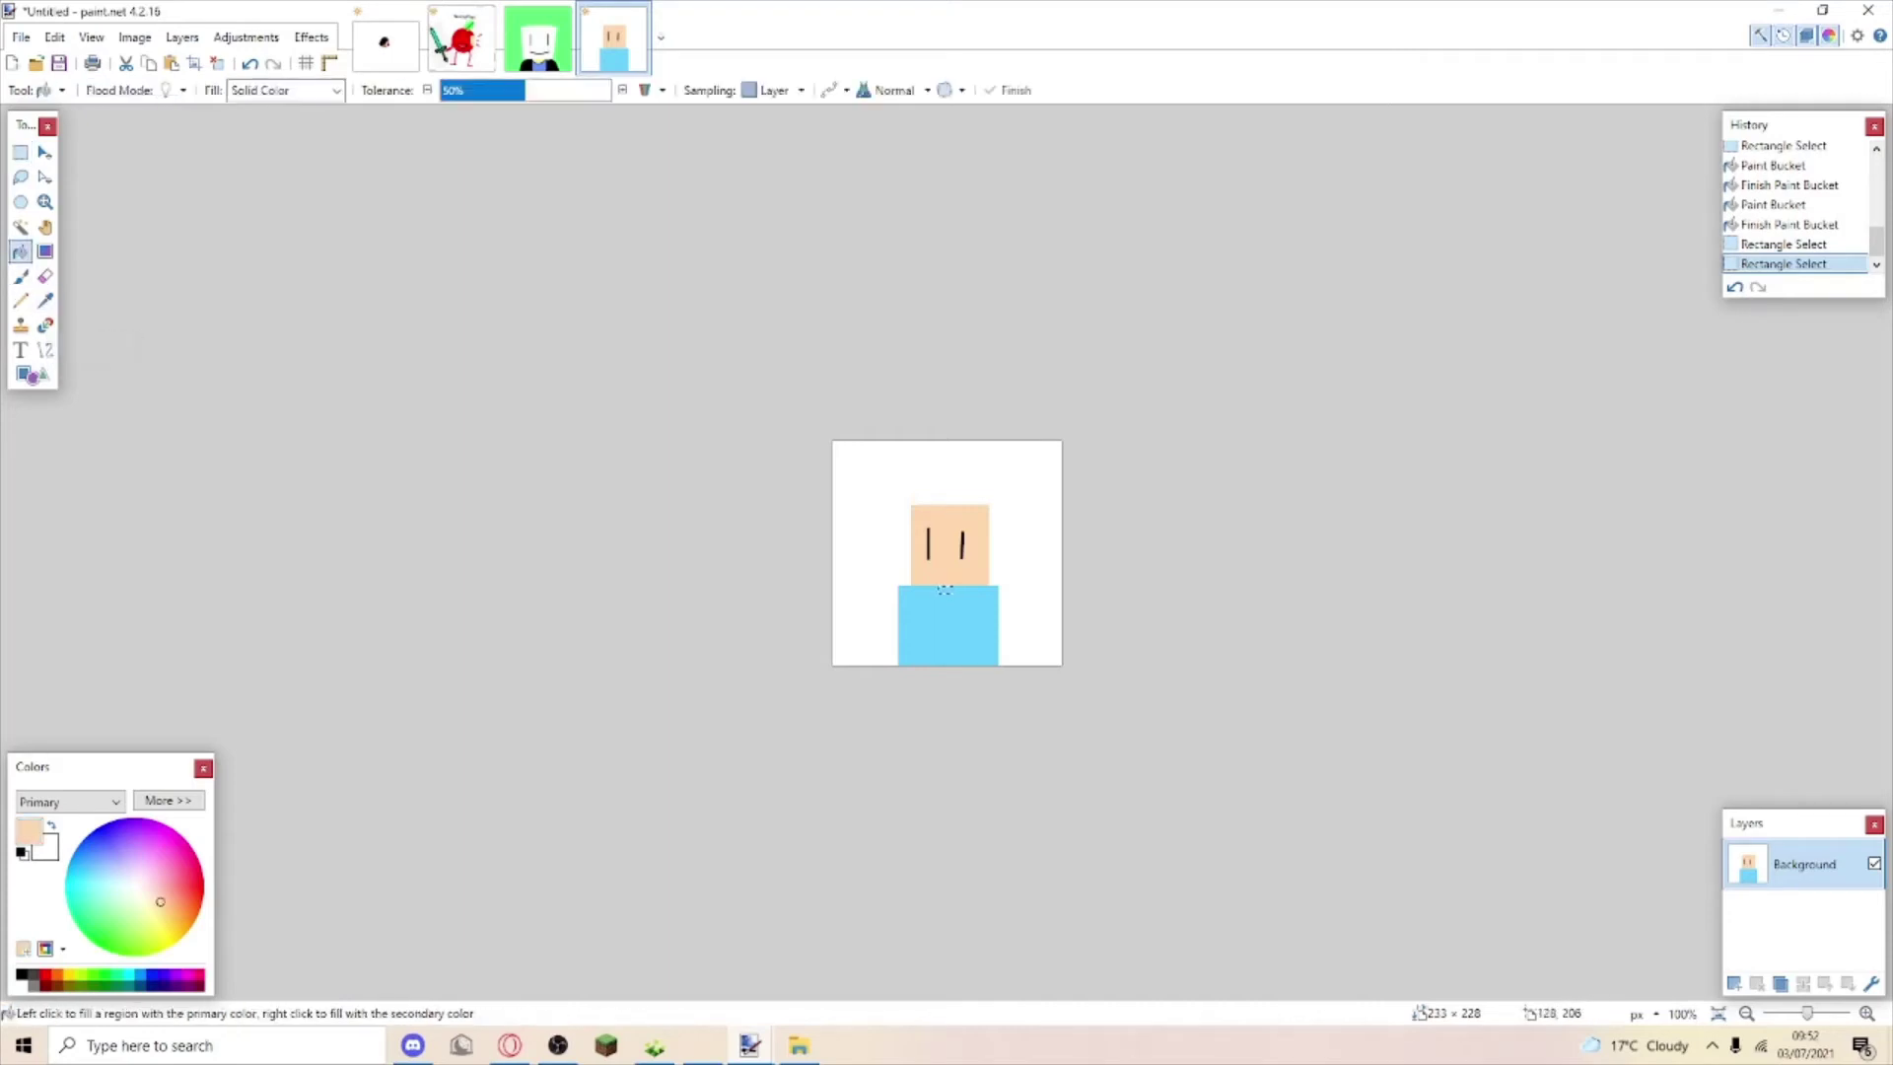
{"action": "left_click", "coordinate": [967, 609]}
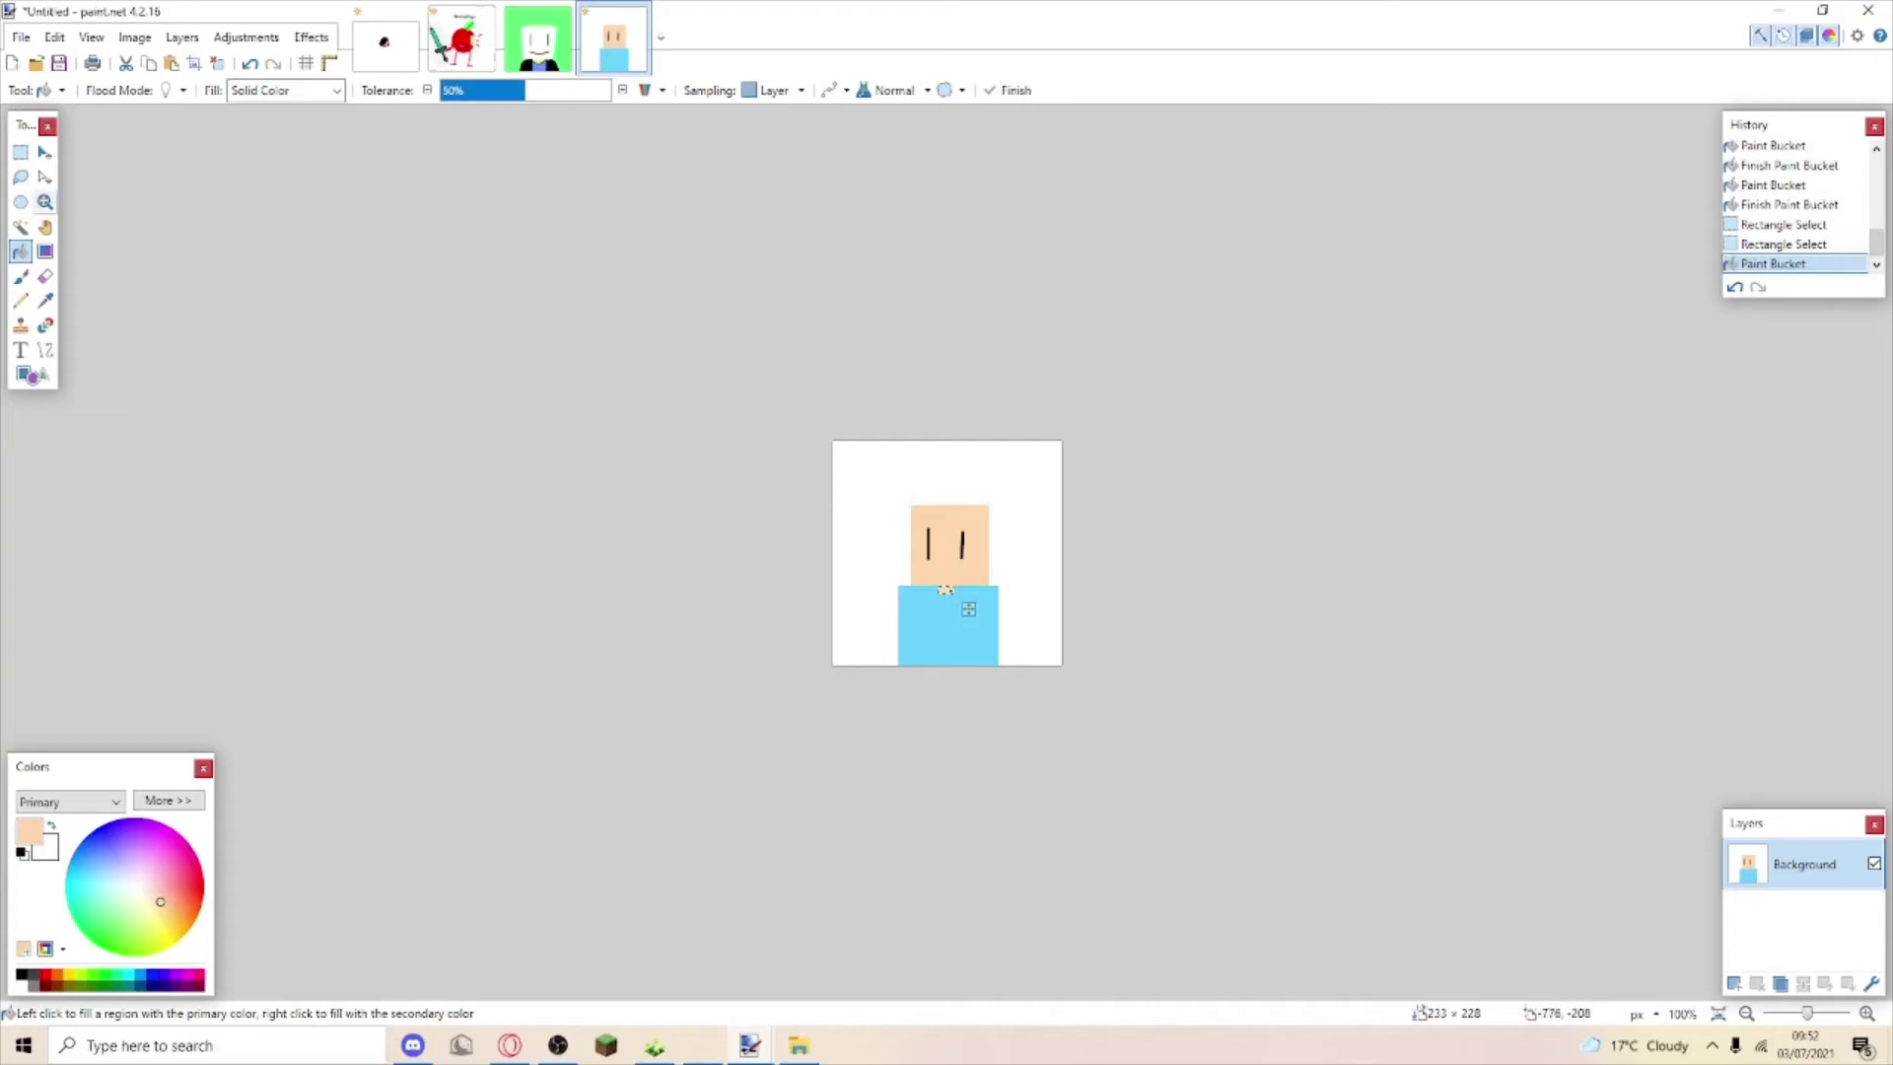
{"action": "left_click", "coordinate": [45, 153]}
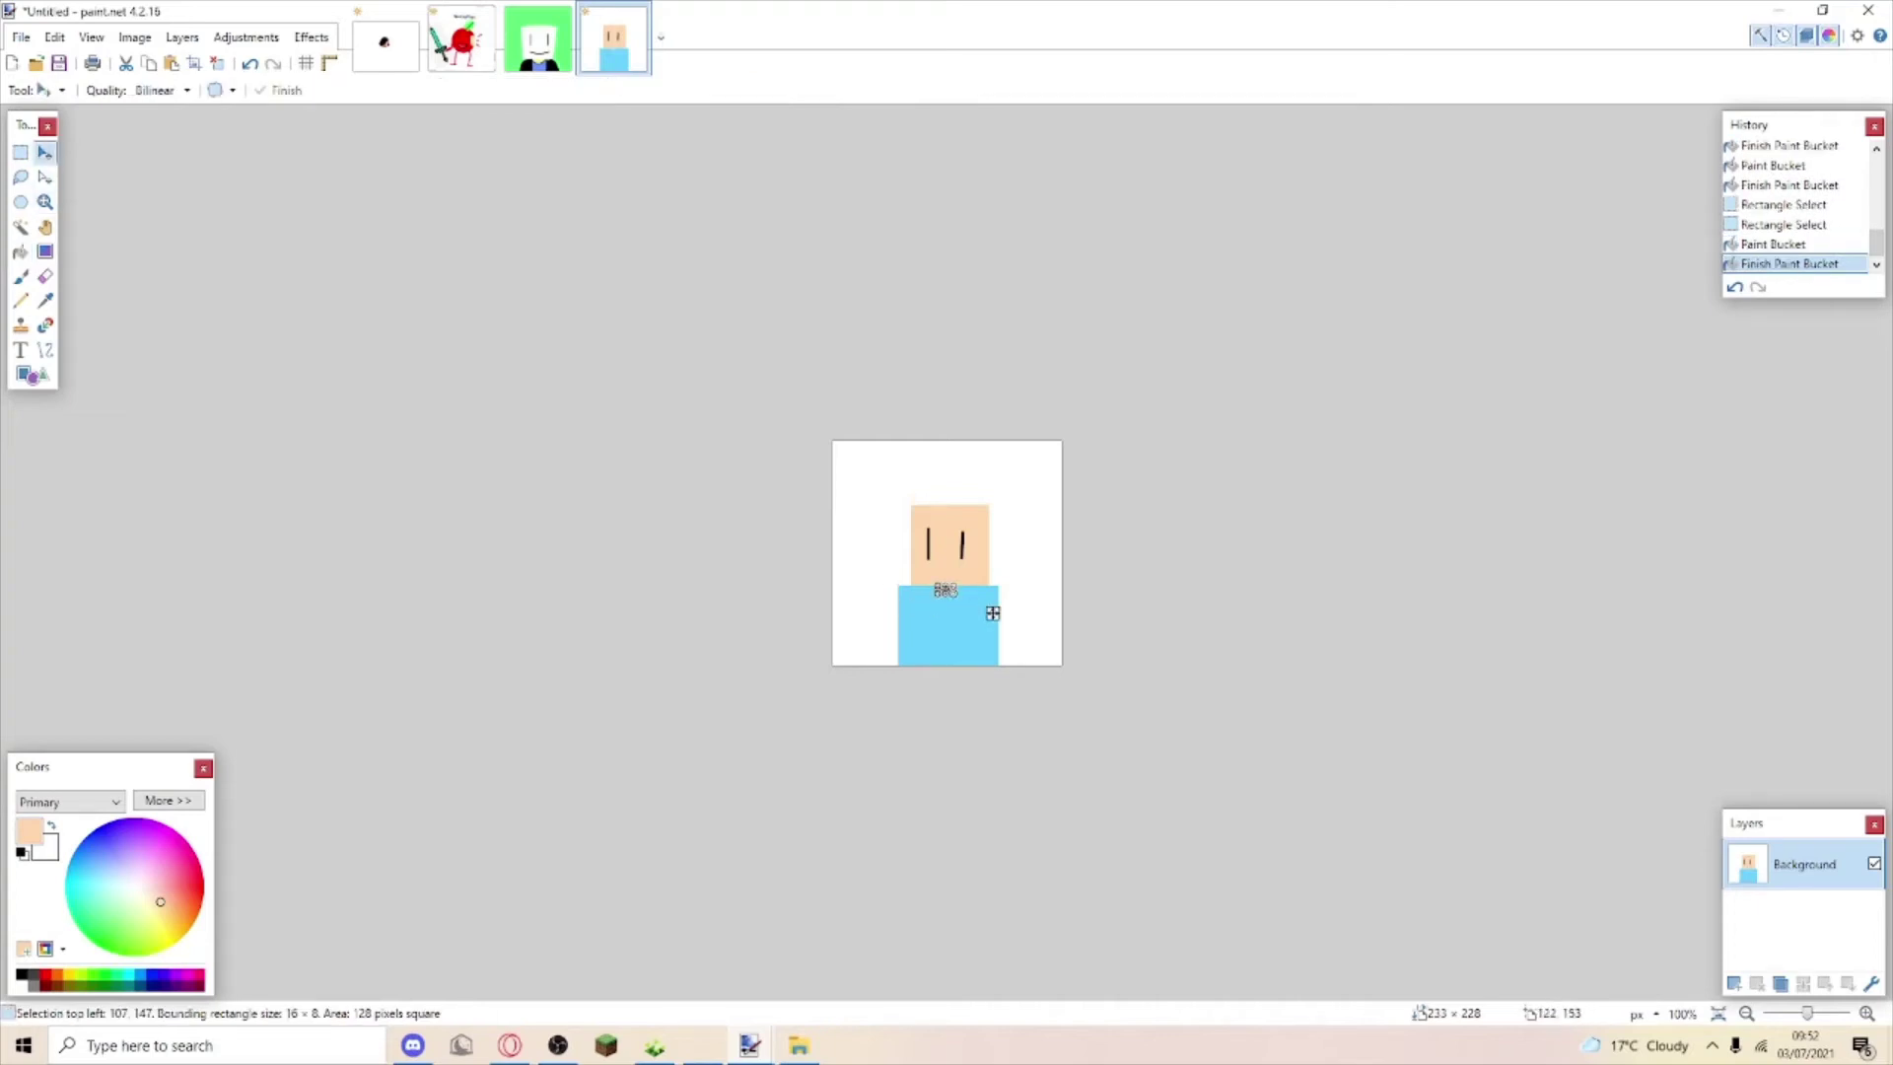
{"action": "left_click_drag", "start_coordinate": [993, 612], "coordinate": [1003, 610]}
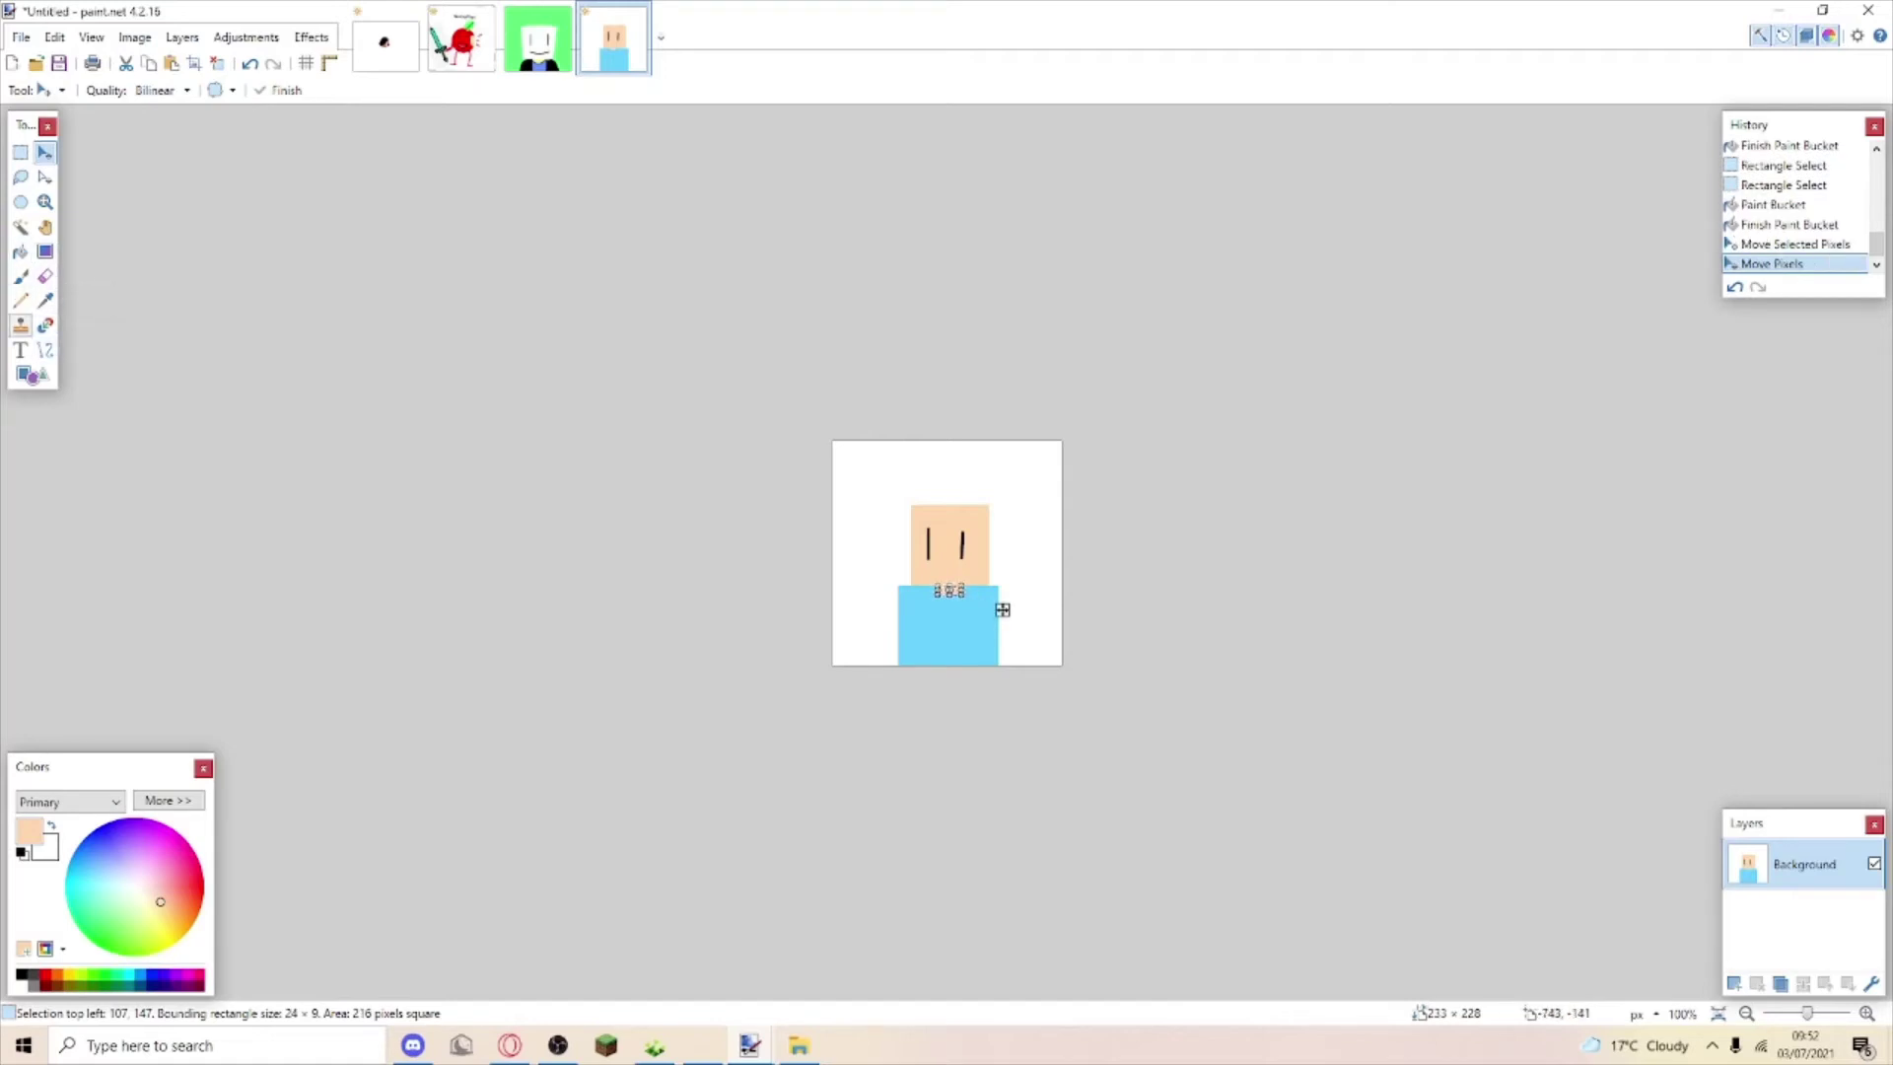
{"action": "left_click", "coordinate": [22, 153]}
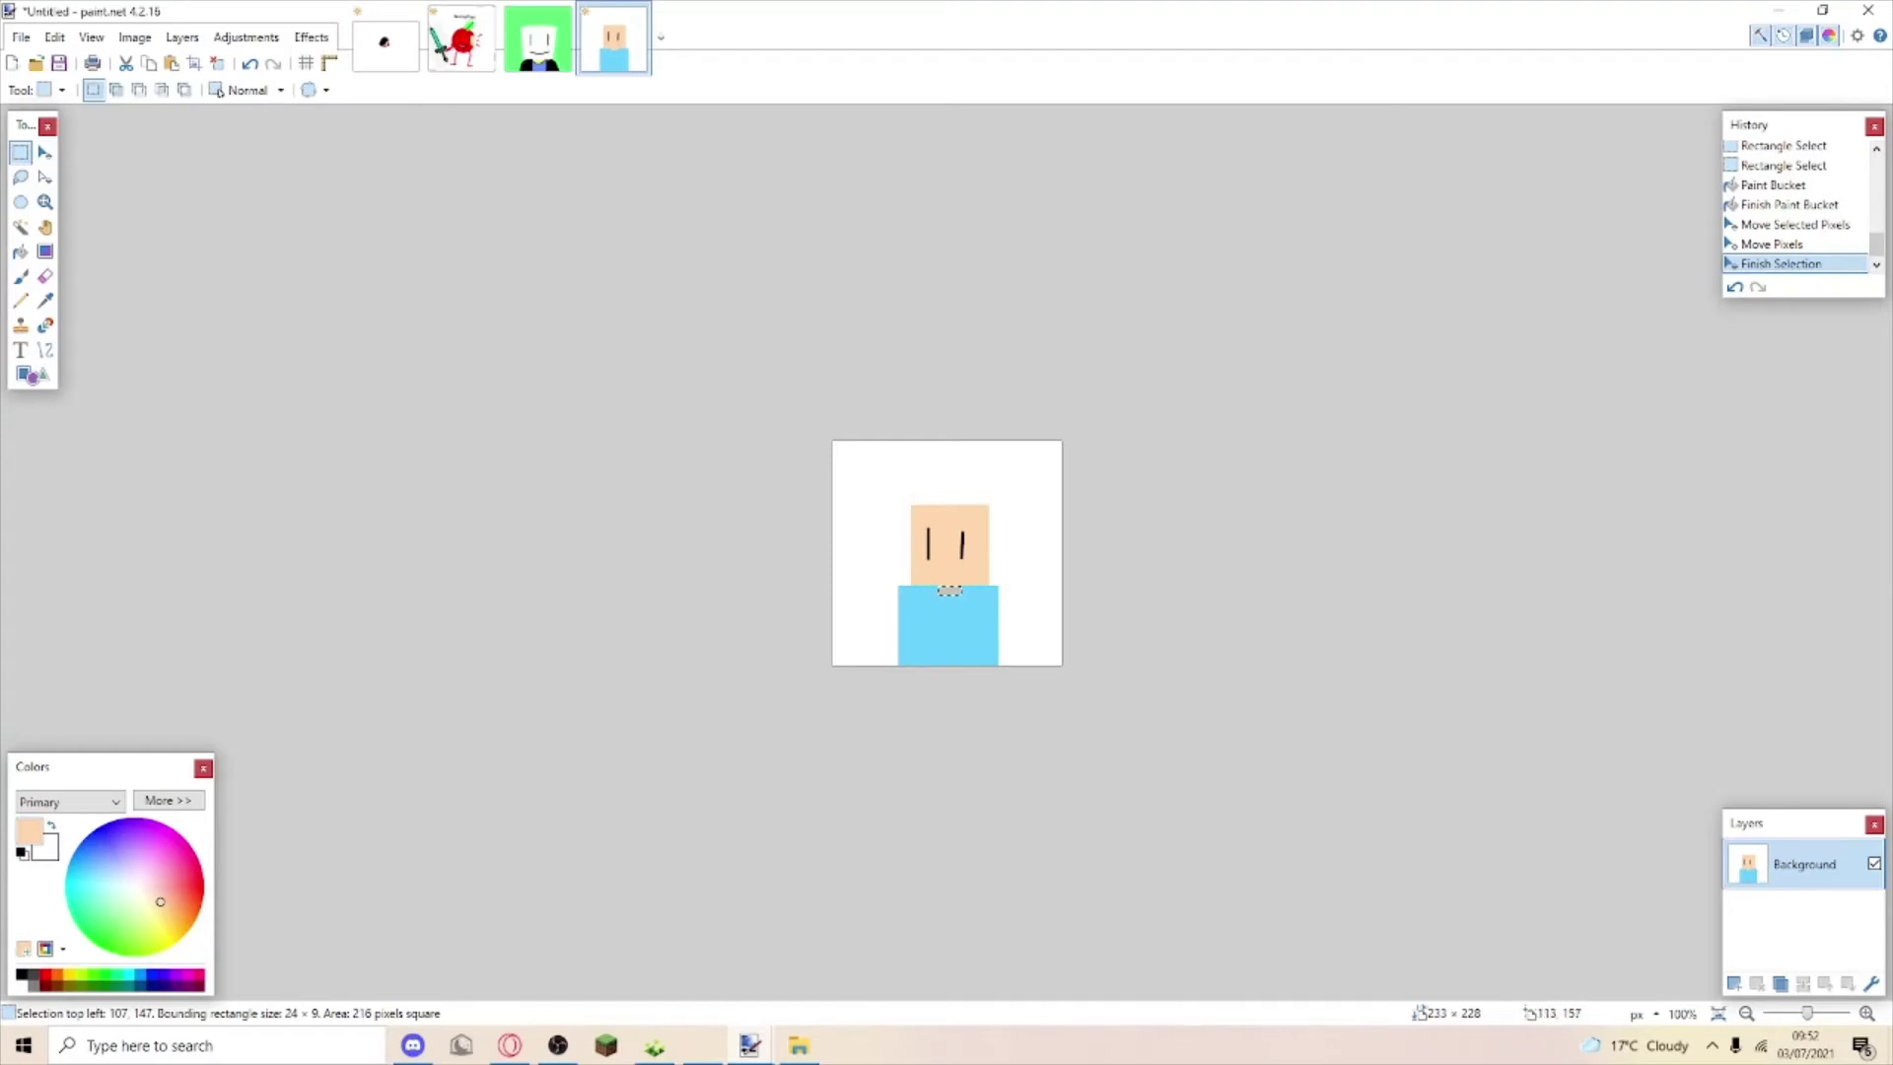
Fill a tiny area under the head with skin tone and reposition it as the neck.
{"action": "left_click_drag", "start_coordinate": [945, 594], "coordinate": [953, 599]}
{"action": "left_click", "coordinate": [938, 600]}
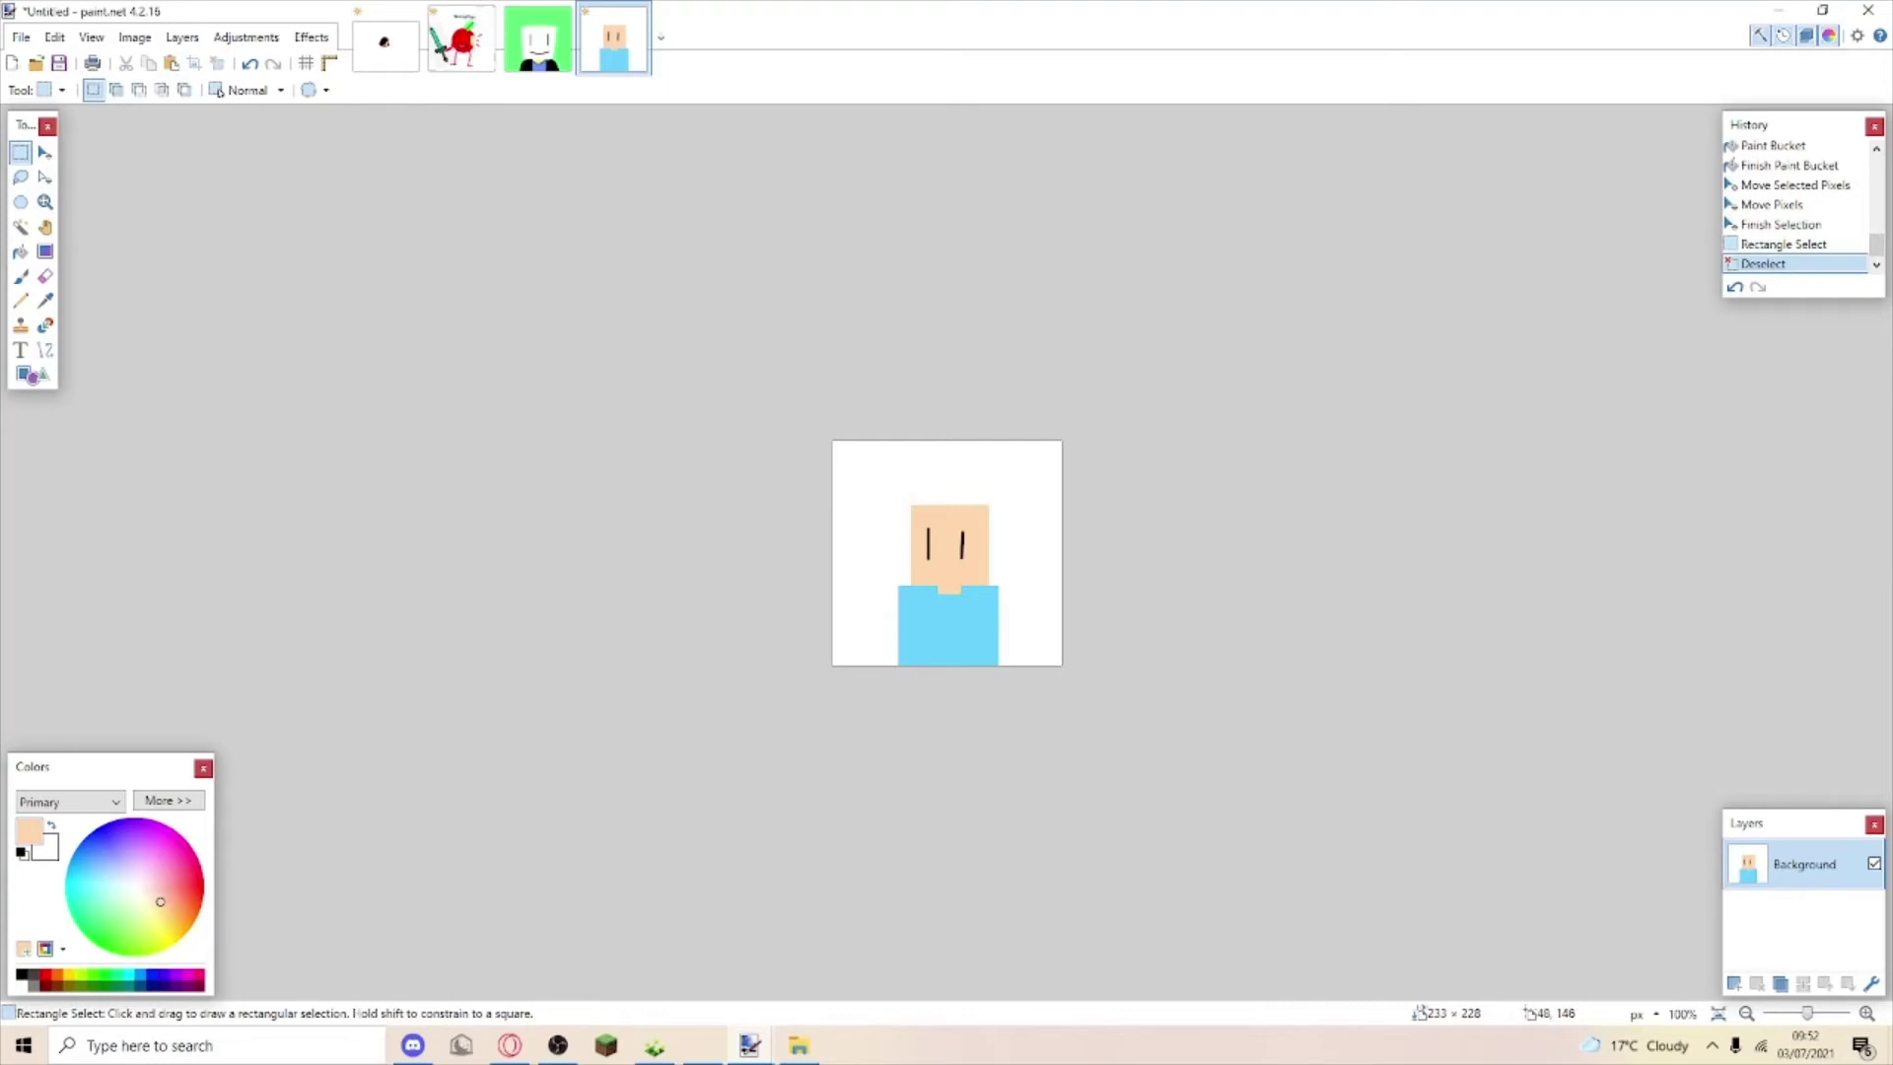
{"action": "left_click_drag", "start_coordinate": [947, 595], "coordinate": [953, 591]}
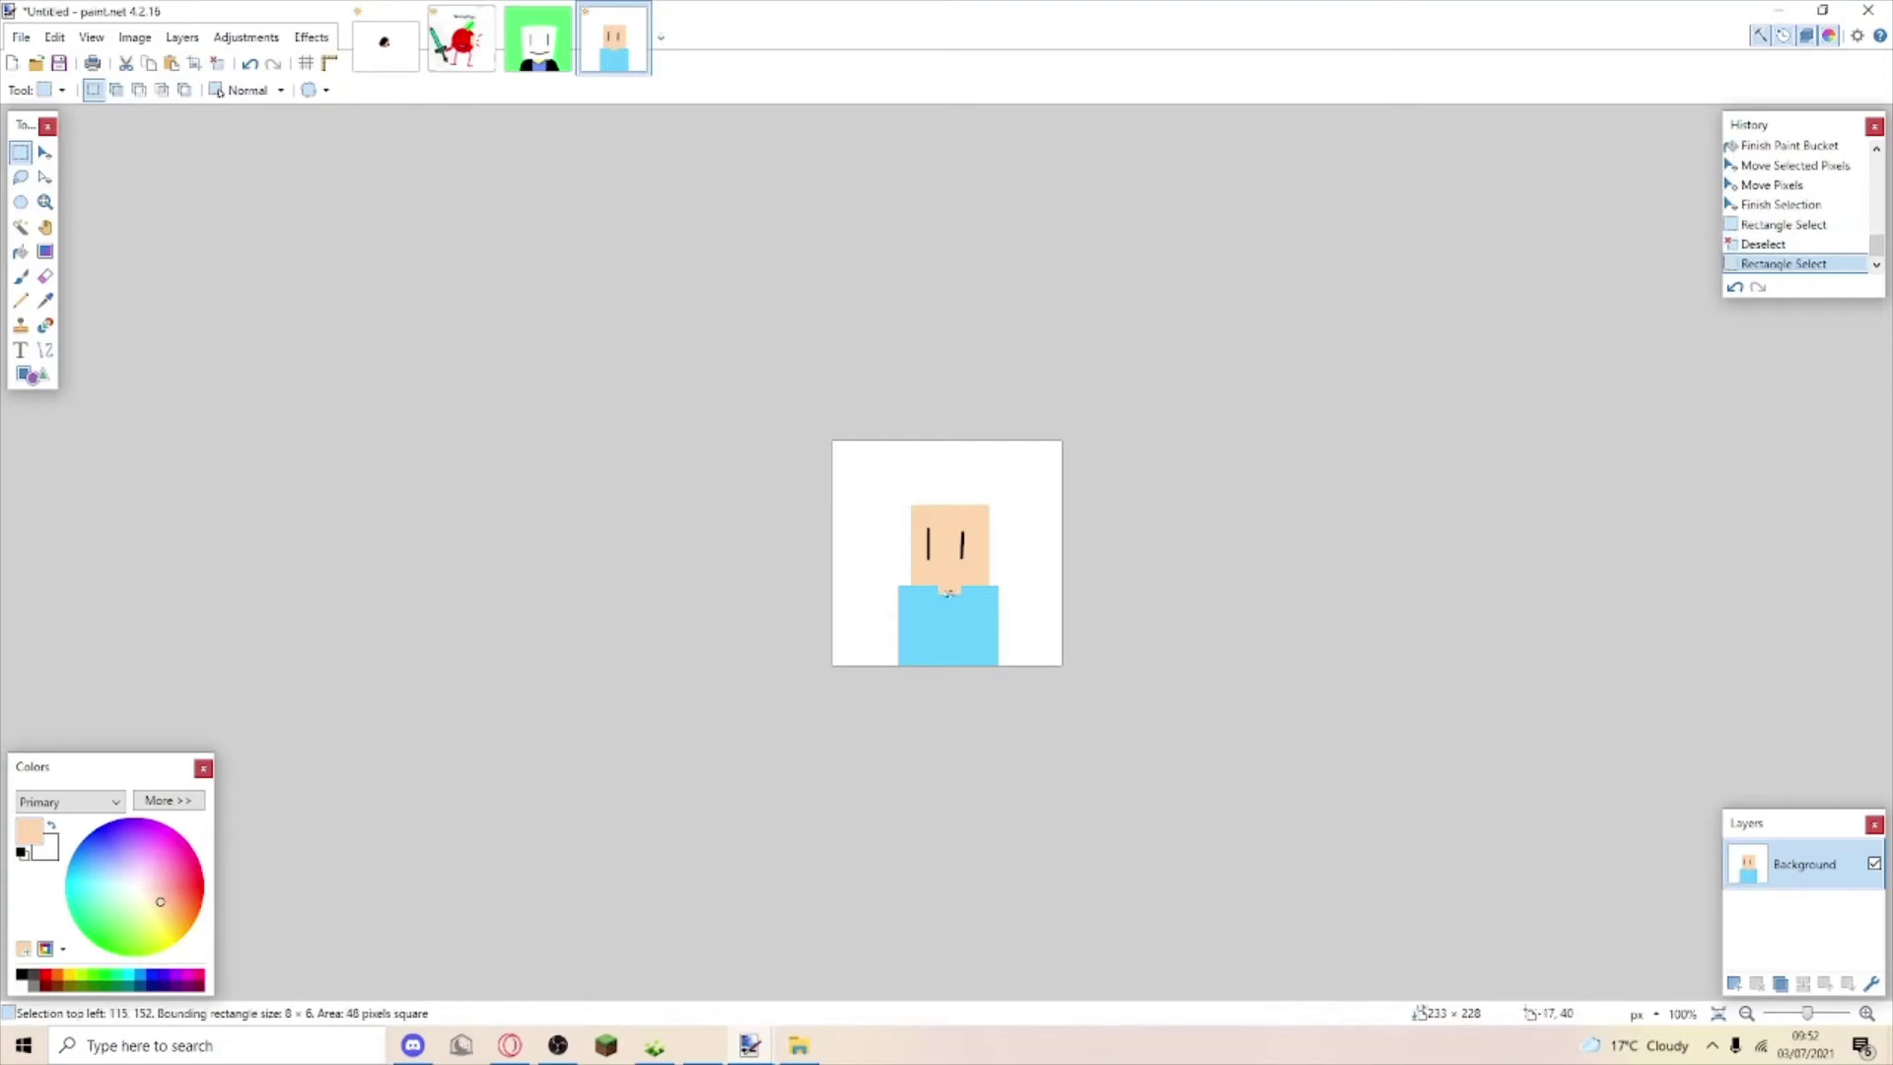
{"action": "key", "text": "f"}
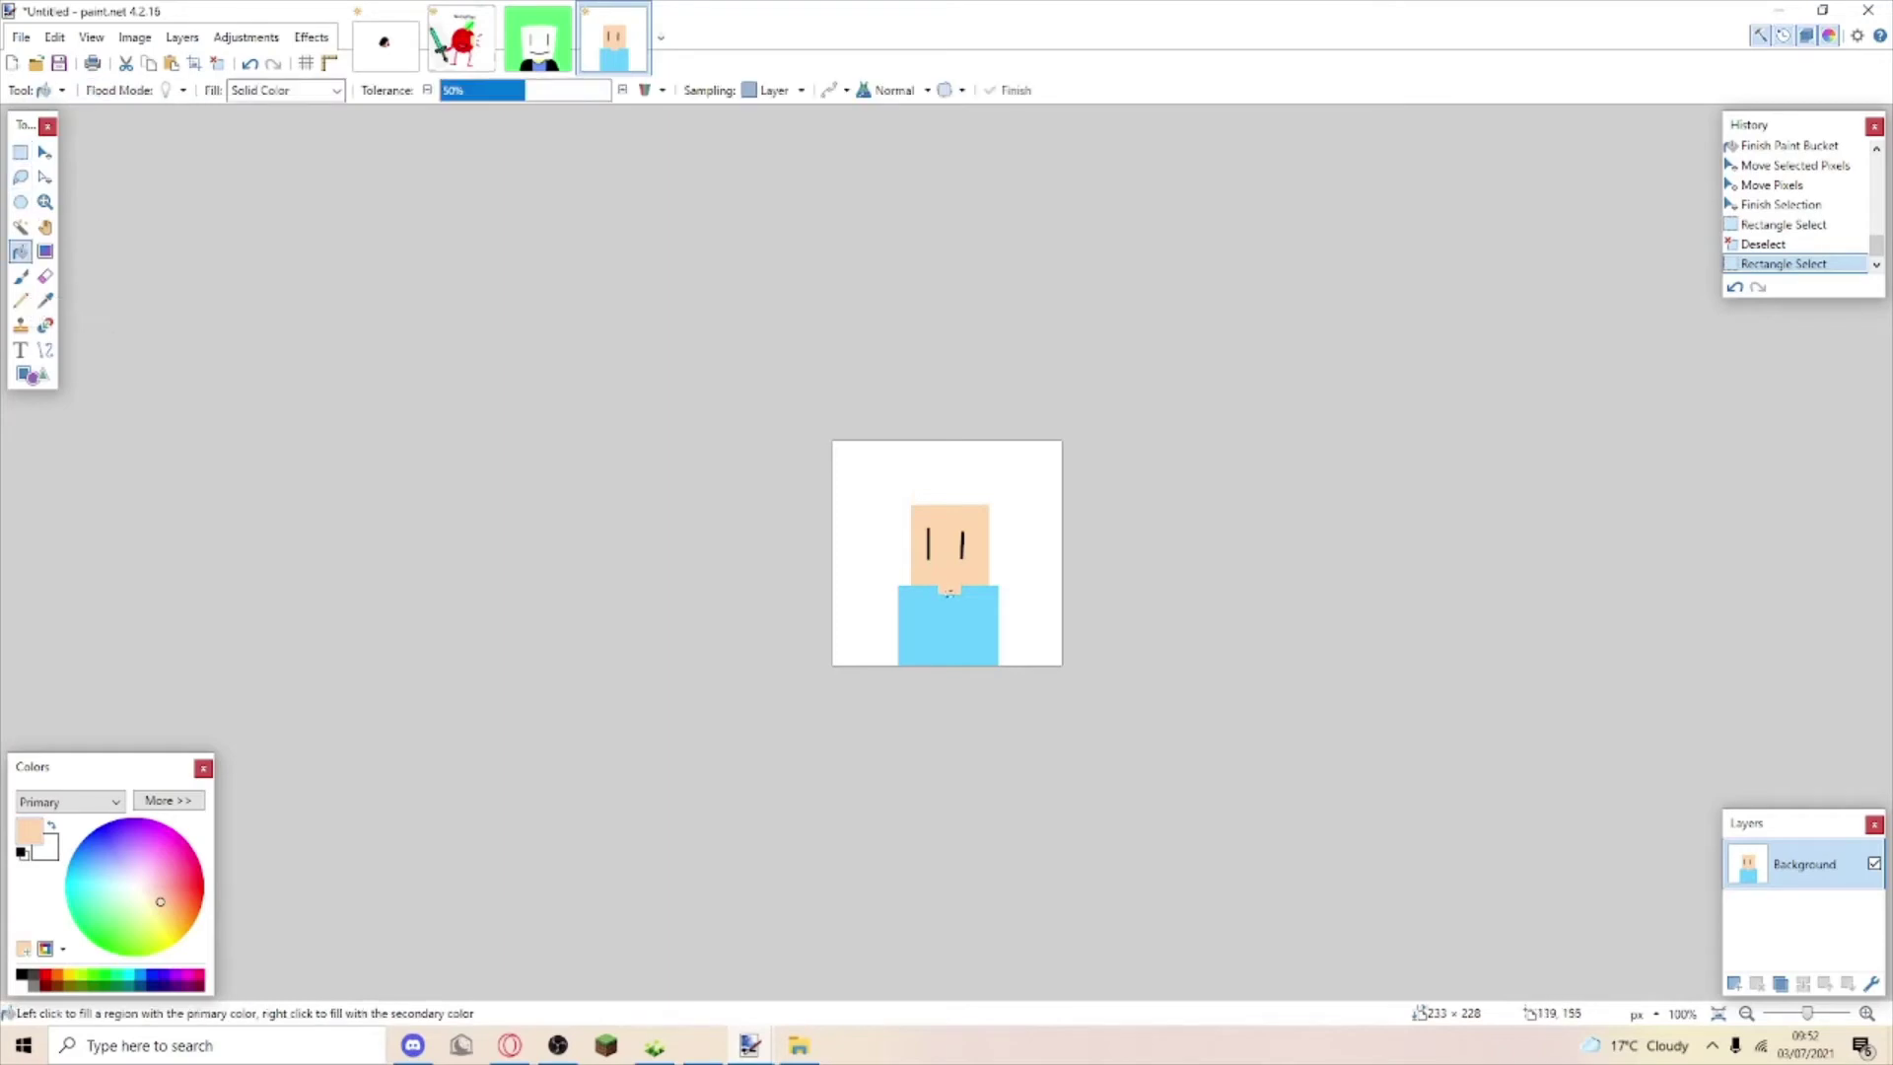
{"action": "left_click", "coordinate": [949, 593]}
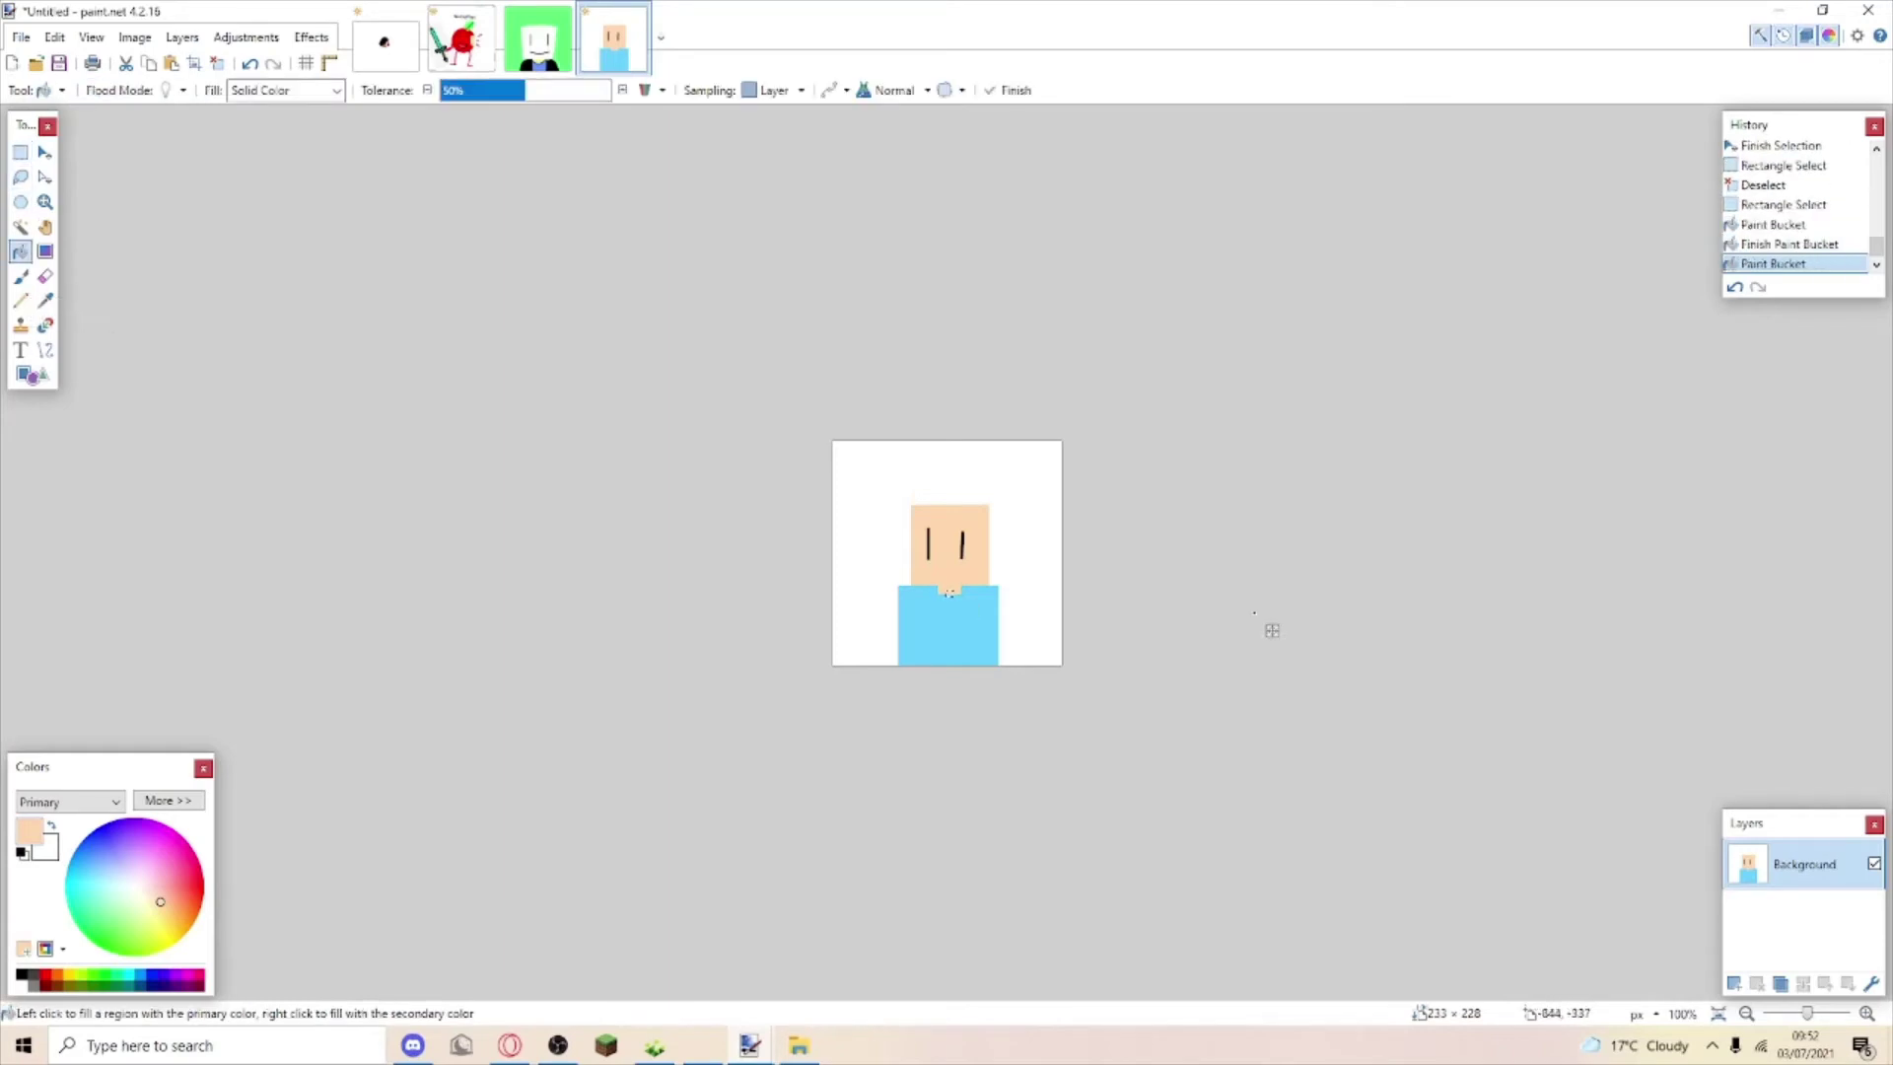
{"action": "key", "text": "s"}
{"action": "key", "text": "m"}
{"action": "left_click", "coordinate": [985, 622]}
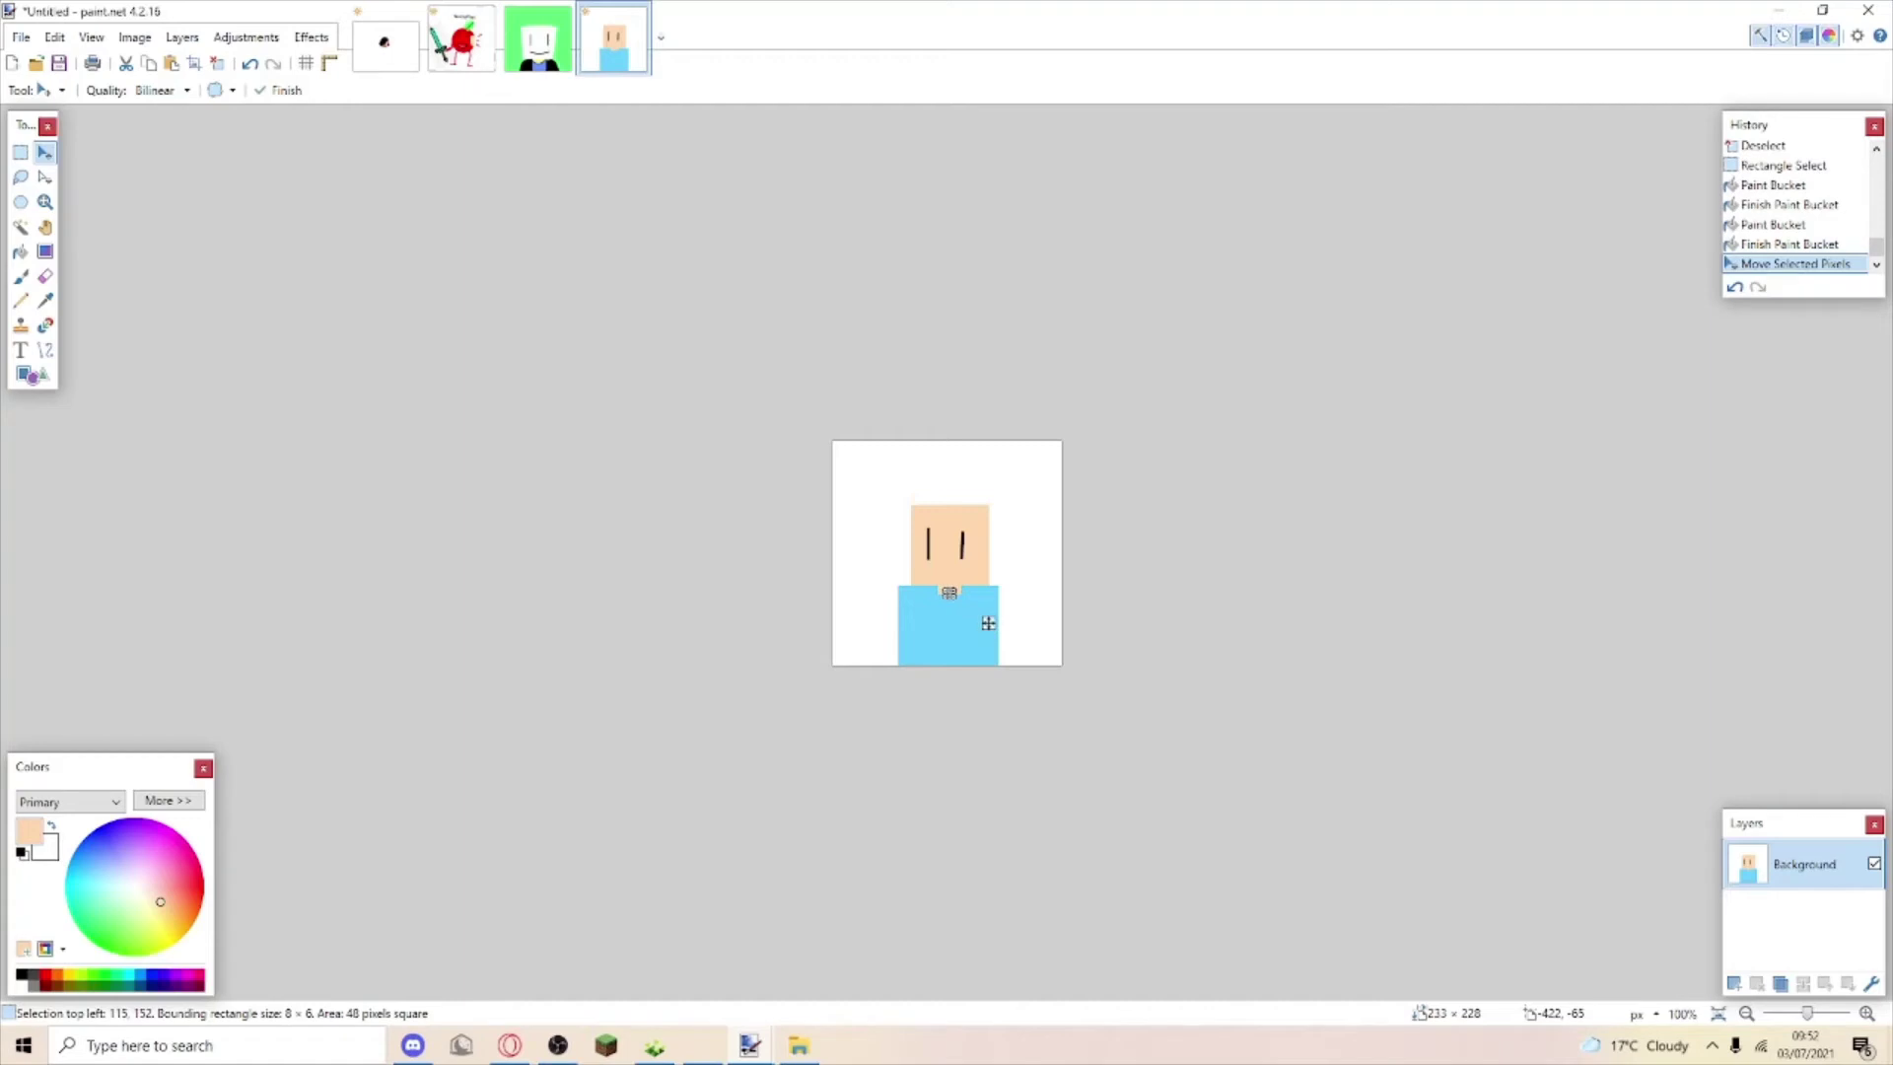
{"action": "key", "text": "s"}
{"action": "key", "text": "s"}
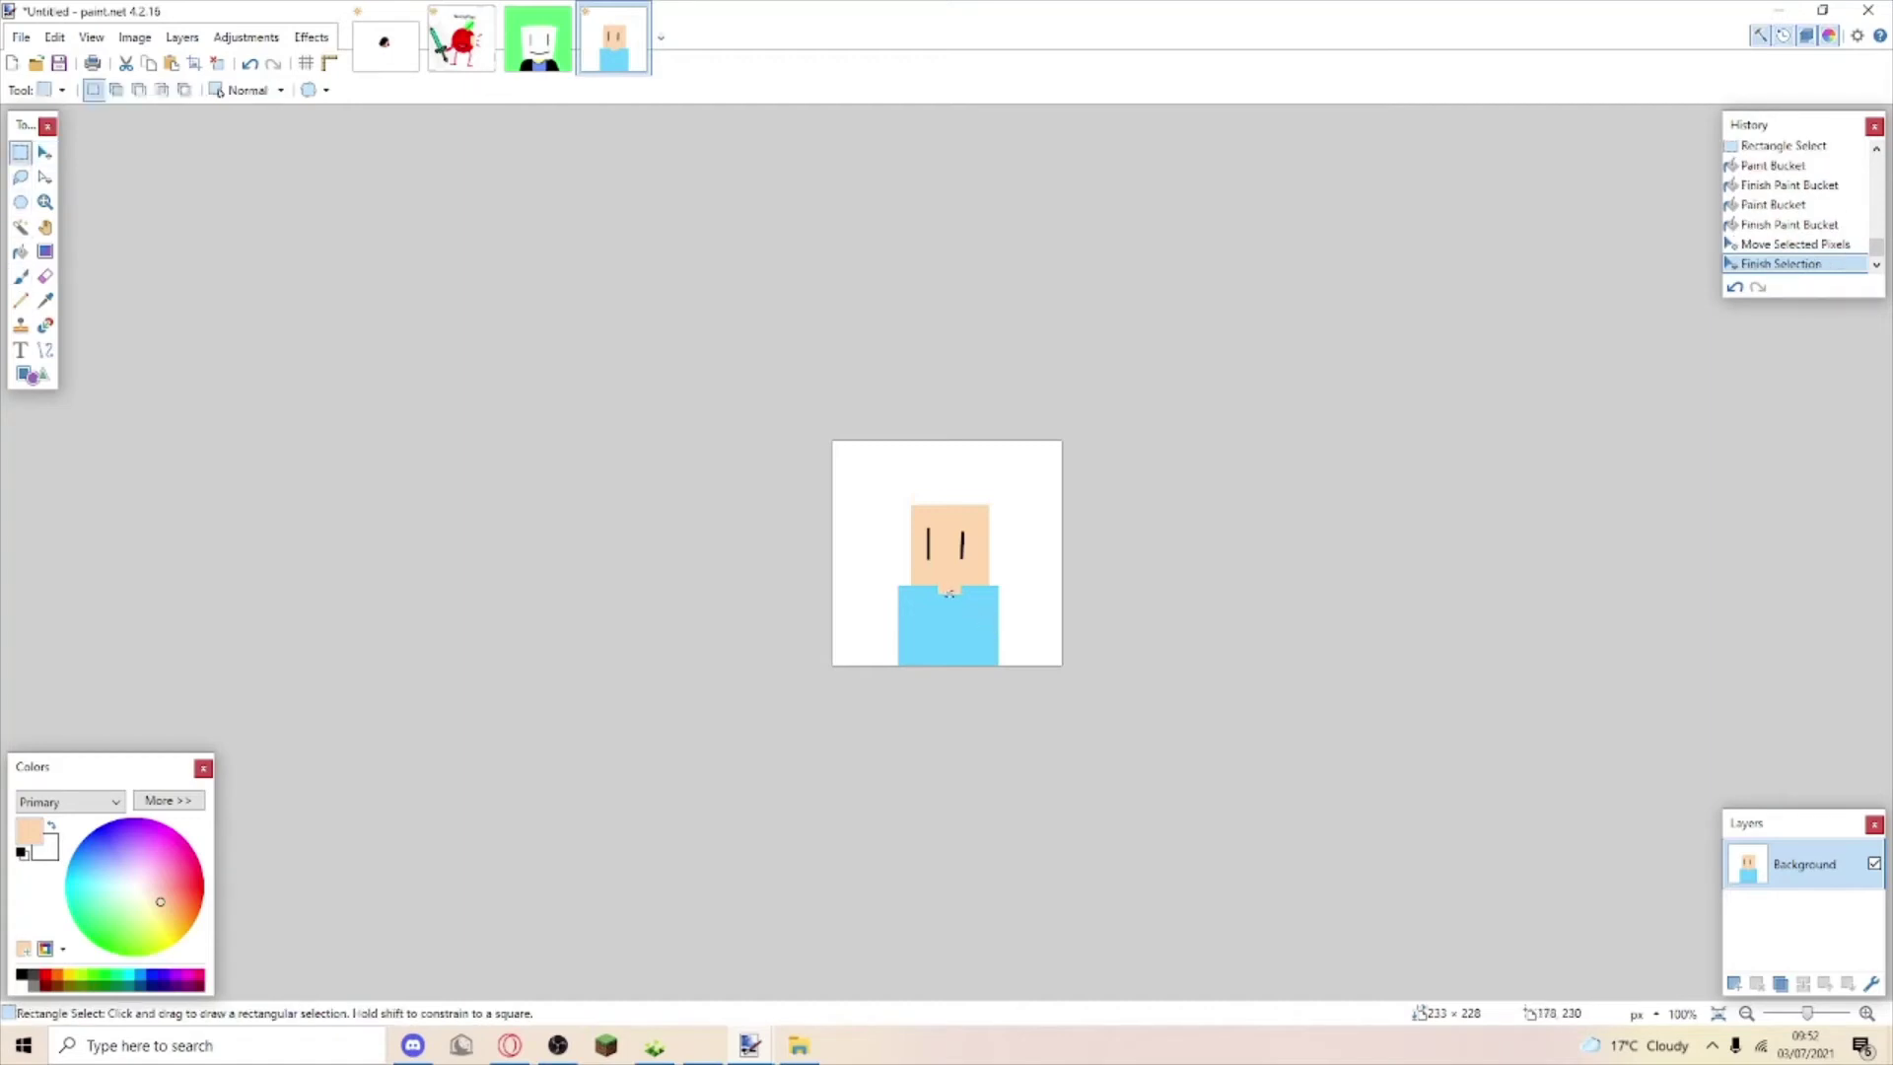
{"action": "left_click_drag", "start_coordinate": [948, 591], "coordinate": [1016, 665]}
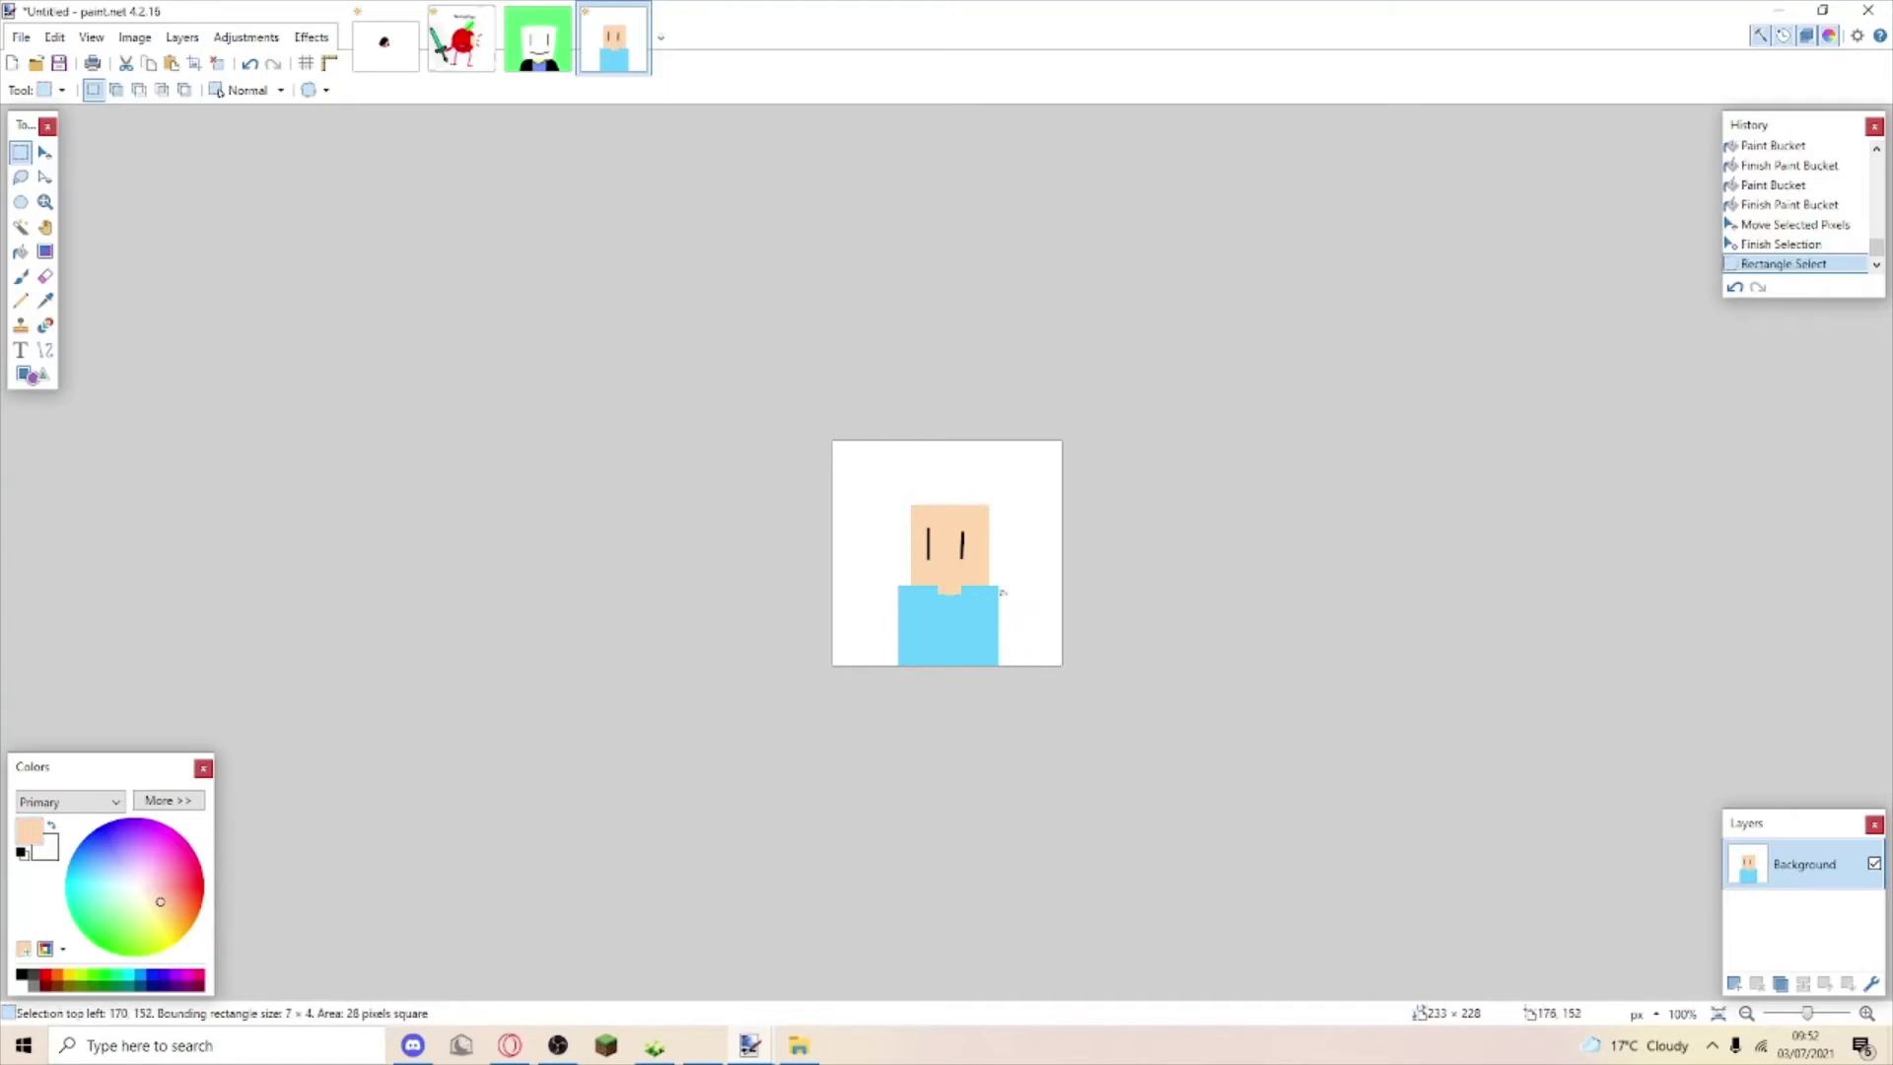
Fill a thin strip right of the shirt with the shirt's light blue.
{"action": "left_click_drag", "start_coordinate": [1000, 594], "coordinate": [1061, 581]}
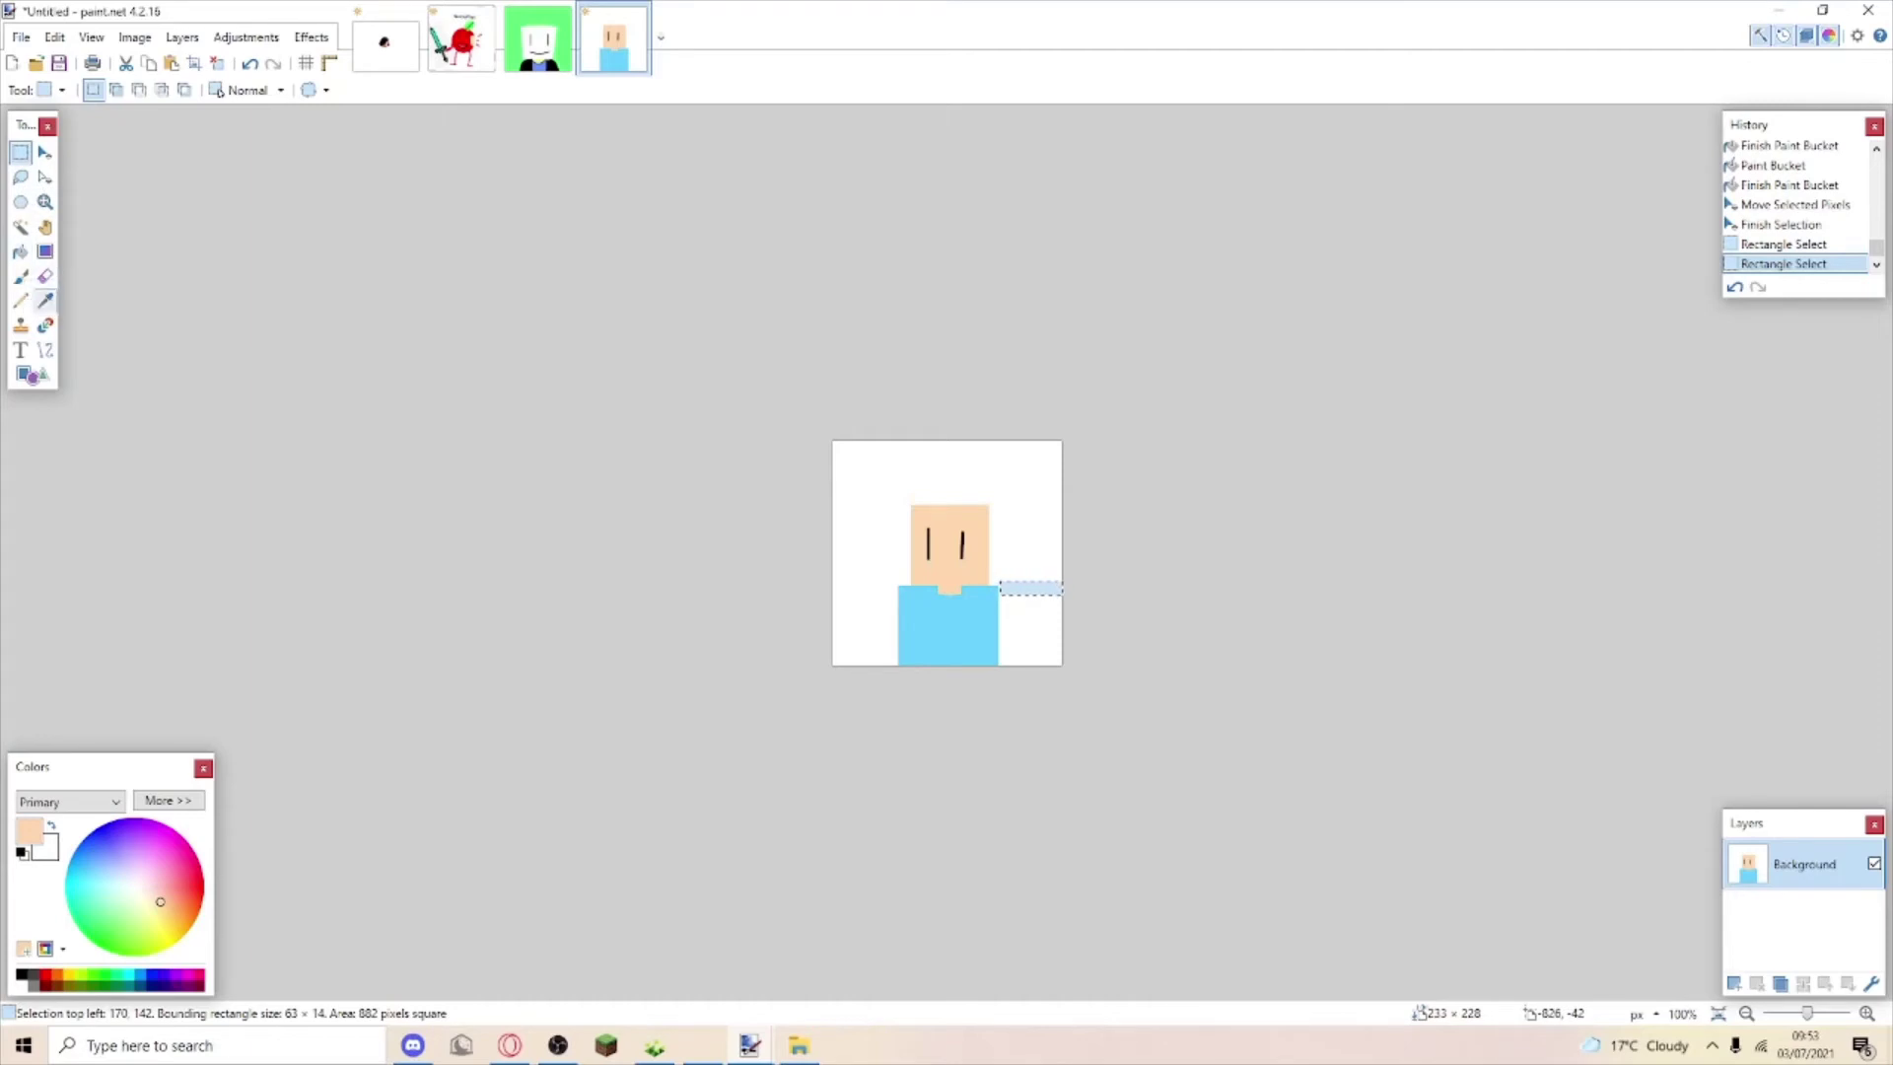
{"action": "left_click", "coordinate": [44, 301]}
{"action": "left_click", "coordinate": [911, 632]}
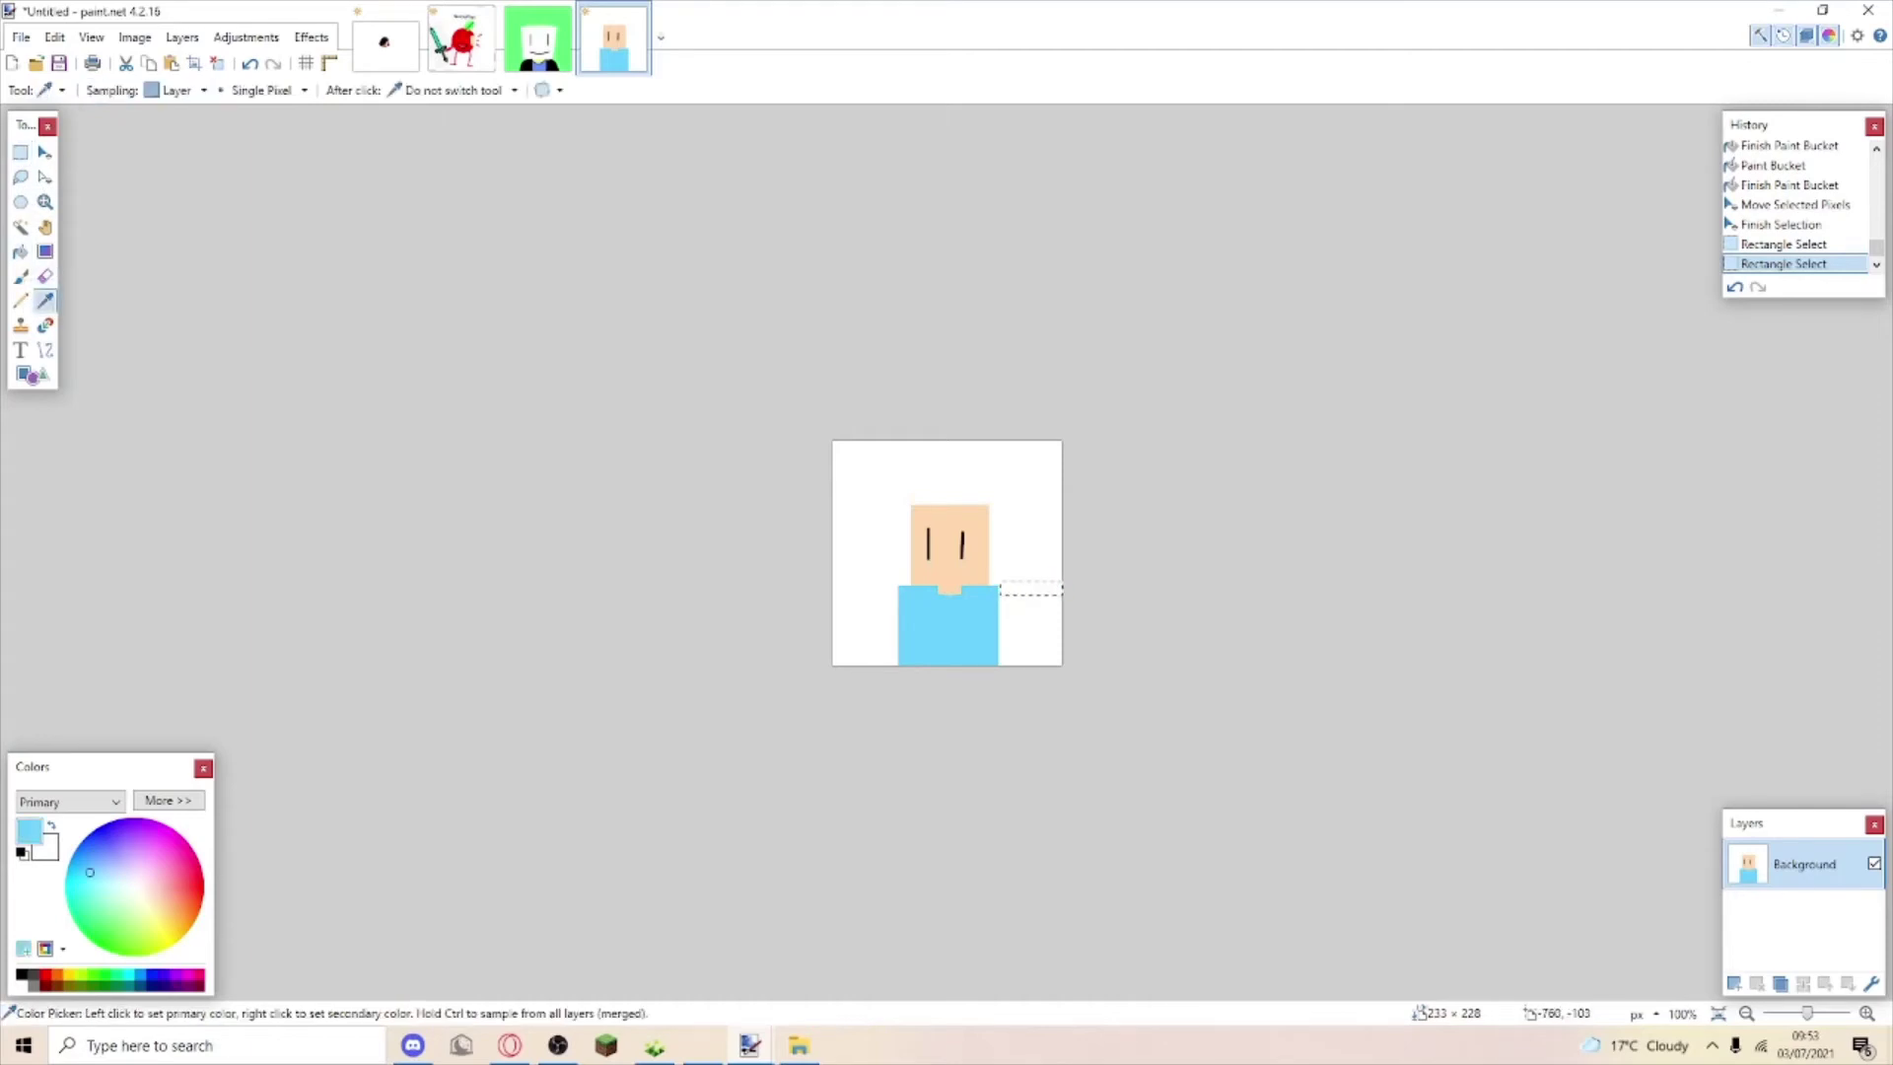
{"action": "left_click", "coordinate": [21, 251]}
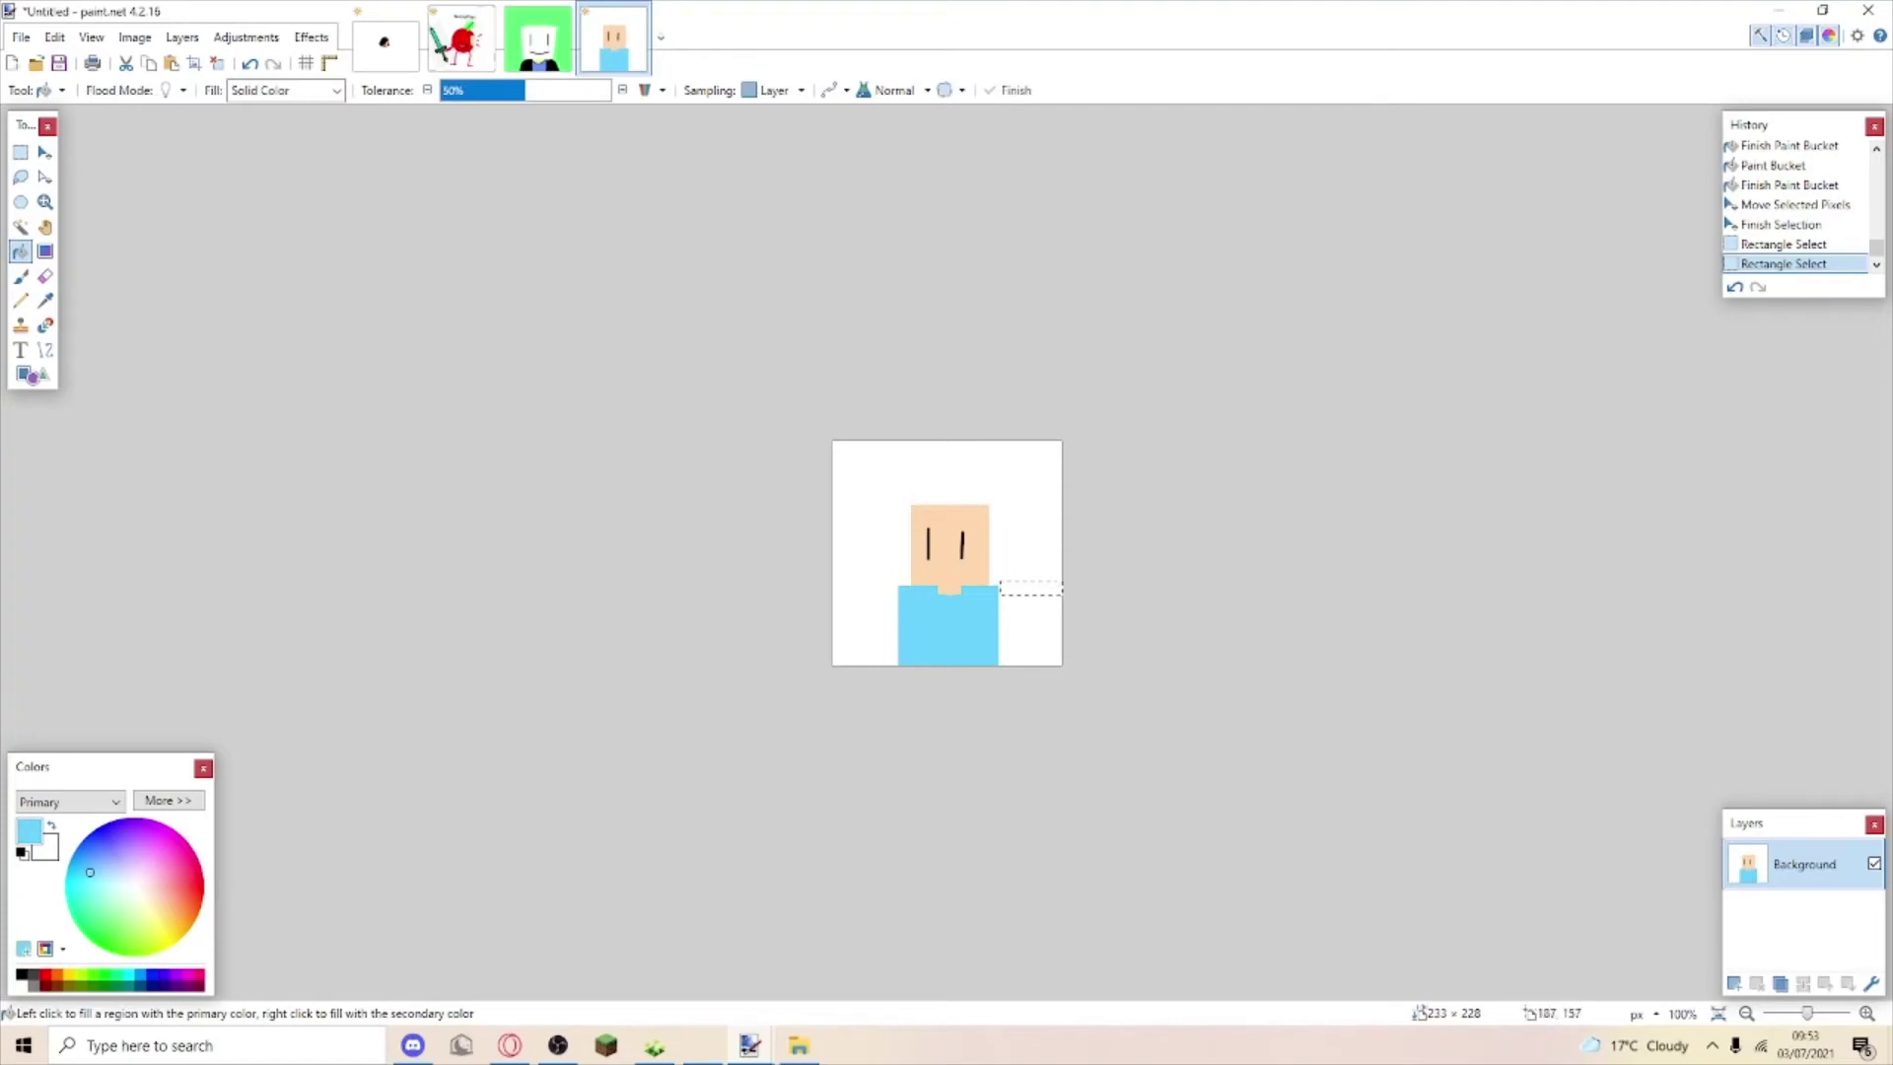
{"action": "left_click", "coordinate": [1031, 591]}
Stretch and tilt the blue strip into a diagonal arm against the body.
{"action": "key", "text": "m"}
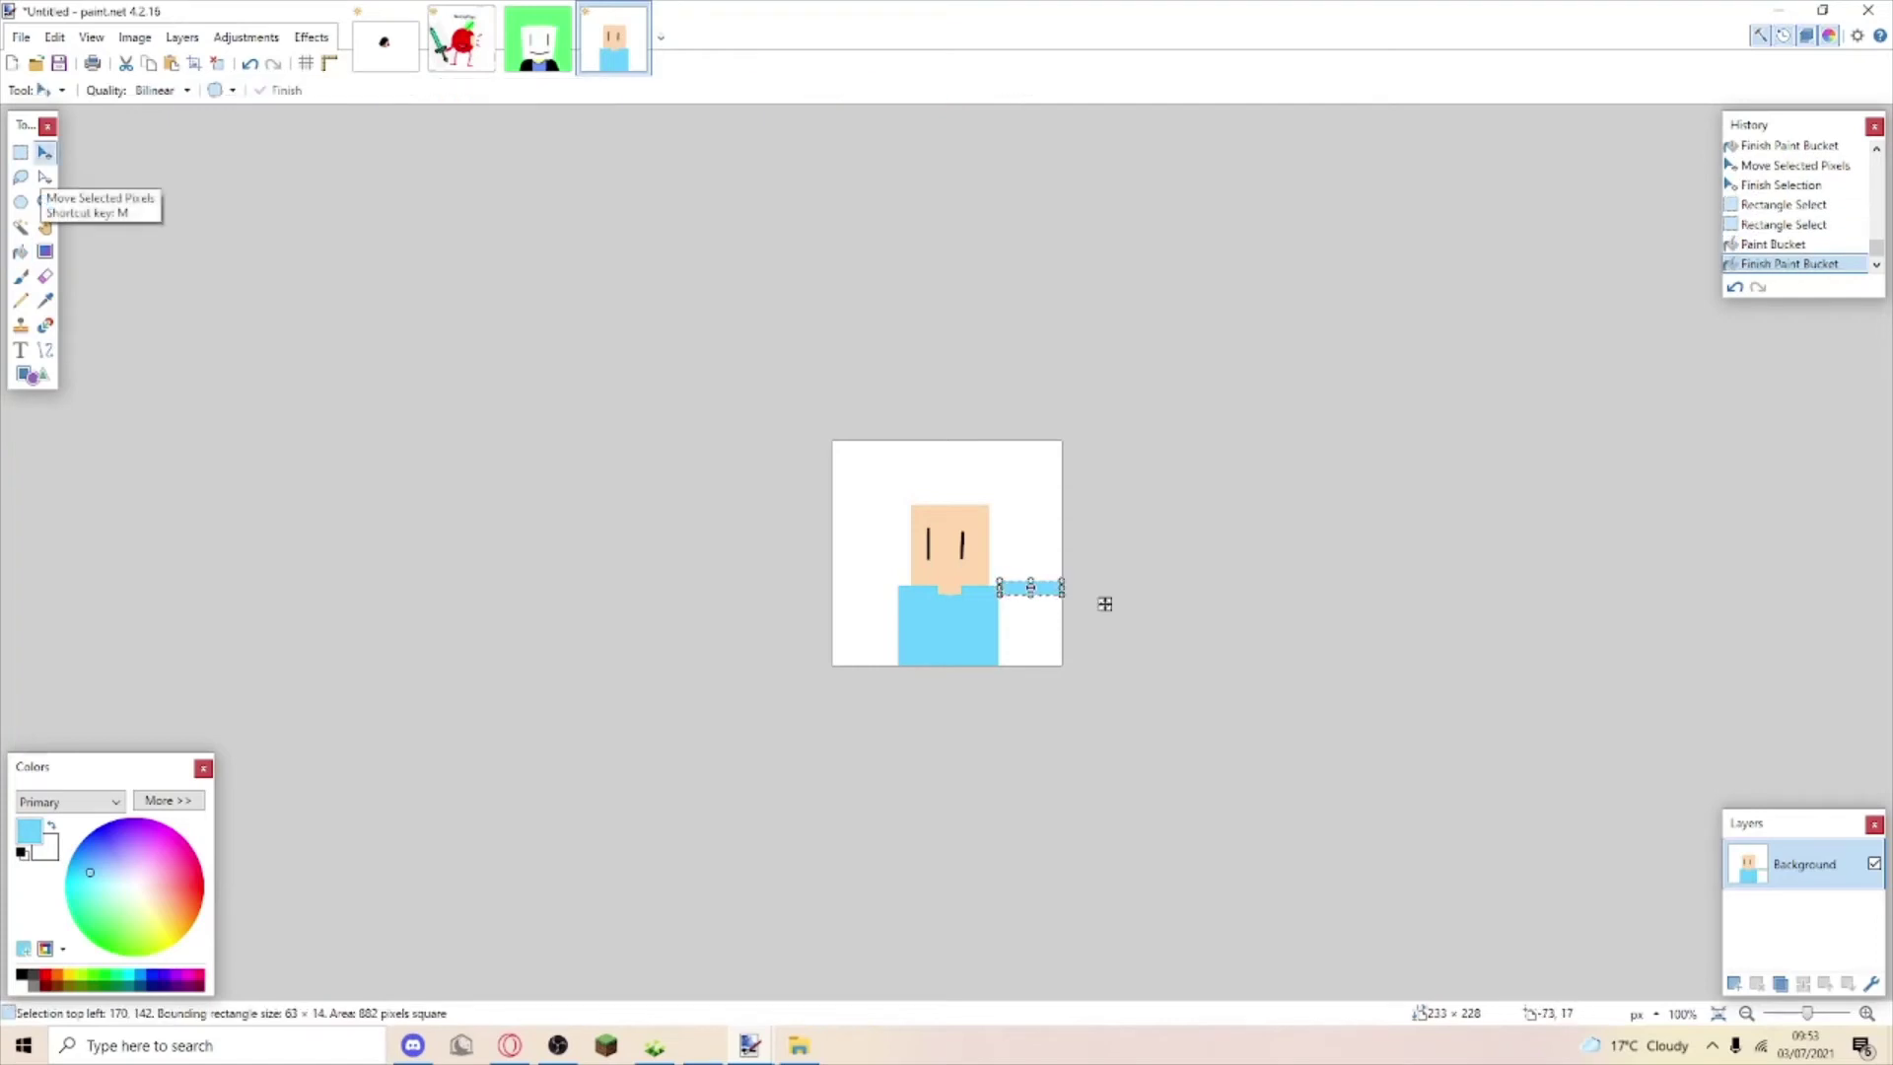
{"action": "mouse_move", "coordinate": [1105, 603]}
{"action": "left_mouse_down"}
{"action": "mouse_move", "coordinate": [1100, 634]}
{"action": "mouse_move", "coordinate": [1104, 567]}
{"action": "left_mouse_up"}
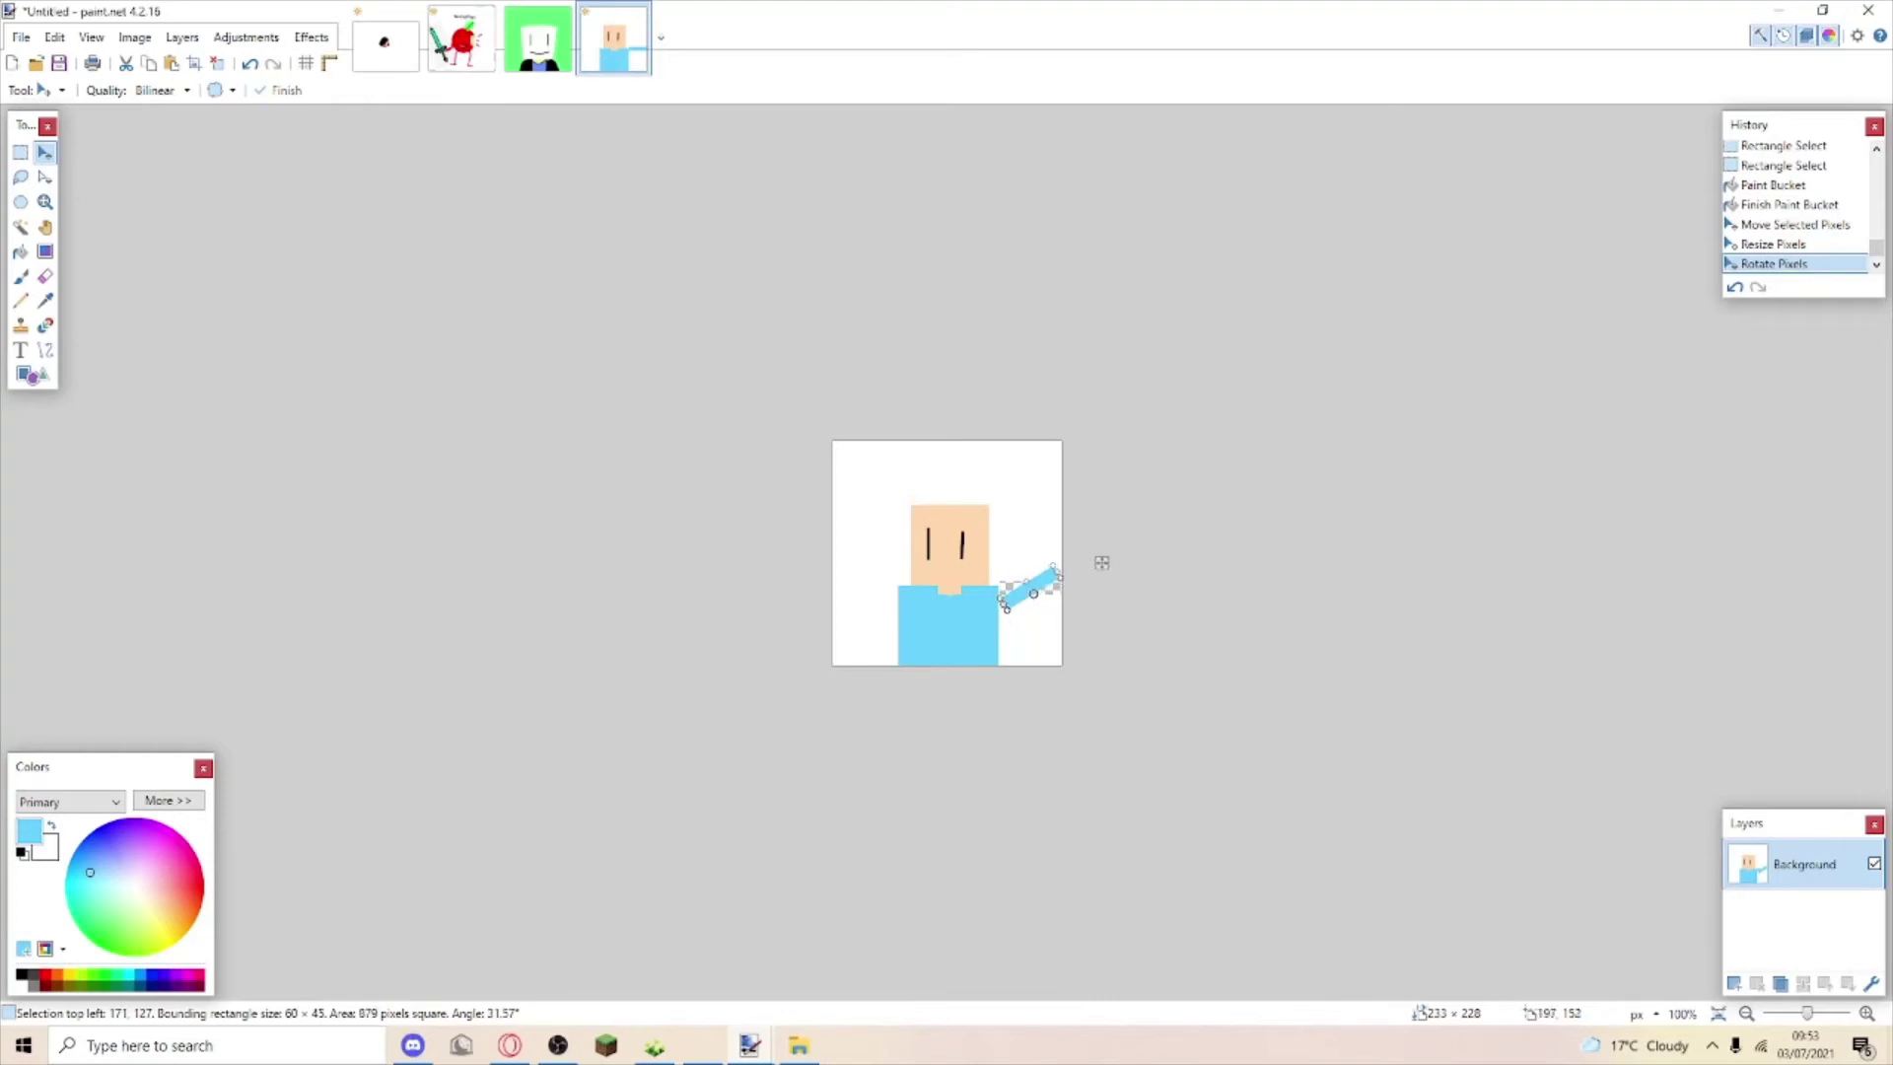
{"action": "left_click_drag", "start_coordinate": [1103, 567], "coordinate": [1007, 566]}
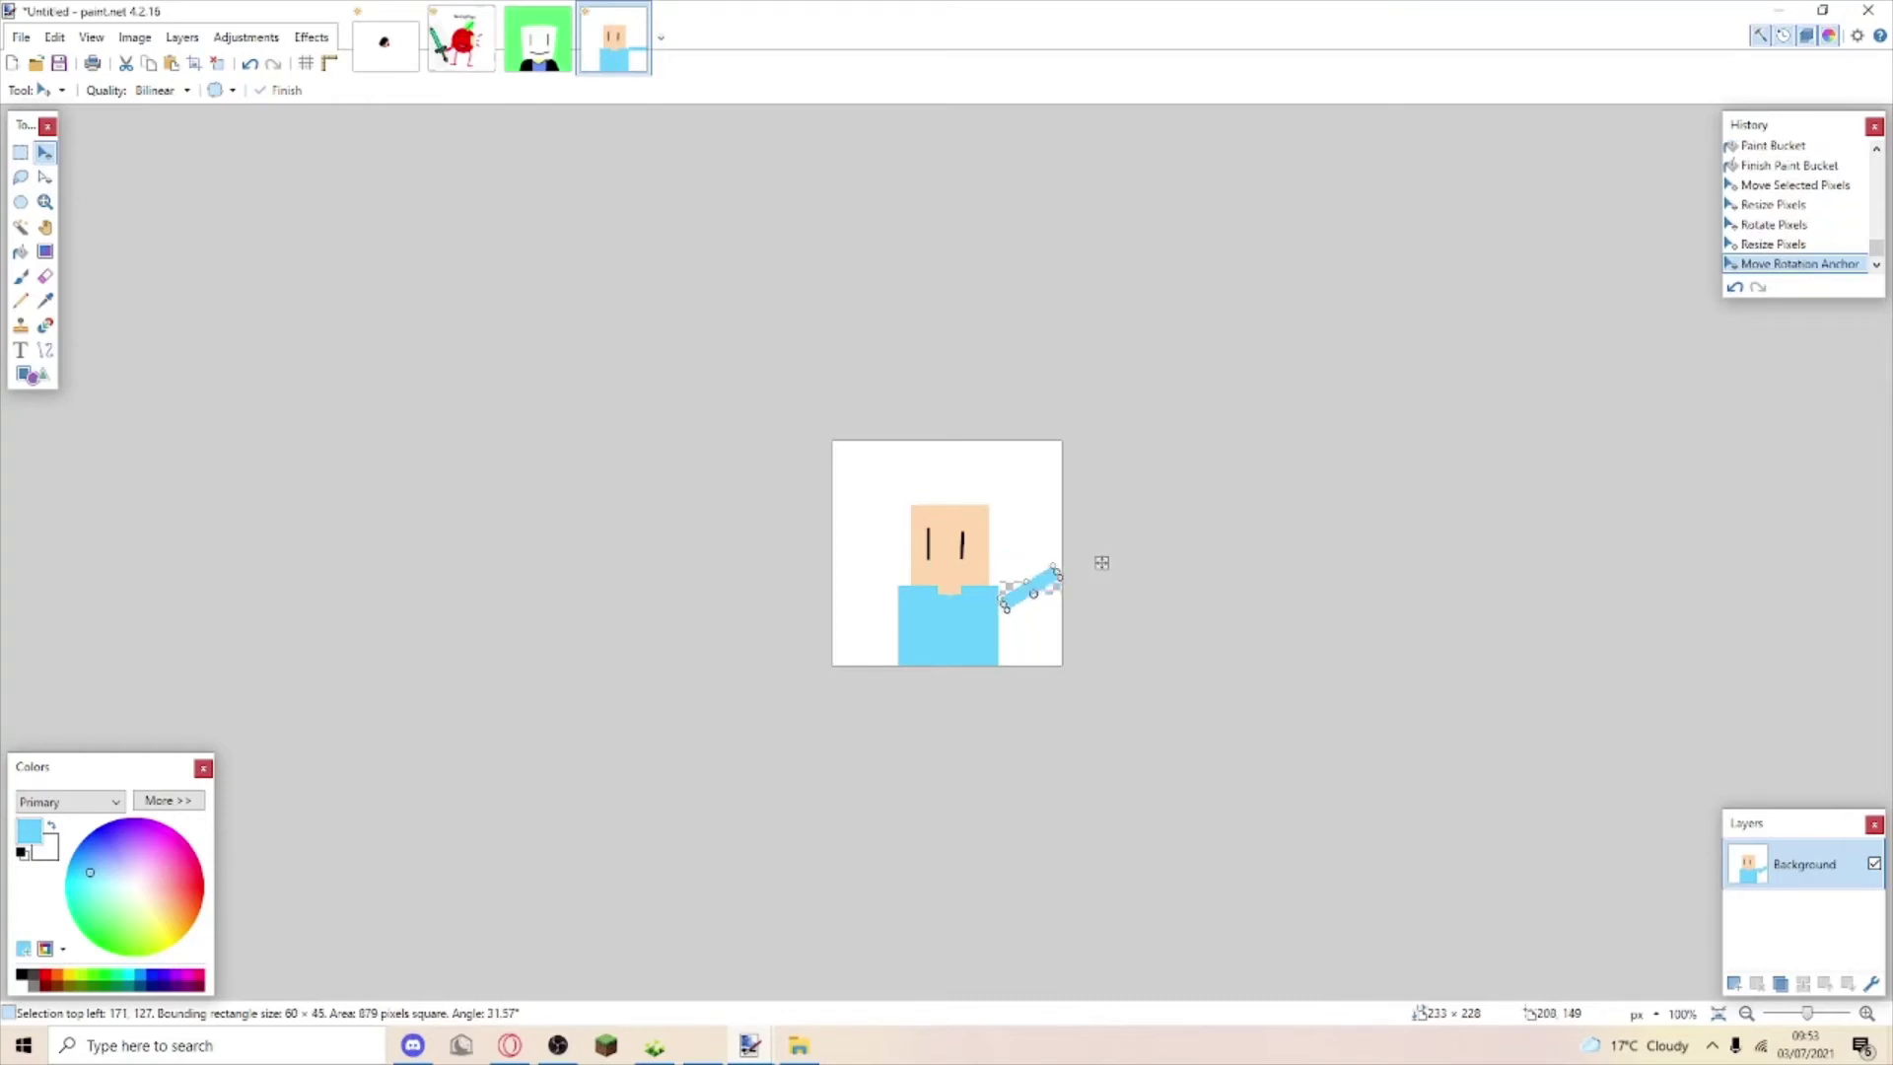
{"action": "left_click_drag", "start_coordinate": [1107, 573], "coordinate": [1078, 575]}
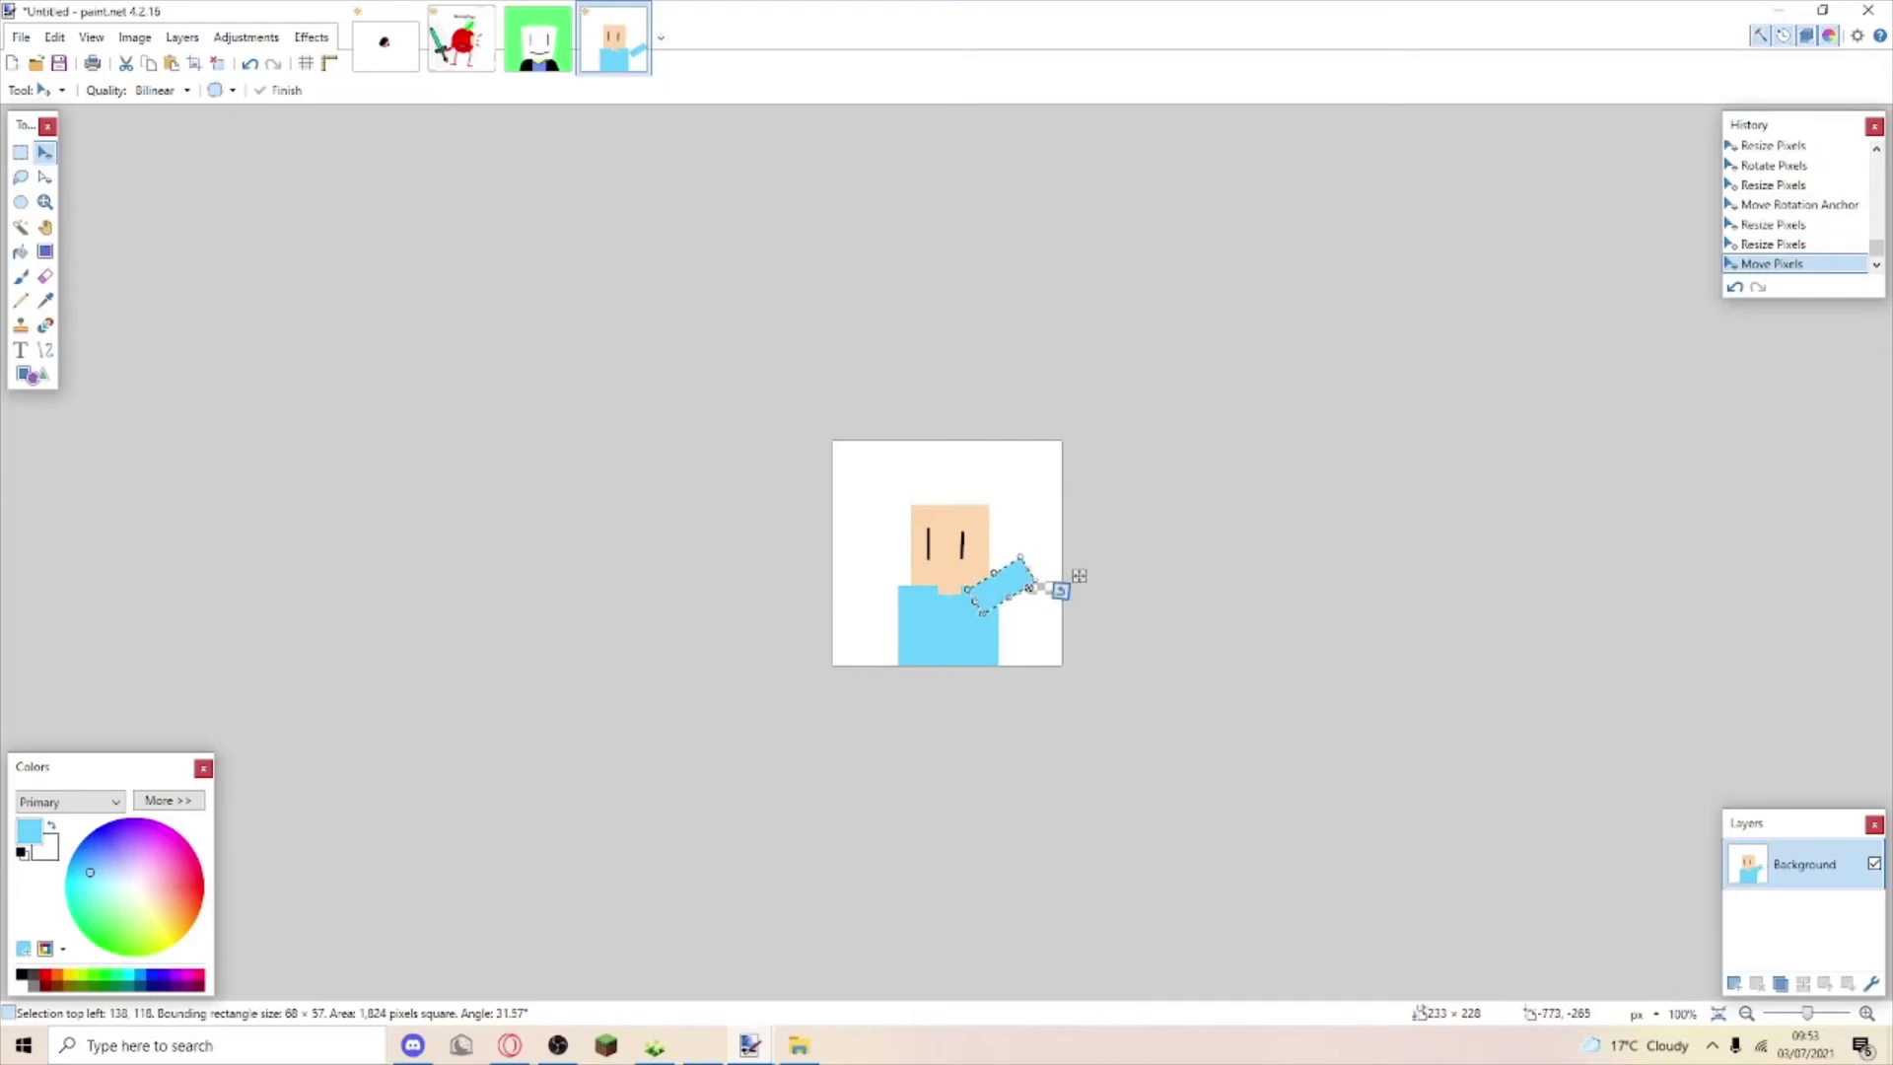
{"action": "key", "text": "s"}
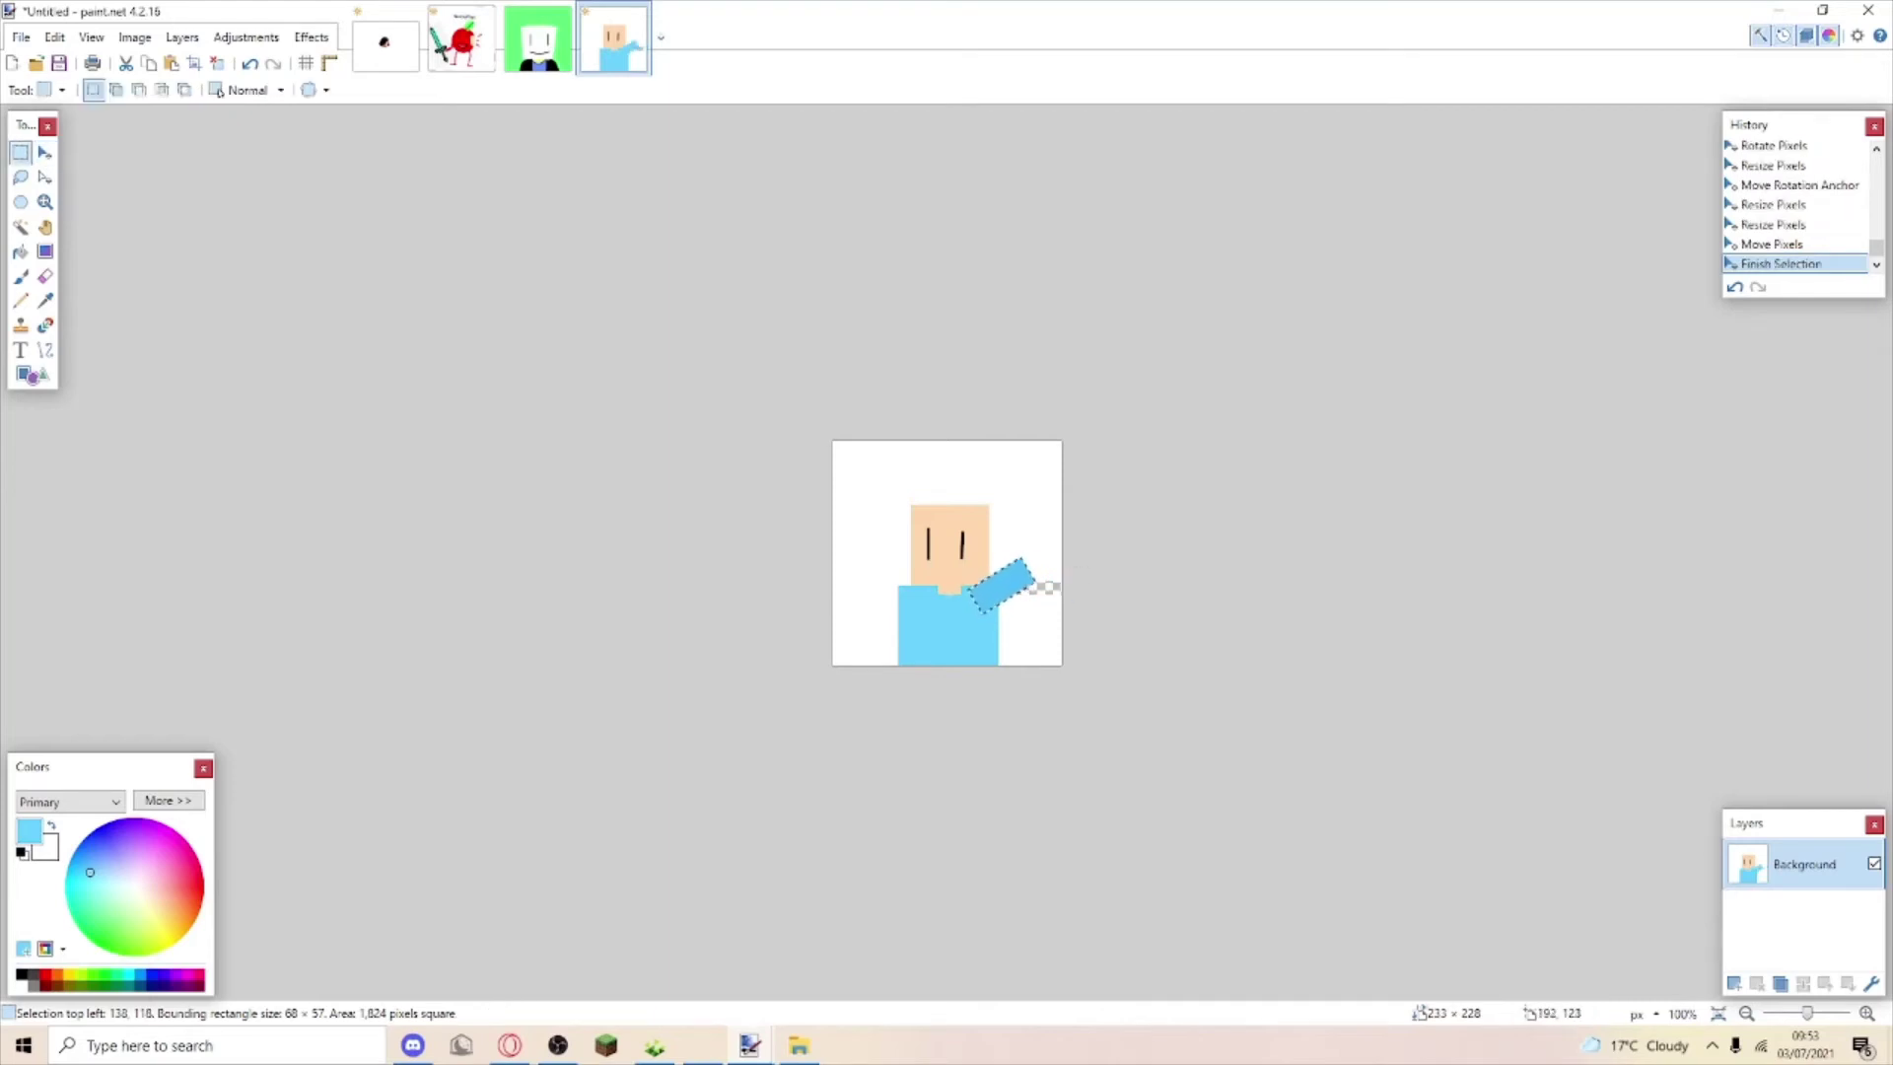
Fill a small selection at the arm's end with light yellow.
{"action": "left_click_drag", "start_coordinate": [1021, 558], "coordinate": [1046, 539]}
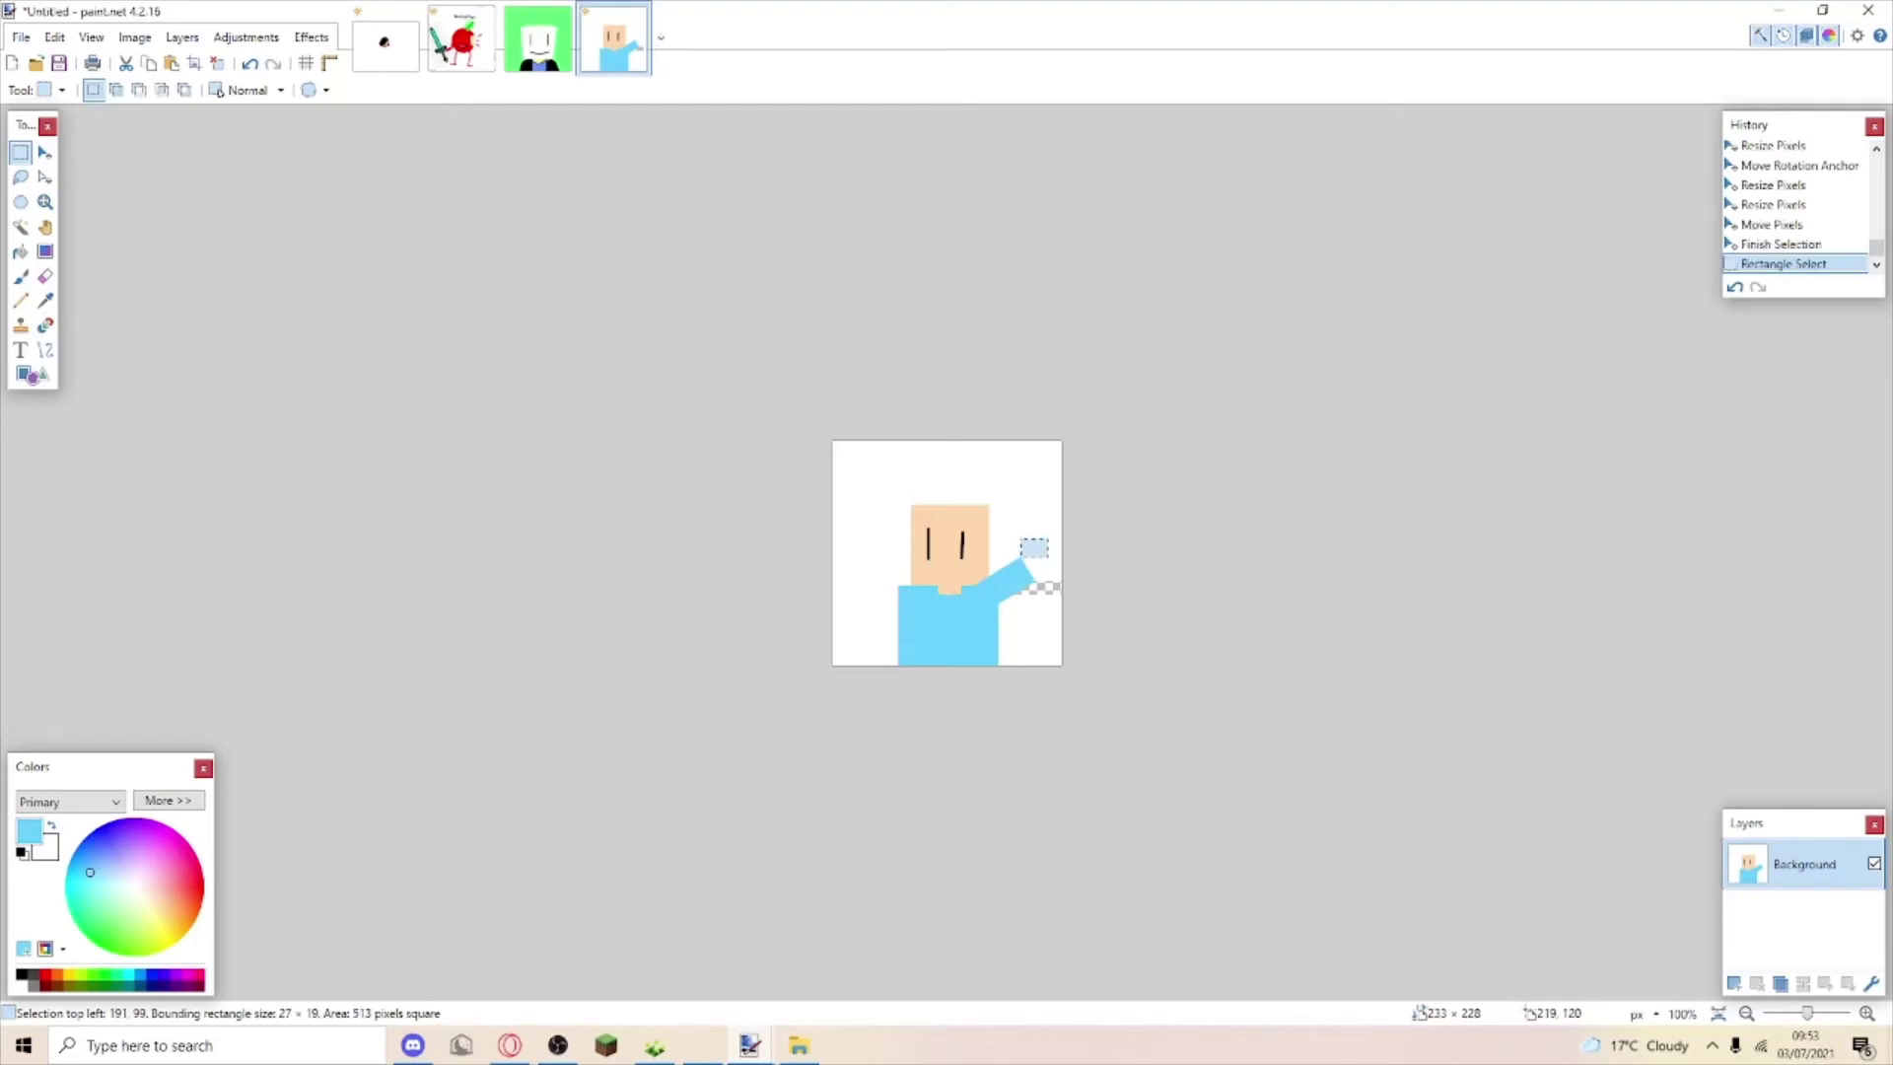
{"action": "left_click_drag", "start_coordinate": [148, 912], "coordinate": [156, 919]}
{"action": "left_click", "coordinate": [22, 253]}
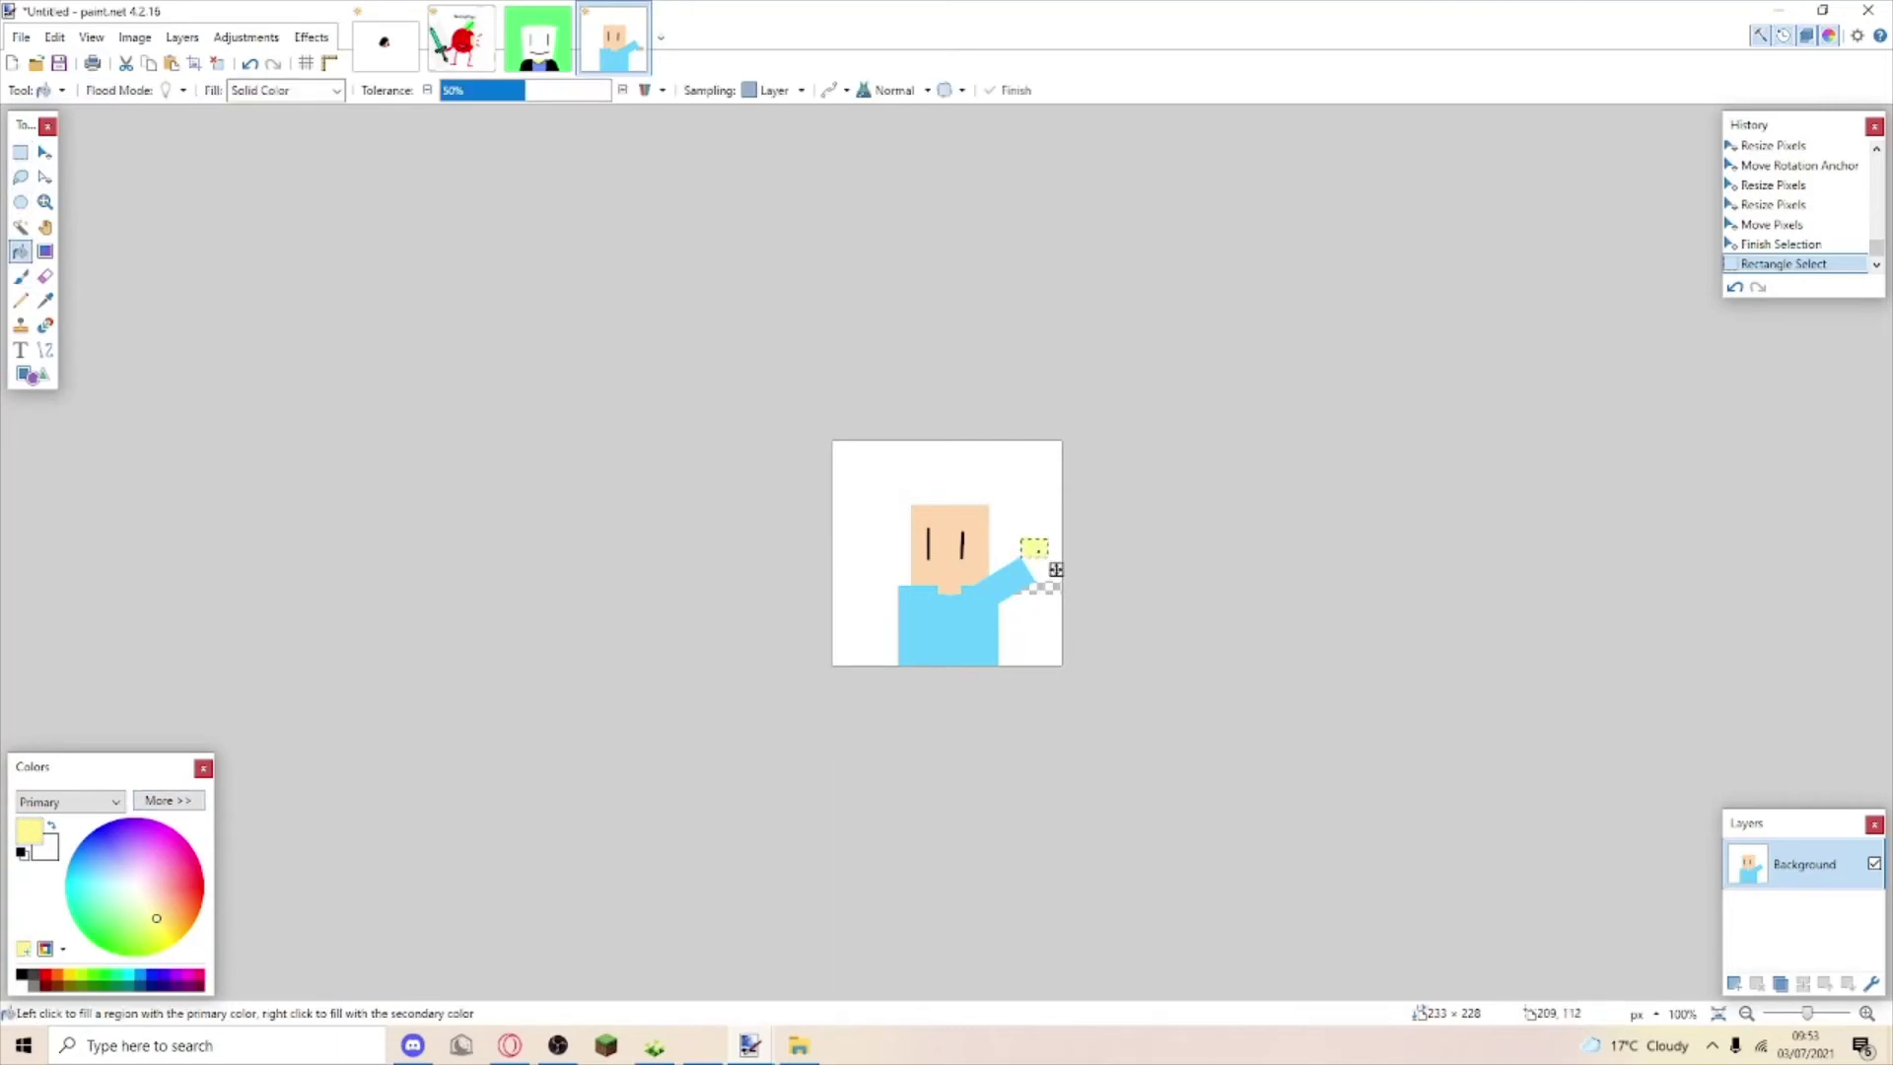
{"action": "left_click", "coordinate": [1055, 570]}
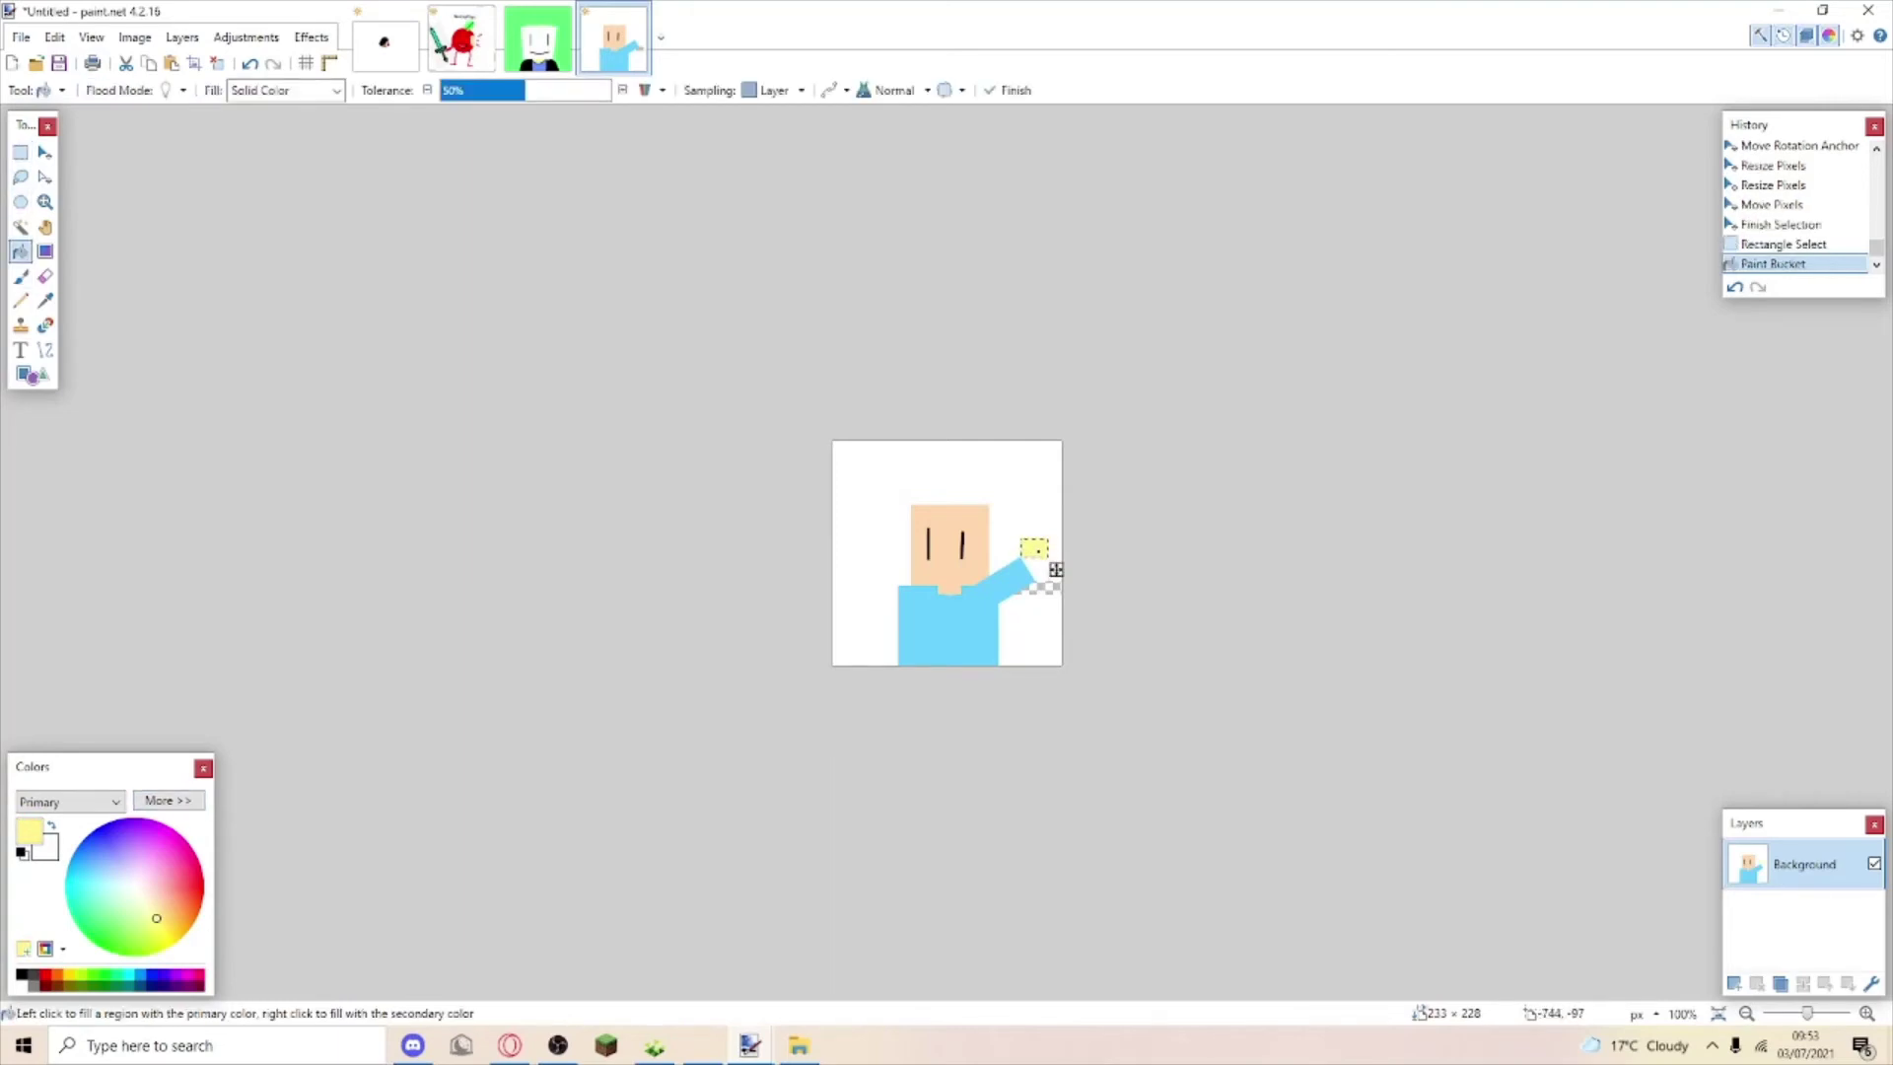
Rotate, resize and nudge the yellow square so it sits tilted on the arm tip.
{"action": "key", "text": "m"}
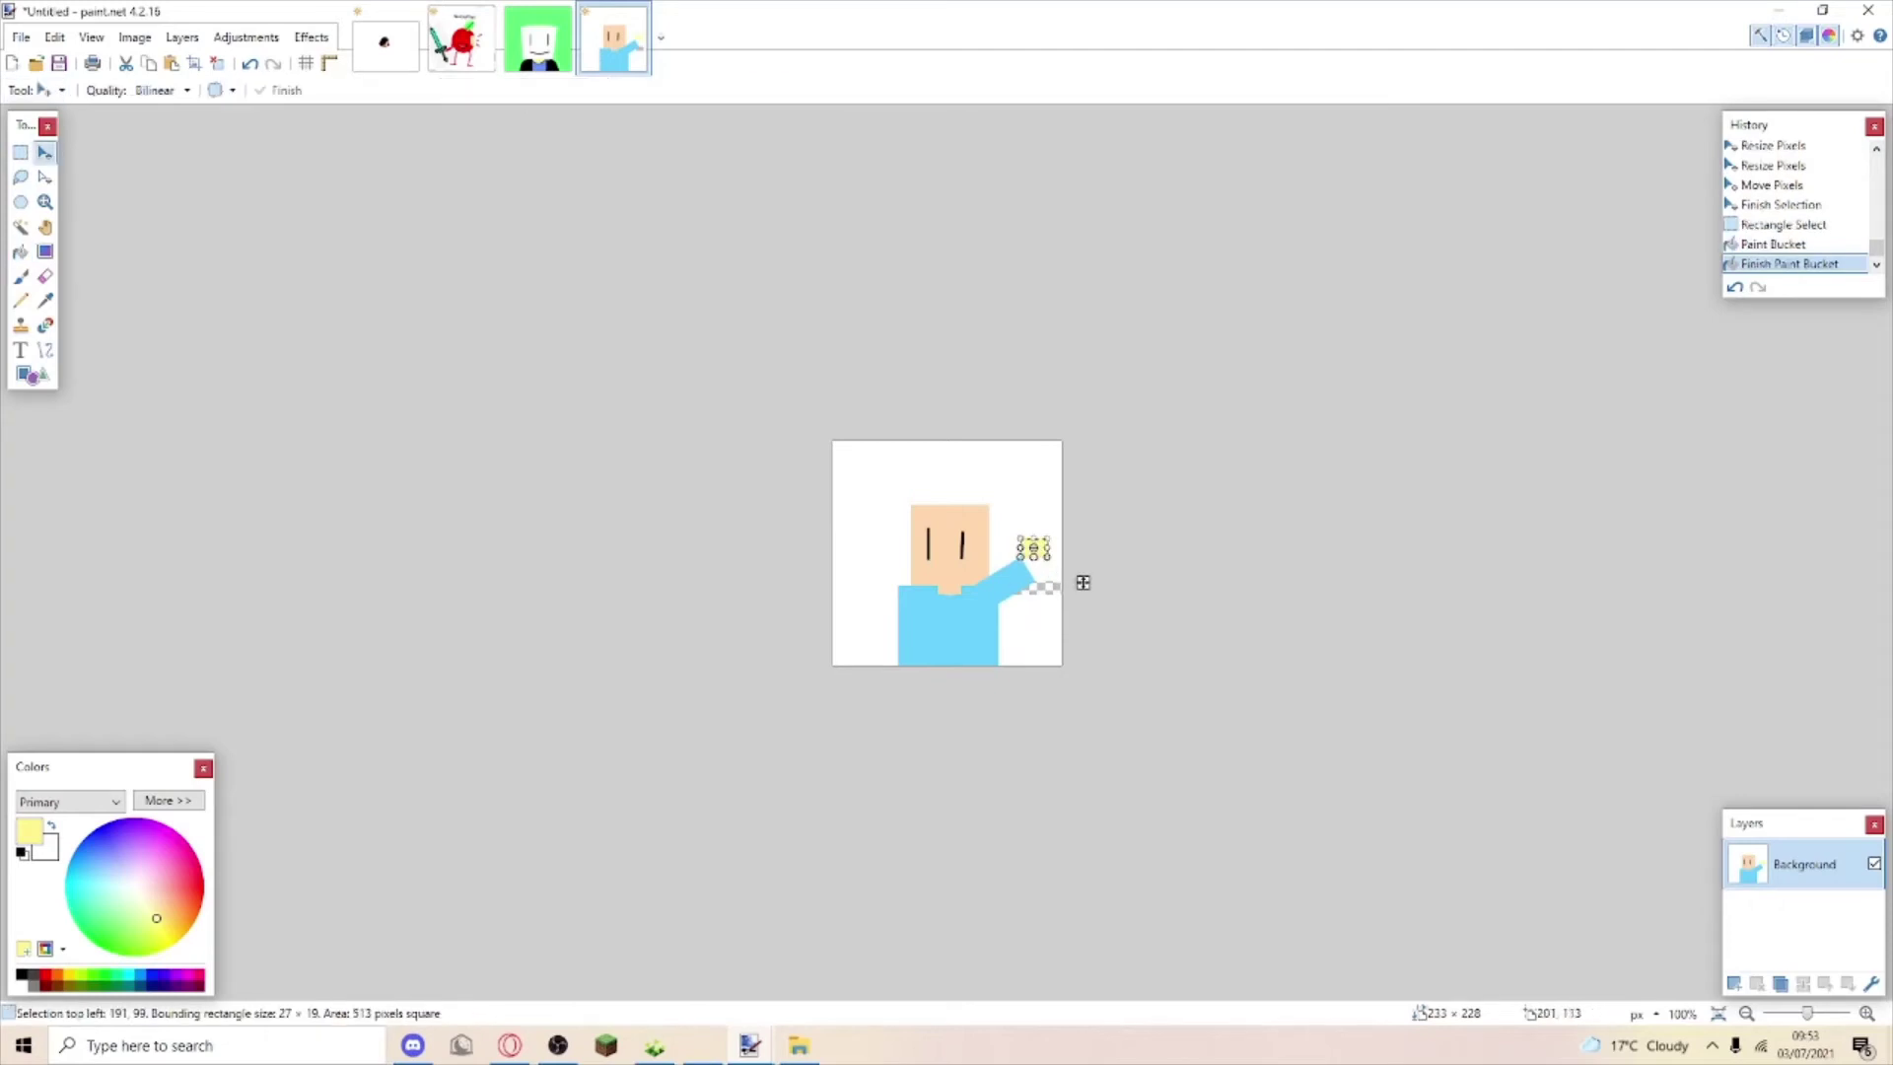
{"action": "mouse_move", "coordinate": [1082, 585]}
{"action": "left_mouse_down"}
{"action": "mouse_move", "coordinate": [1140, 638]}
{"action": "mouse_move", "coordinate": [1223, 659]}
{"action": "left_mouse_up"}
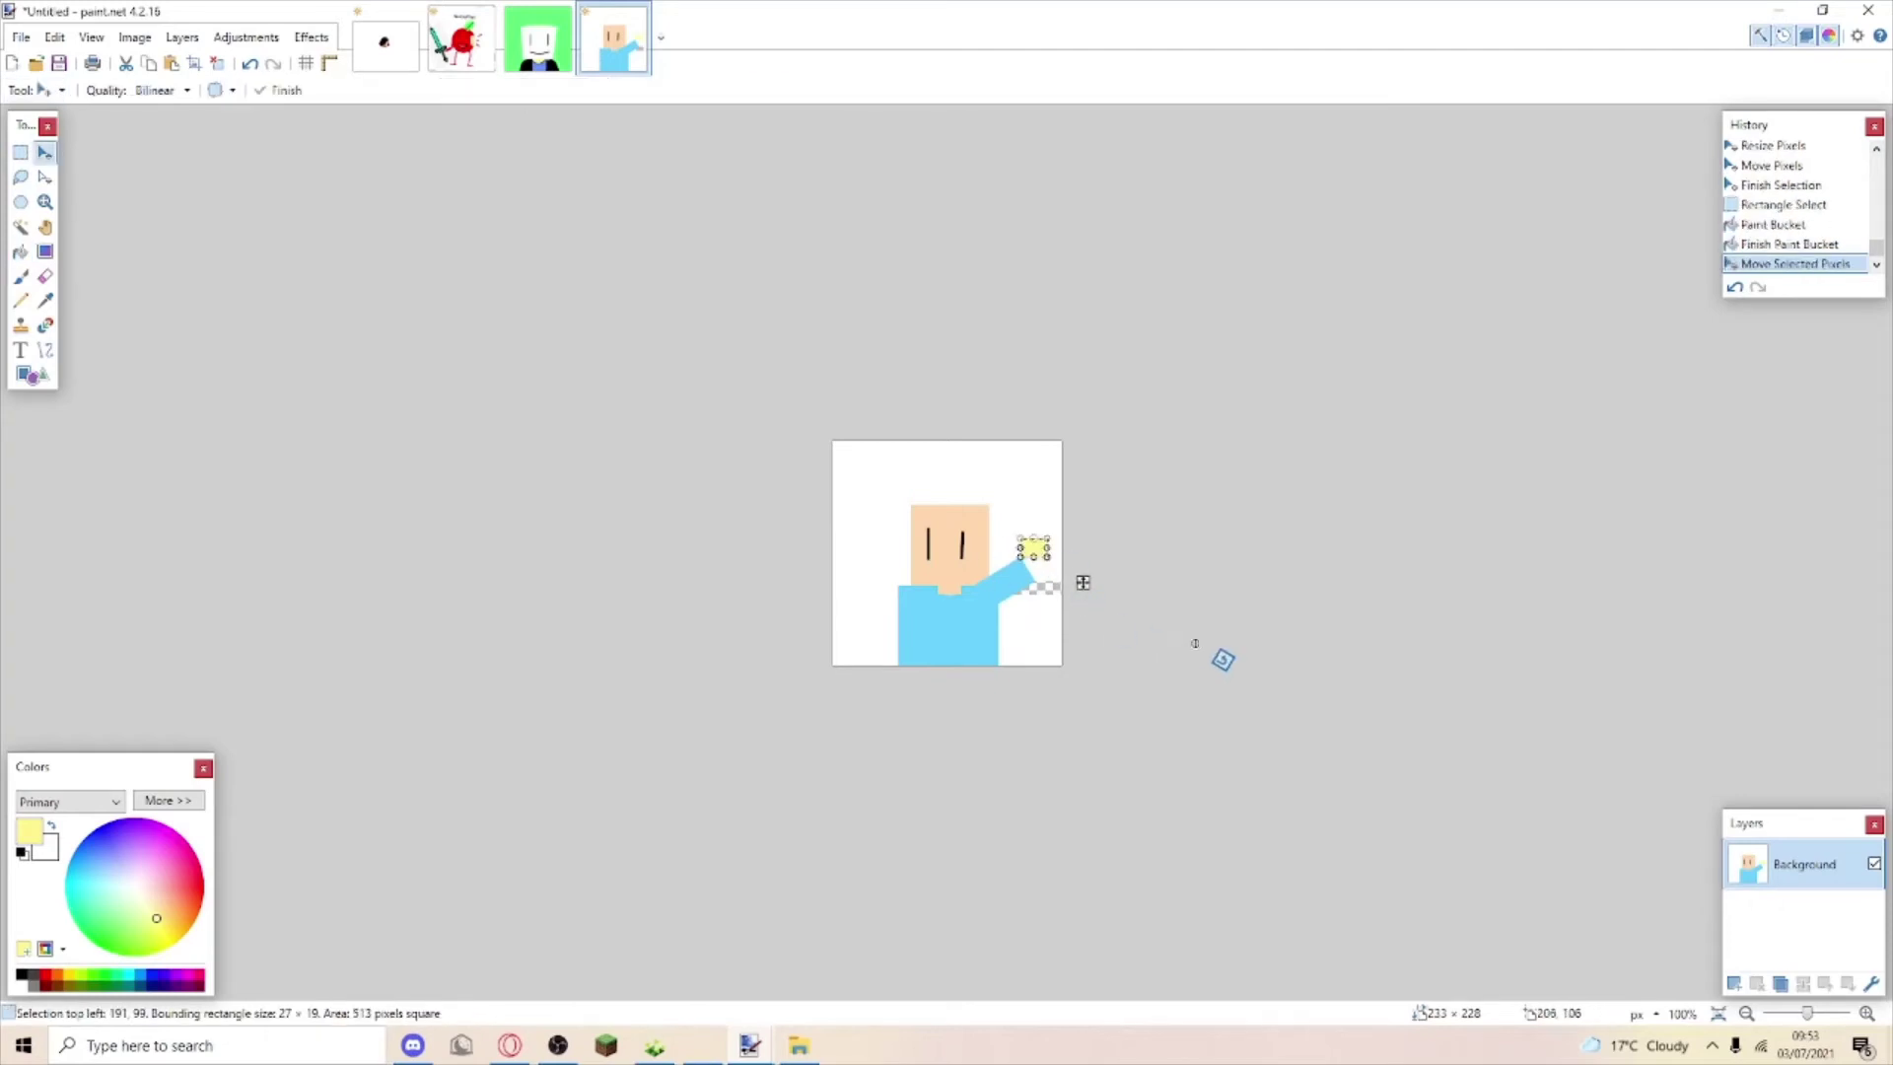
{"action": "left_click_drag", "start_coordinate": [1082, 582], "coordinate": [1090, 604]}
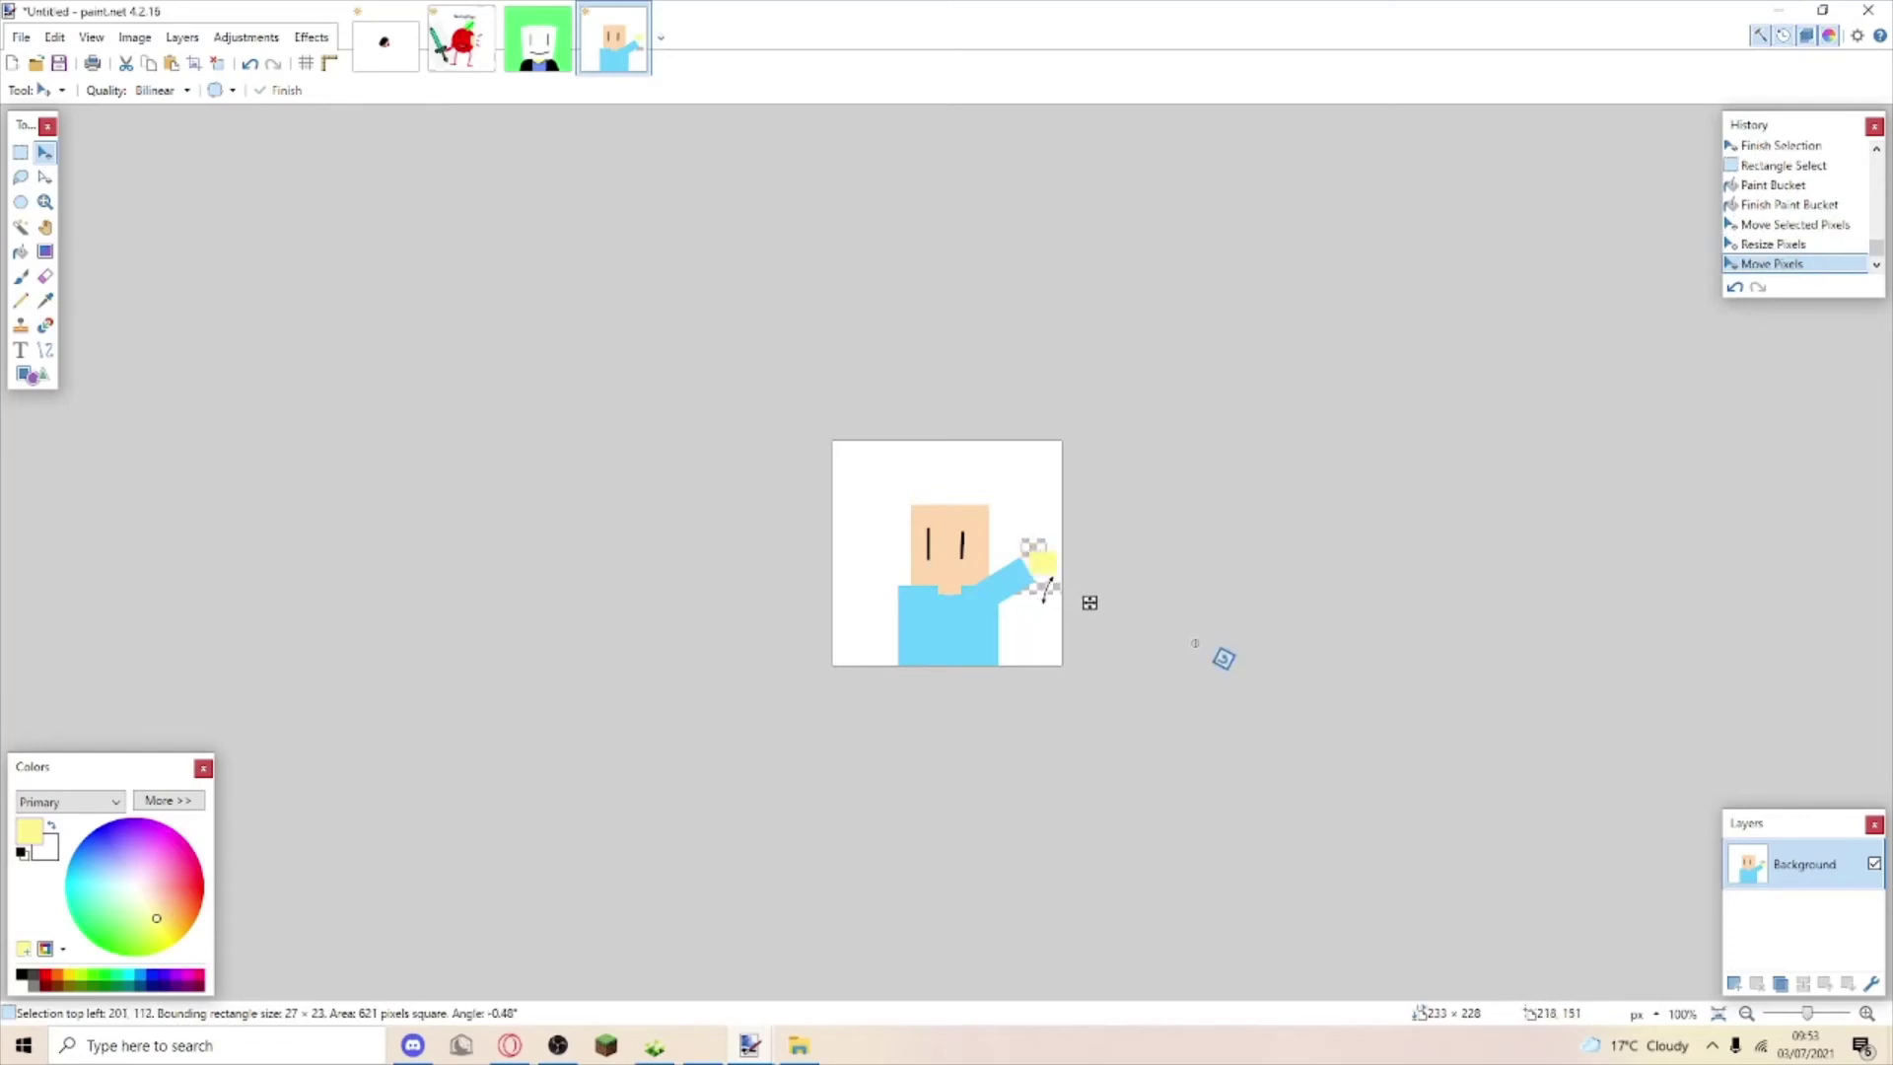
{"action": "mouse_move", "coordinate": [1089, 603]}
{"action": "left_mouse_down"}
{"action": "mouse_move", "coordinate": [1082, 625]}
{"action": "mouse_move", "coordinate": [1085, 611]}
{"action": "left_mouse_up"}
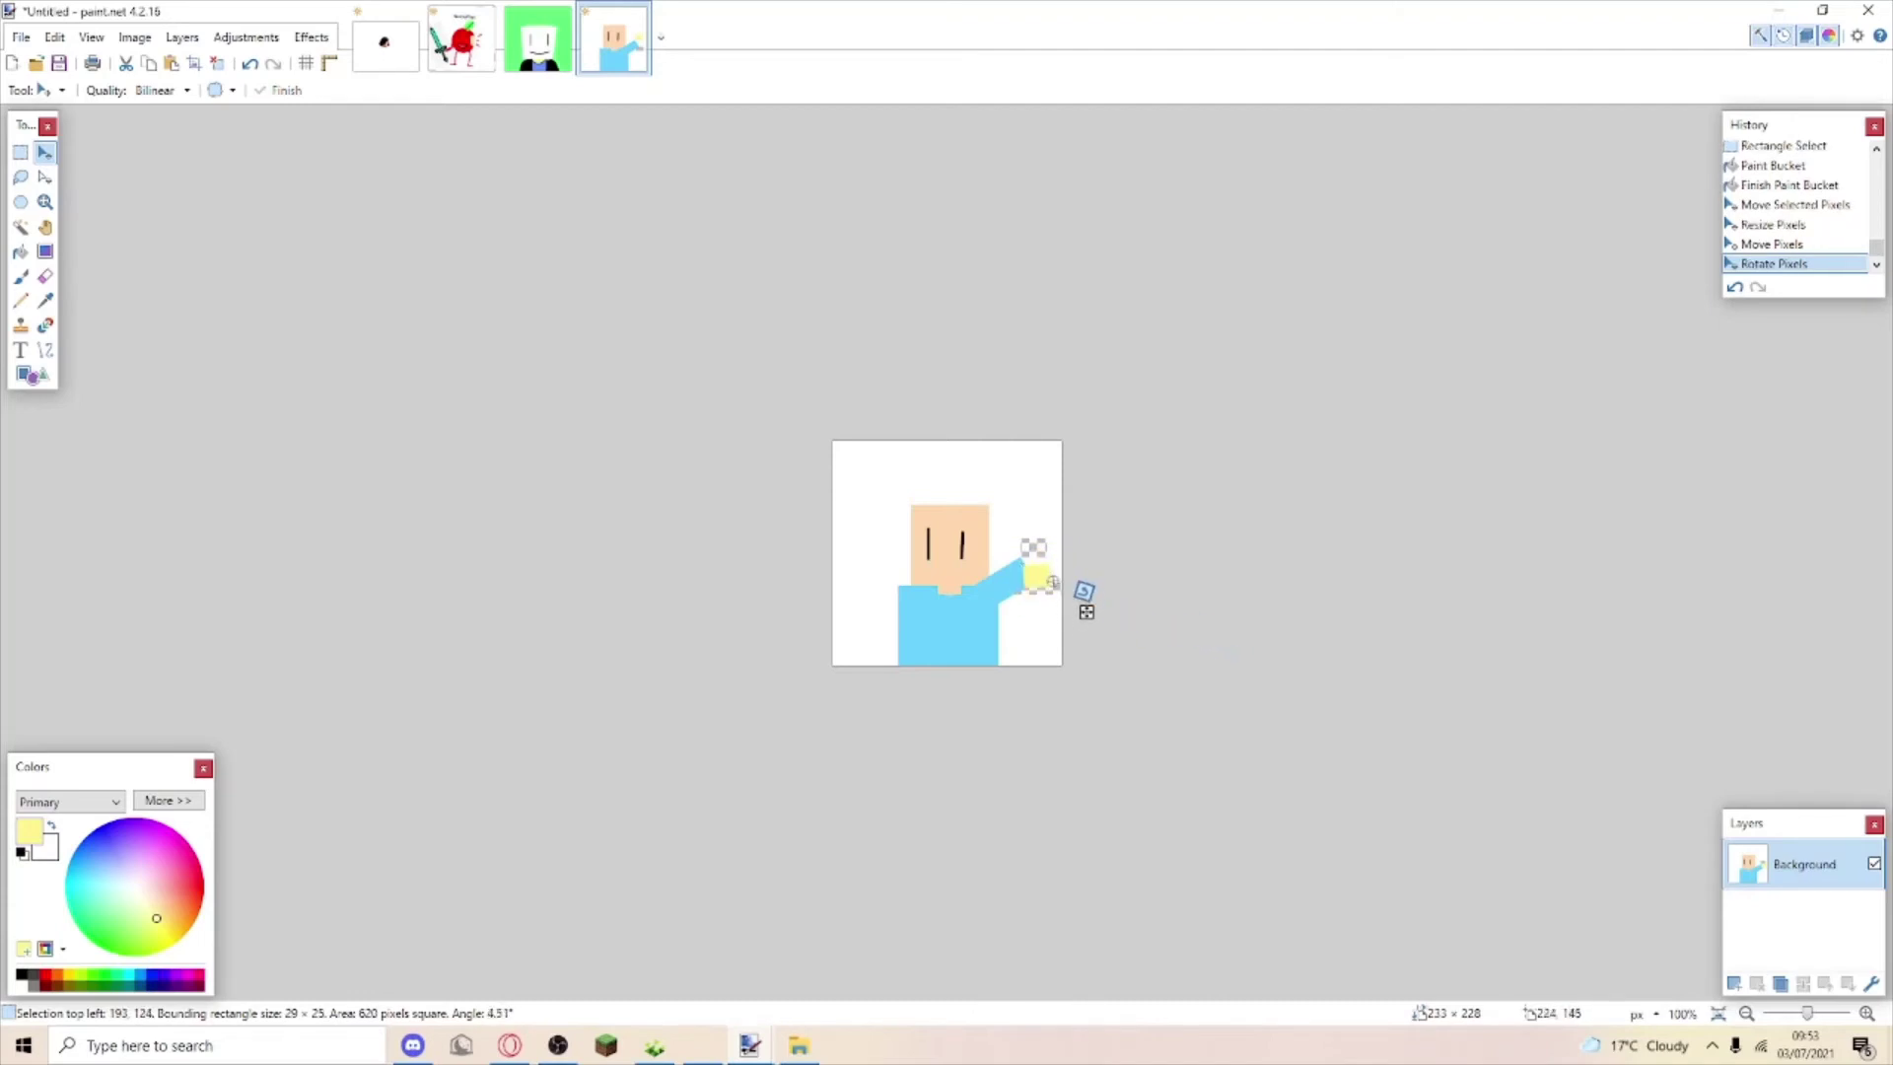
{"action": "left_click_drag", "start_coordinate": [1031, 609], "coordinate": [1034, 542]}
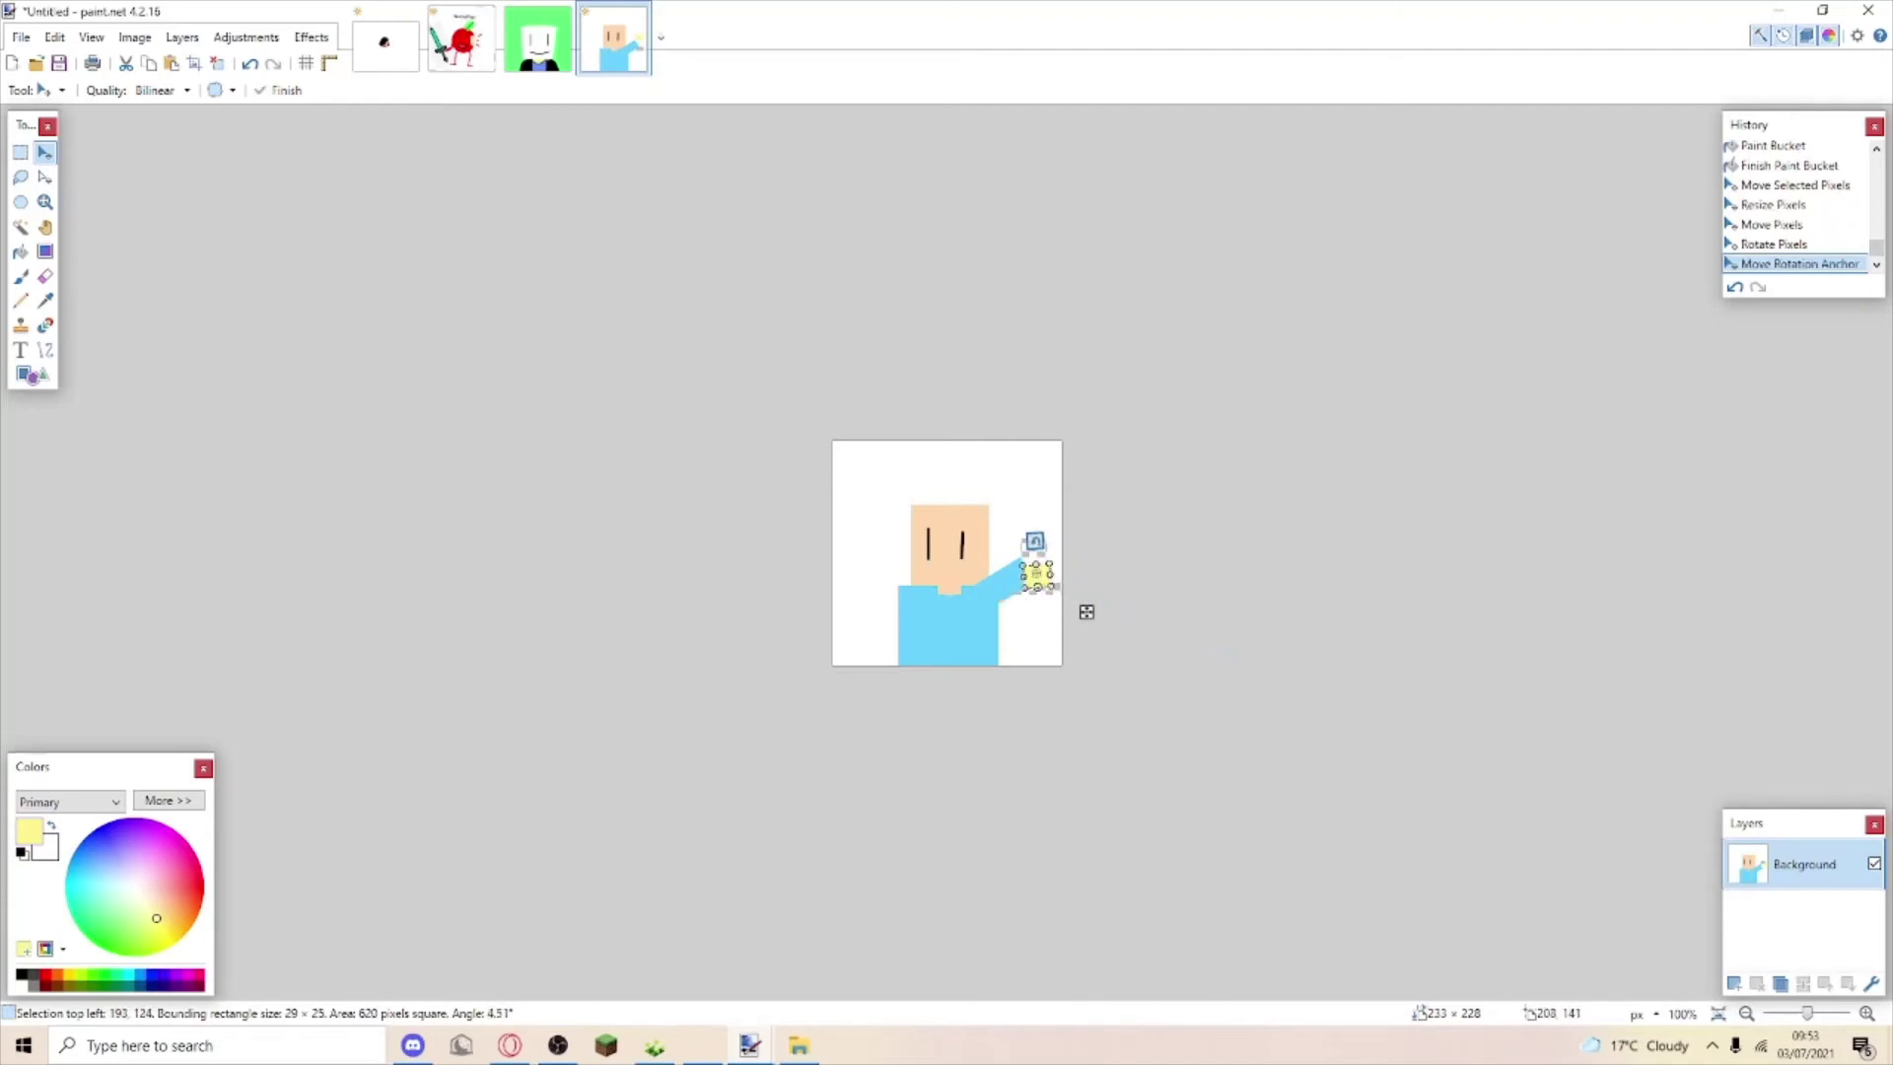
{"action": "left_click_drag", "start_coordinate": [1086, 611], "coordinate": [1103, 577]}
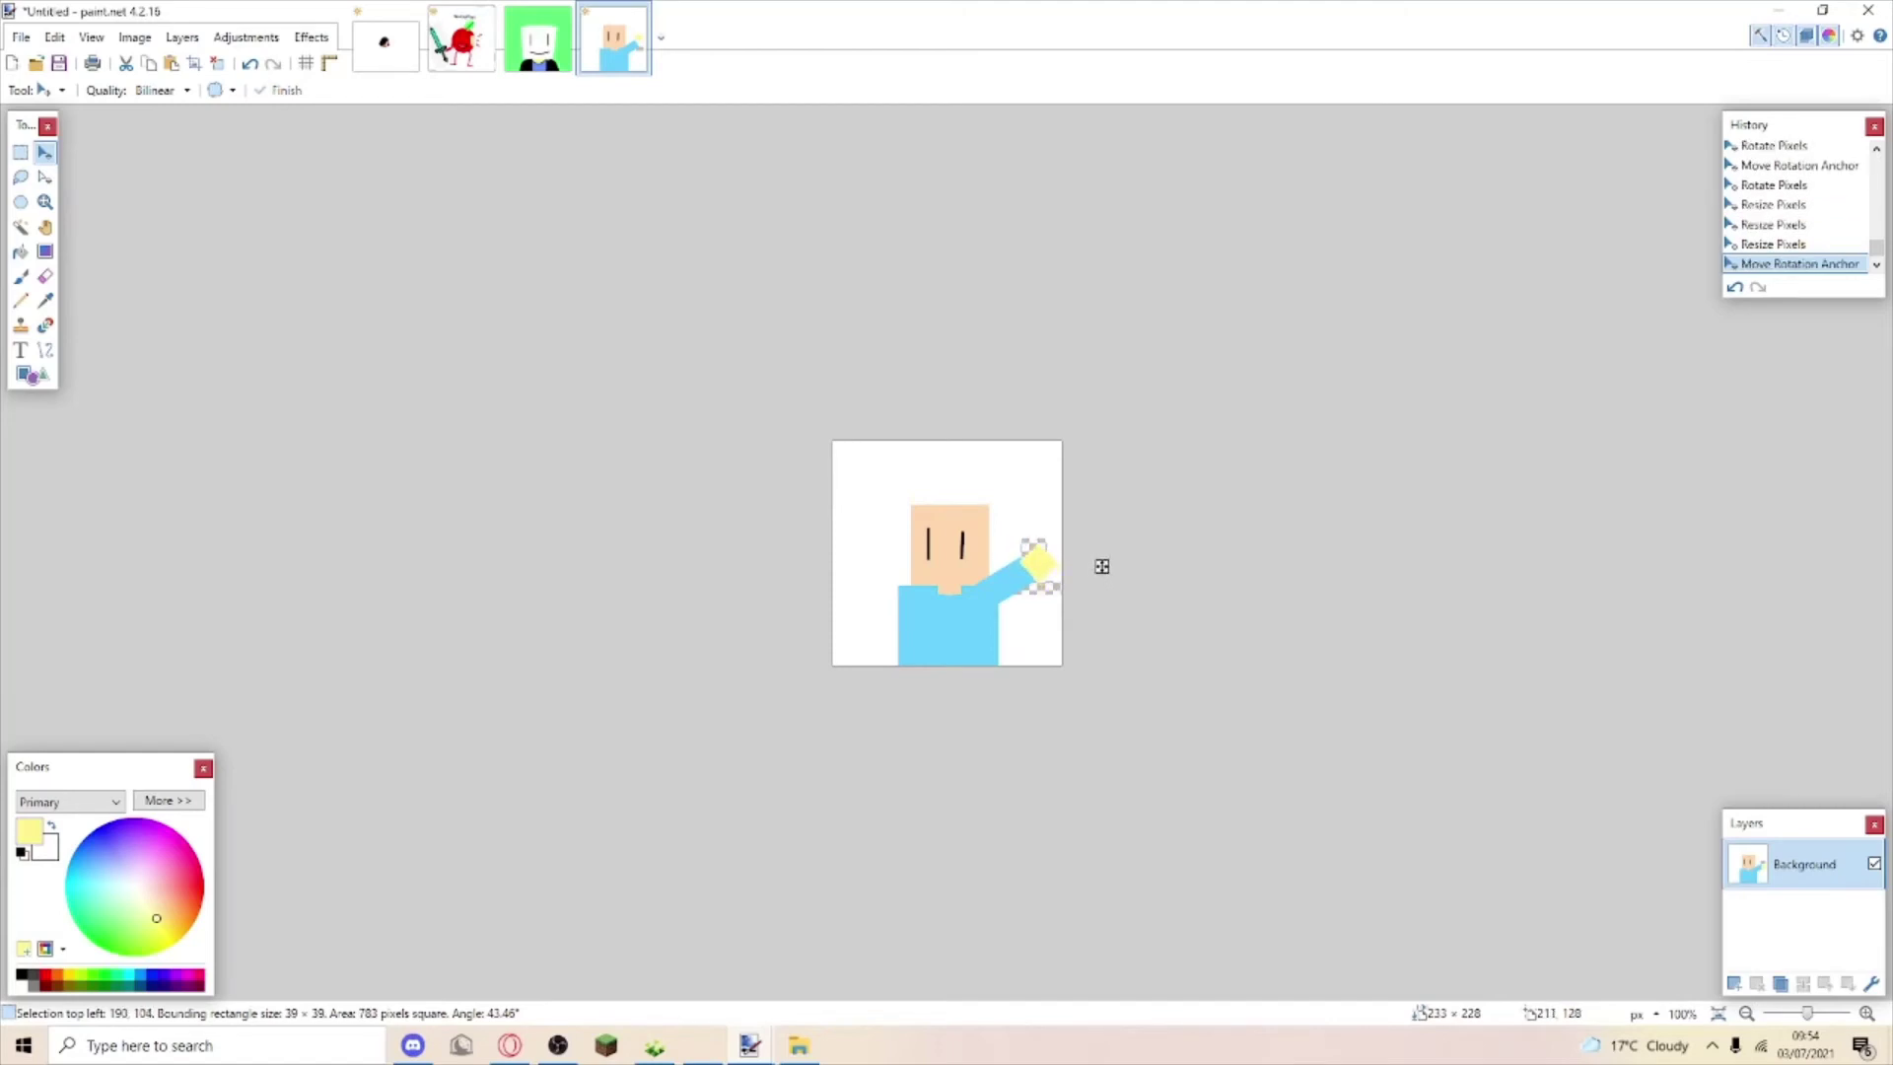
{"action": "key", "text": "Right"}
{"action": "left_click_drag", "start_coordinate": [1102, 565], "coordinate": [1099, 558]}
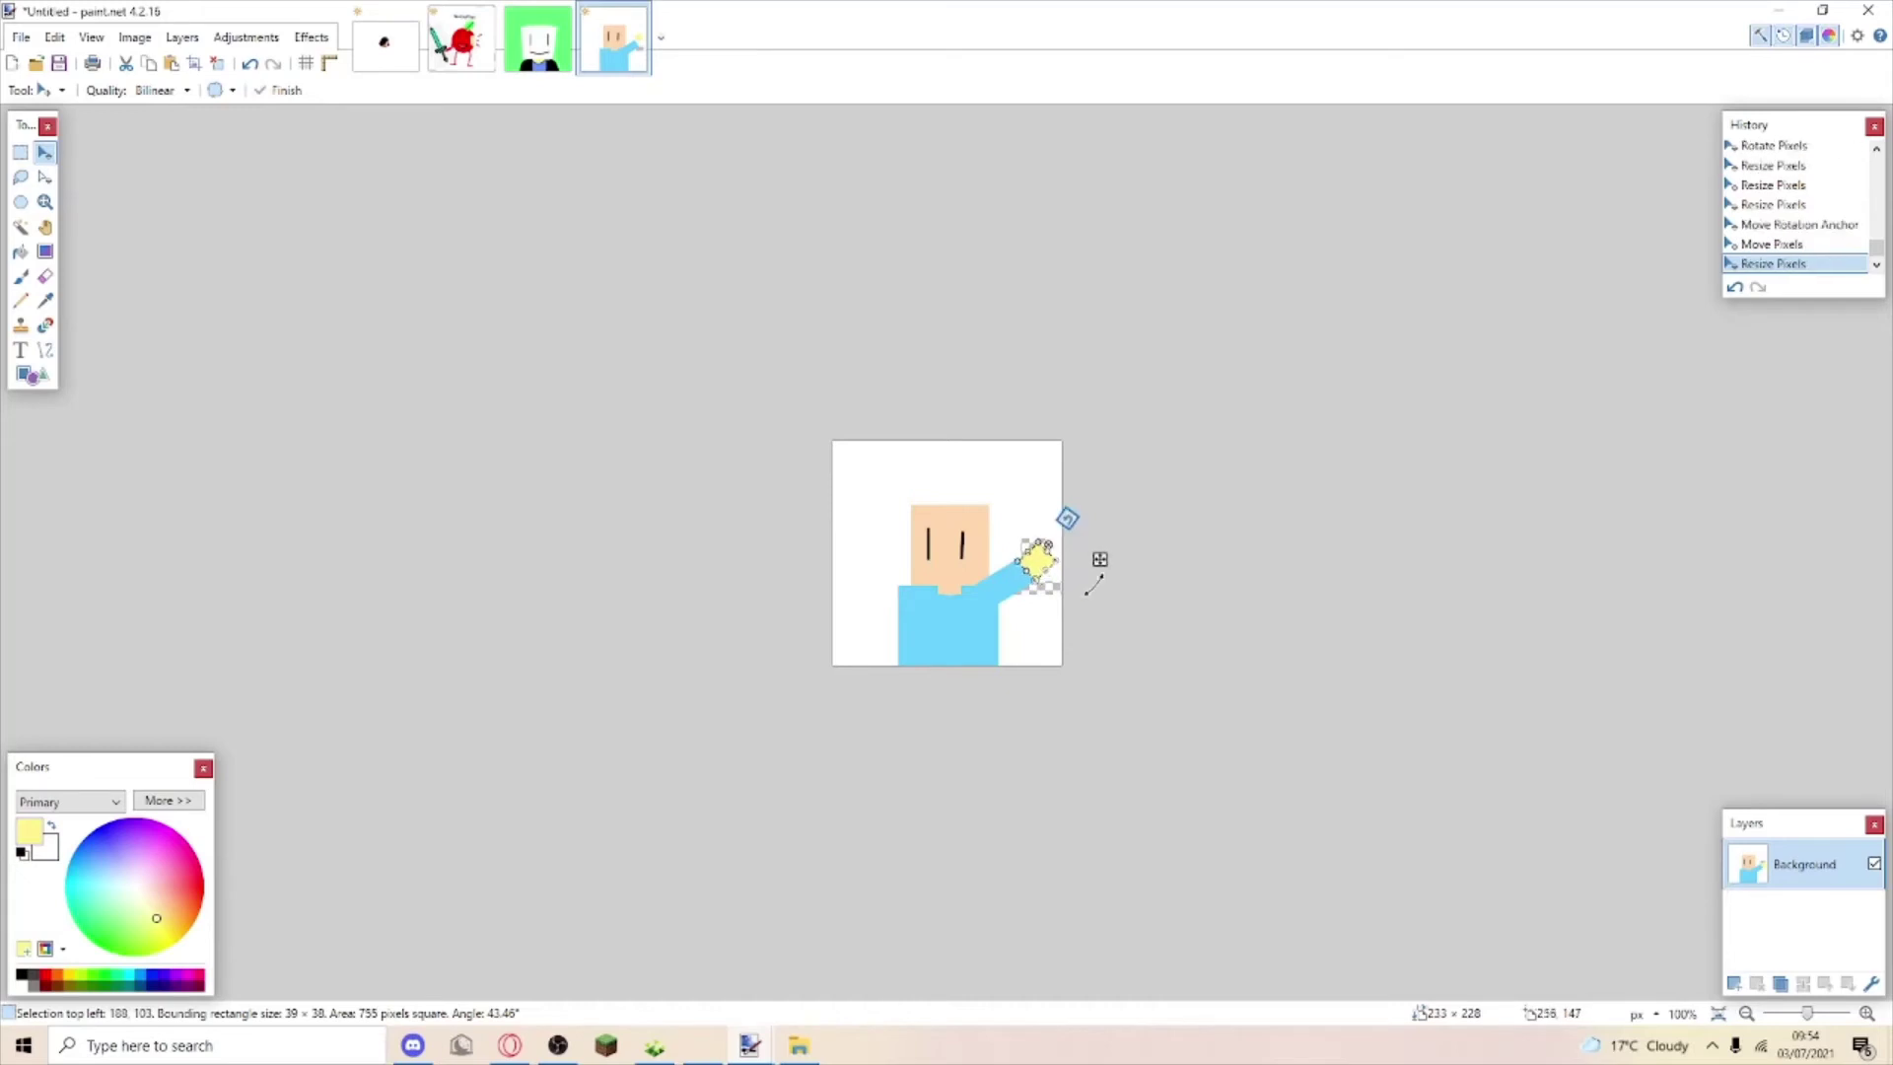
{"action": "key", "text": "Left"}
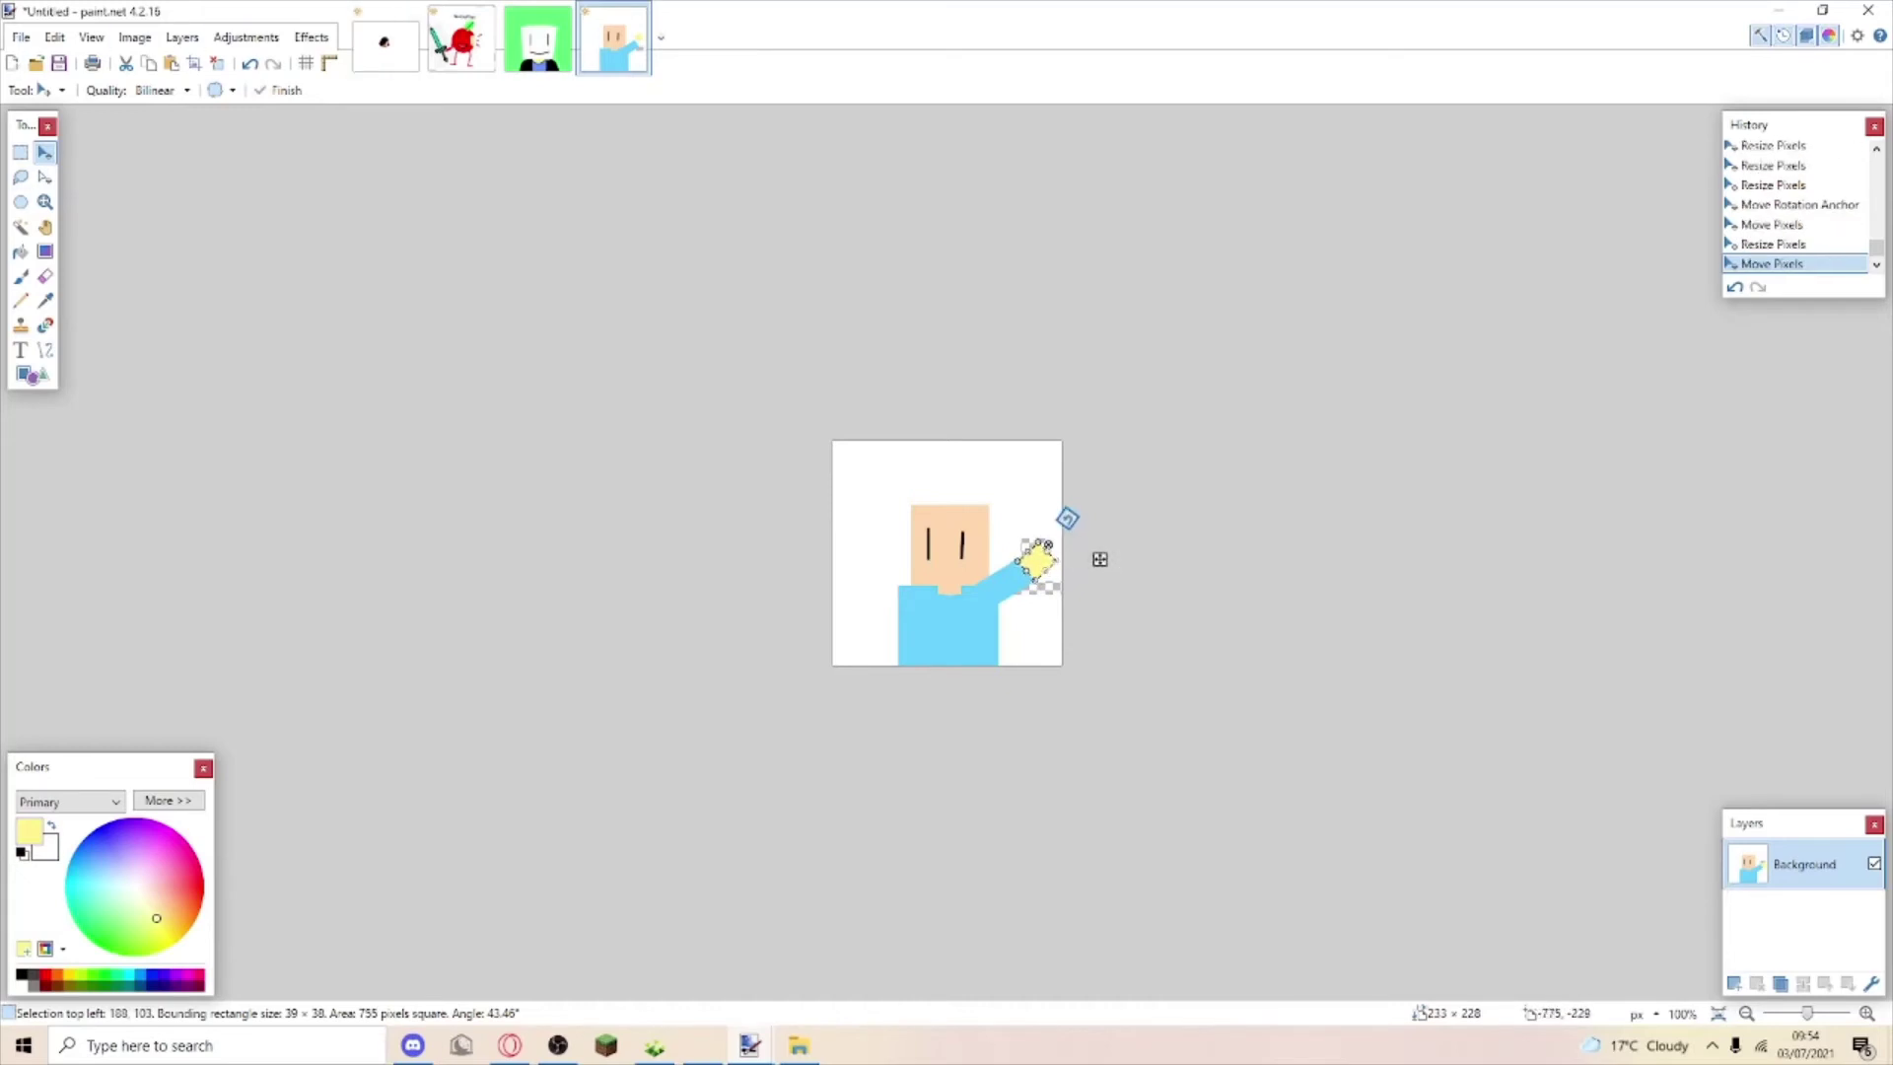
{"action": "key", "text": "s"}
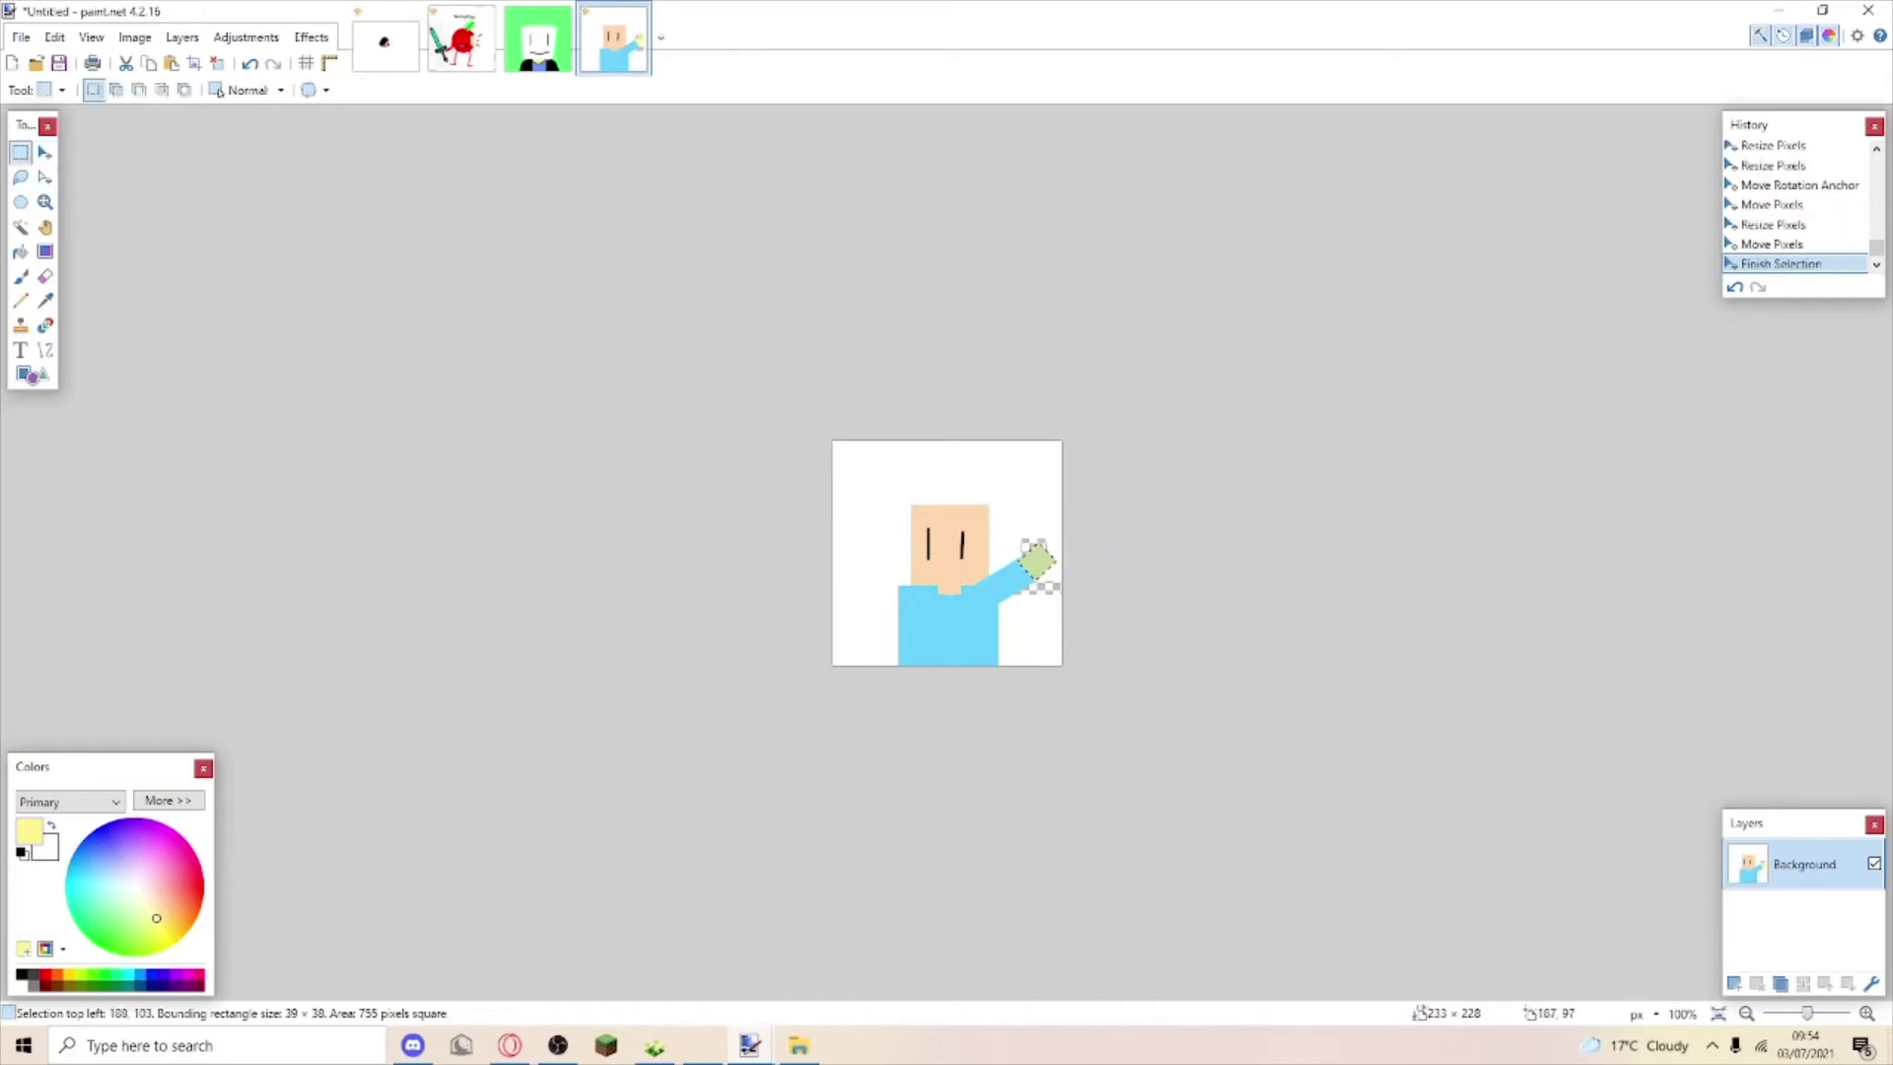
Fill a thin strip at the hand's top, rotate it onto the arm tip, and commit.
{"action": "left_click_drag", "start_coordinate": [1031, 535], "coordinate": [1034, 547]}
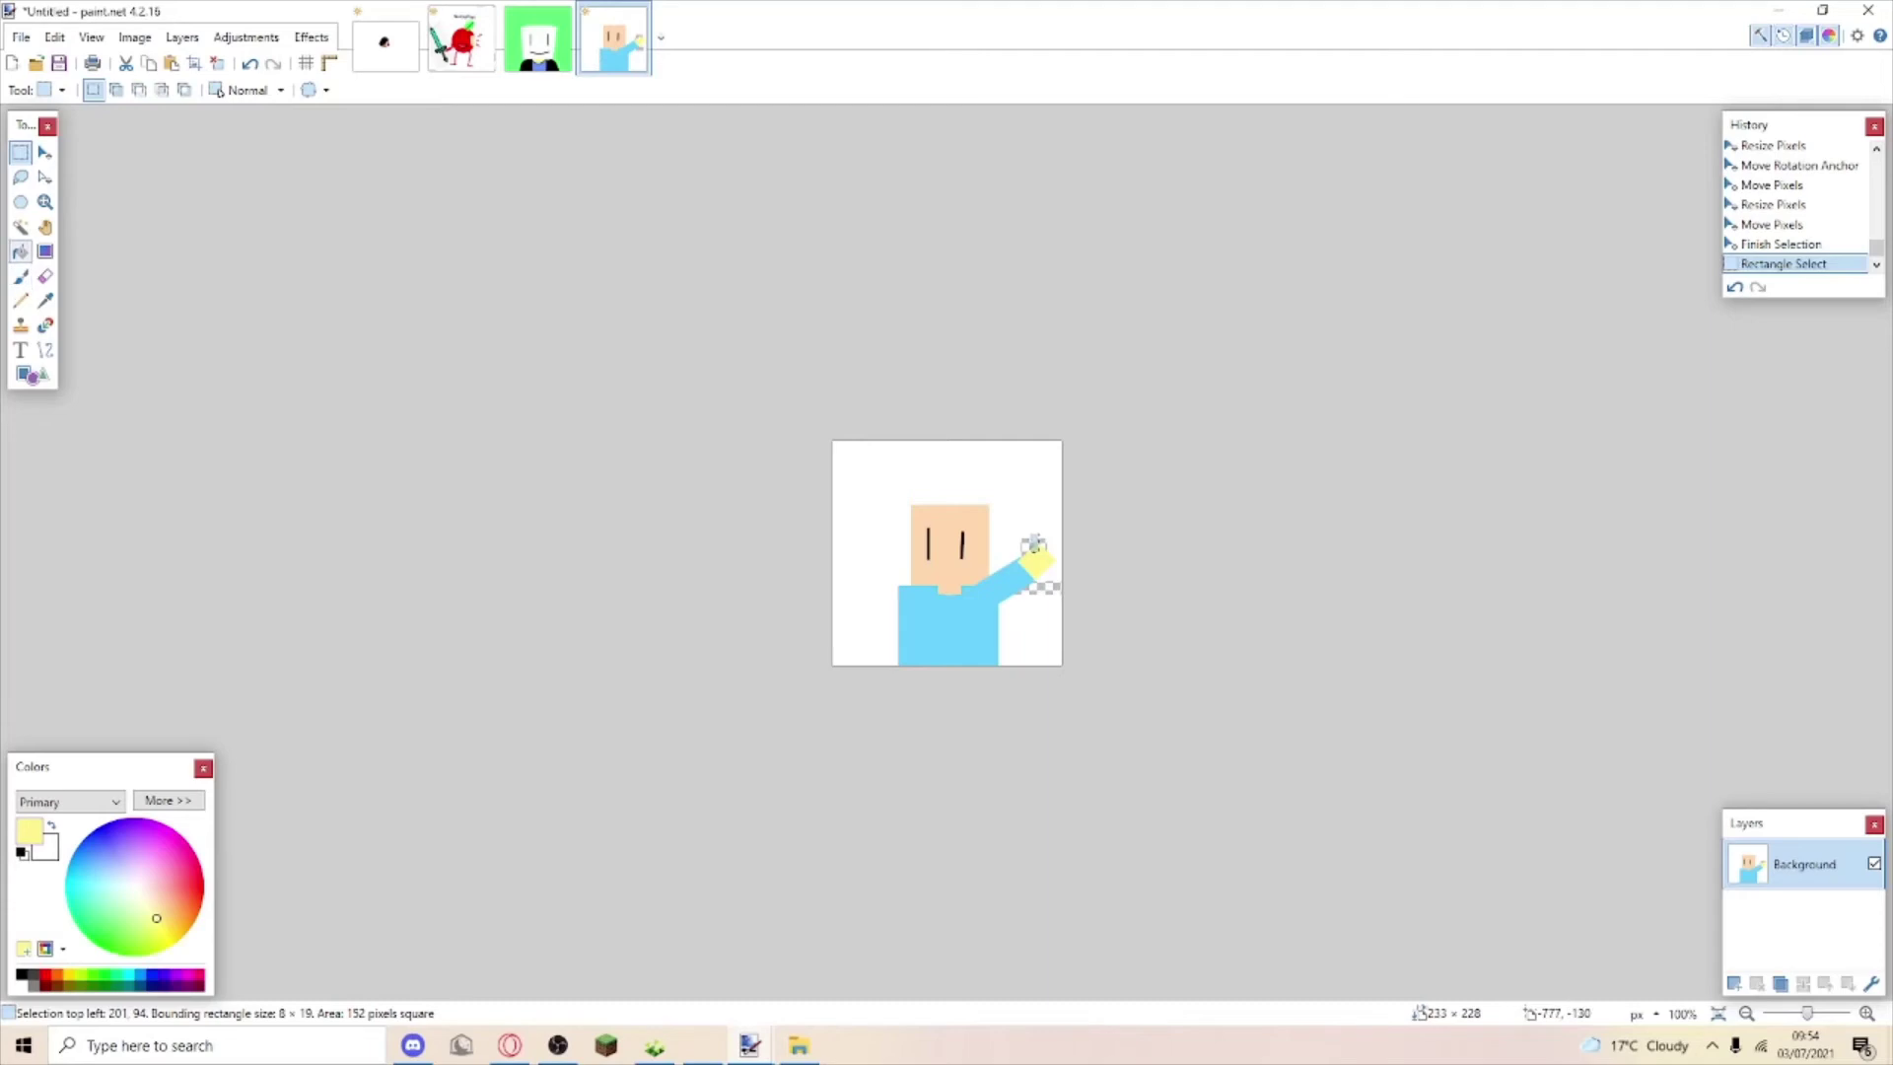
{"action": "left_click", "coordinate": [21, 251]}
{"action": "left_click", "coordinate": [1033, 551]}
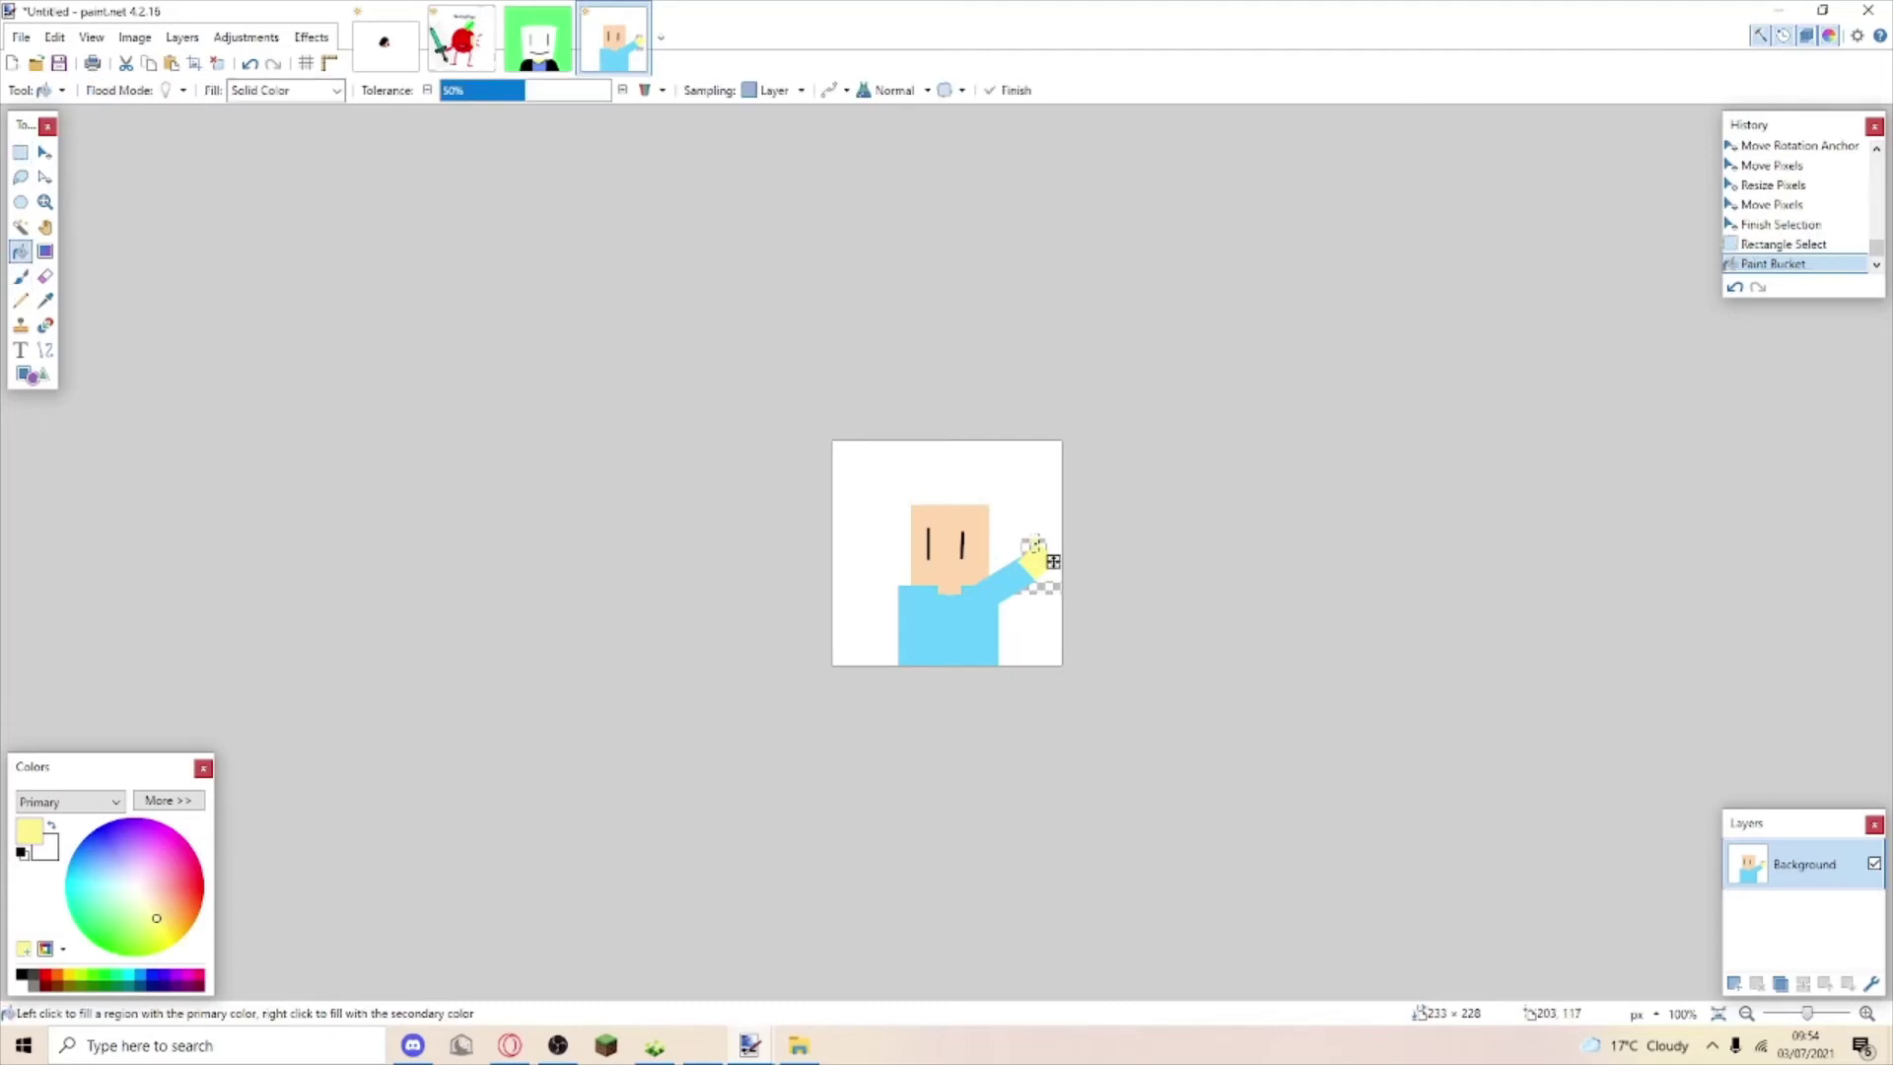
{"action": "key", "text": "m"}
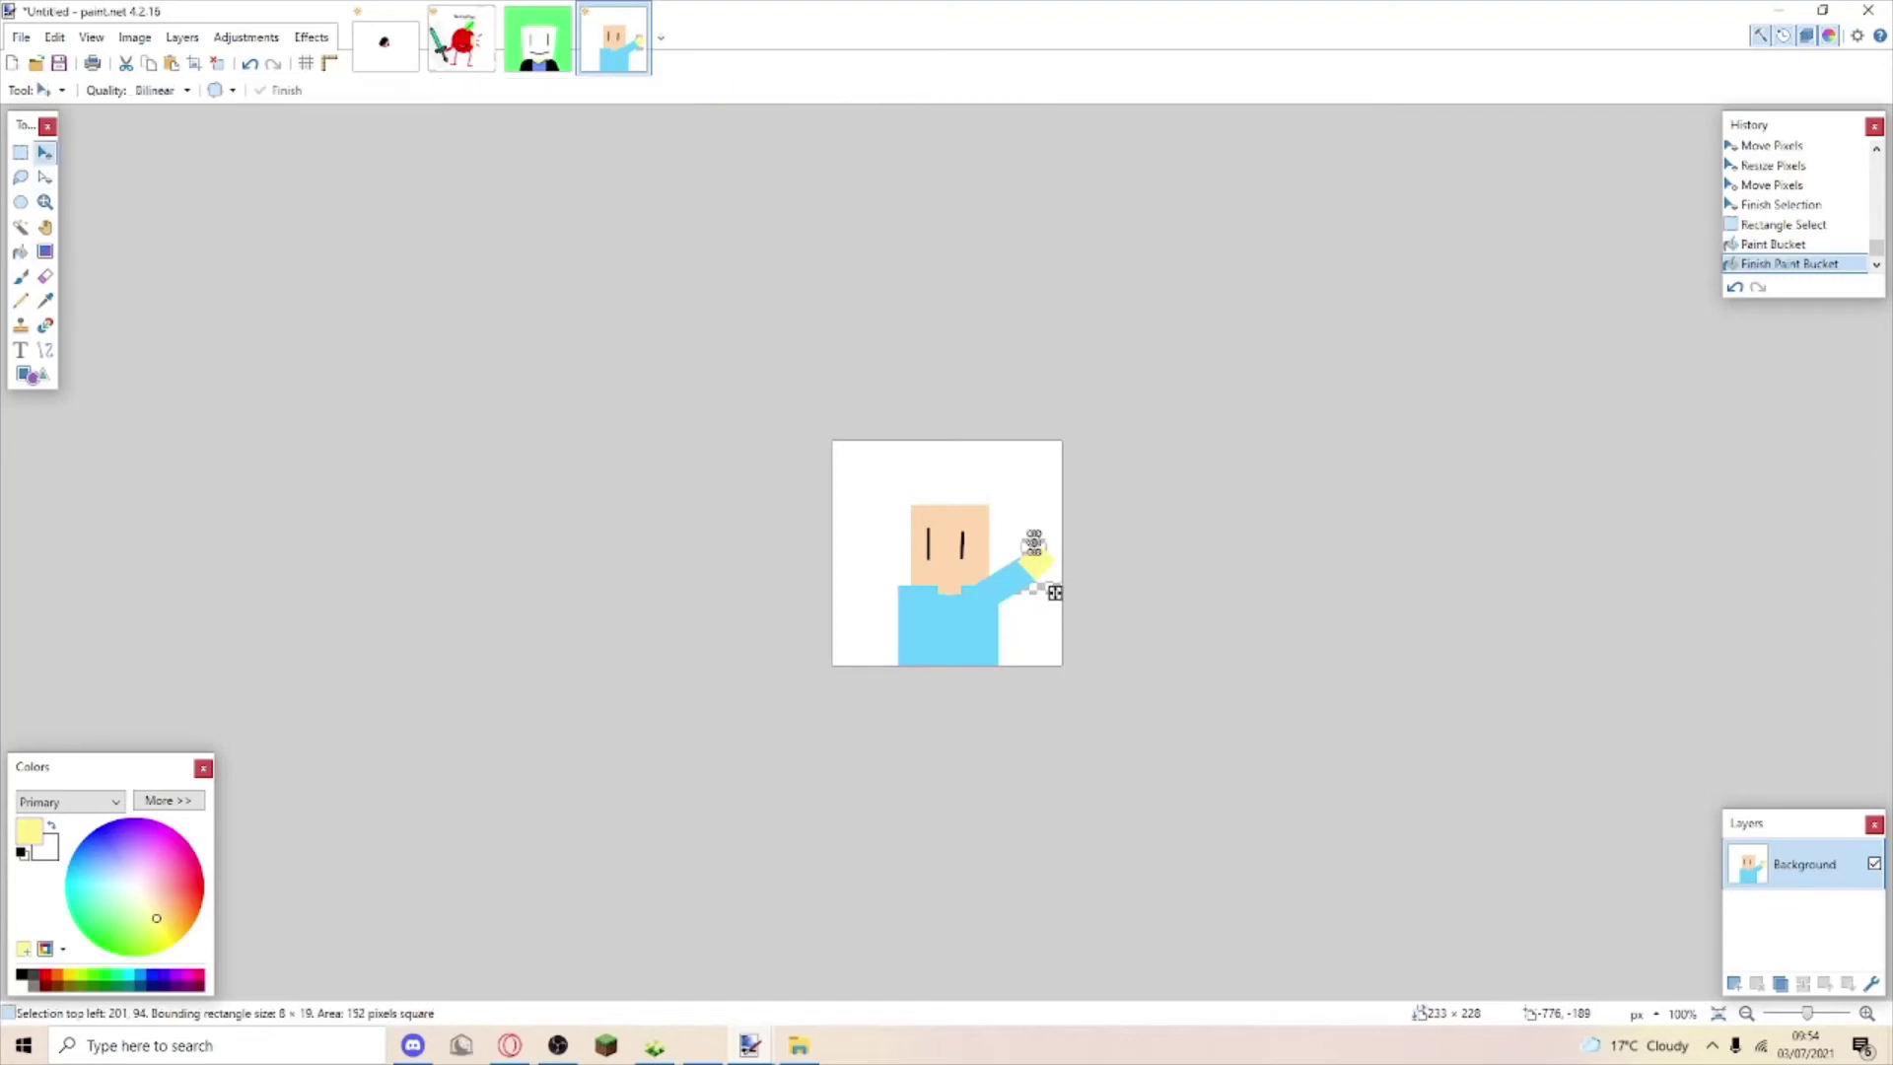
{"action": "left_click_drag", "start_coordinate": [1055, 592], "coordinate": [1074, 579]}
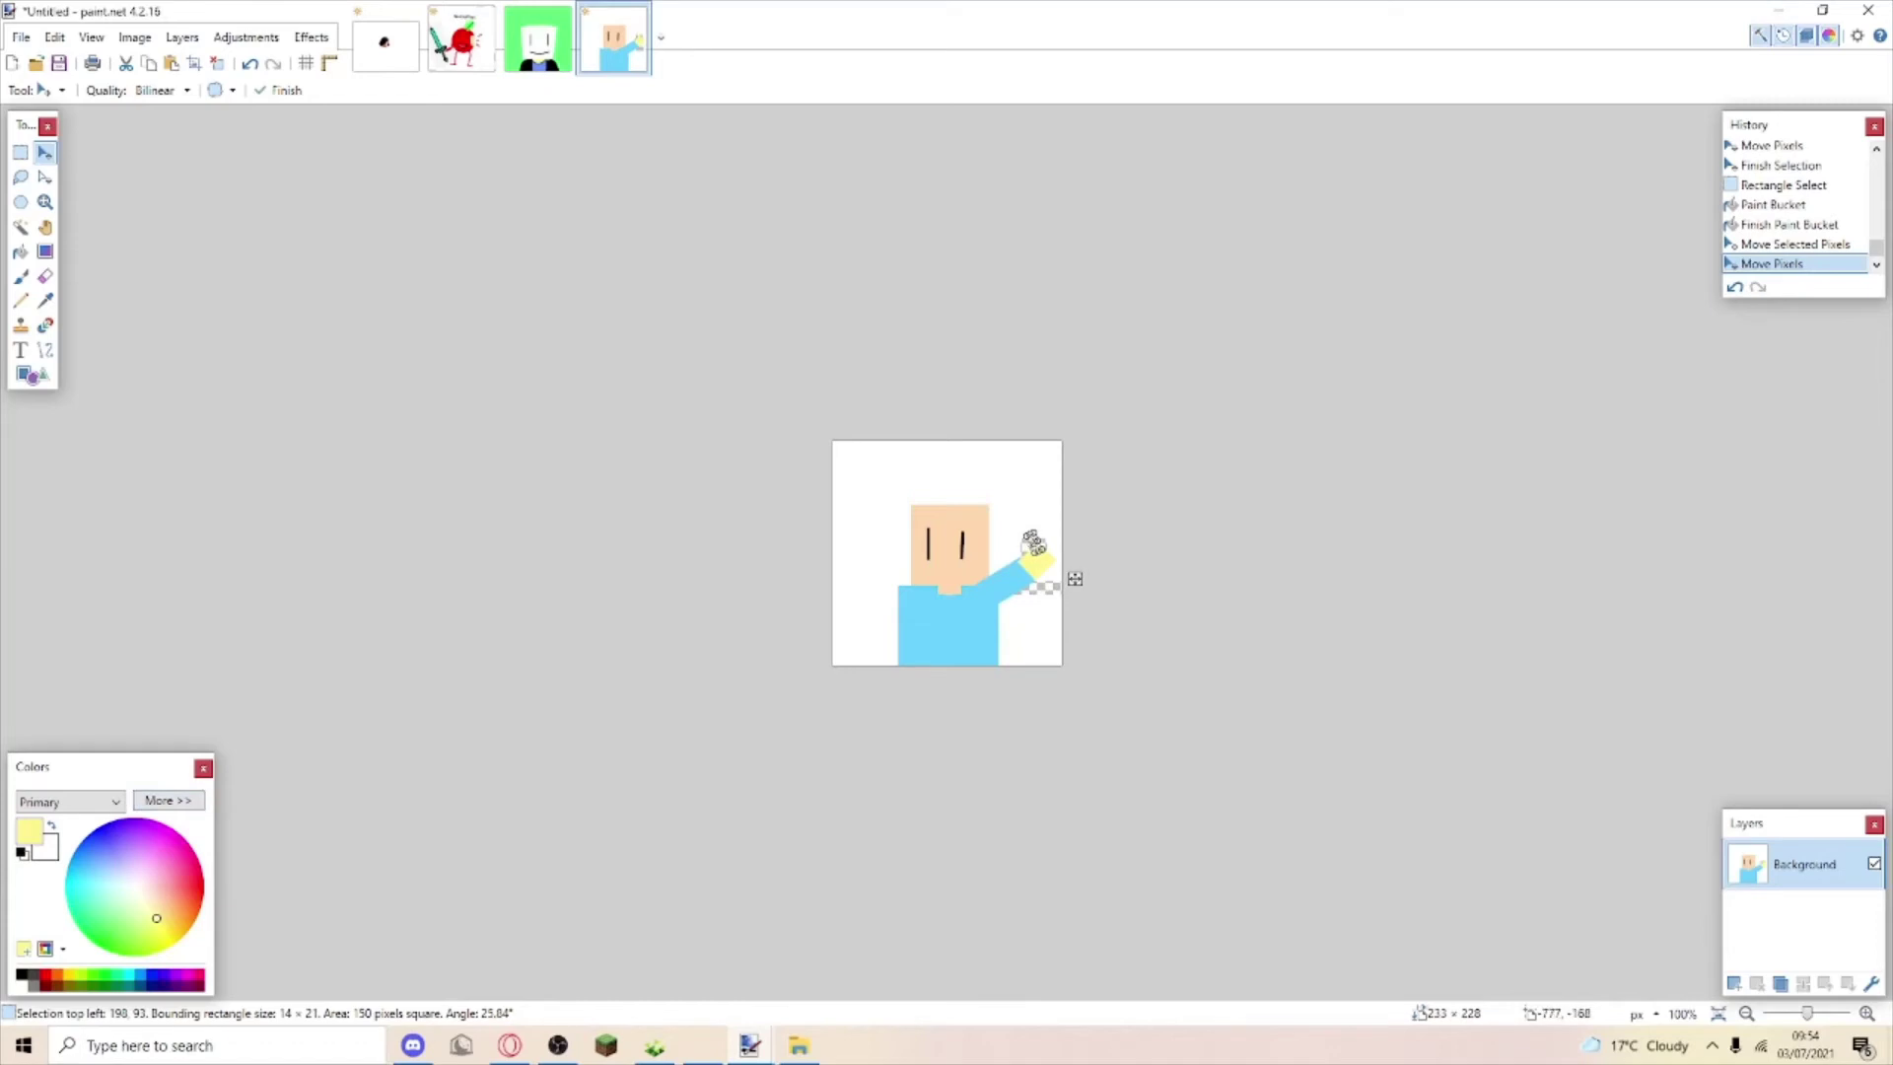
{"action": "left_click", "coordinate": [22, 275]}
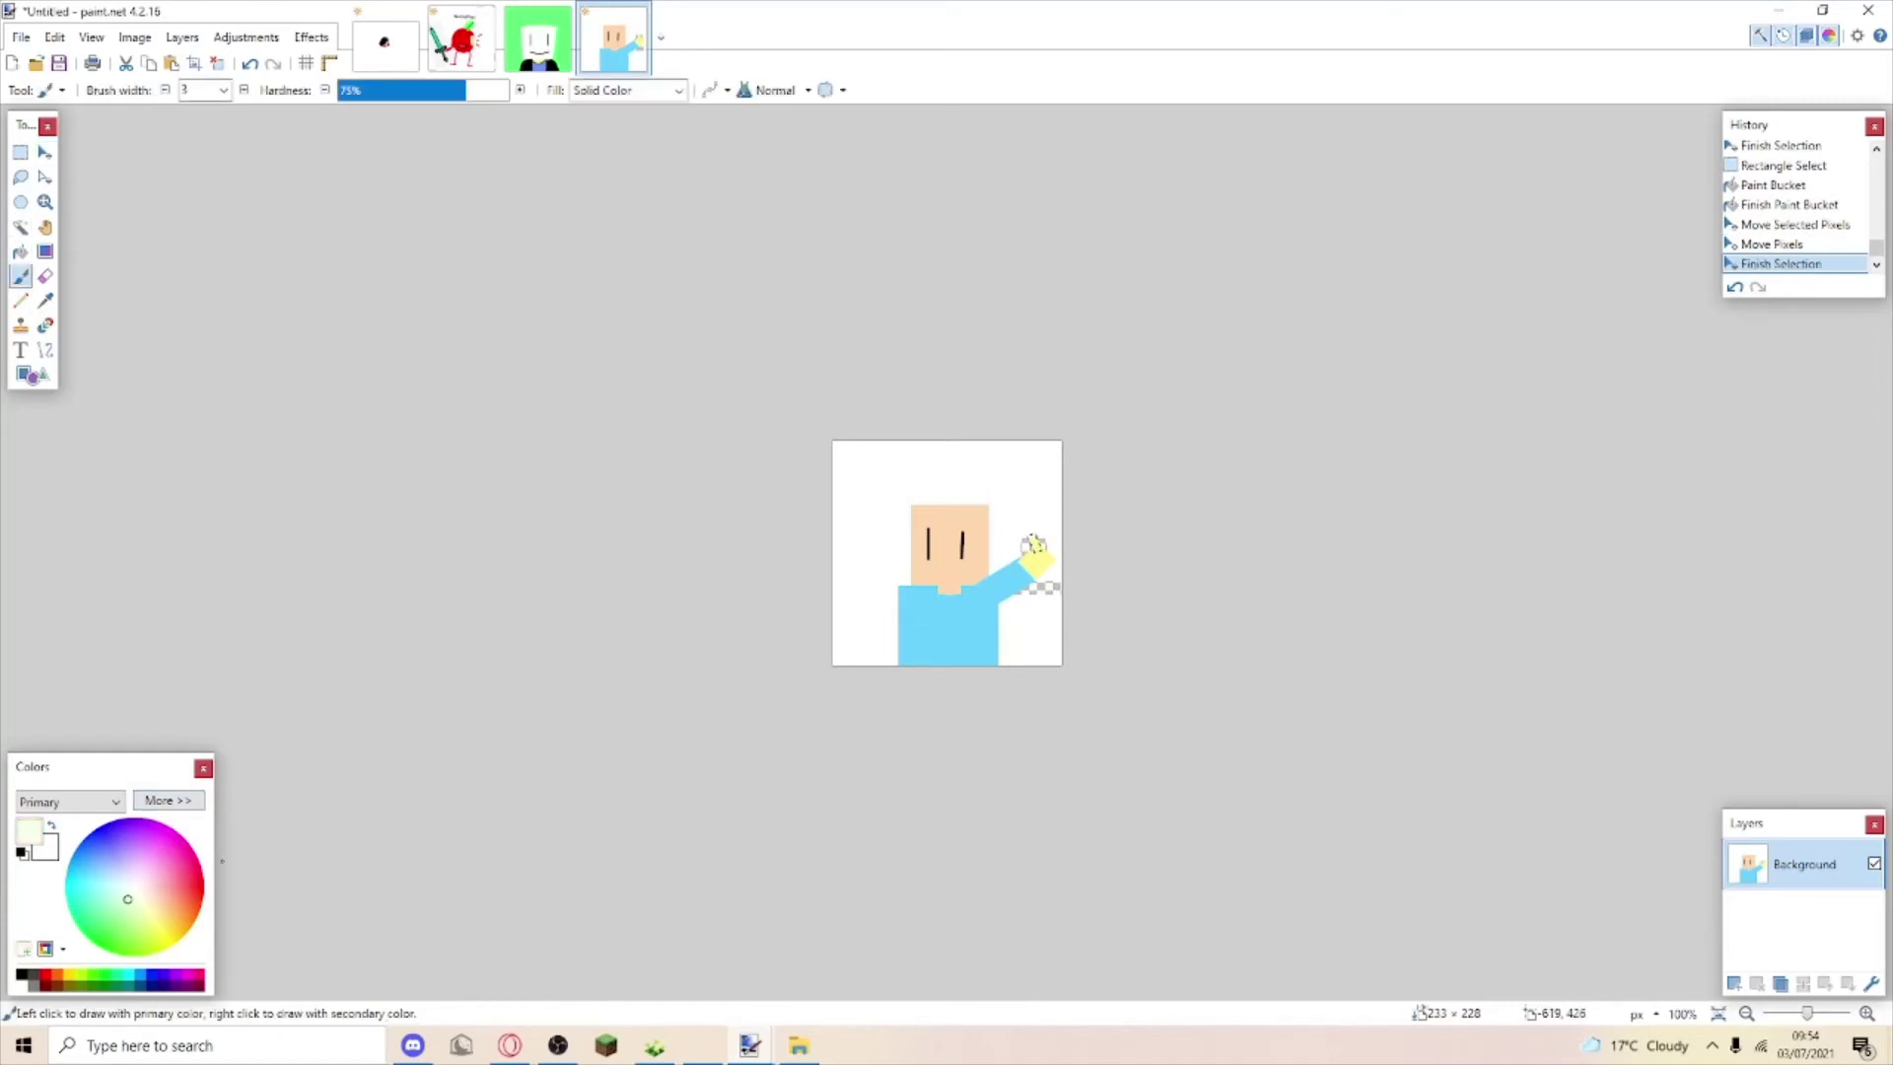
Choose light green from the colour wheel and return to the Paintbrush.
{"action": "left_click_drag", "start_coordinate": [155, 919], "coordinate": [108, 919]}
{"action": "left_click", "coordinate": [21, 227]}
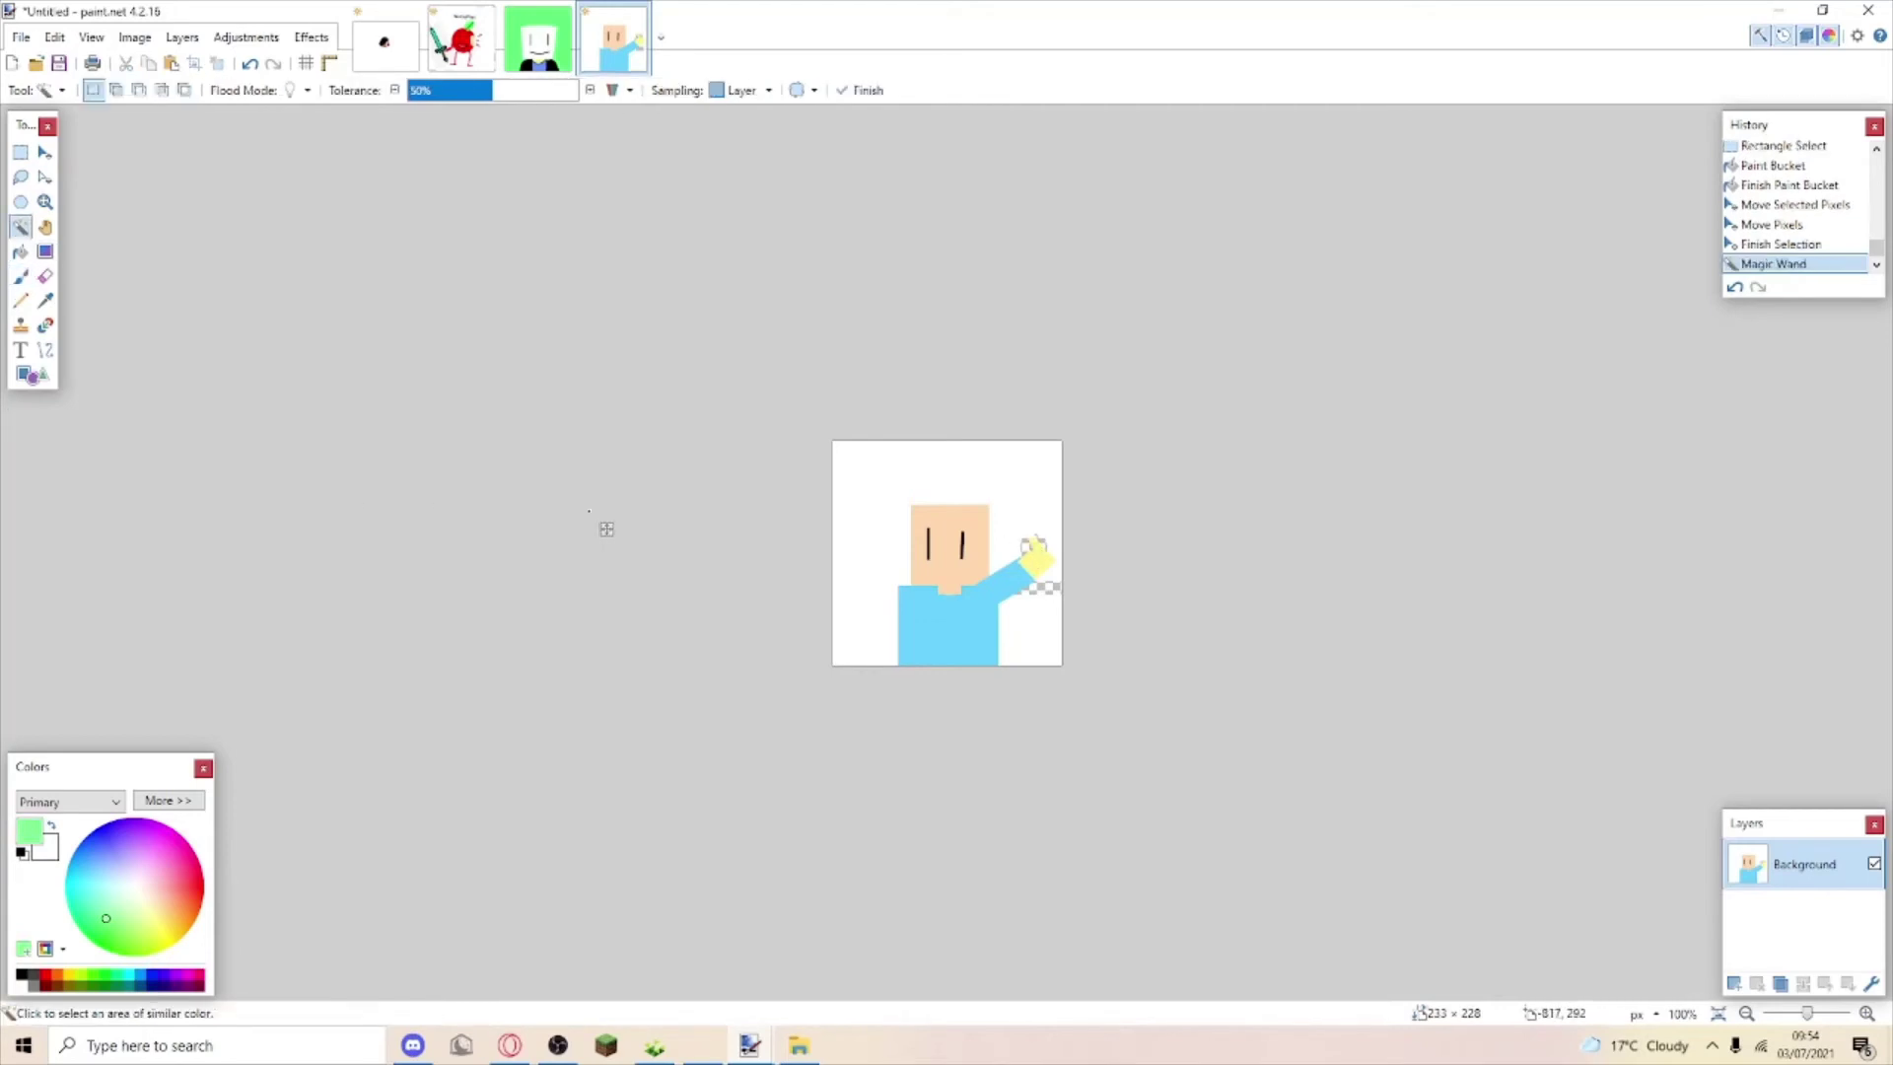
{"action": "key", "text": "b"}
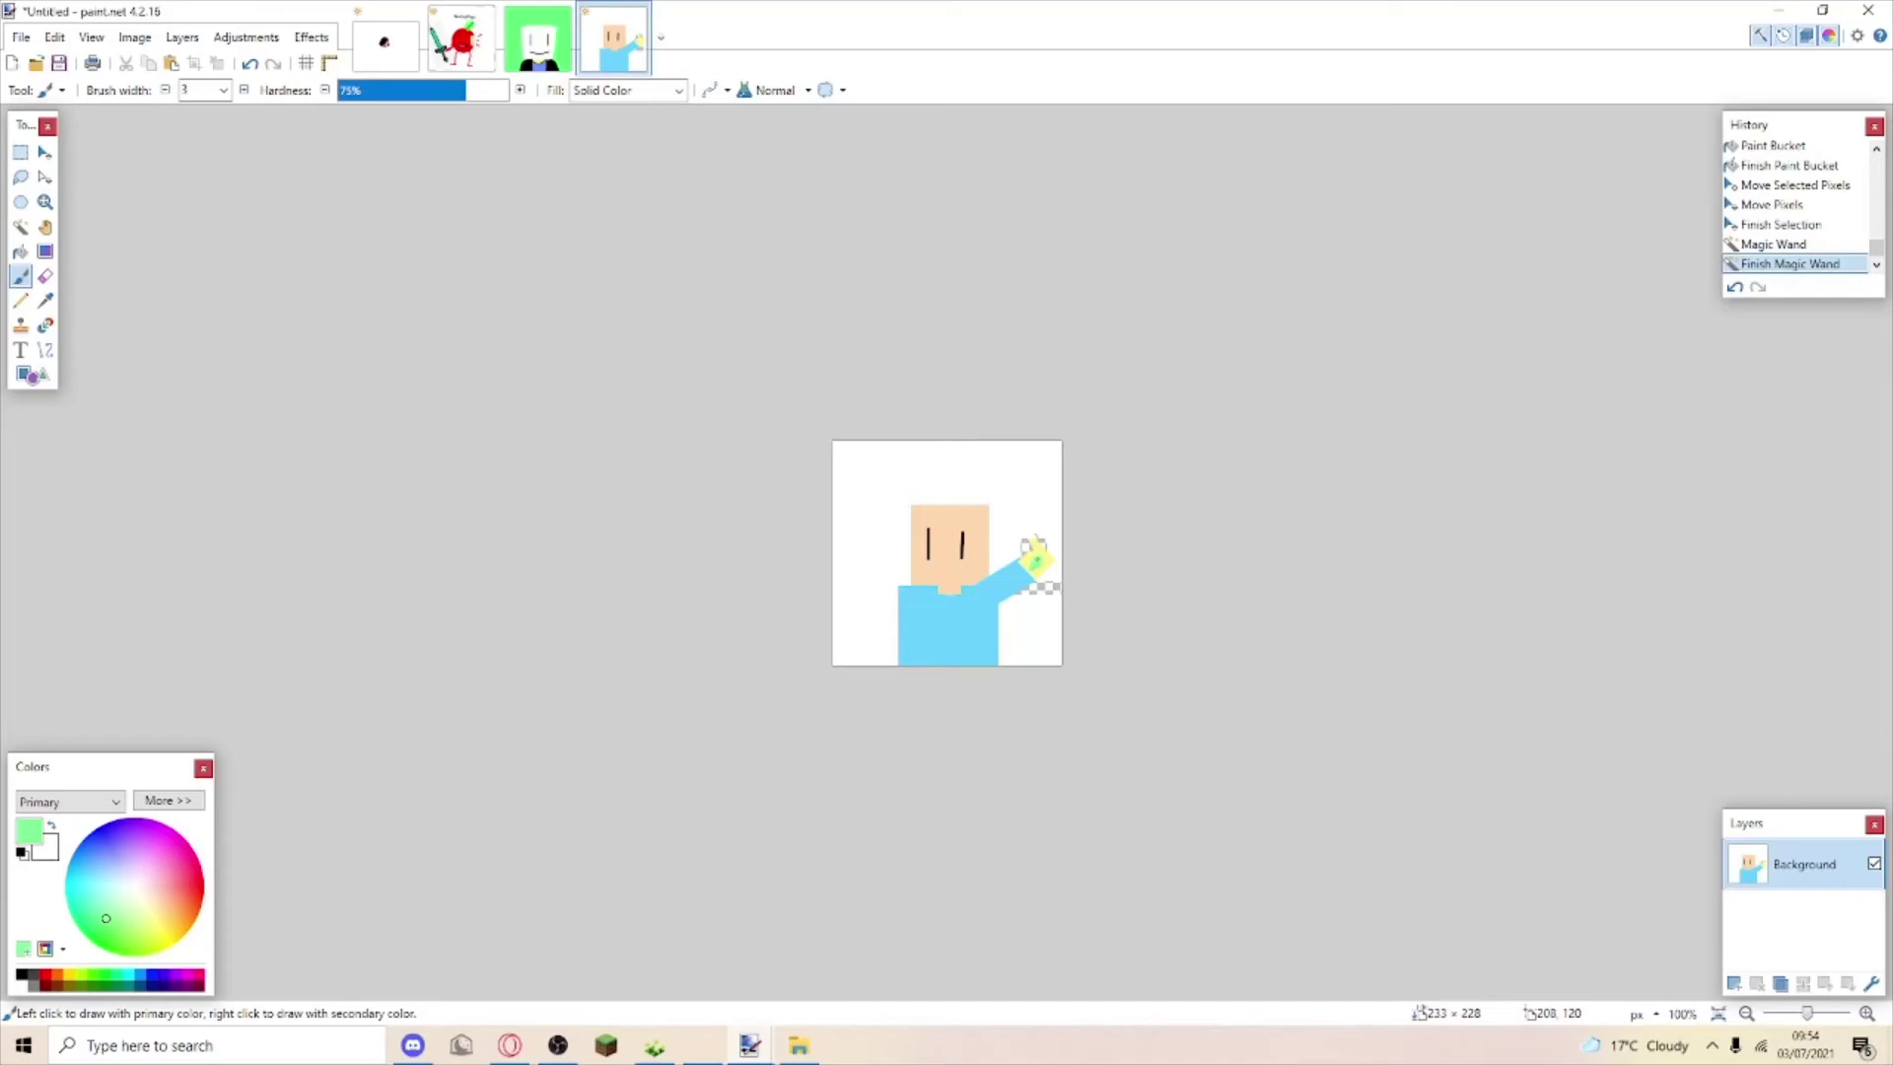
Browse Google Images for 'infinity gauntlet' in a new Opera tab, then return to paint.net.
{"action": "left_click", "coordinate": [655, 1044]}
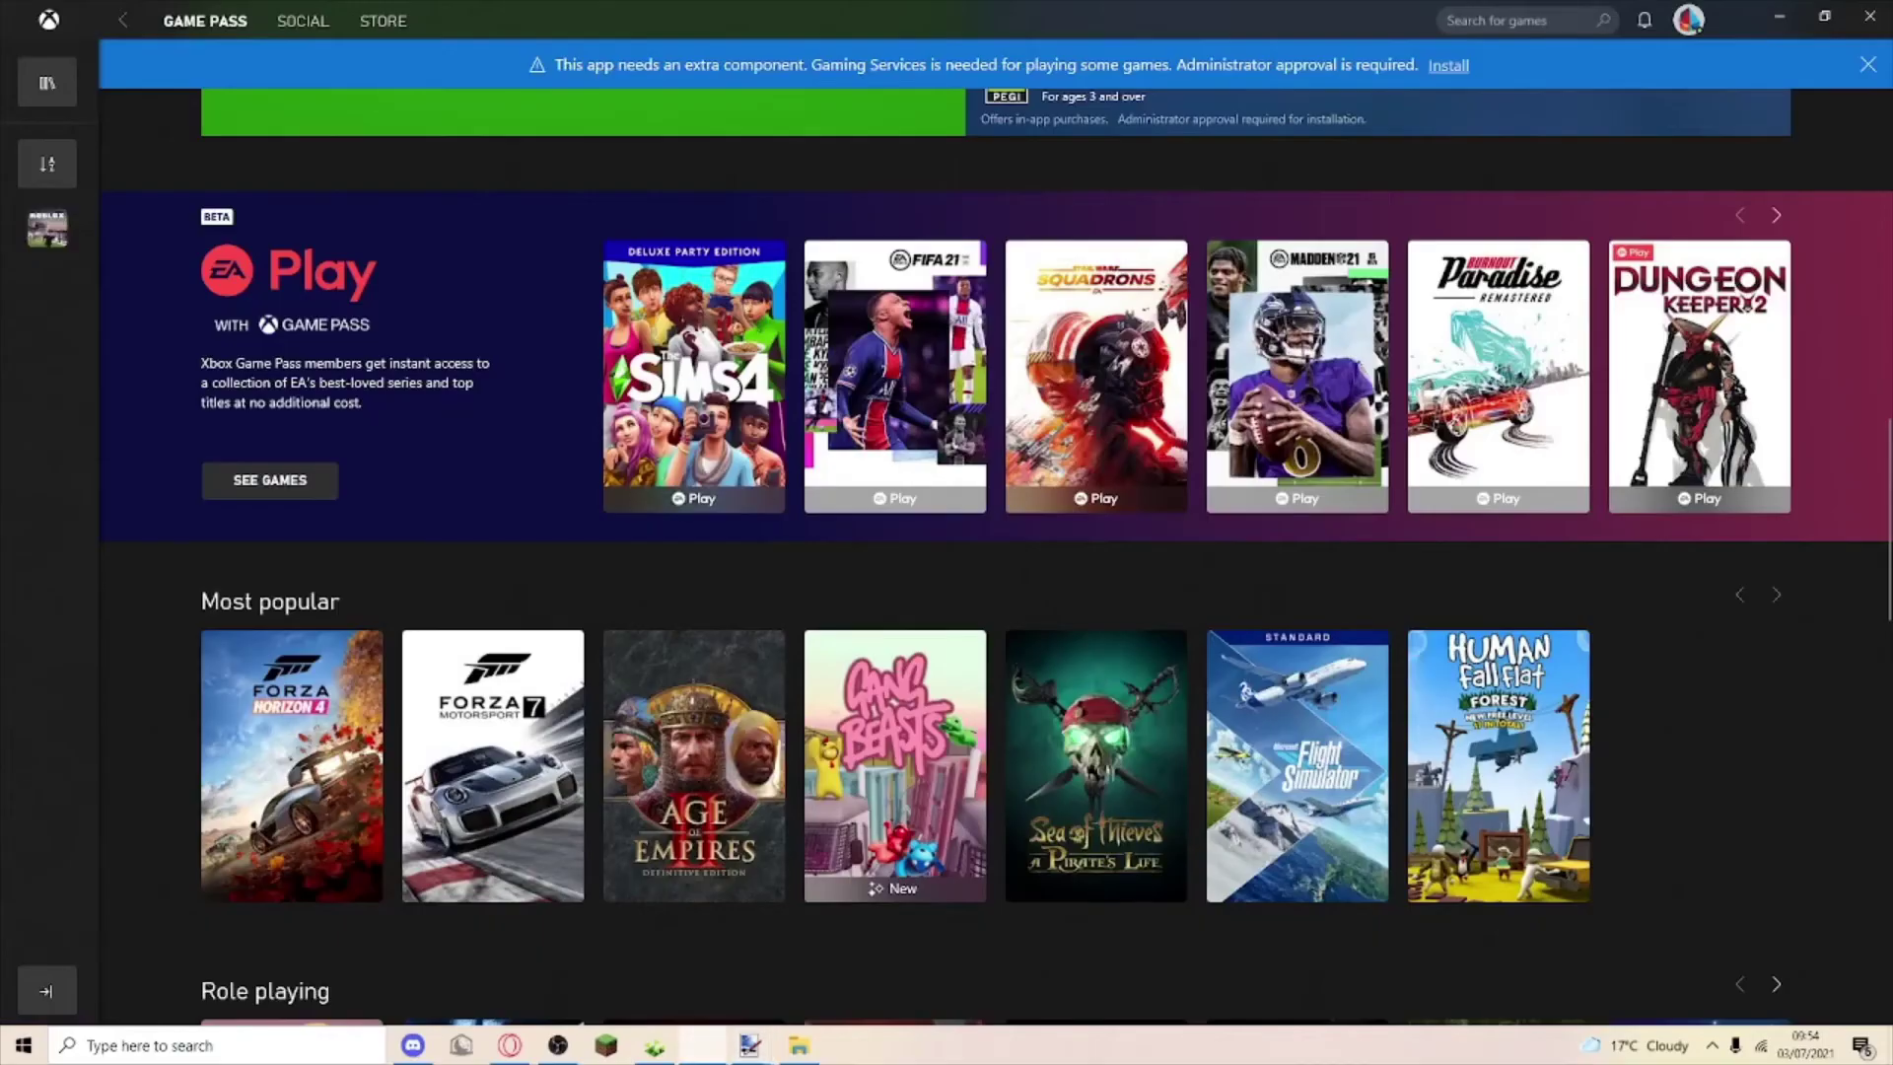
{"action": "left_click", "coordinate": [509, 1045]}
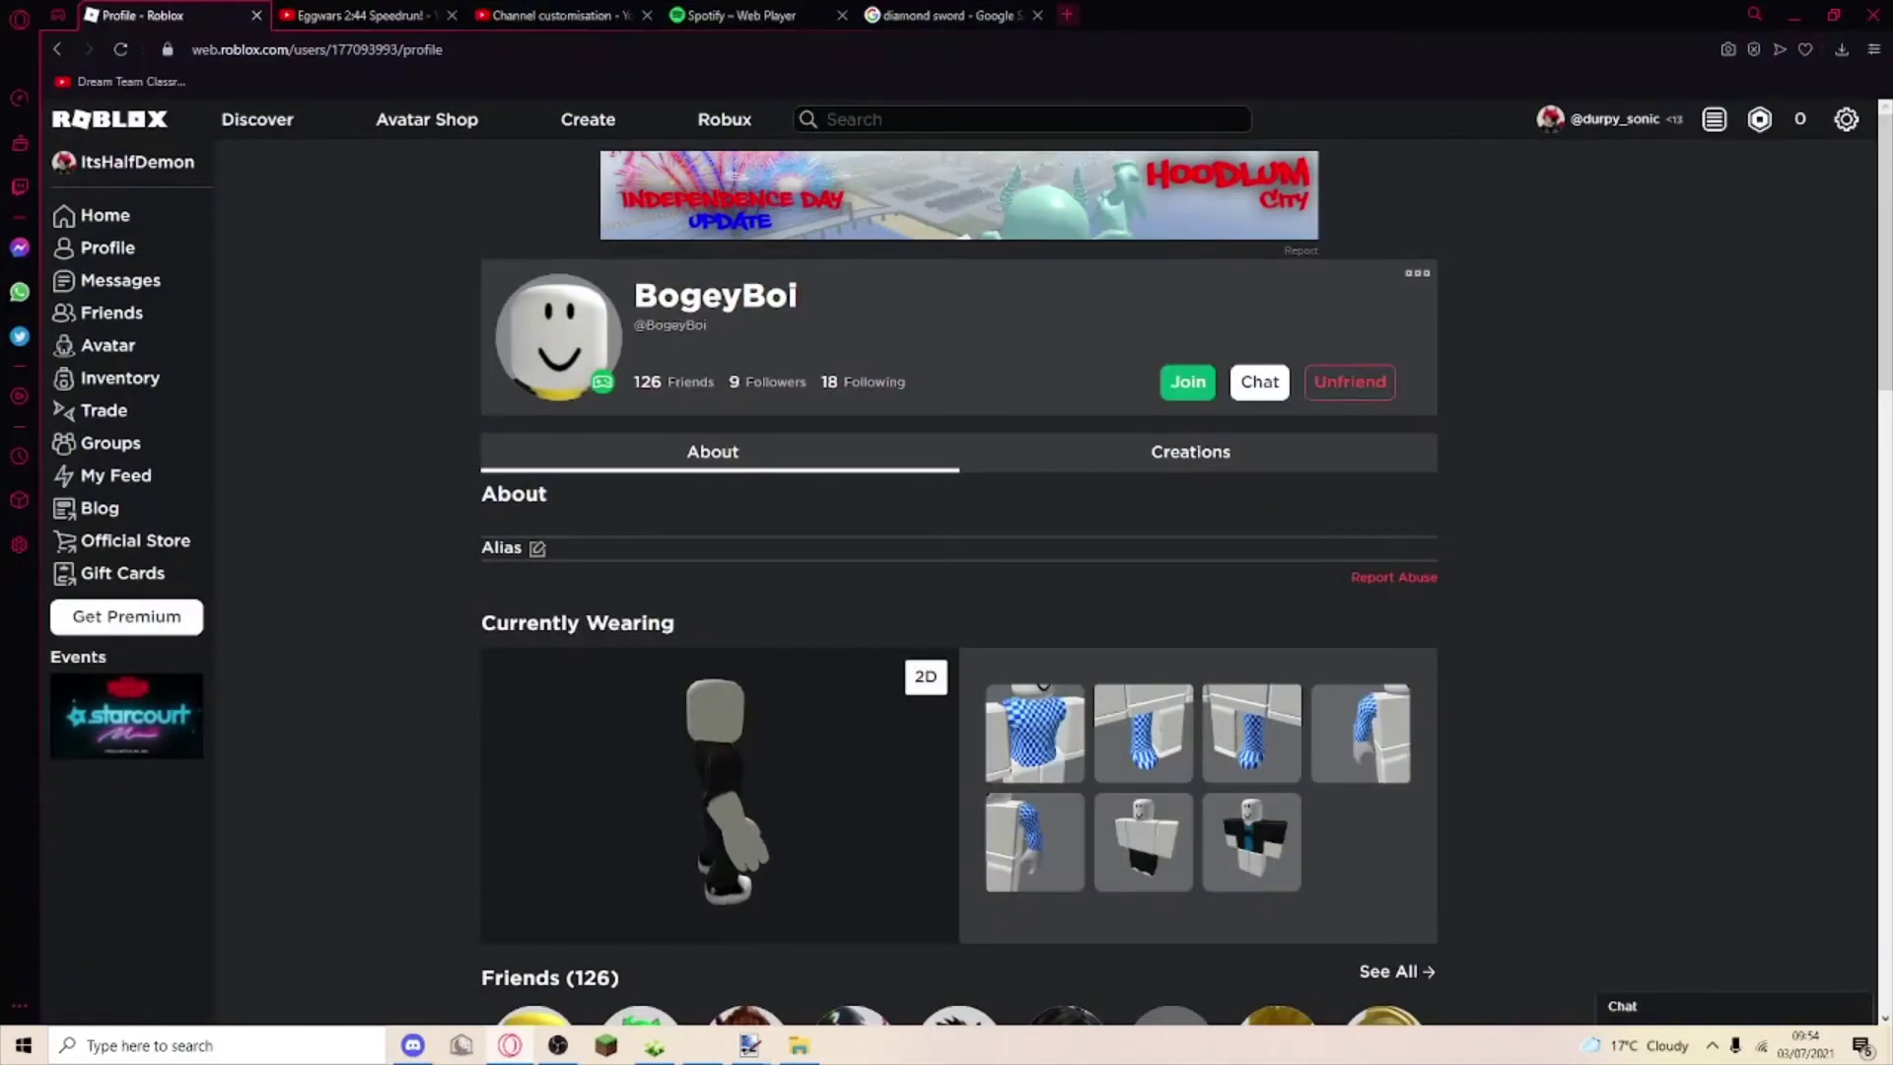
{"action": "key", "text": "ctrl+t"}
{"action": "type", "text": "infi"}
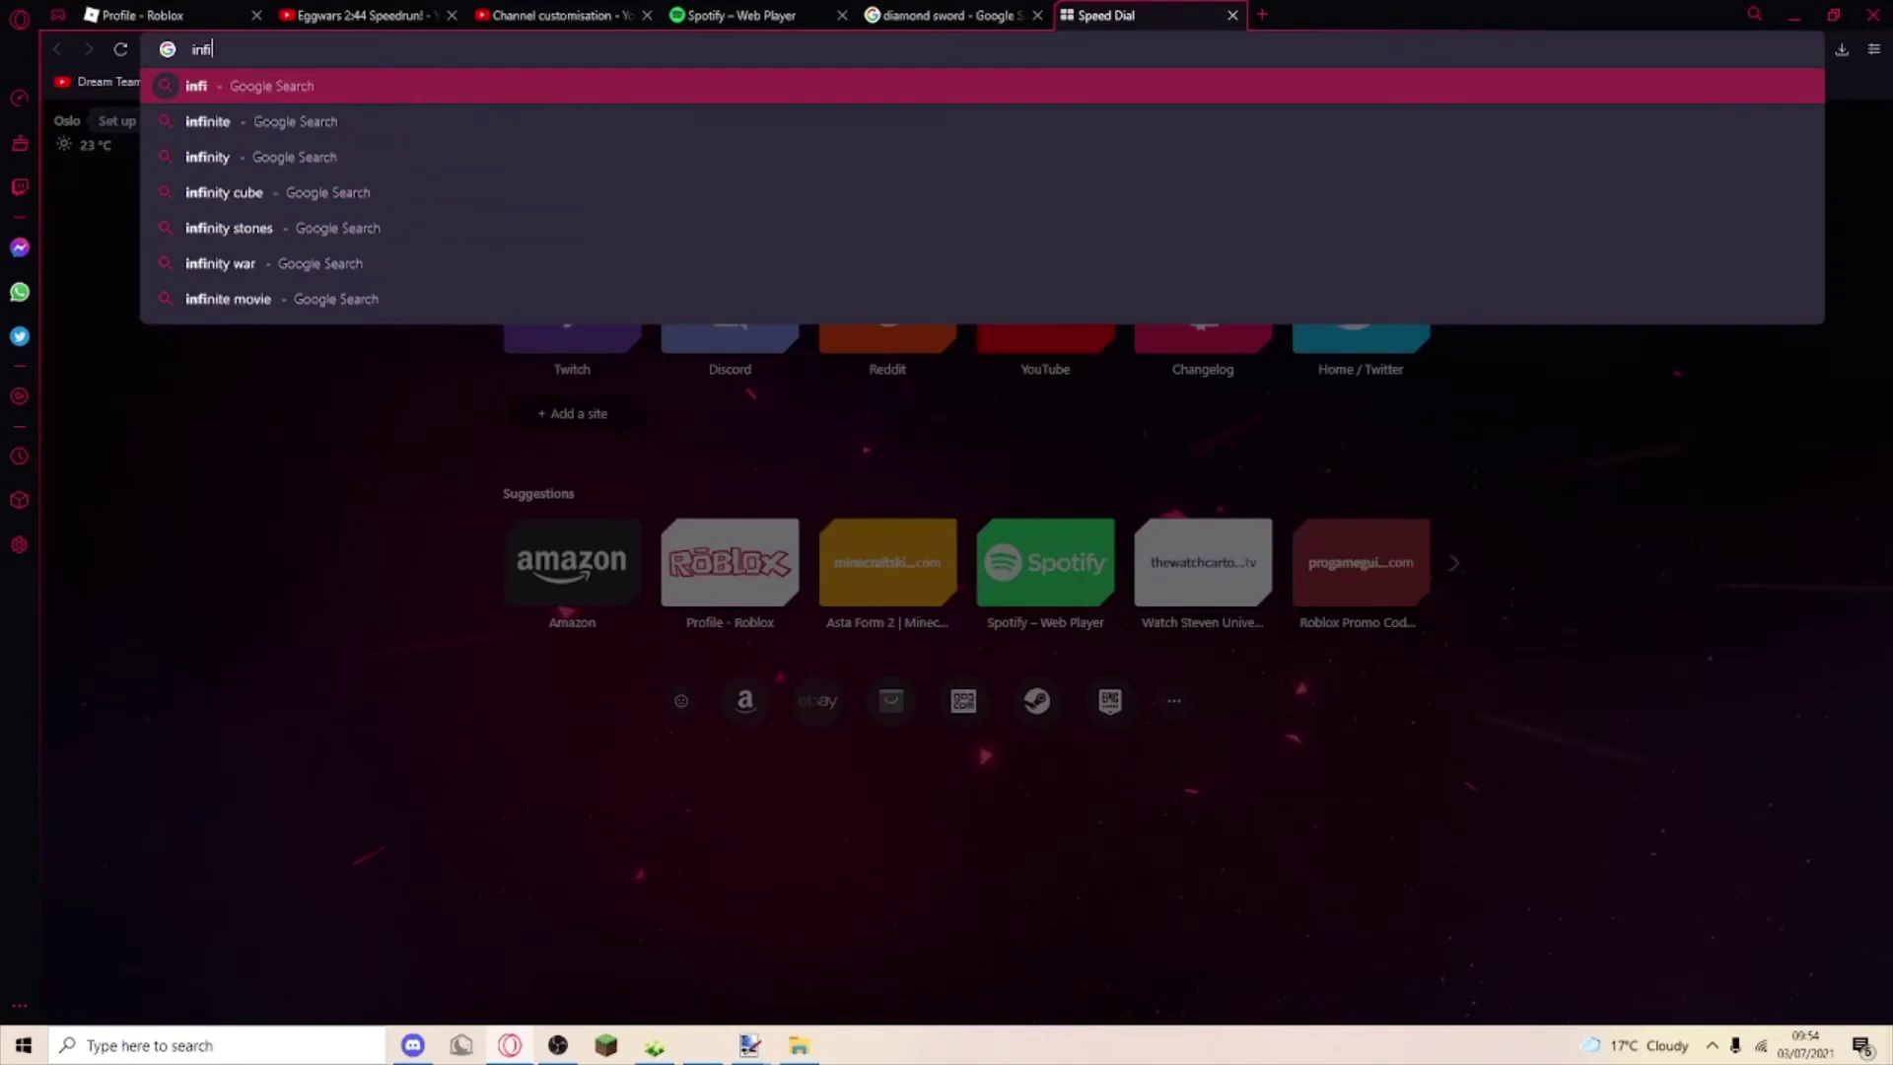
{"action": "type", "text": "nt"}
{"action": "key", "text": "BackSpace"}
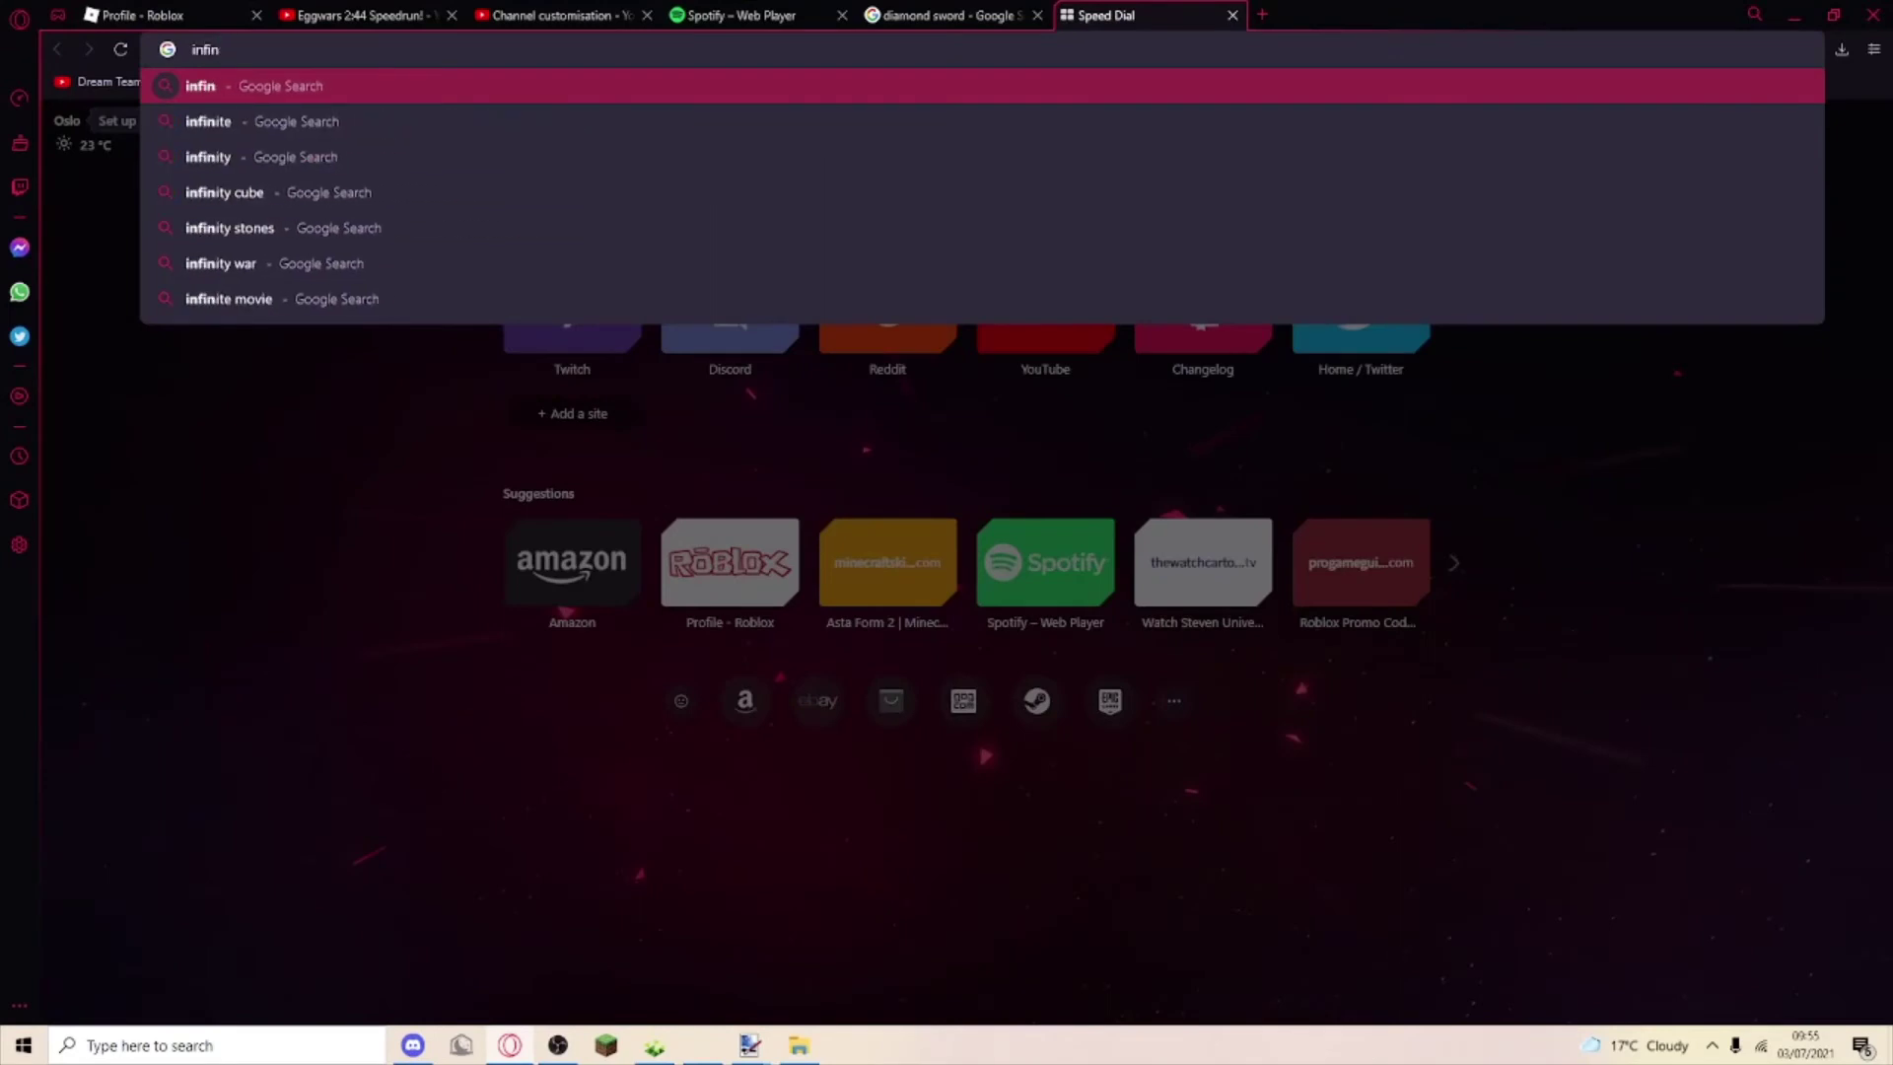
{"action": "type", "text": "ity gaun"}
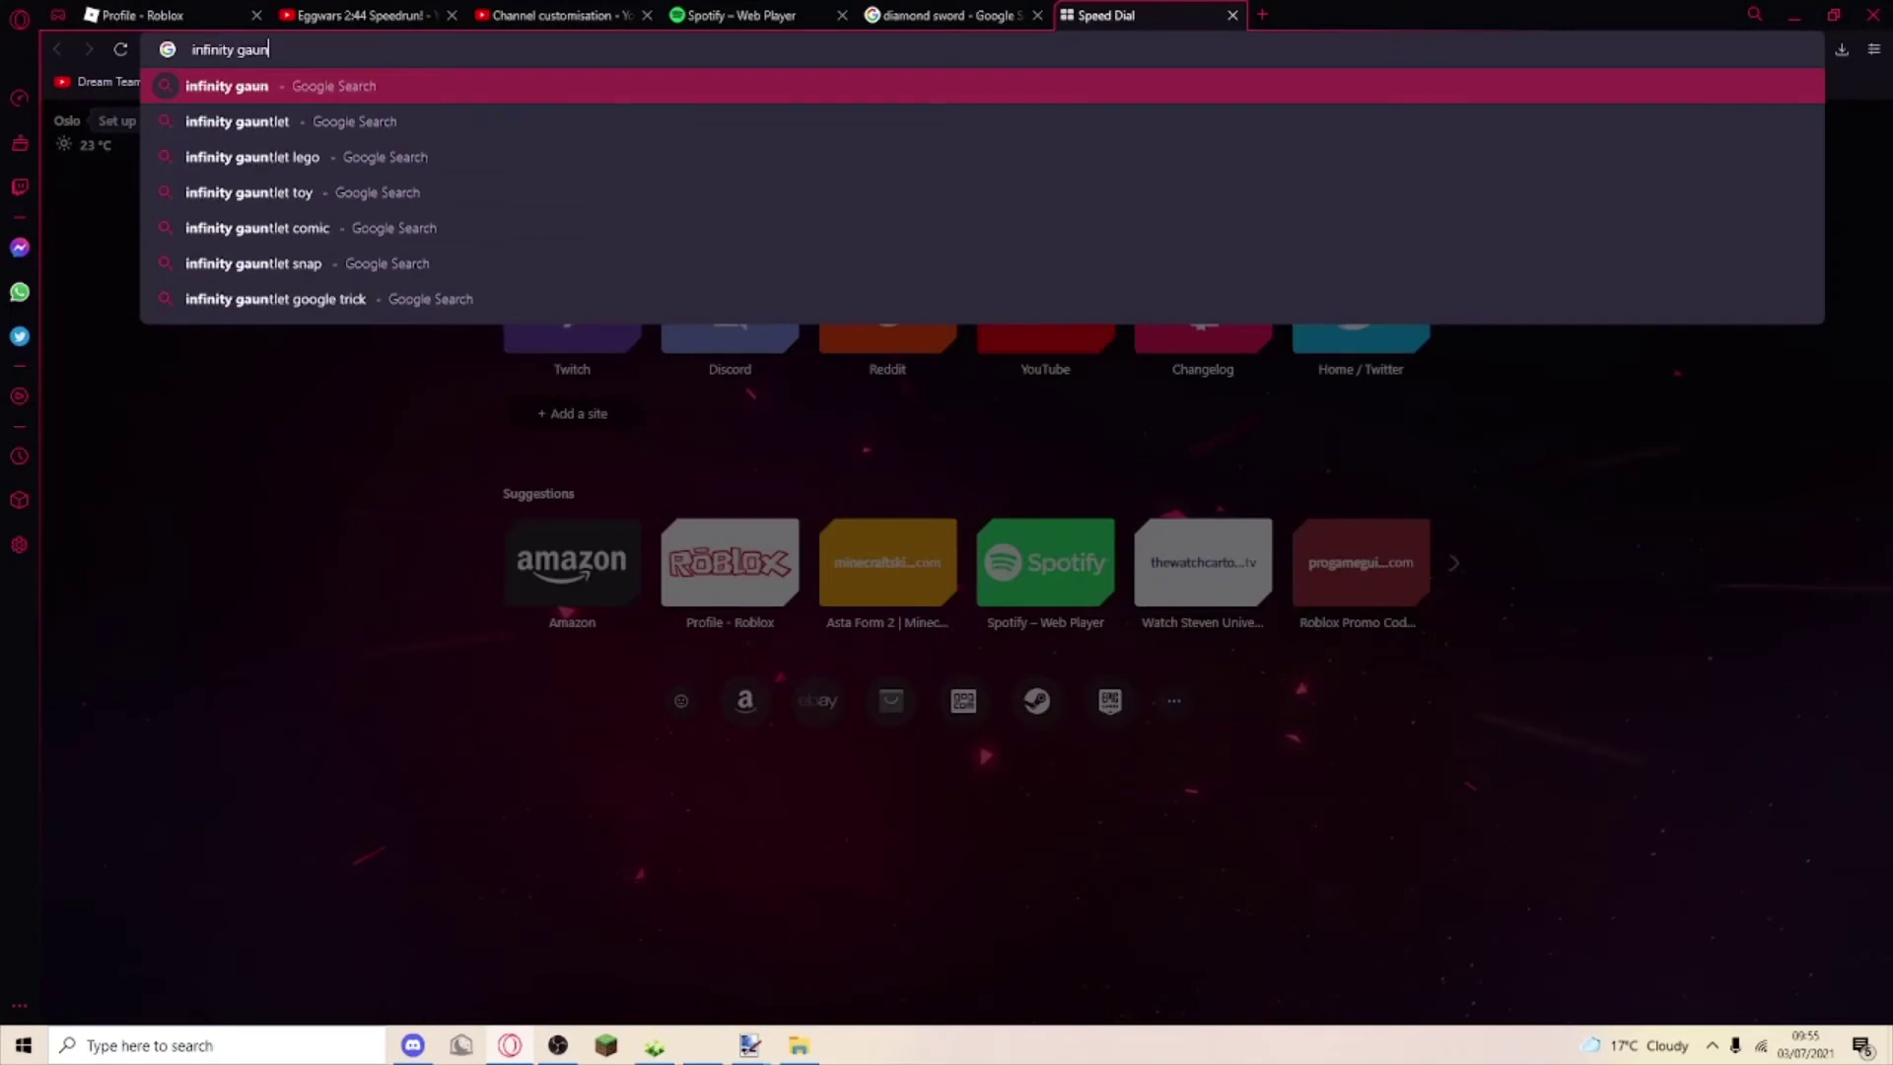
{"action": "type", "text": "let"}
{"action": "key", "text": "Return"}
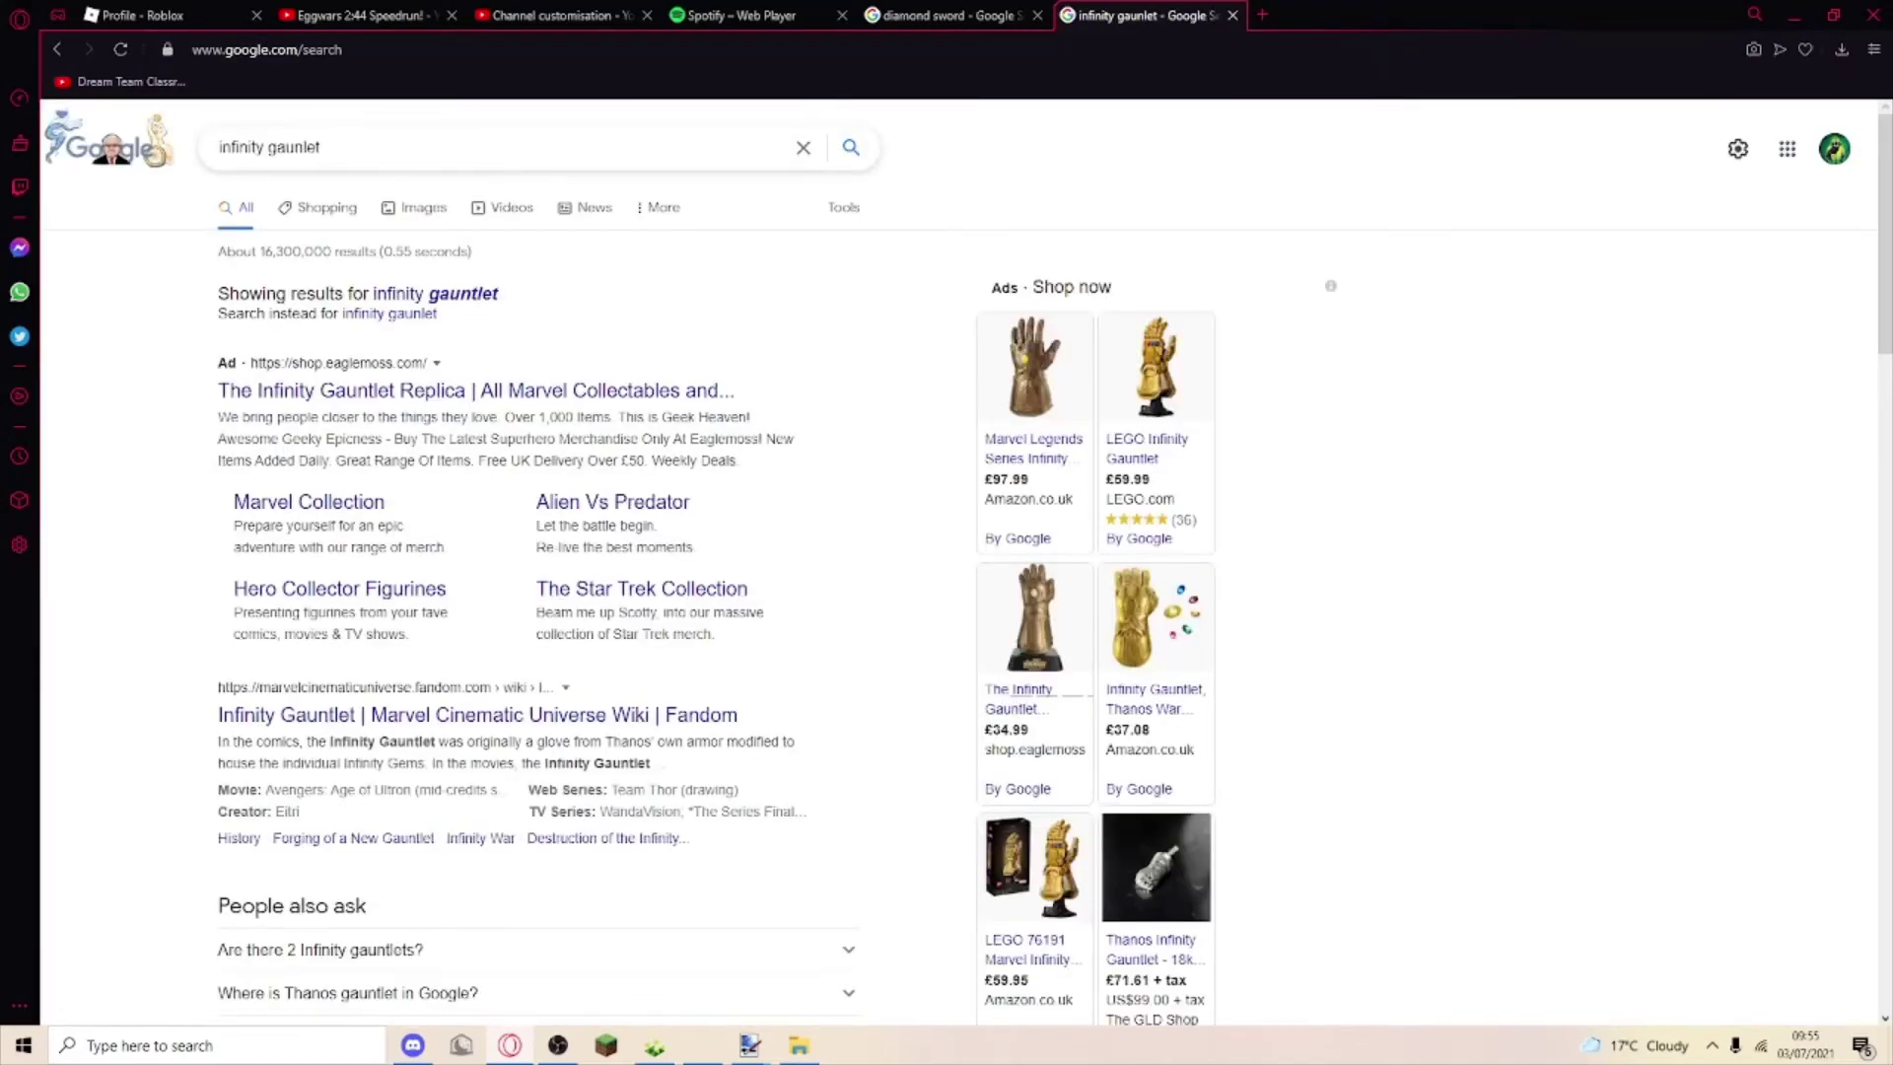
{"action": "left_click", "coordinate": [424, 207]}
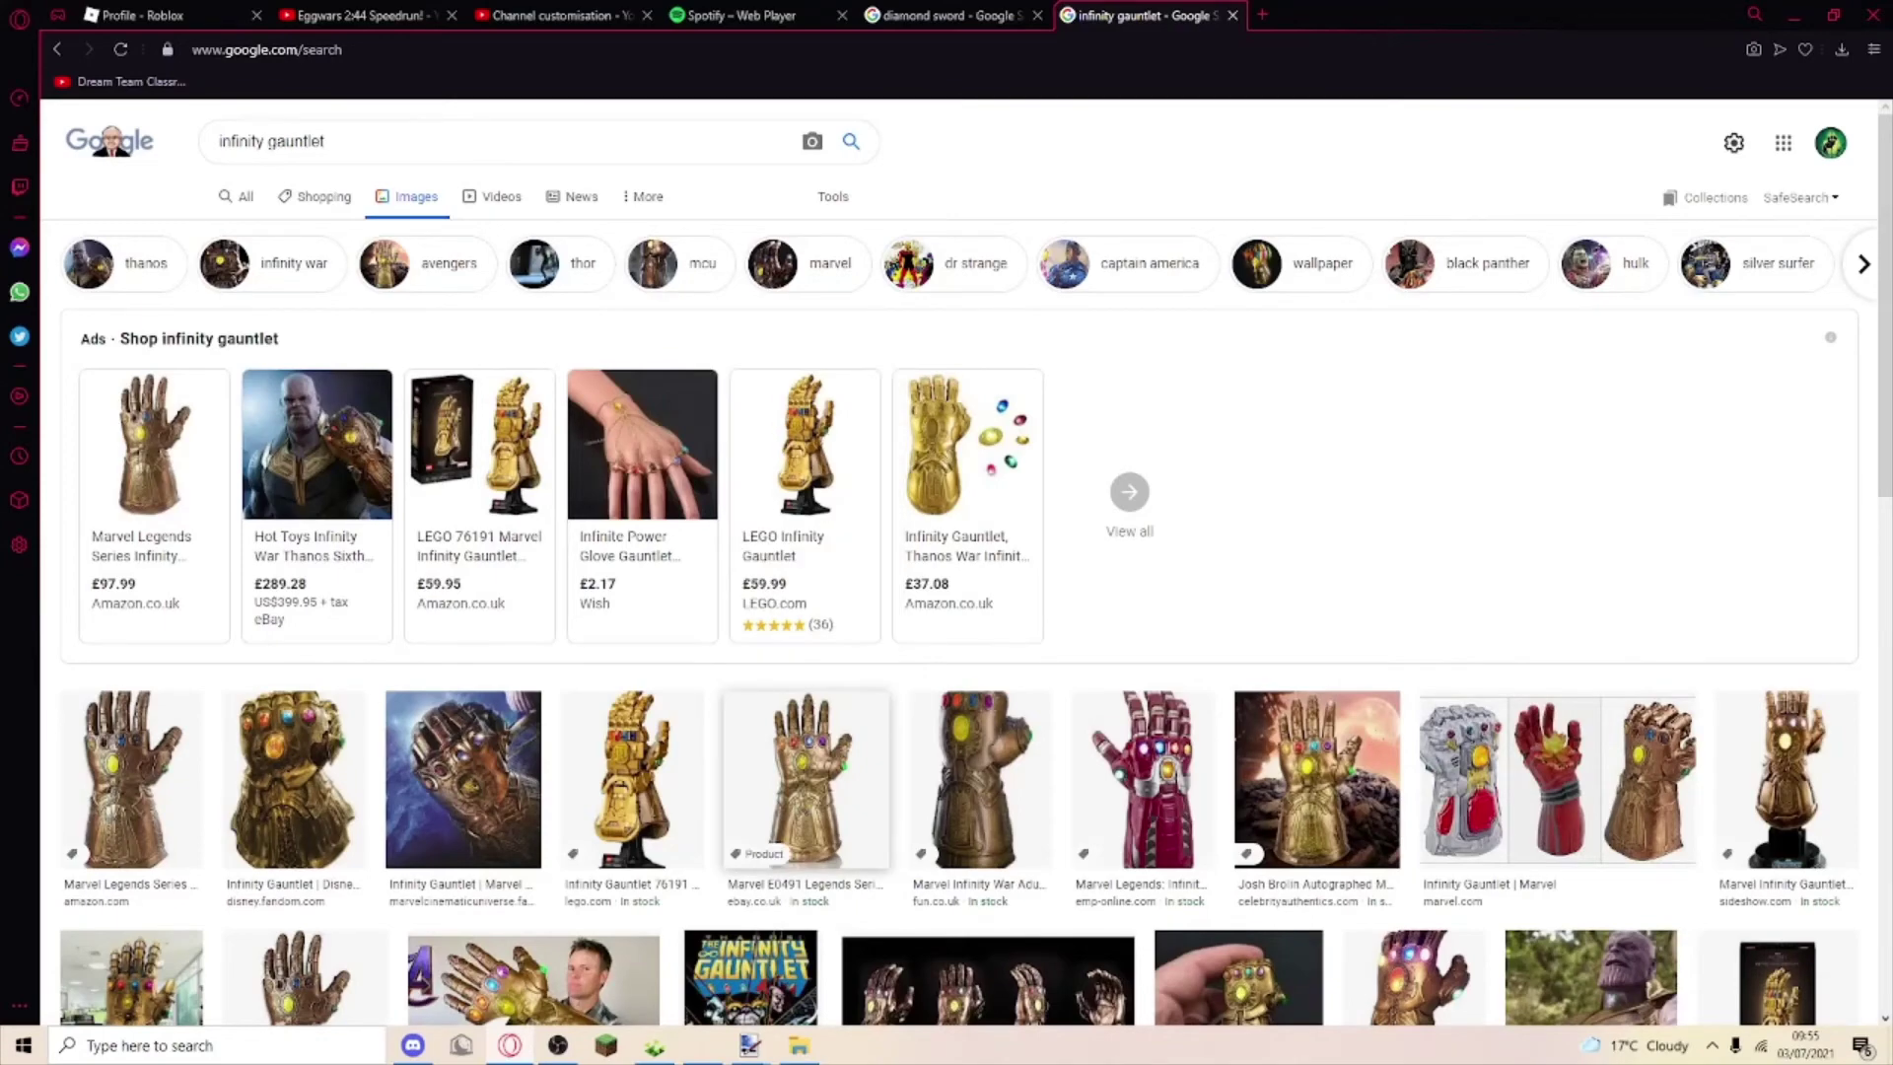
{"action": "mouse_move", "coordinate": [751, 1045]}
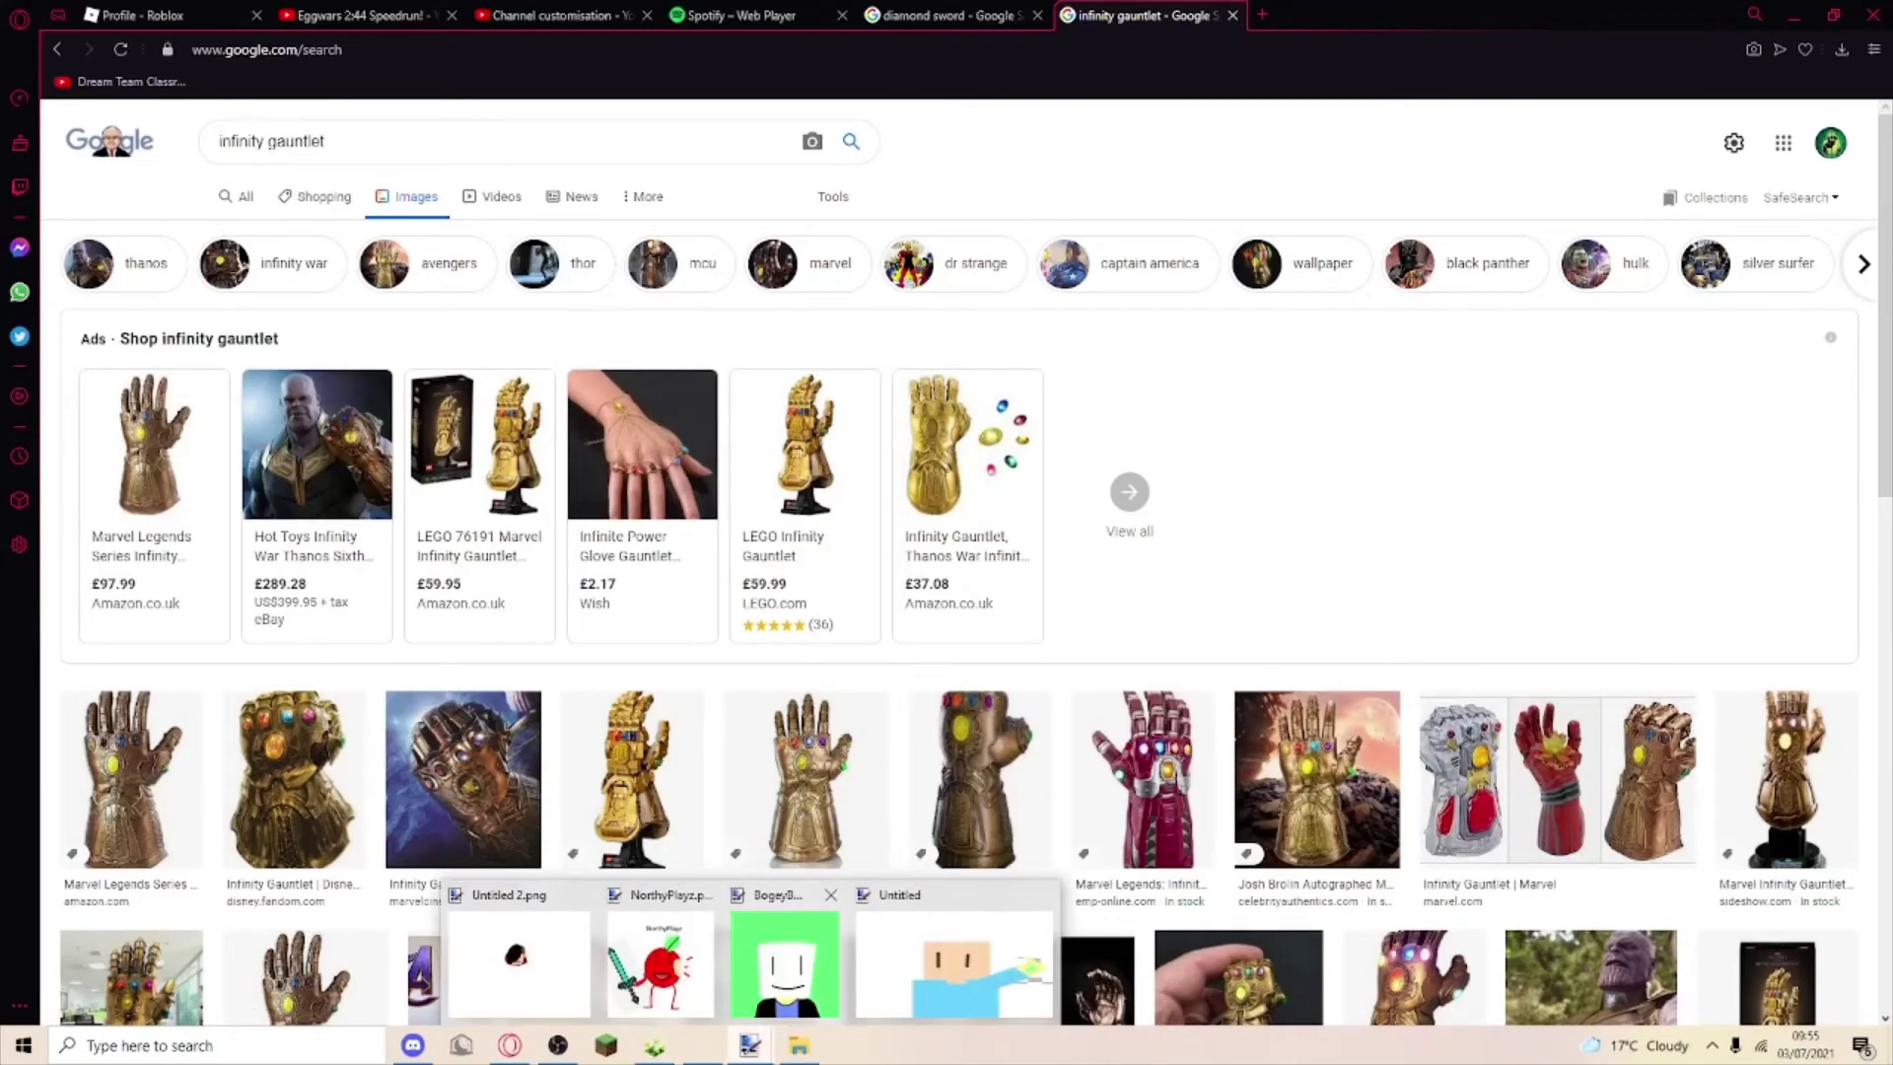
{"action": "left_click", "coordinate": [853, 936]}
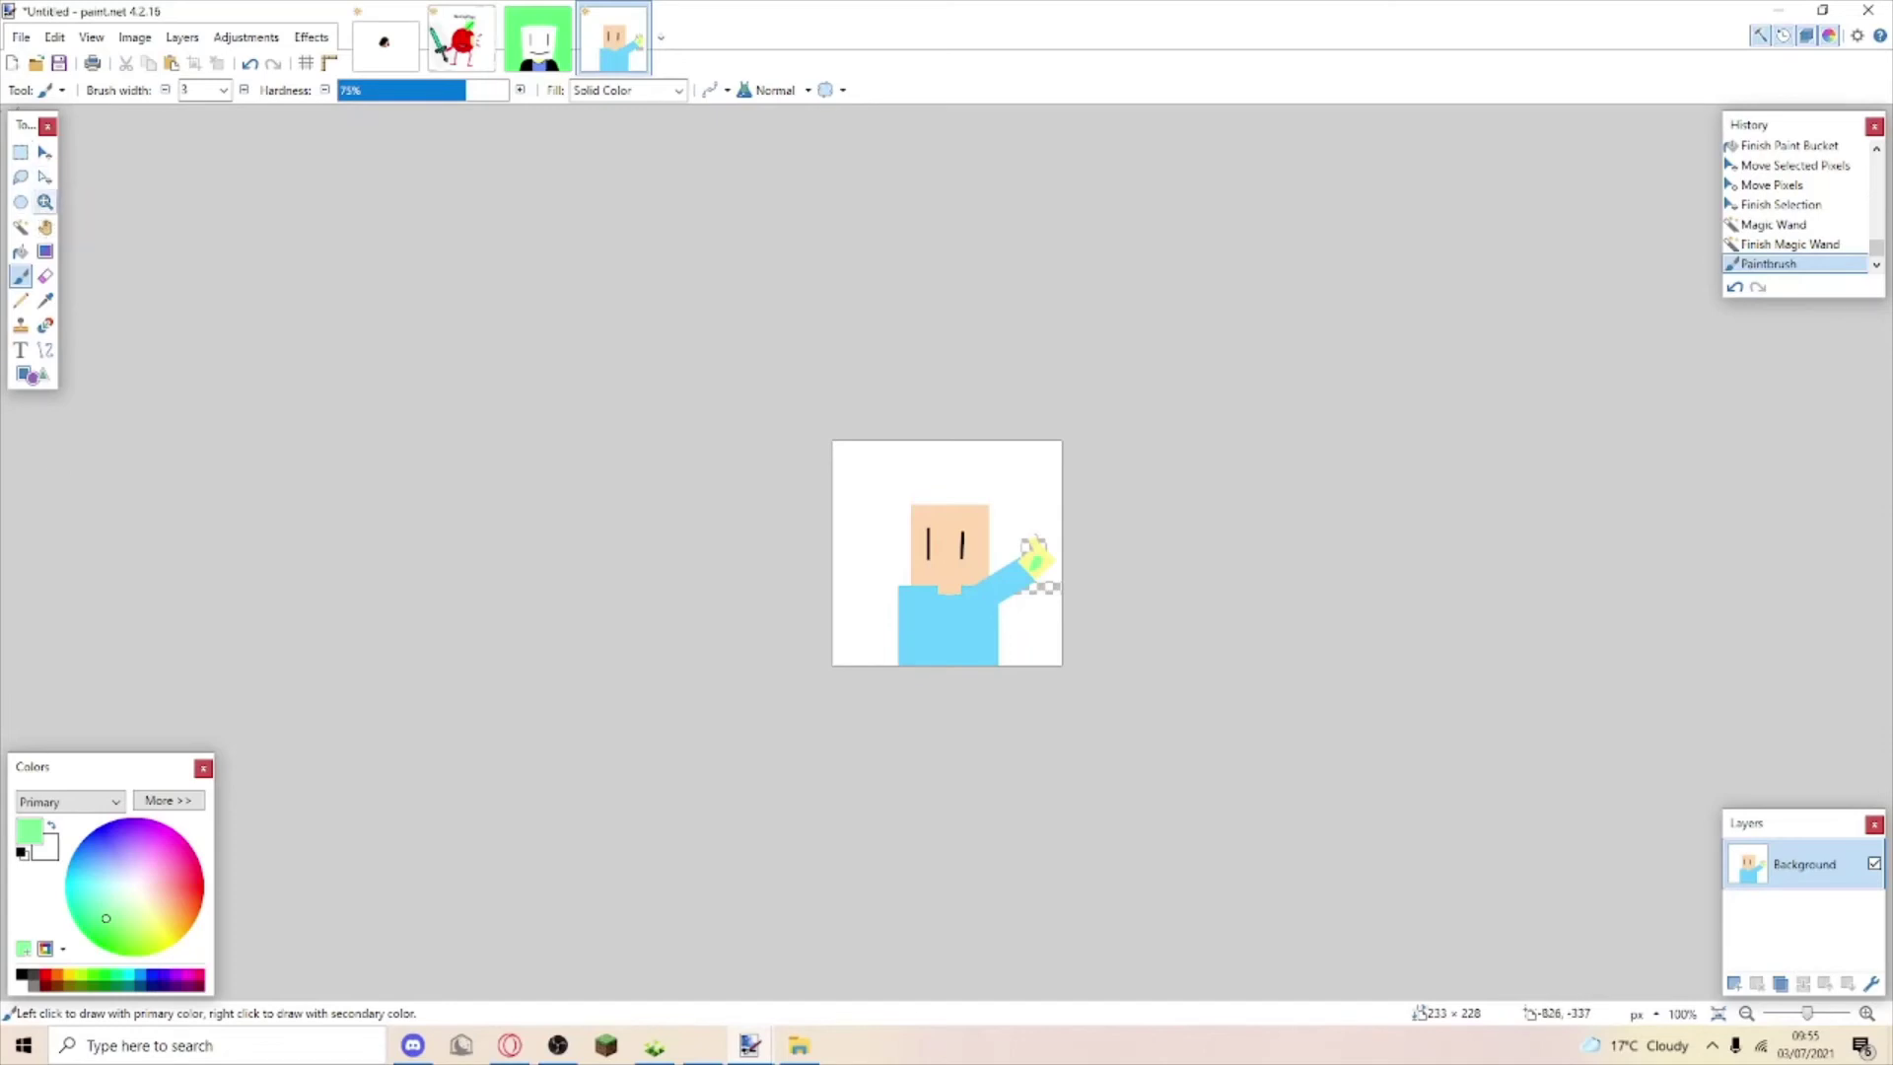
Dab red, cyan, magenta and orange paint onto the object in the figure's hand.
{"action": "left_click", "coordinate": [45, 977]}
{"action": "left_click", "coordinate": [1039, 547]}
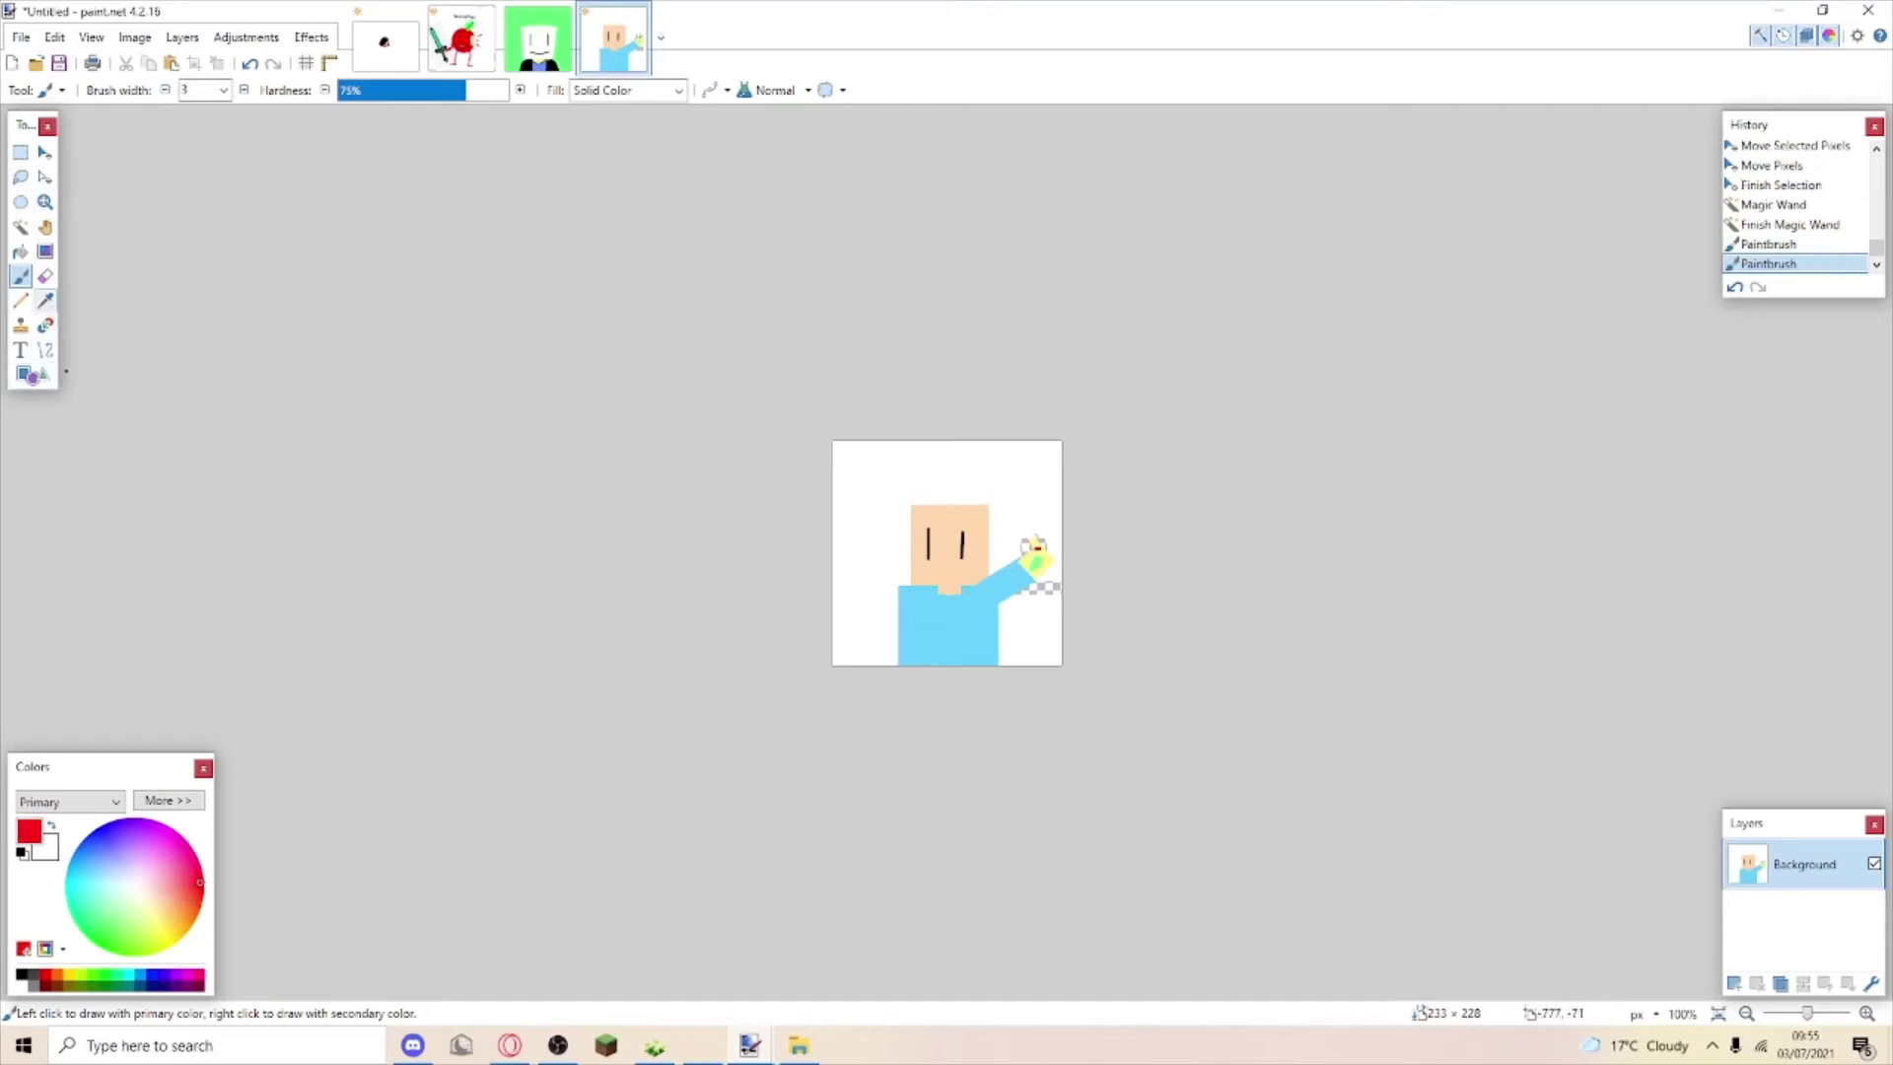
{"action": "left_click", "coordinate": [98, 886]}
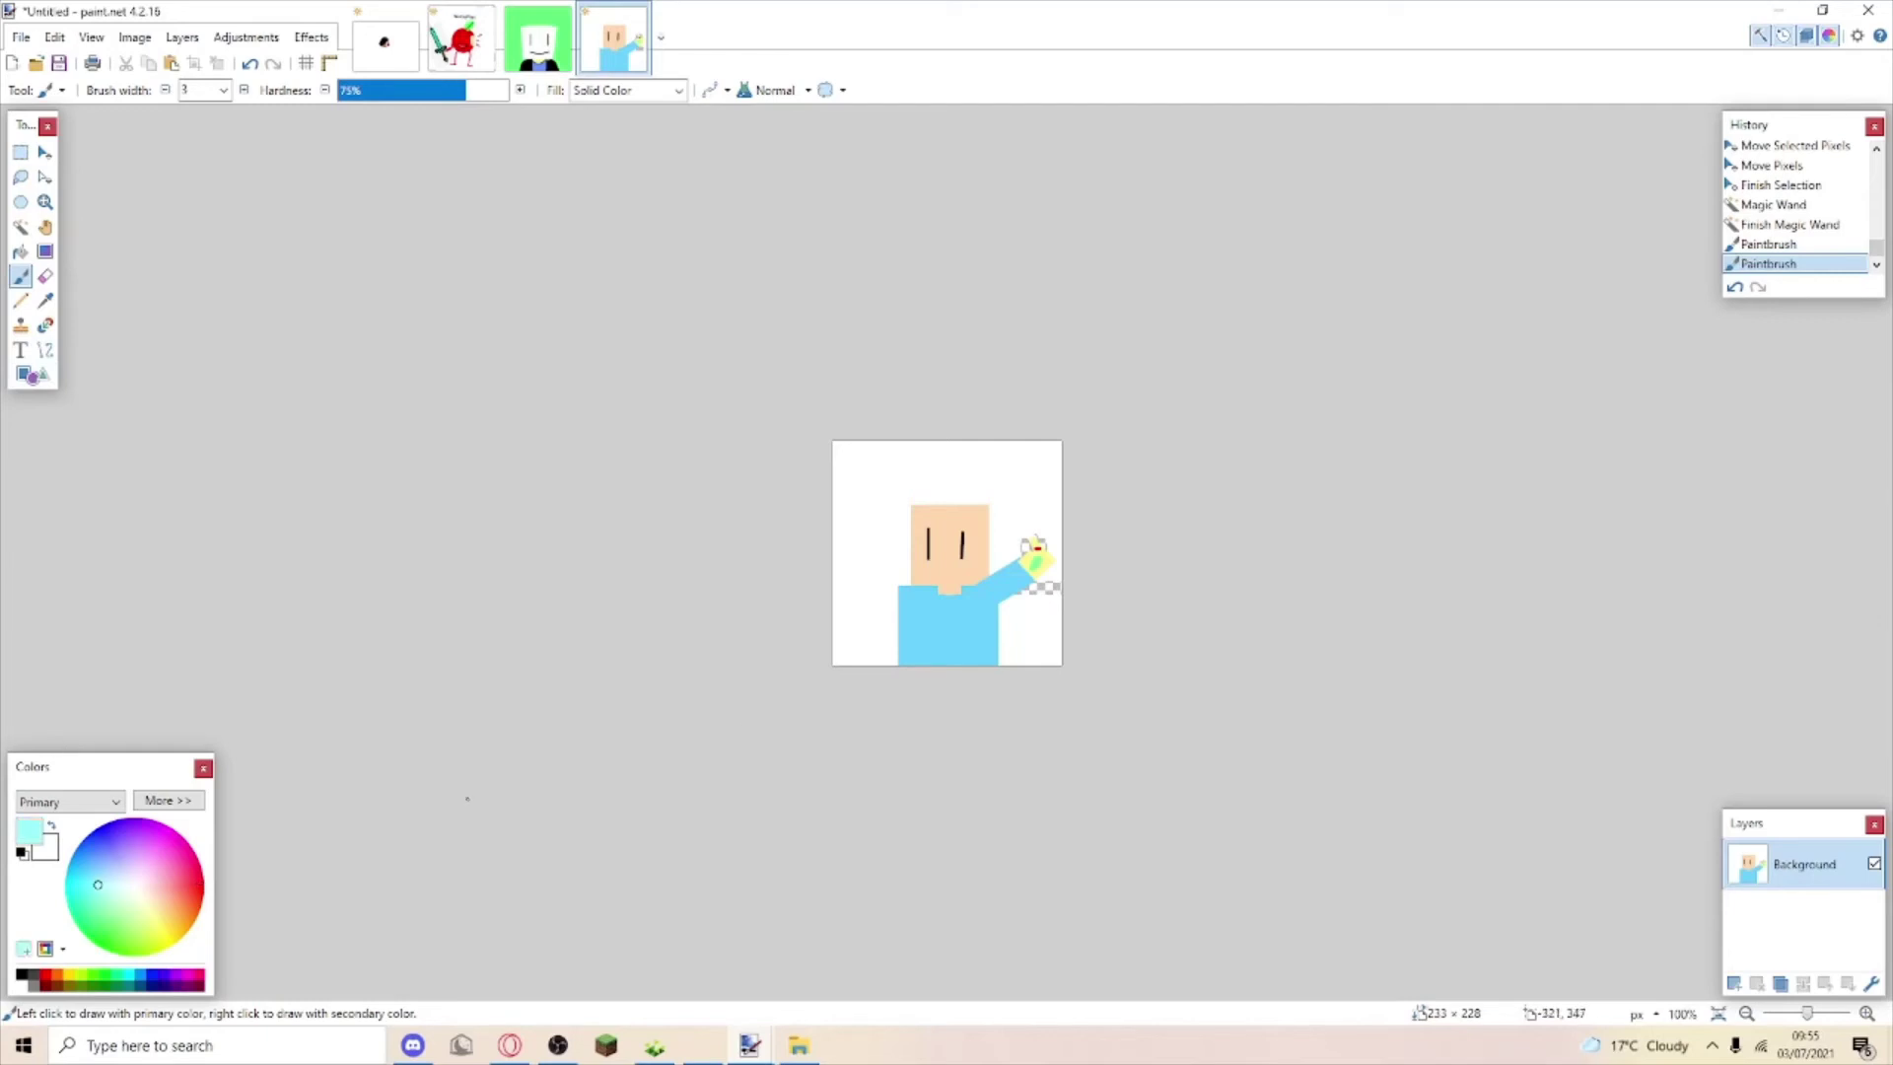
{"action": "left_click", "coordinate": [1043, 555]}
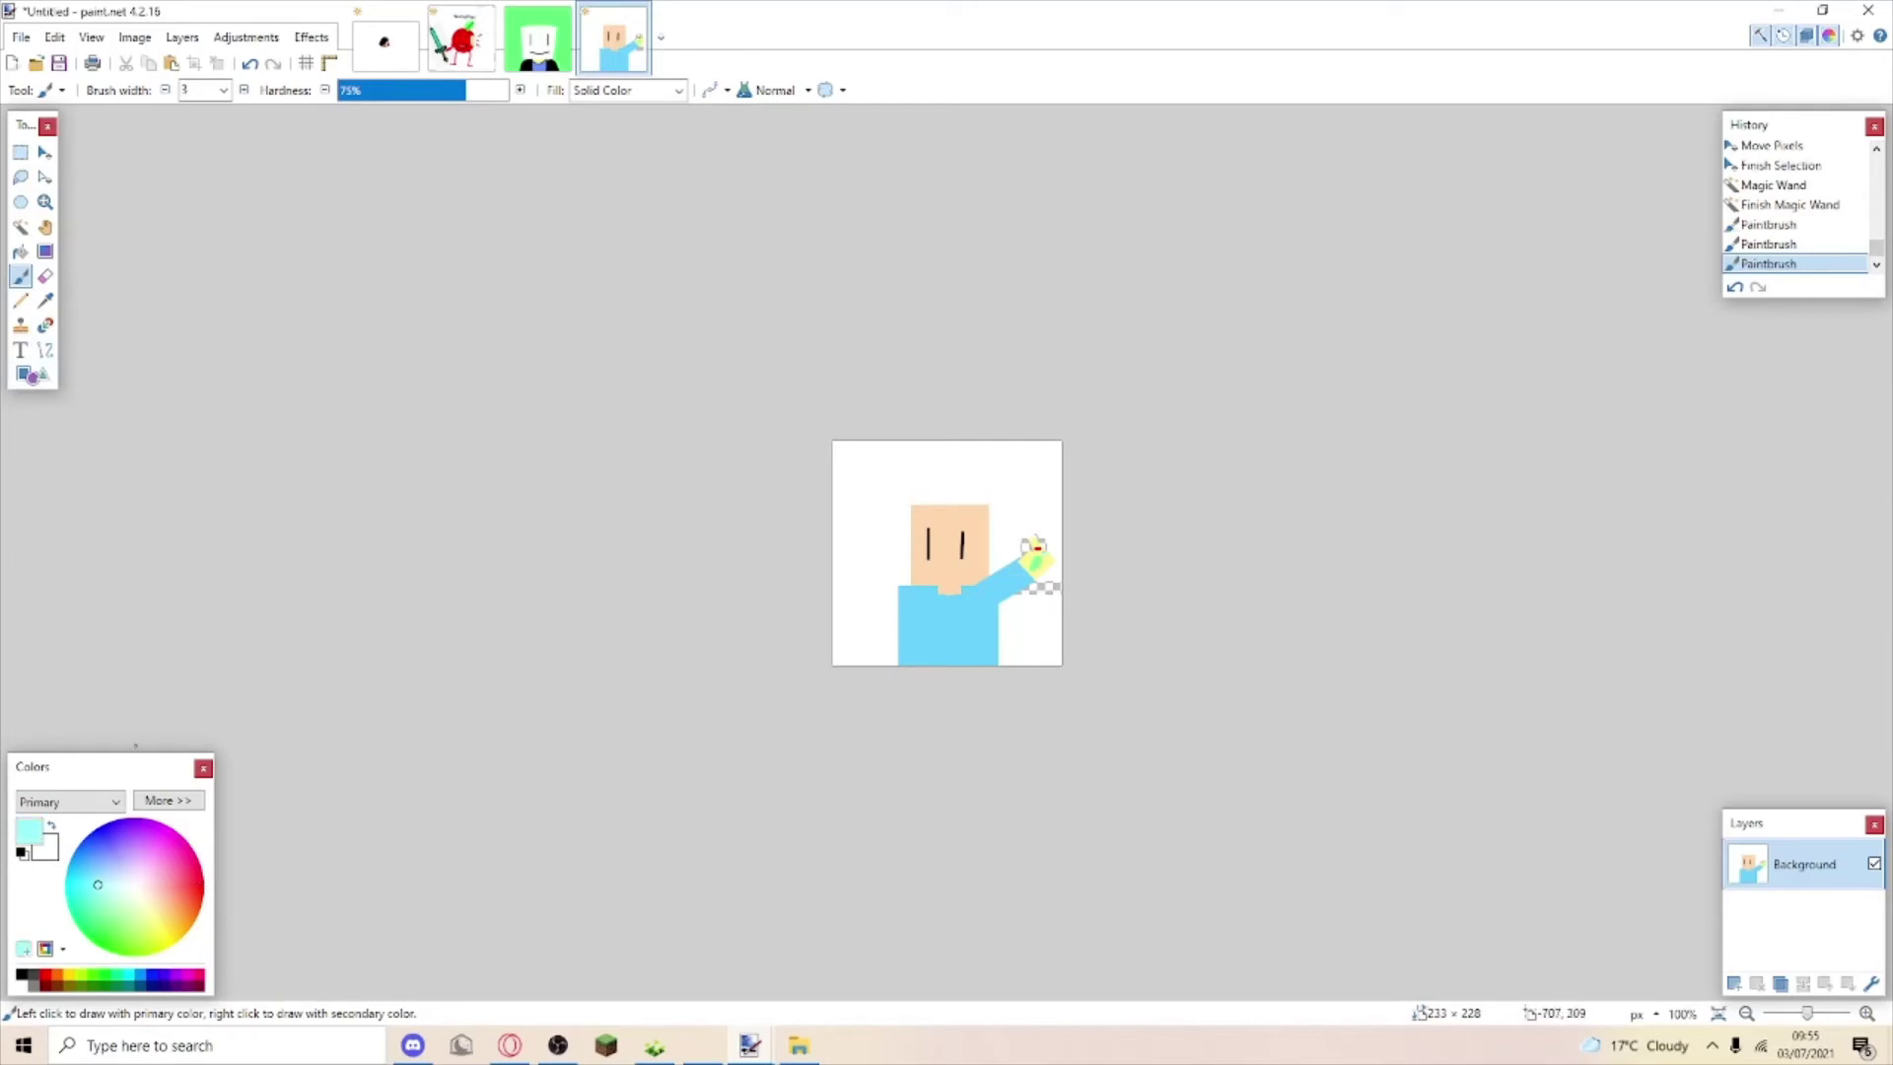
{"action": "left_click", "coordinate": [170, 833]}
{"action": "left_click", "coordinate": [1050, 561]}
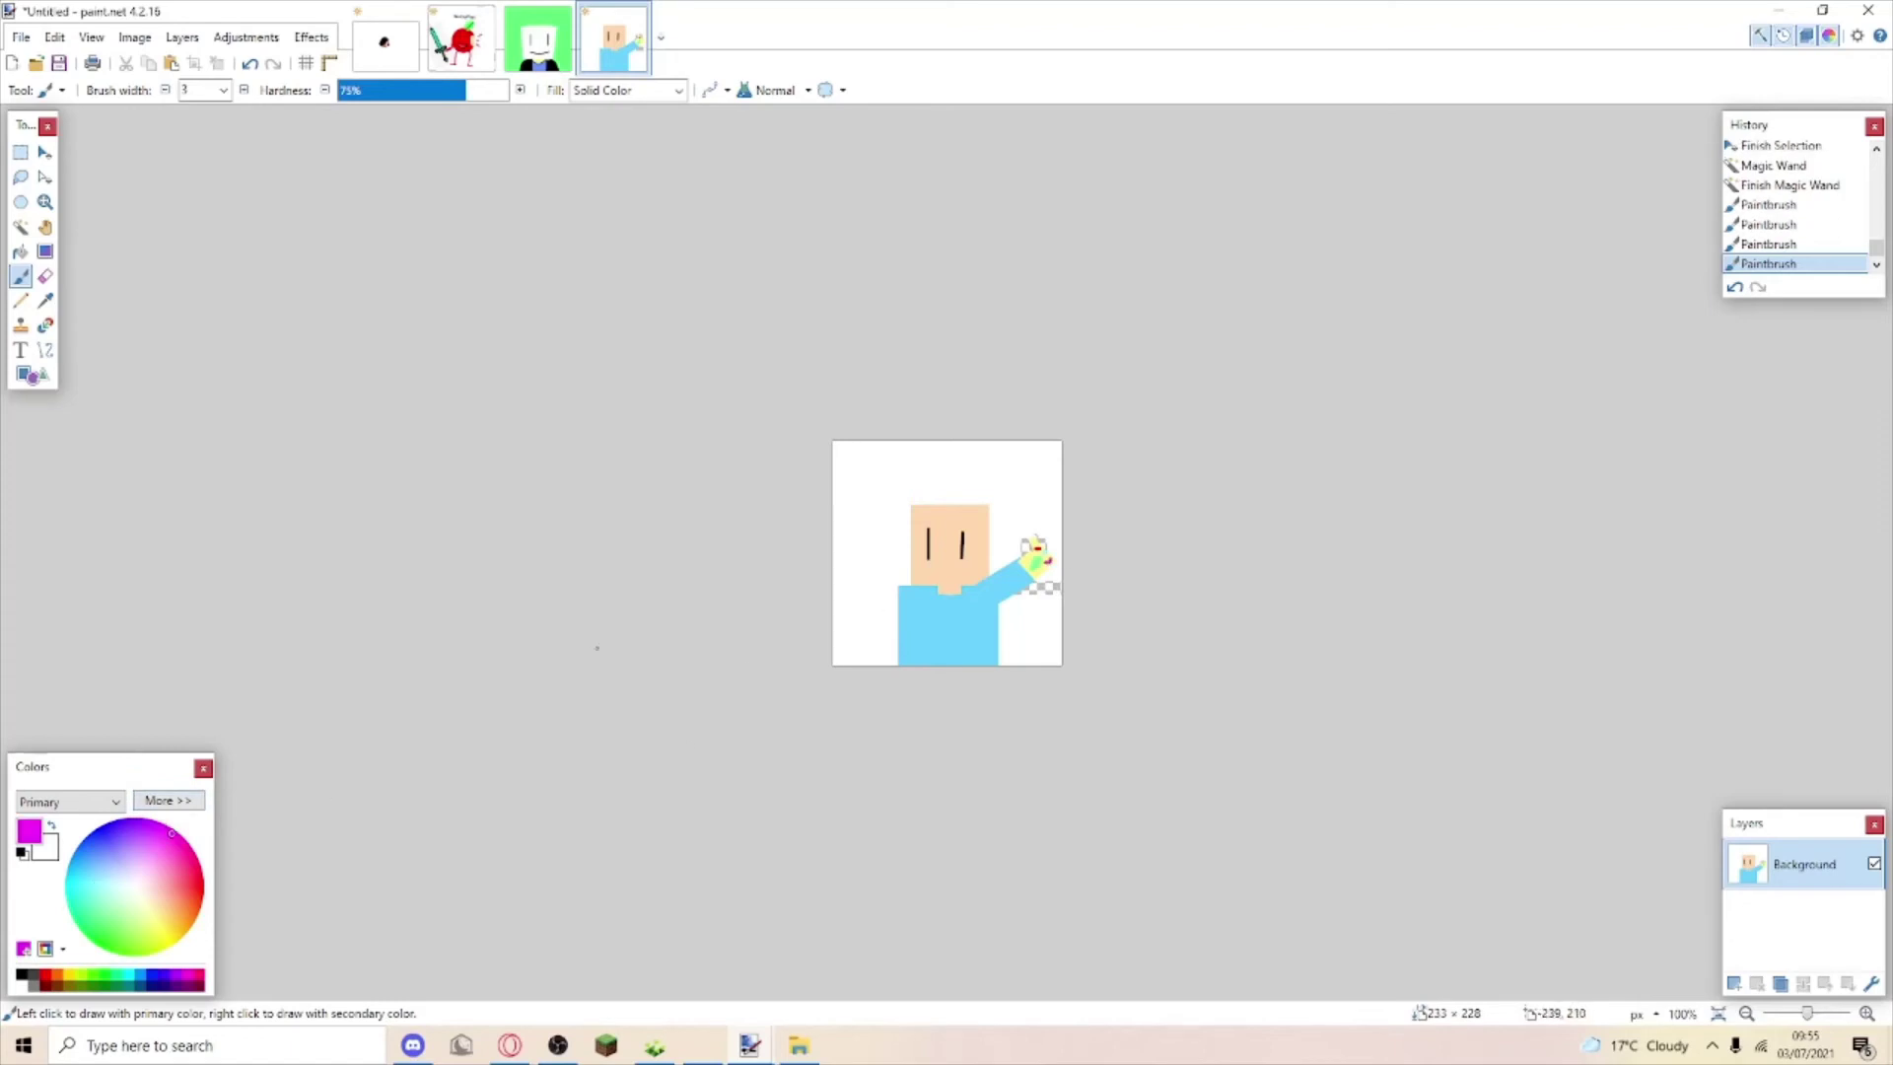
{"action": "left_click_drag", "start_coordinate": [163, 924], "coordinate": [180, 927]}
{"action": "left_click", "coordinate": [1034, 543]}
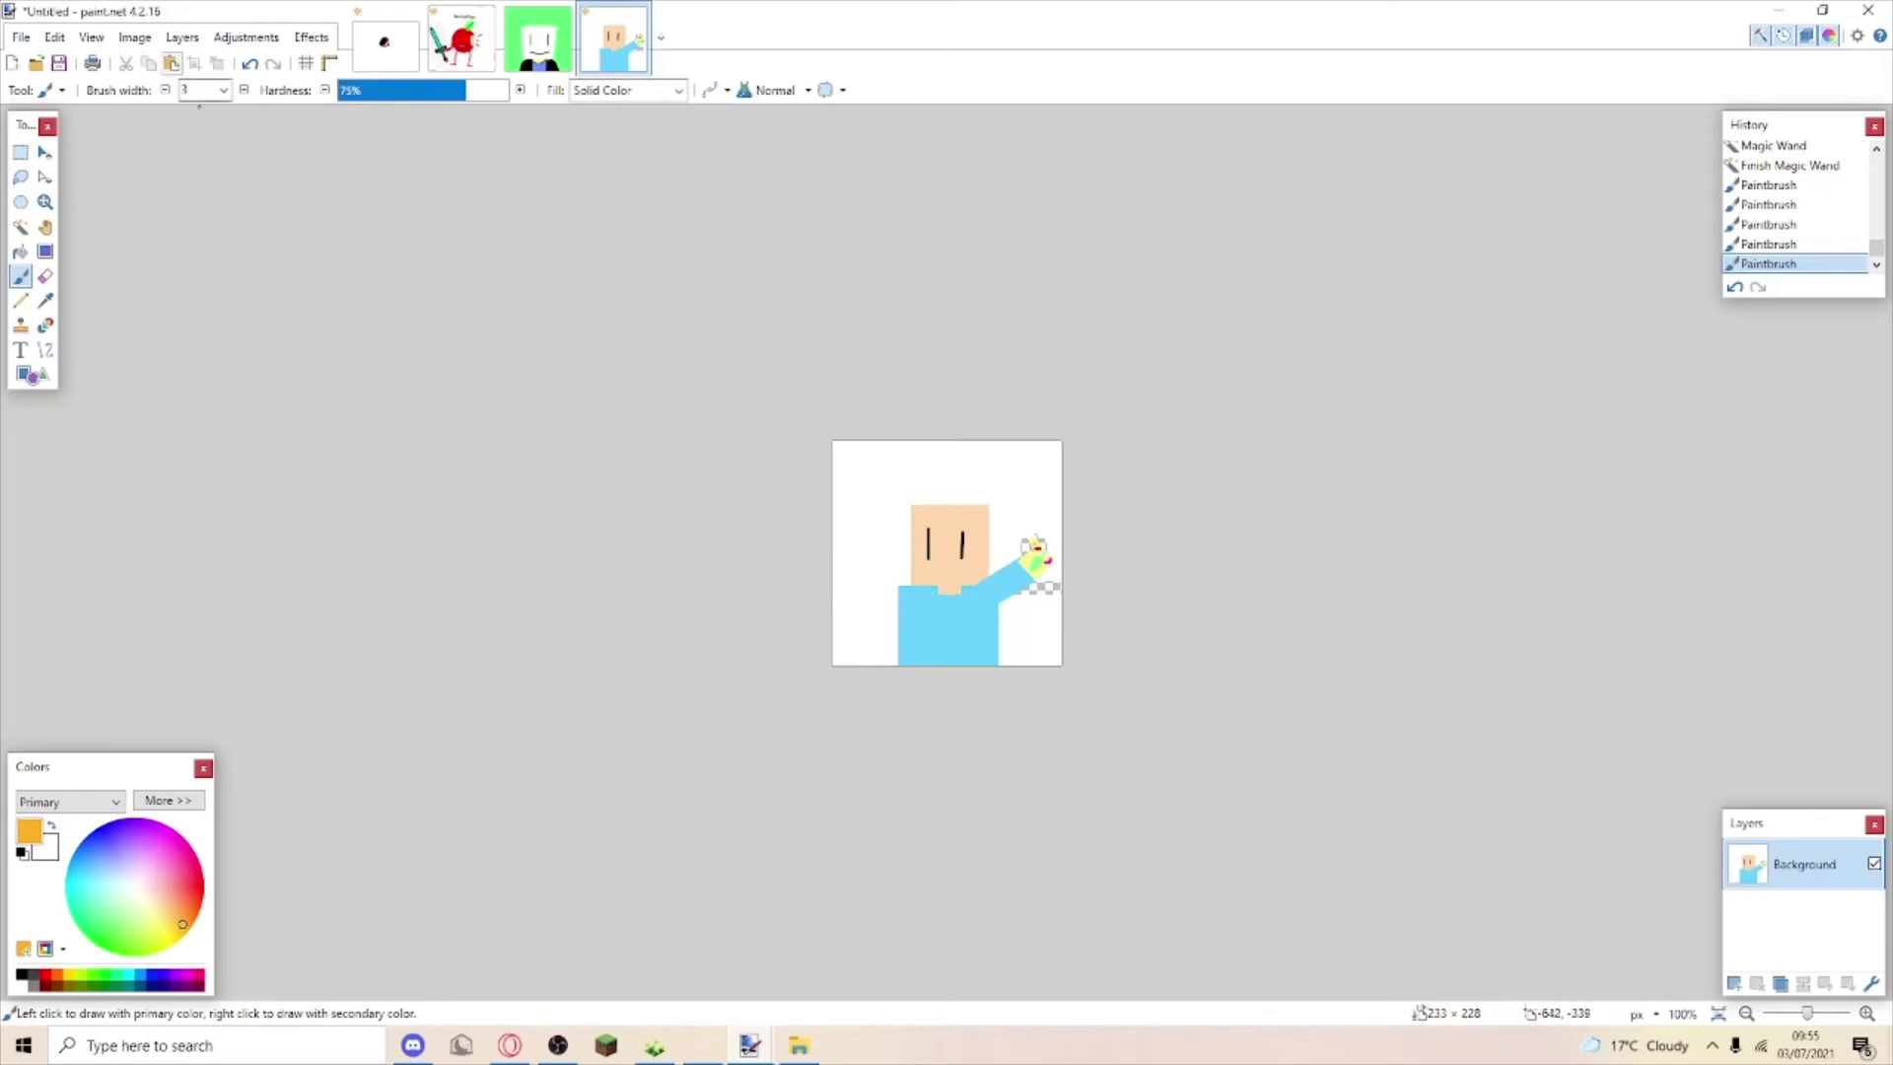
Save the avatar as the PNG file Pebo.png.
{"action": "left_click", "coordinate": [57, 63]}
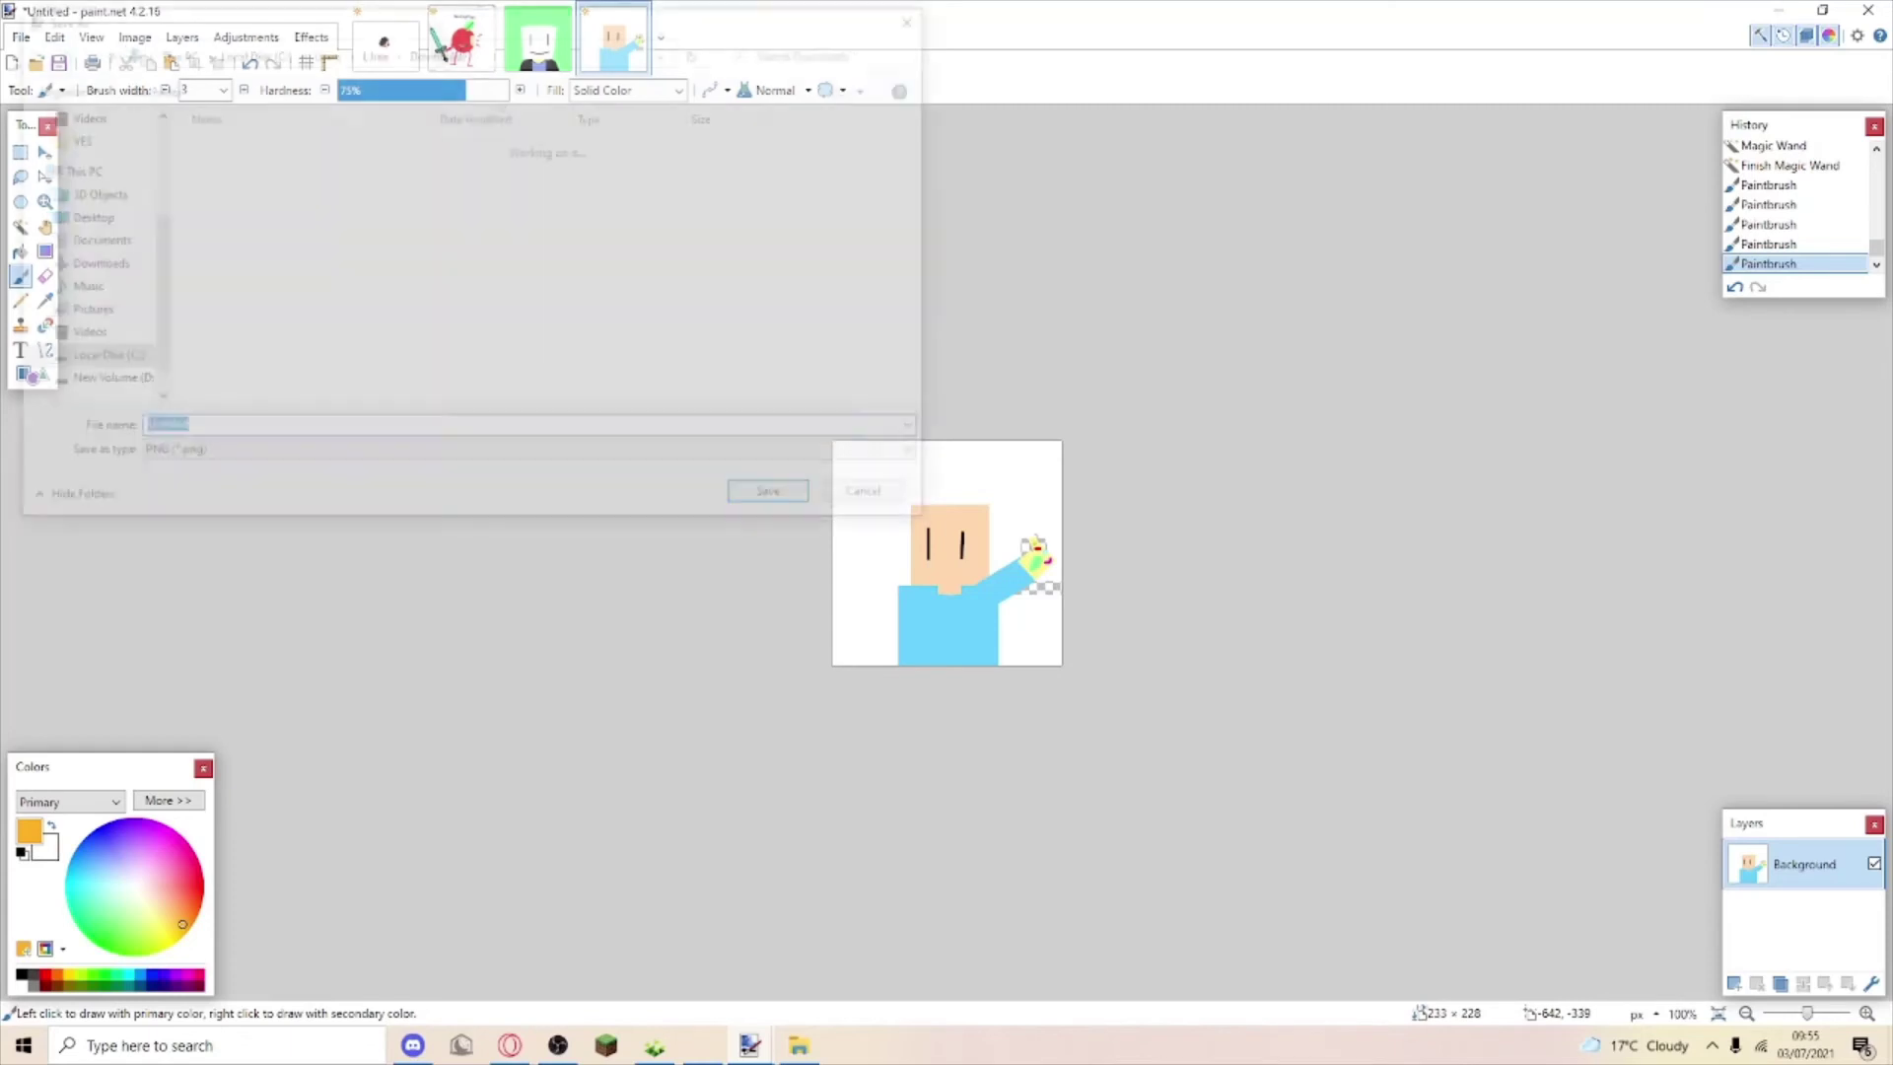
{"action": "key", "text": "BackSpace"}
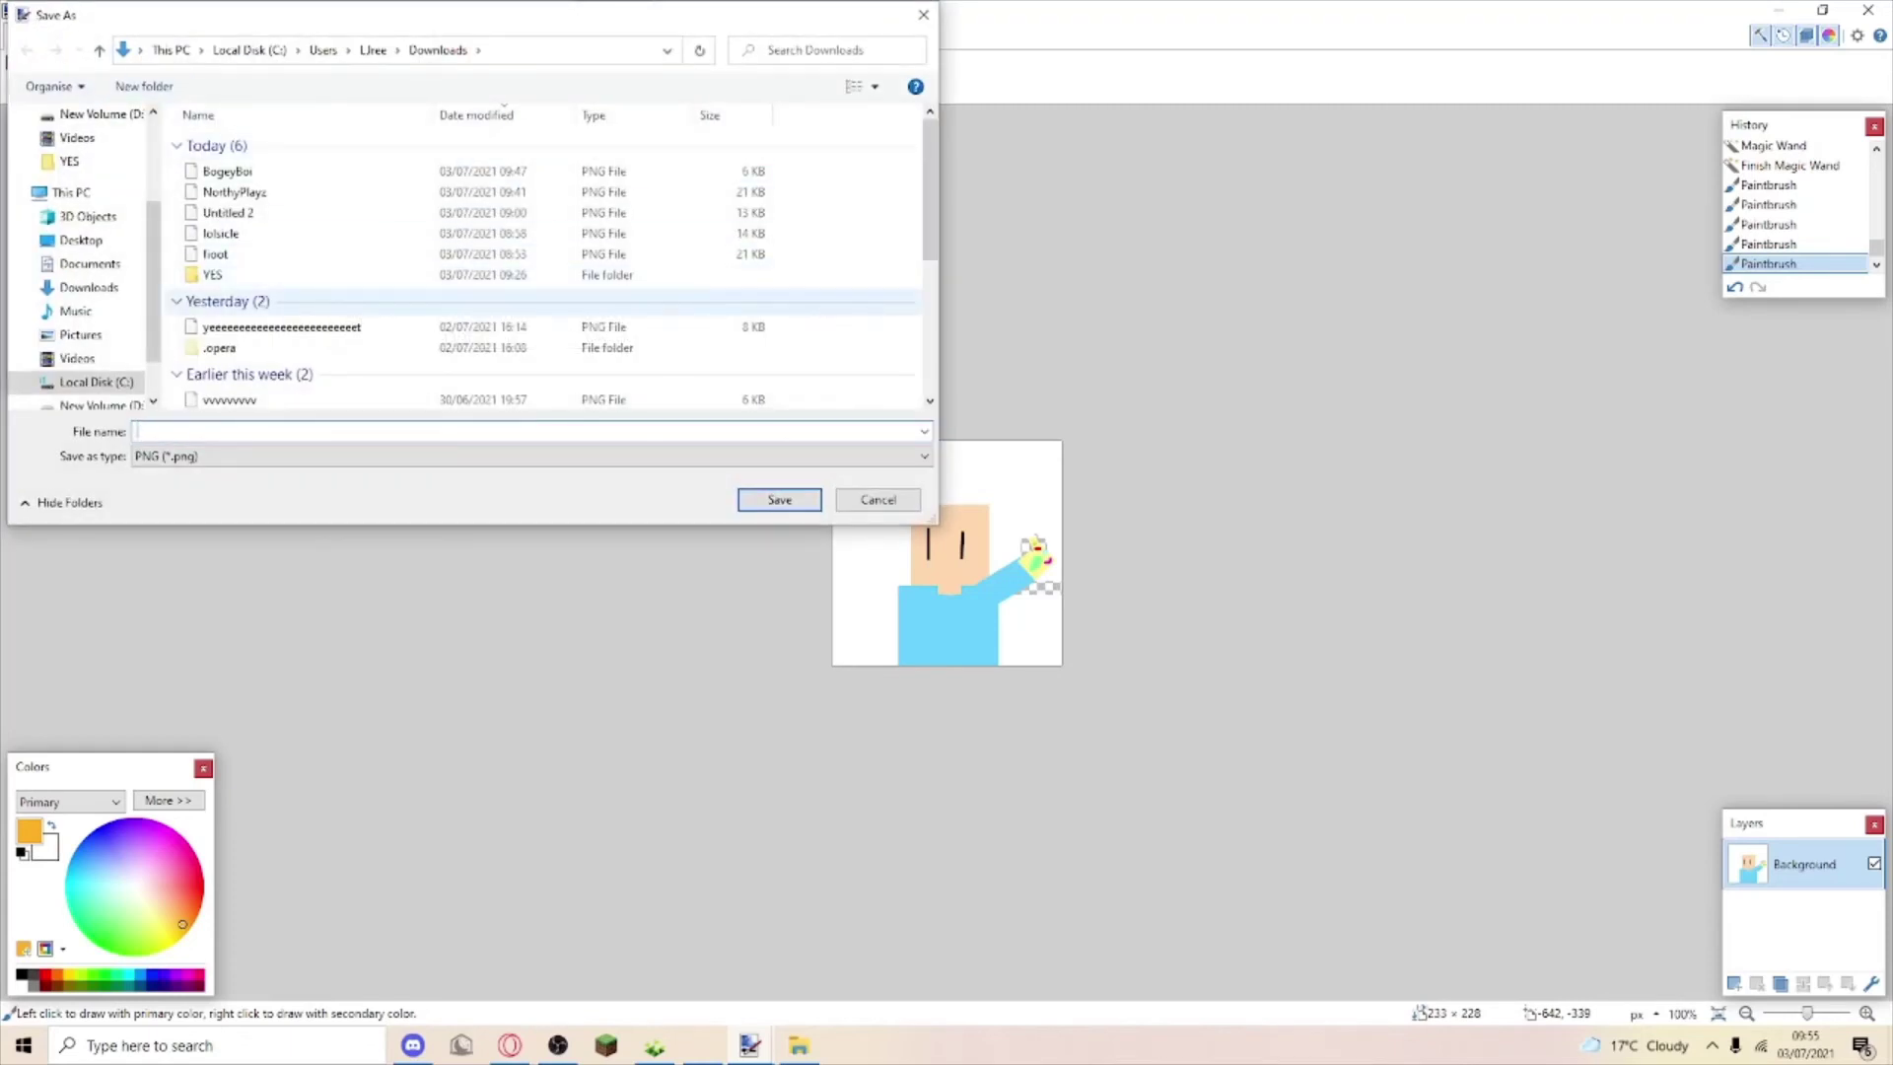
{"action": "type", "text": "Pebo"}
{"action": "key", "text": "Return"}
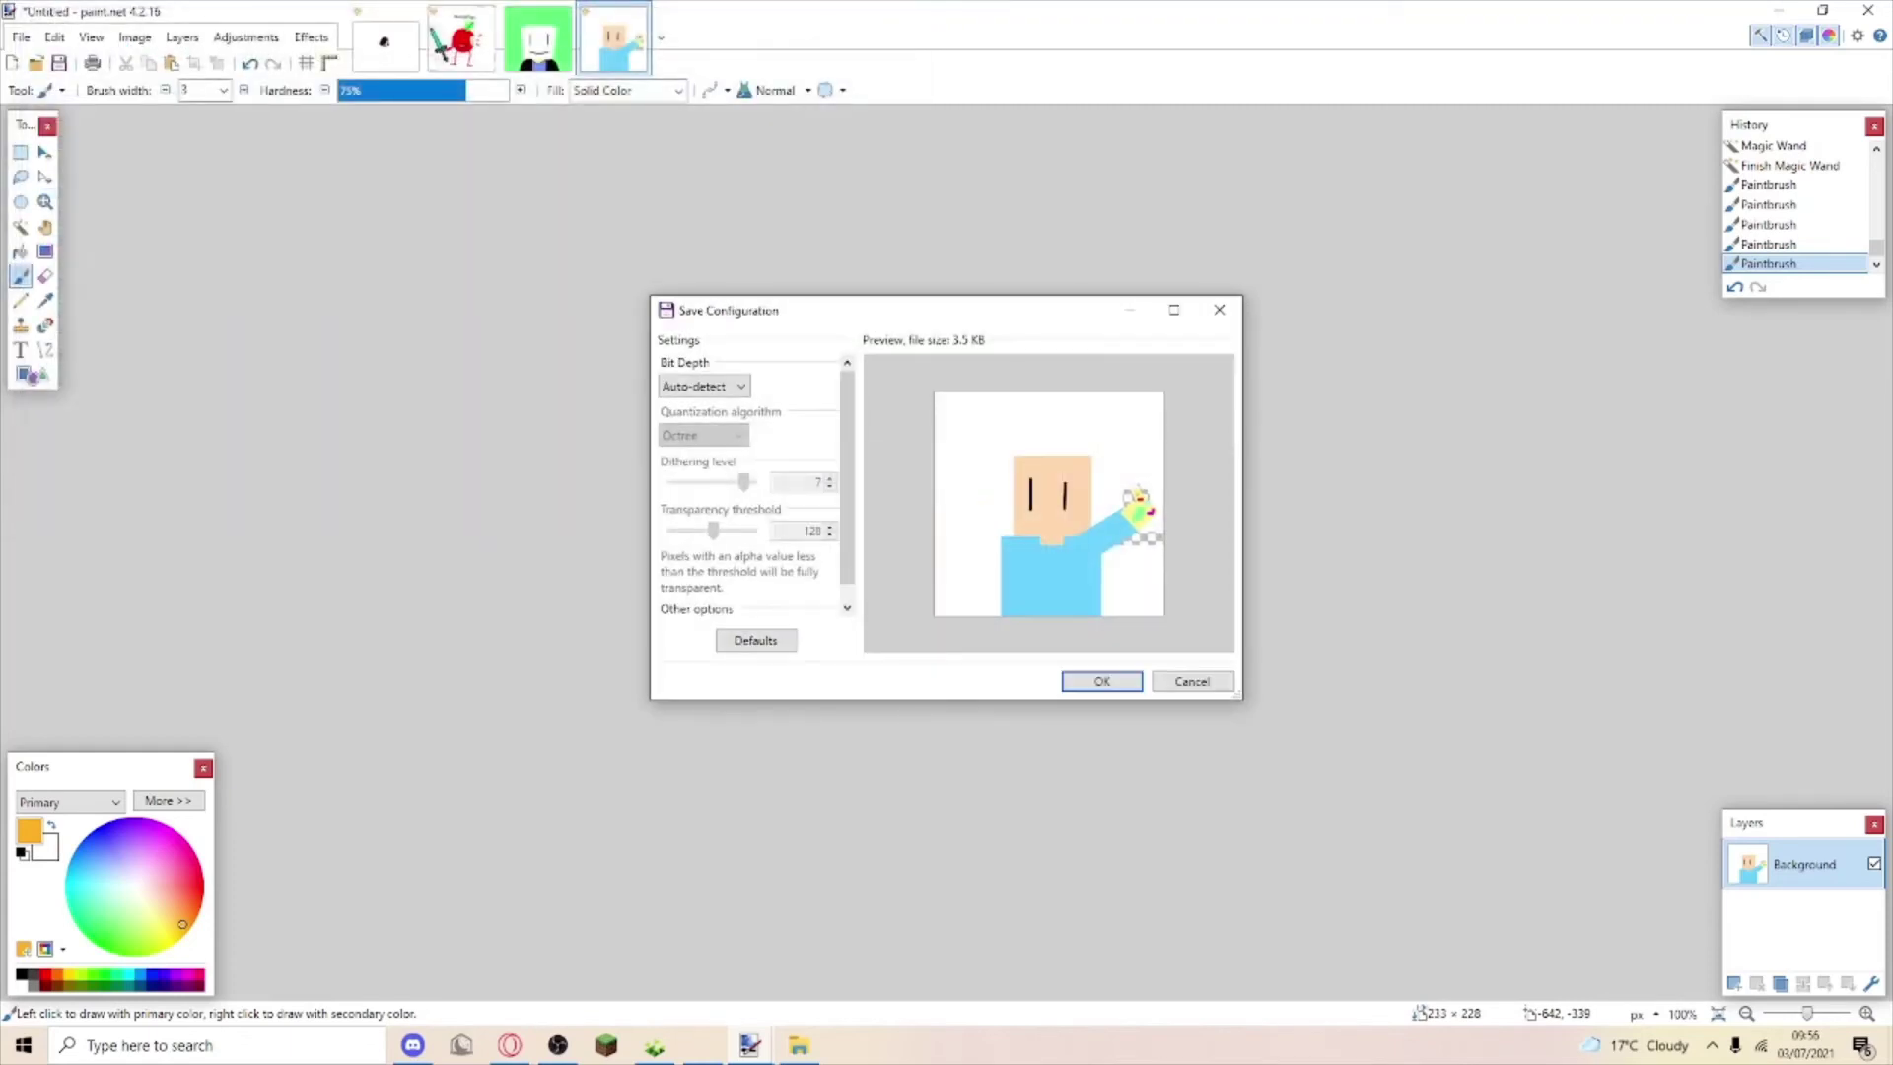
{"action": "key", "text": "Return"}
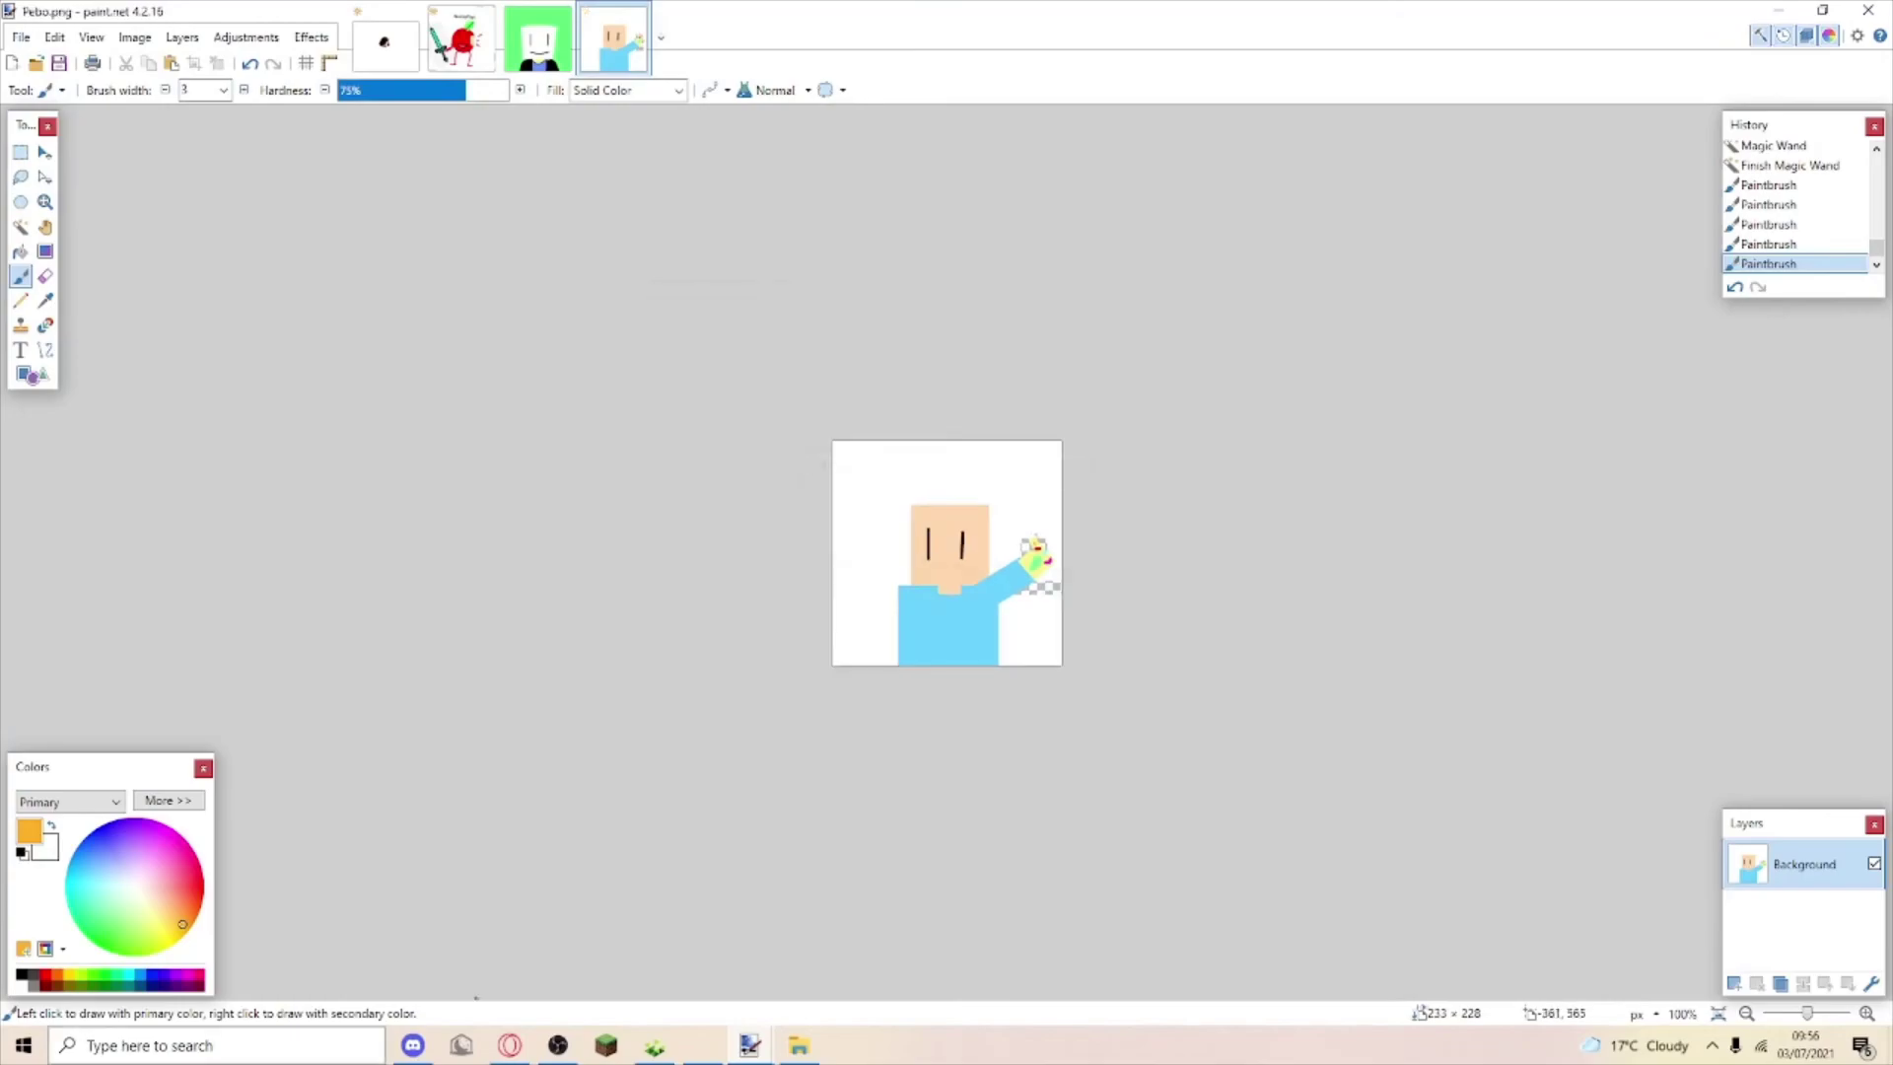
Drag the saved avatar from File Explorer into the Discord chat and upload it.
{"action": "key", "text": "alt+Tab"}
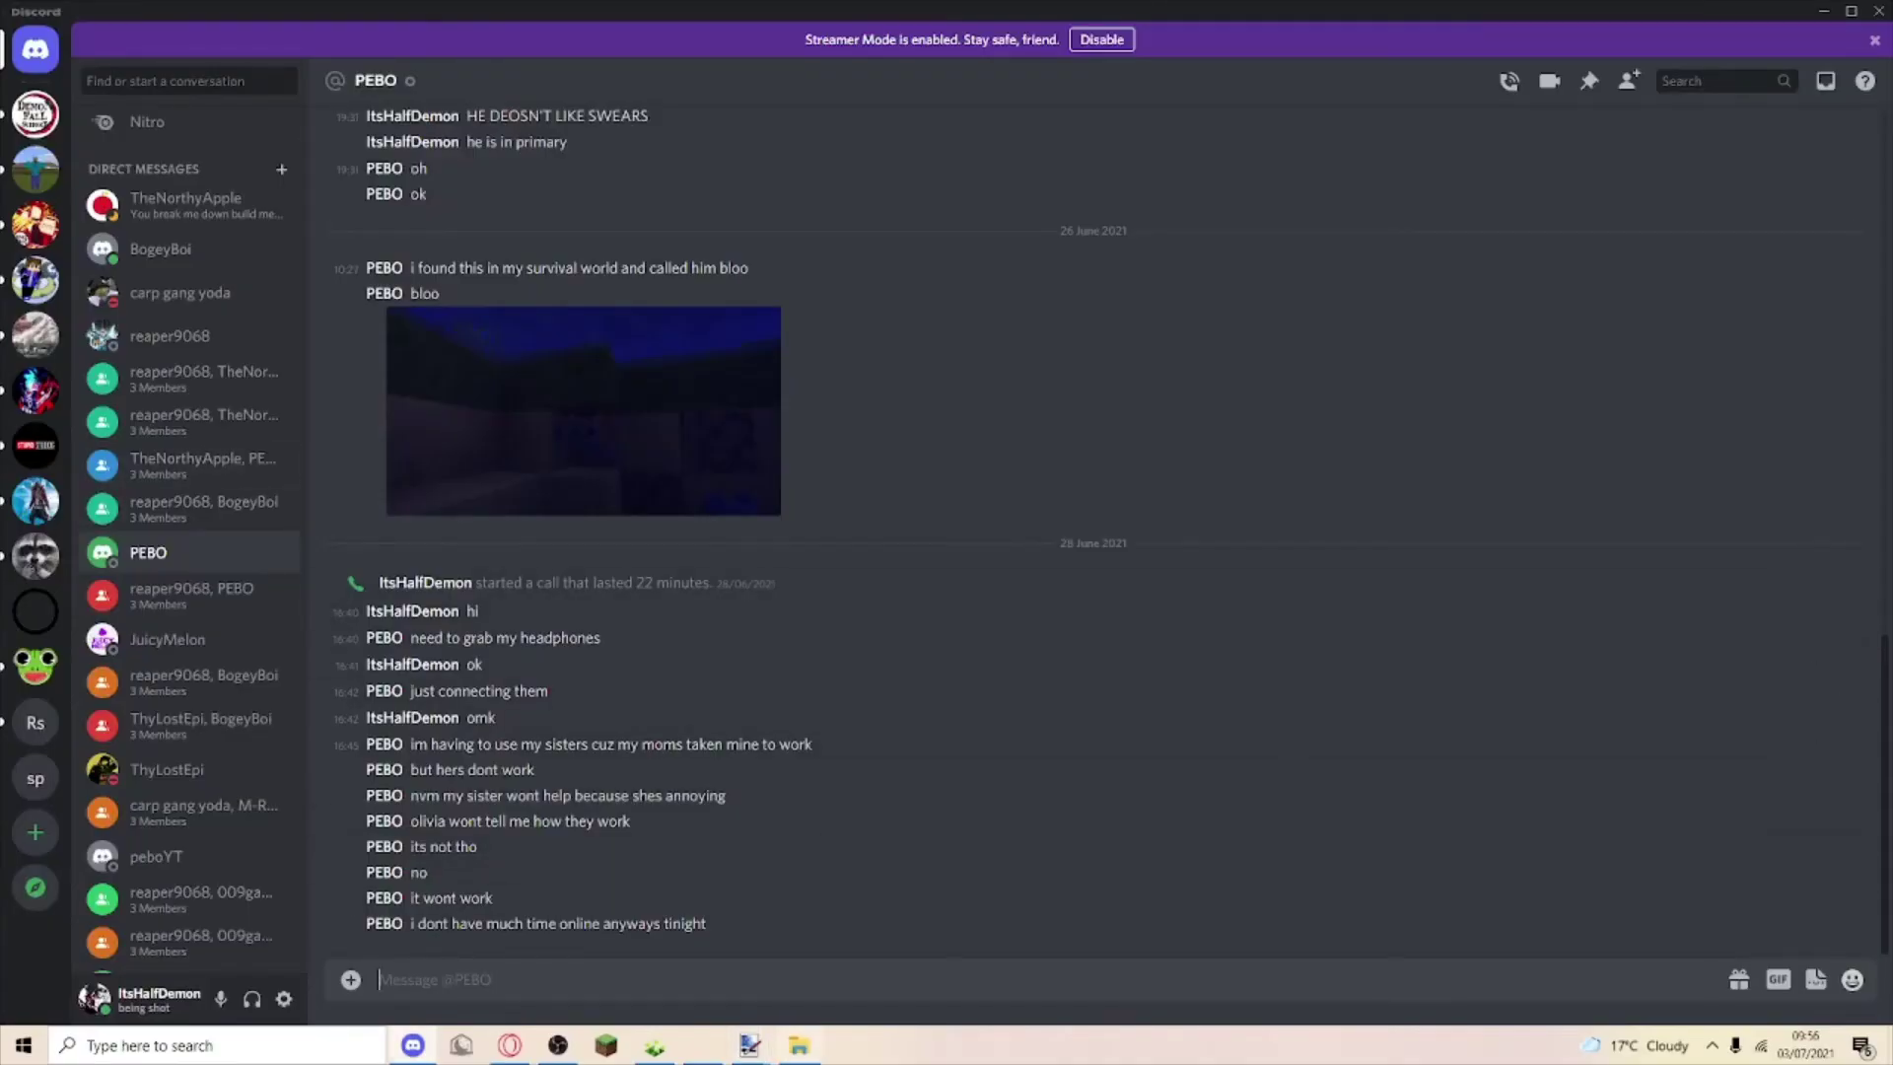
{"action": "key", "text": "super+e"}
{"action": "mouse_move", "coordinate": [333, 401]}
{"action": "left_mouse_down"}
{"action": "mouse_move", "coordinate": [415, 1043]}
{"action": "mouse_move", "coordinate": [946, 532]}
{"action": "left_mouse_up"}
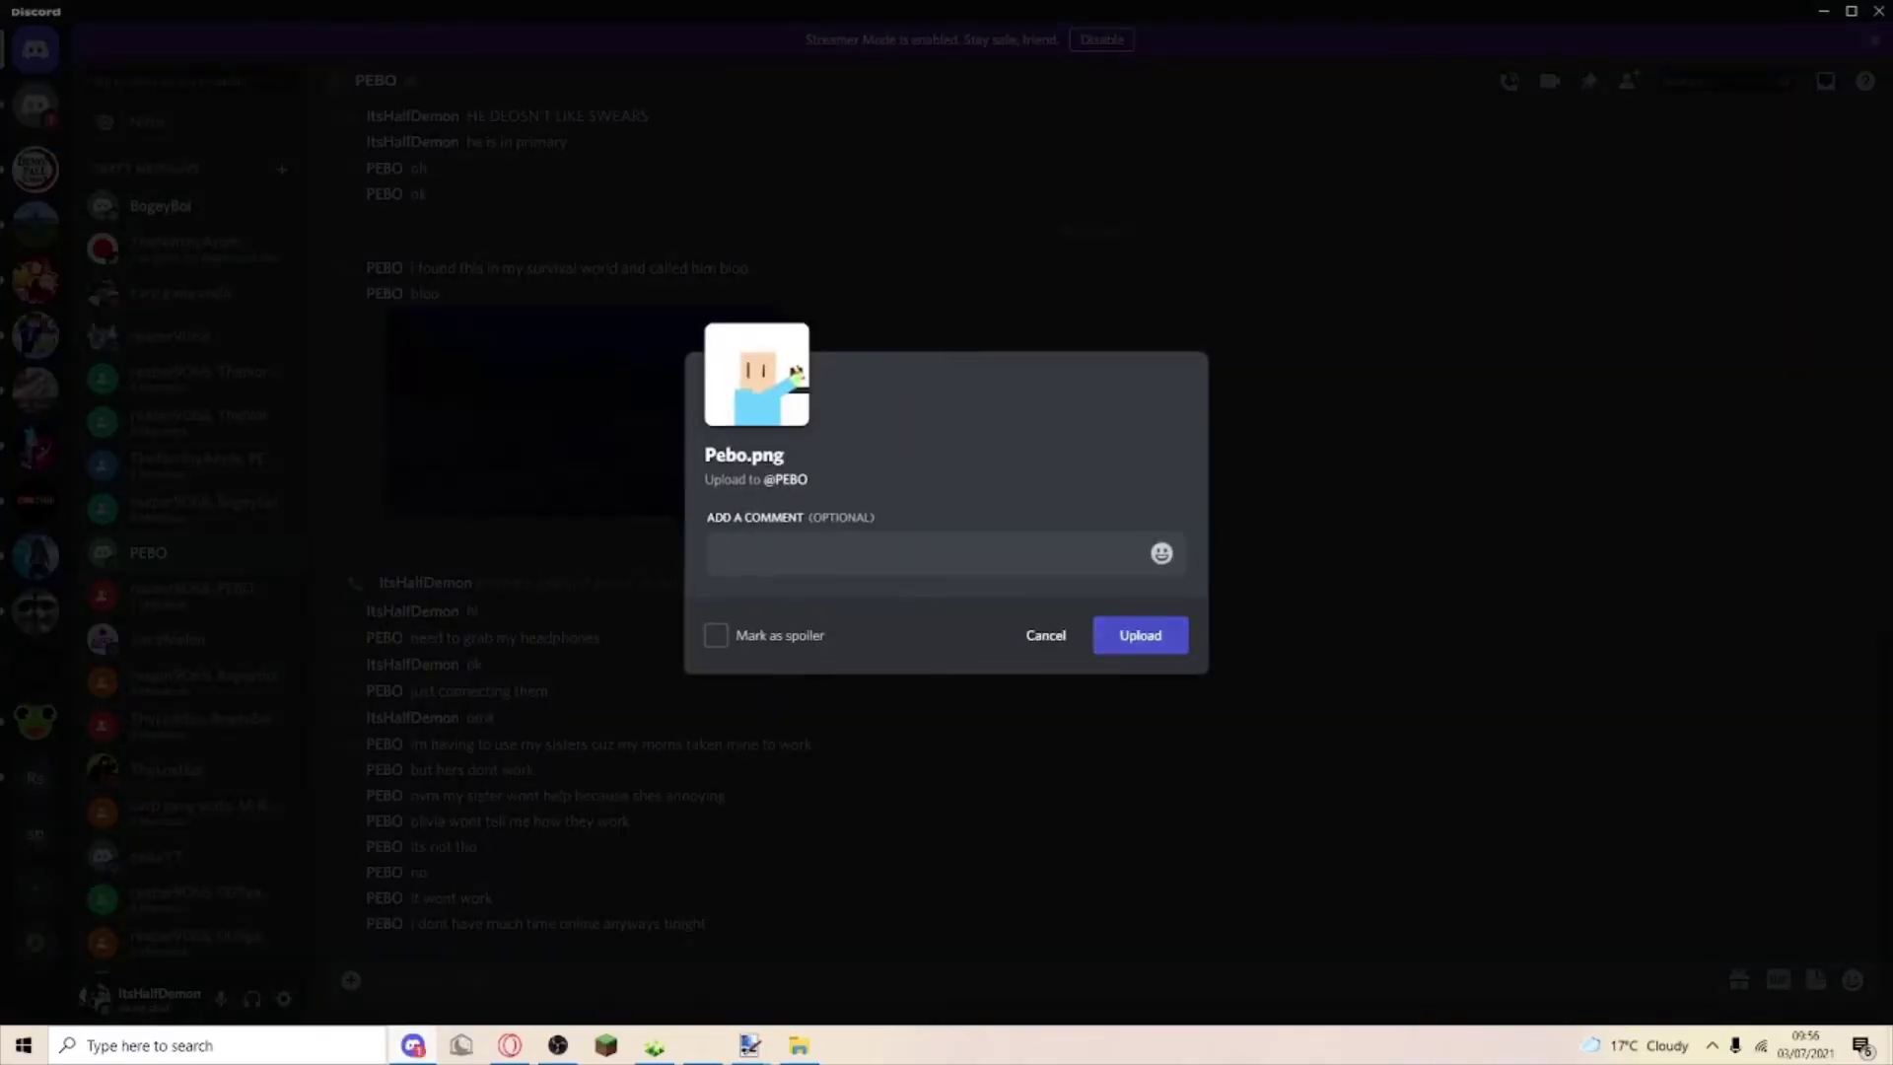
{"action": "left_click", "coordinate": [1139, 633]}
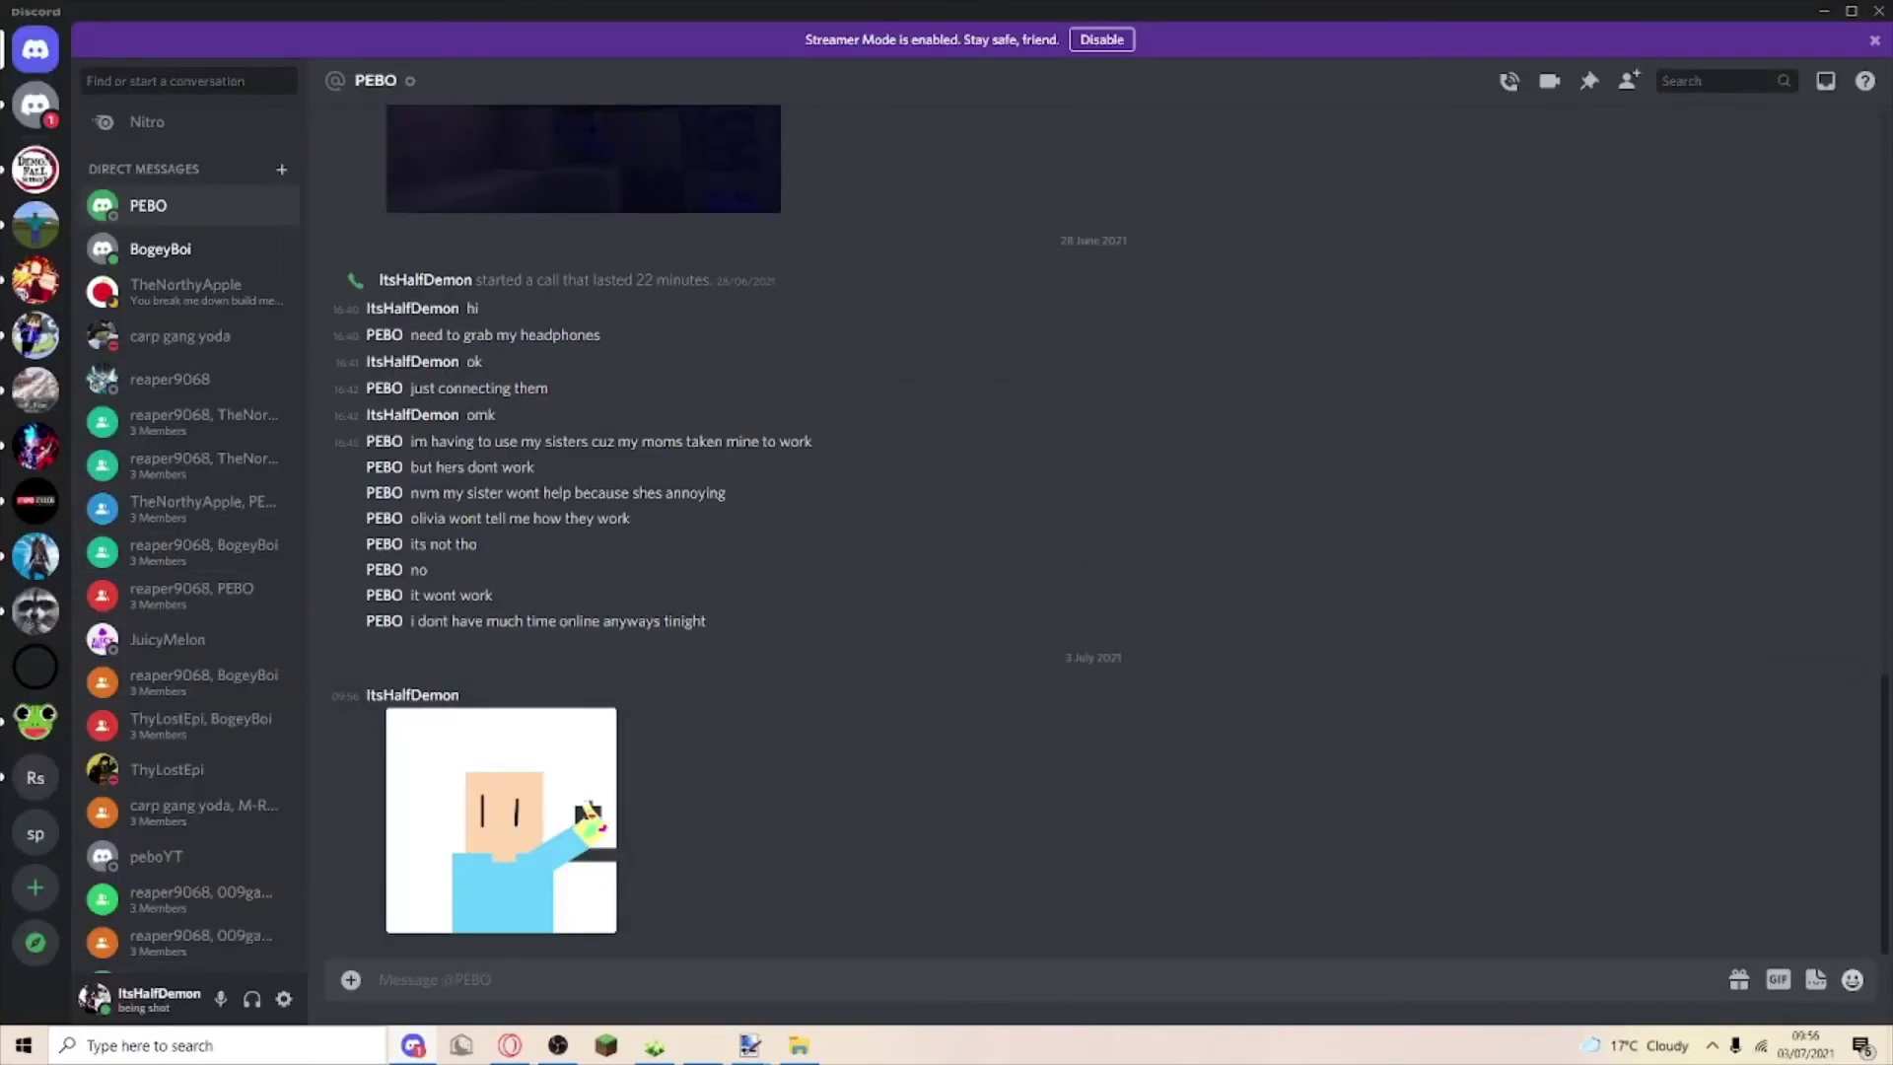
View the shared game screenshot in another DM, then switch to another conversation and Opera.
{"action": "left_click", "coordinate": [163, 249]}
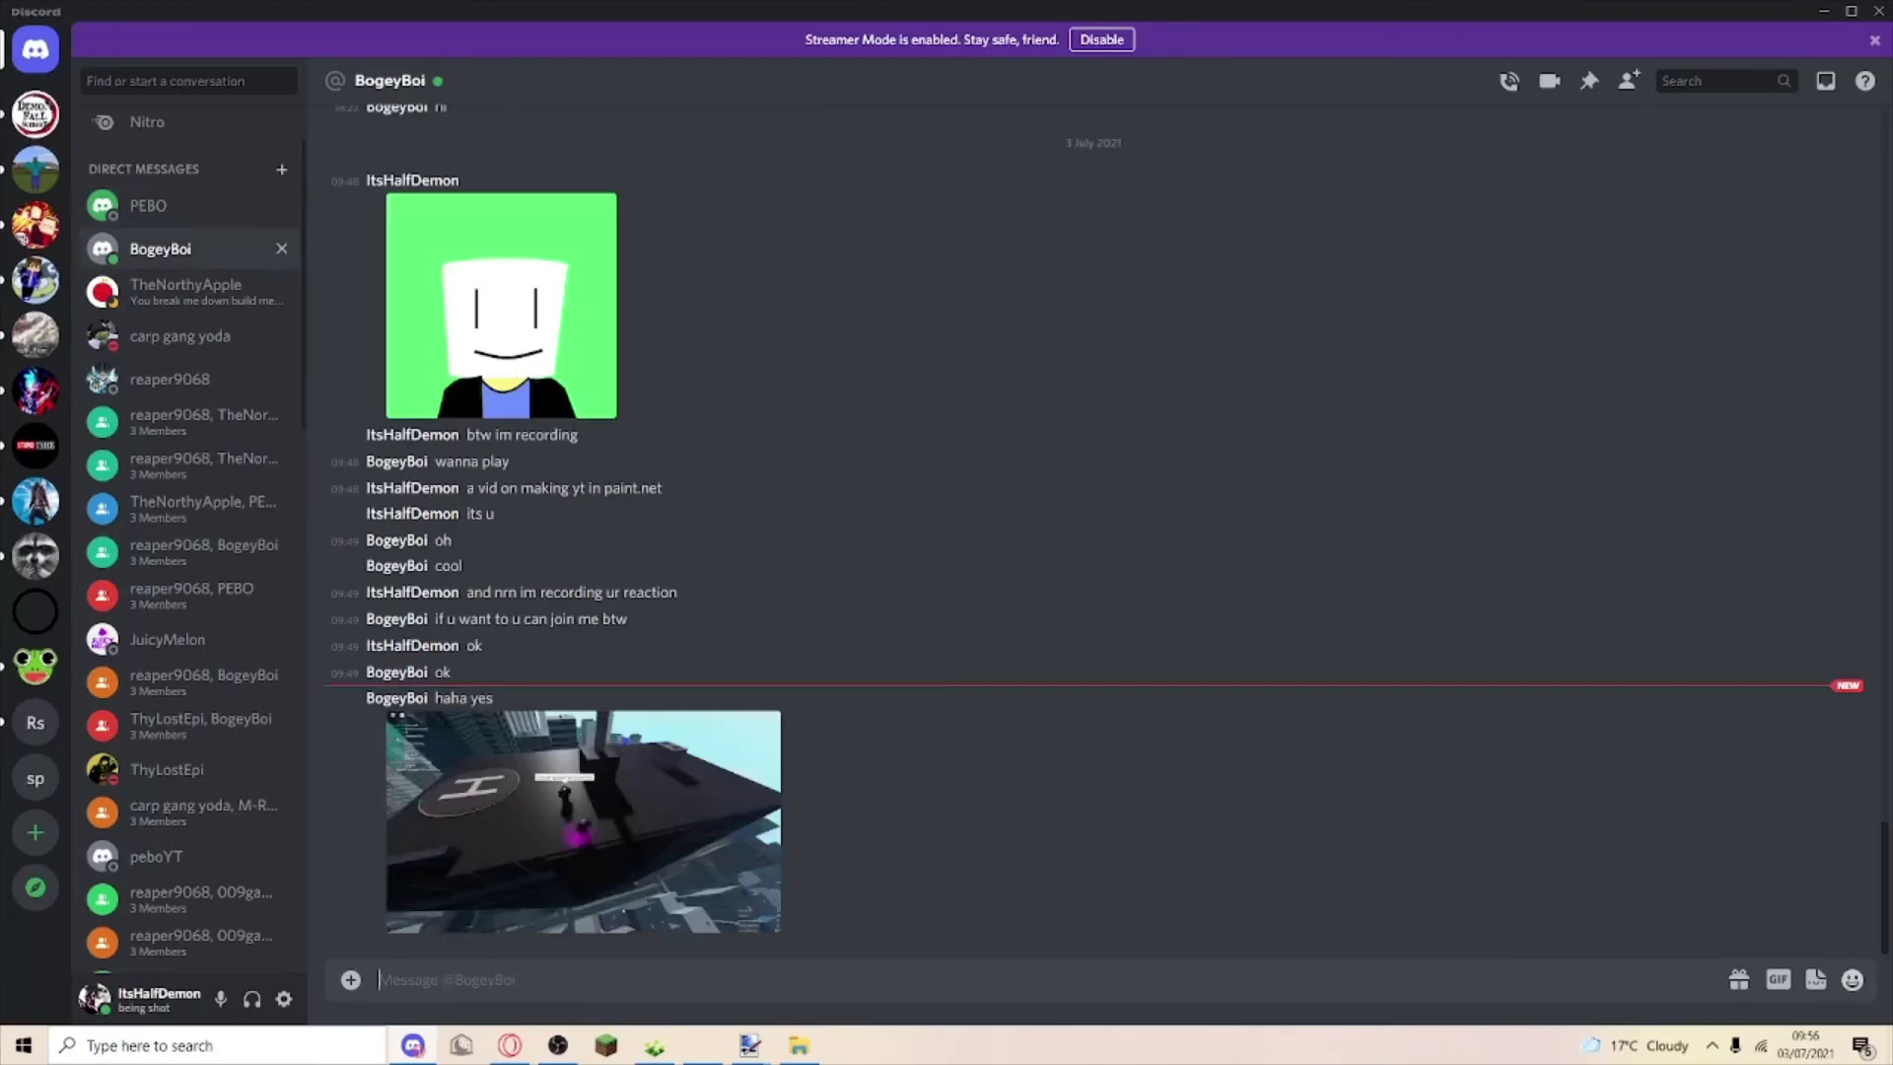
{"action": "left_click", "coordinate": [592, 828]}
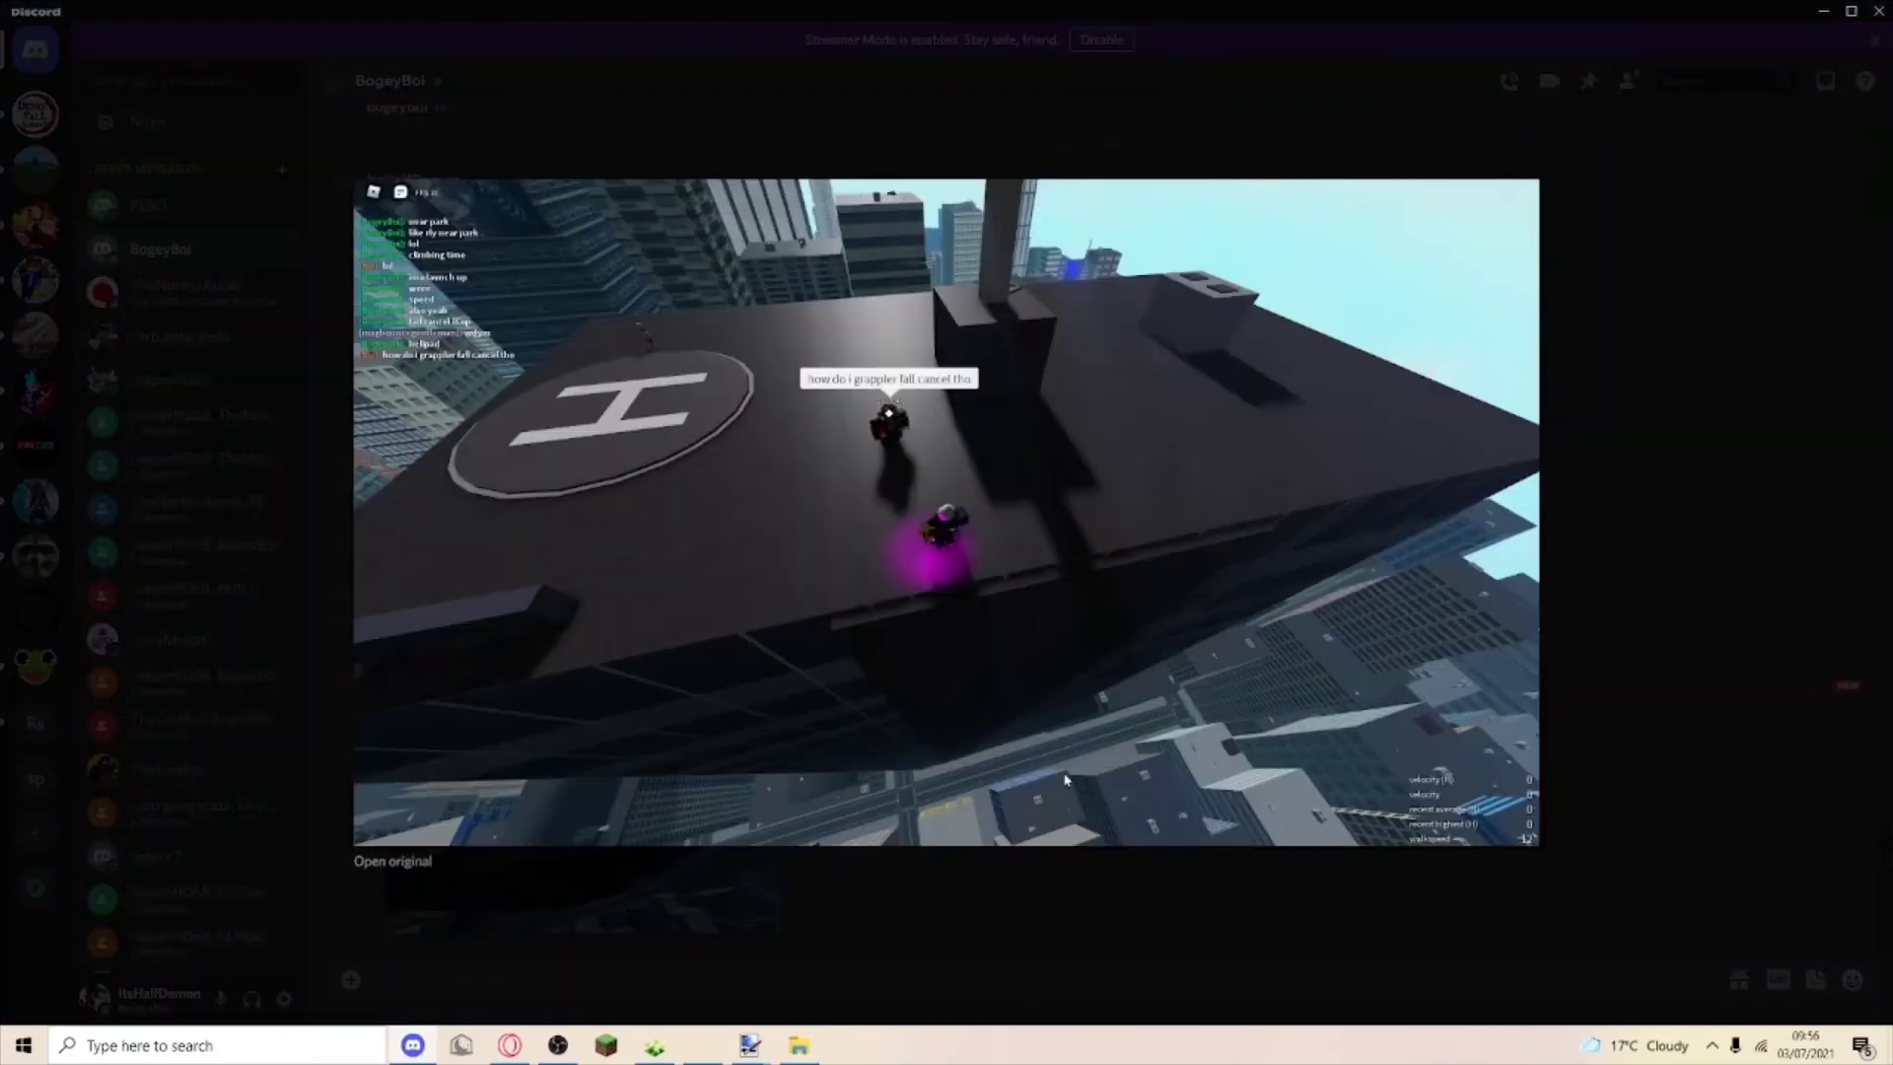
{"action": "key", "text": "Escape"}
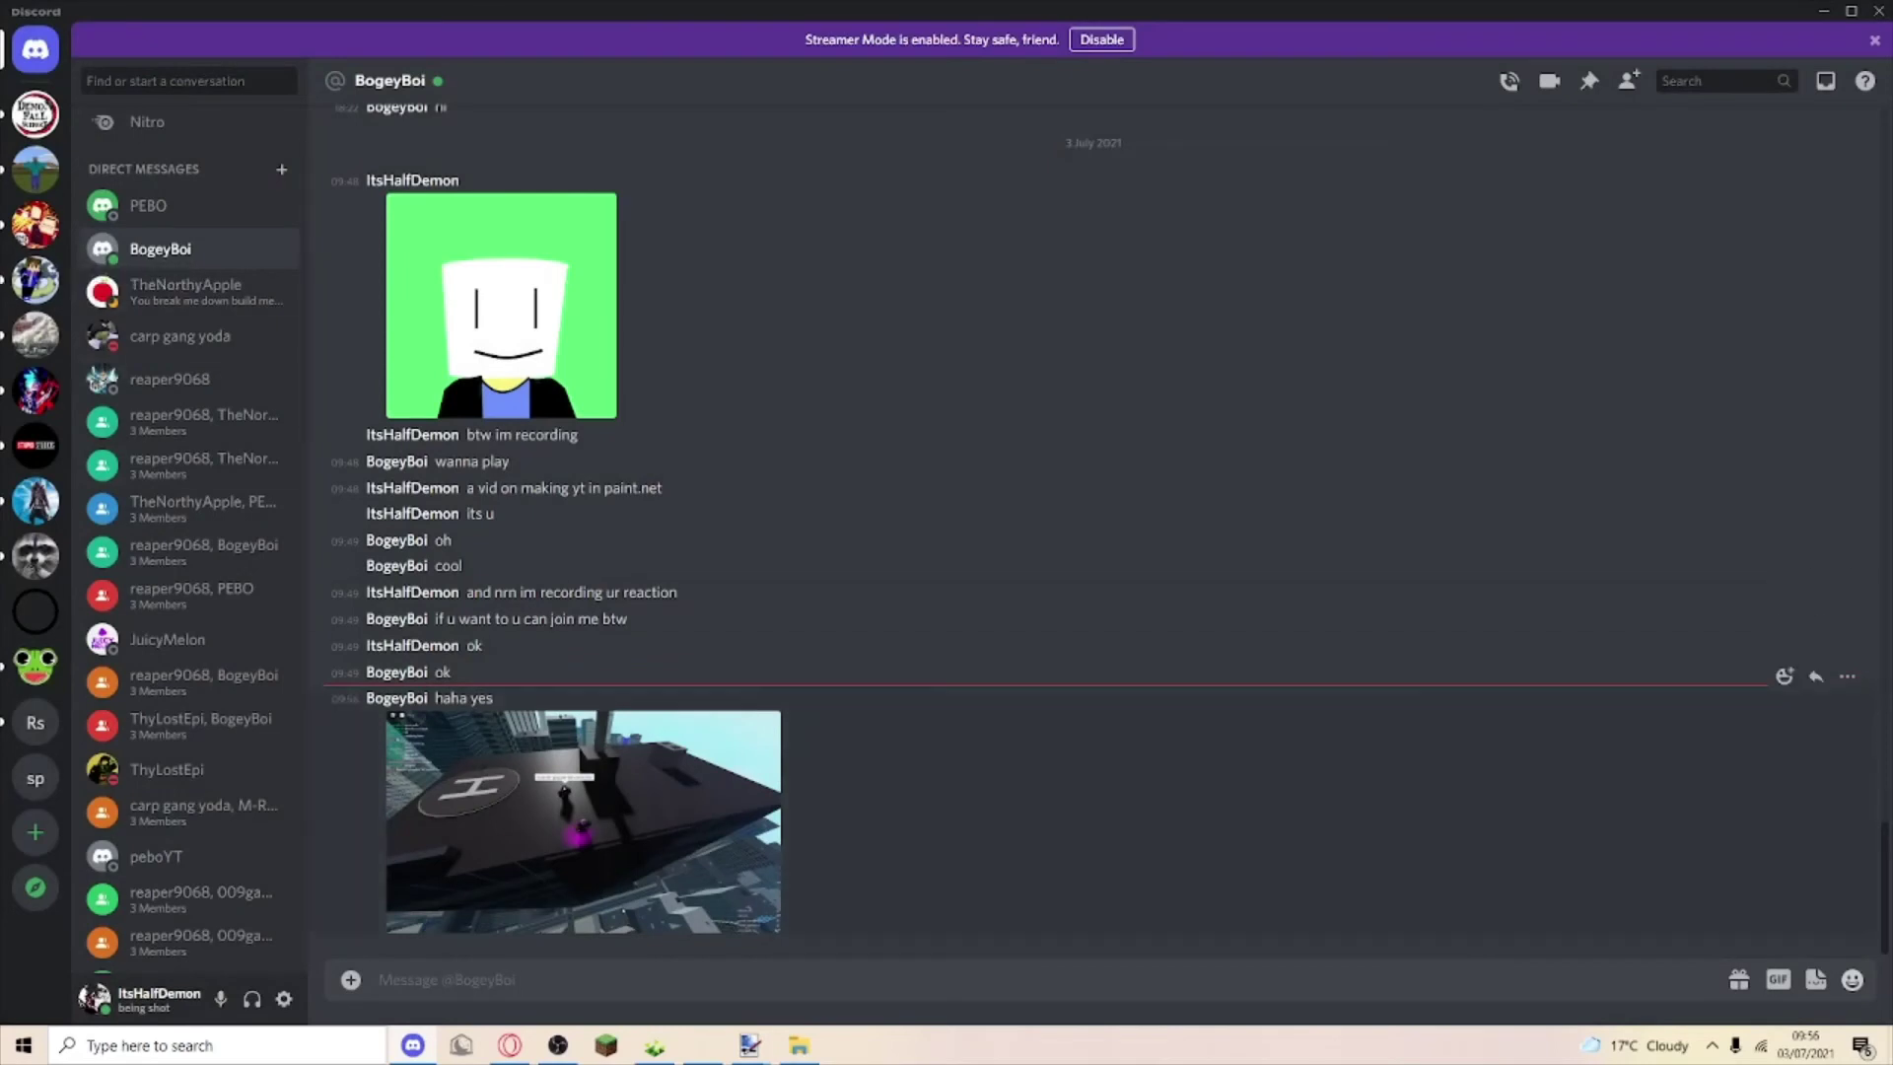
{"action": "left_click", "coordinate": [185, 288]}
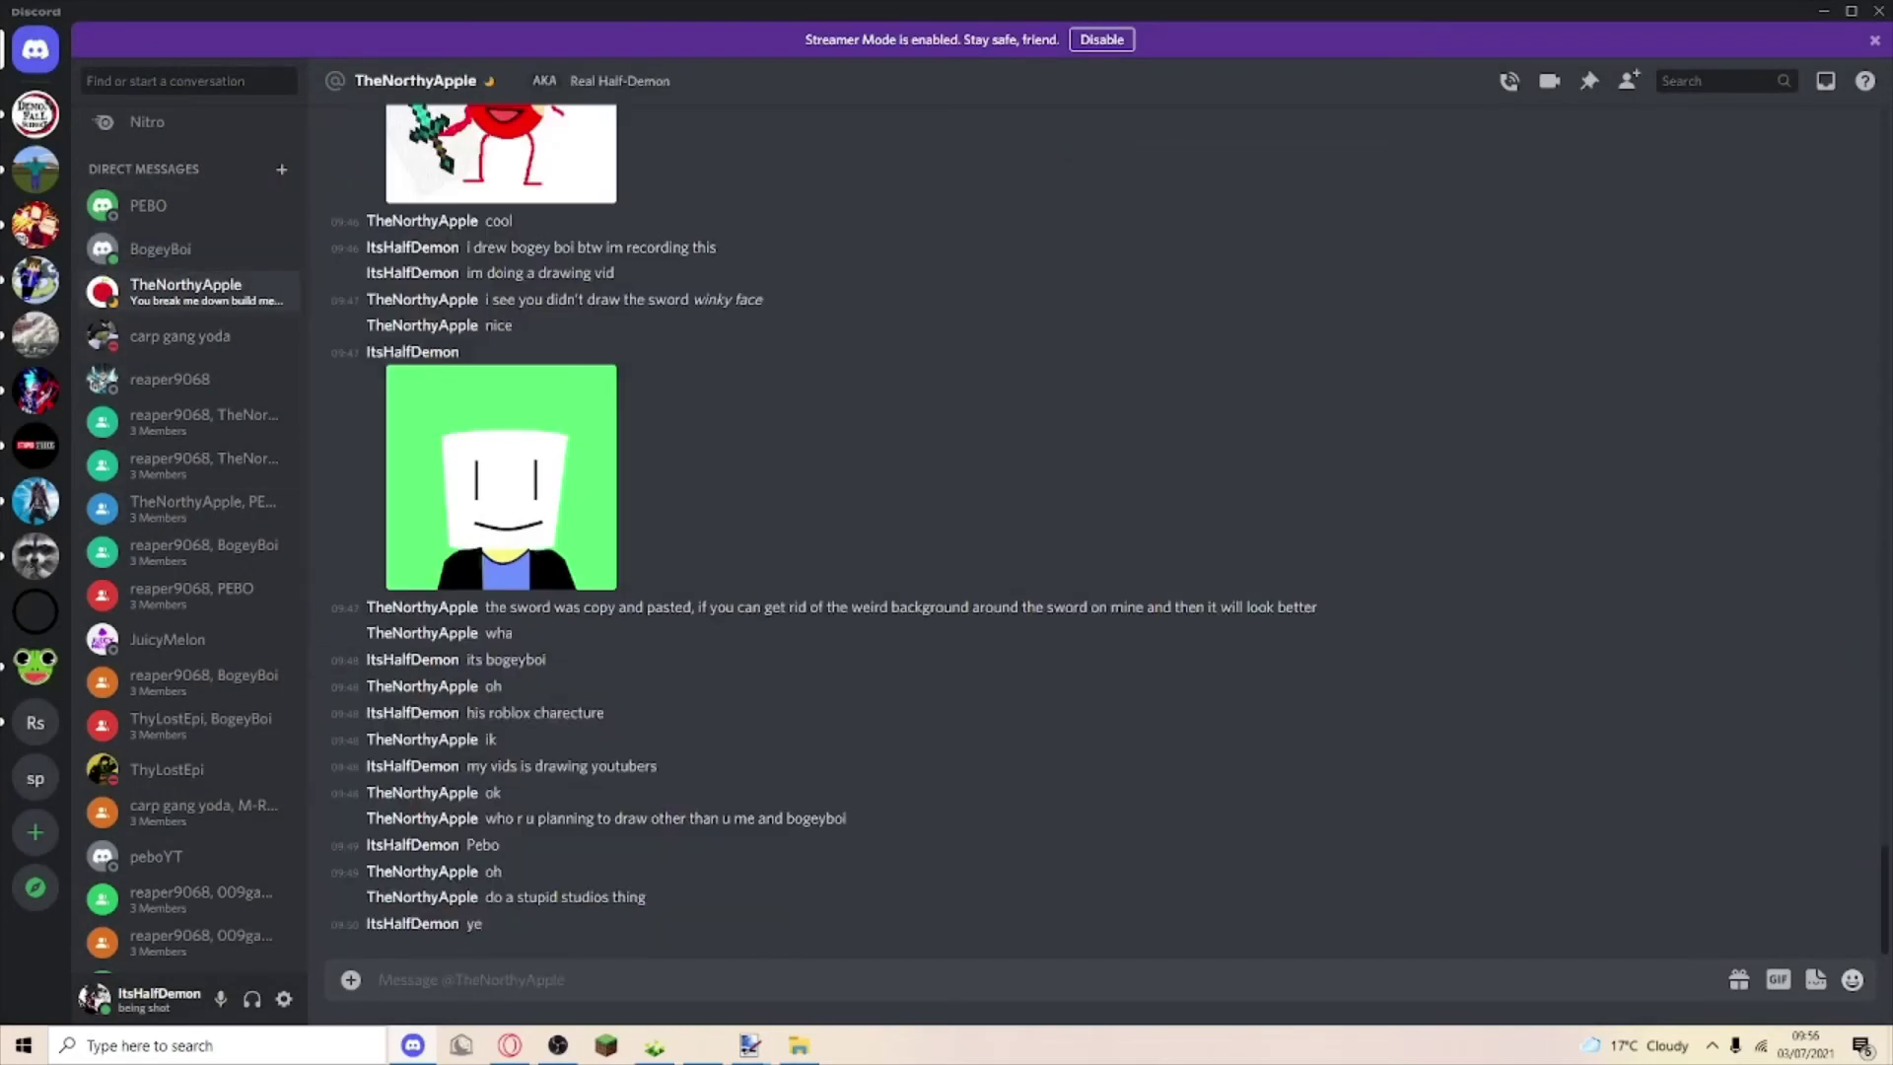
{"action": "key", "text": "alt+Tab"}
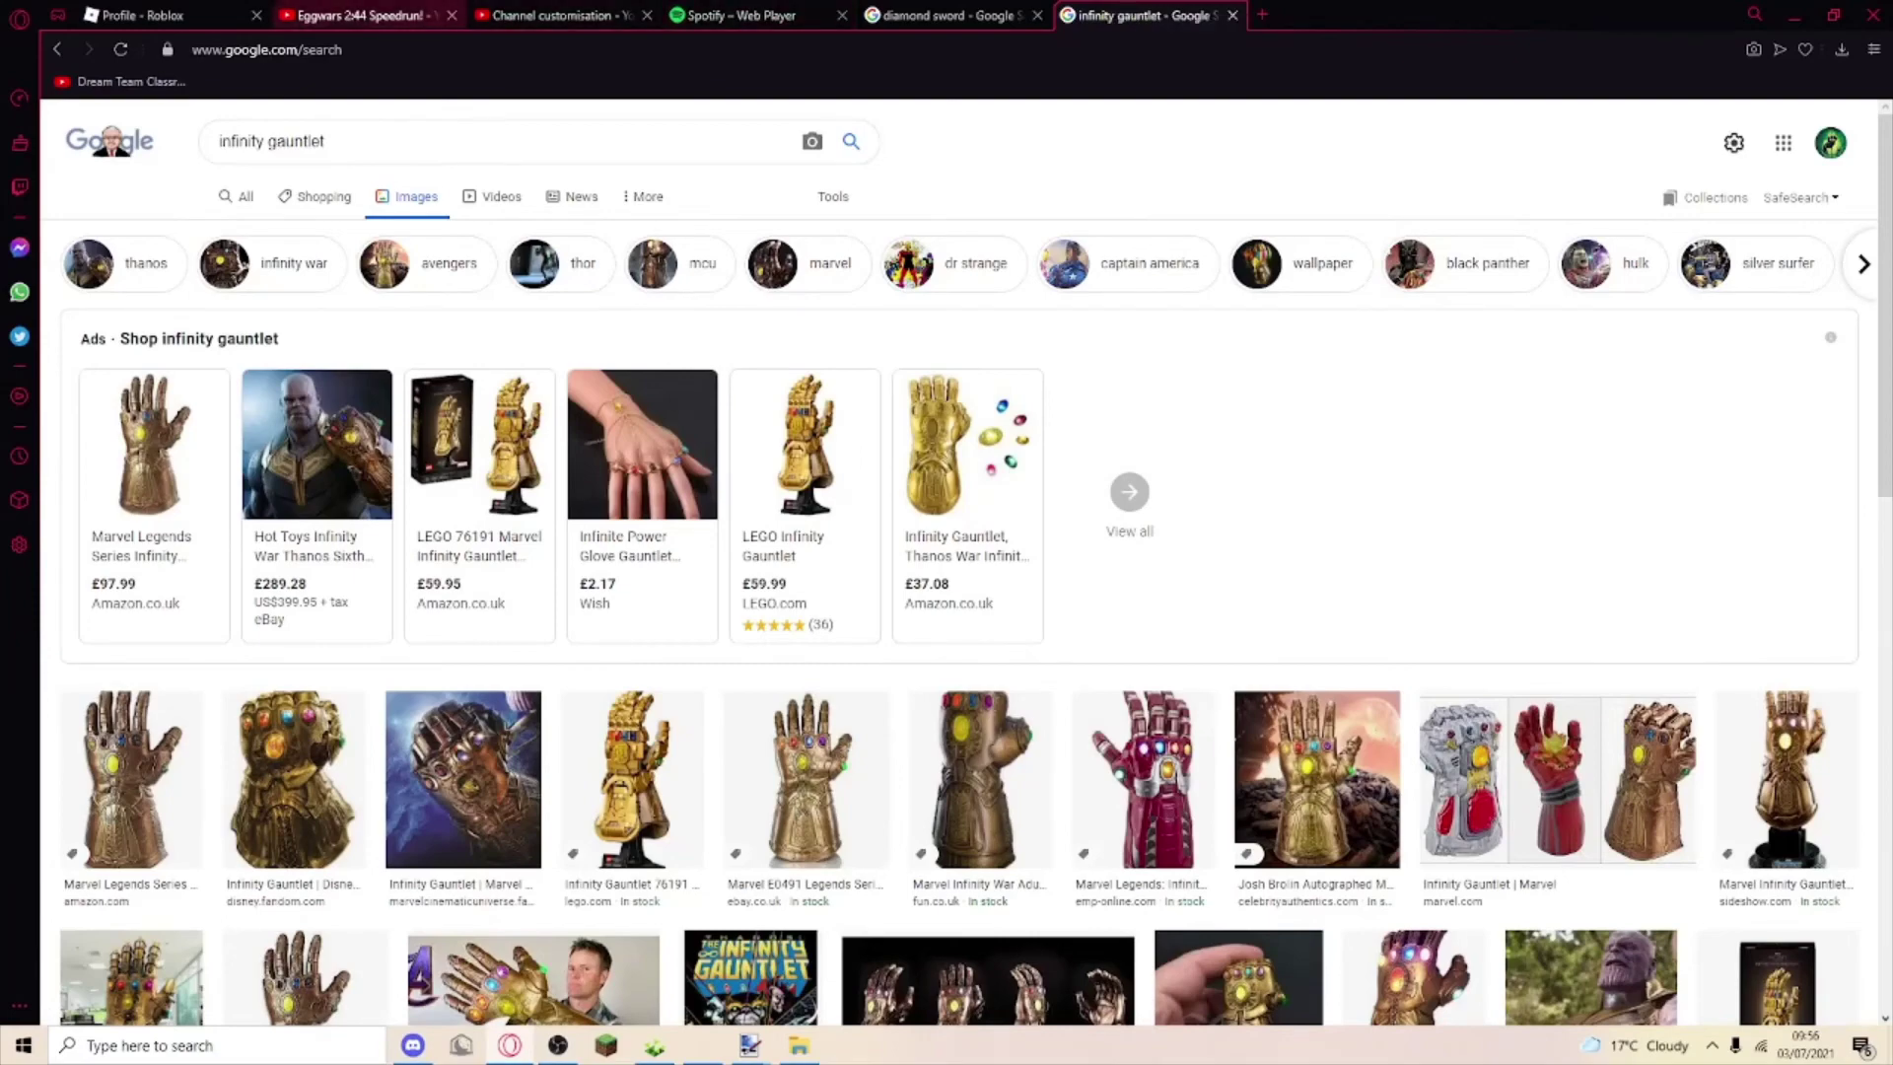
Glance between the Eggwars video and channel customisation tabs, then switch to Discord.
{"action": "left_click", "coordinate": [363, 15]}
{"action": "left_click", "coordinate": [555, 15]}
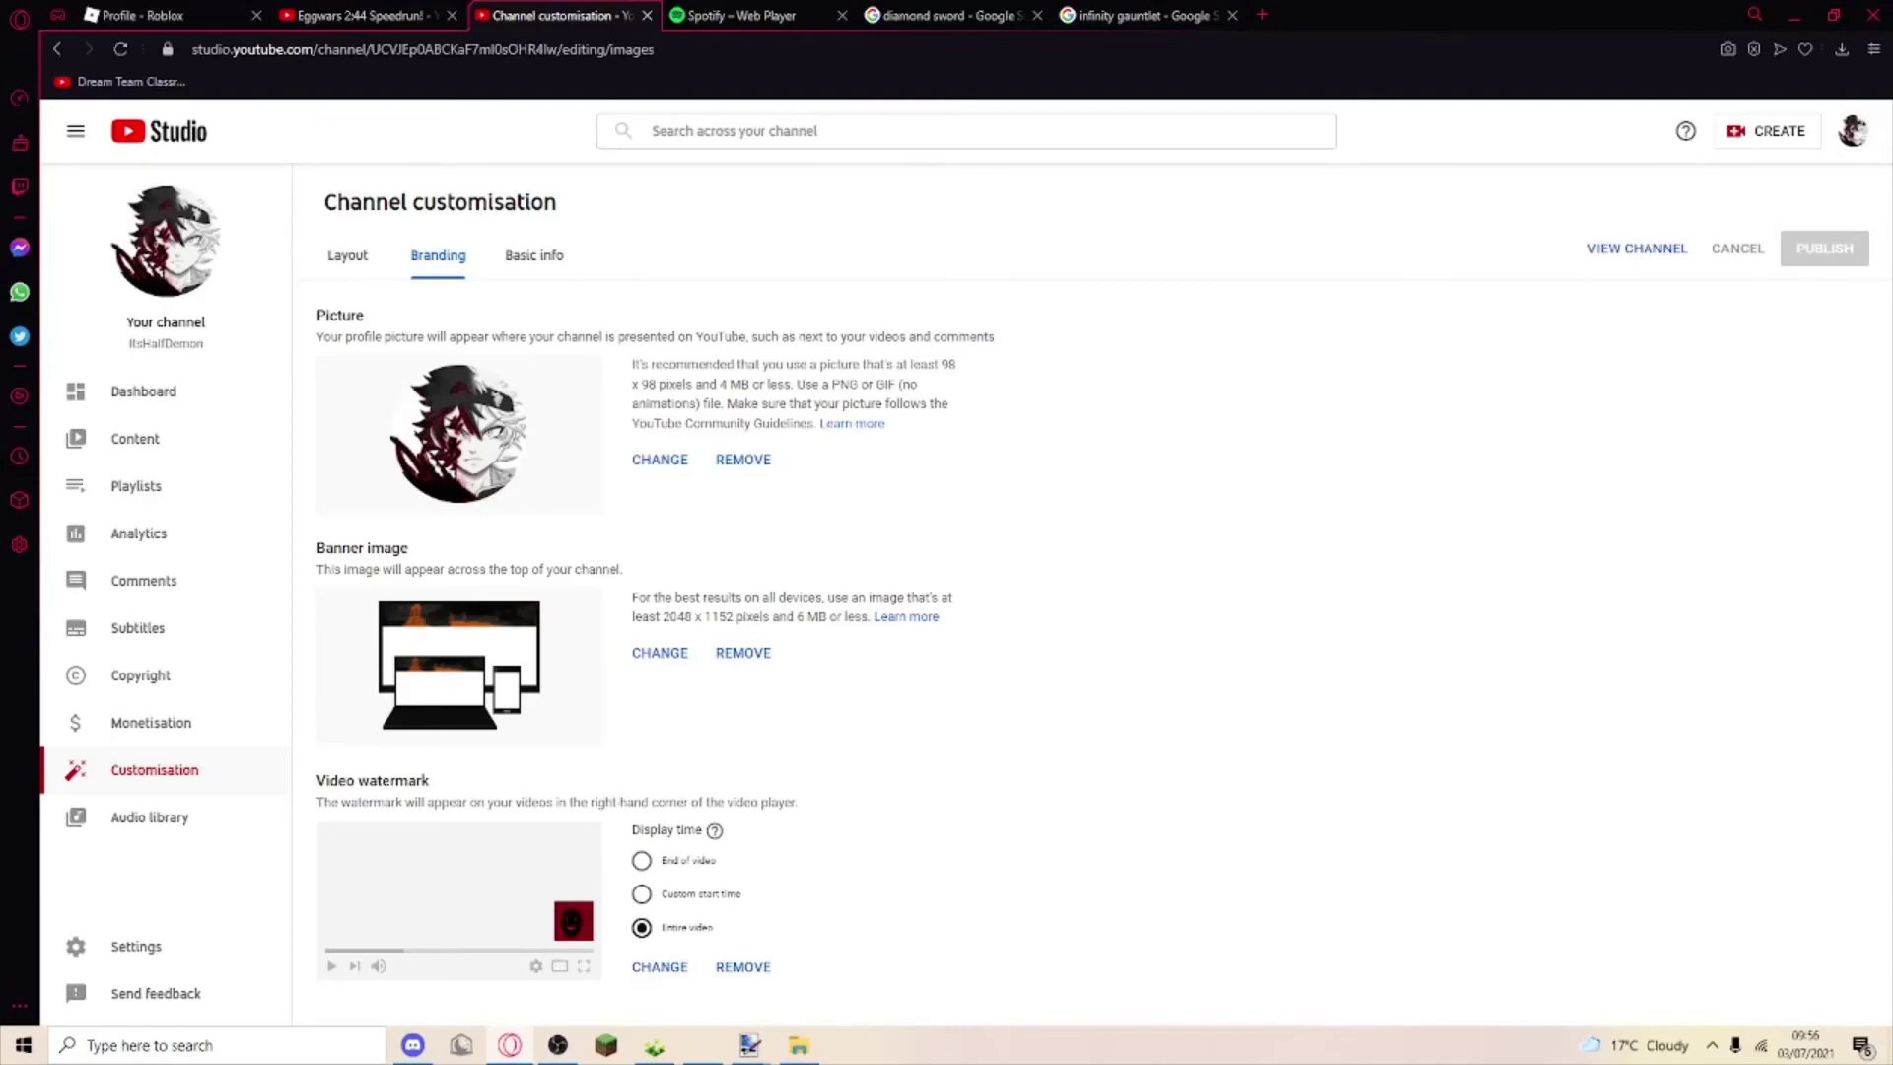
{"action": "left_click", "coordinate": [363, 15]}
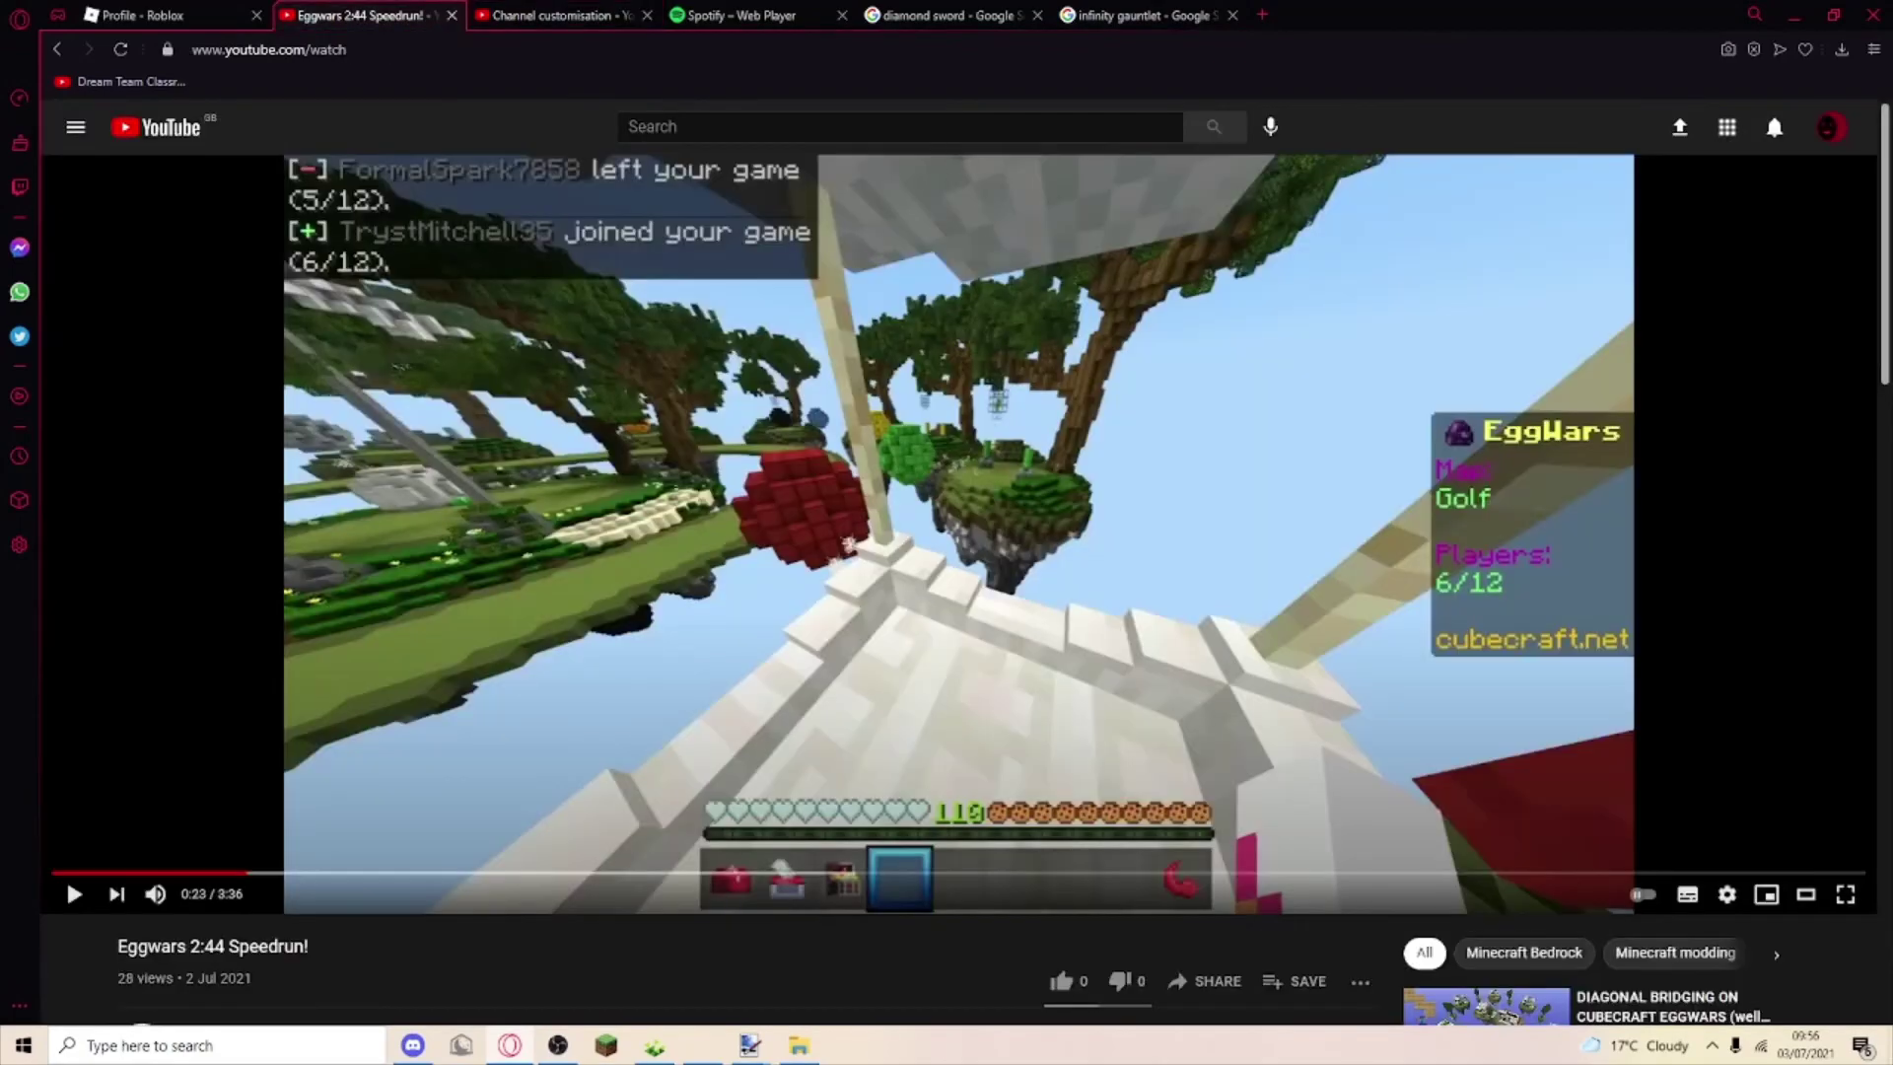
{"action": "key", "text": "alt+Tab"}
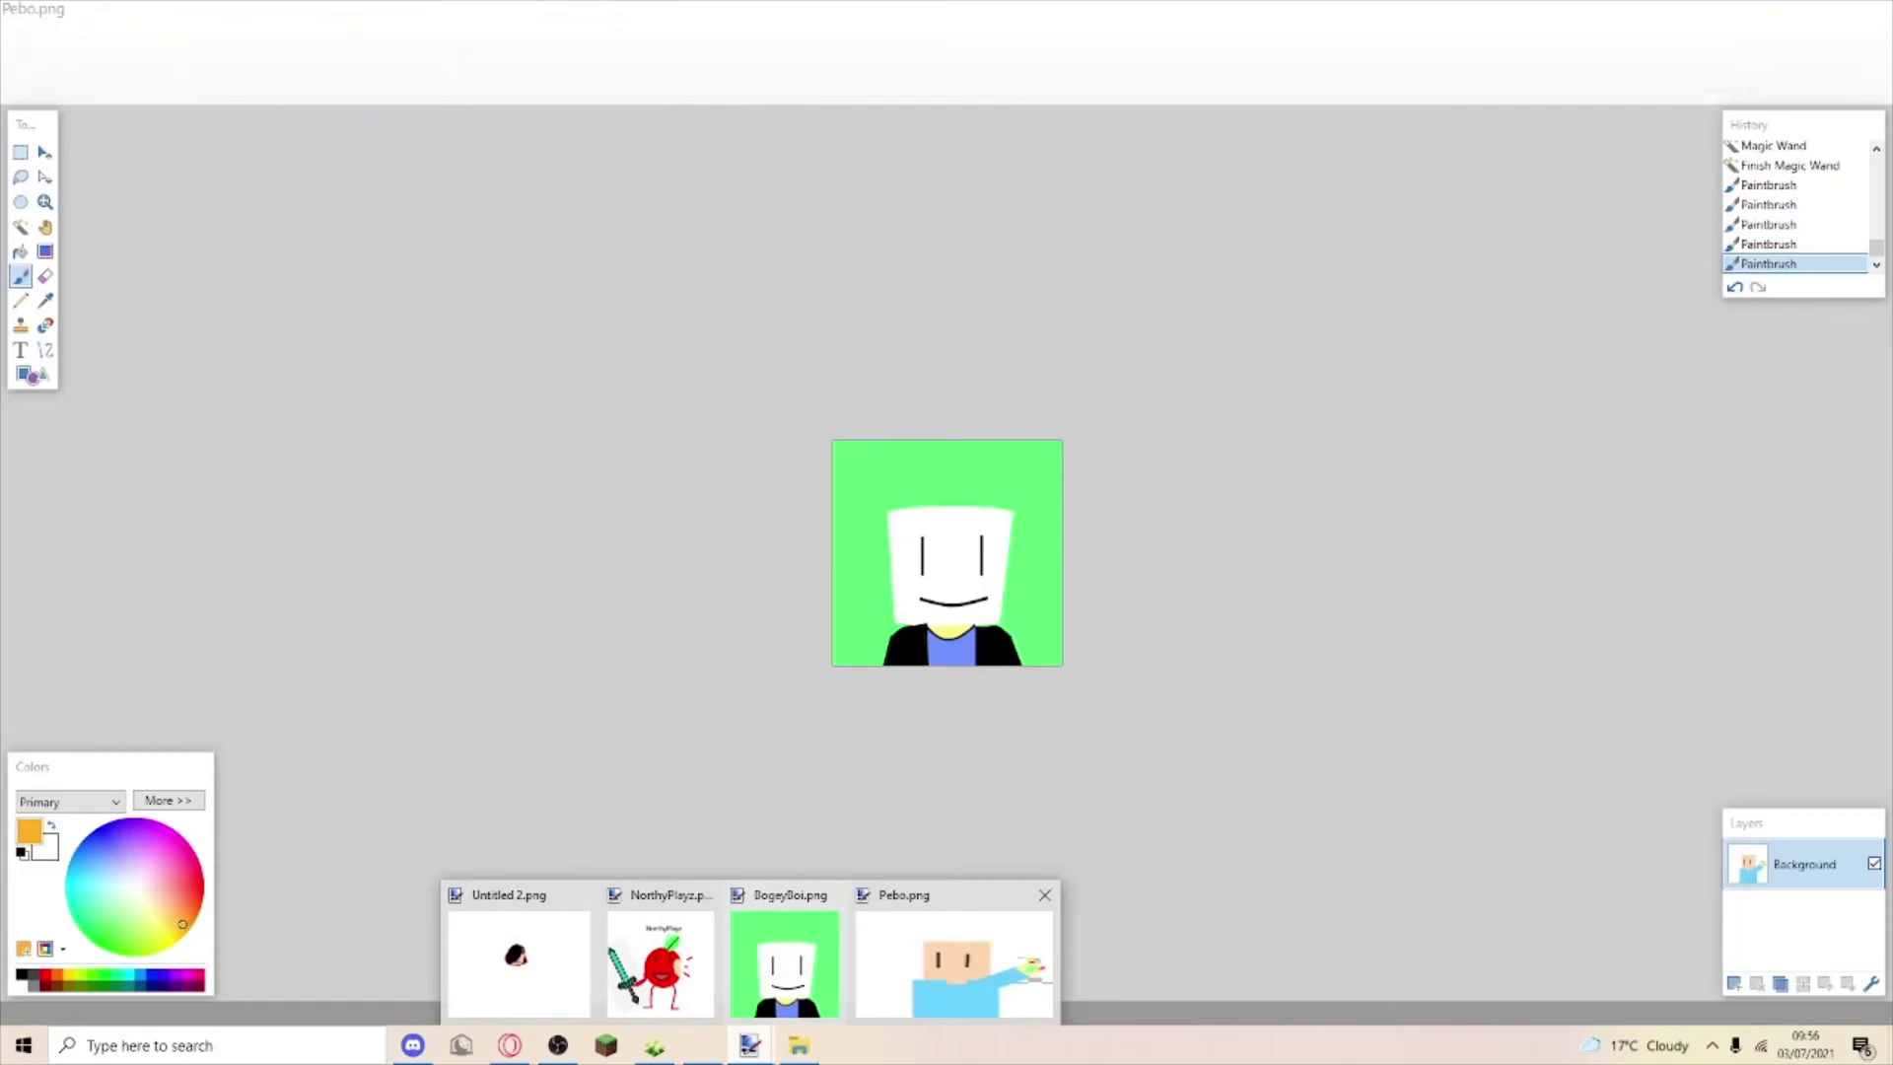
From the Pebo drawing, create a new 233×228 image with black as the colour.
{"action": "left_click", "coordinate": [955, 963]}
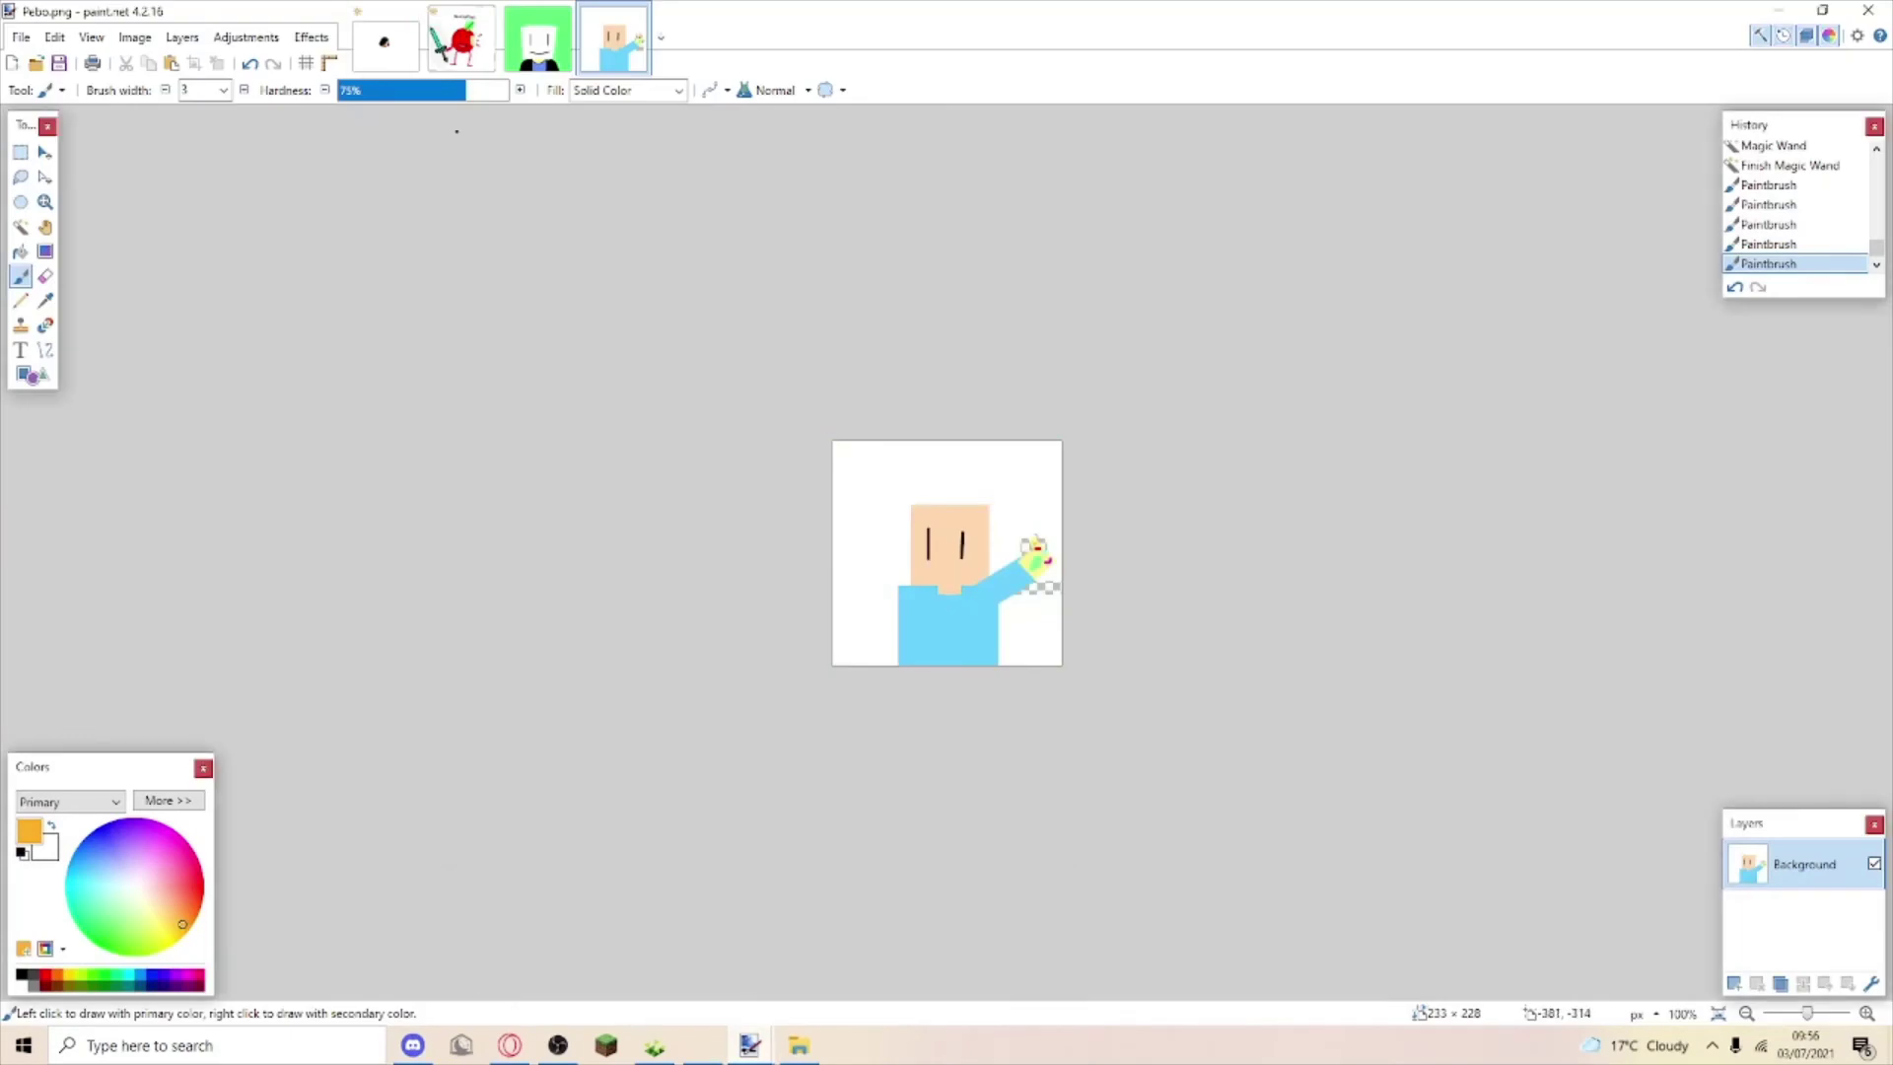
{"action": "left_click", "coordinate": [12, 62]}
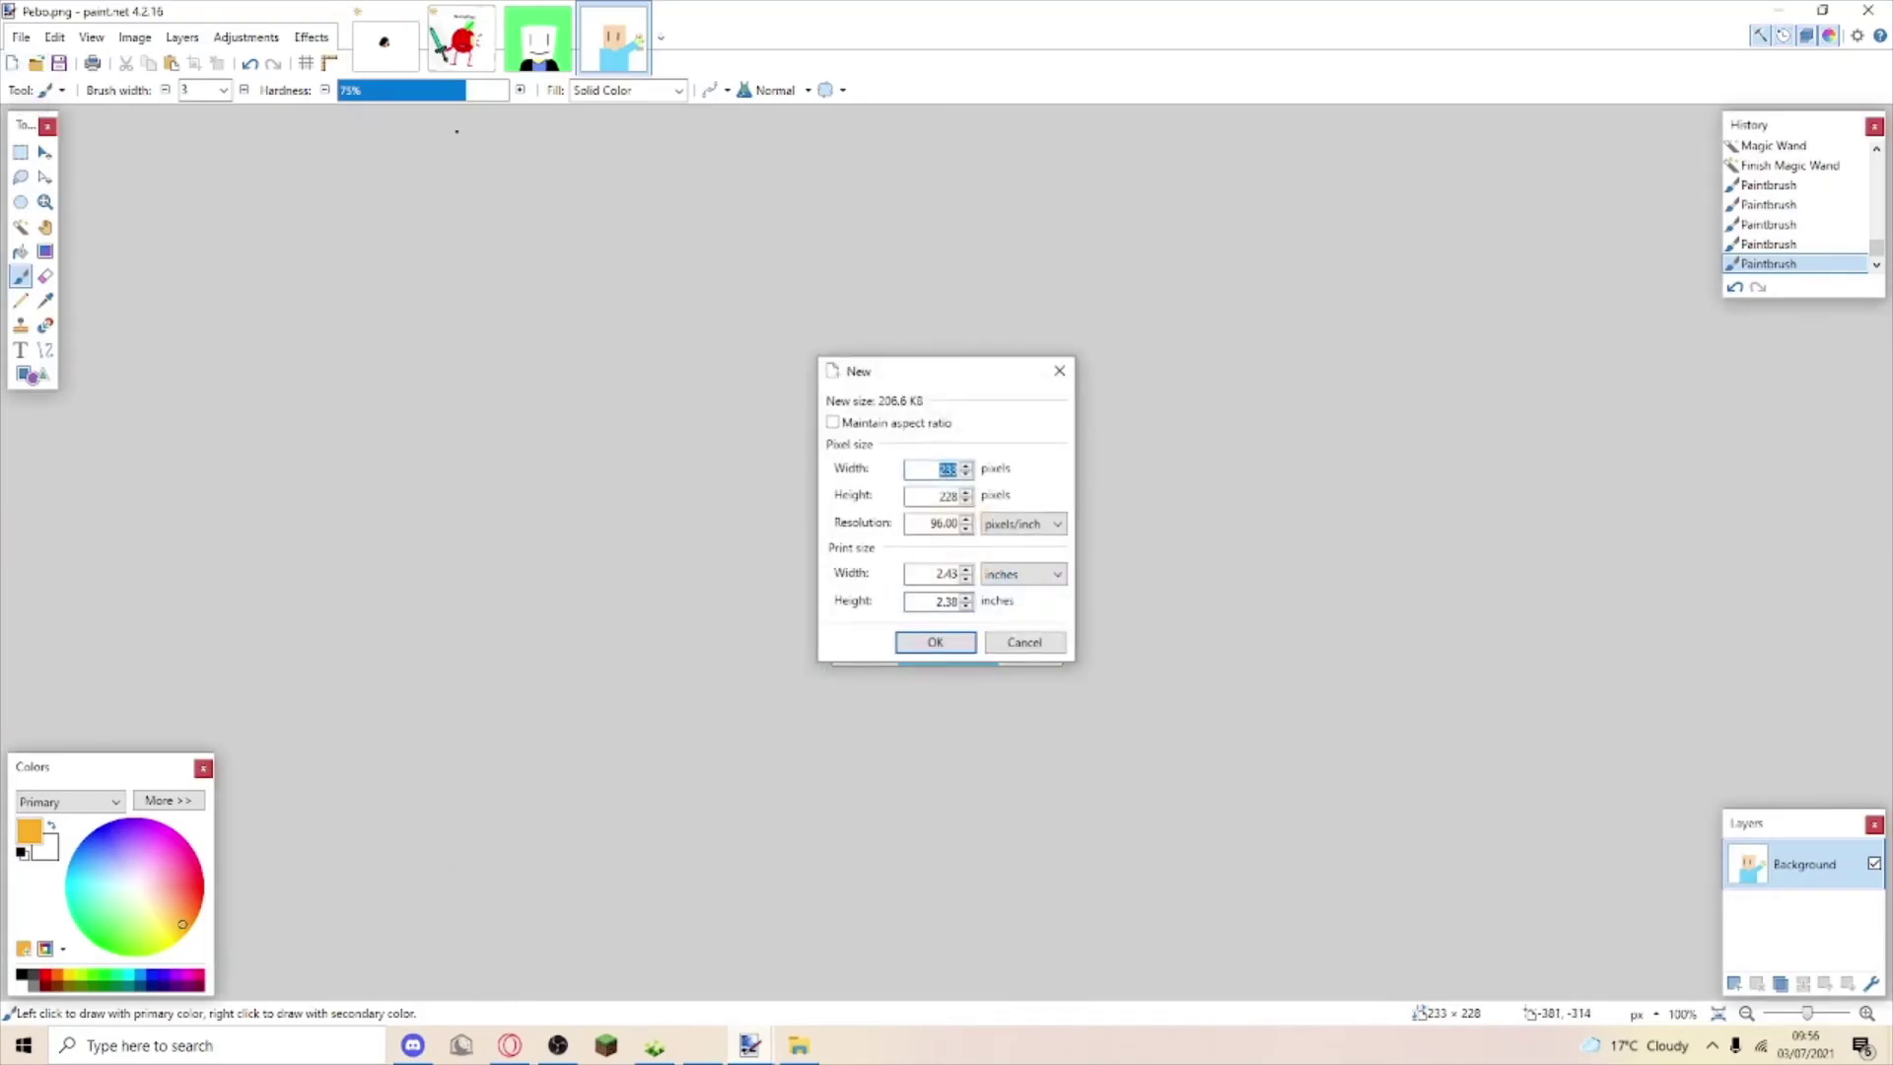
{"action": "key", "text": "Return"}
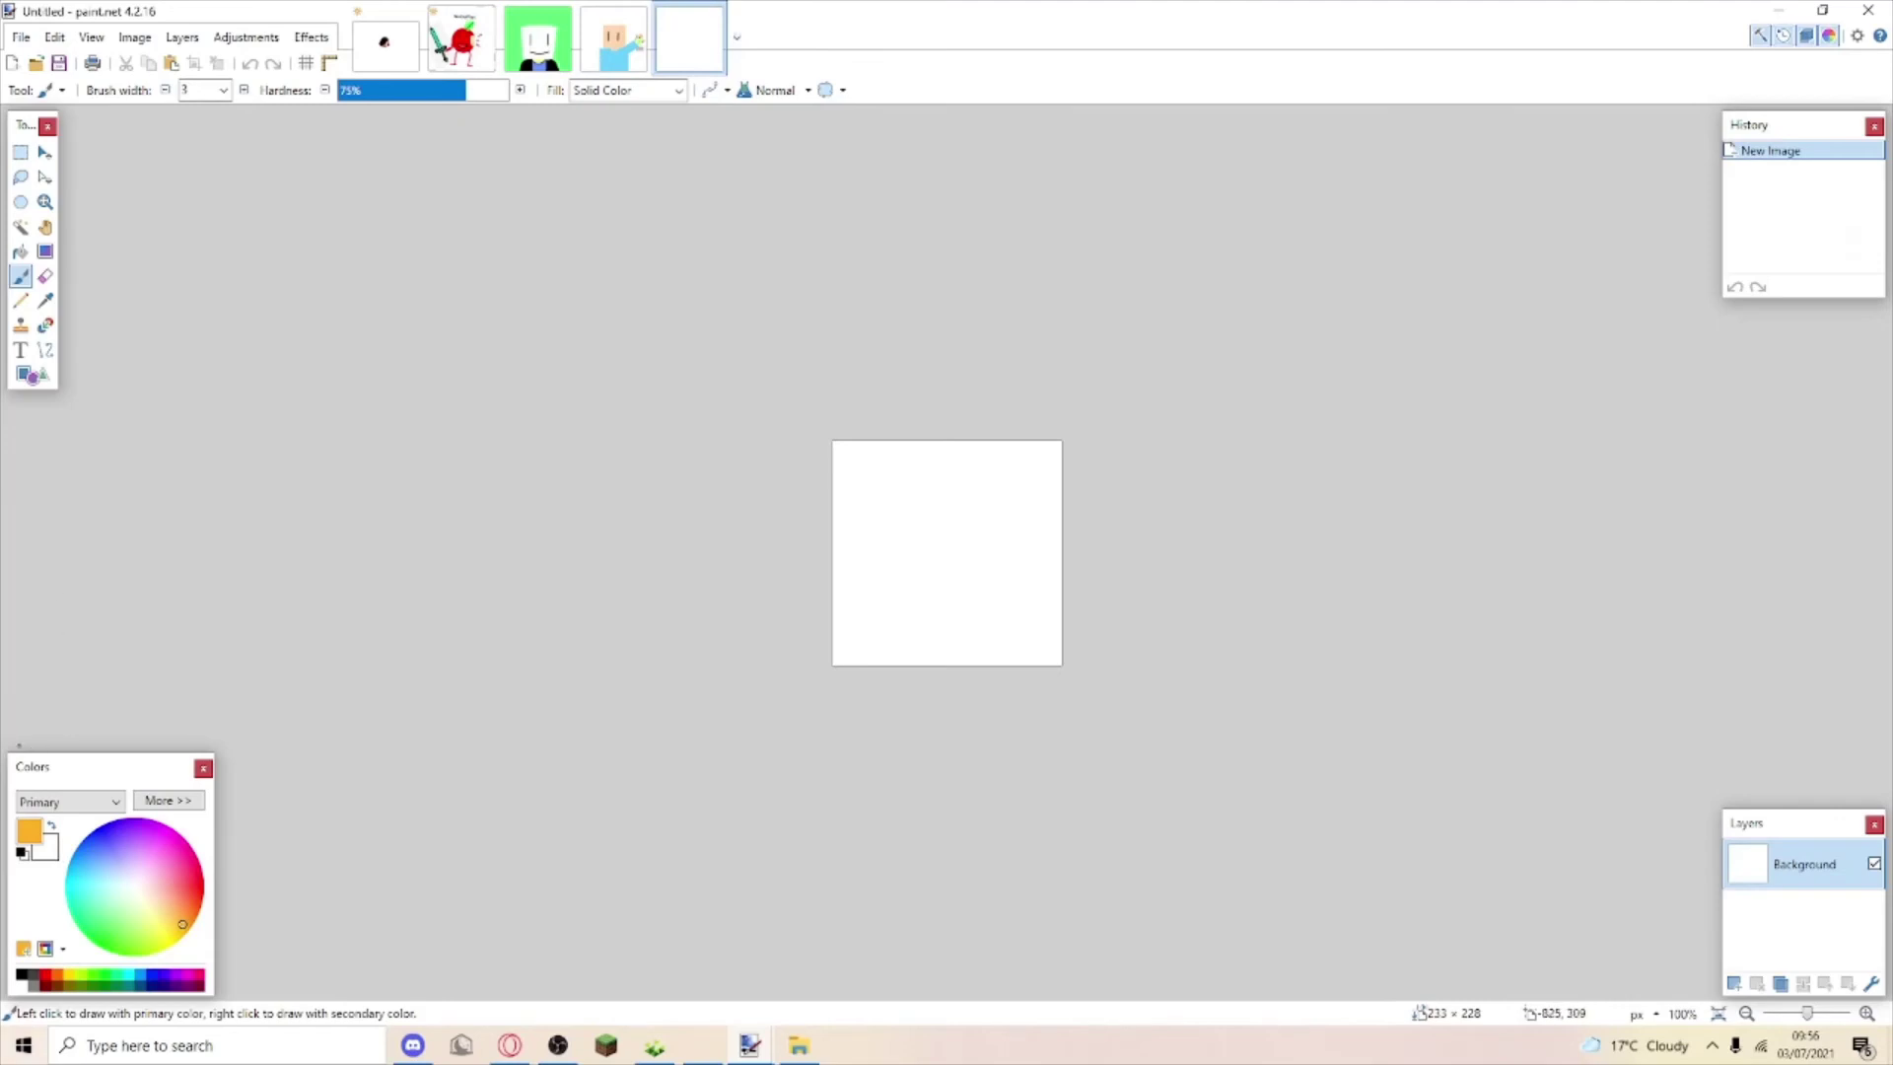
{"action": "left_click", "coordinate": [21, 978]}
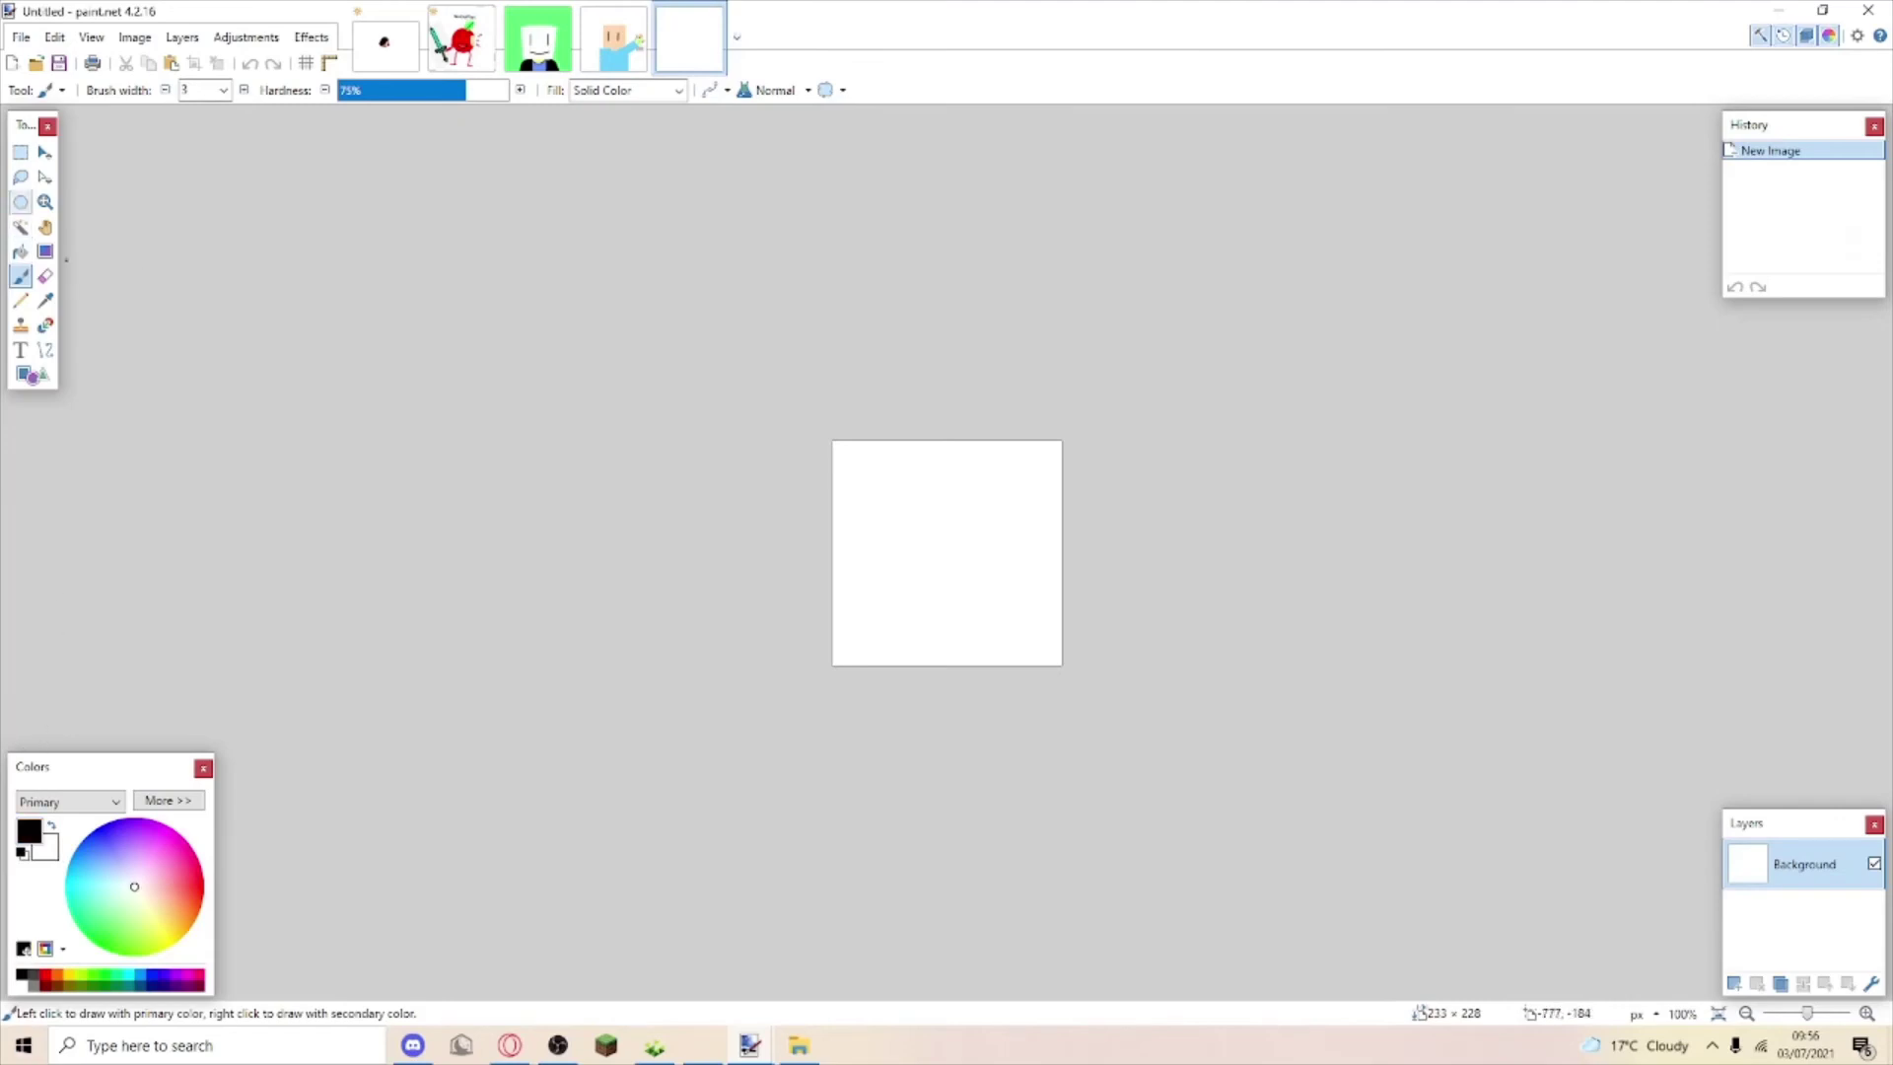
Fill a rectangle in the canvas centre with black, then choose red for text.
{"action": "left_click", "coordinate": [21, 152]}
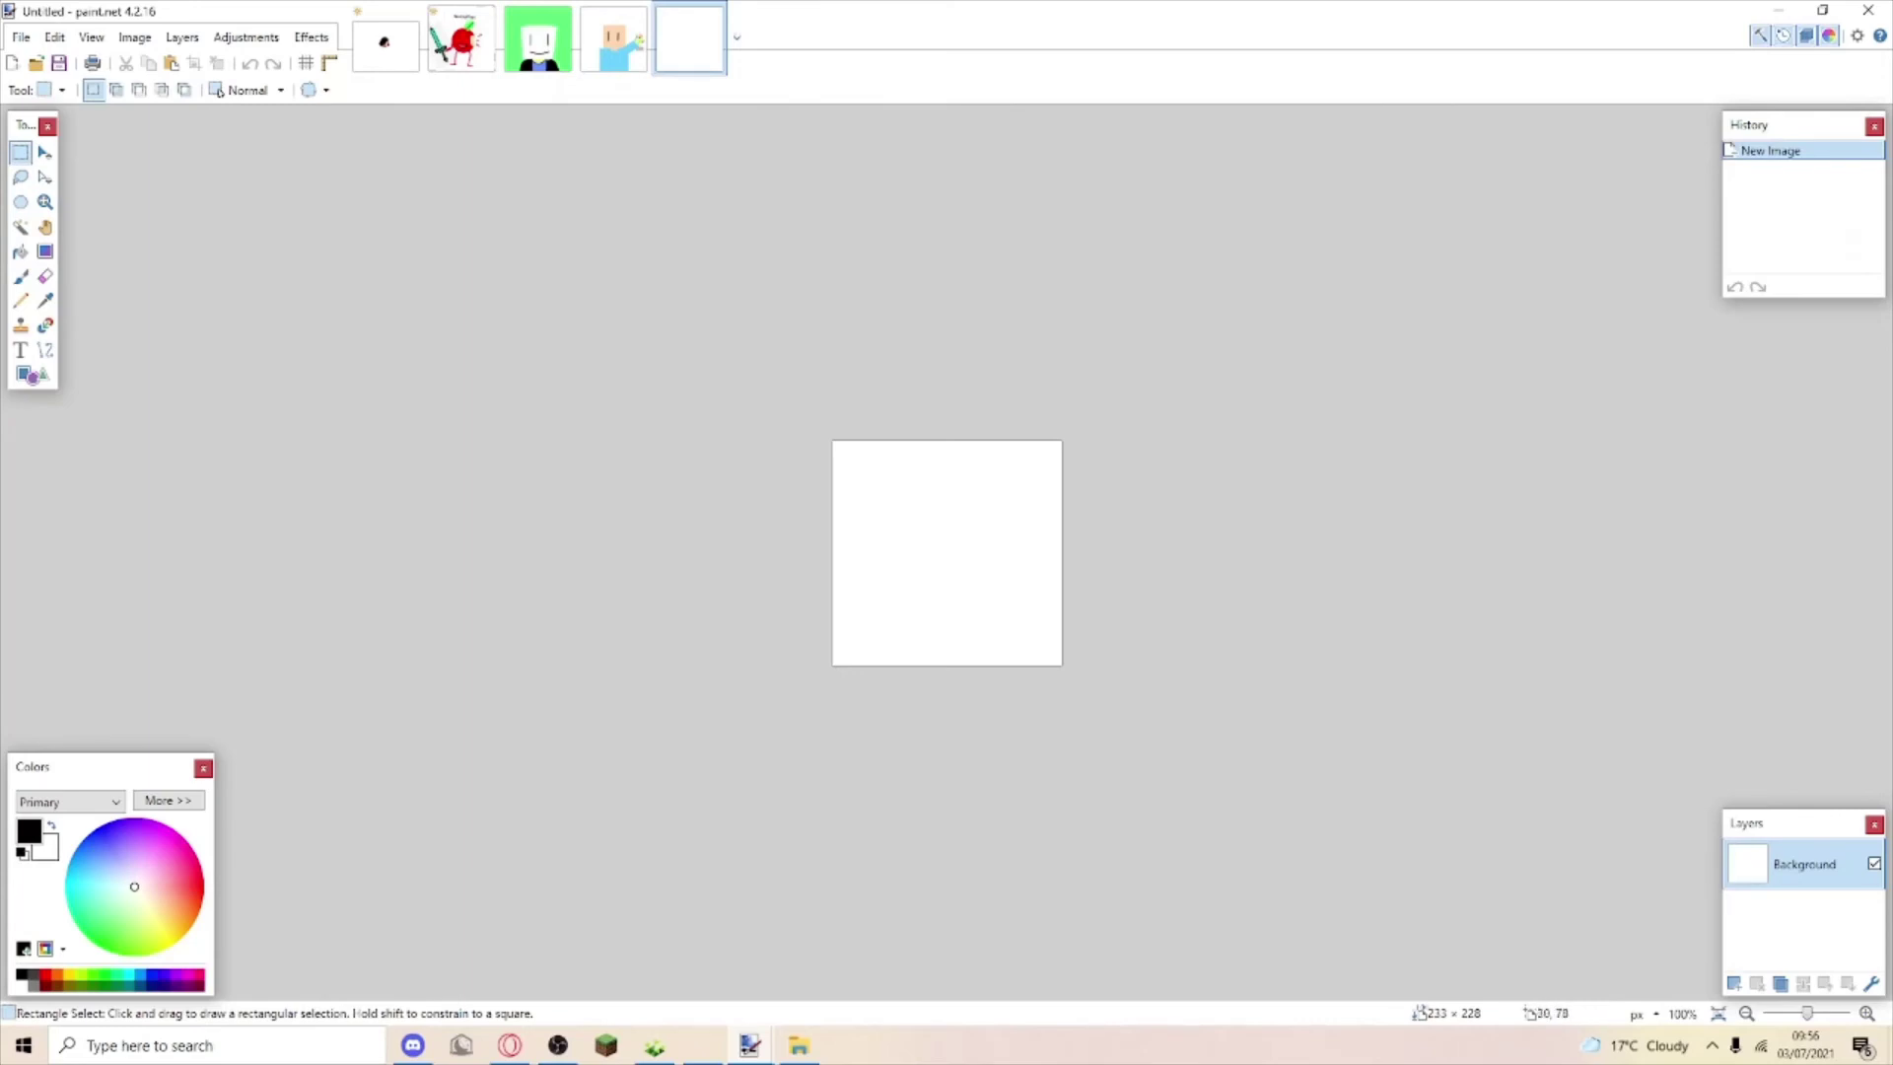
{"action": "left_click_drag", "start_coordinate": [895, 516], "coordinate": [1012, 581]}
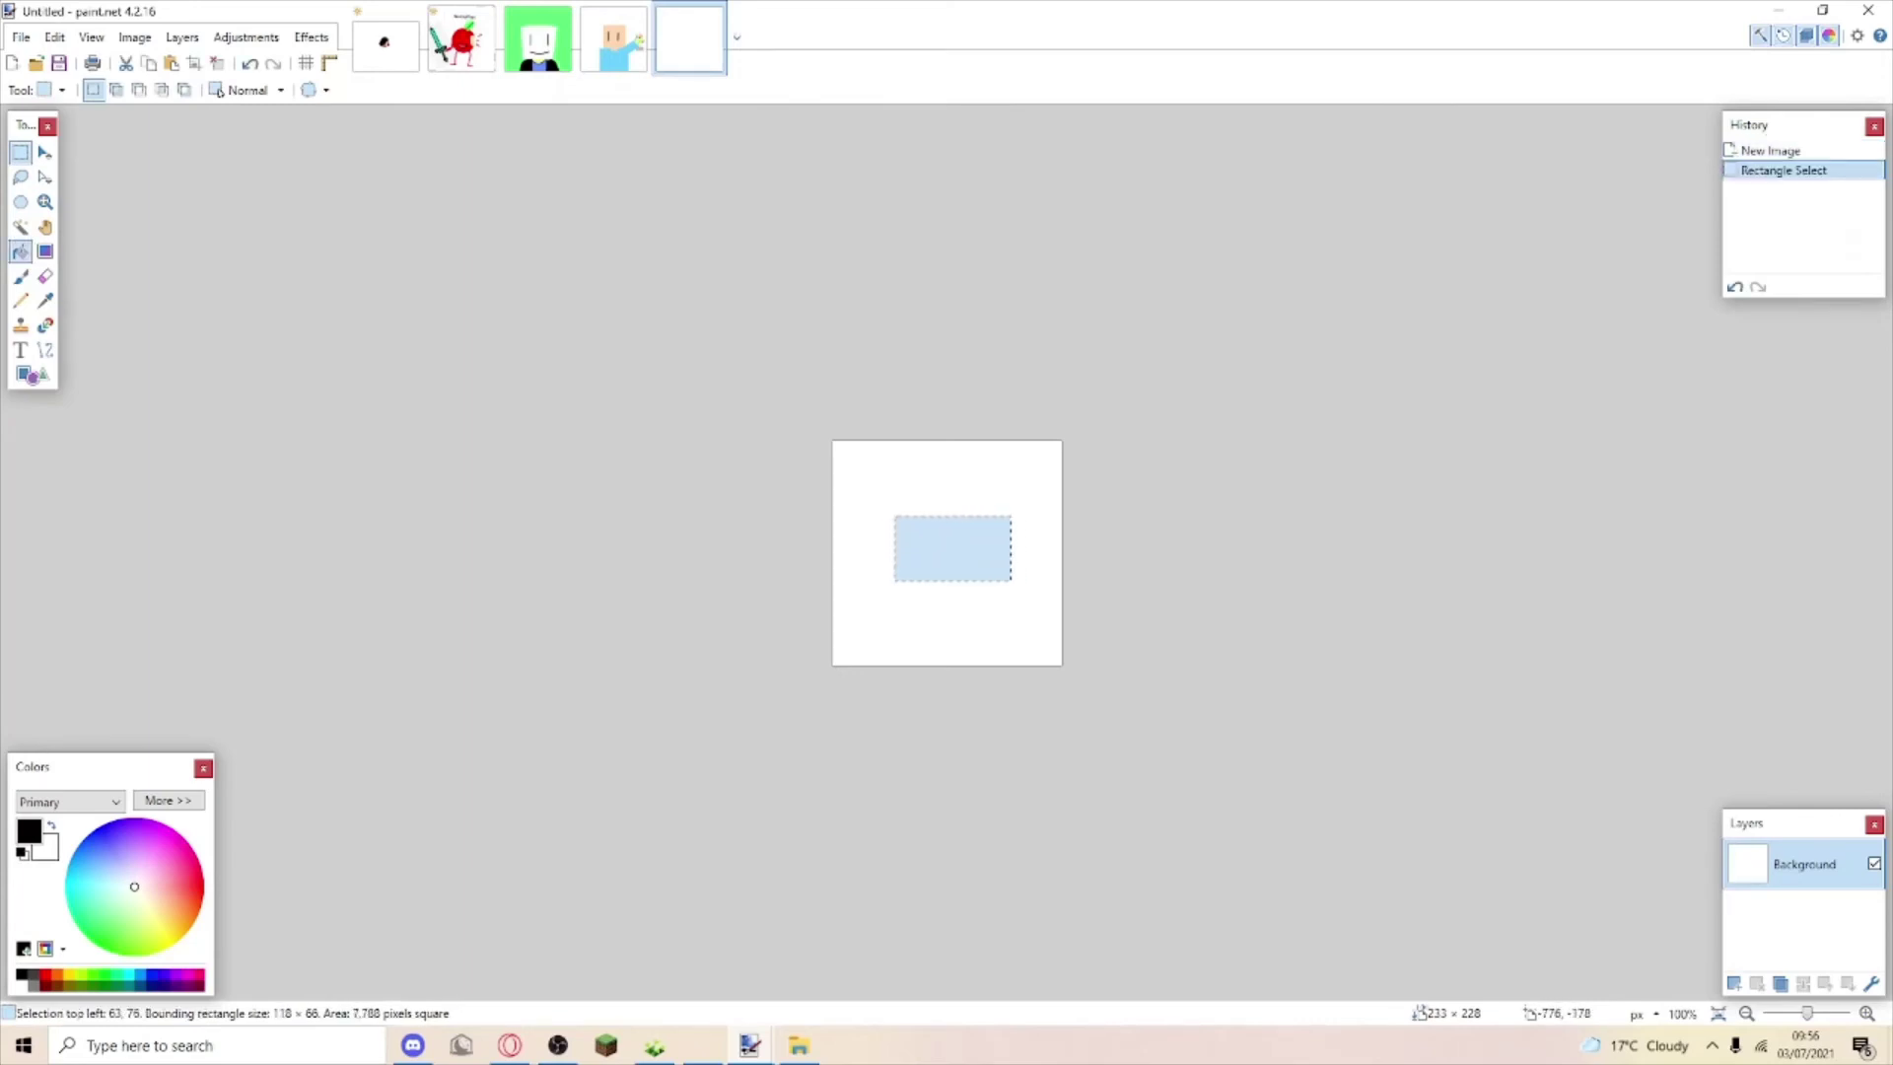
{"action": "left_click", "coordinate": [21, 252]}
{"action": "left_click", "coordinate": [950, 554]}
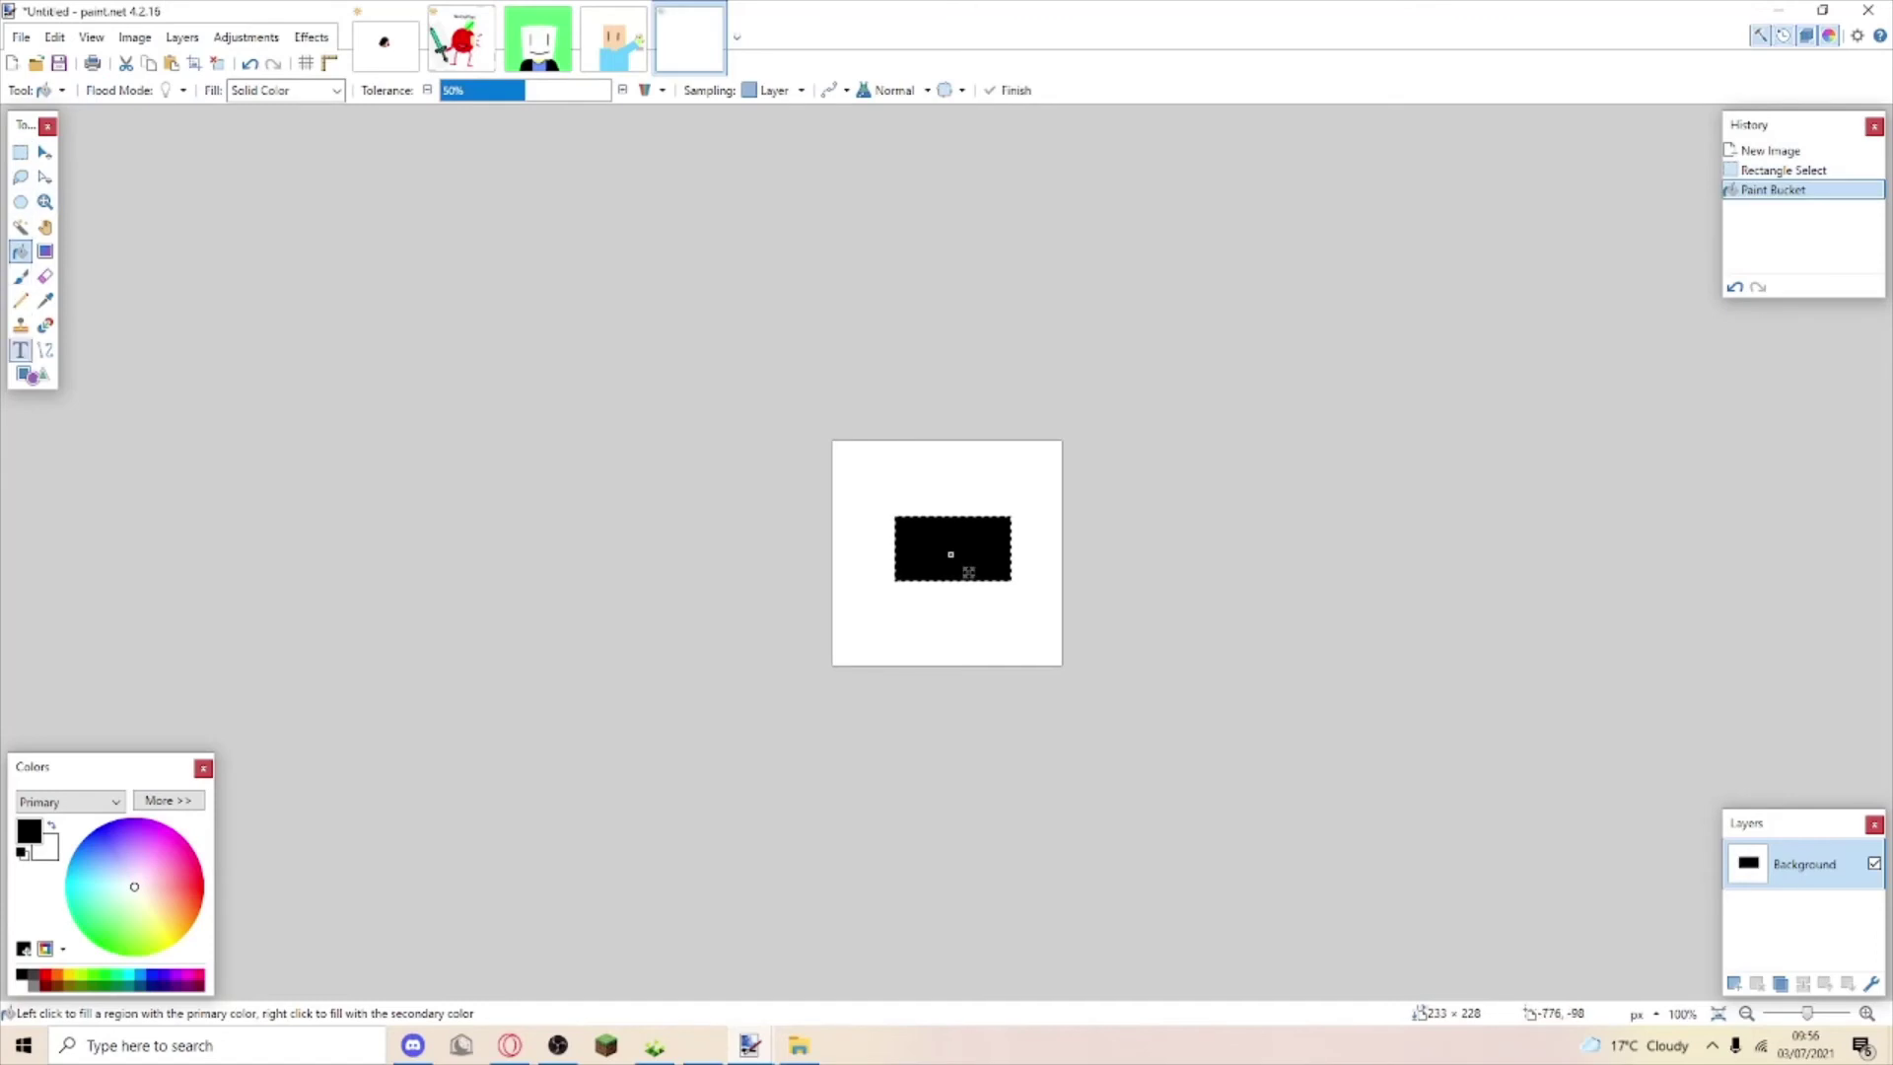
{"action": "left_click", "coordinate": [22, 349]}
{"action": "left_click", "coordinate": [190, 890]}
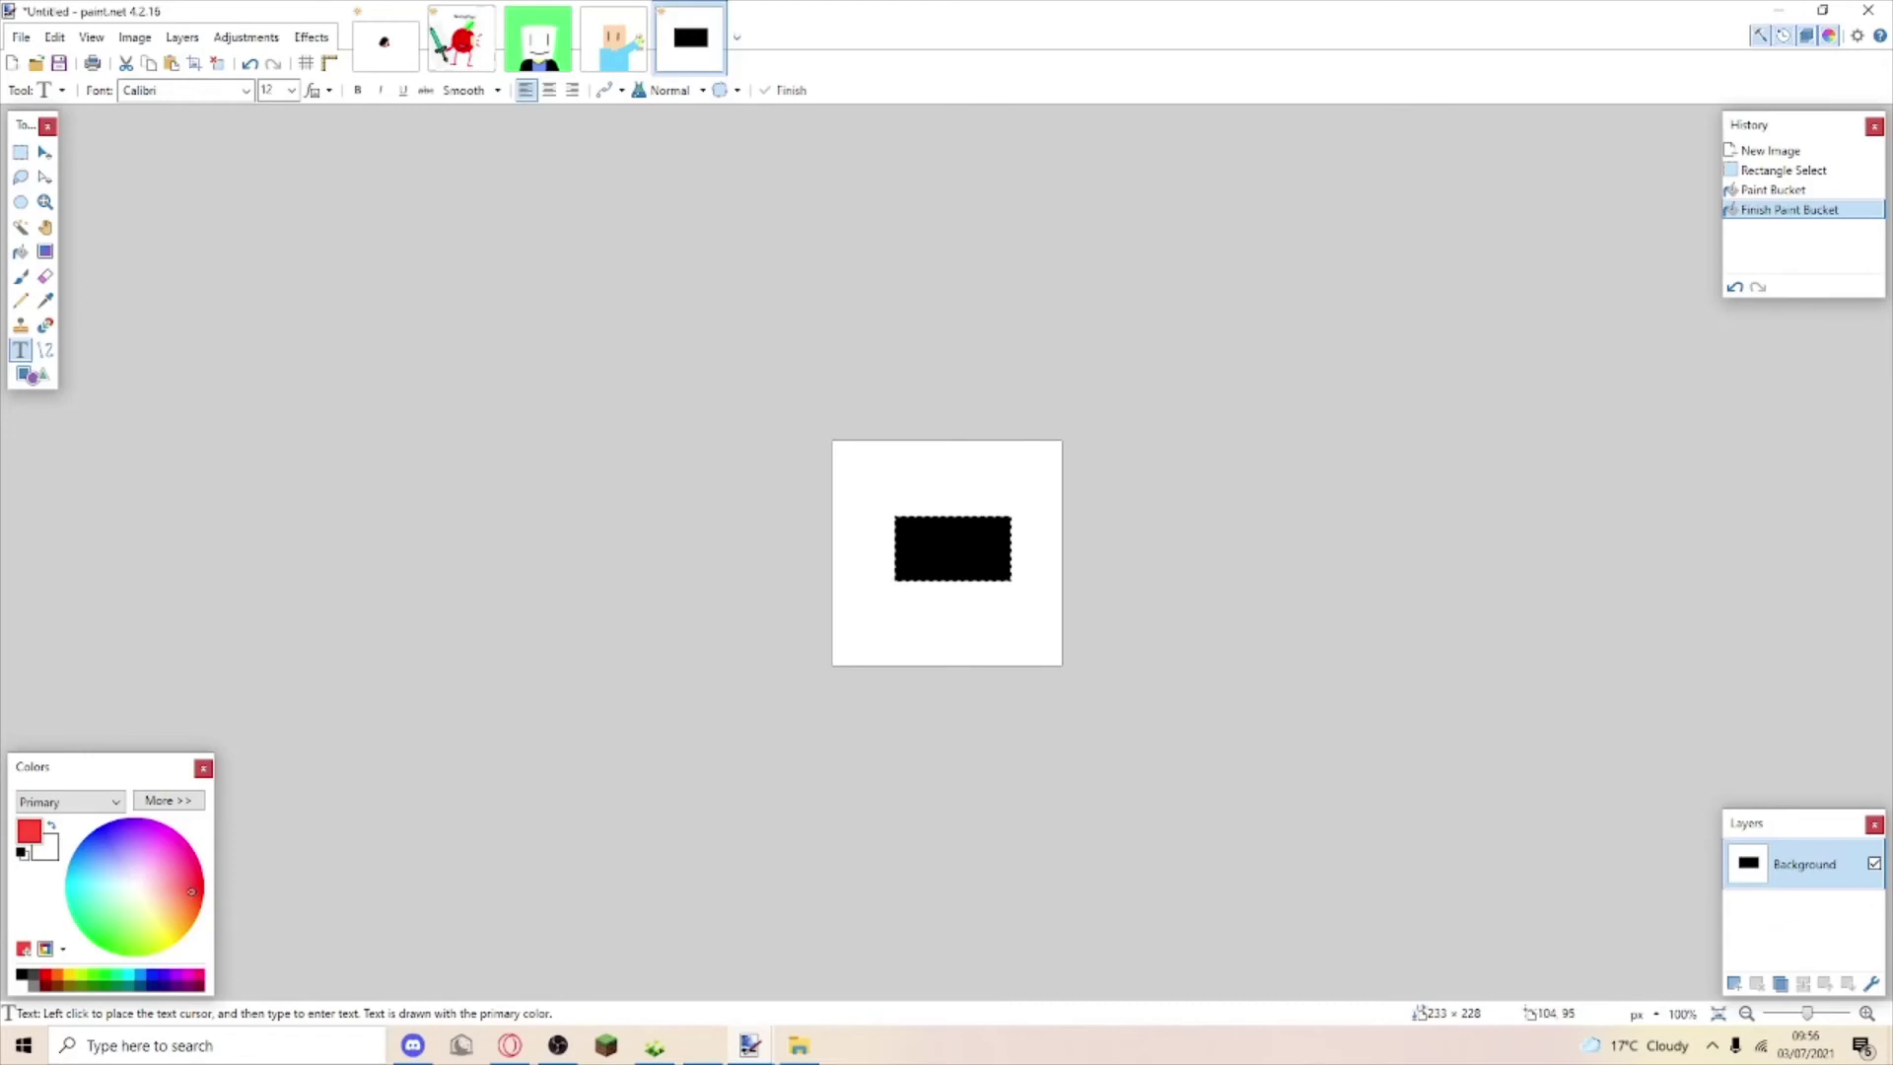
Type 'Stupid' in red inside the black box, with 'Studios' in white beneath it.
{"action": "left_click", "coordinate": [935, 536]}
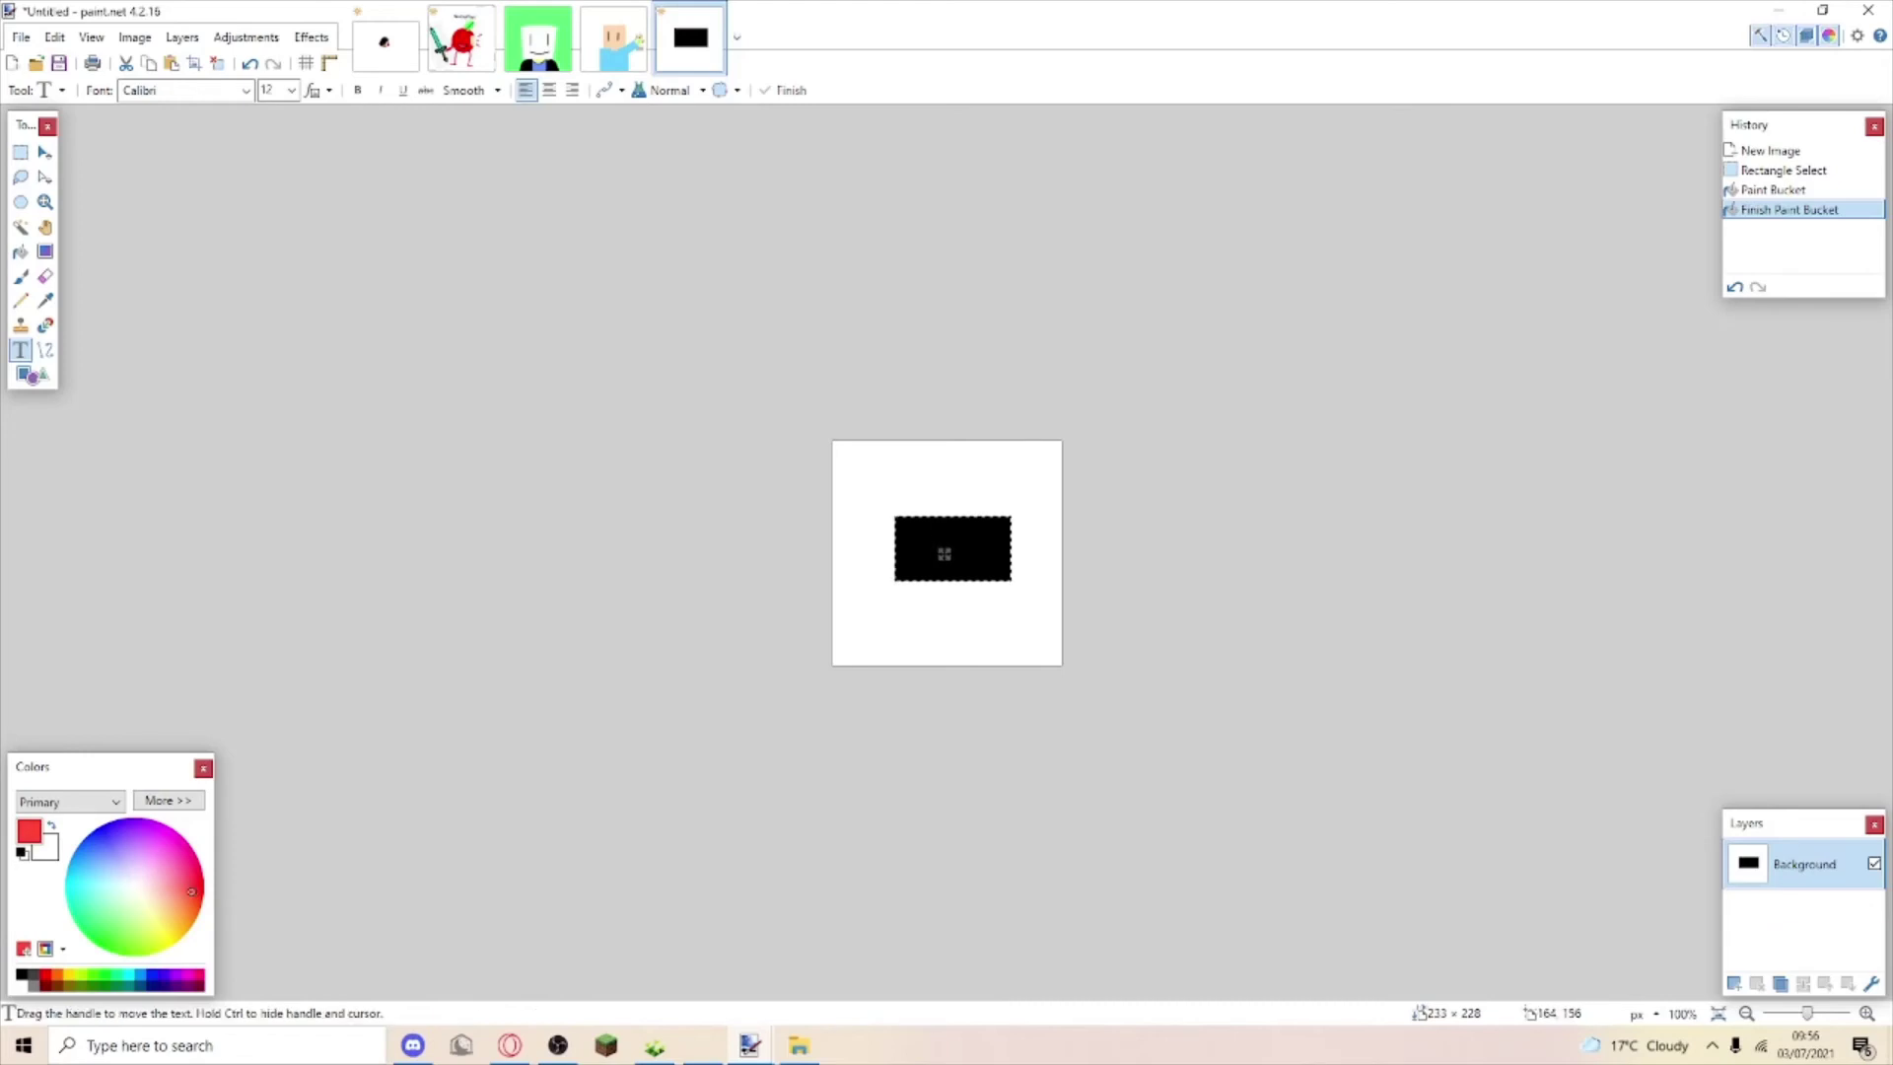
{"action": "type", "text": "St"}
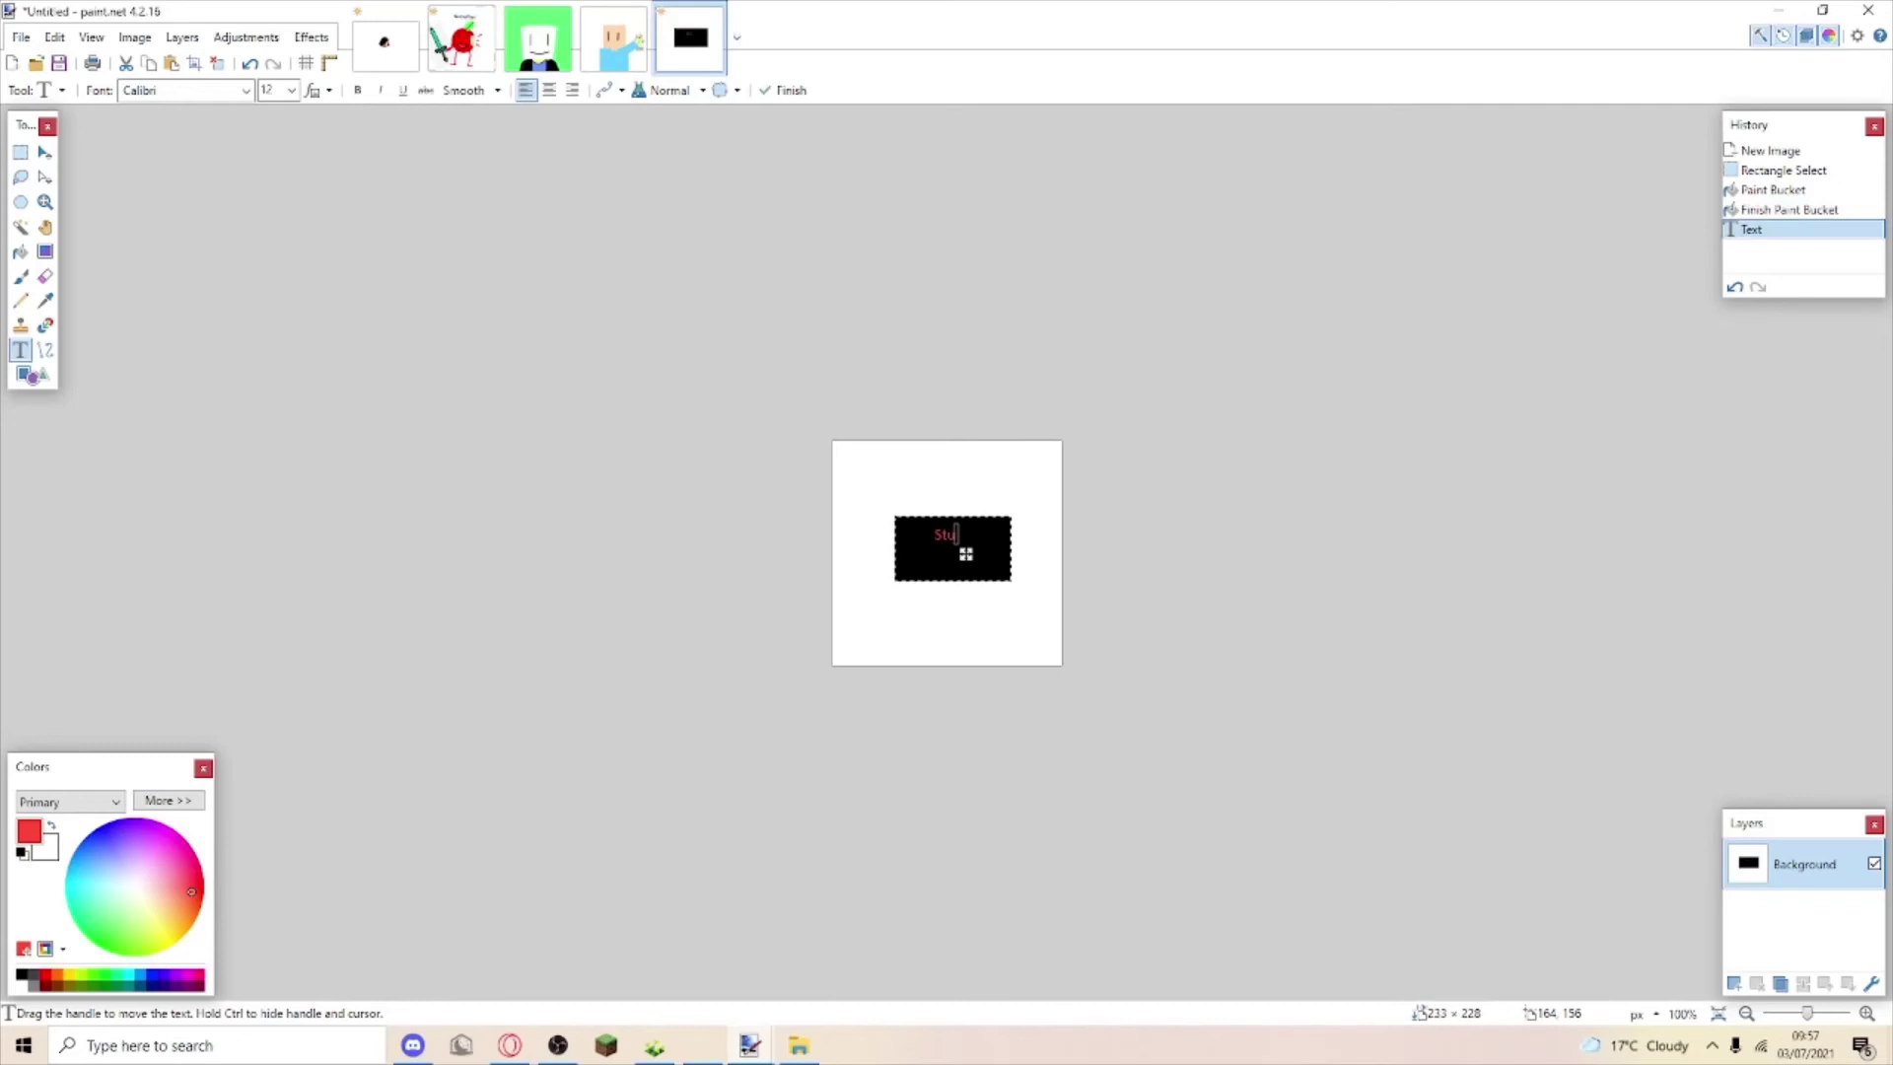
{"action": "type", "text": "u"}
{"action": "key", "text": "BackSpace"}
{"action": "type", "text": "pid"}
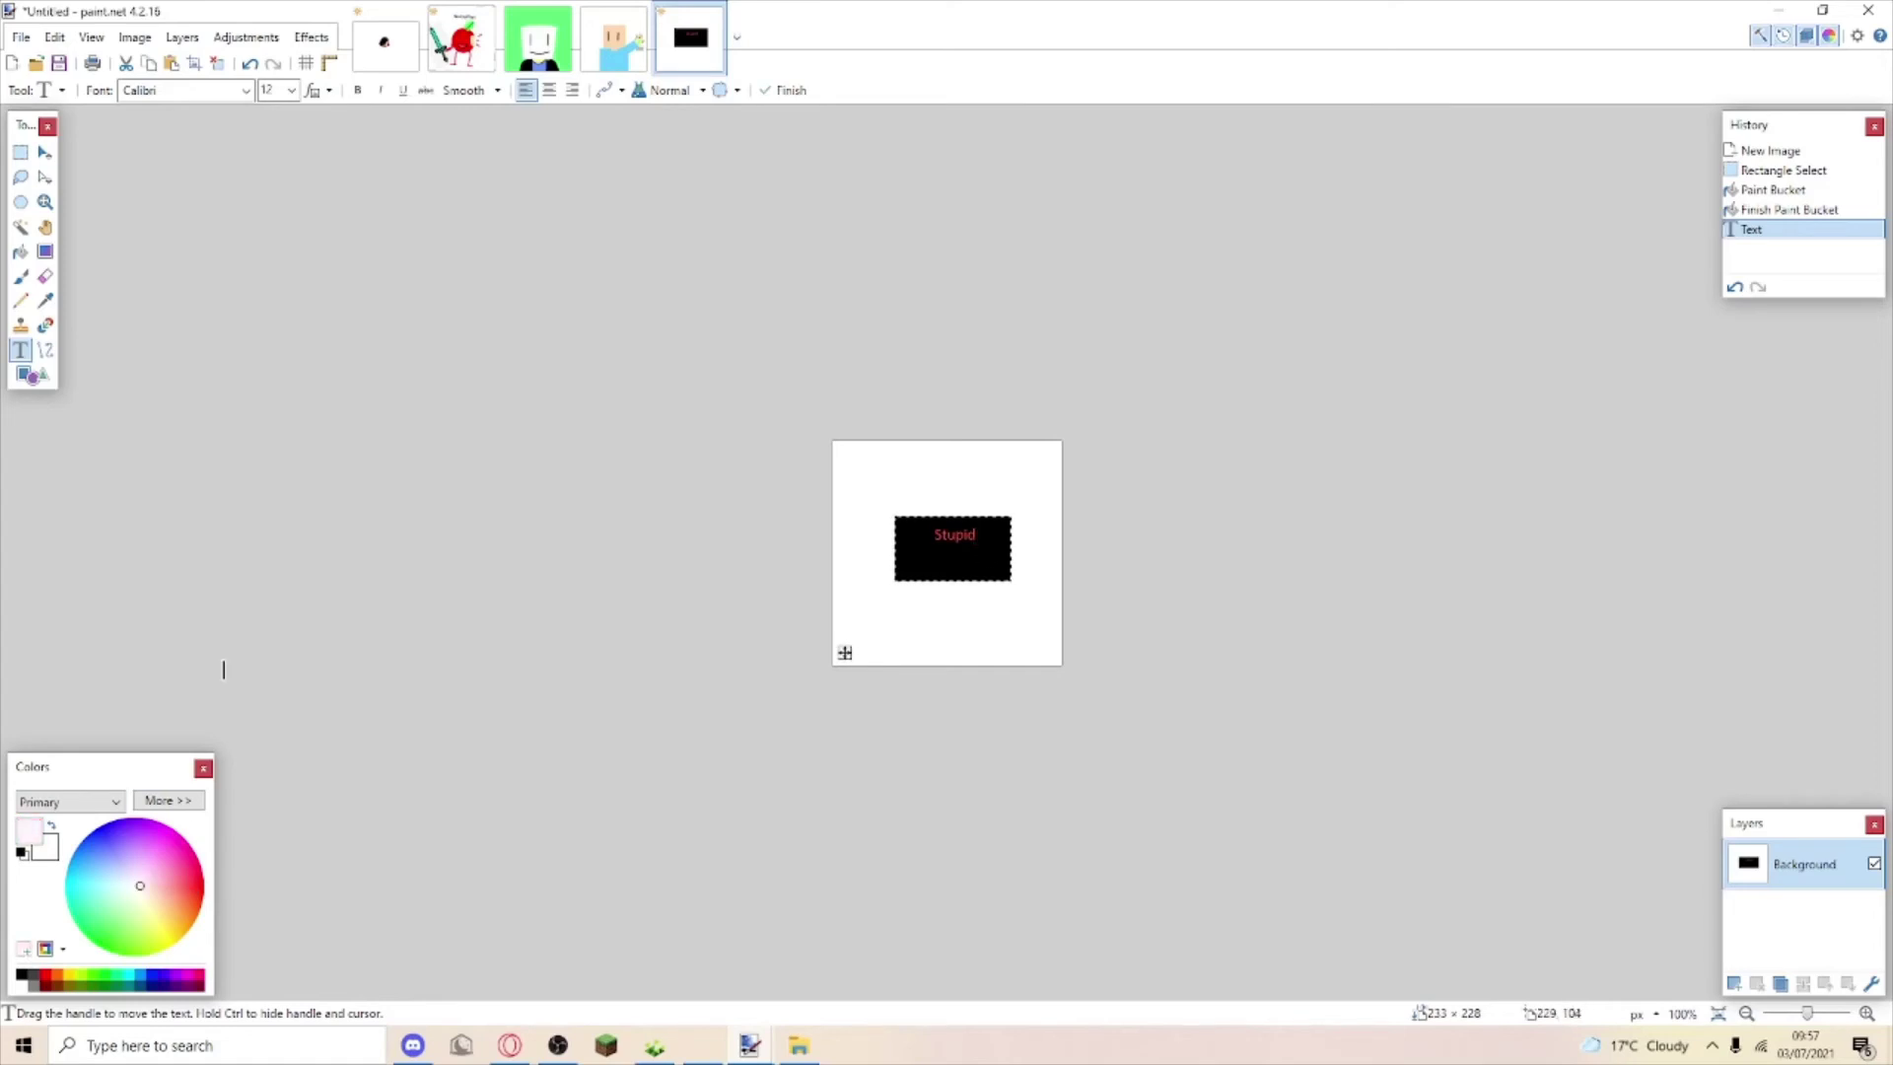
{"action": "left_click", "coordinate": [933, 559]}
{"action": "type", "text": "S"}
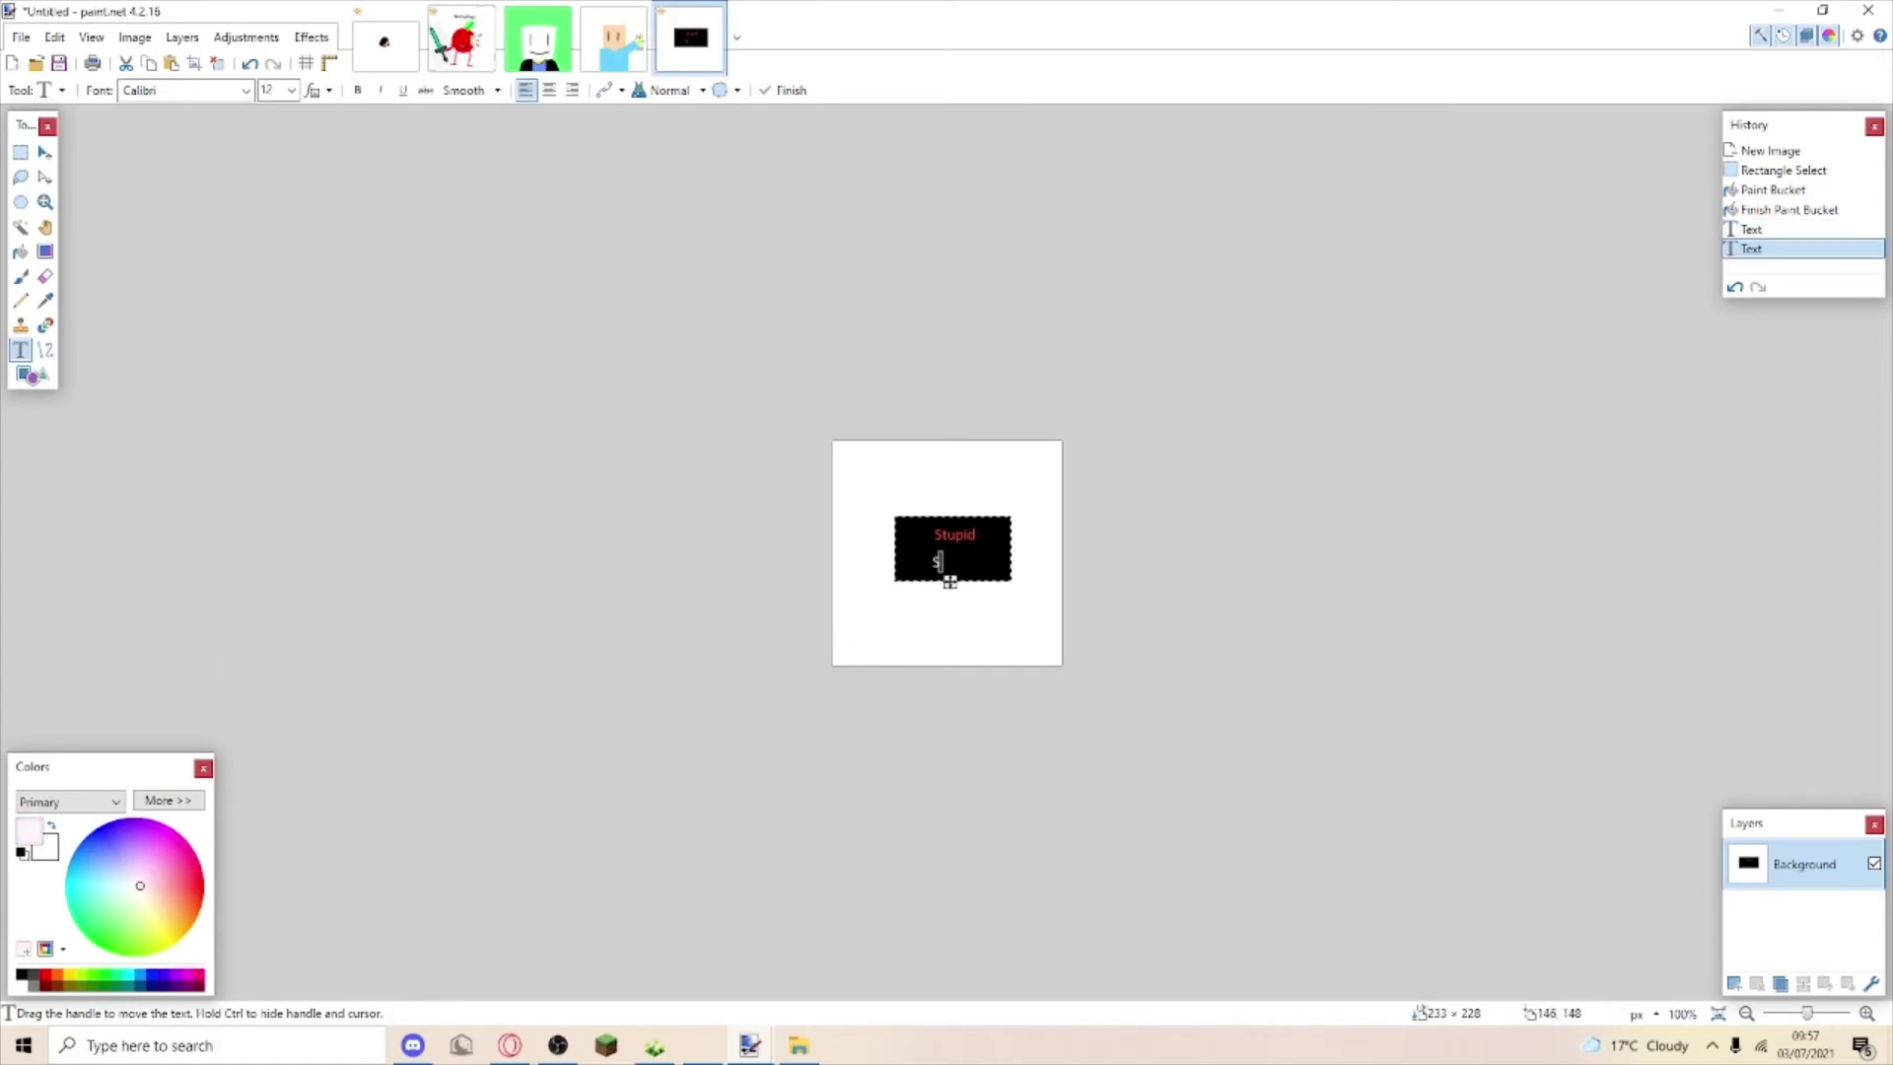
{"action": "type", "text": "tudios"}
{"action": "left_click", "coordinate": [20, 153]}
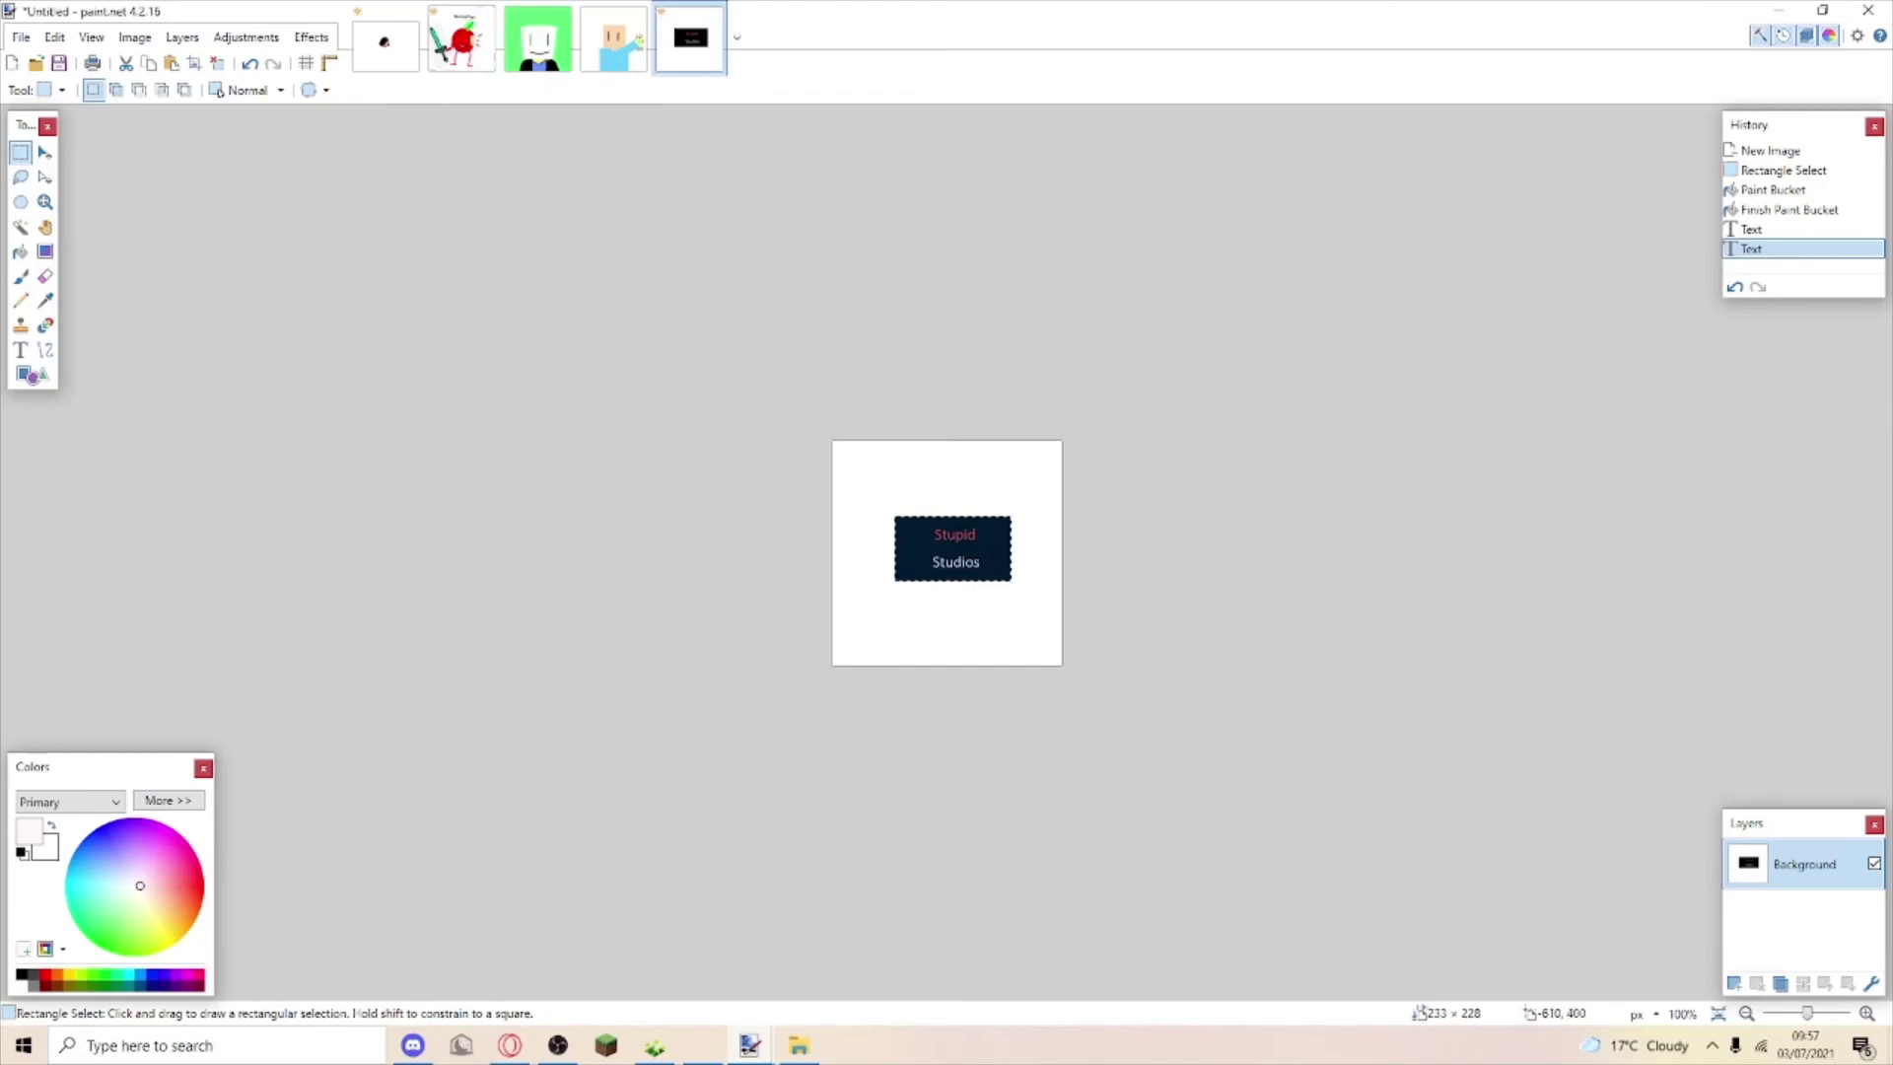
Fill a red rectangle below the black box and stretch it up to meet the head.
{"action": "left_click", "coordinate": [202, 882]}
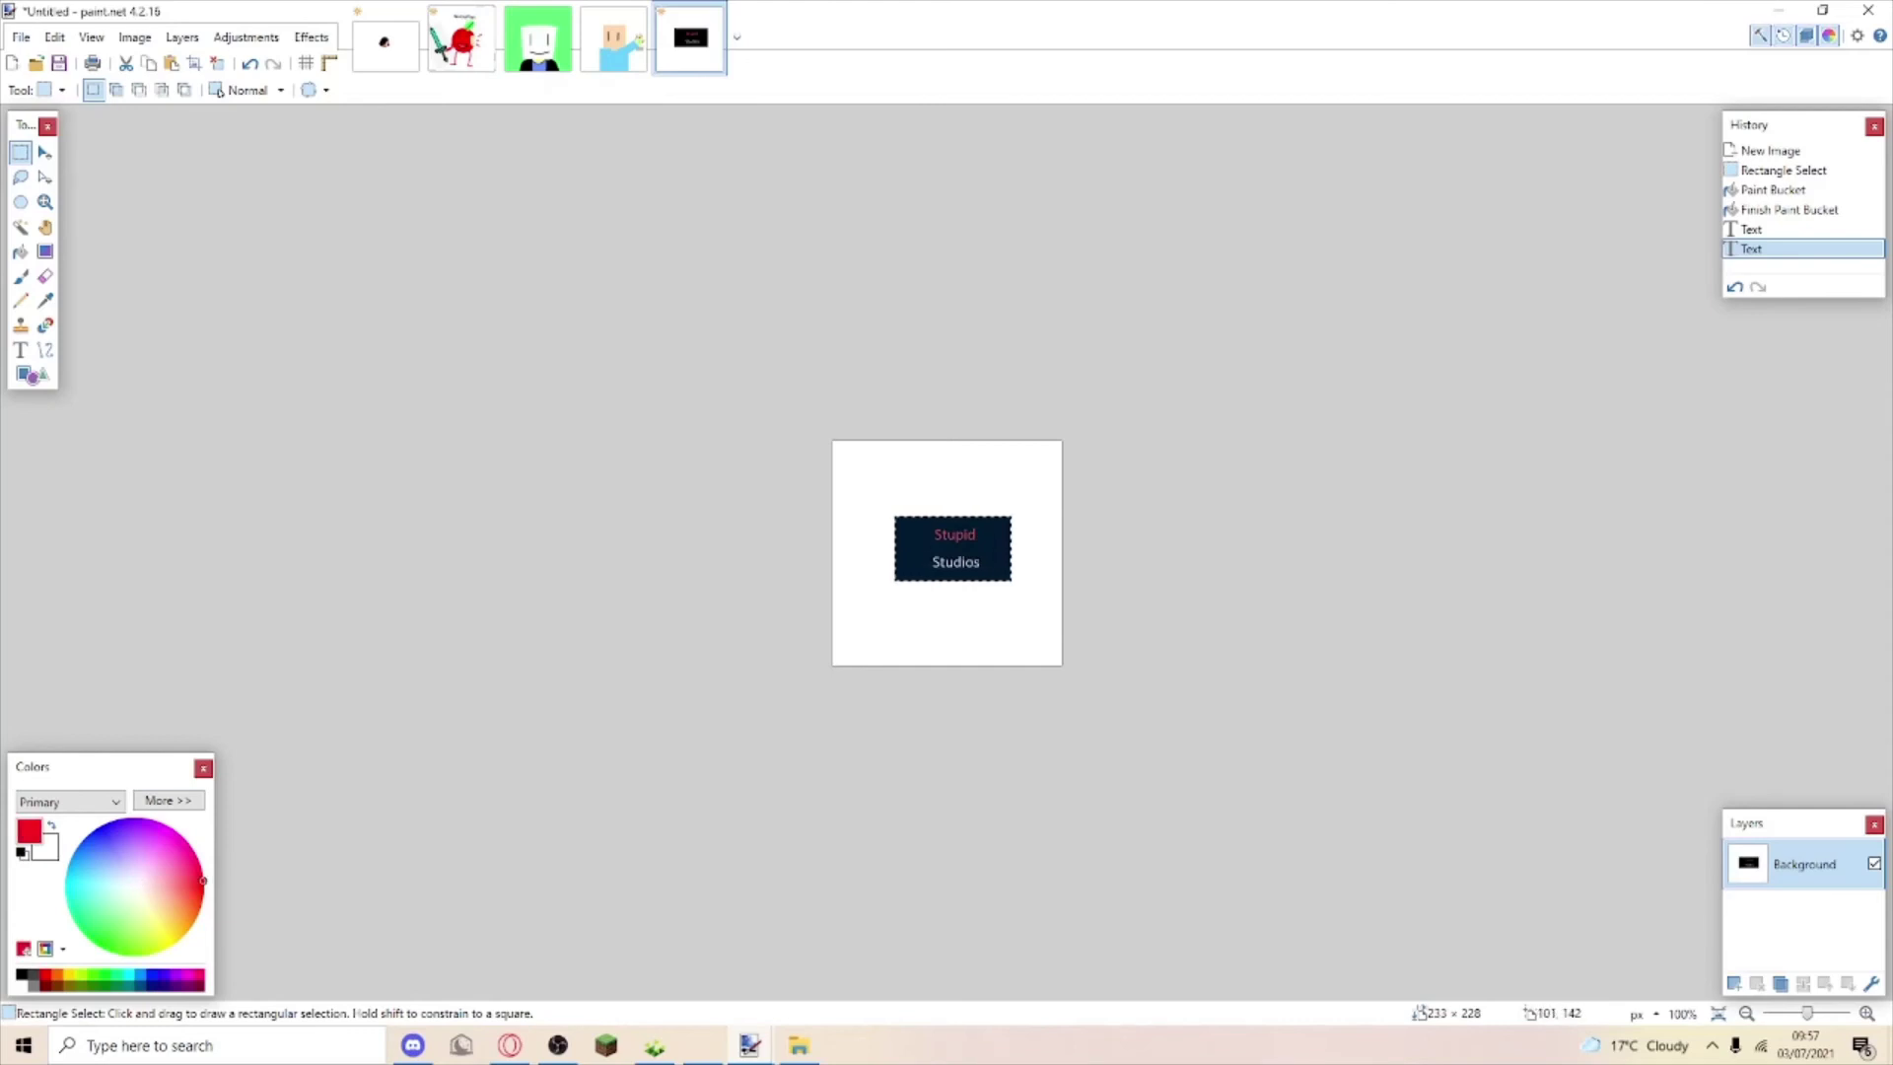
{"action": "mouse_move", "coordinate": [928, 584]}
{"action": "left_mouse_down"}
{"action": "mouse_move", "coordinate": [992, 676]}
{"action": "mouse_move", "coordinate": [984, 633]}
{"action": "left_mouse_up"}
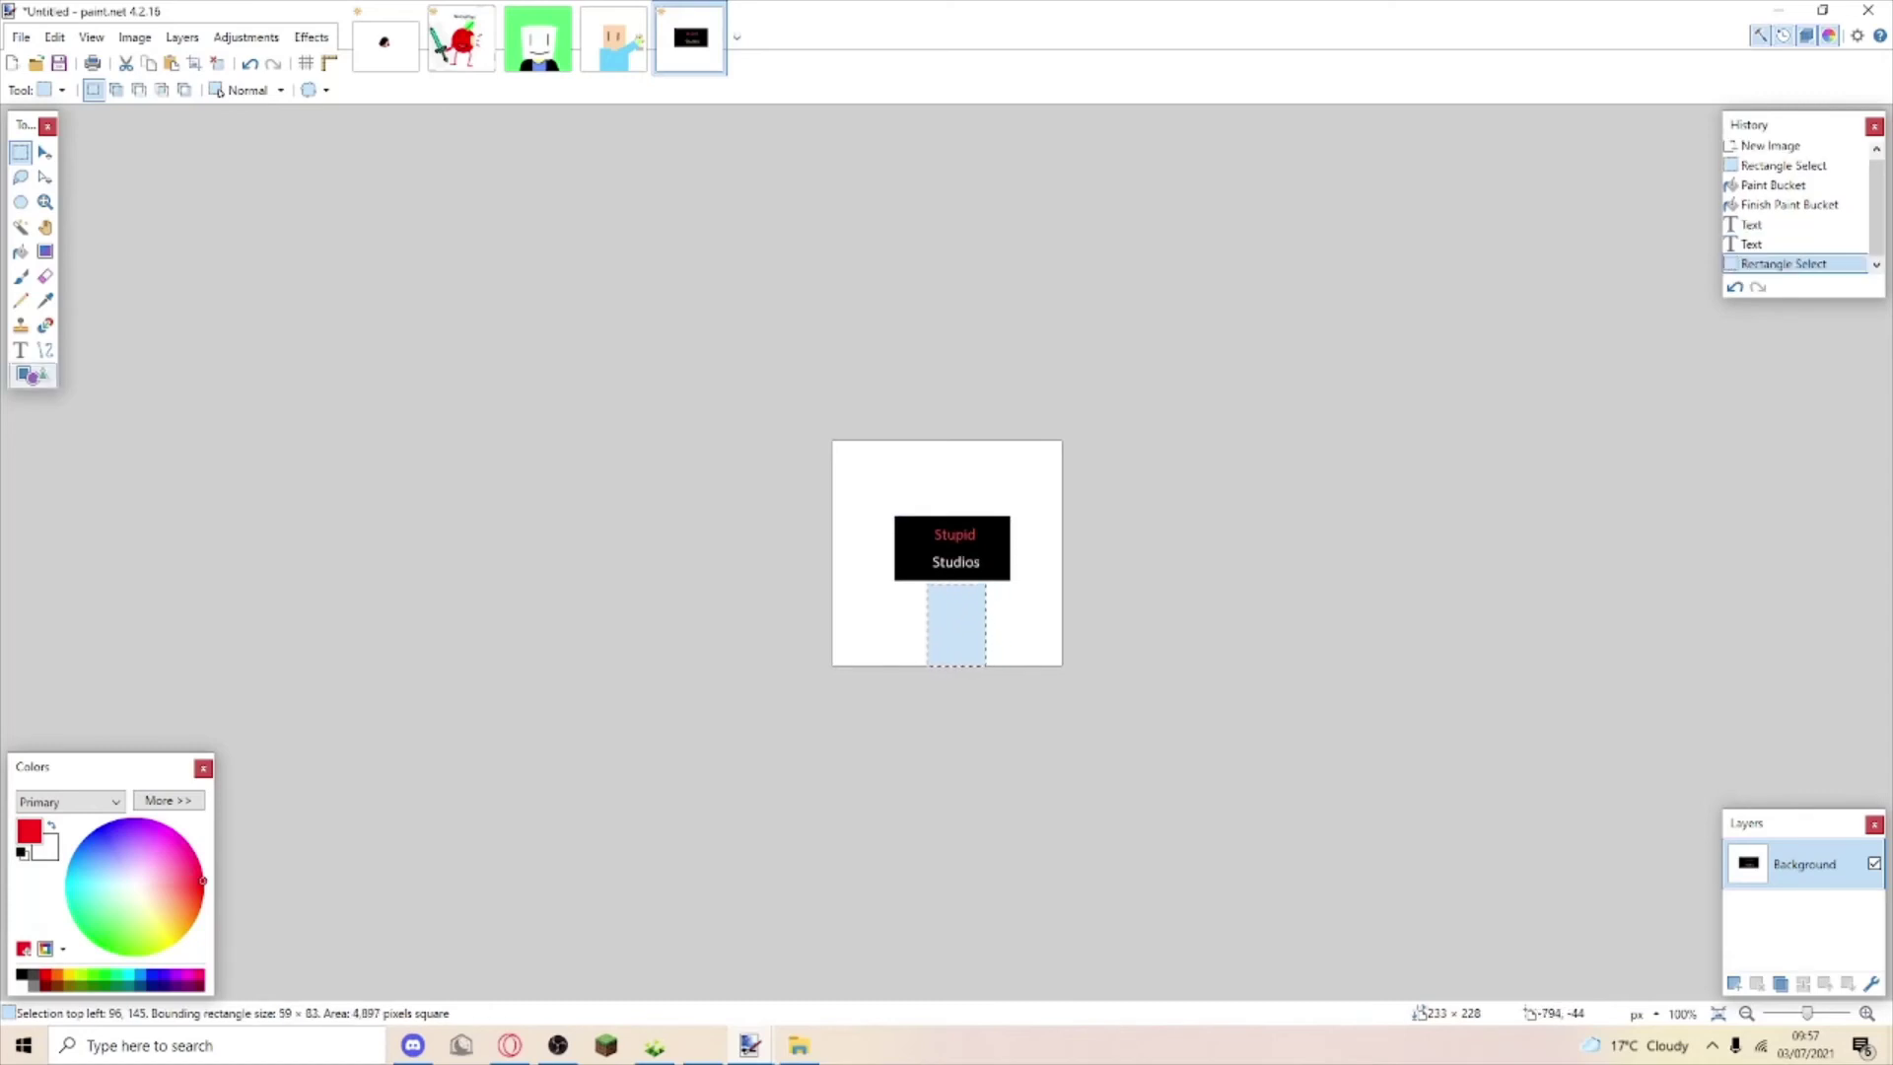
{"action": "left_click", "coordinate": [21, 253]}
{"action": "left_click", "coordinate": [971, 637]}
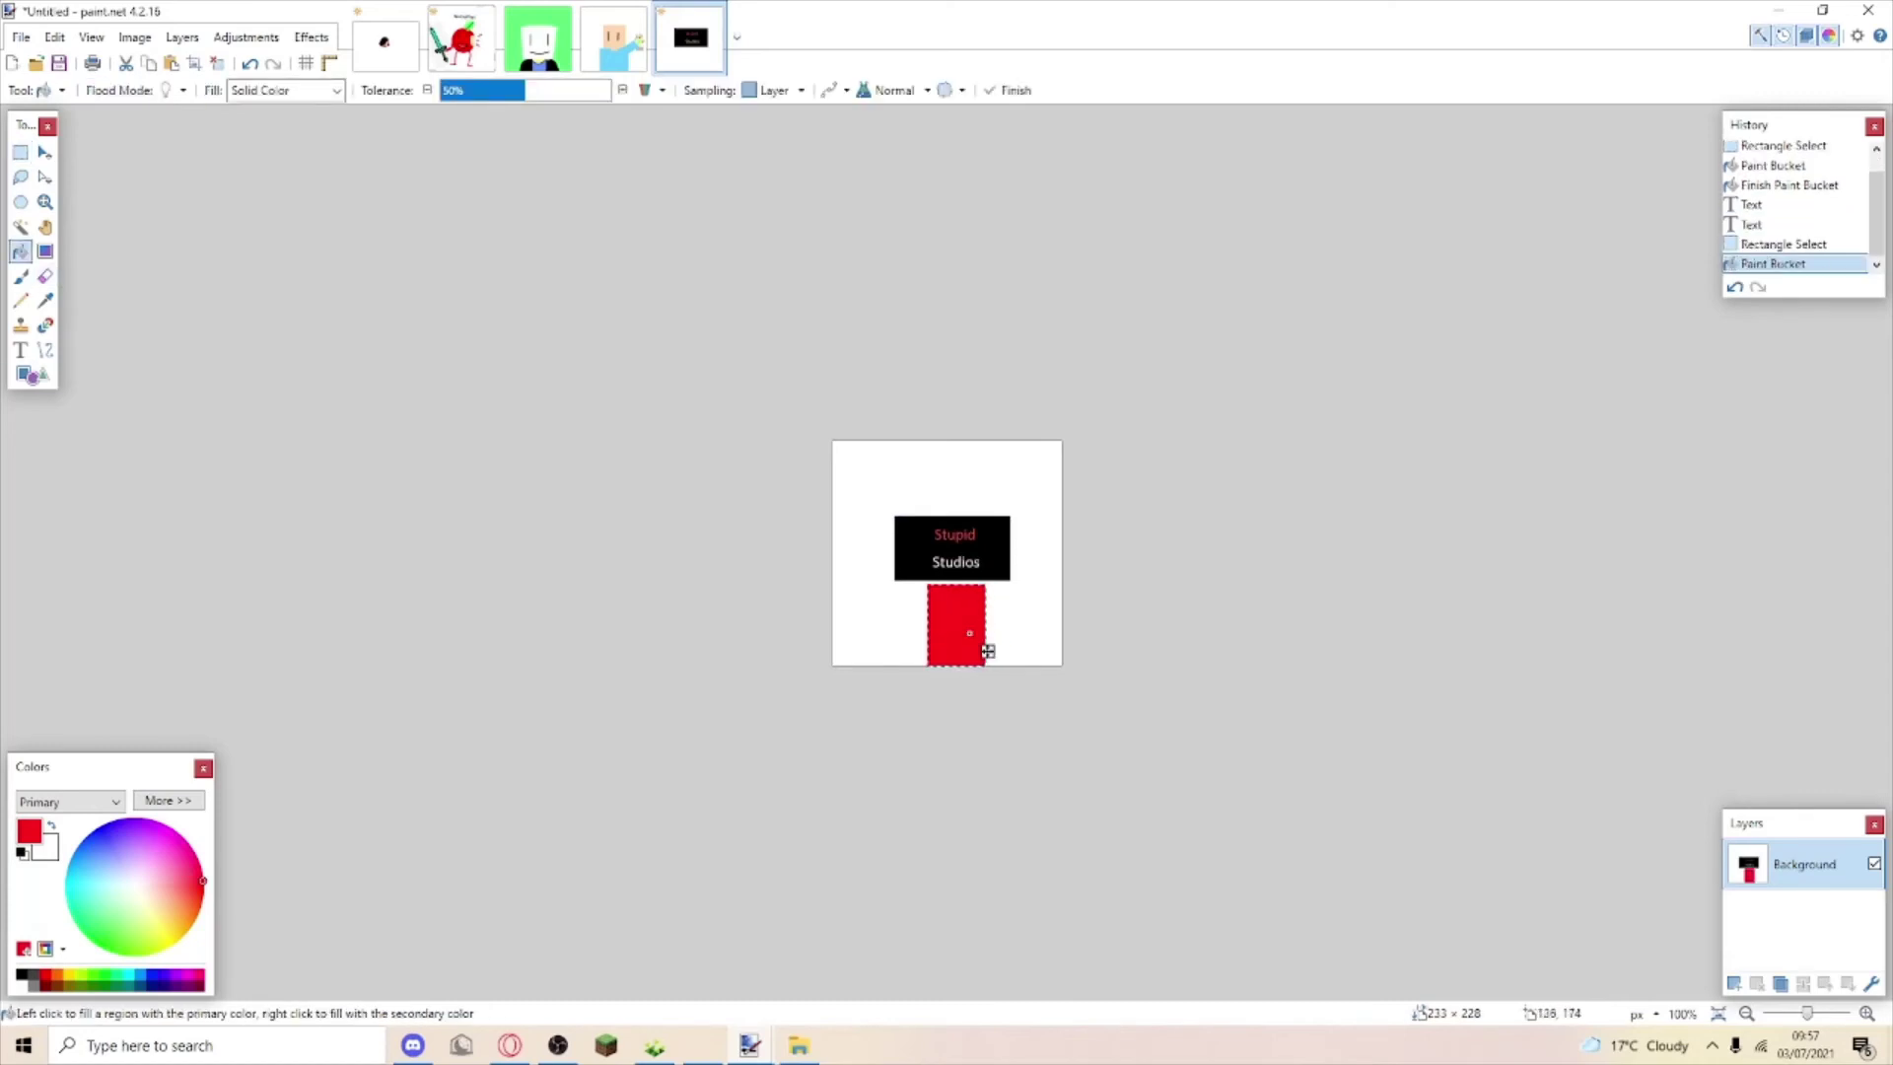
{"action": "key", "text": "m"}
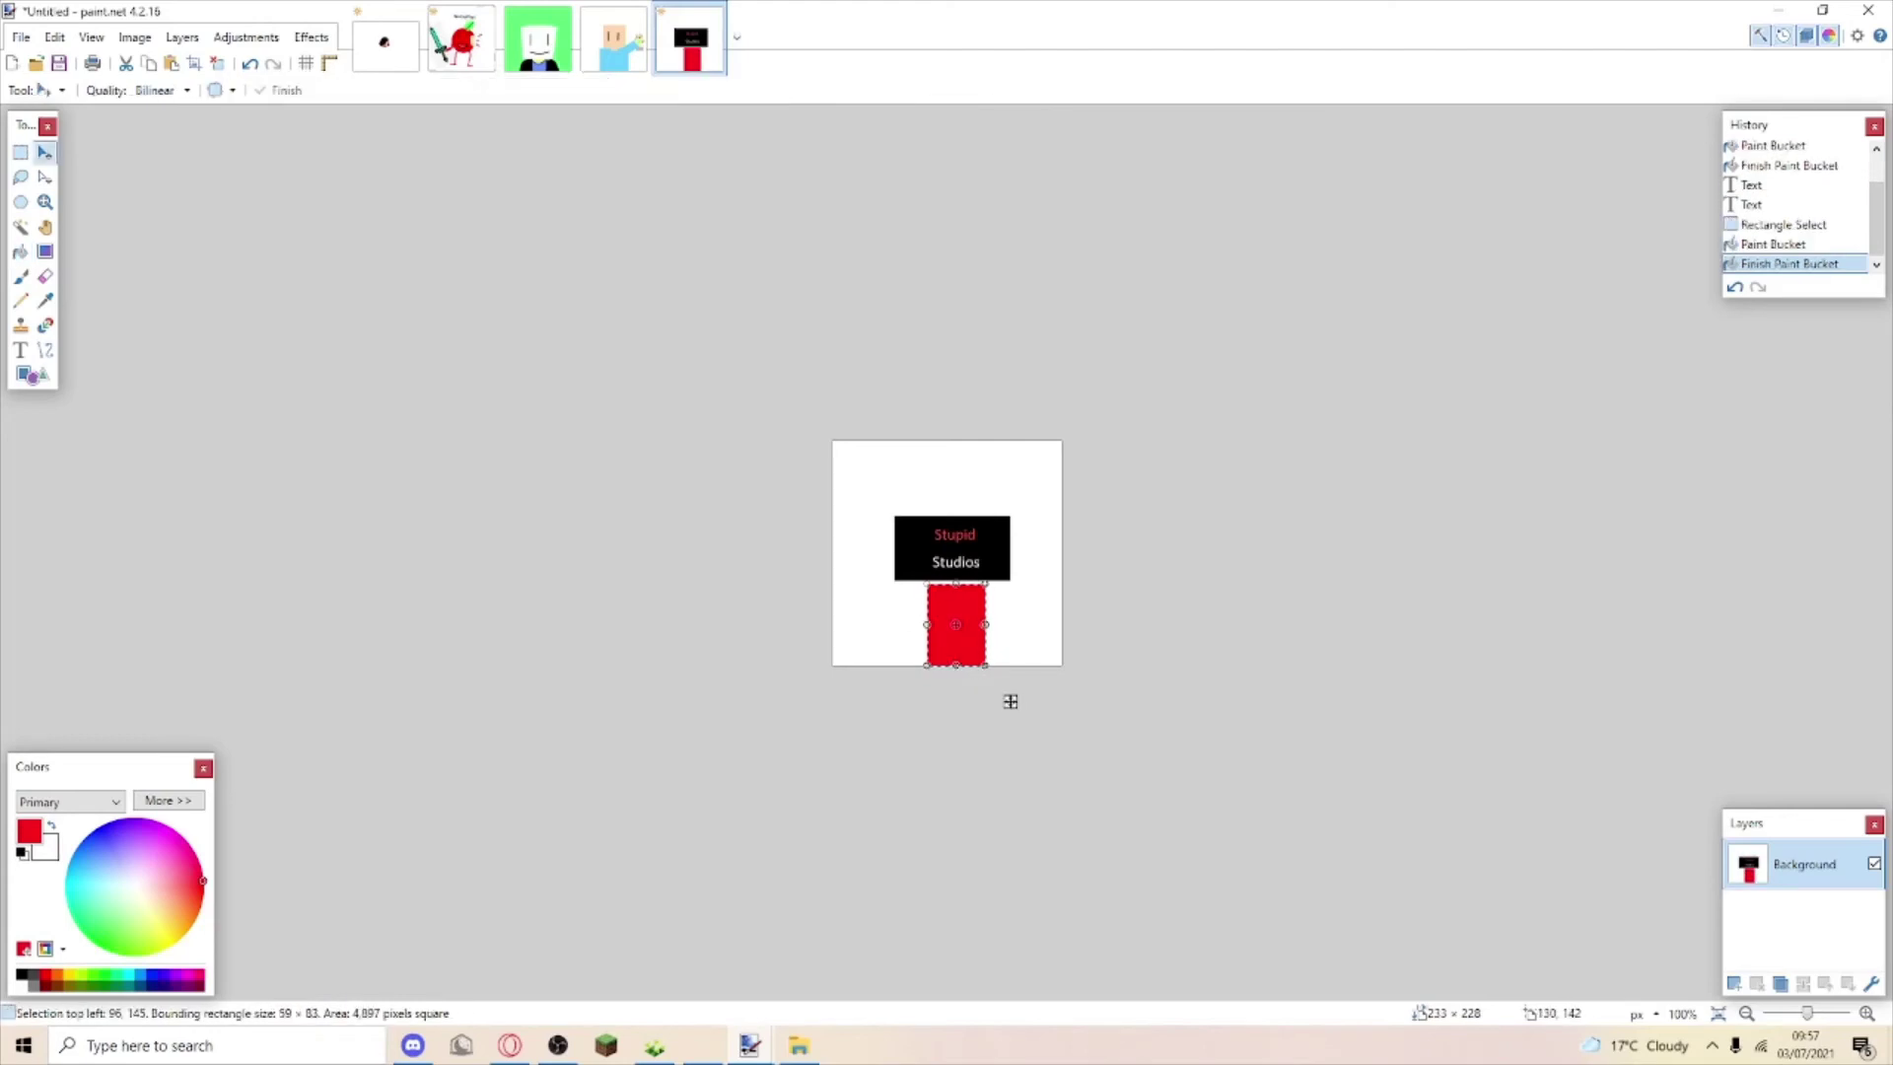
{"action": "left_click_drag", "start_coordinate": [956, 582], "coordinate": [914, 622]}
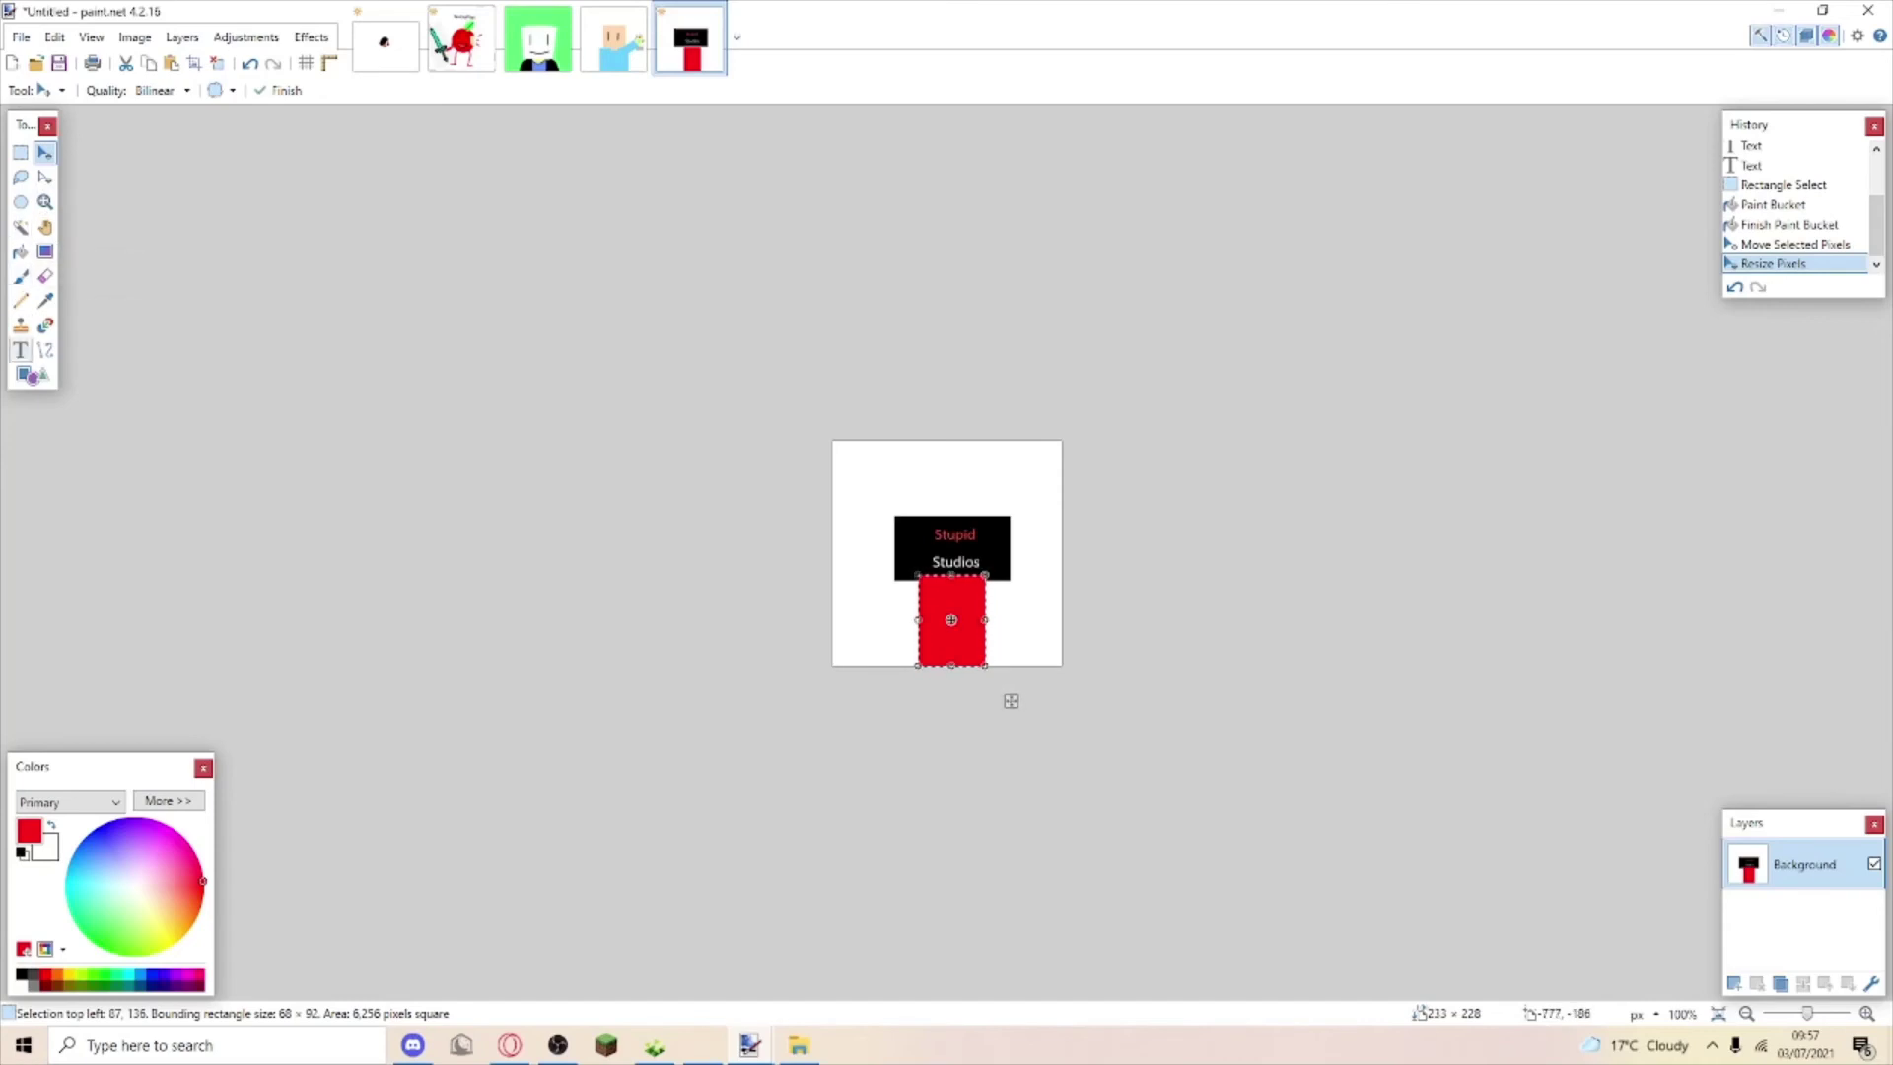
Draw short black vertical lines on top of the red body.
{"action": "left_click", "coordinate": [46, 349]}
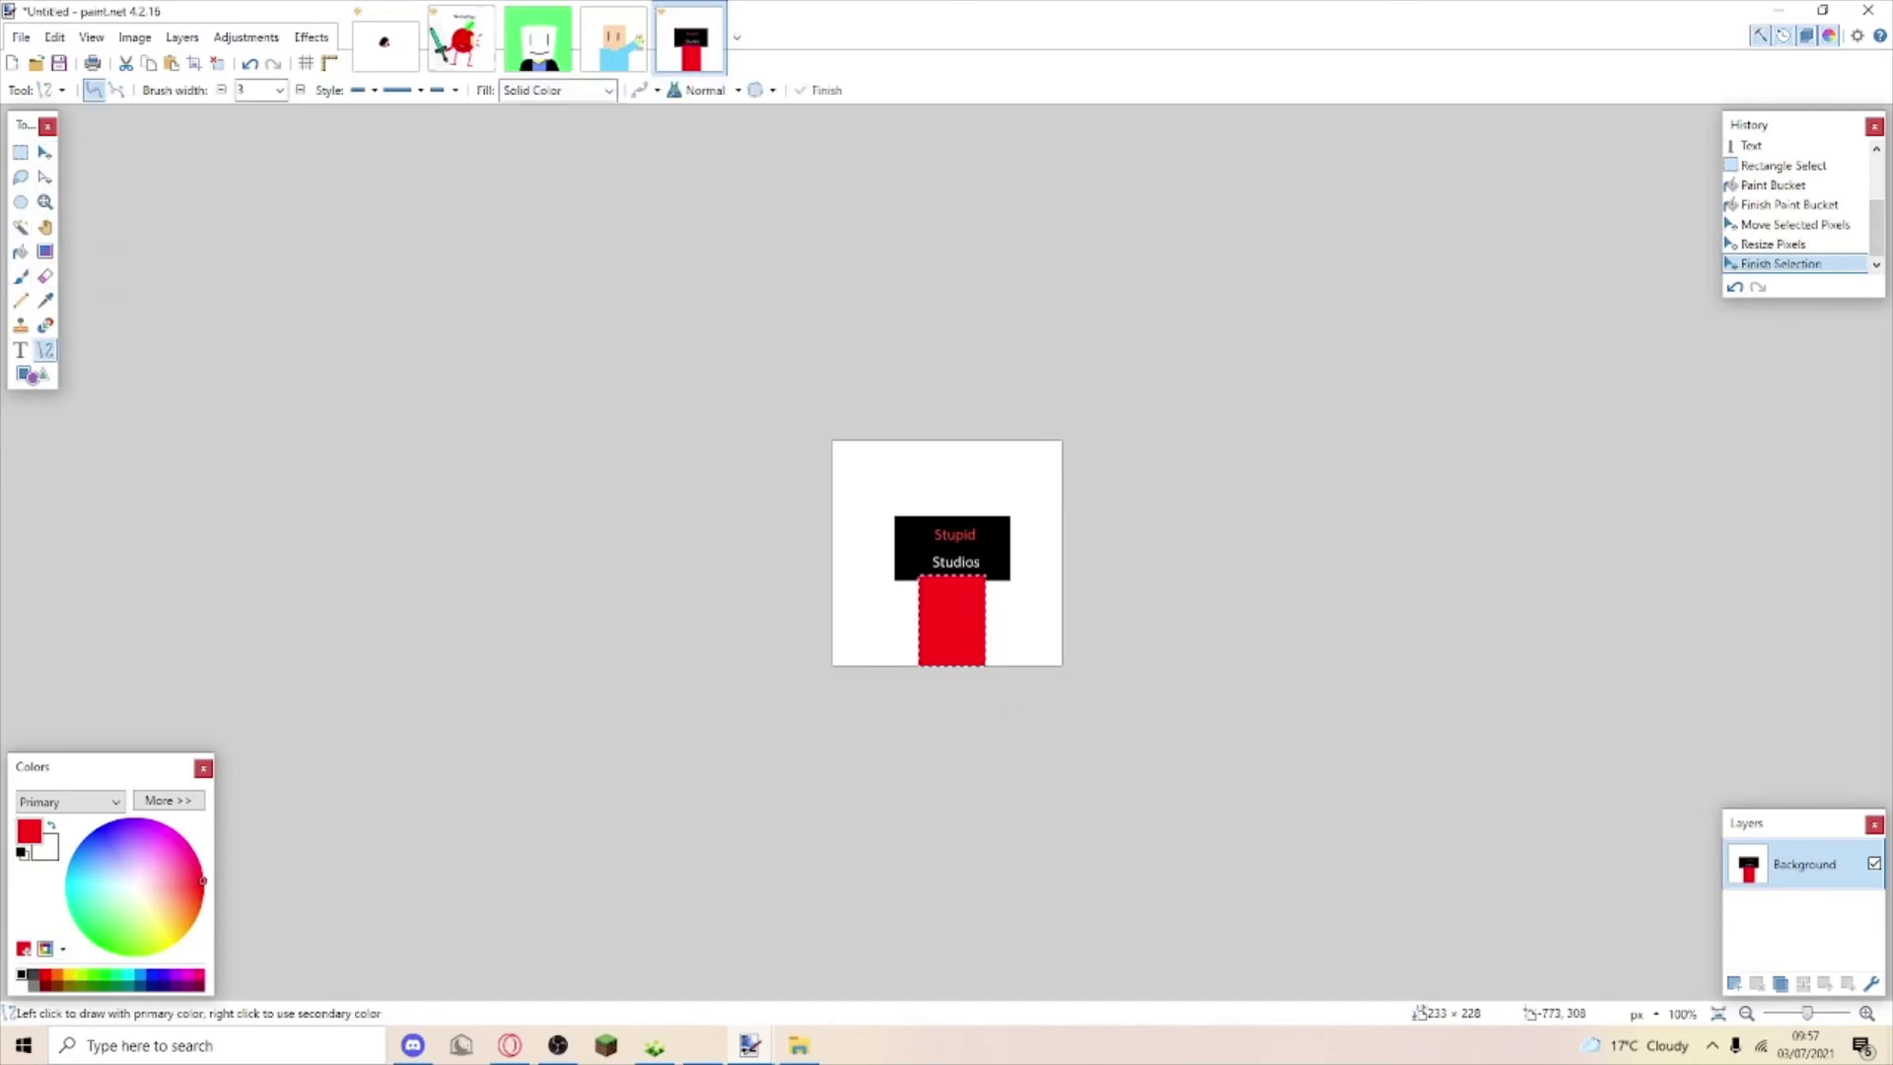
{"action": "left_click", "coordinate": [23, 977]}
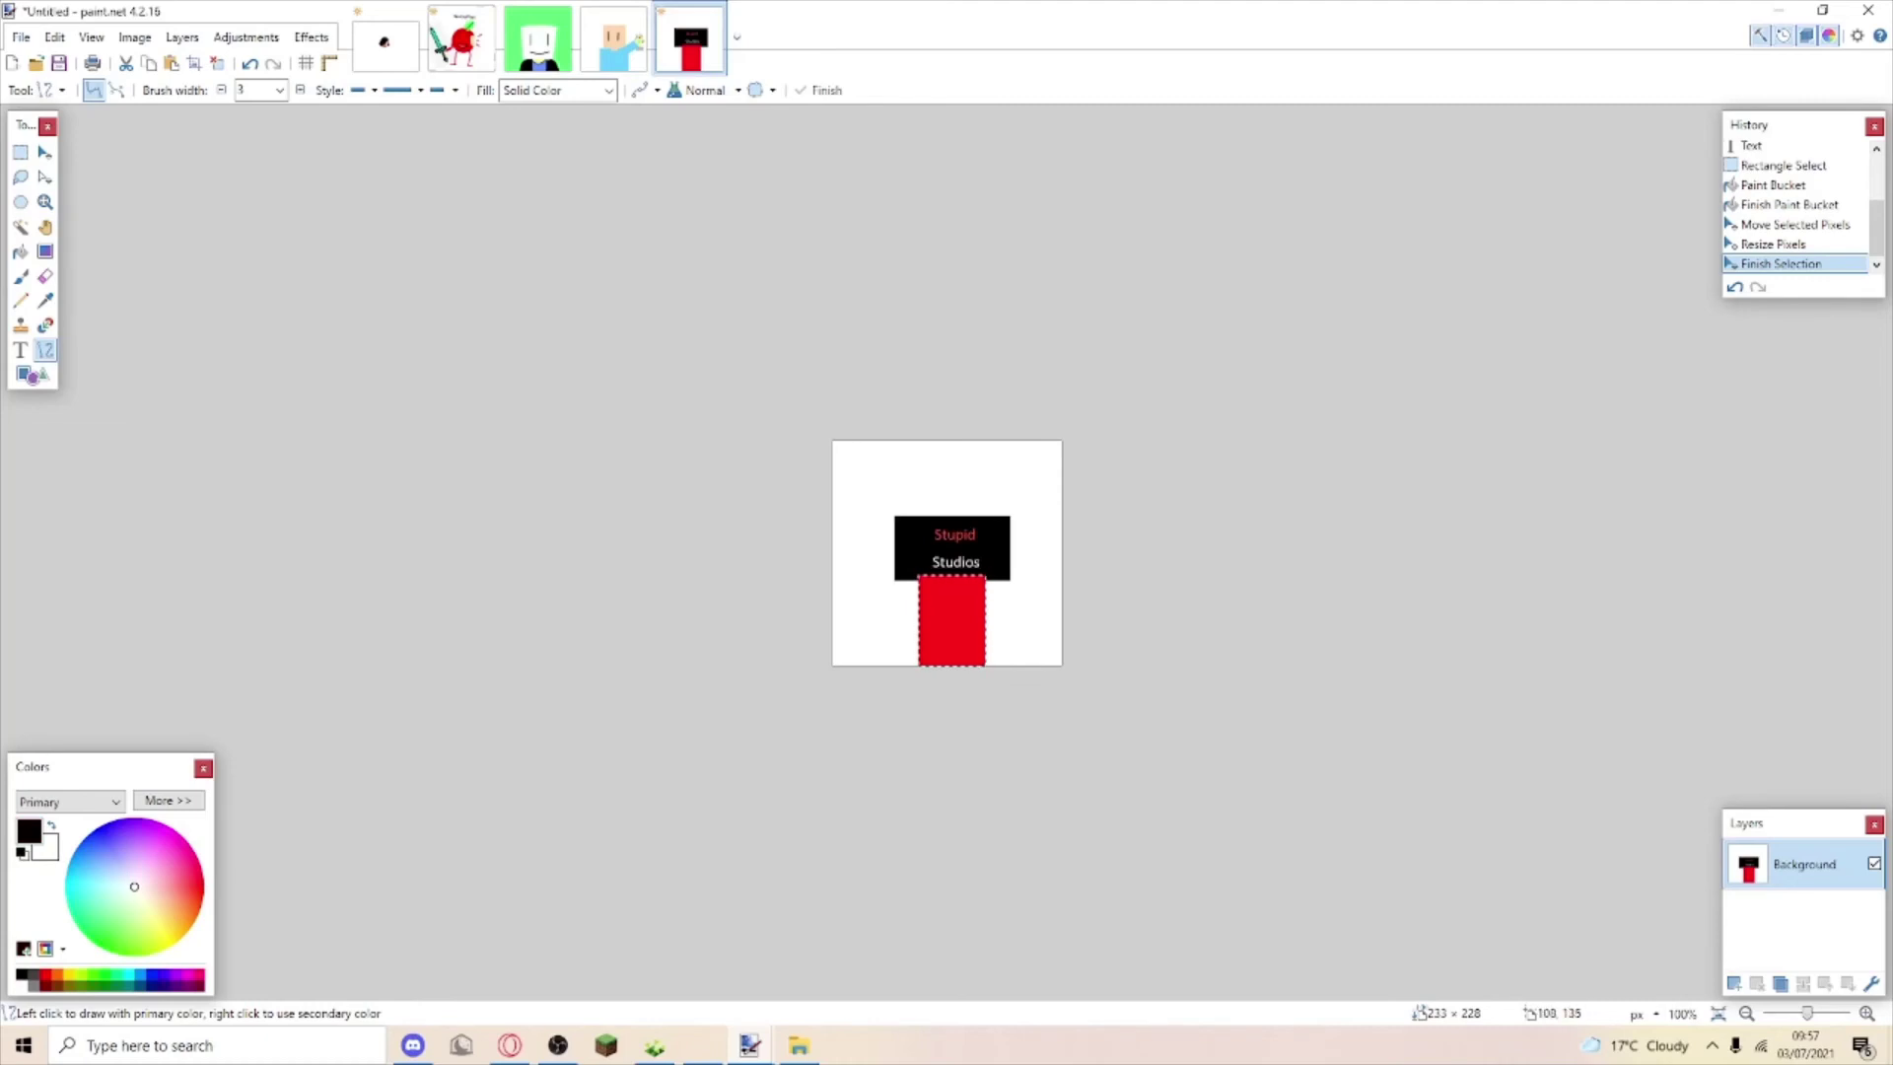
{"action": "left_click_drag", "start_coordinate": [936, 577], "coordinate": [965, 613]}
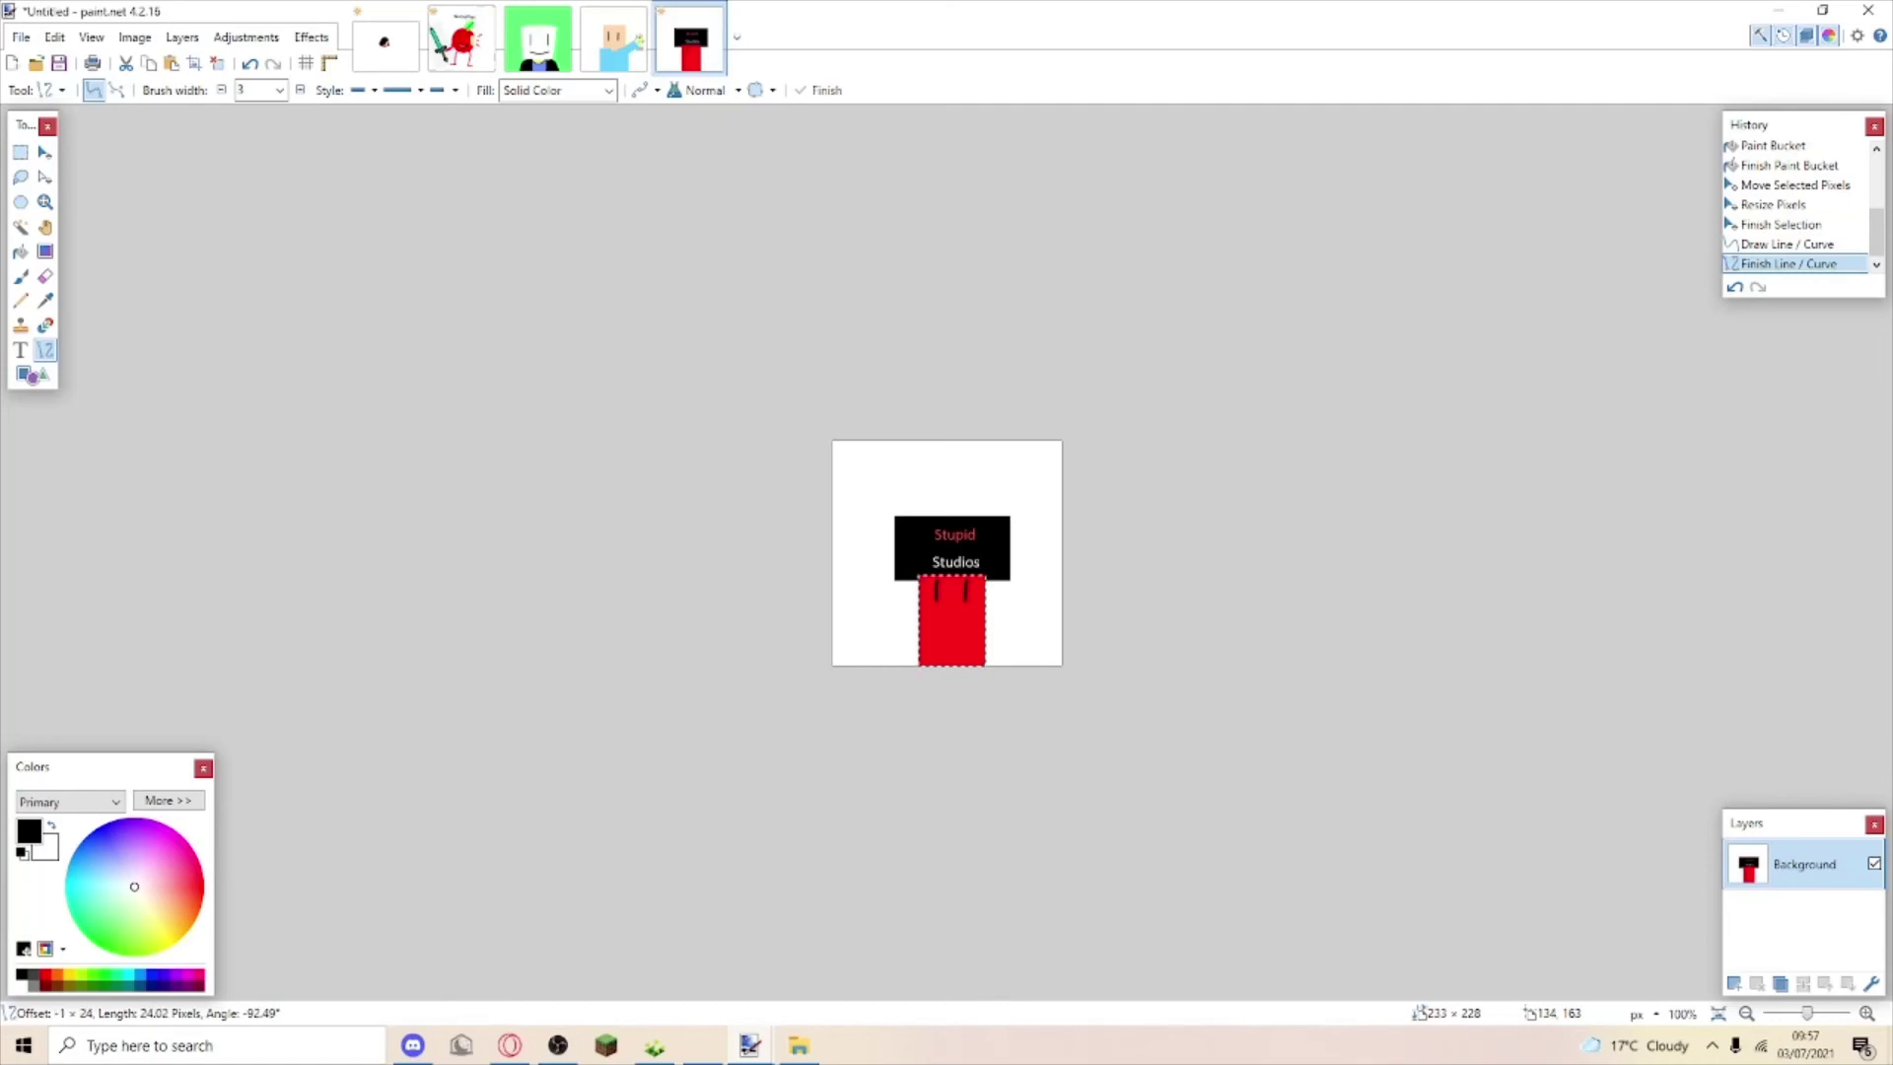
{"action": "key", "text": "Return"}
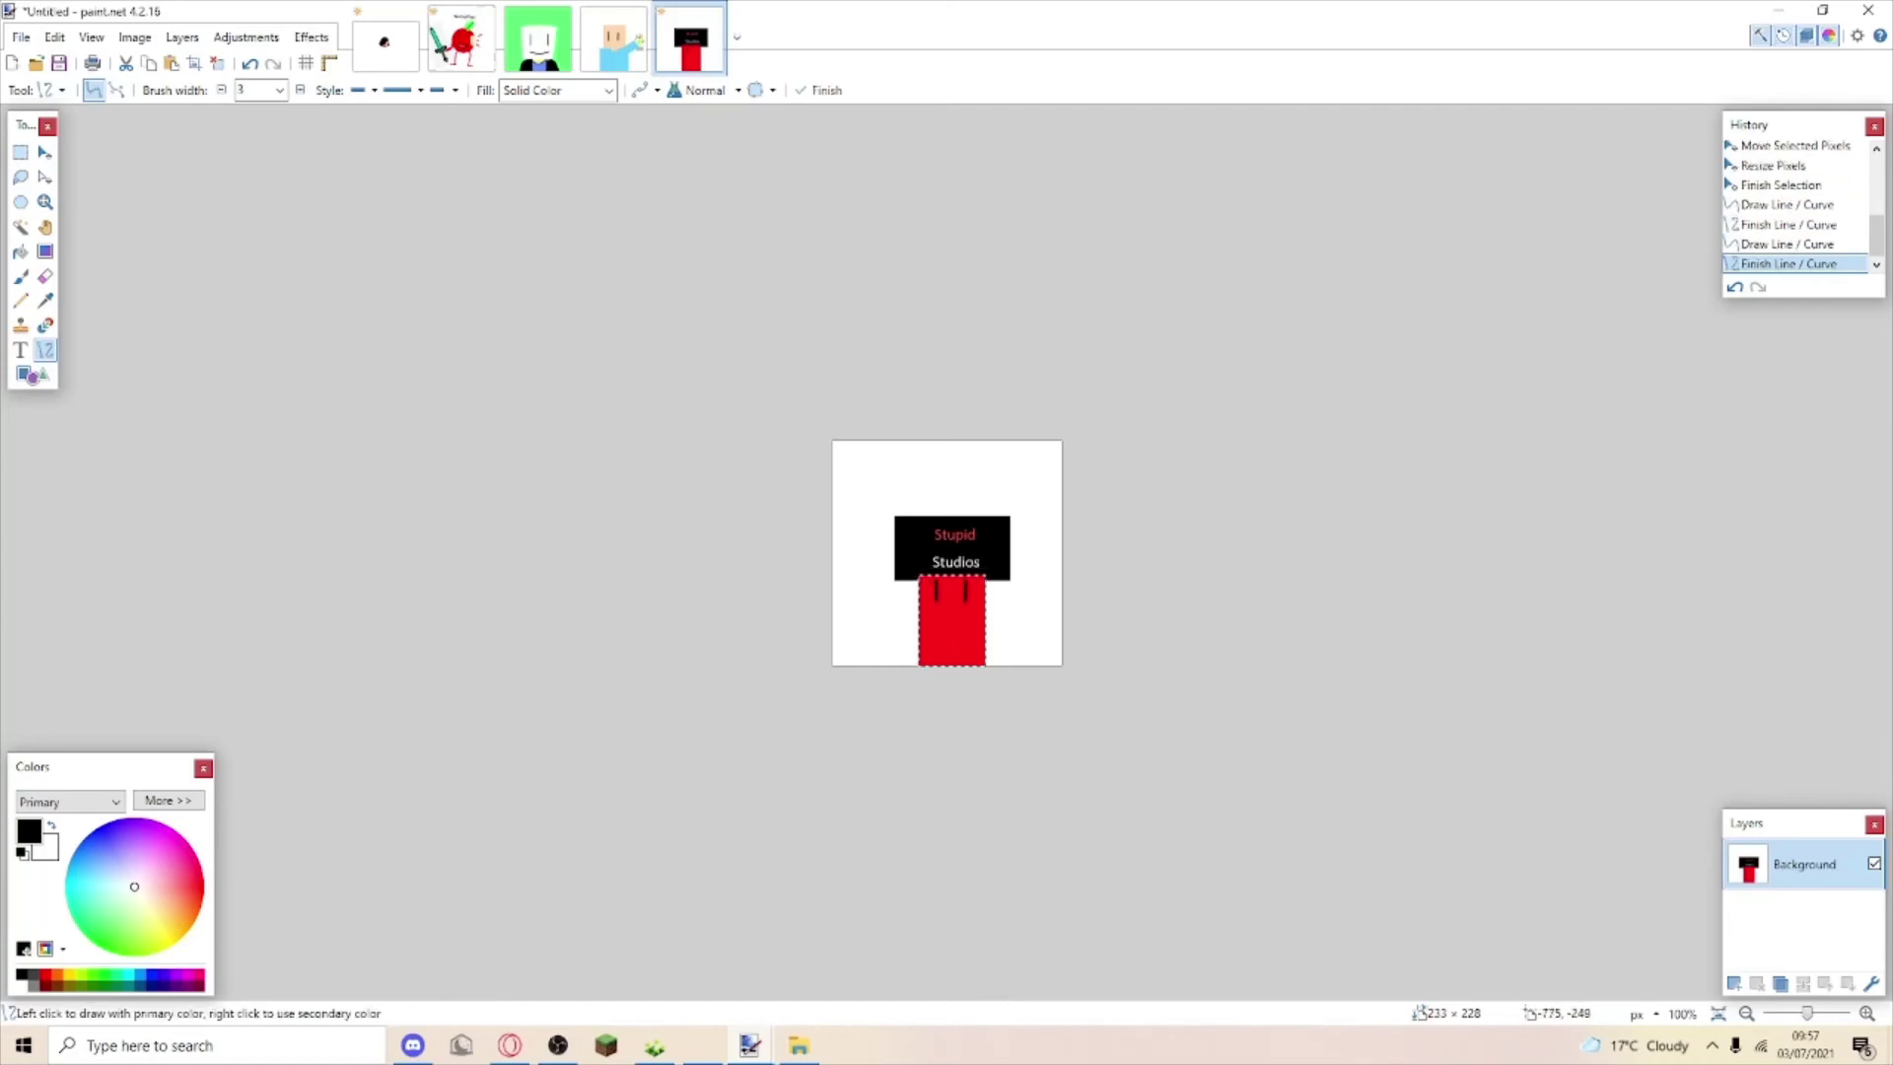
{"action": "key", "text": "s"}
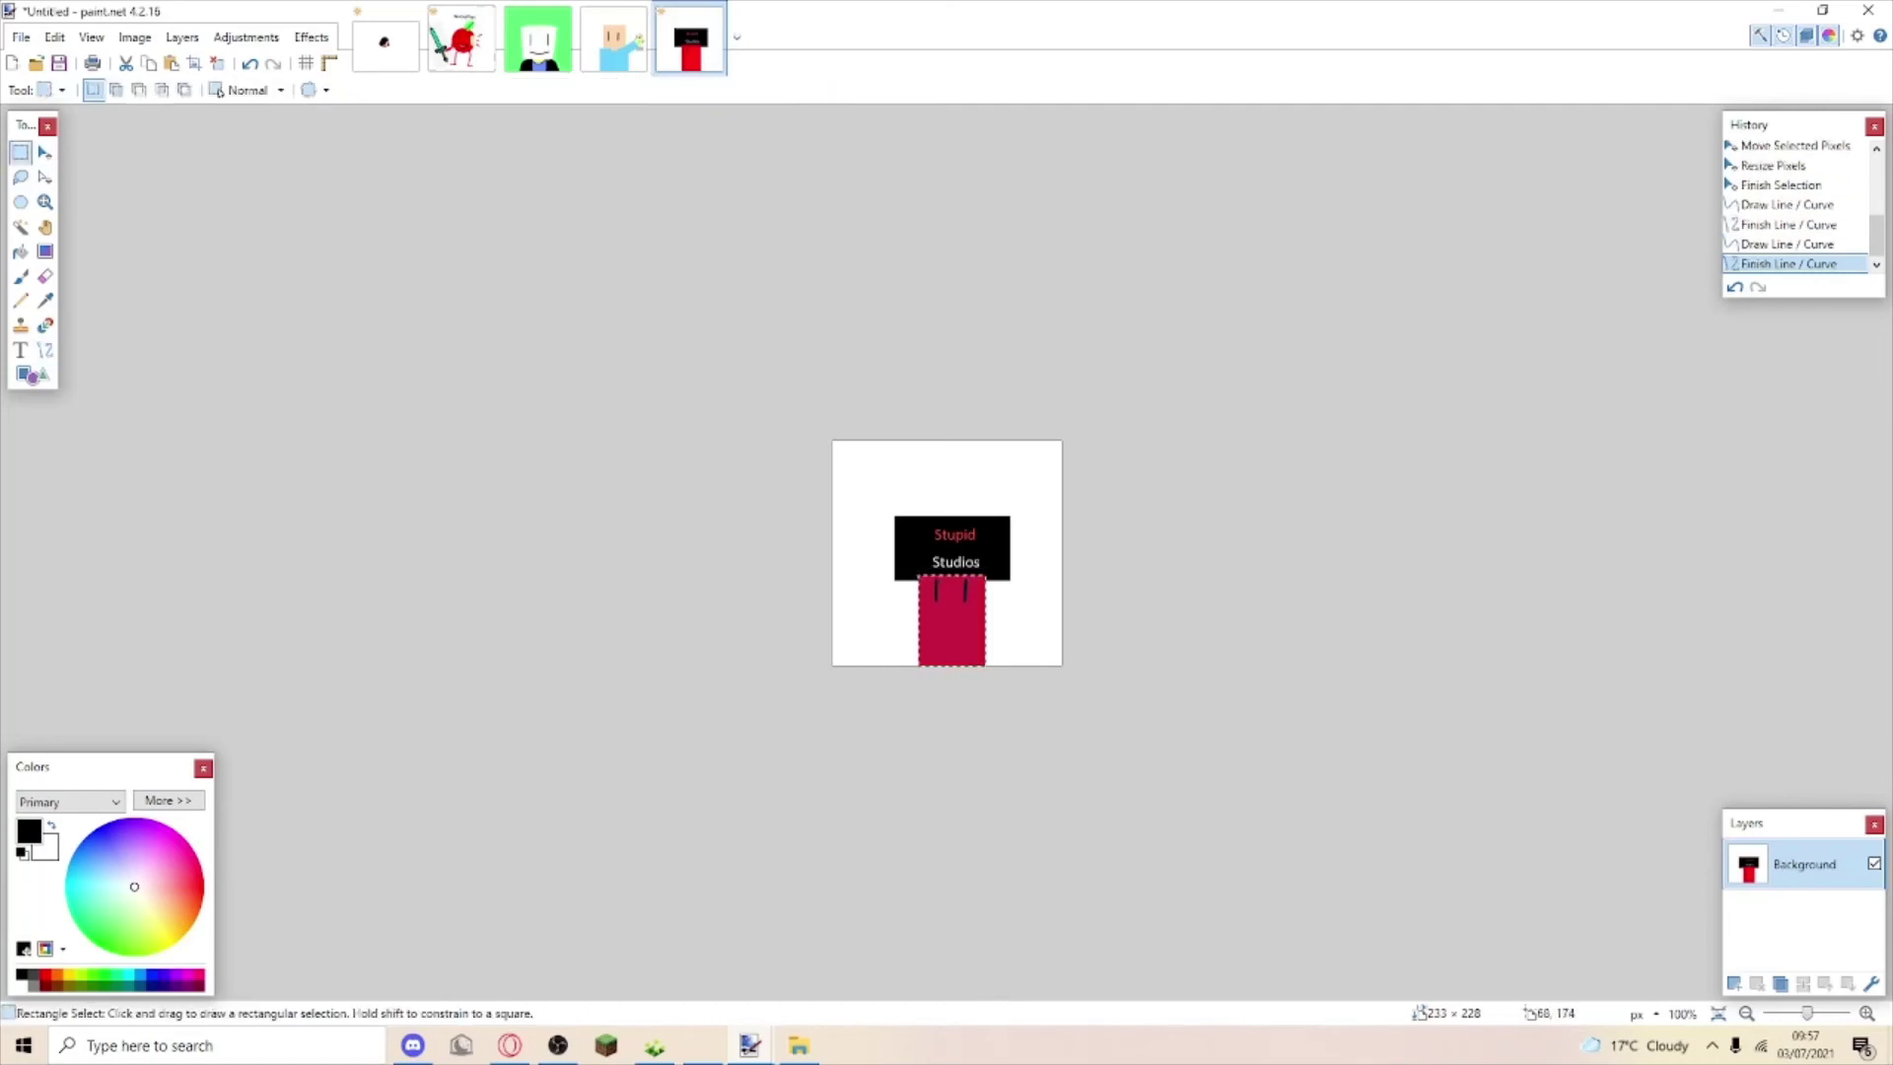
Fill a small rectangle left of the body red and tilt it into an angled arm.
{"action": "left_click_drag", "start_coordinate": [901, 614], "coordinate": [843, 592]}
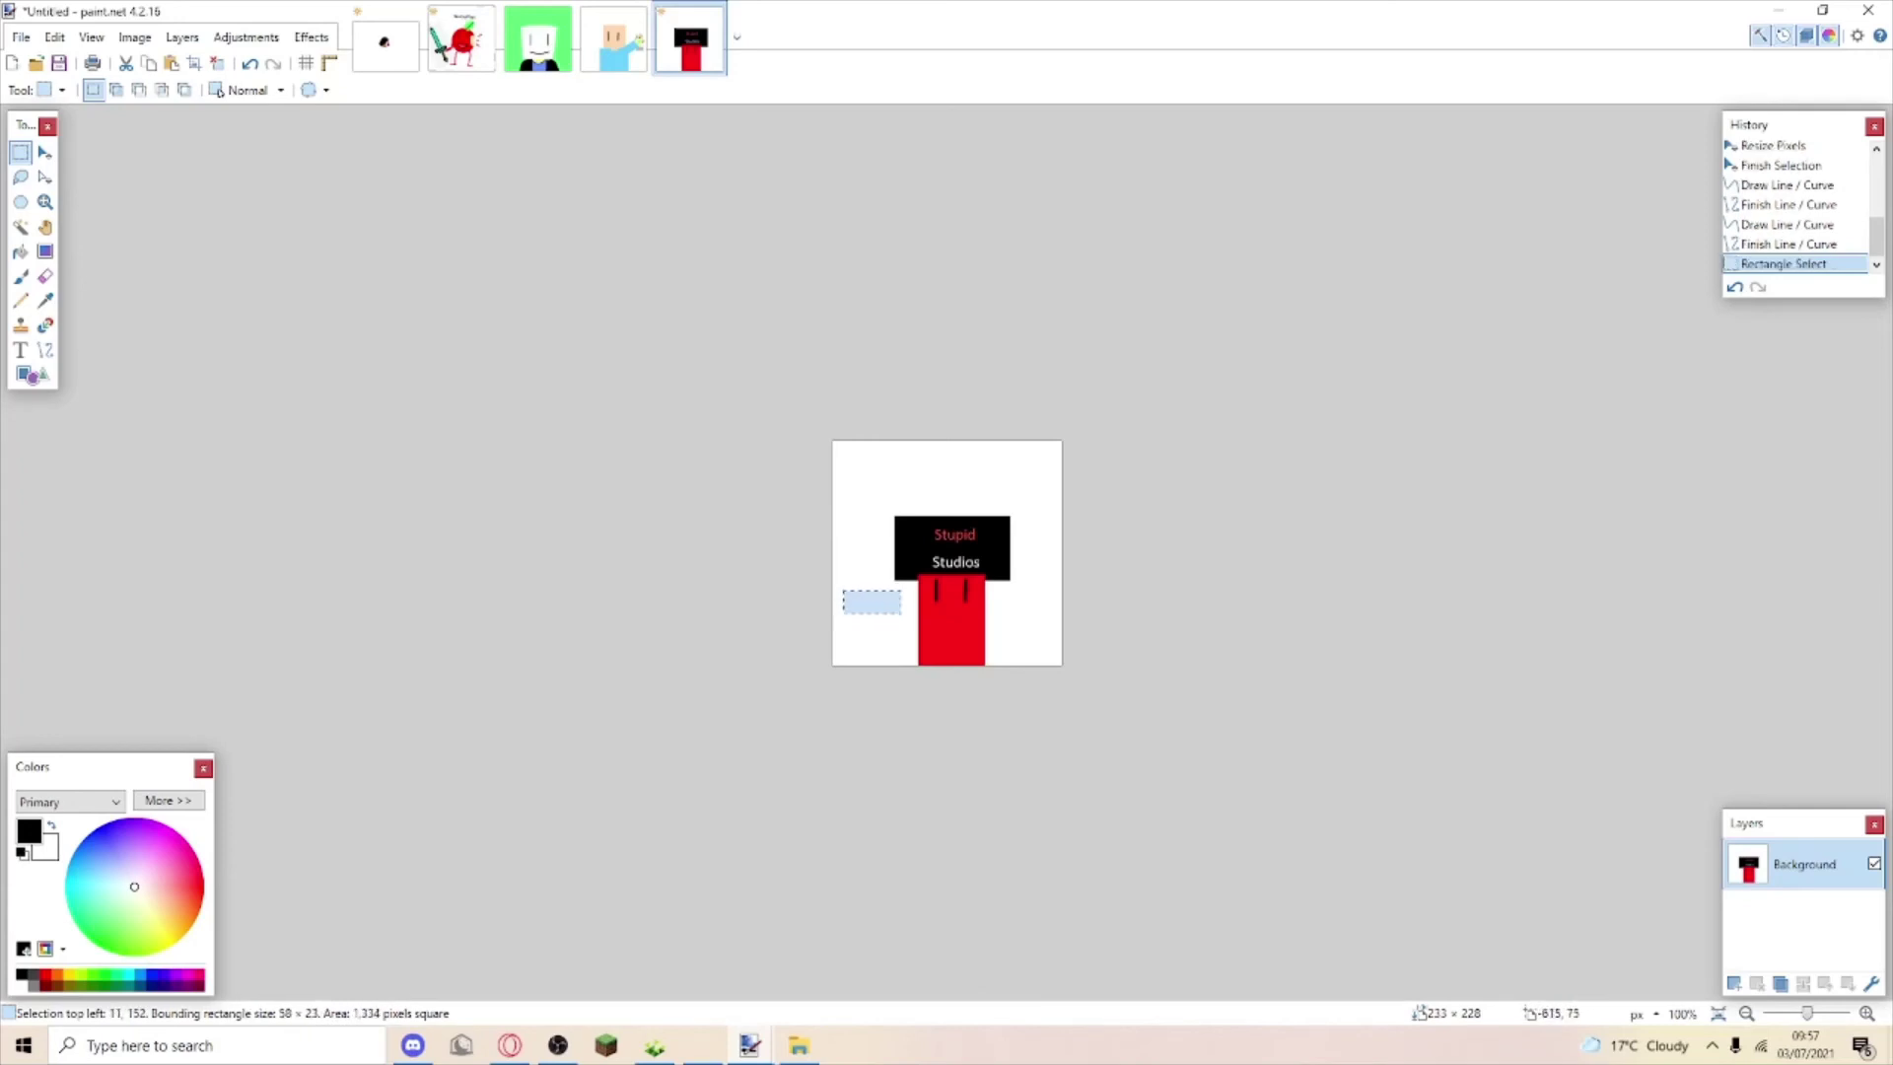
{"action": "left_click", "coordinate": [21, 252]}
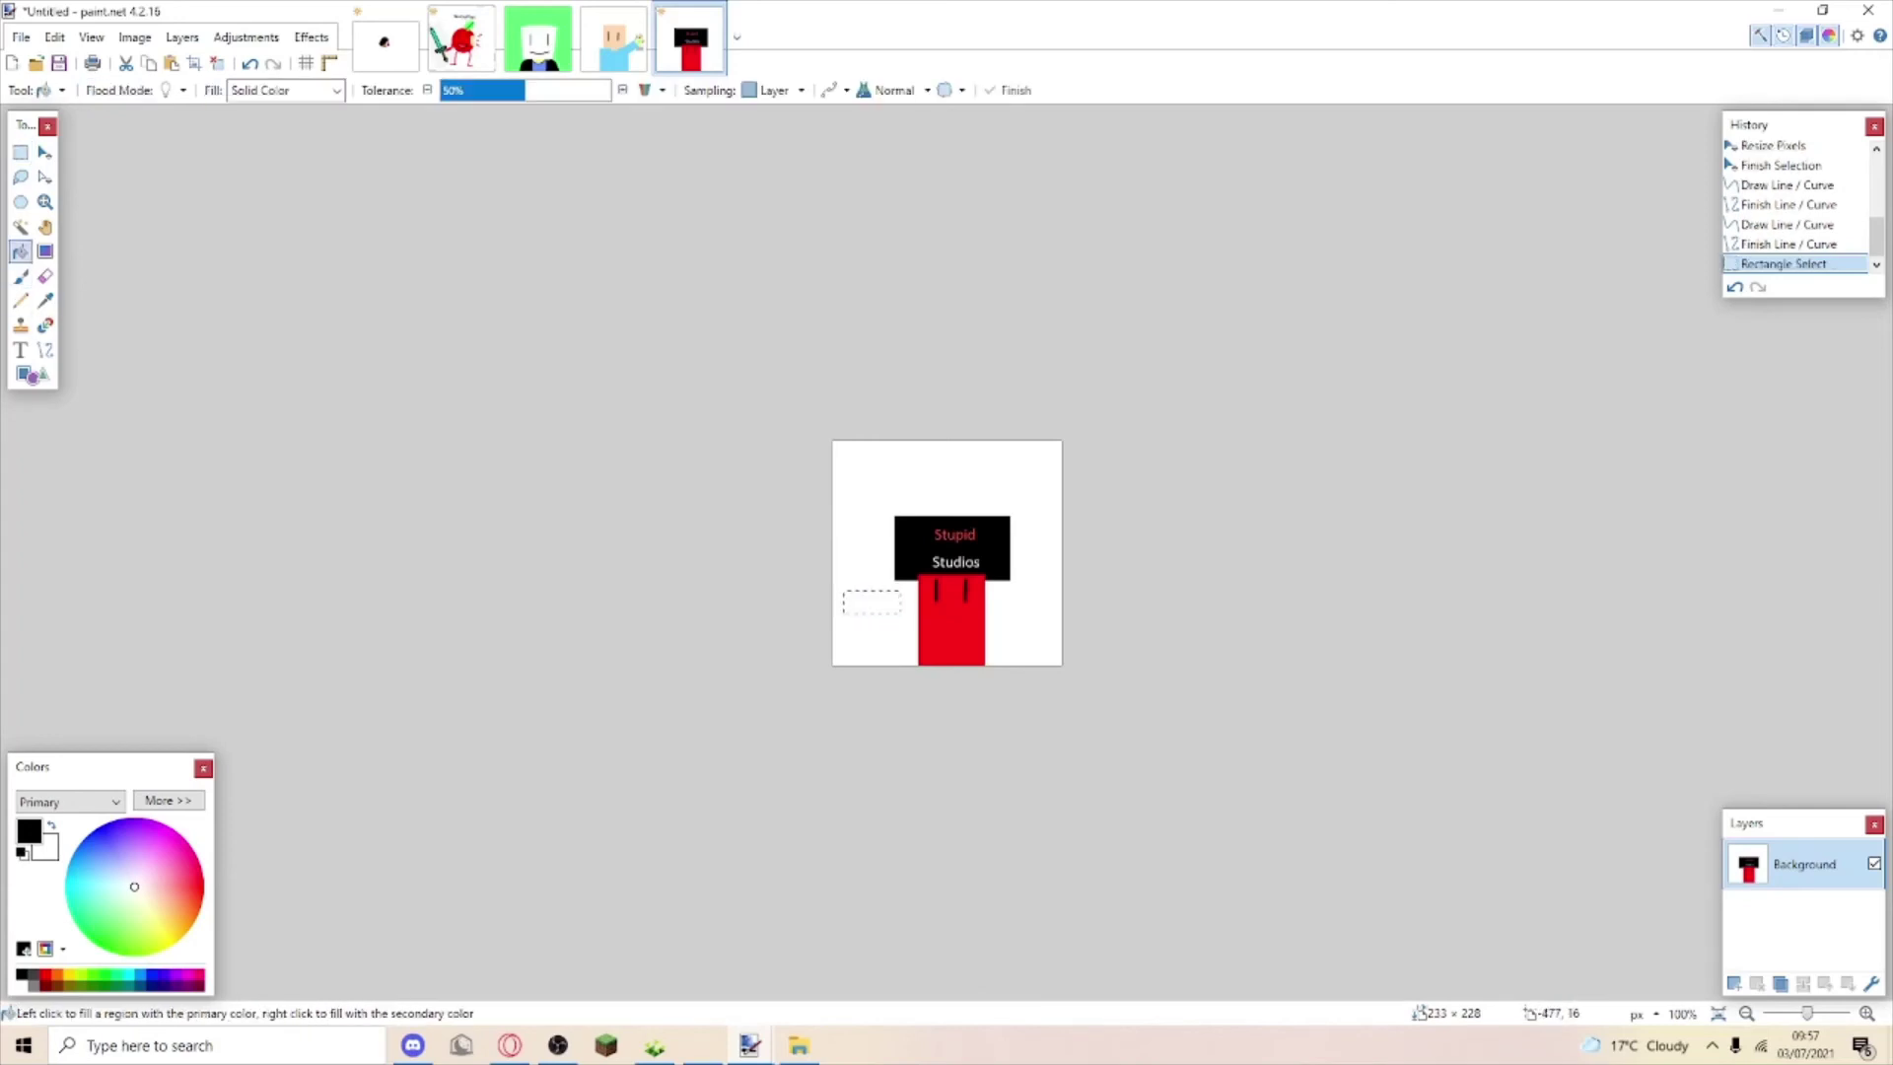
{"action": "left_click", "coordinate": [874, 605]}
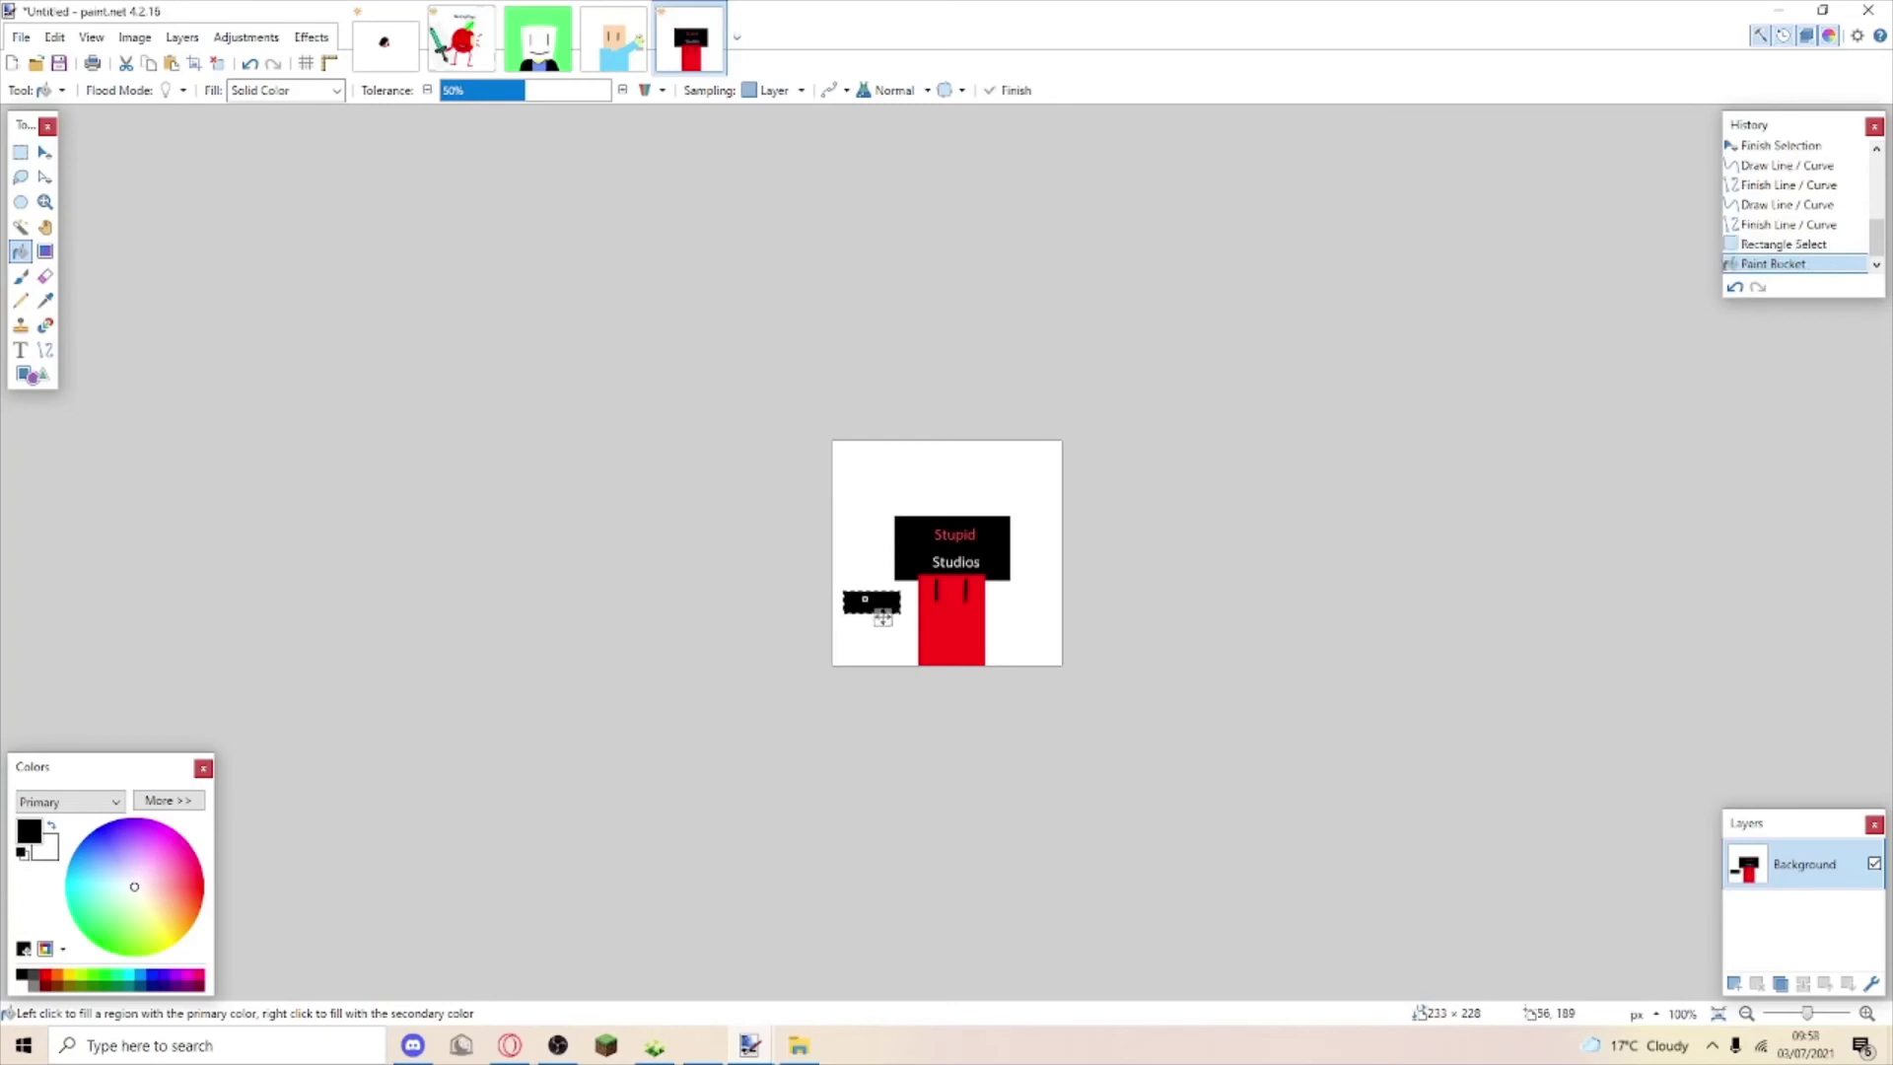
{"action": "left_click", "coordinate": [194, 880]}
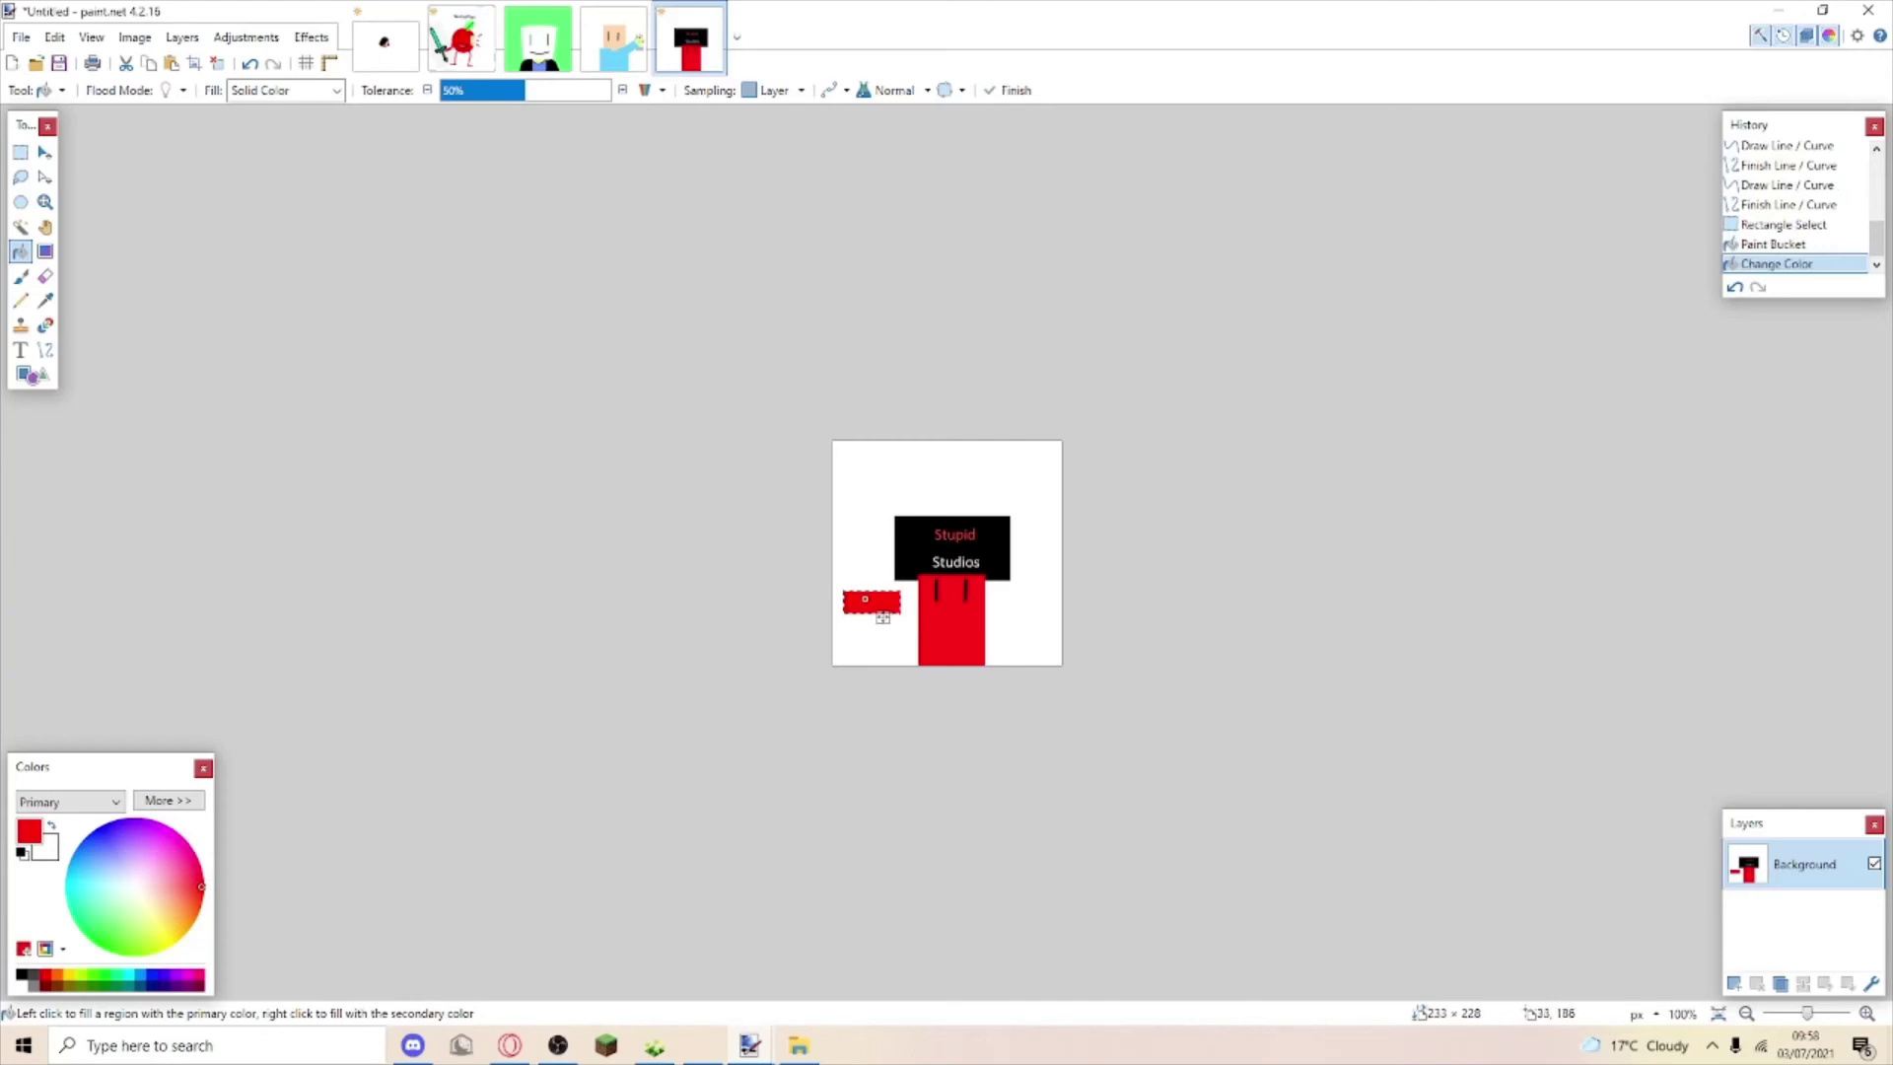
{"action": "key", "text": "m"}
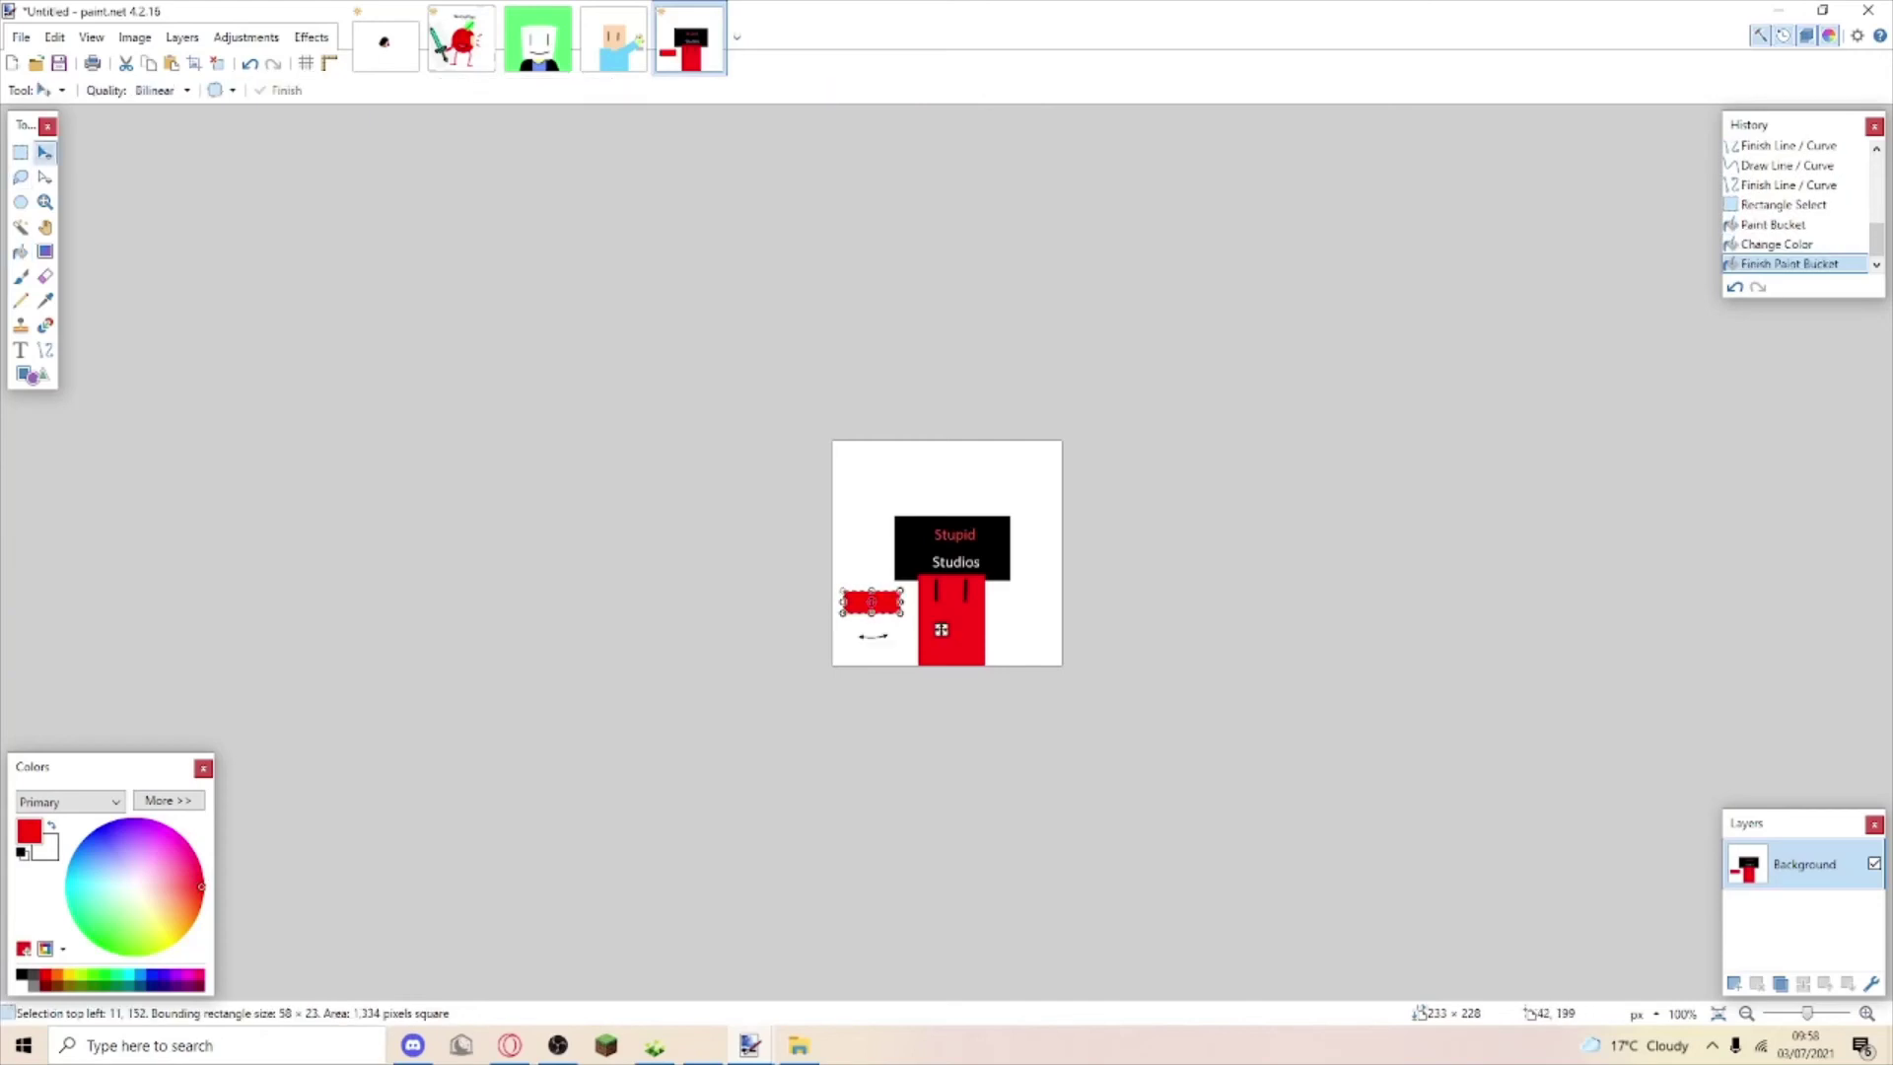
{"action": "mouse_move", "coordinate": [941, 629]}
{"action": "left_mouse_down"}
{"action": "mouse_move", "coordinate": [922, 658]}
{"action": "mouse_move", "coordinate": [955, 626]}
{"action": "mouse_move", "coordinate": [827, 636]}
{"action": "left_mouse_up"}
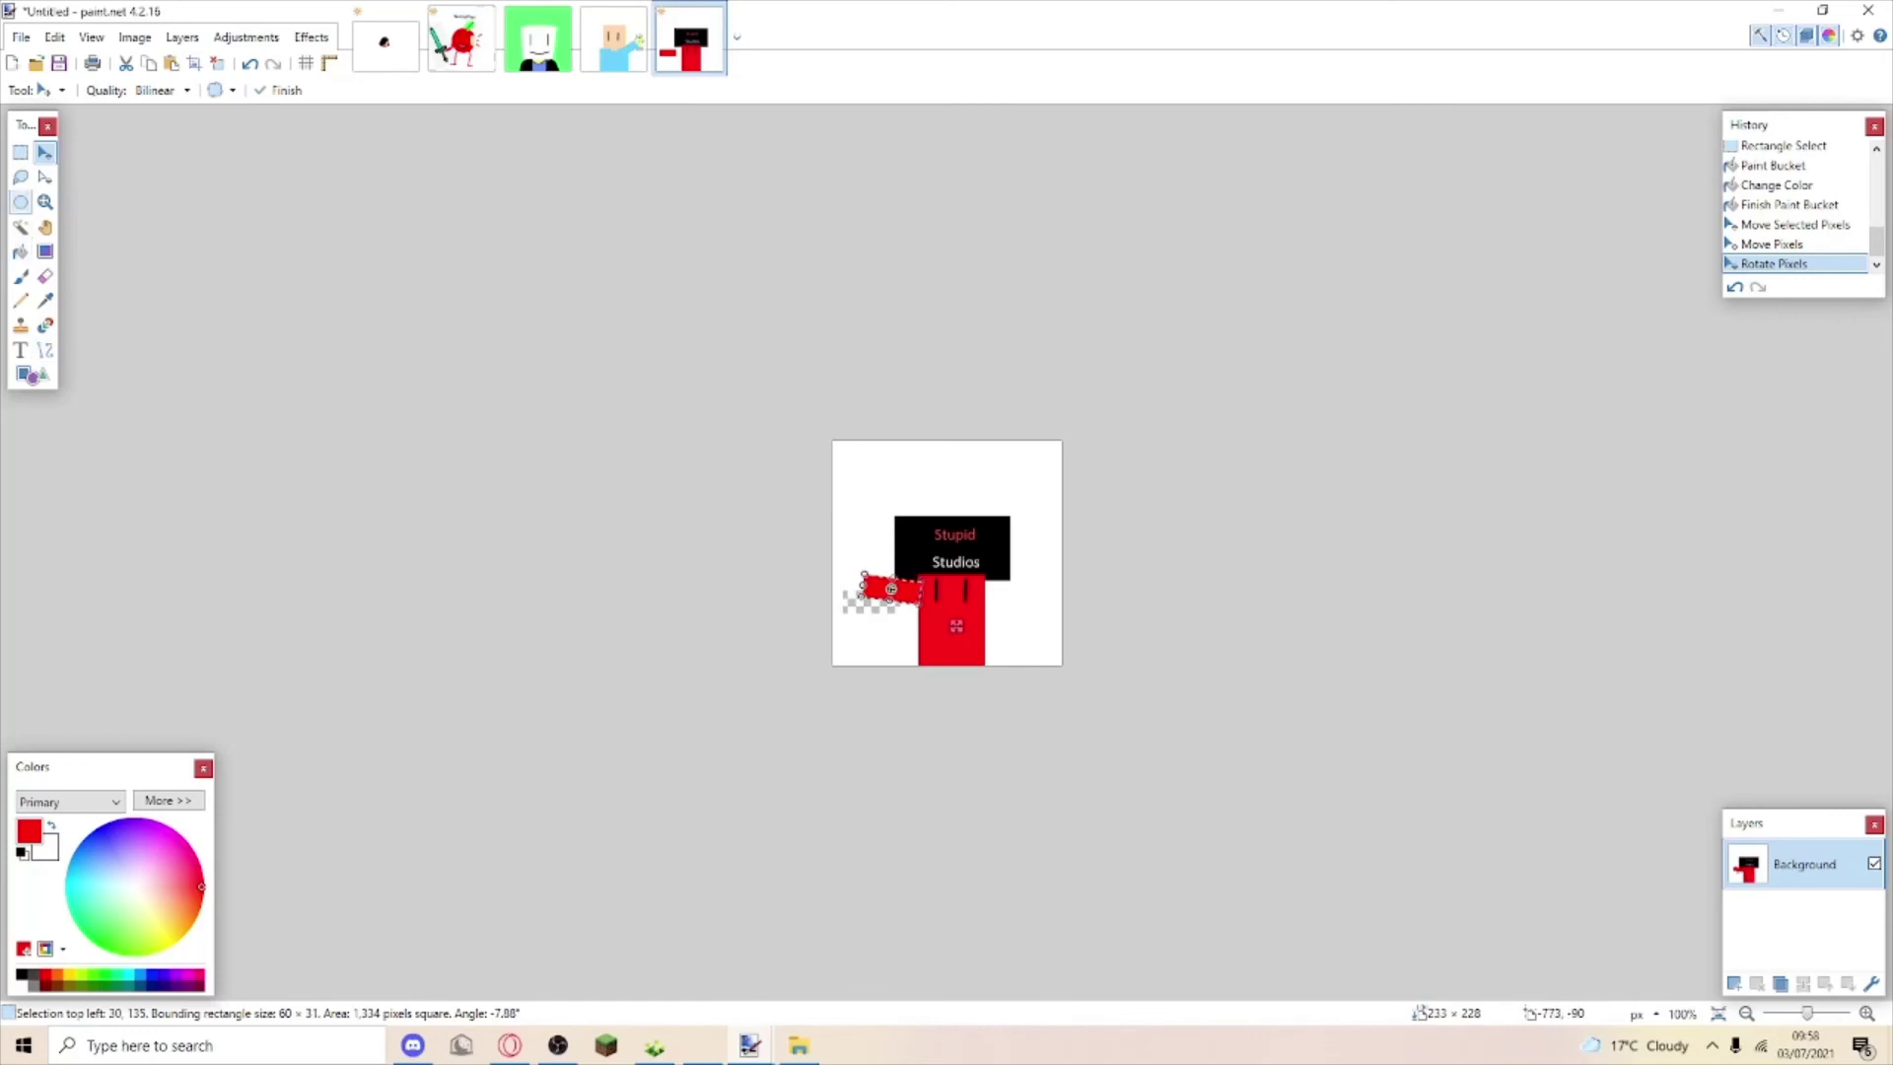
{"action": "key", "text": "s"}
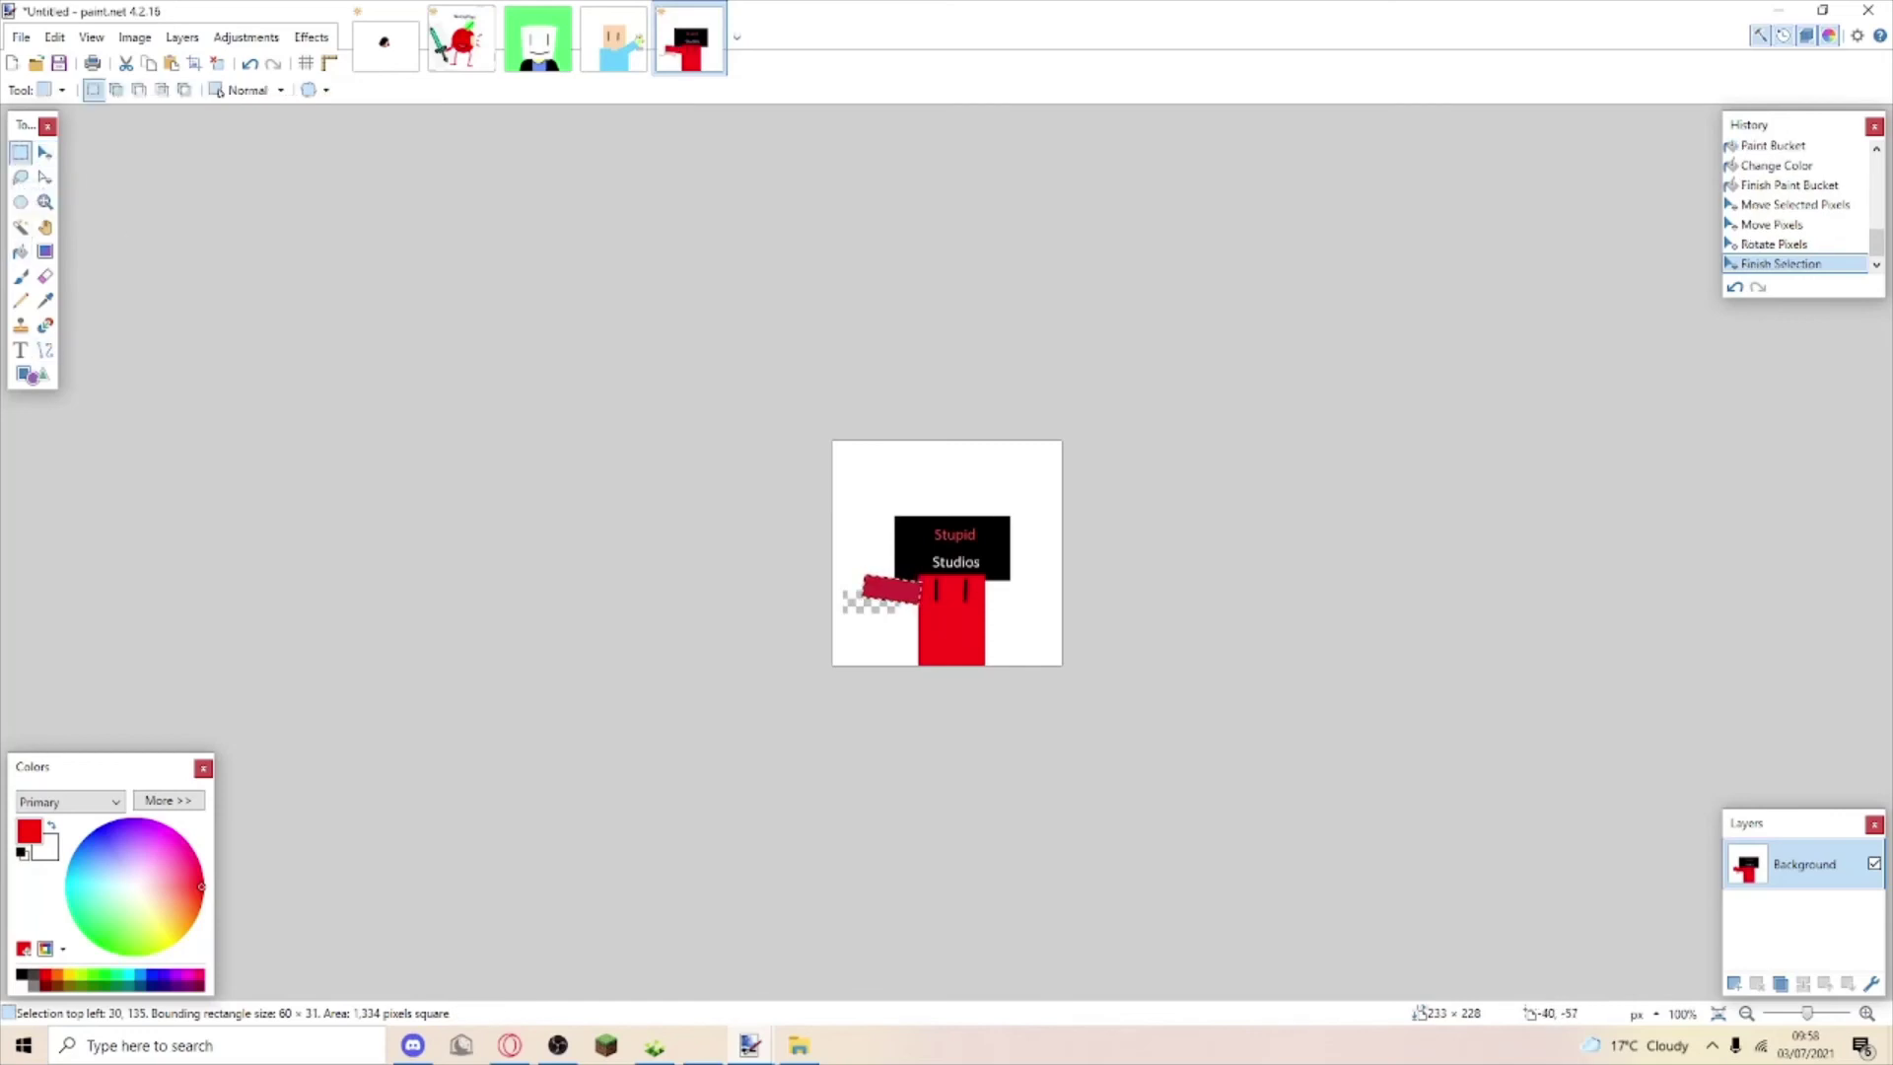
{"action": "left_click_drag", "start_coordinate": [981, 583], "coordinate": [1036, 601]}
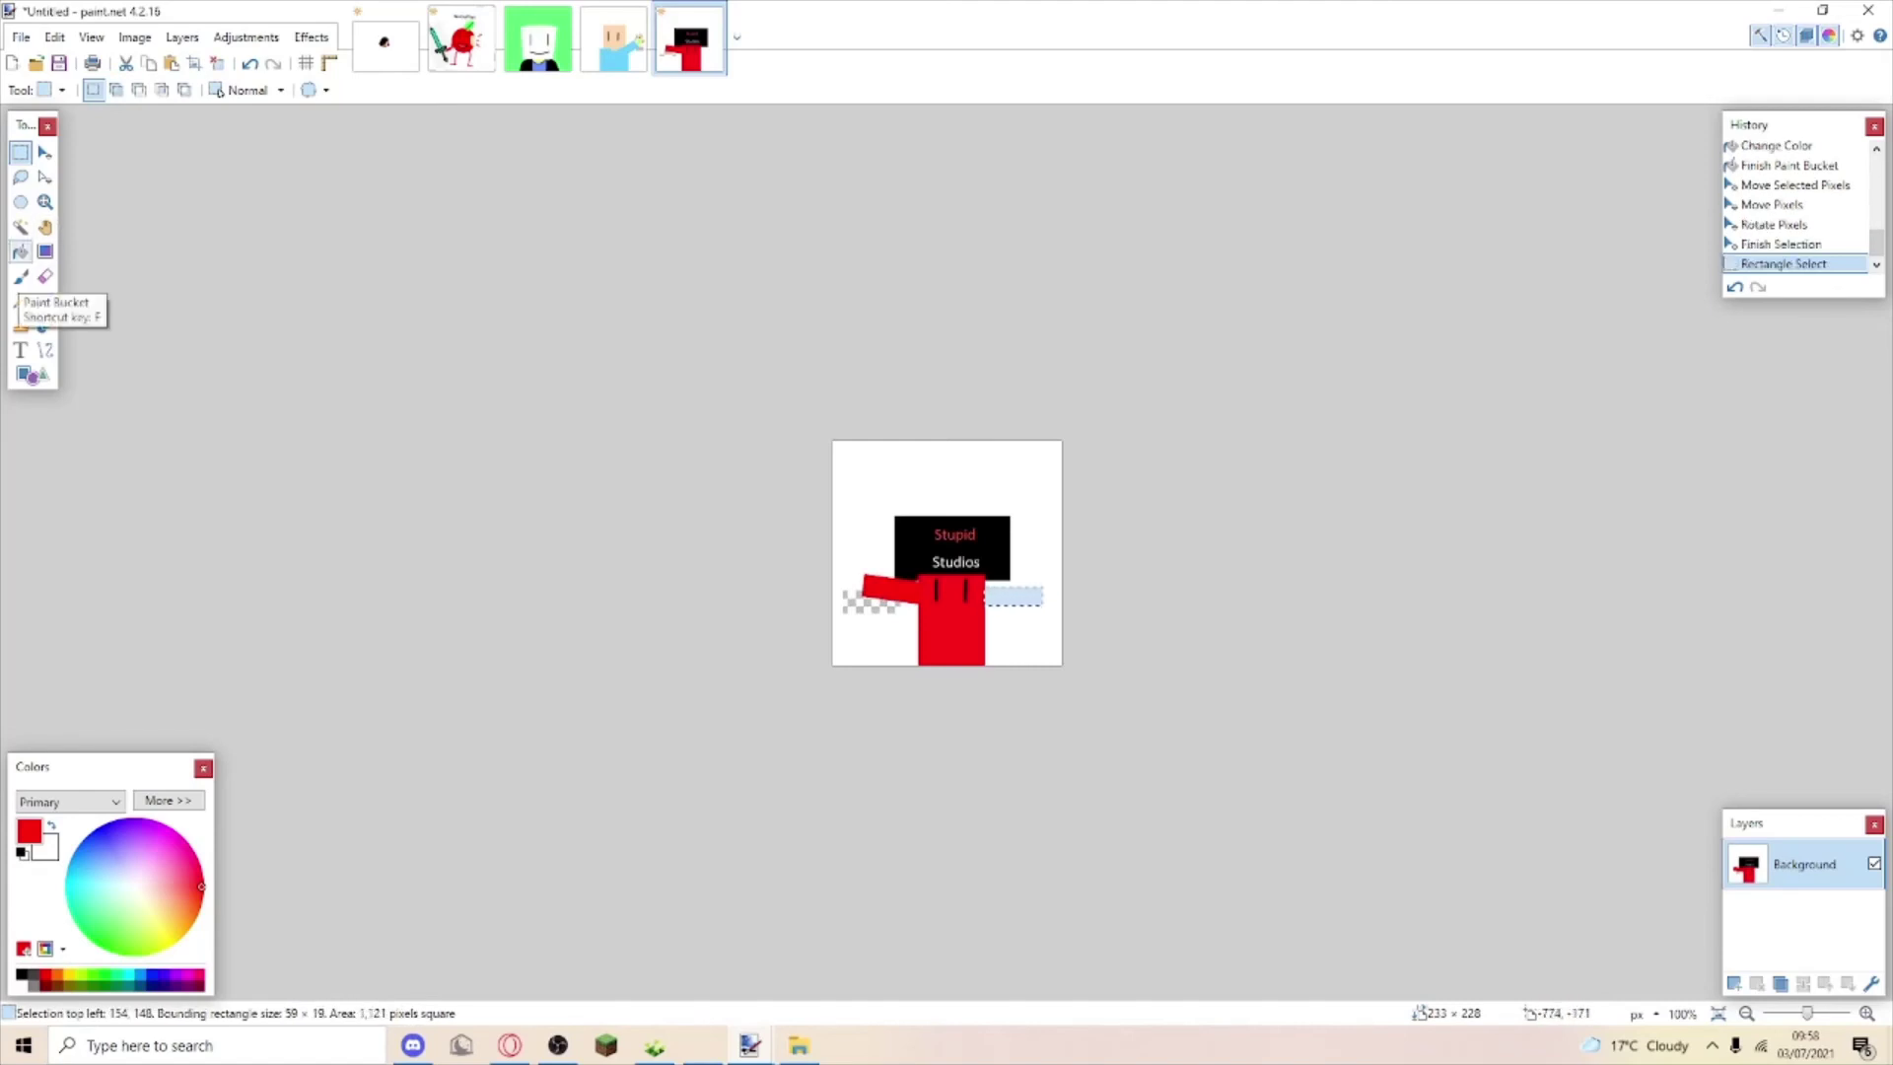
Fill the right-side rectangle red, rotate it upward, and shrink it slightly.
{"action": "left_click", "coordinate": [21, 252]}
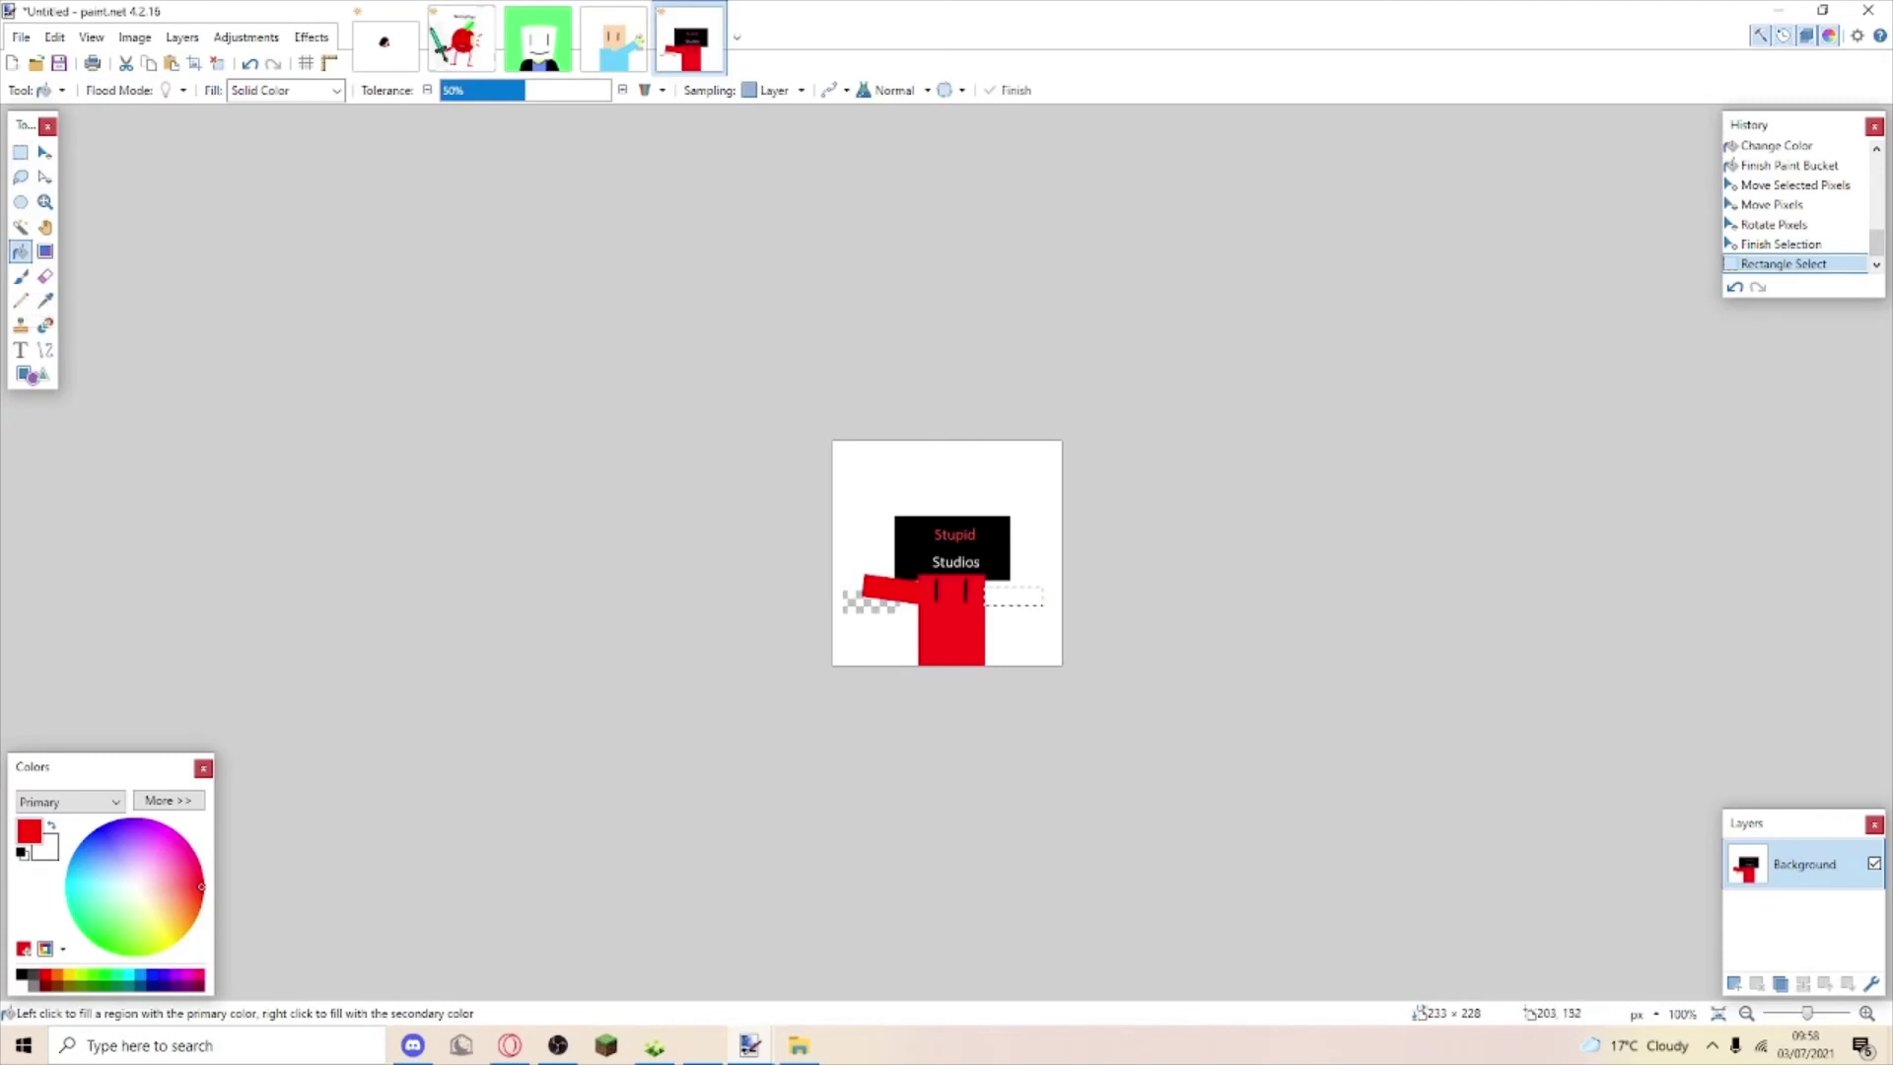
{"action": "left_click", "coordinate": [1022, 596]}
{"action": "key", "text": "m"}
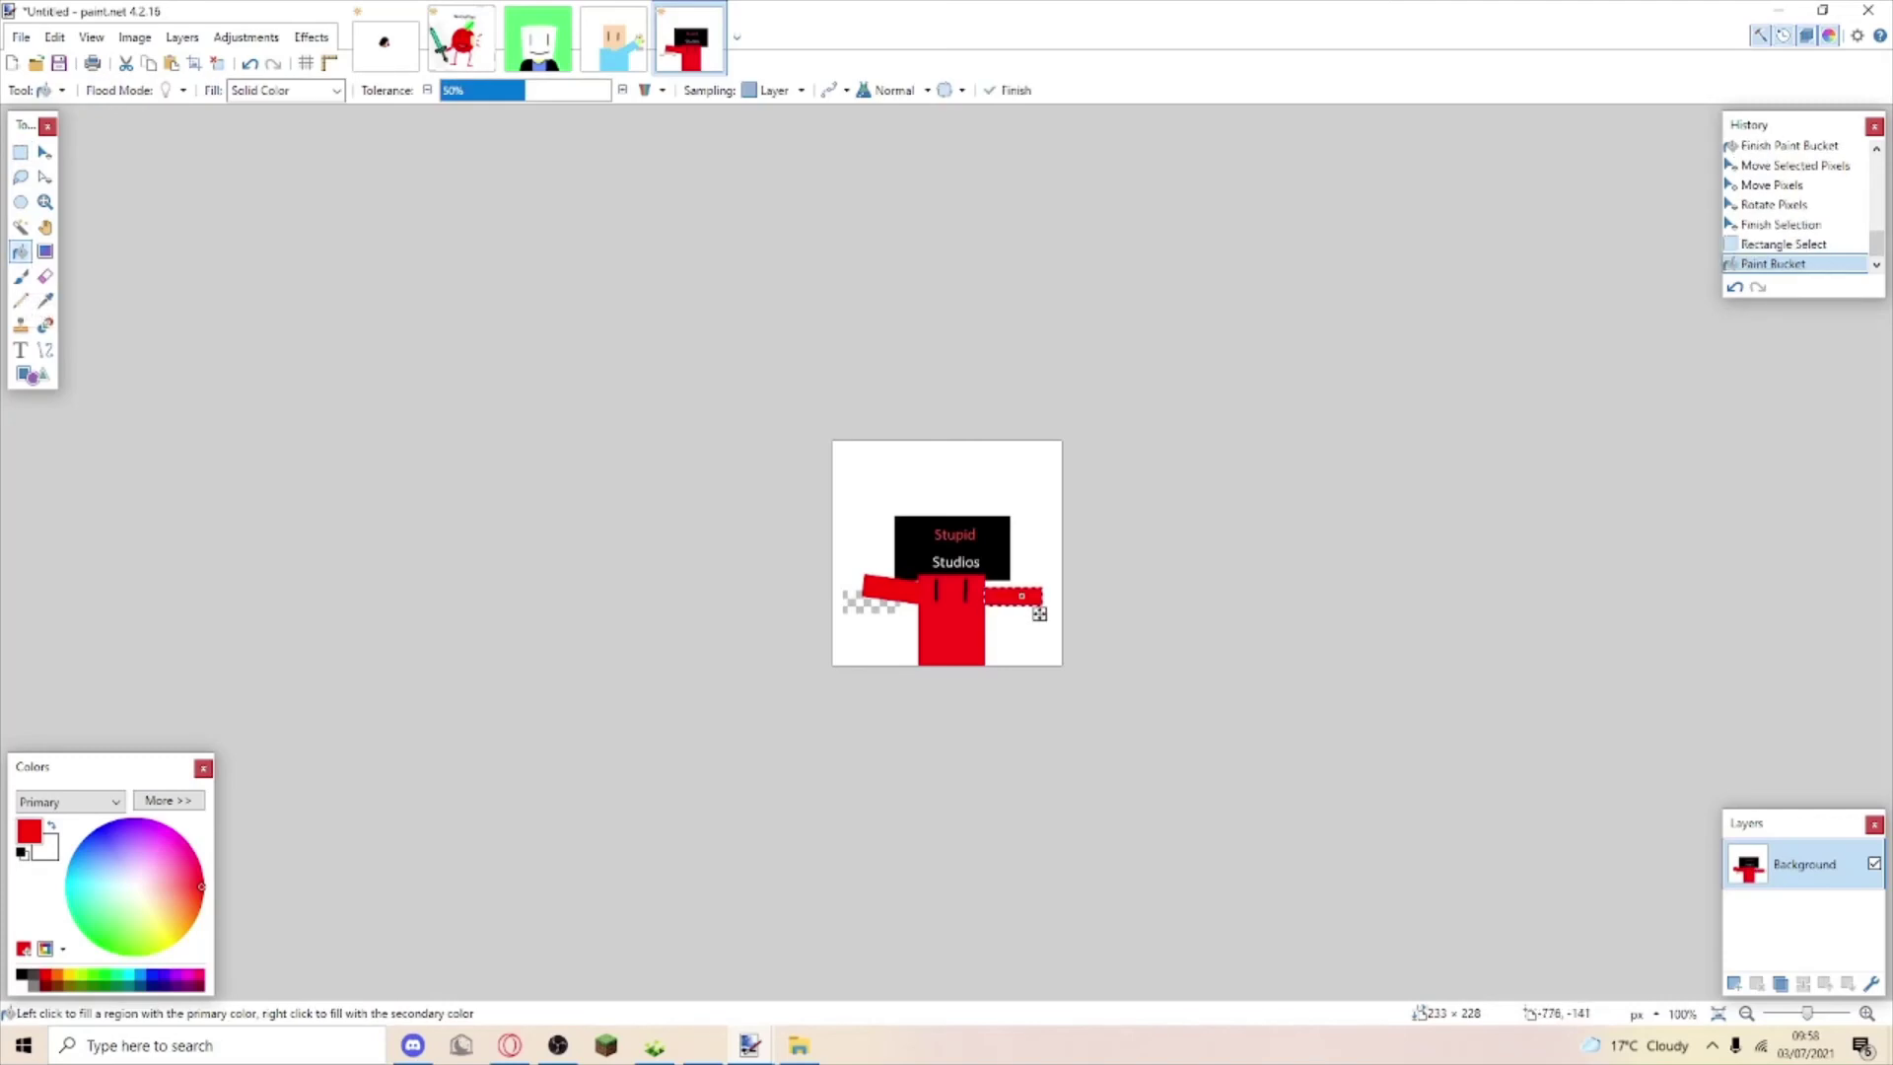
{"action": "left_click_drag", "start_coordinate": [1085, 619], "coordinate": [1088, 593]}
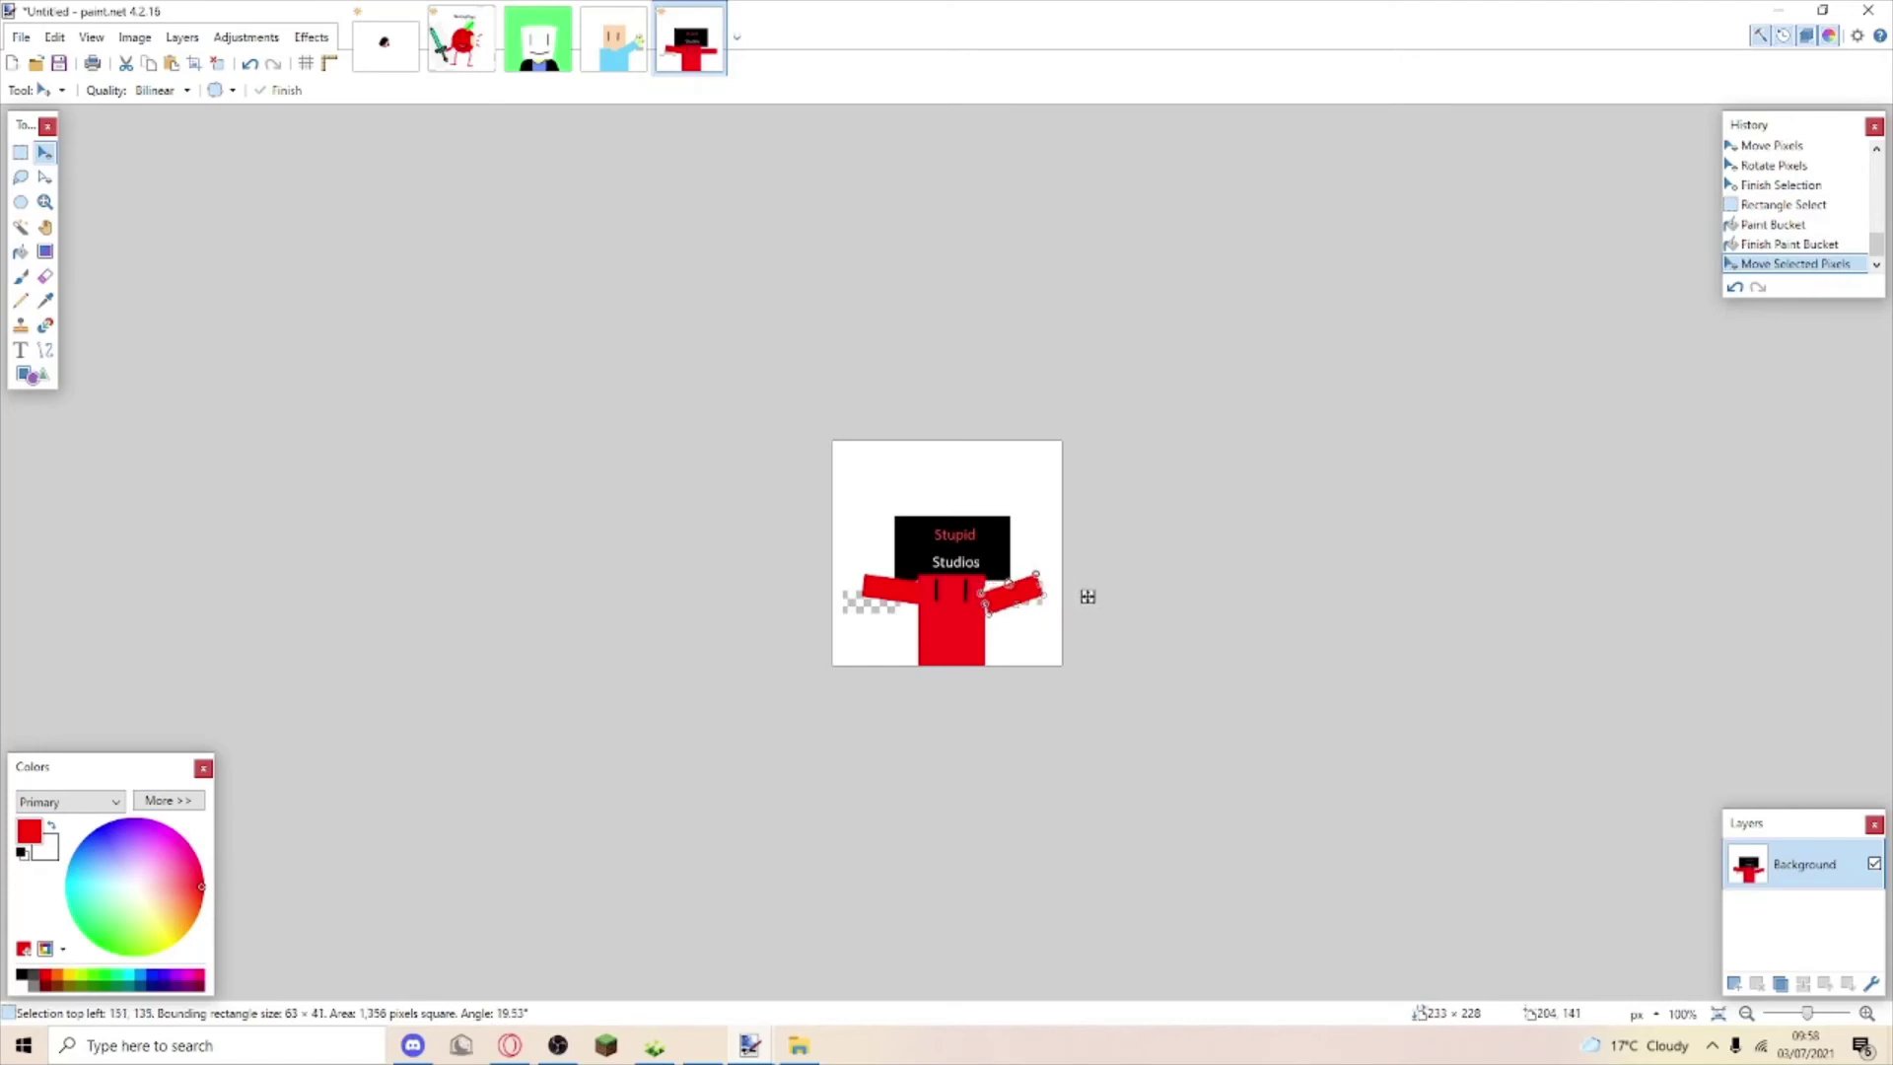
{"action": "left_click_drag", "start_coordinate": [1087, 597], "coordinate": [1087, 581]}
Resize the right arm, then search Google for 'dead bush' in a new Opera tab.
{"action": "left_click", "coordinate": [1088, 589]}
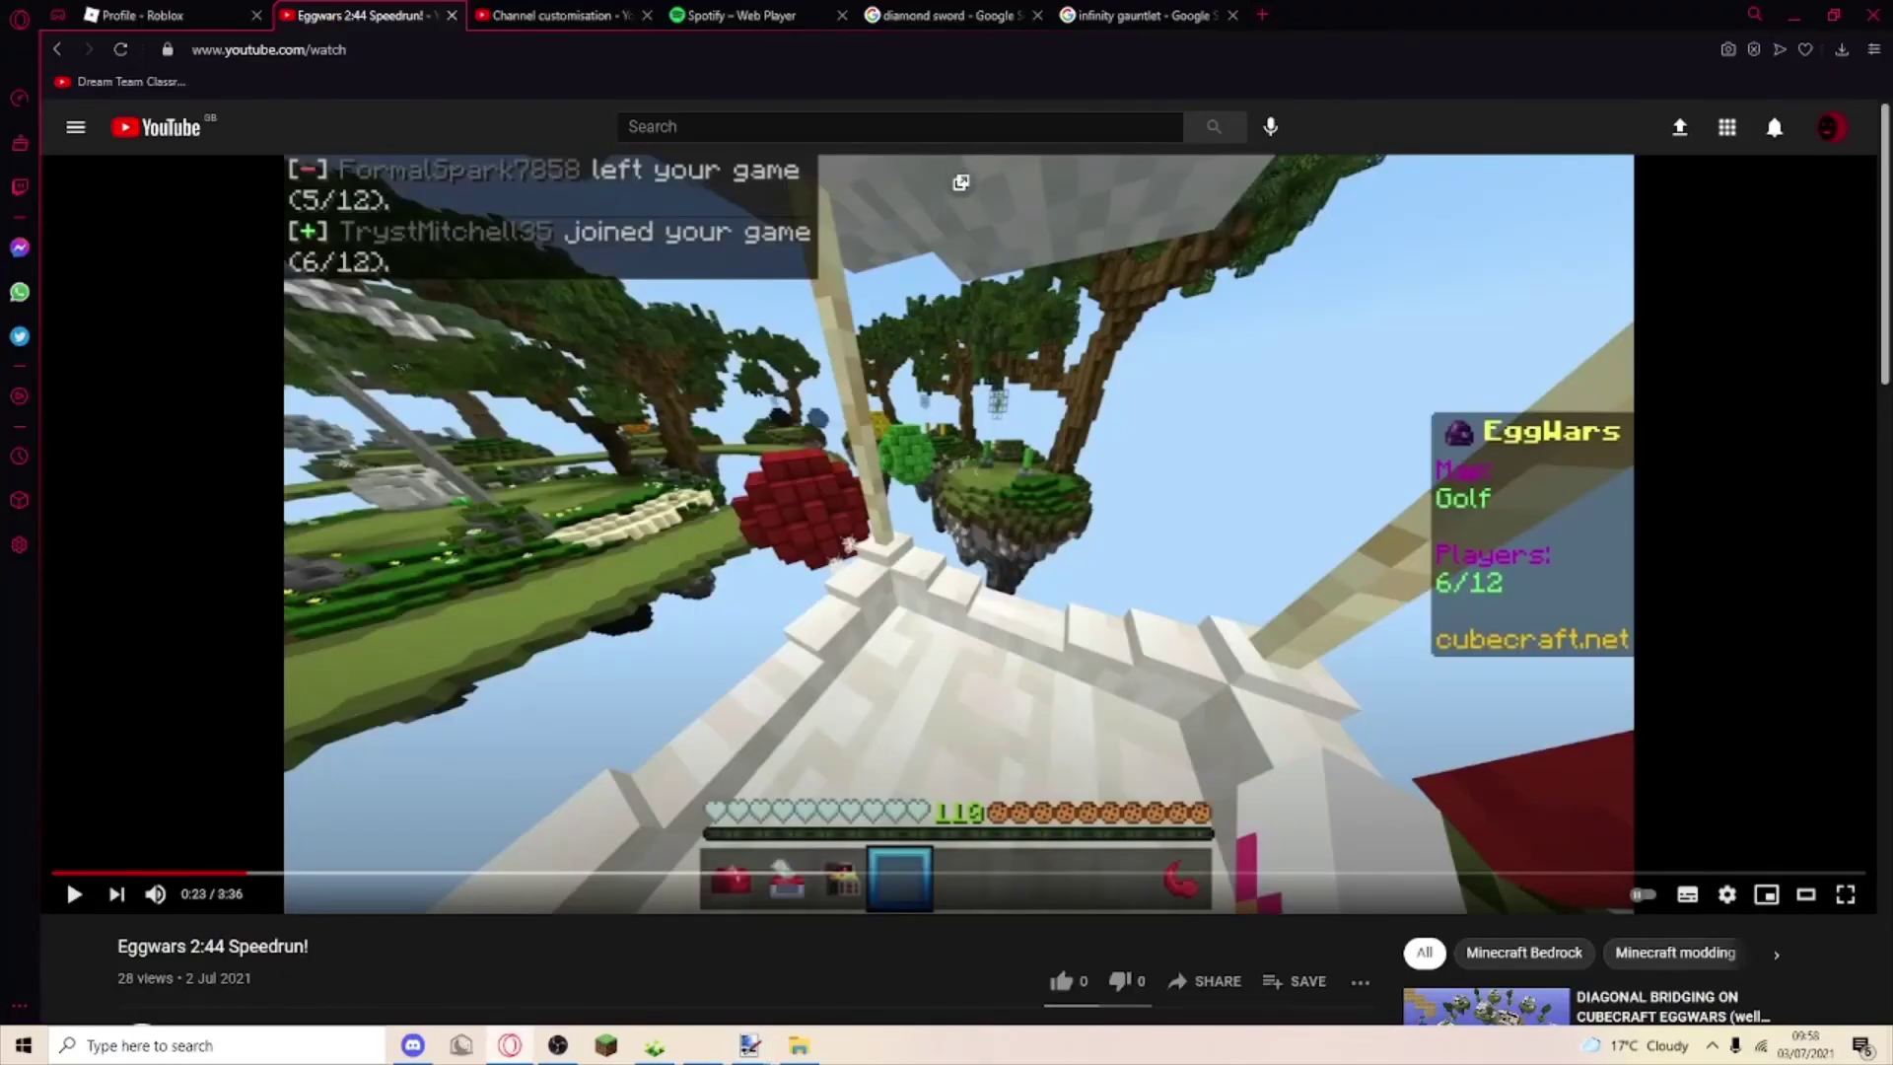
{"action": "left_click", "coordinate": [1261, 15]}
{"action": "type", "text": "d"}
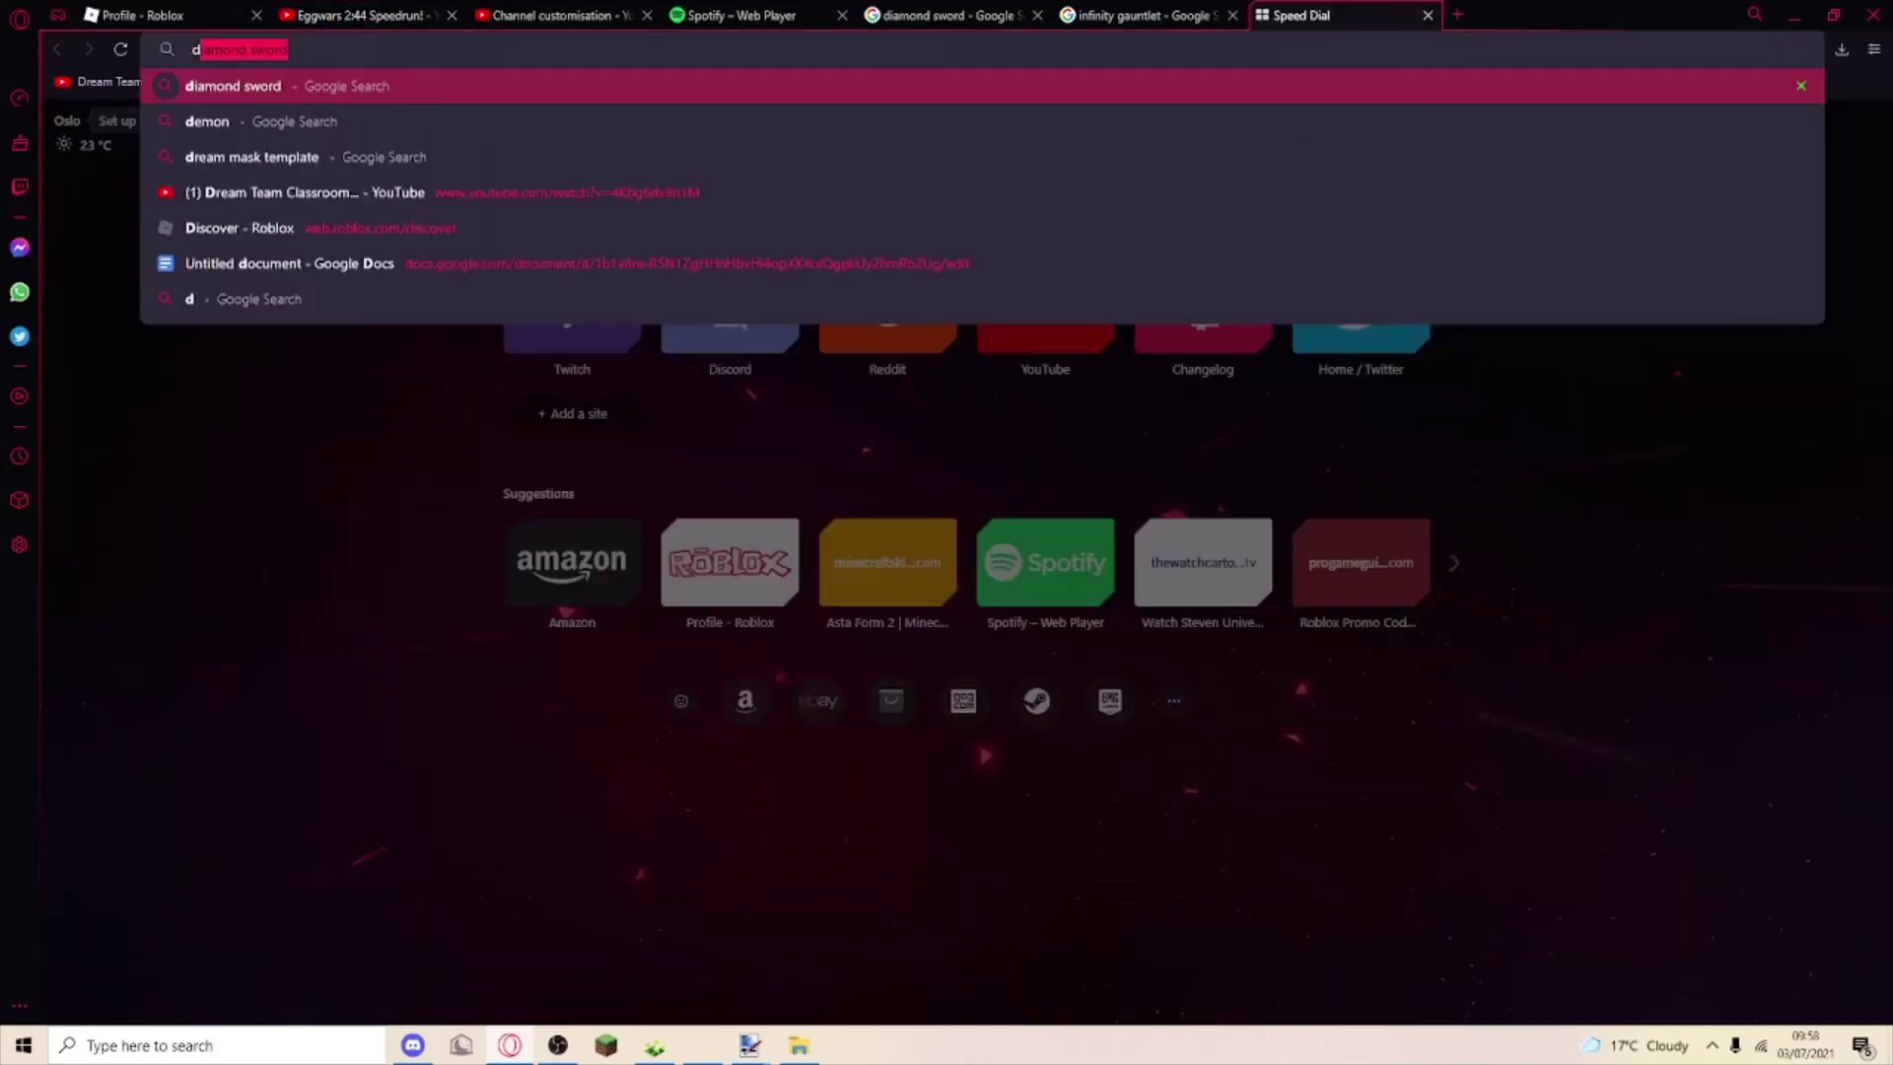
{"action": "type", "text": "ead b"}
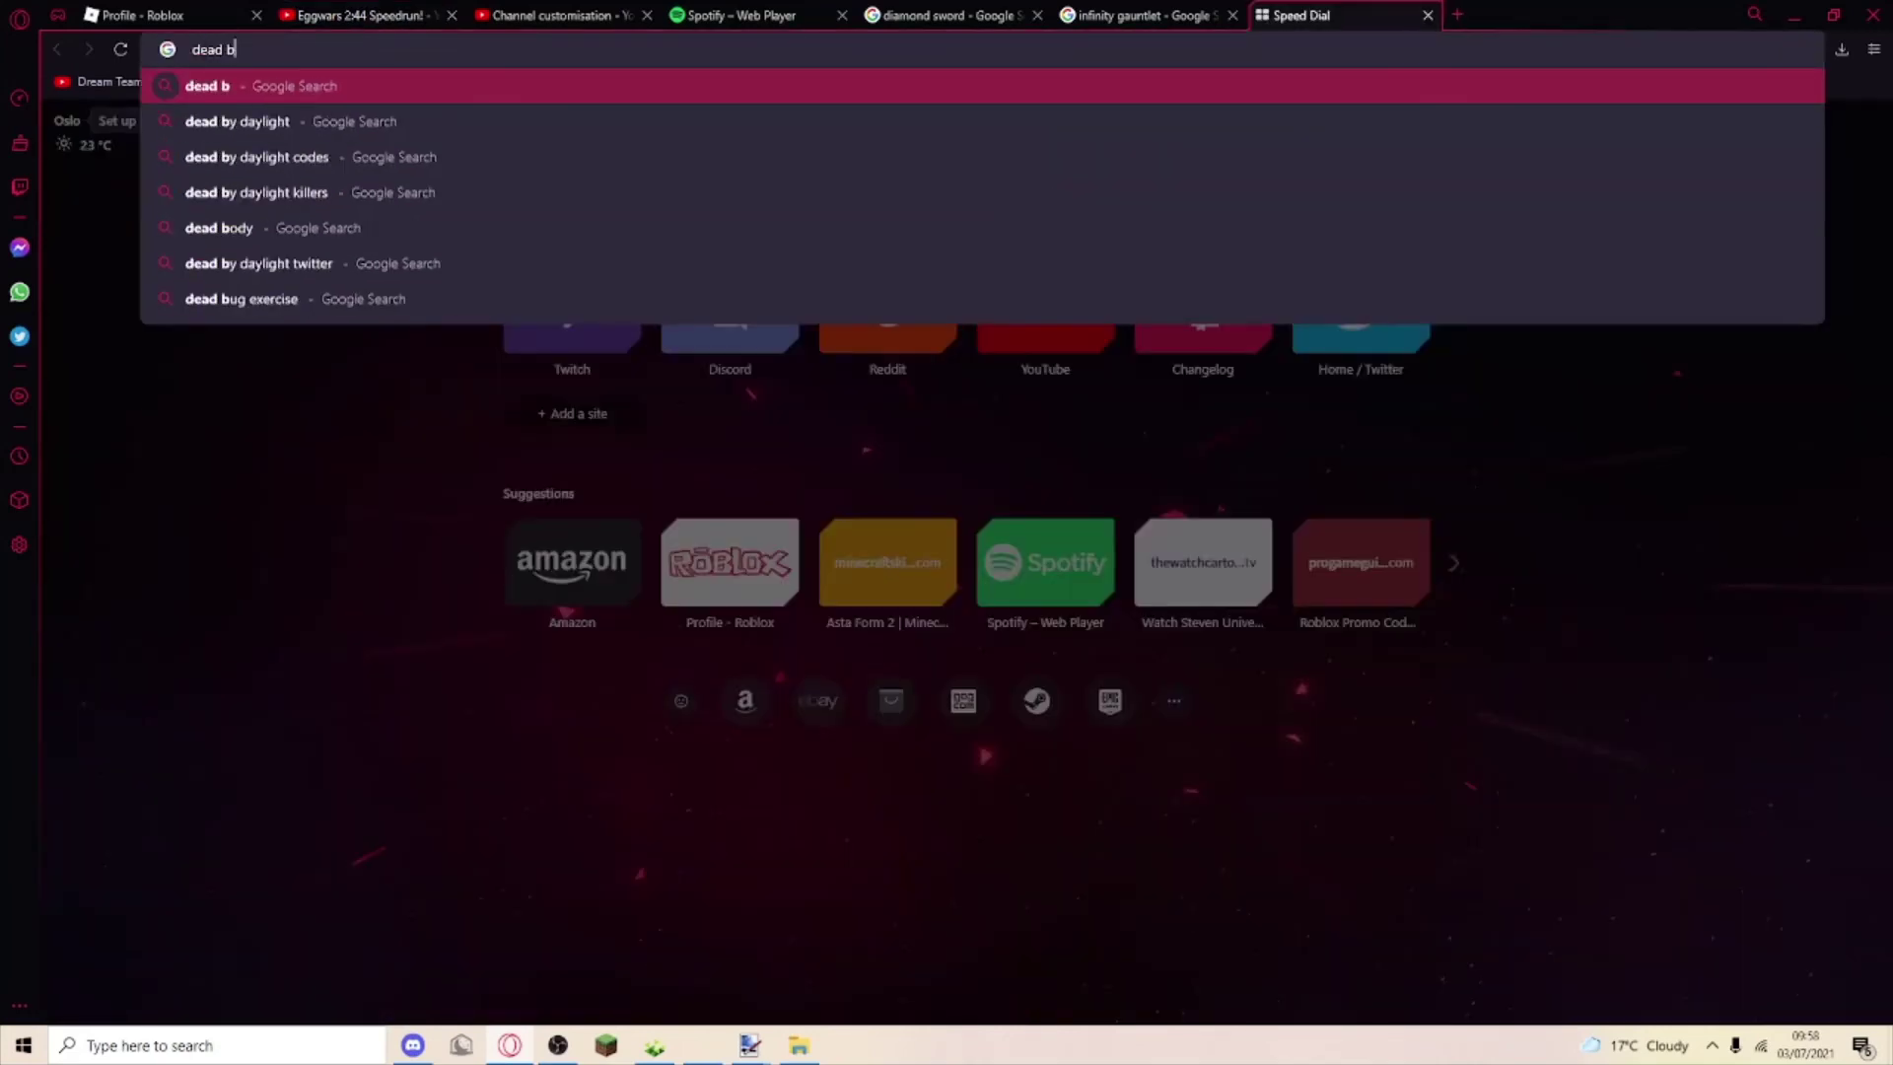
{"action": "type", "text": "ushj"}
{"action": "key", "text": "Return"}
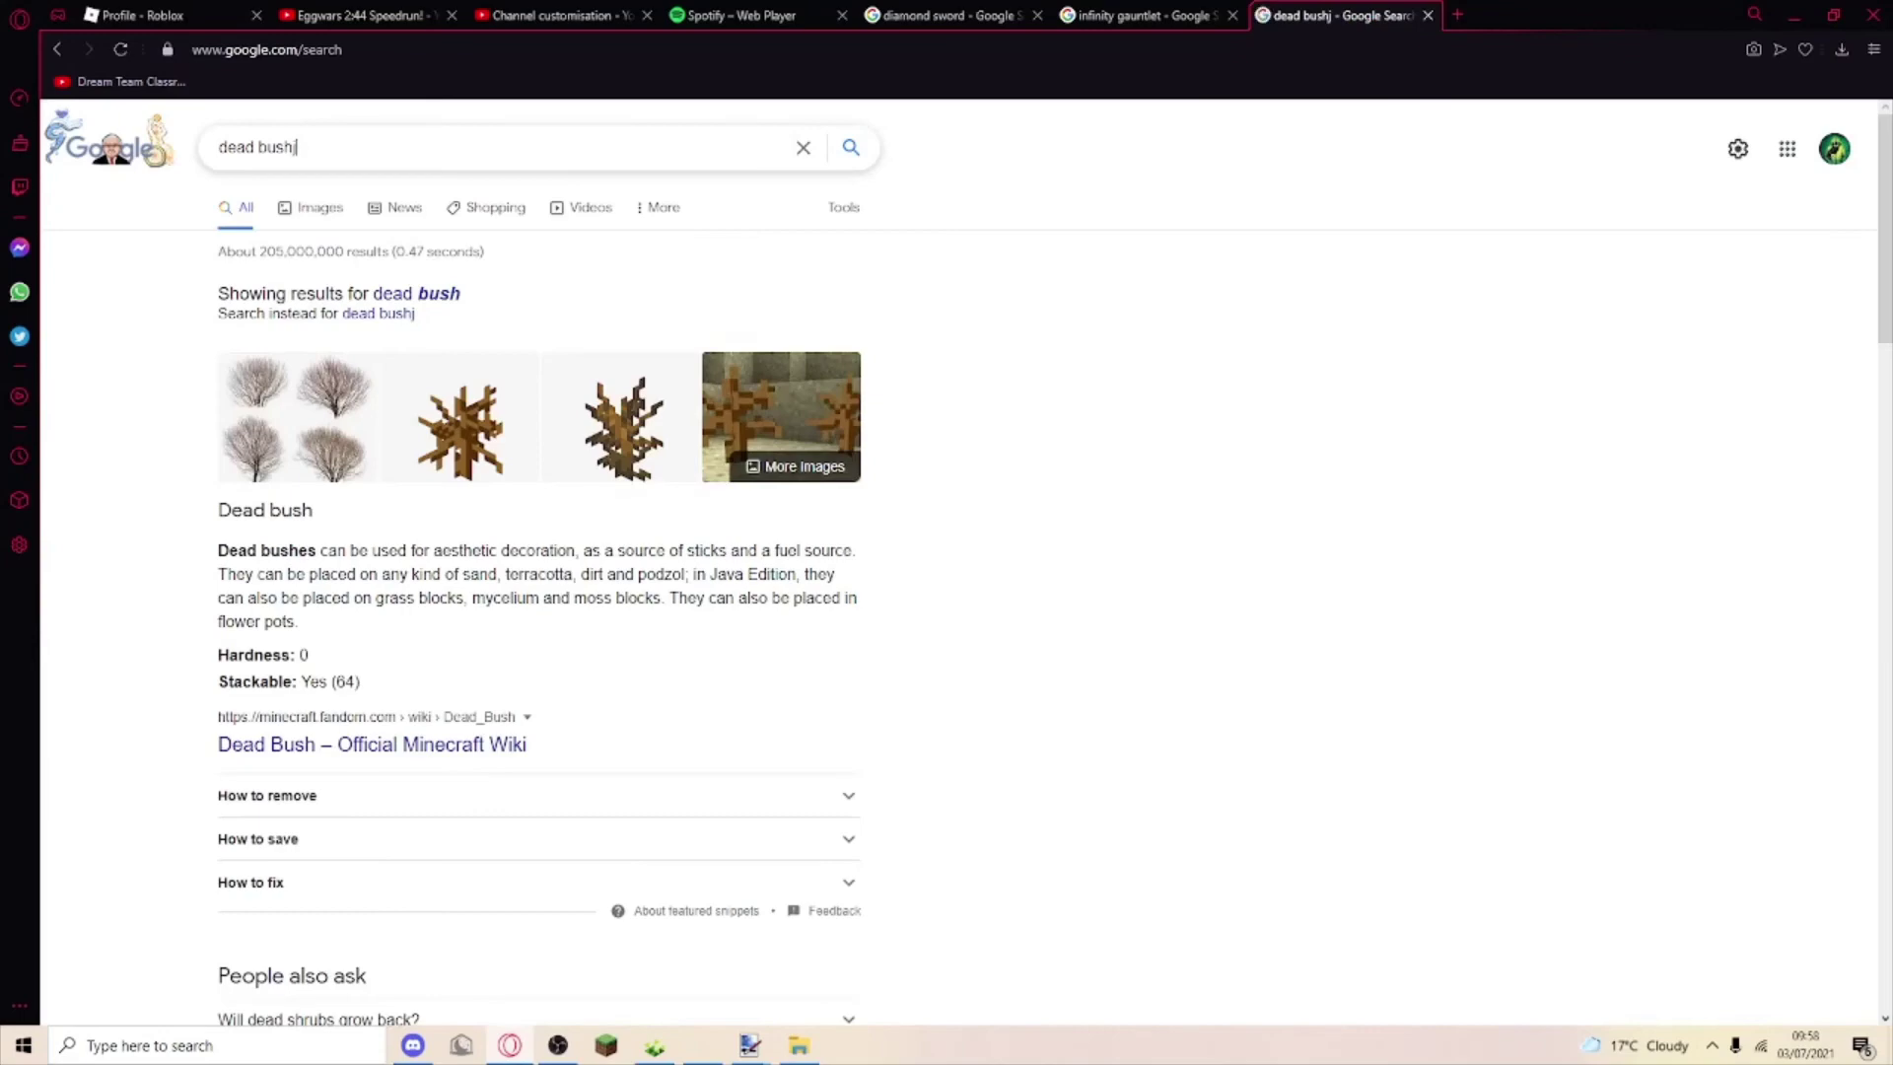
{"action": "key", "text": "BackSpace"}
{"action": "key", "text": "Return"}
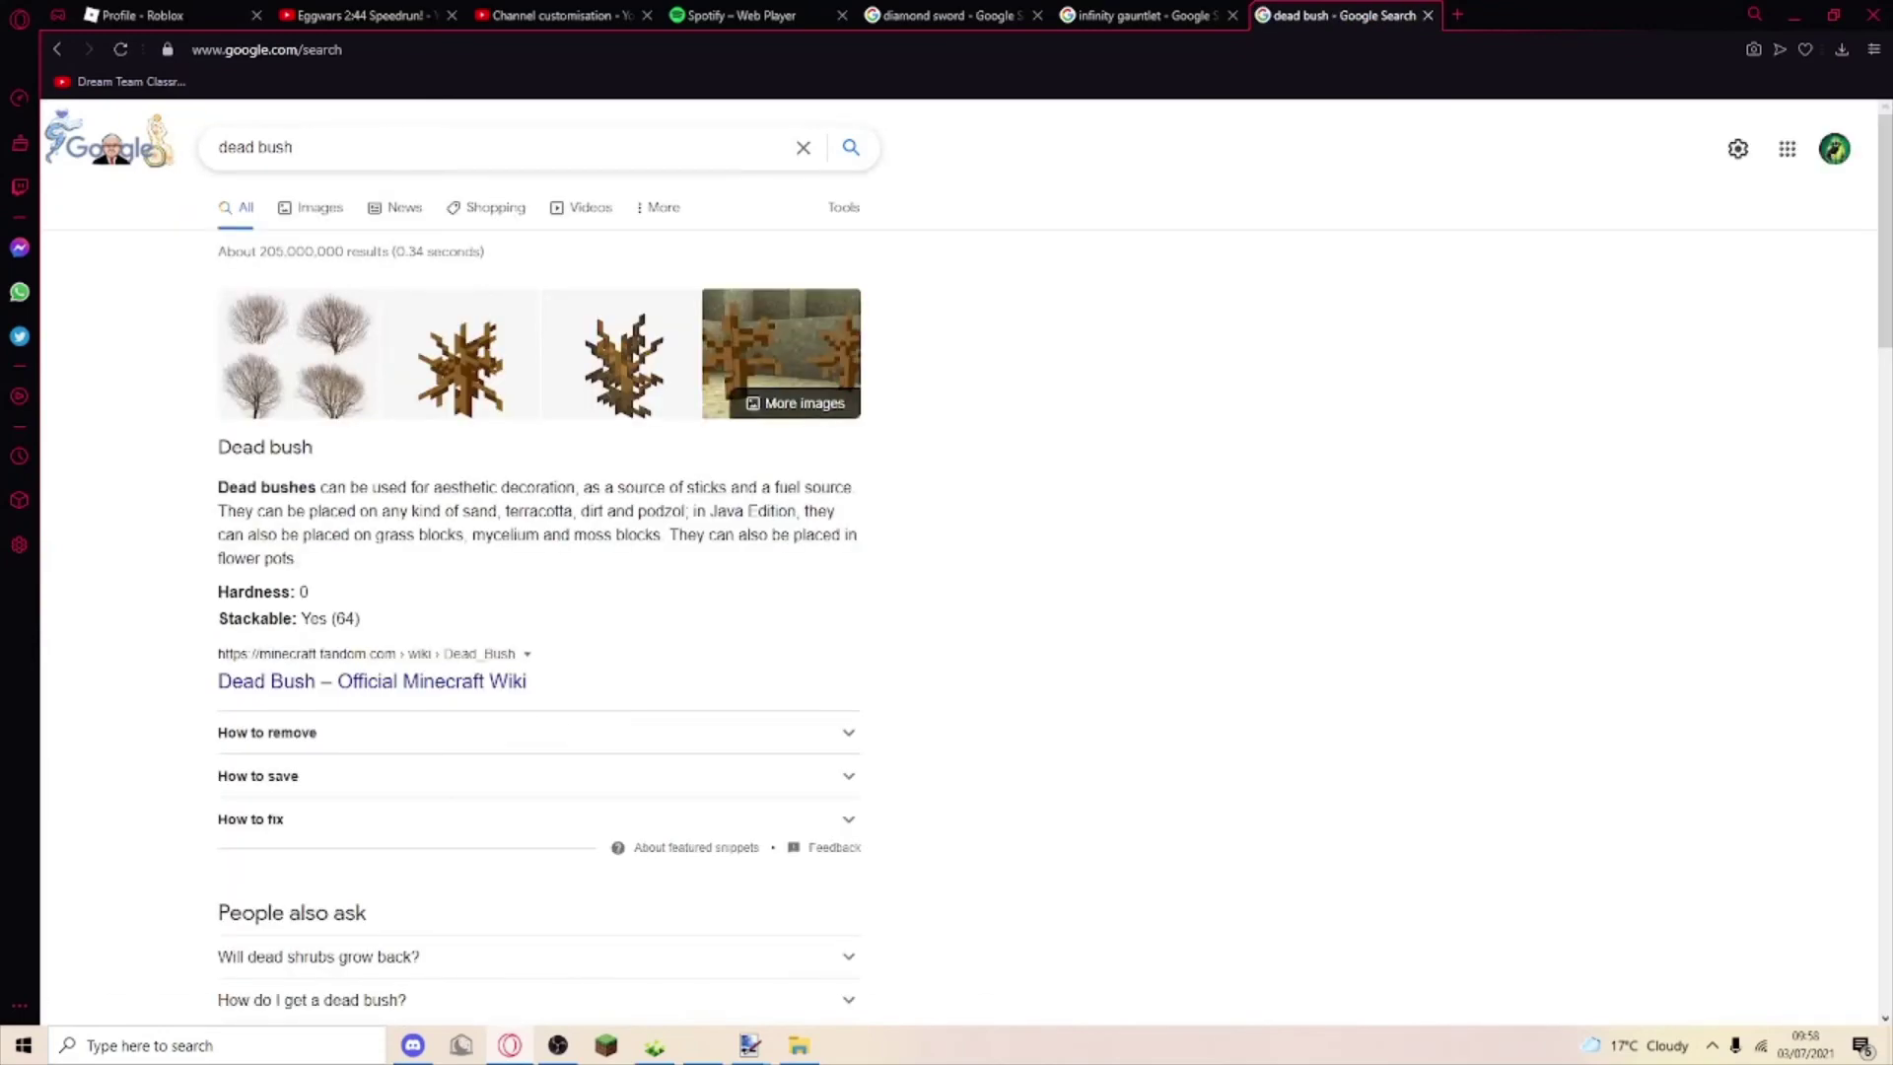
Open Google Images results and copy the Minecraft Dead Bush picture.
{"action": "left_click", "coordinate": [310, 207]}
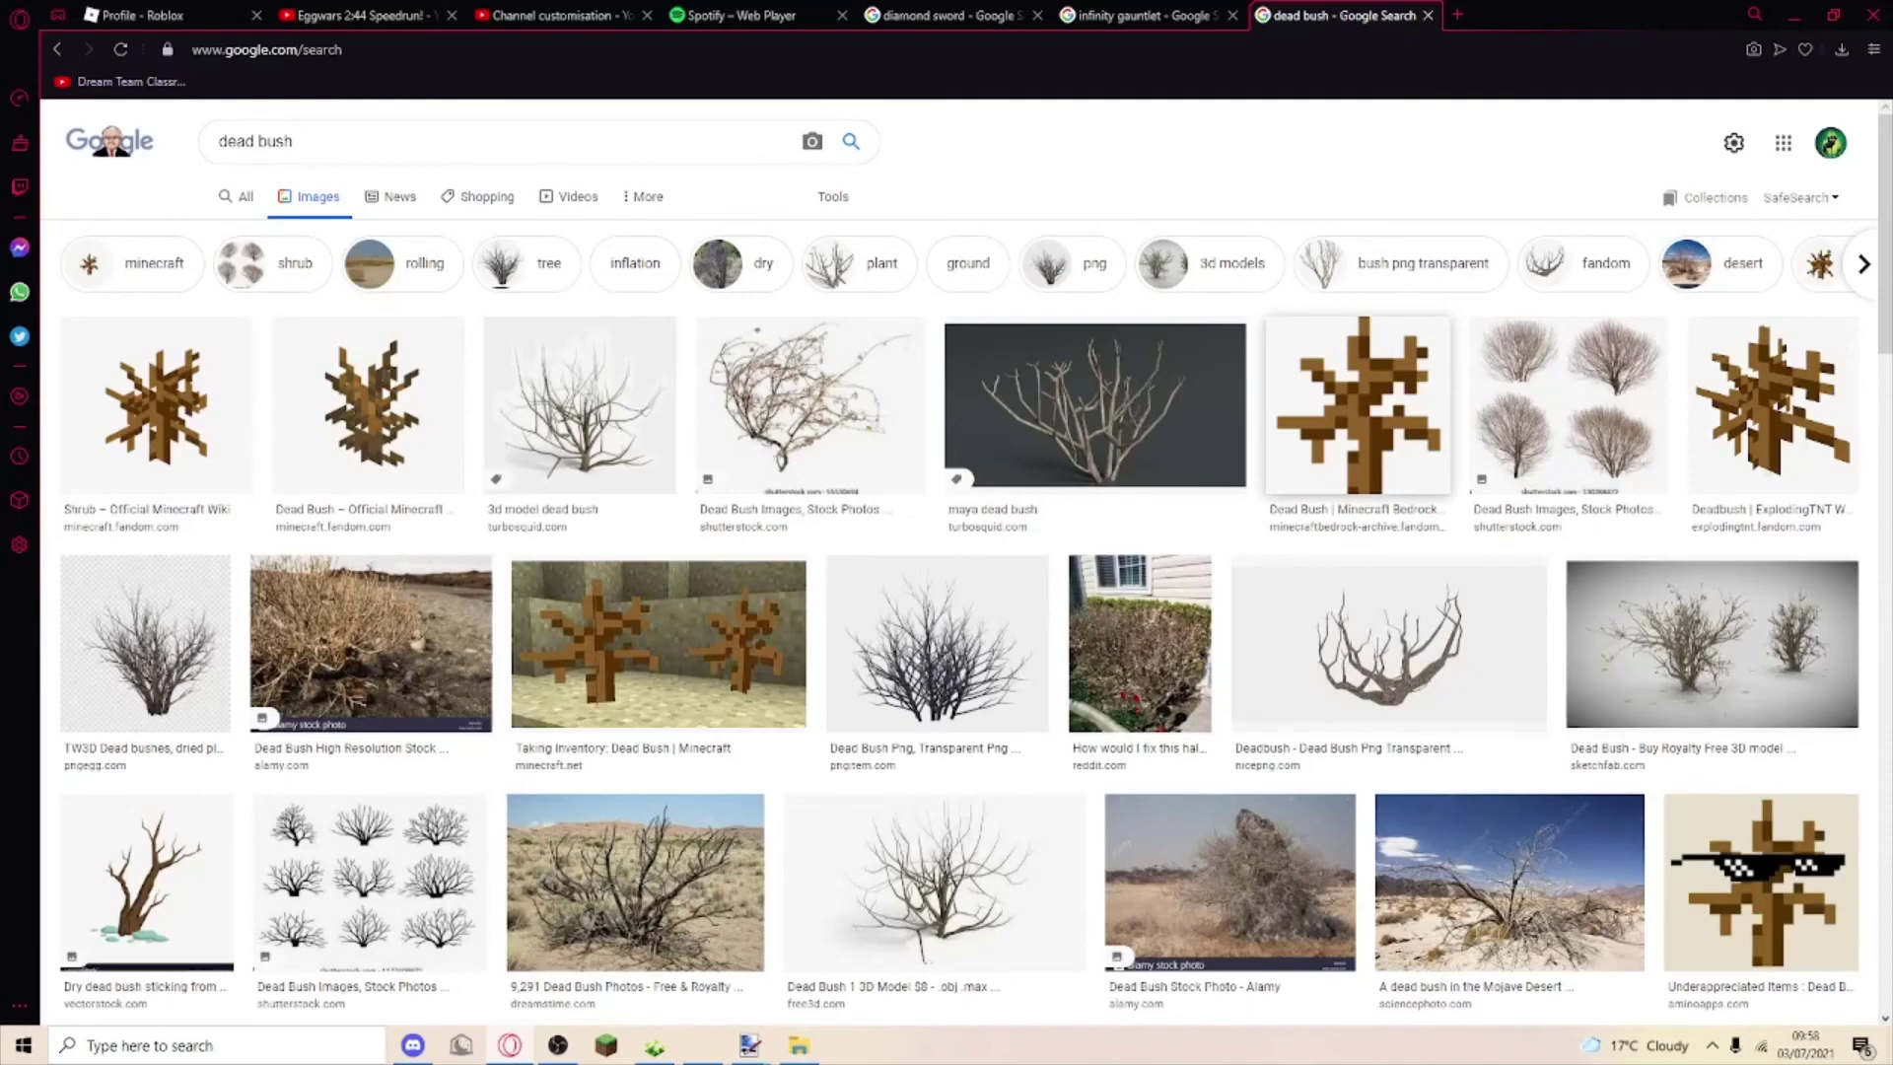
{"action": "left_click", "coordinate": [1358, 406]}
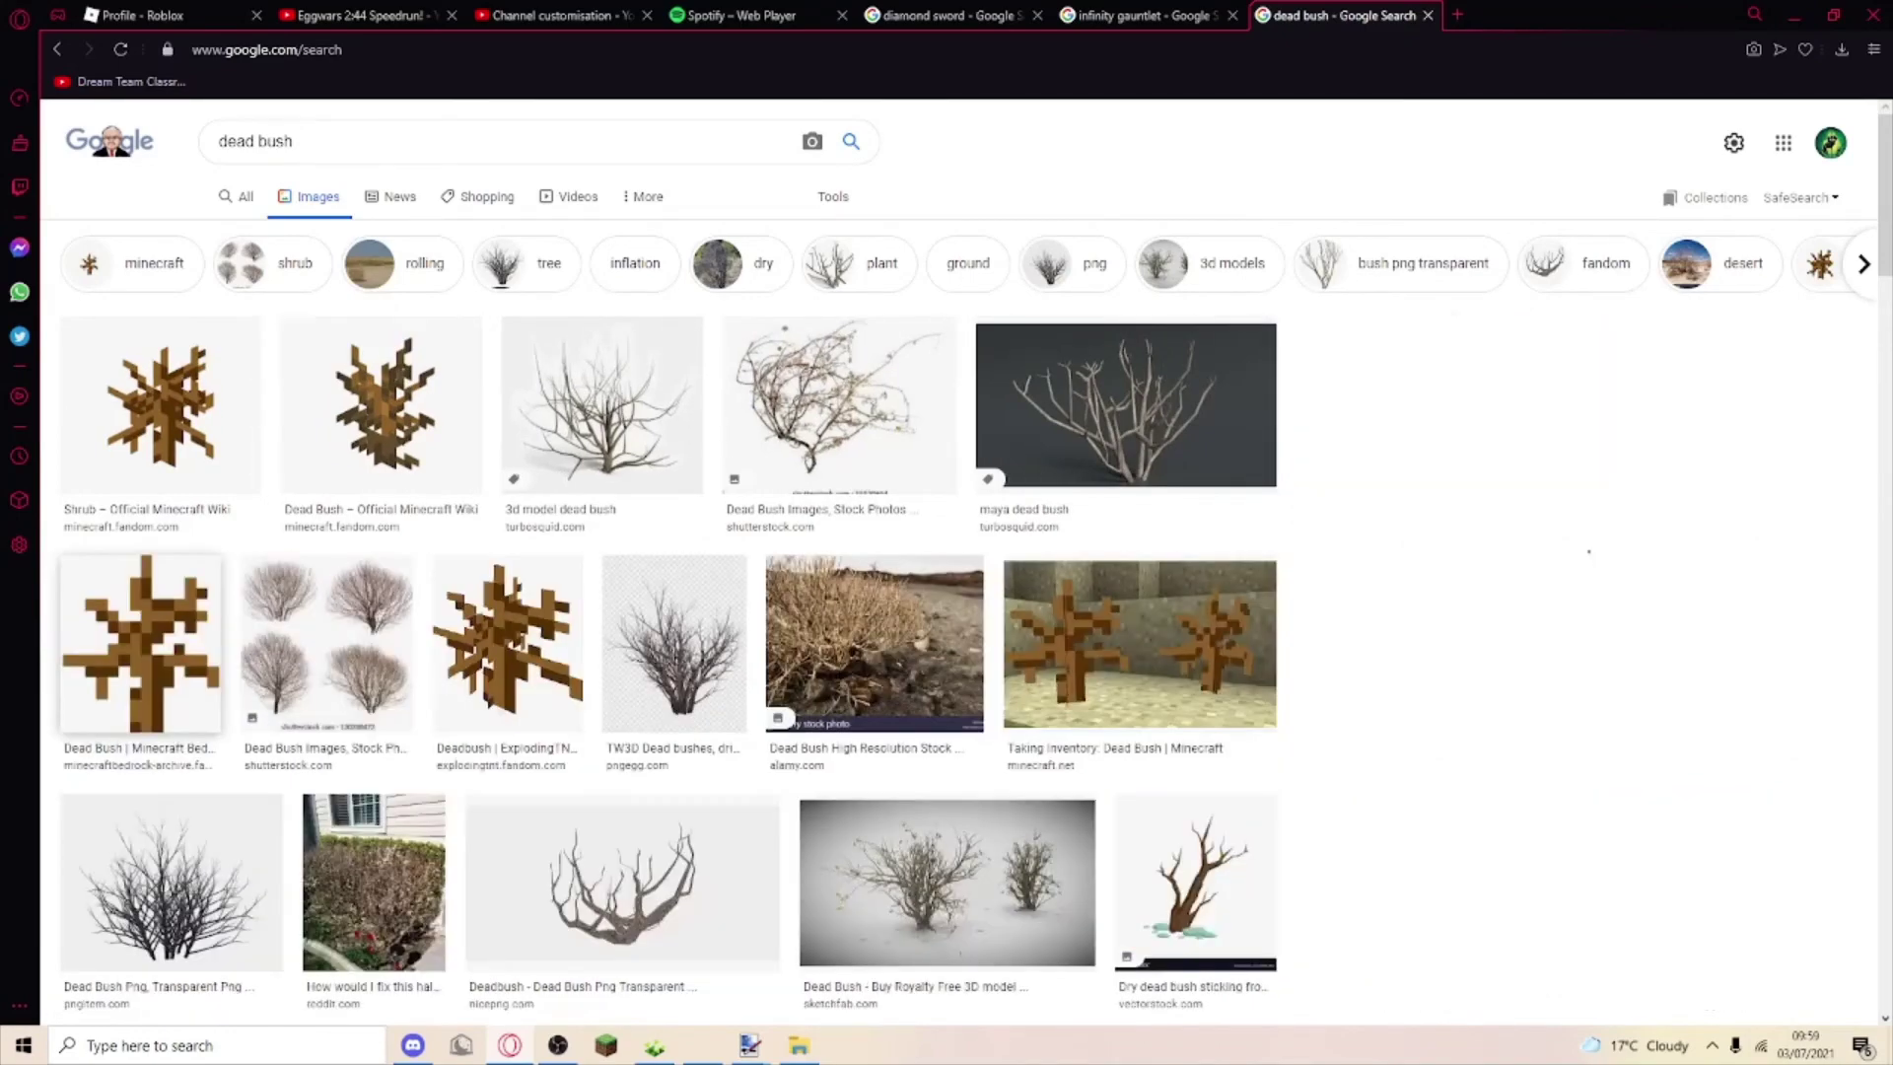
{"action": "right_click", "coordinate": [1467, 186]}
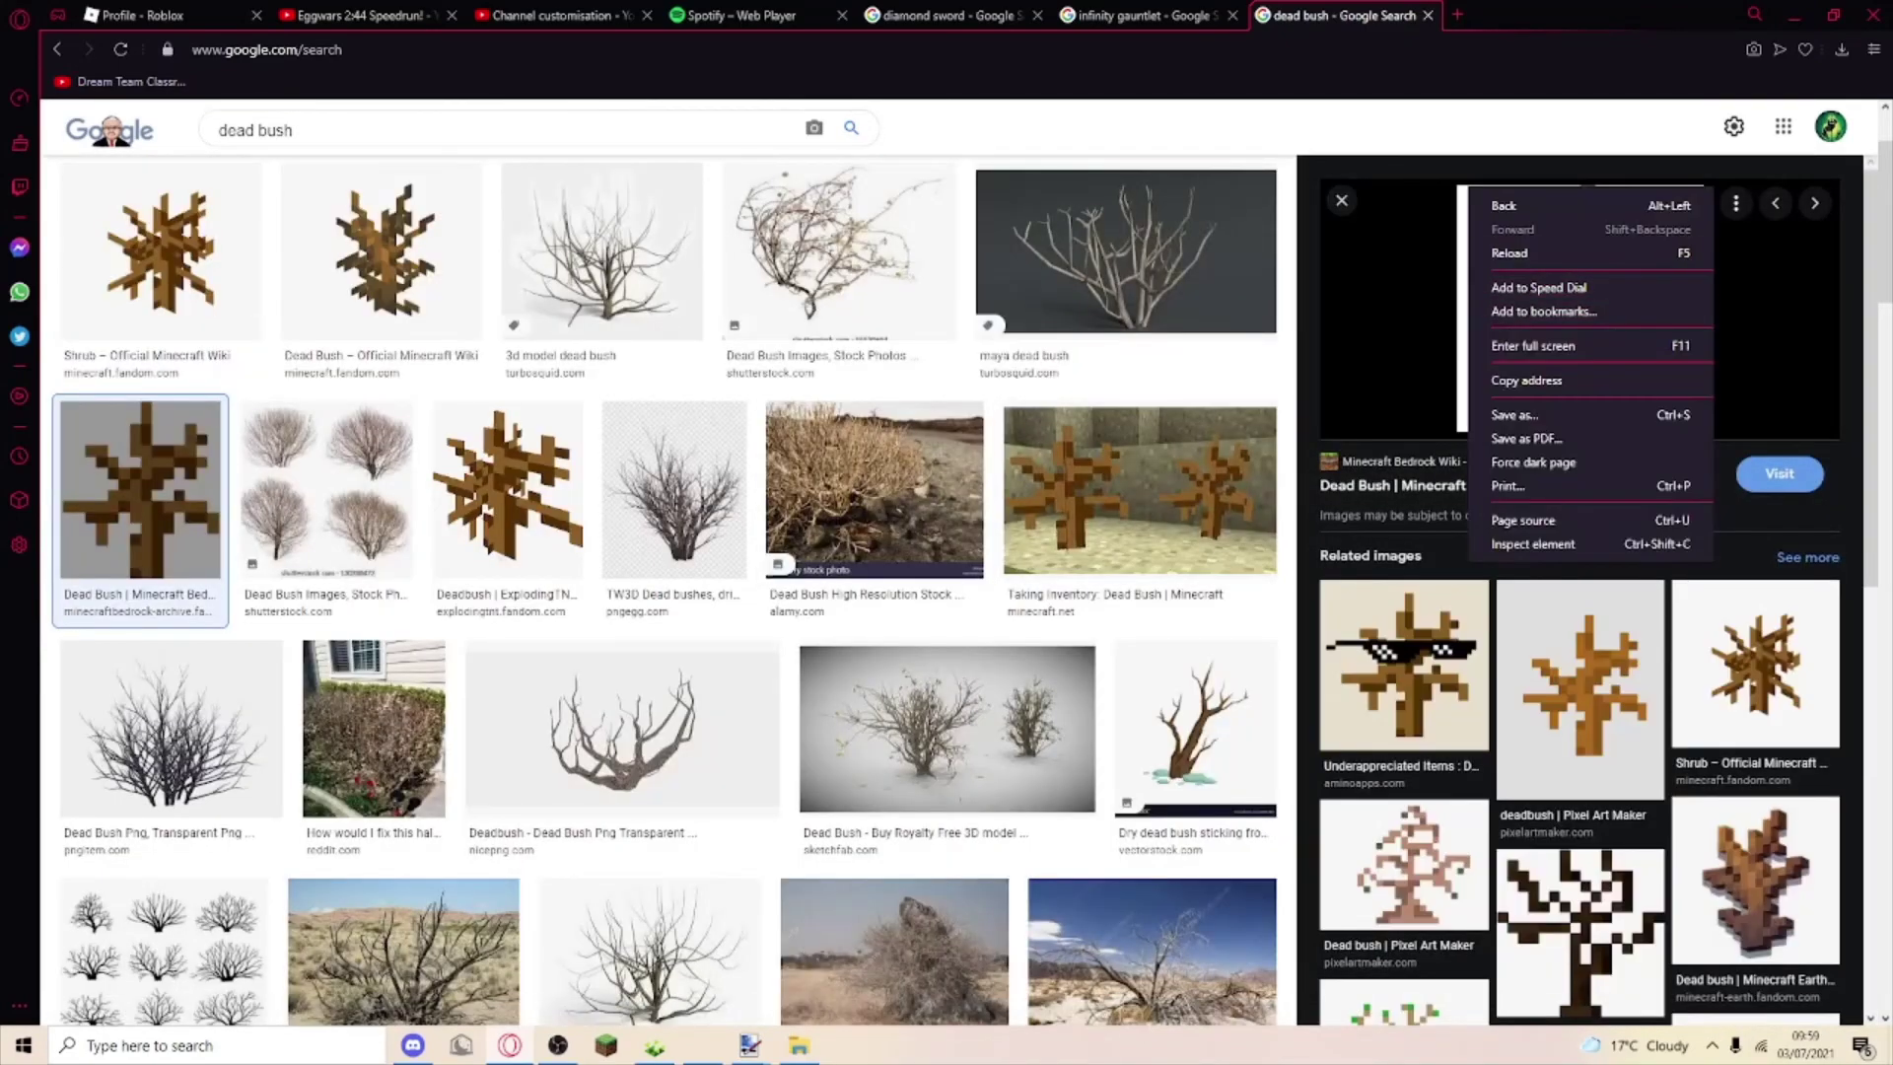
{"action": "right_click", "coordinate": [1496, 316]}
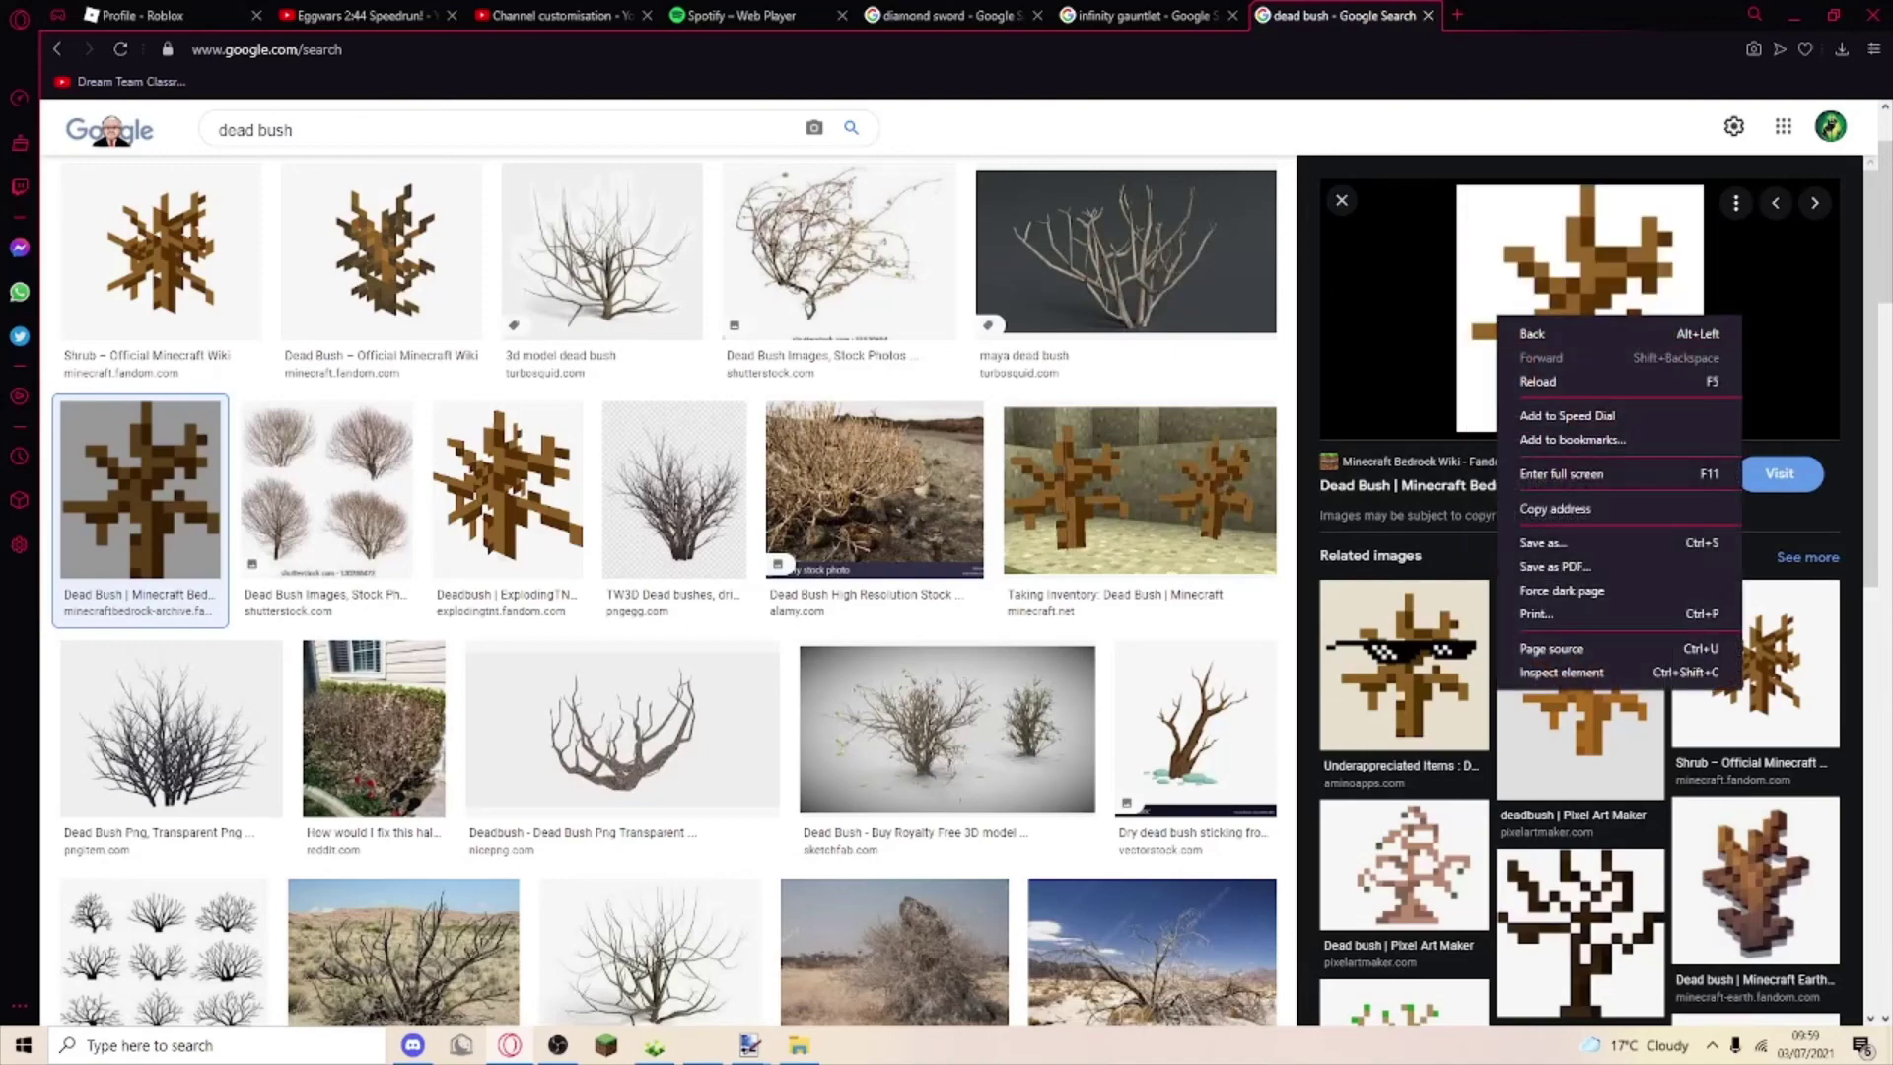
{"action": "right_click", "coordinate": [1577, 289]}
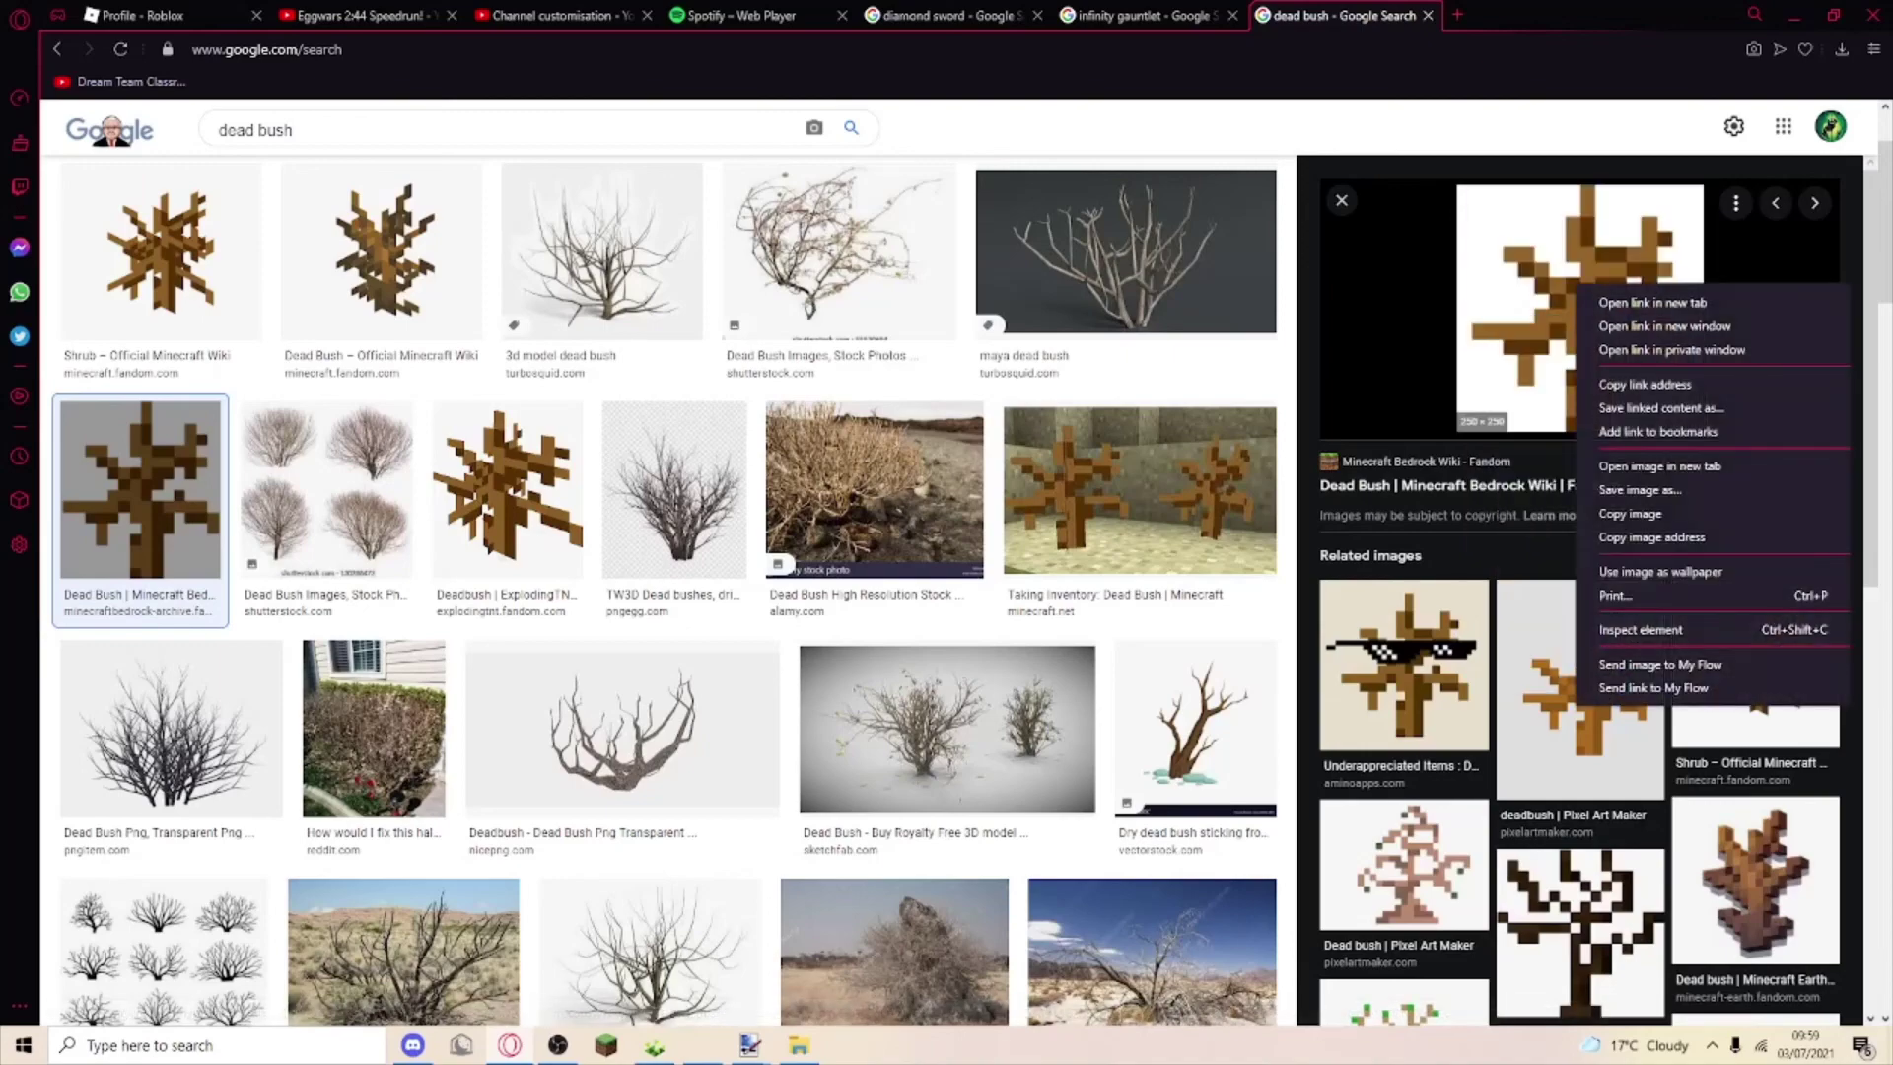
{"action": "left_click", "coordinate": [1629, 513]}
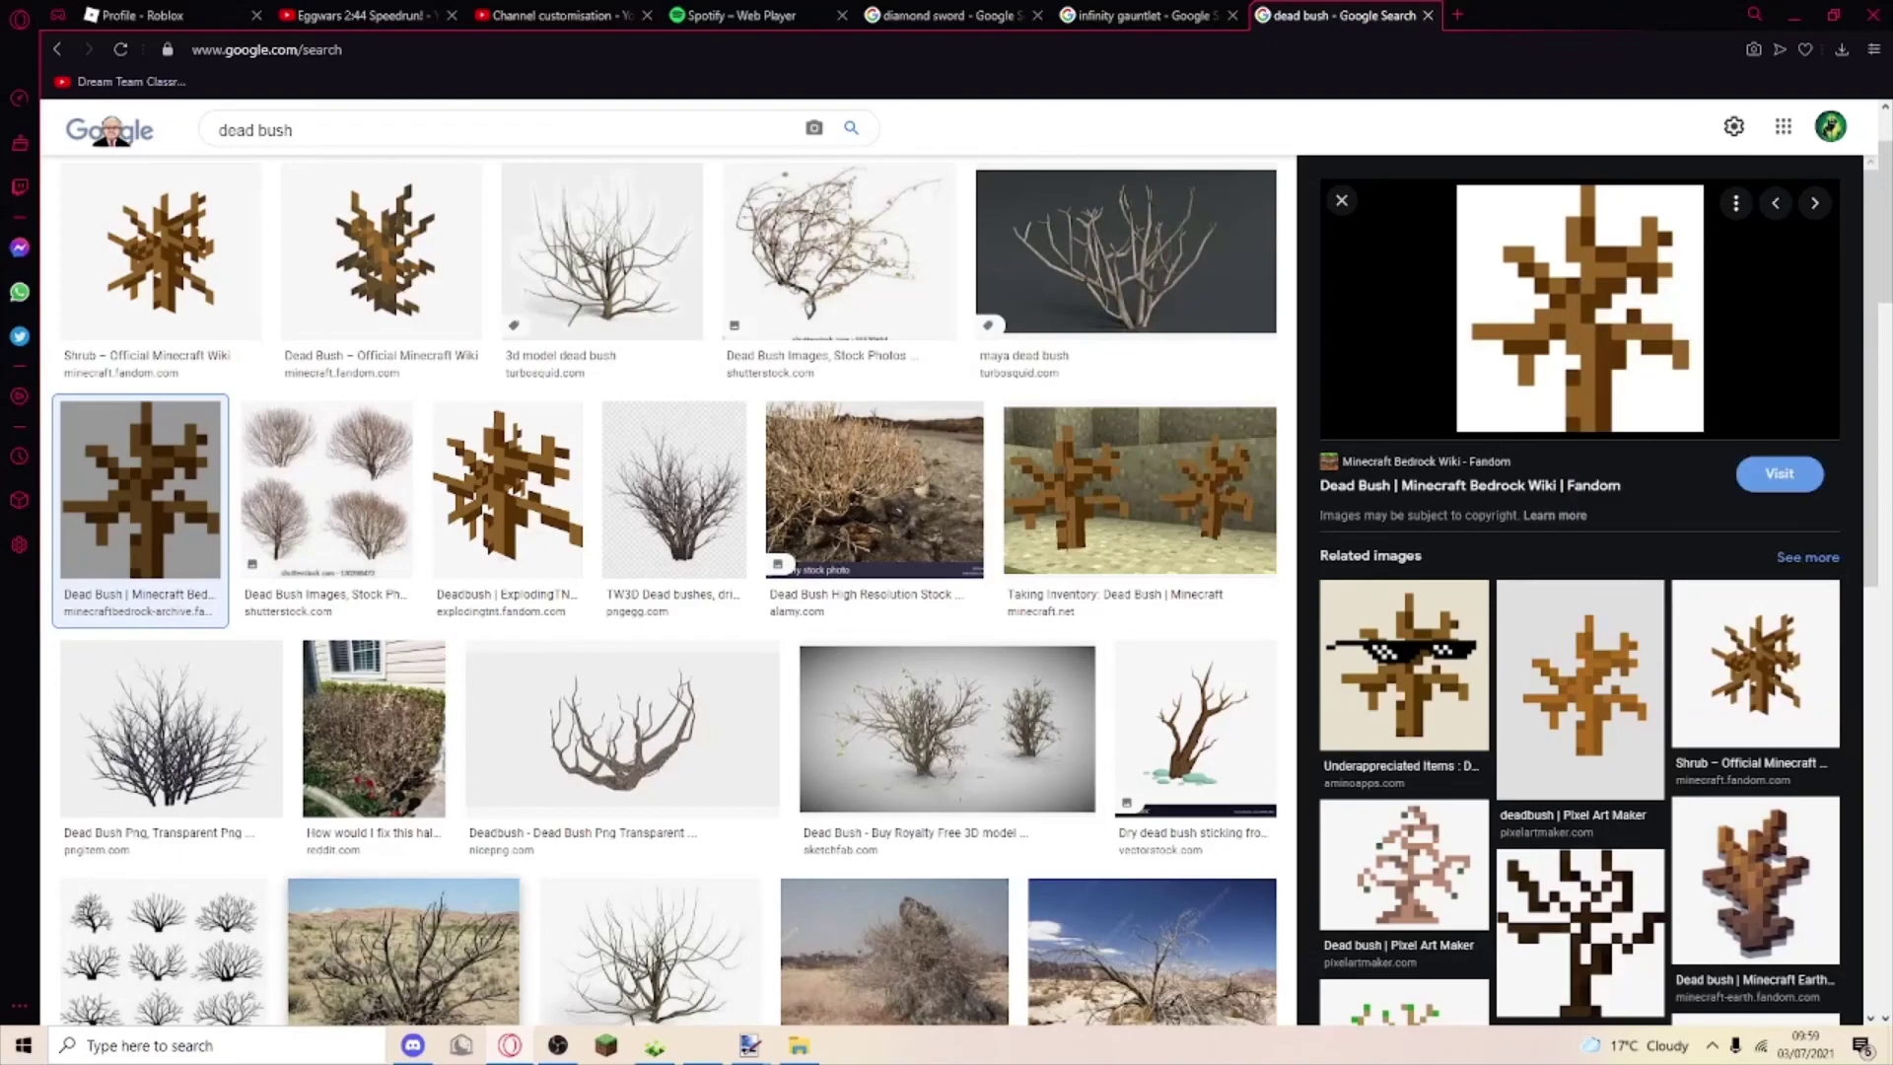
{"action": "mouse_move", "coordinate": [751, 1047]}
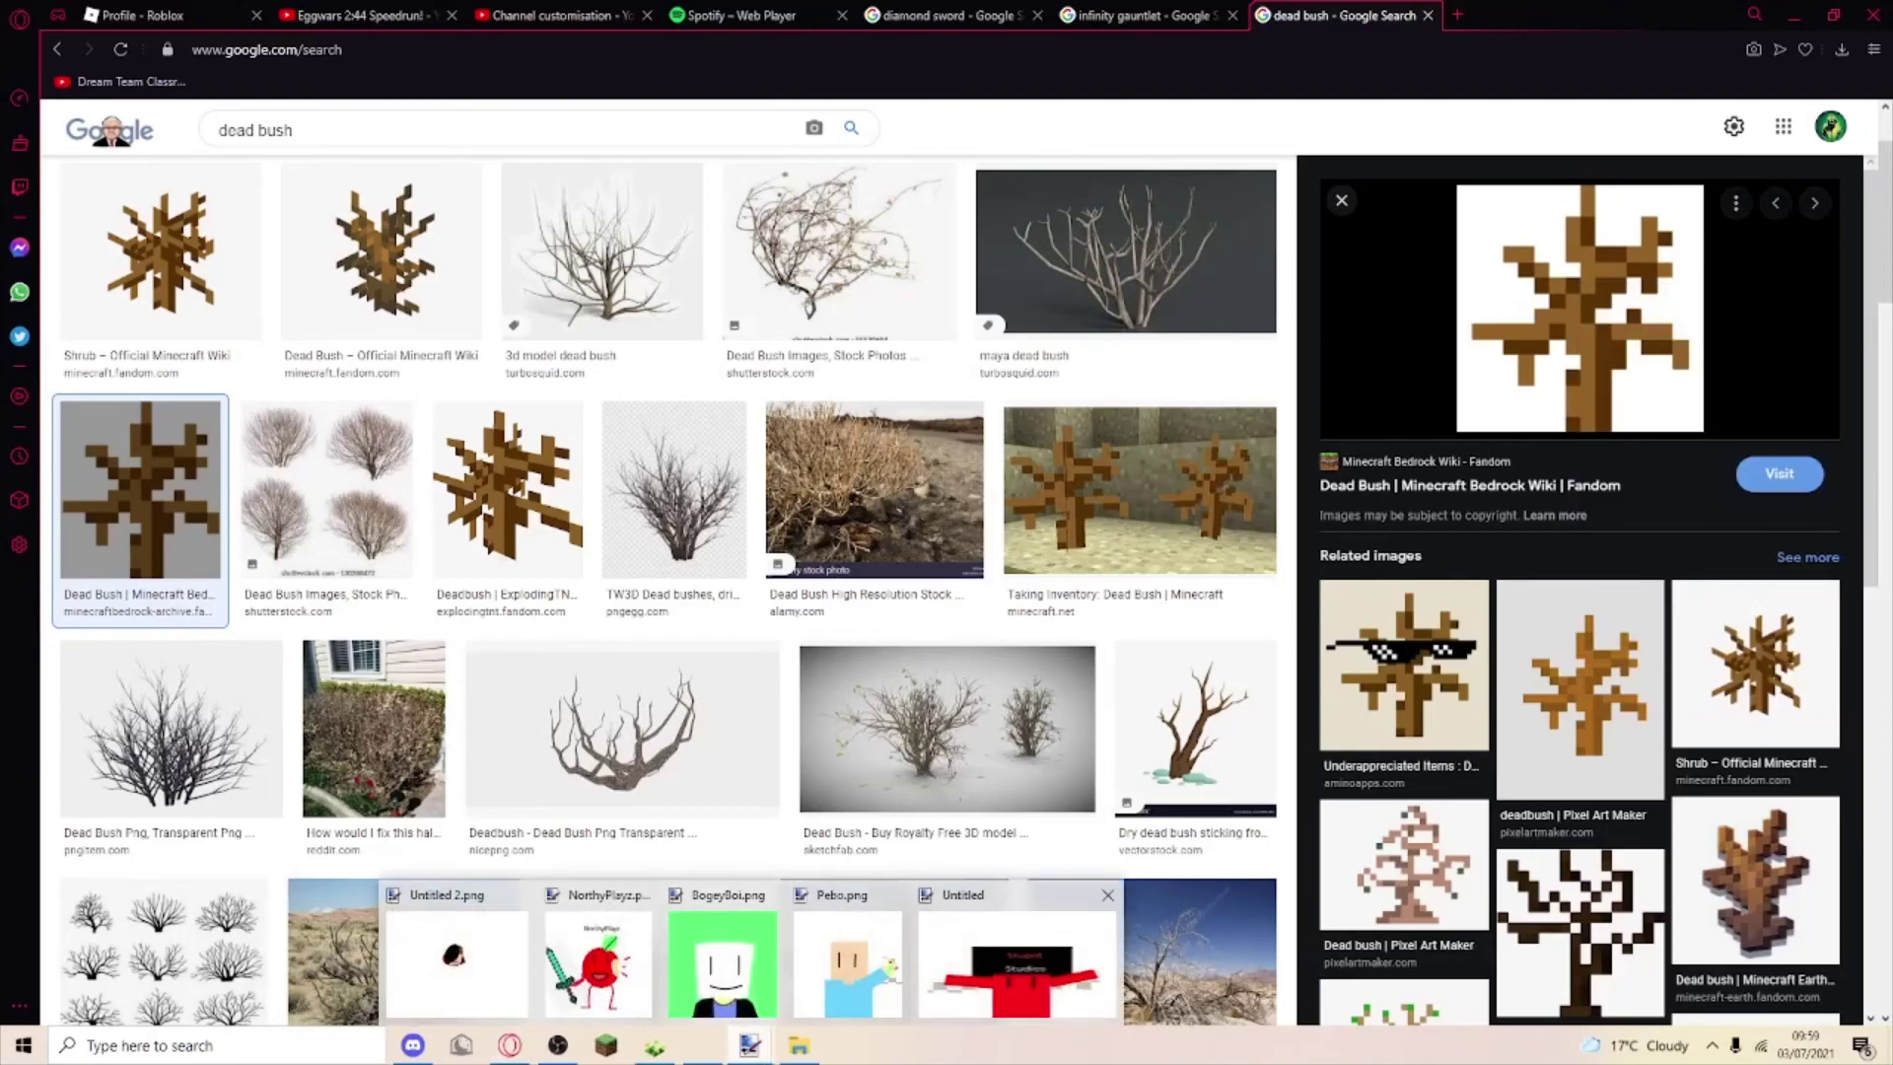
Paste the dead bush image into the avatar, shrink it, and place it at the right hand.
{"action": "left_click", "coordinate": [1017, 962]}
{"action": "key", "text": "ctrl+v"}
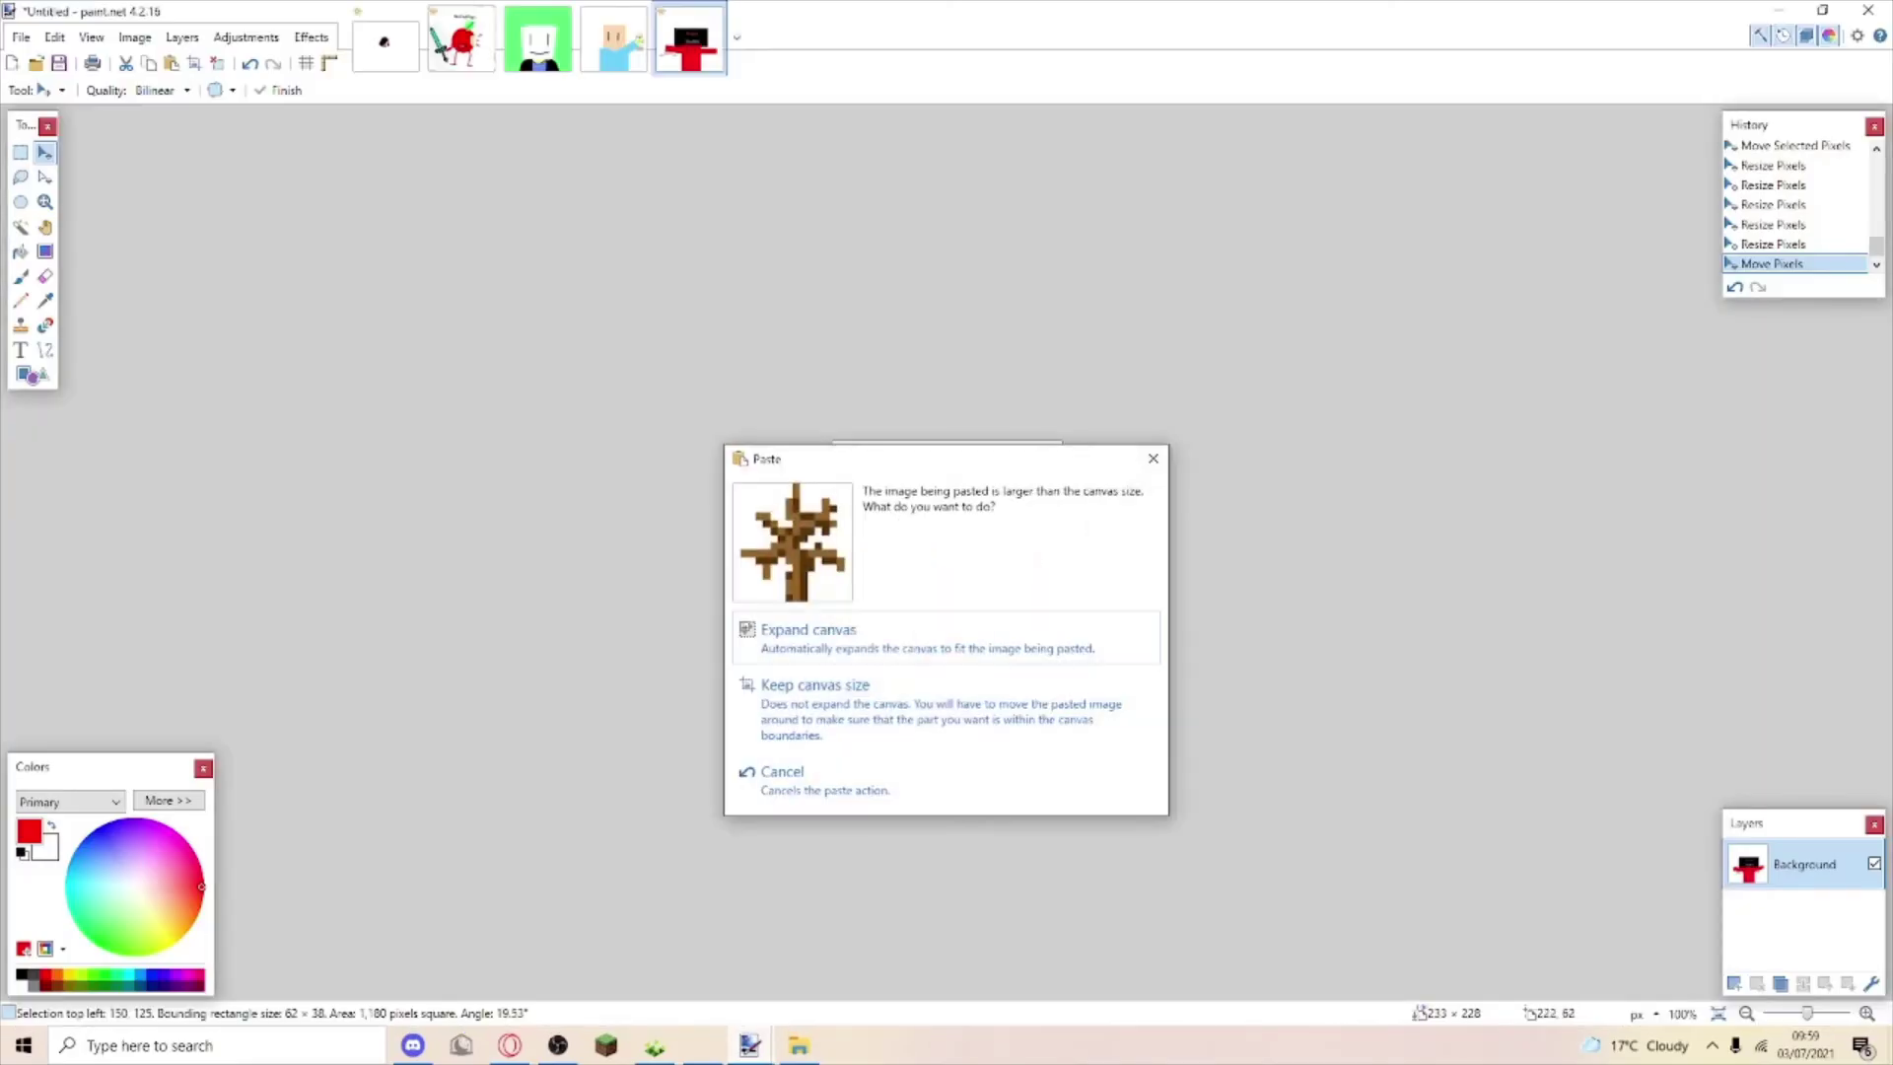
{"action": "key", "text": "Return"}
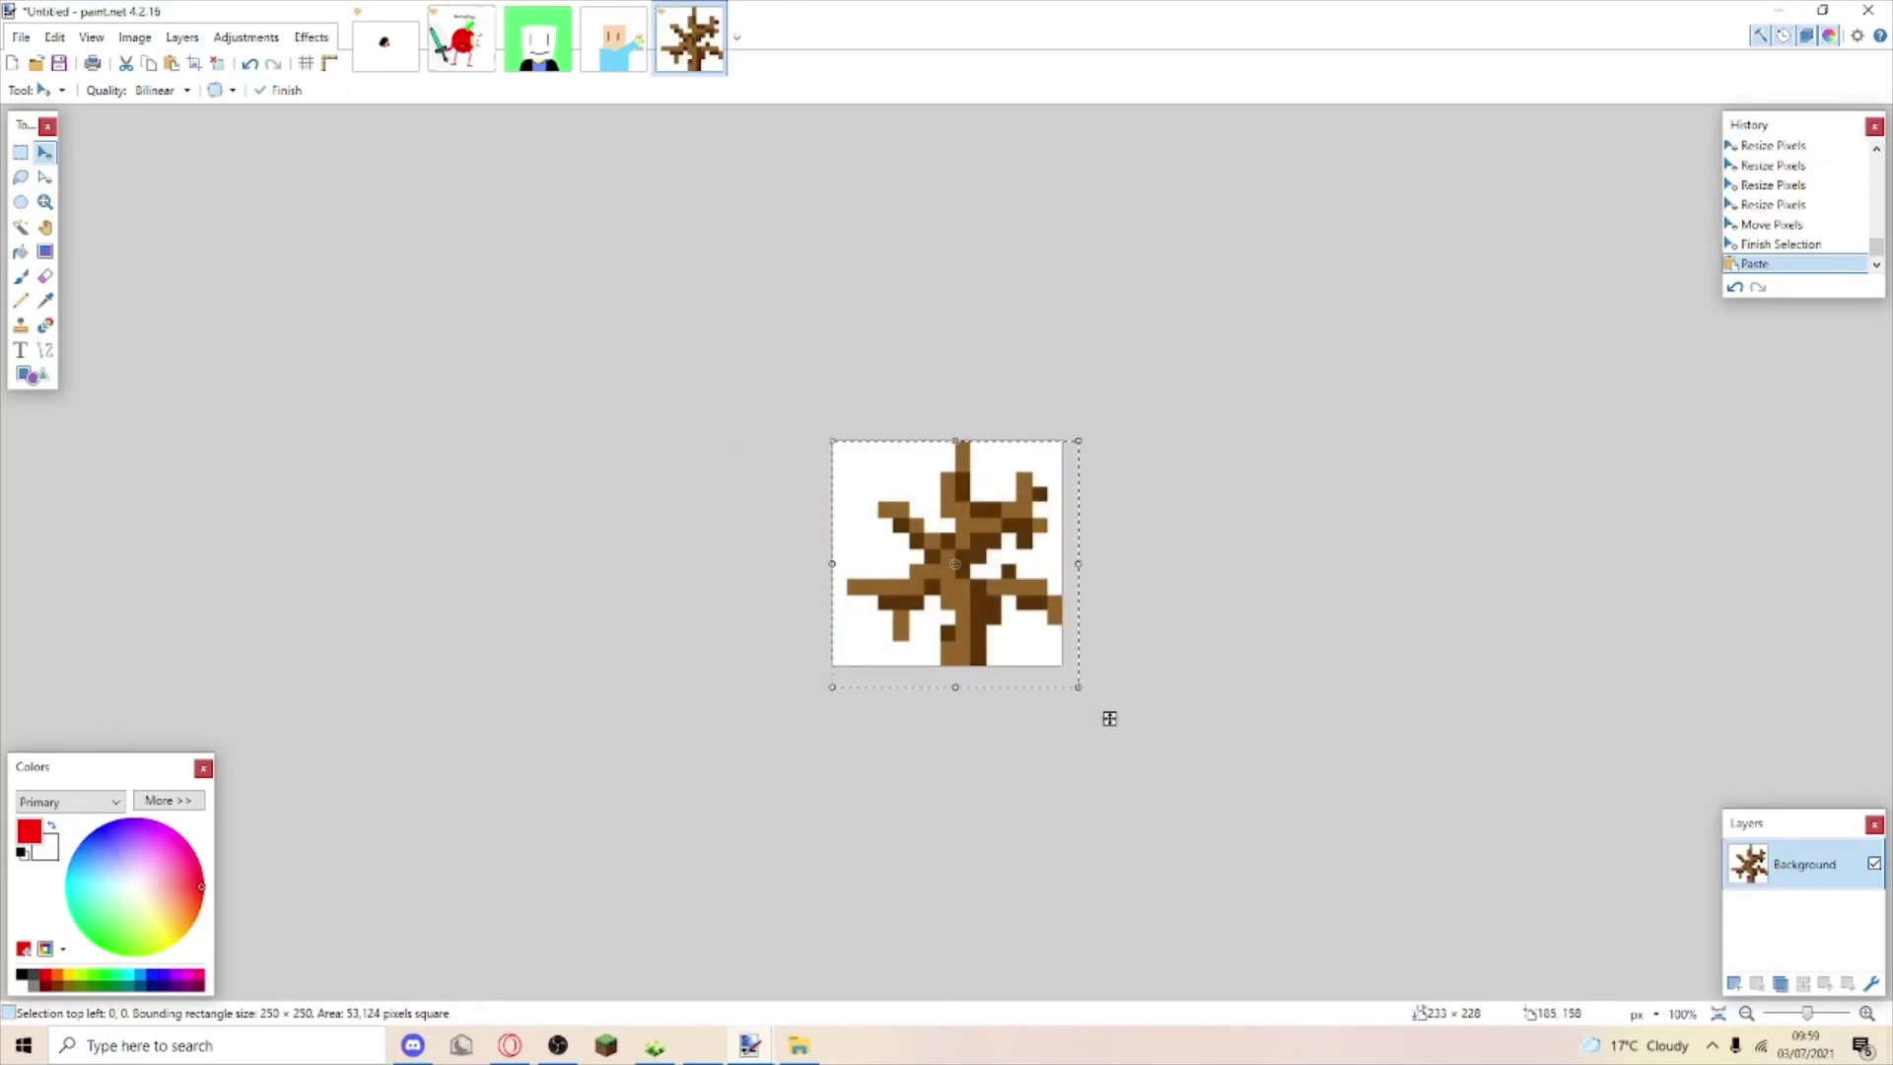
{"action": "mouse_move", "coordinate": [1071, 704]}
{"action": "left_mouse_down"}
{"action": "mouse_move", "coordinate": [900, 551]}
{"action": "mouse_move", "coordinate": [1095, 611]}
{"action": "left_mouse_up"}
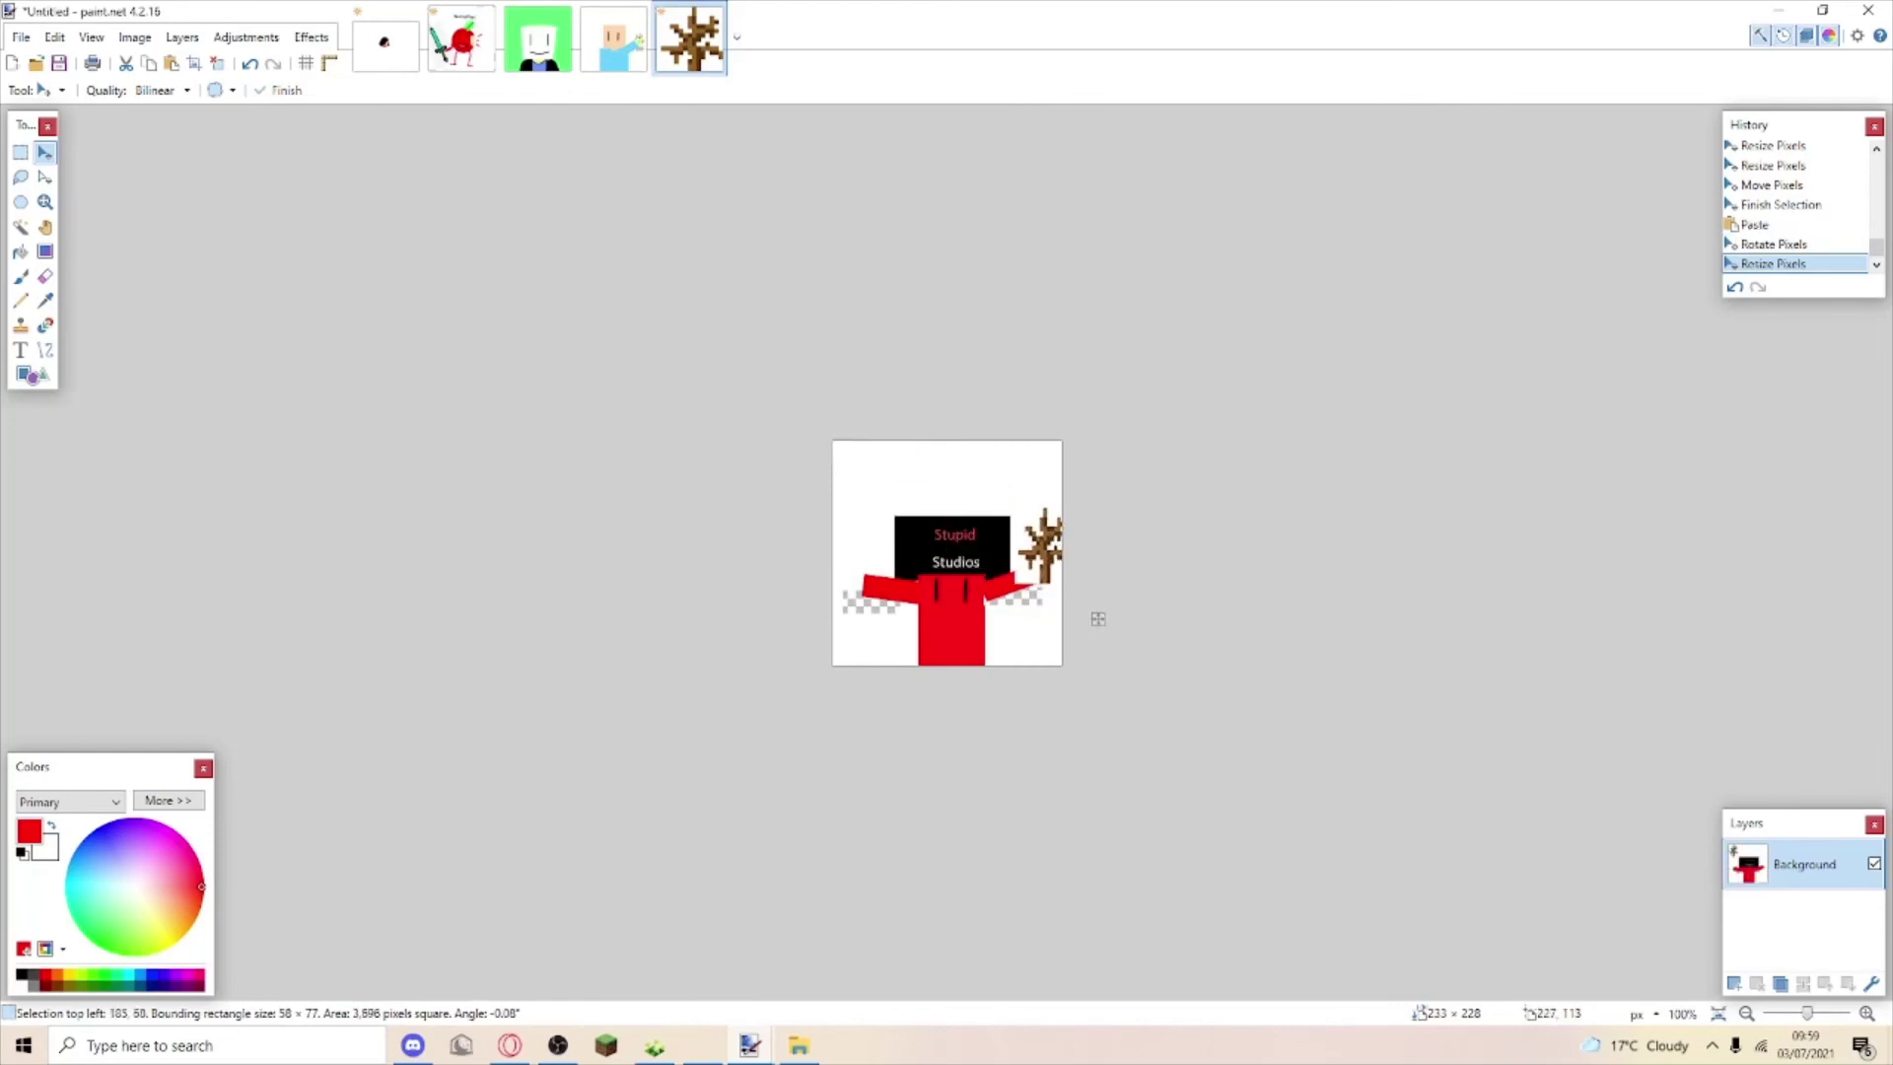
{"action": "mouse_move", "coordinate": [1015, 500]}
{"action": "left_mouse_down"}
{"action": "mouse_move", "coordinate": [1051, 554]}
{"action": "mouse_move", "coordinate": [1002, 526]}
{"action": "left_mouse_up"}
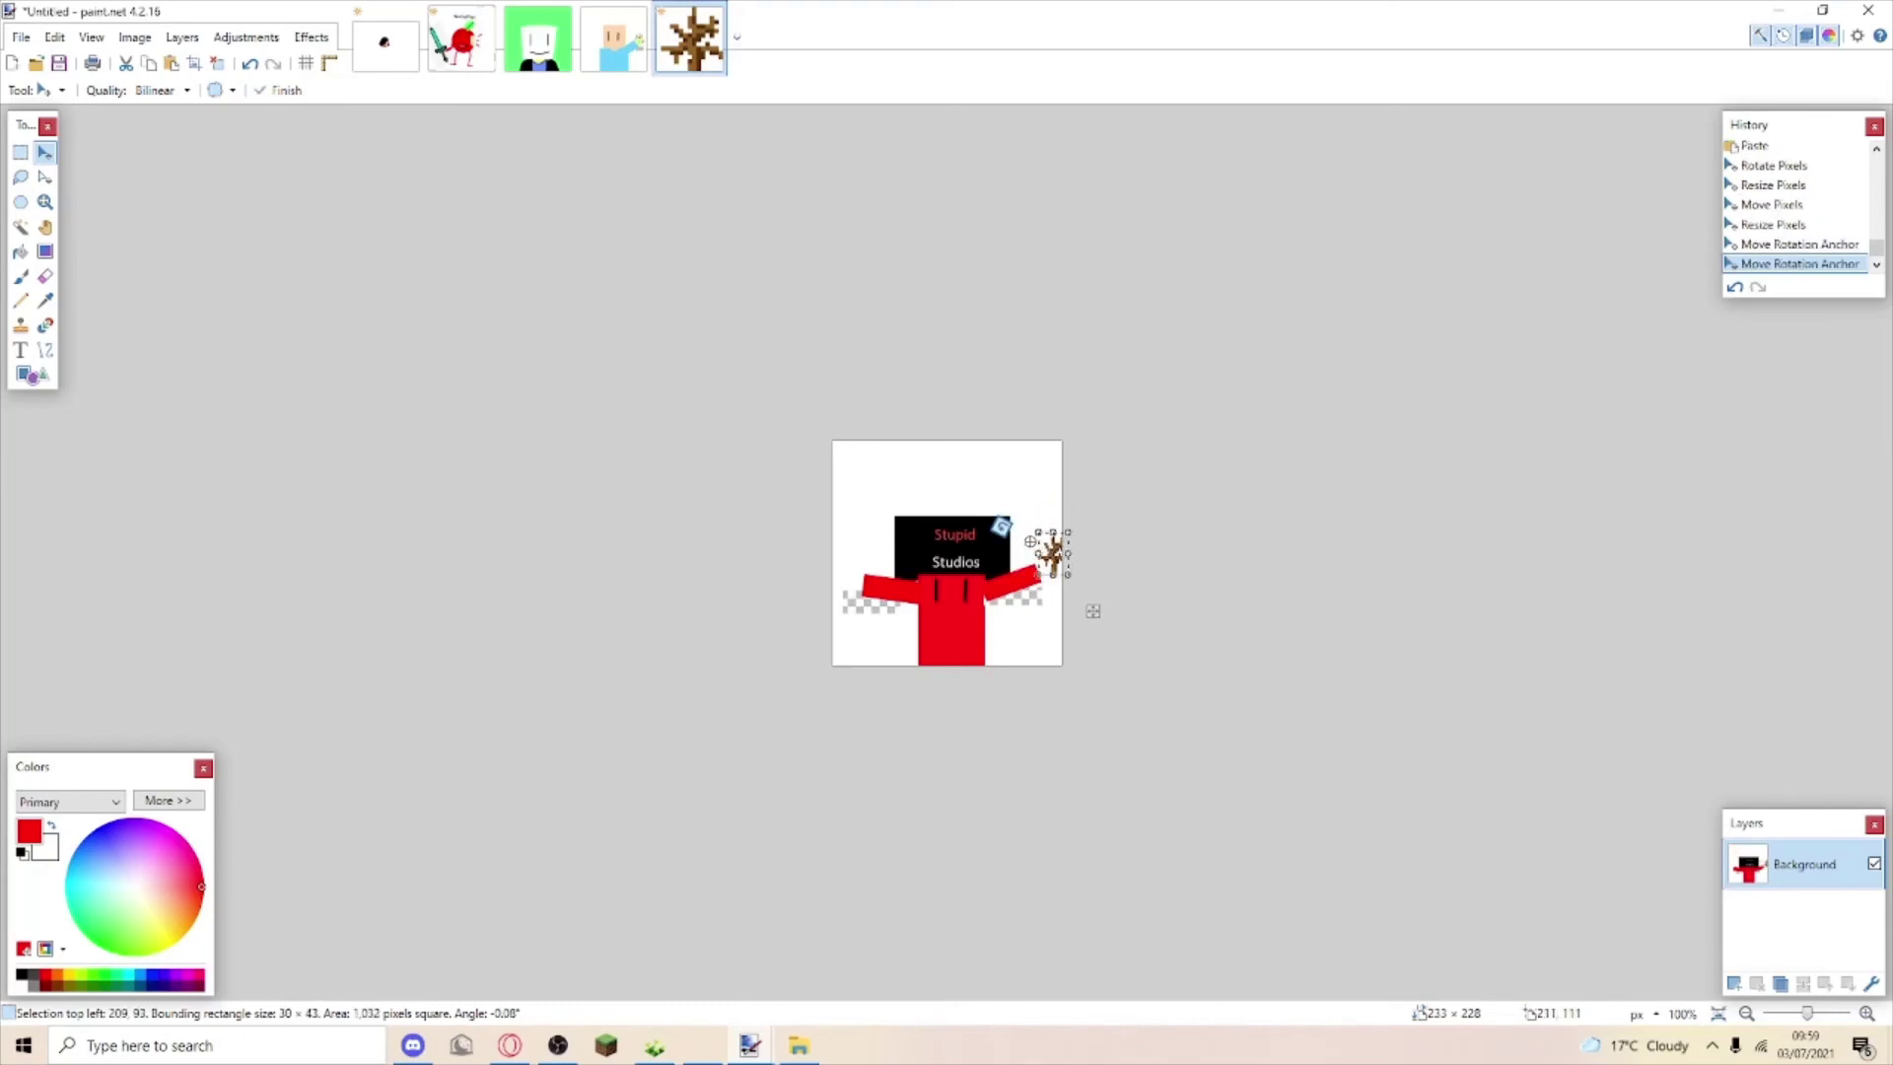
{"action": "left_click_drag", "start_coordinate": [1093, 610], "coordinate": [1083, 605]}
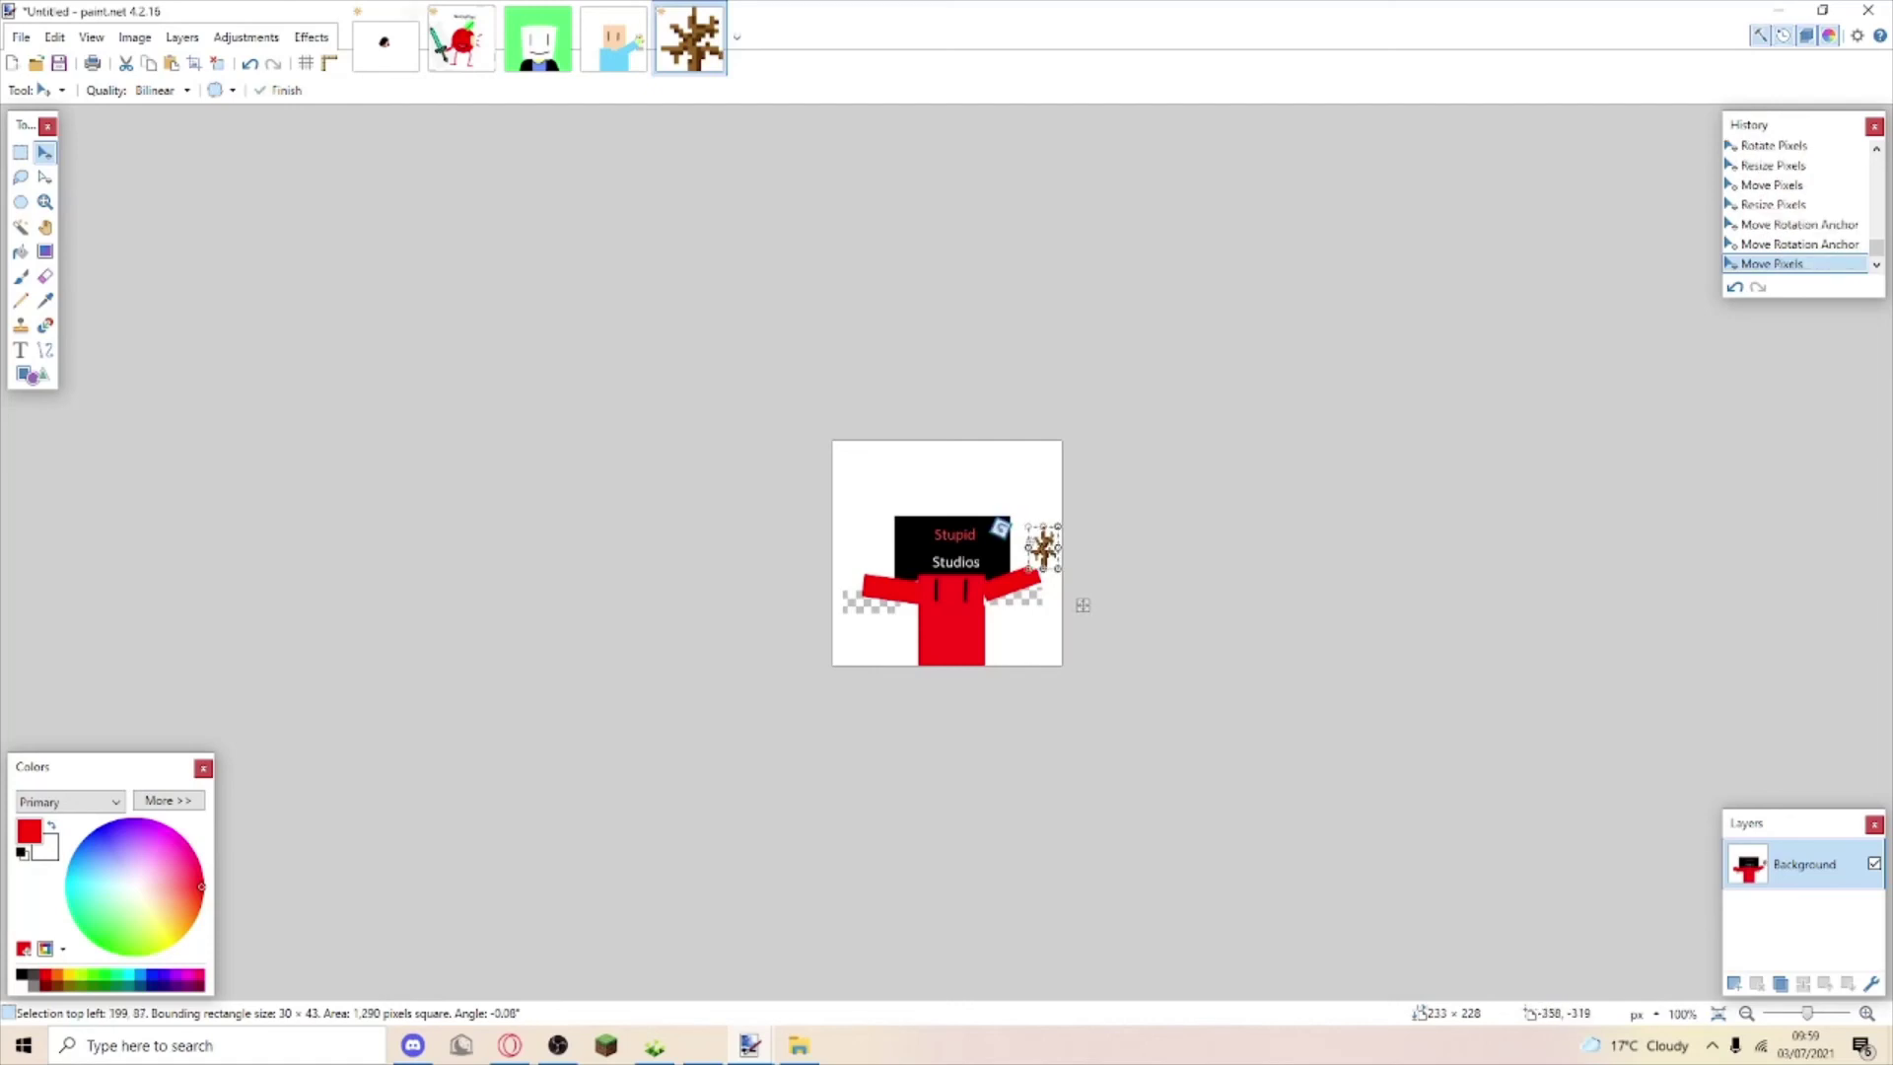
Save the avatar as Stupid Studios.png with default PNG settings, then switch to Discord.
{"action": "left_click", "coordinate": [59, 64]}
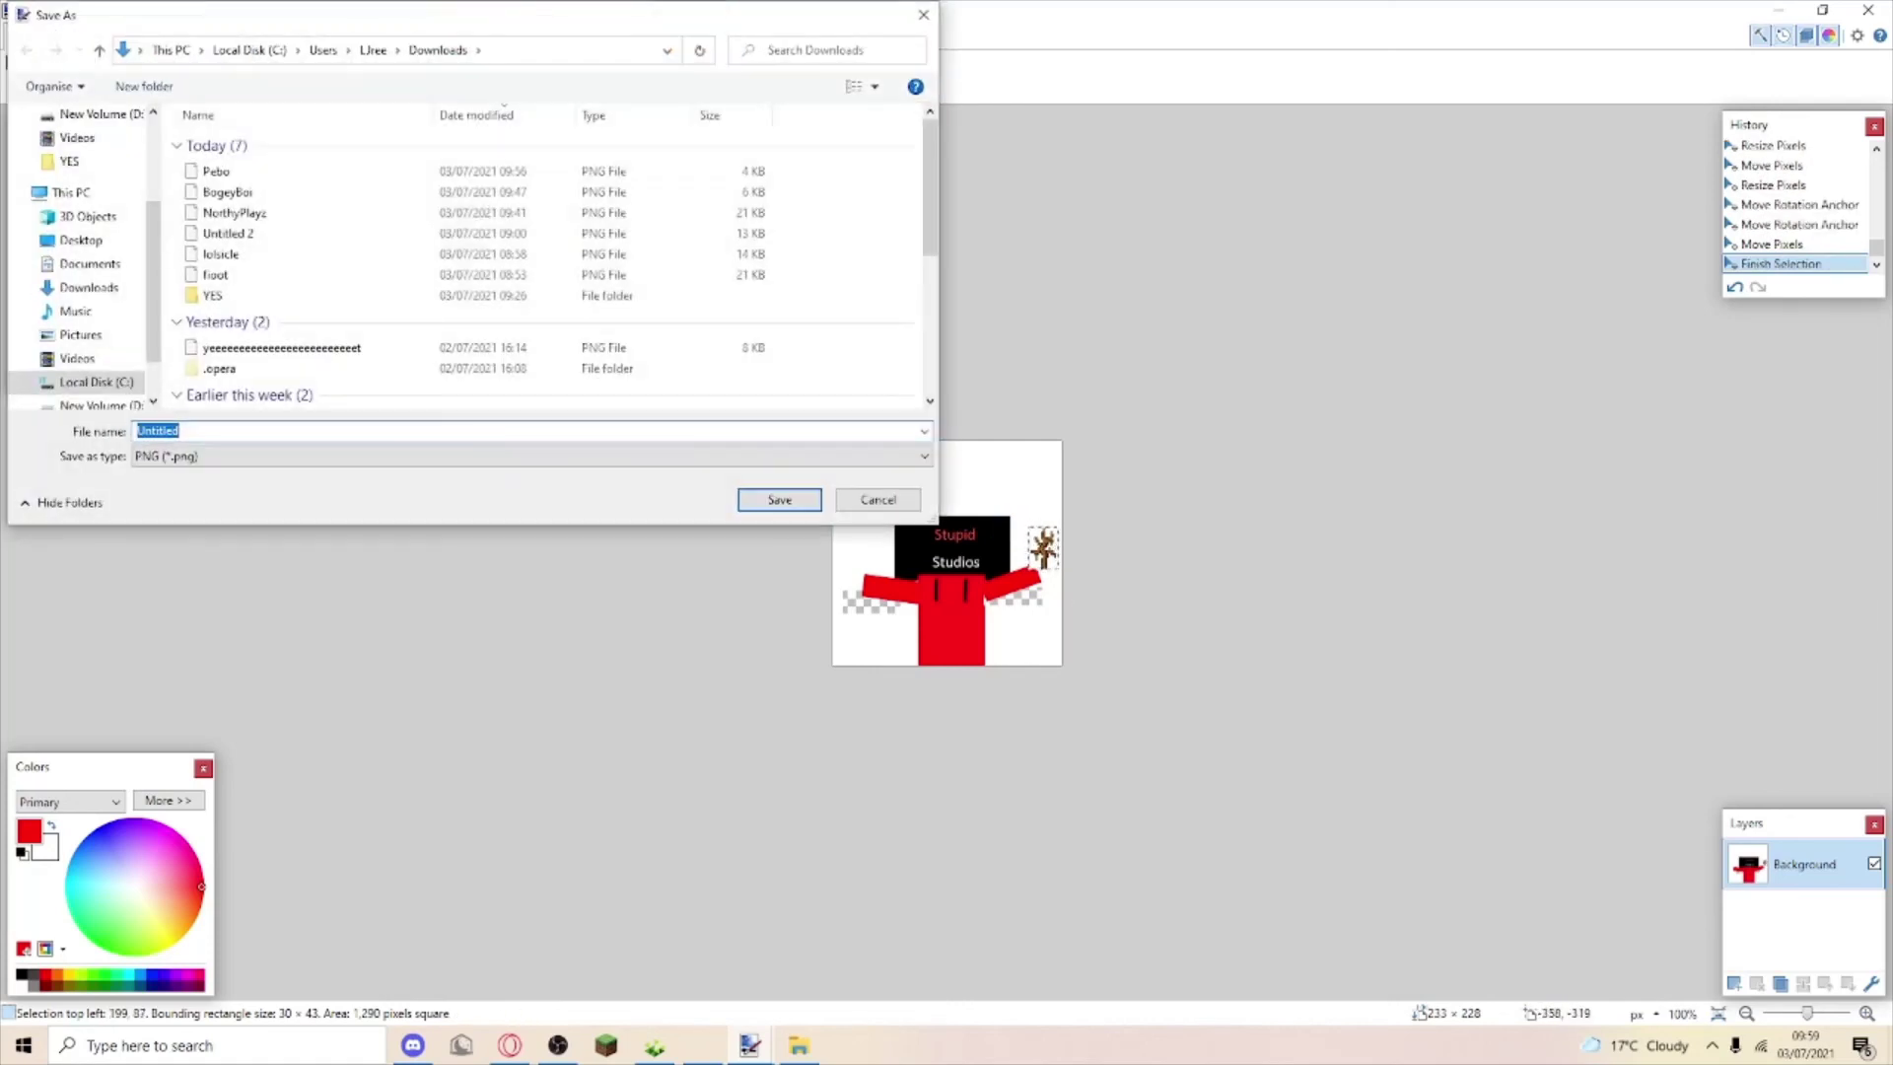
{"action": "key", "text": "BackSpace"}
{"action": "key", "text": "Return"}
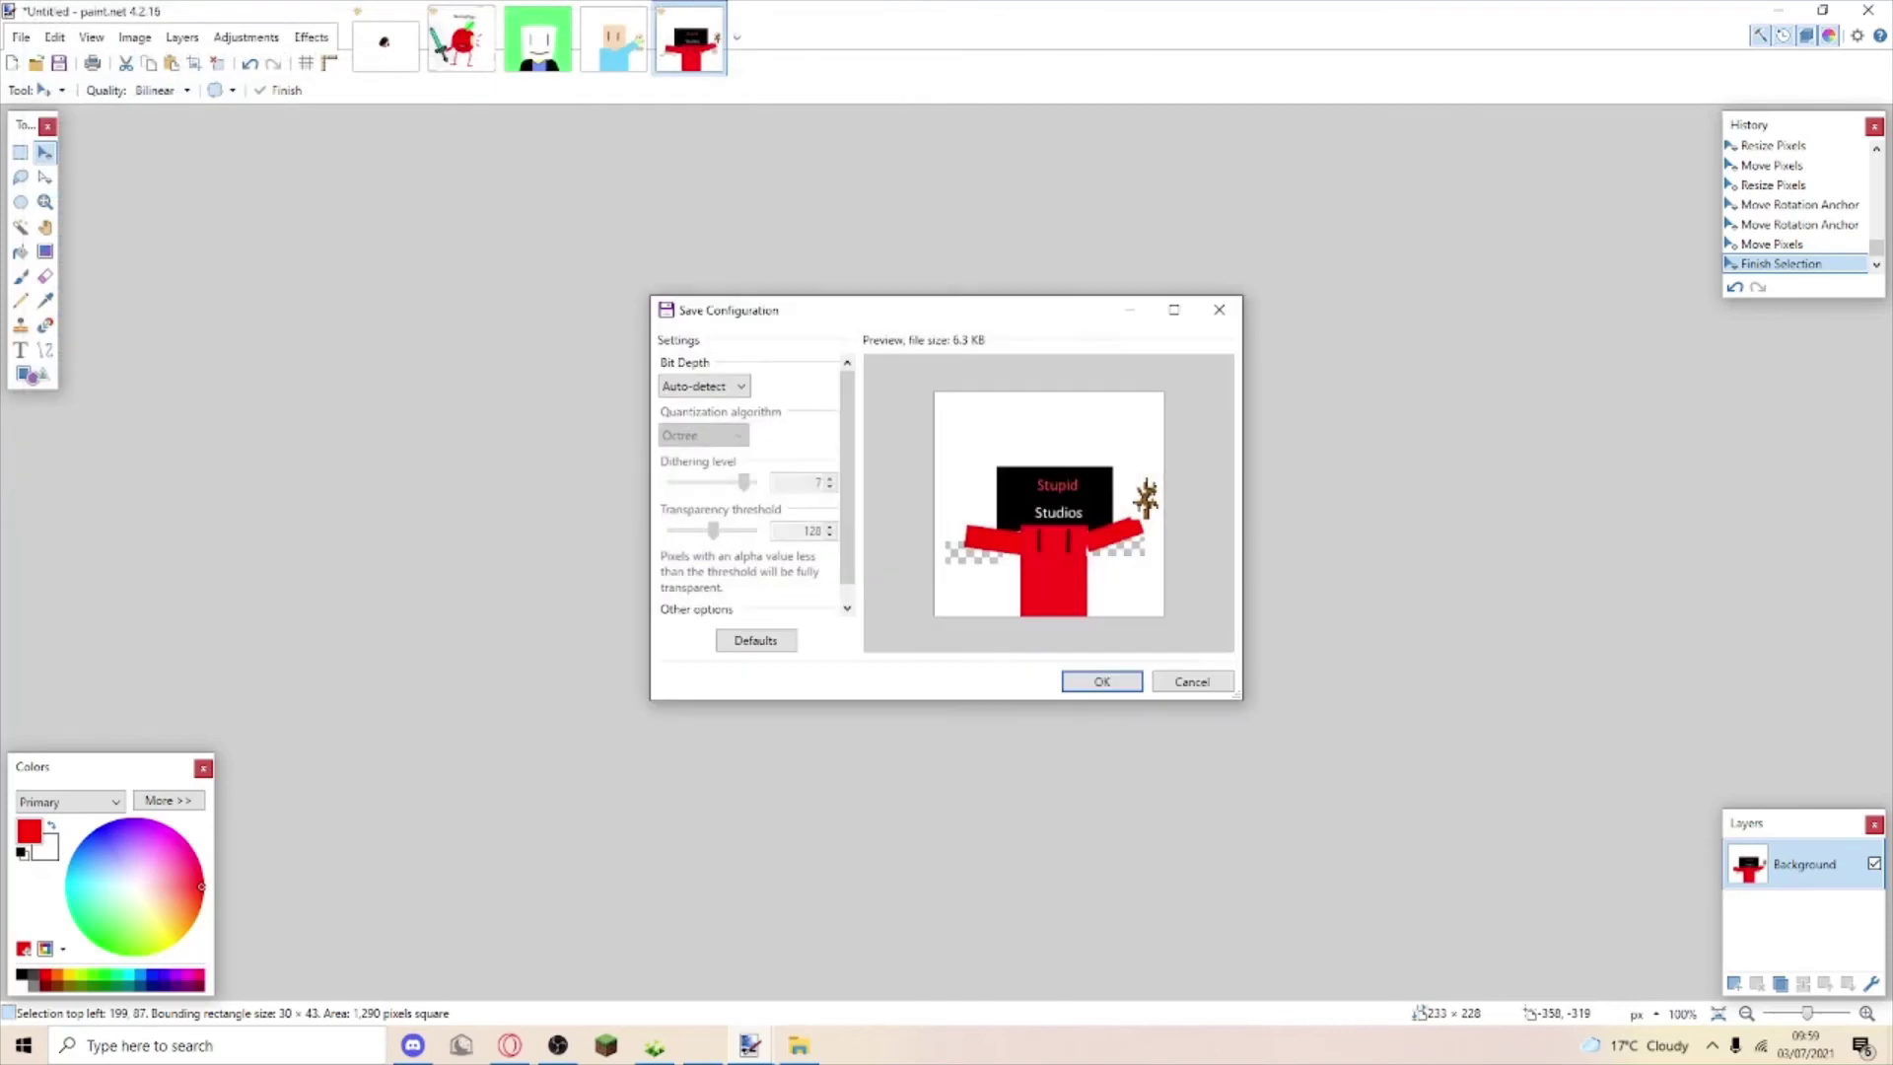
{"action": "key", "text": "Return"}
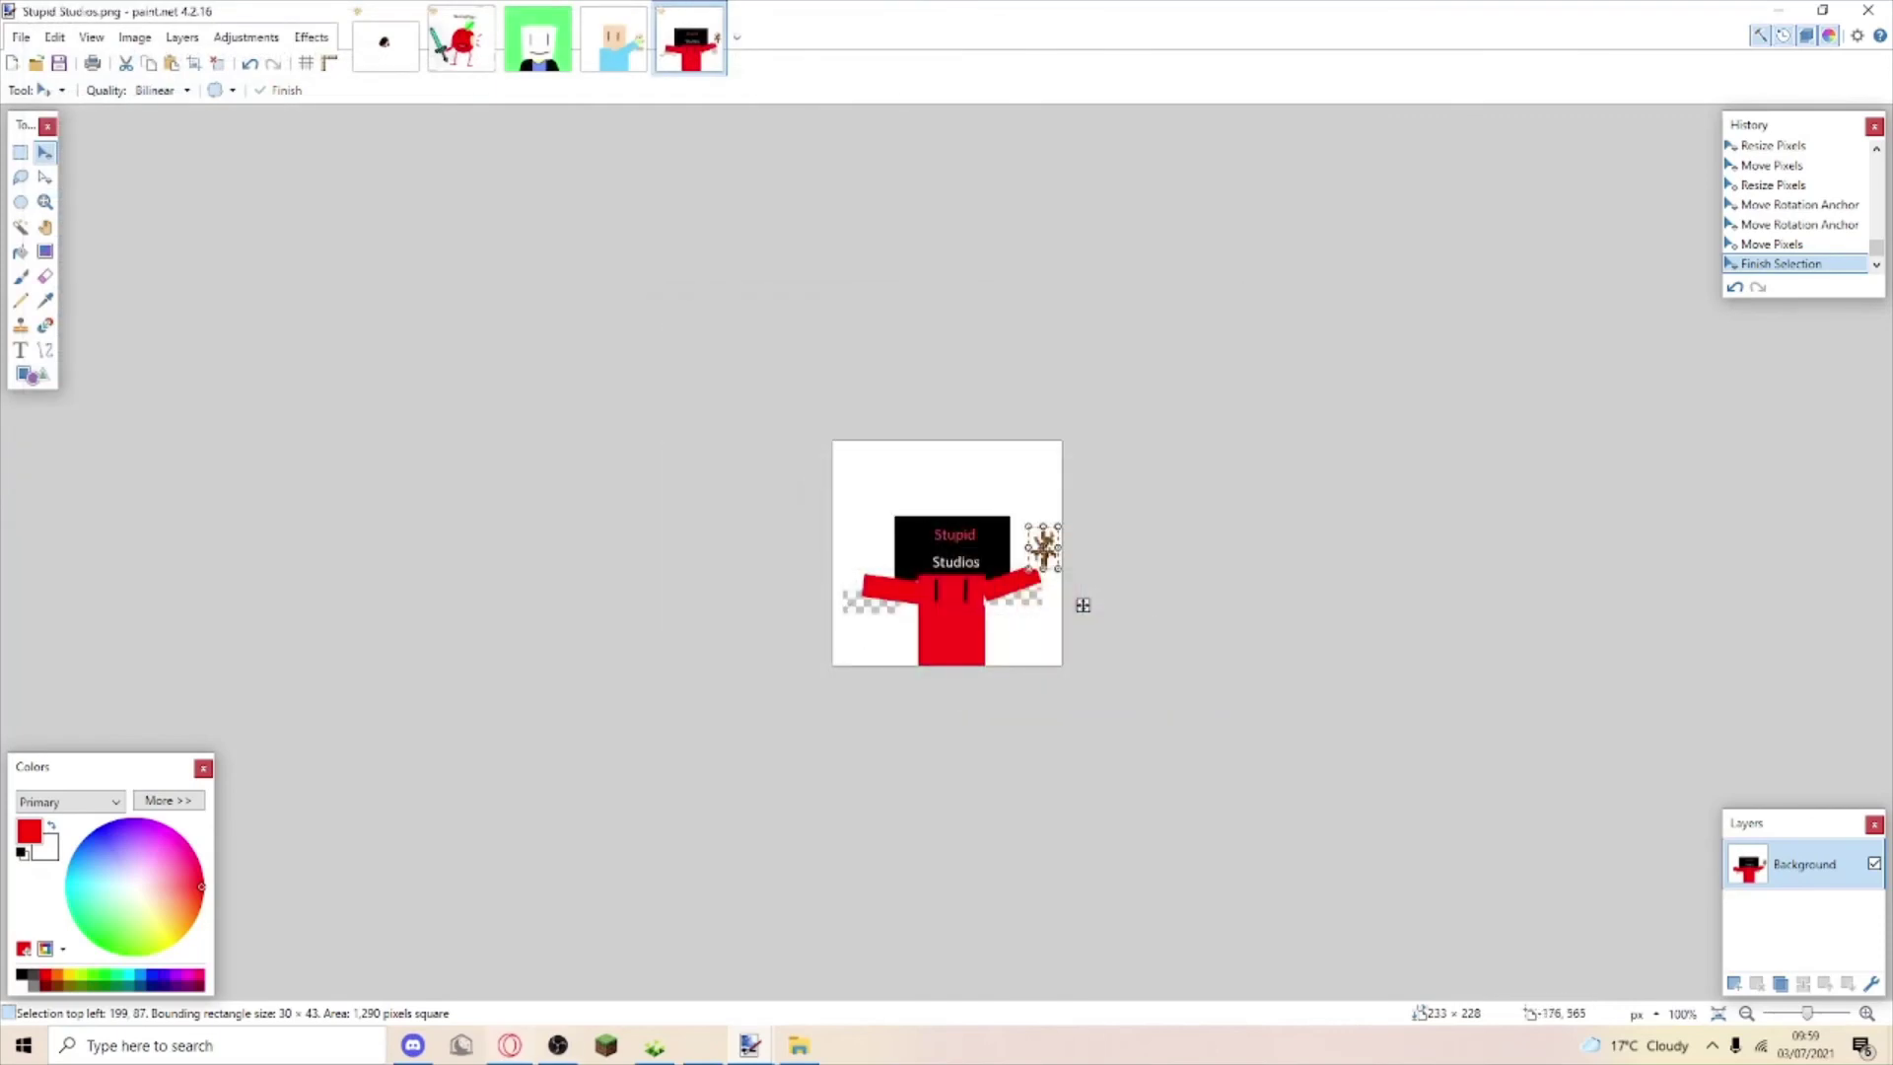
{"action": "key", "text": "alt+Tab"}
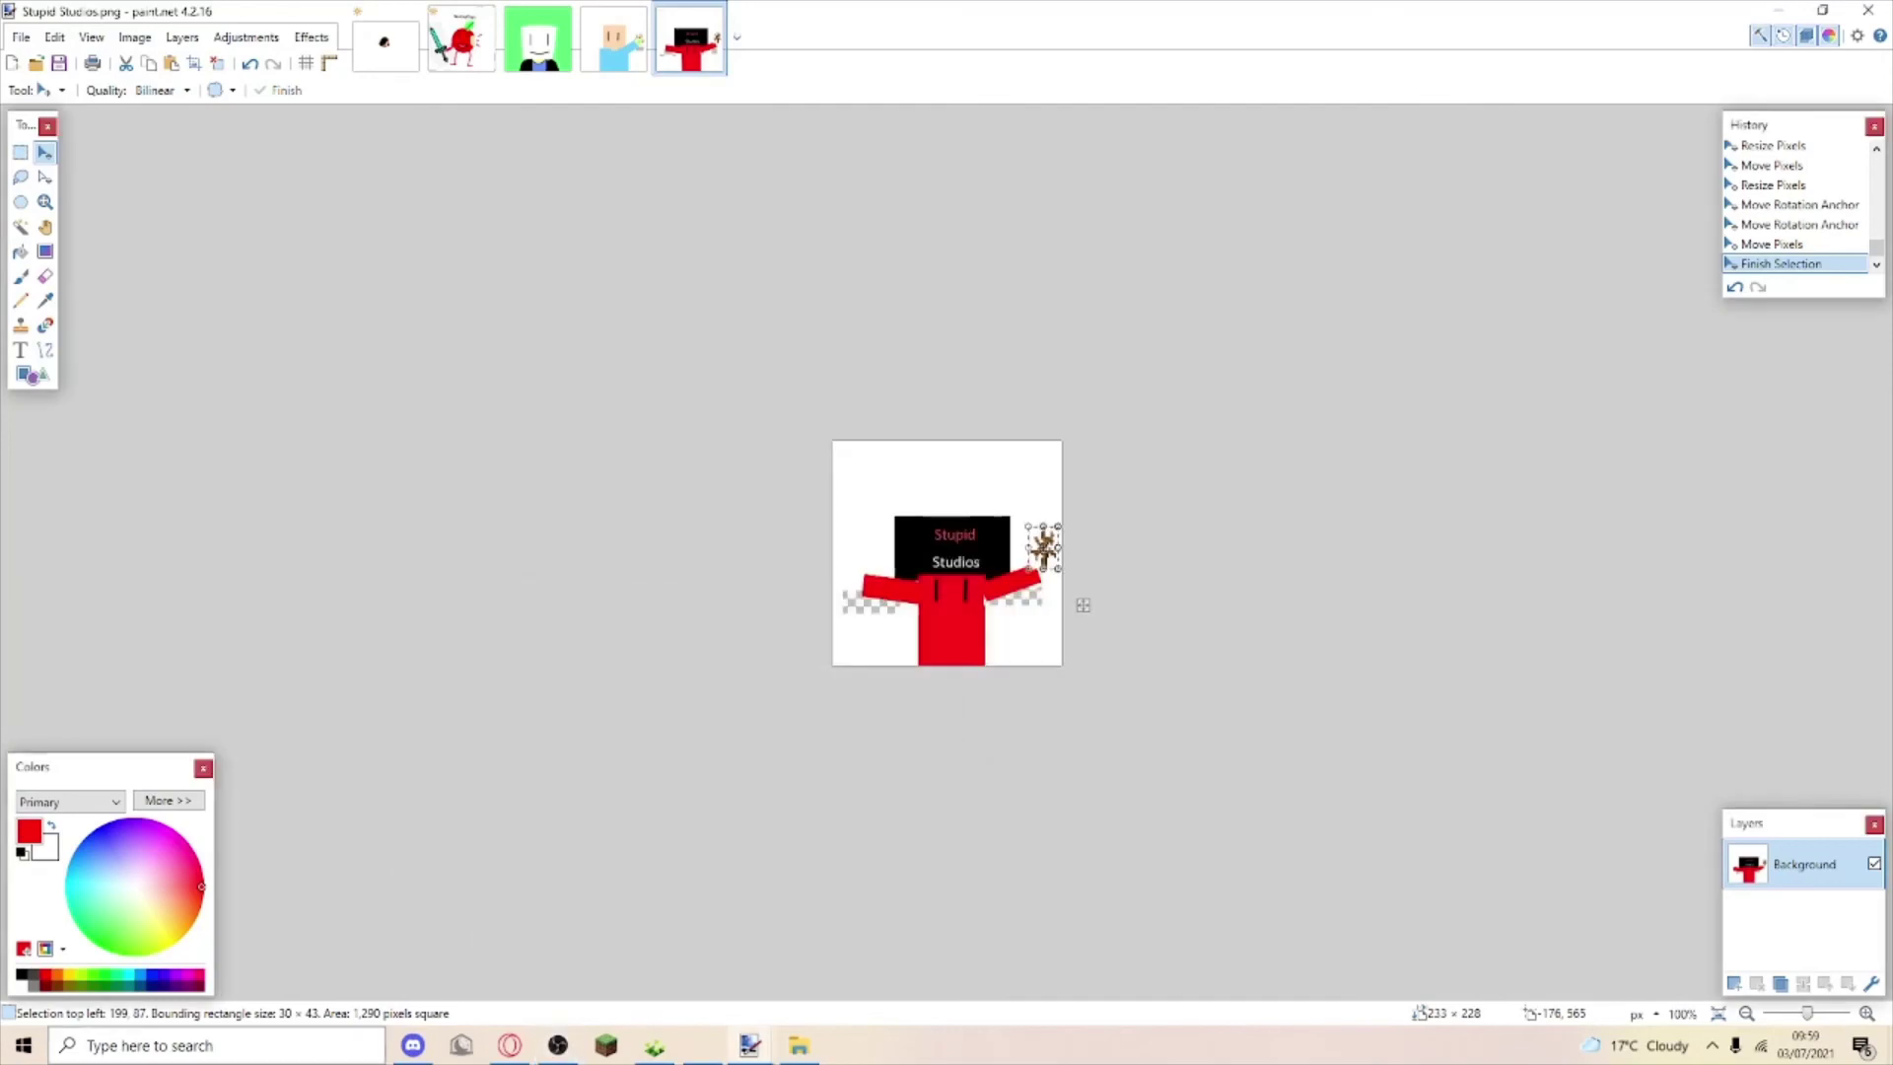
{"action": "key", "text": "alt+Tab"}
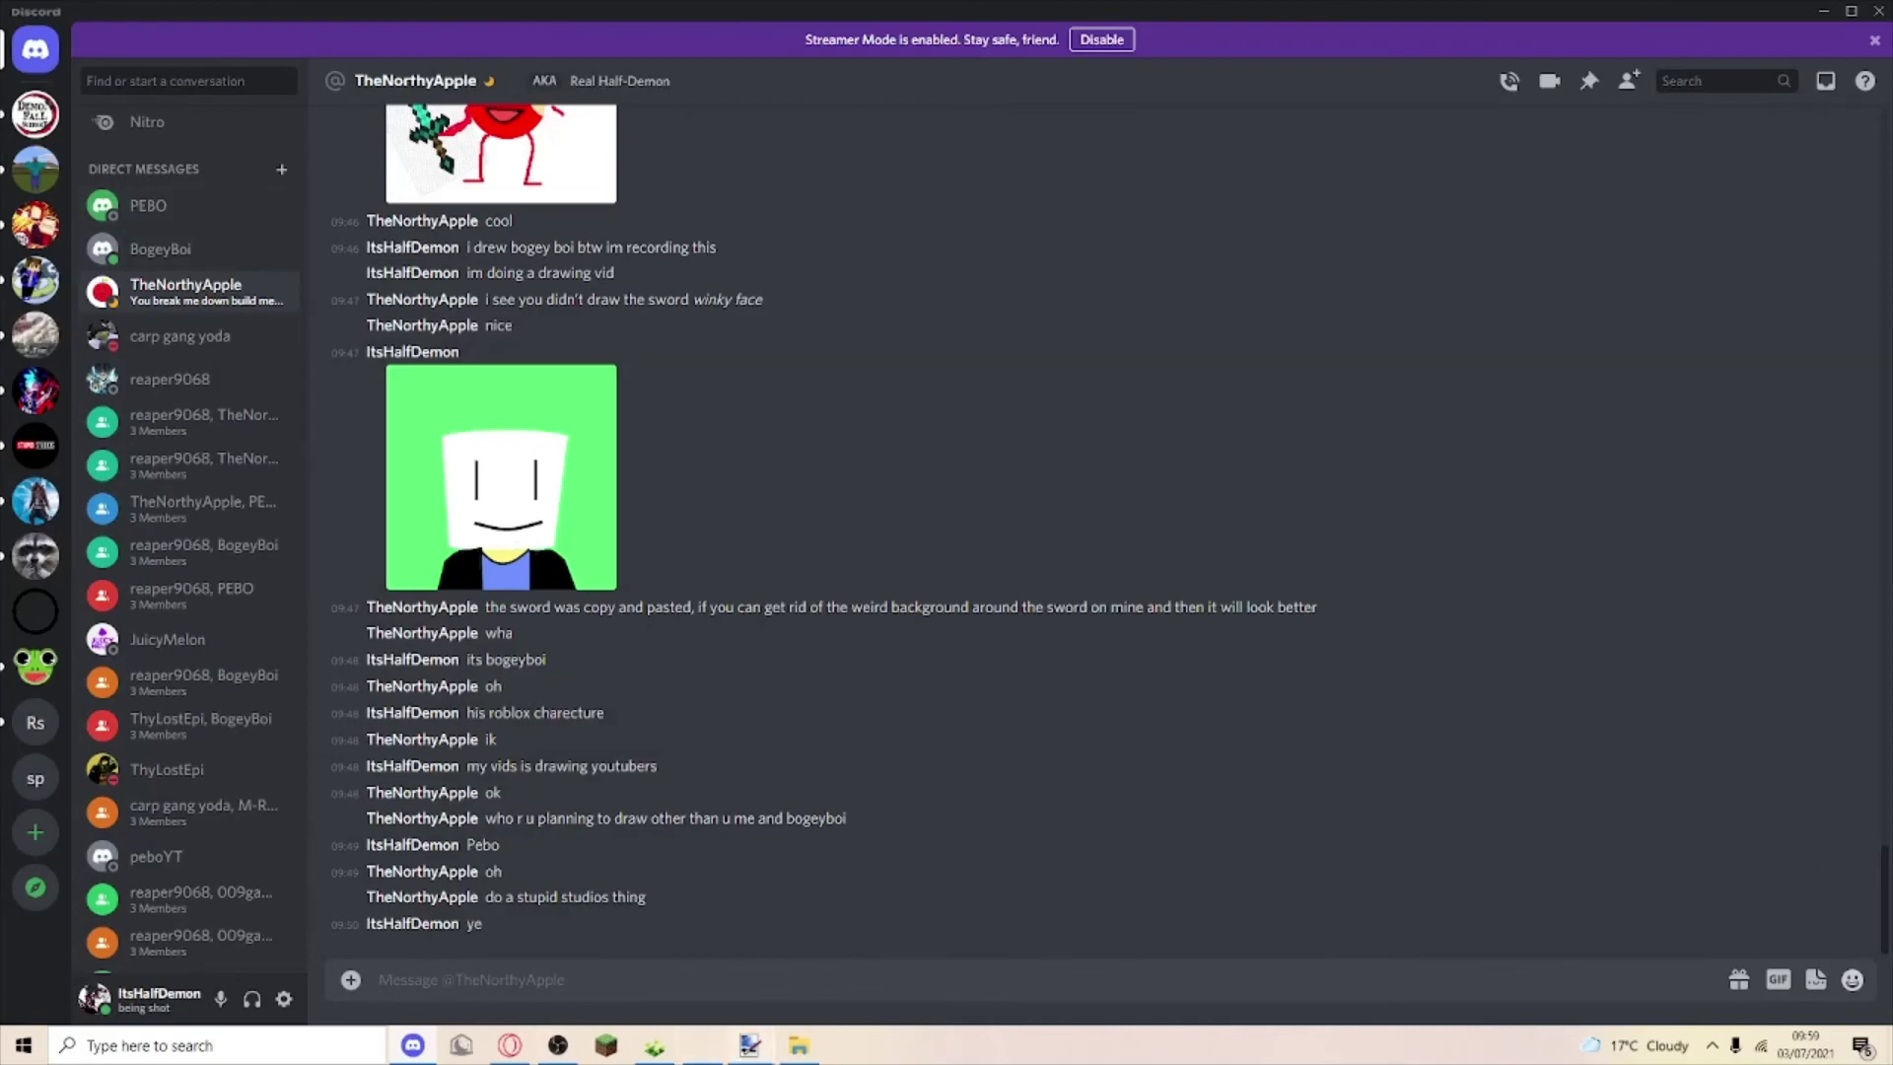
Drag Stupid Studios.png from File Explorer into the Discord chat and post it.
{"action": "left_click", "coordinate": [799, 1045]}
{"action": "mouse_move", "coordinate": [340, 400]}
{"action": "left_mouse_down"}
{"action": "mouse_move", "coordinate": [419, 1033]}
{"action": "mouse_move", "coordinate": [799, 429]}
{"action": "left_mouse_up"}
{"action": "left_click", "coordinate": [1141, 635]}
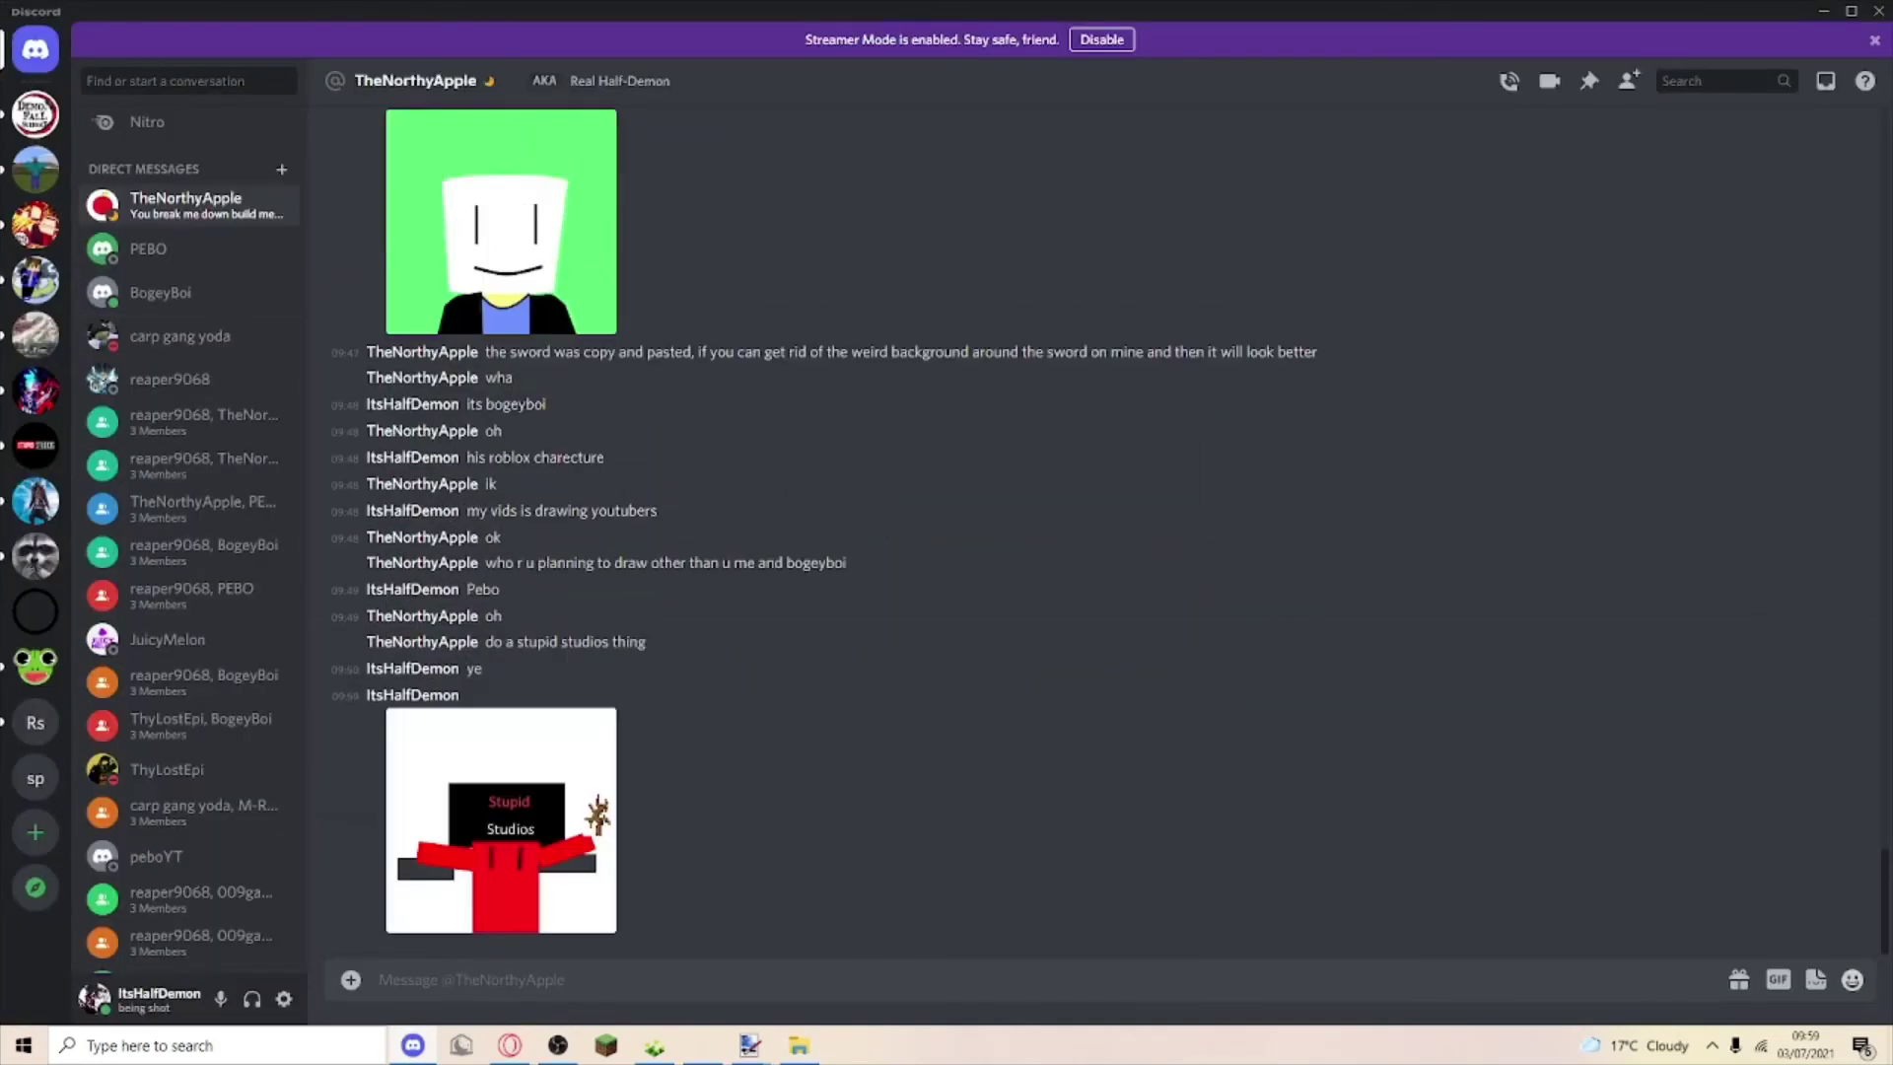
Send the message 'stupid studios', editing it to fix the missing 's'.
{"action": "key", "text": "ctrl+s"}
{"action": "type", "text": "tup"}
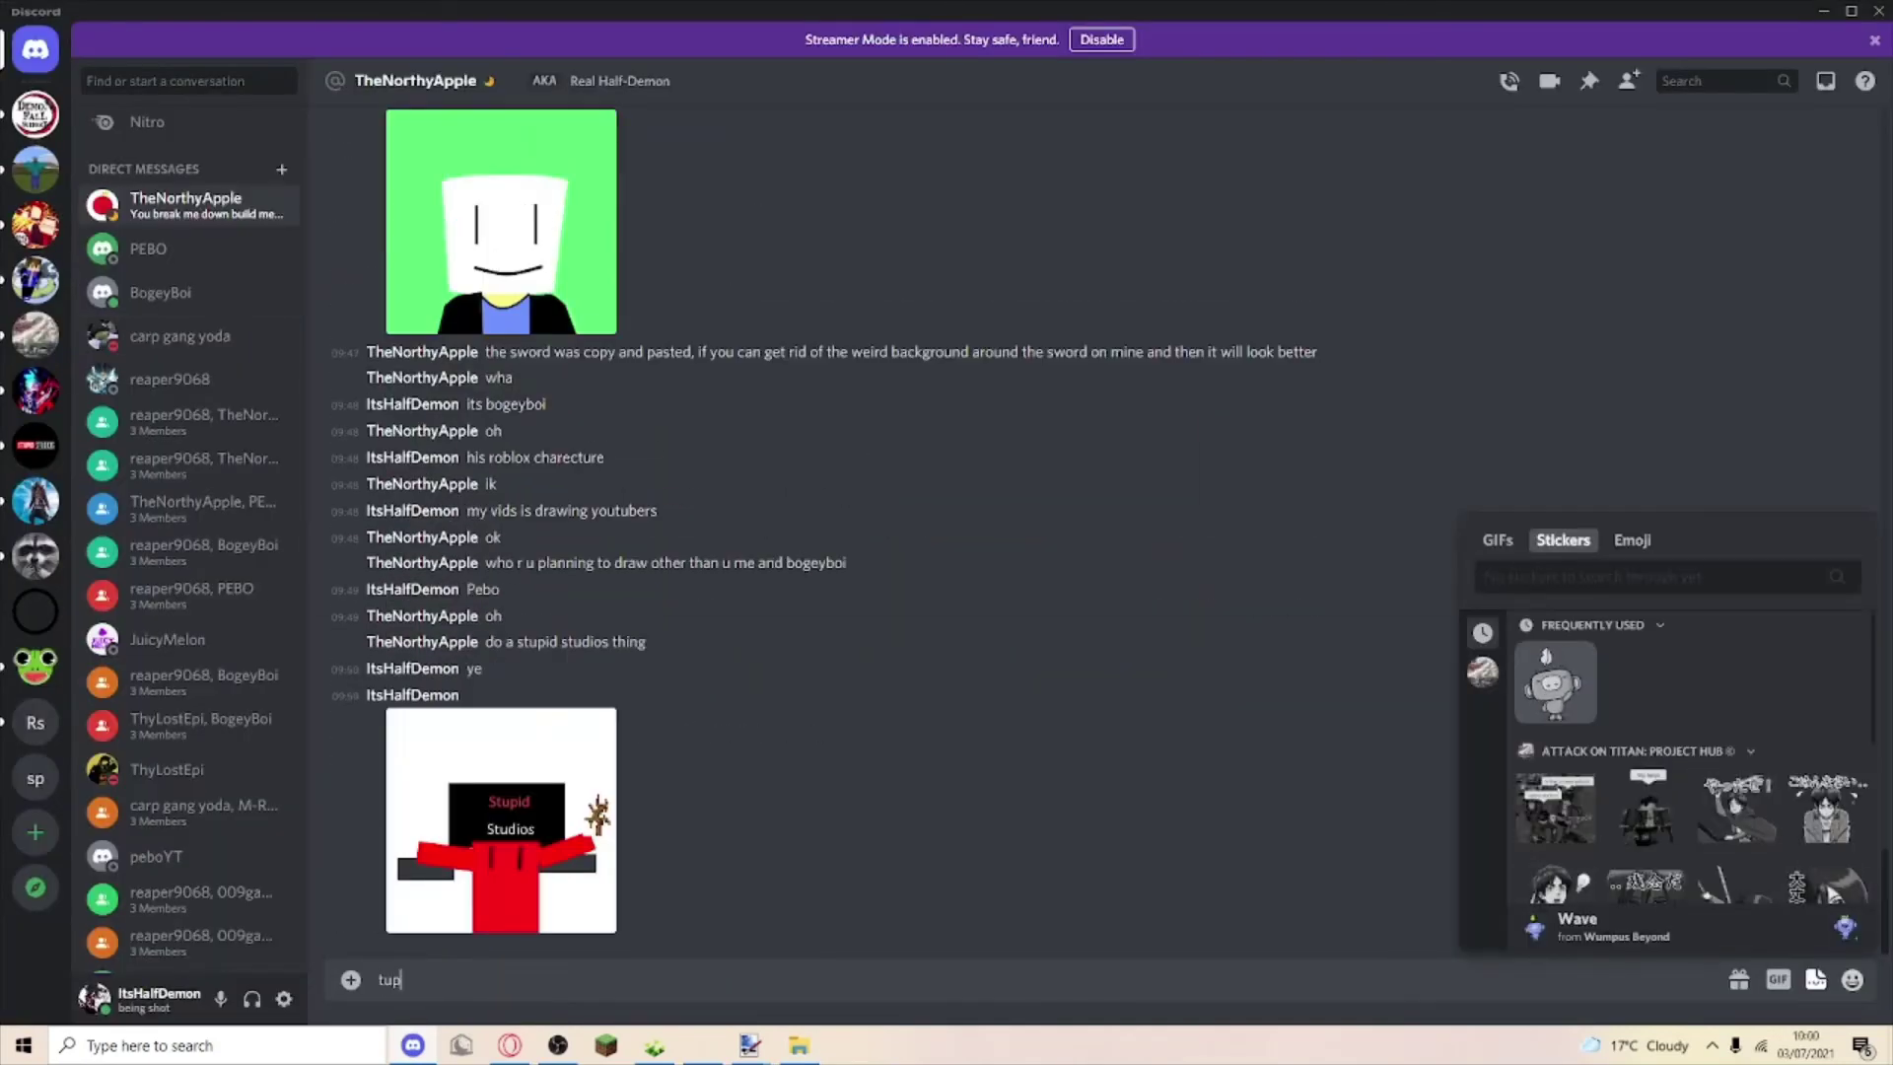
{"action": "type", "text": "id s"}
{"action": "type", "text": "tudios"}
{"action": "key", "text": "Return"}
{"action": "right_click", "coordinate": [480, 924]}
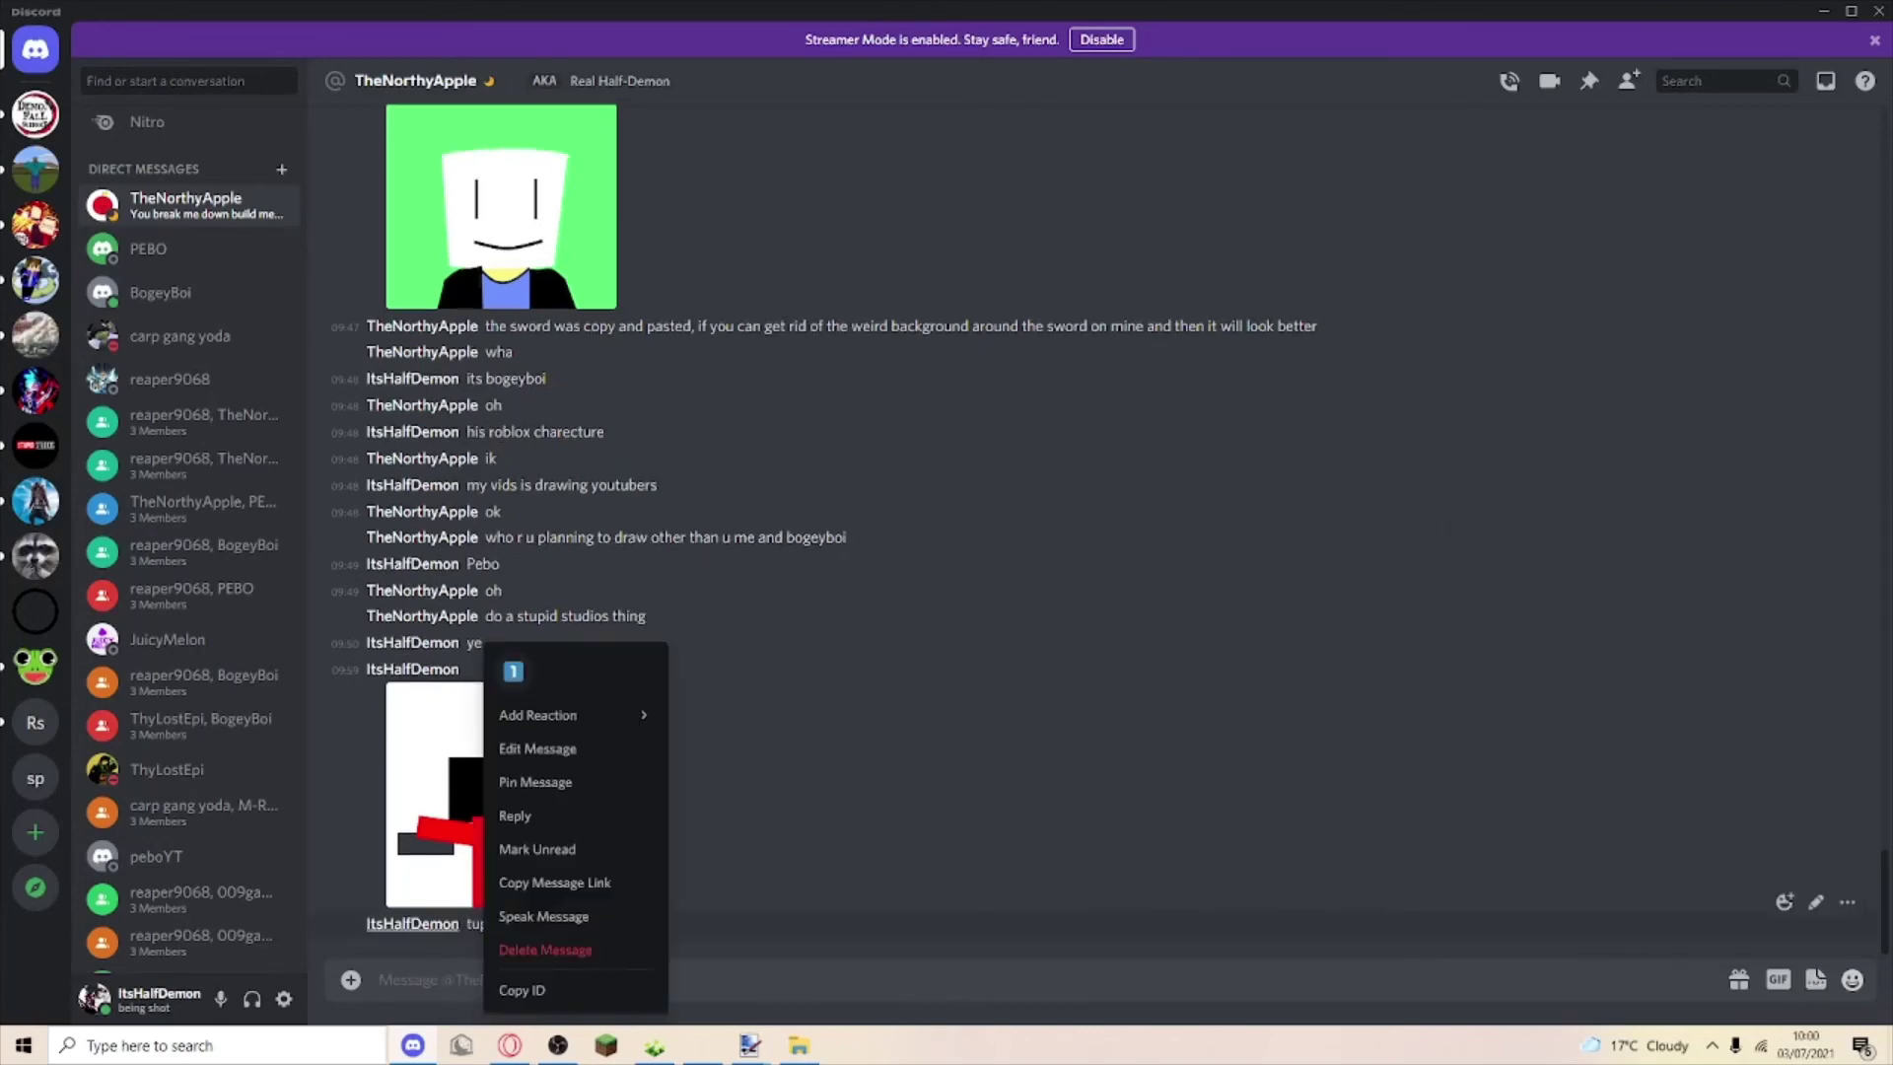
{"action": "left_click", "coordinate": [562, 748]}
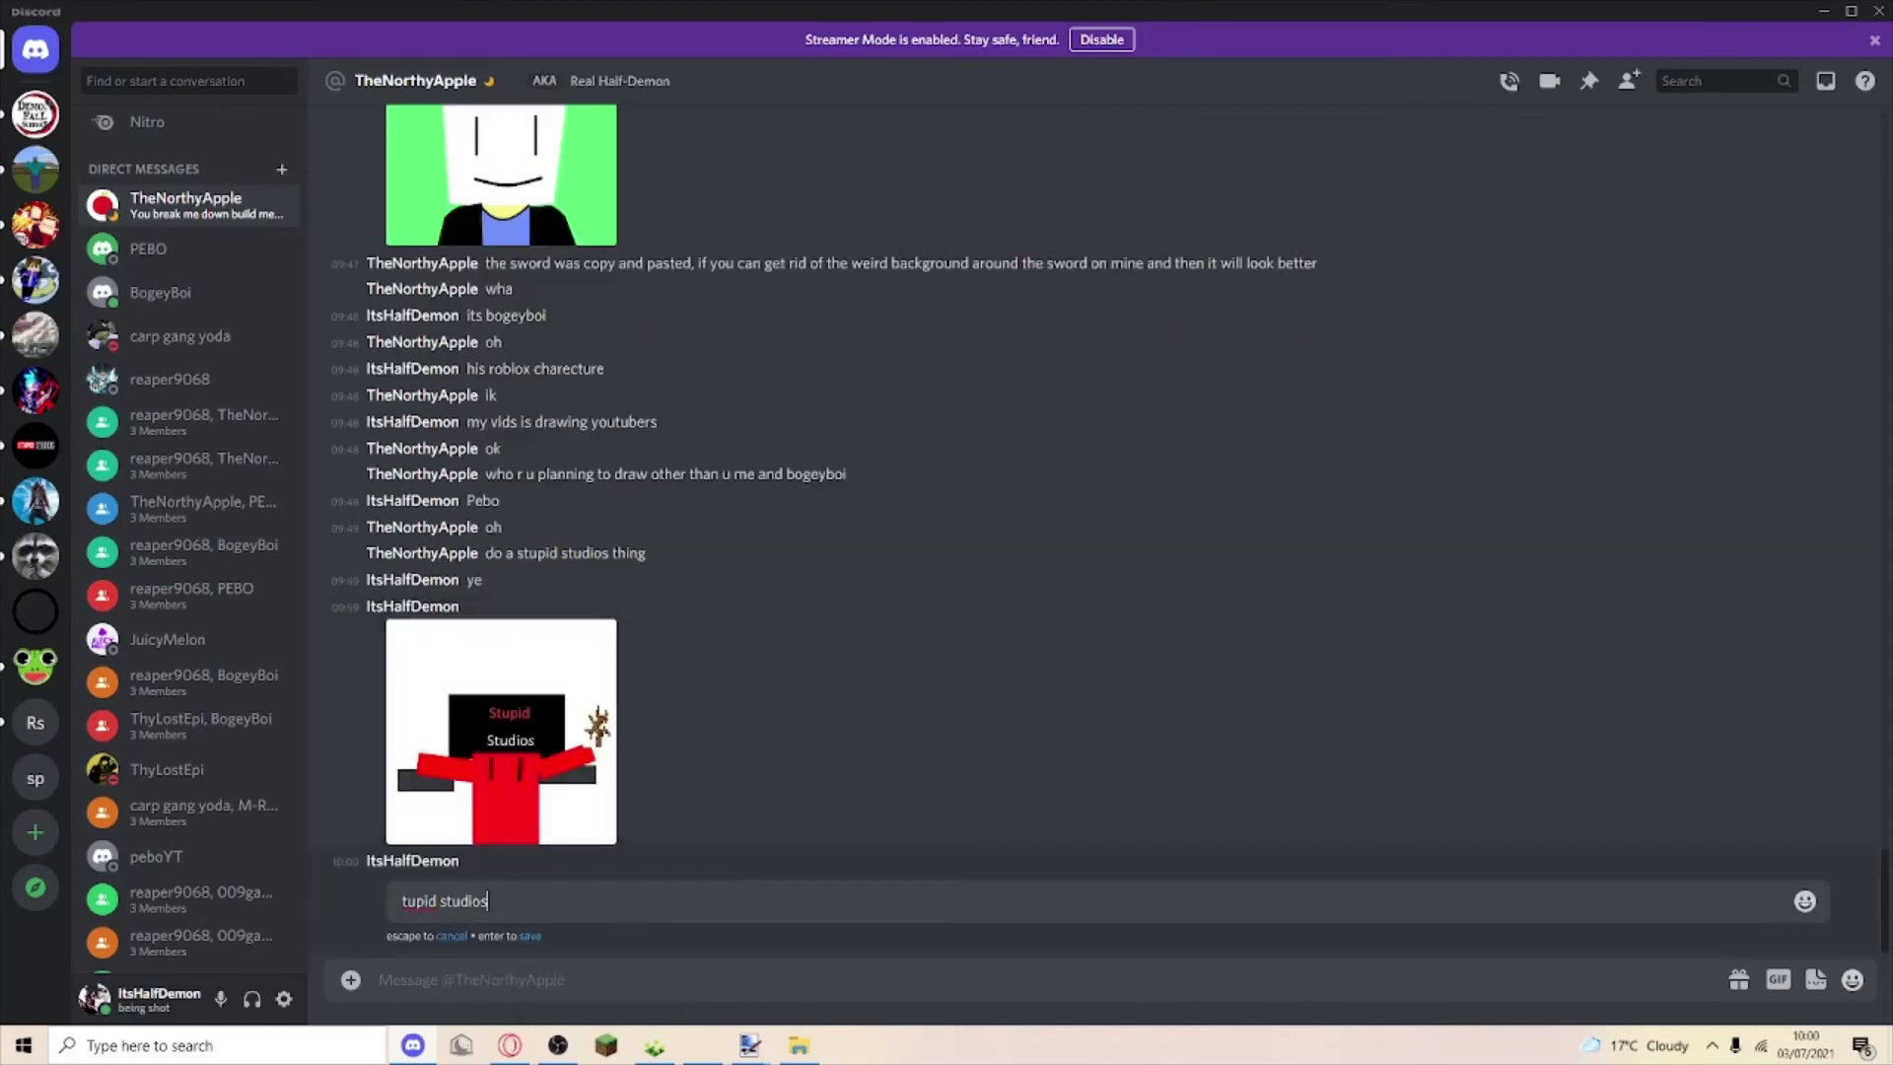
{"action": "type", "text": "s"}
{"action": "key", "text": "Return"}
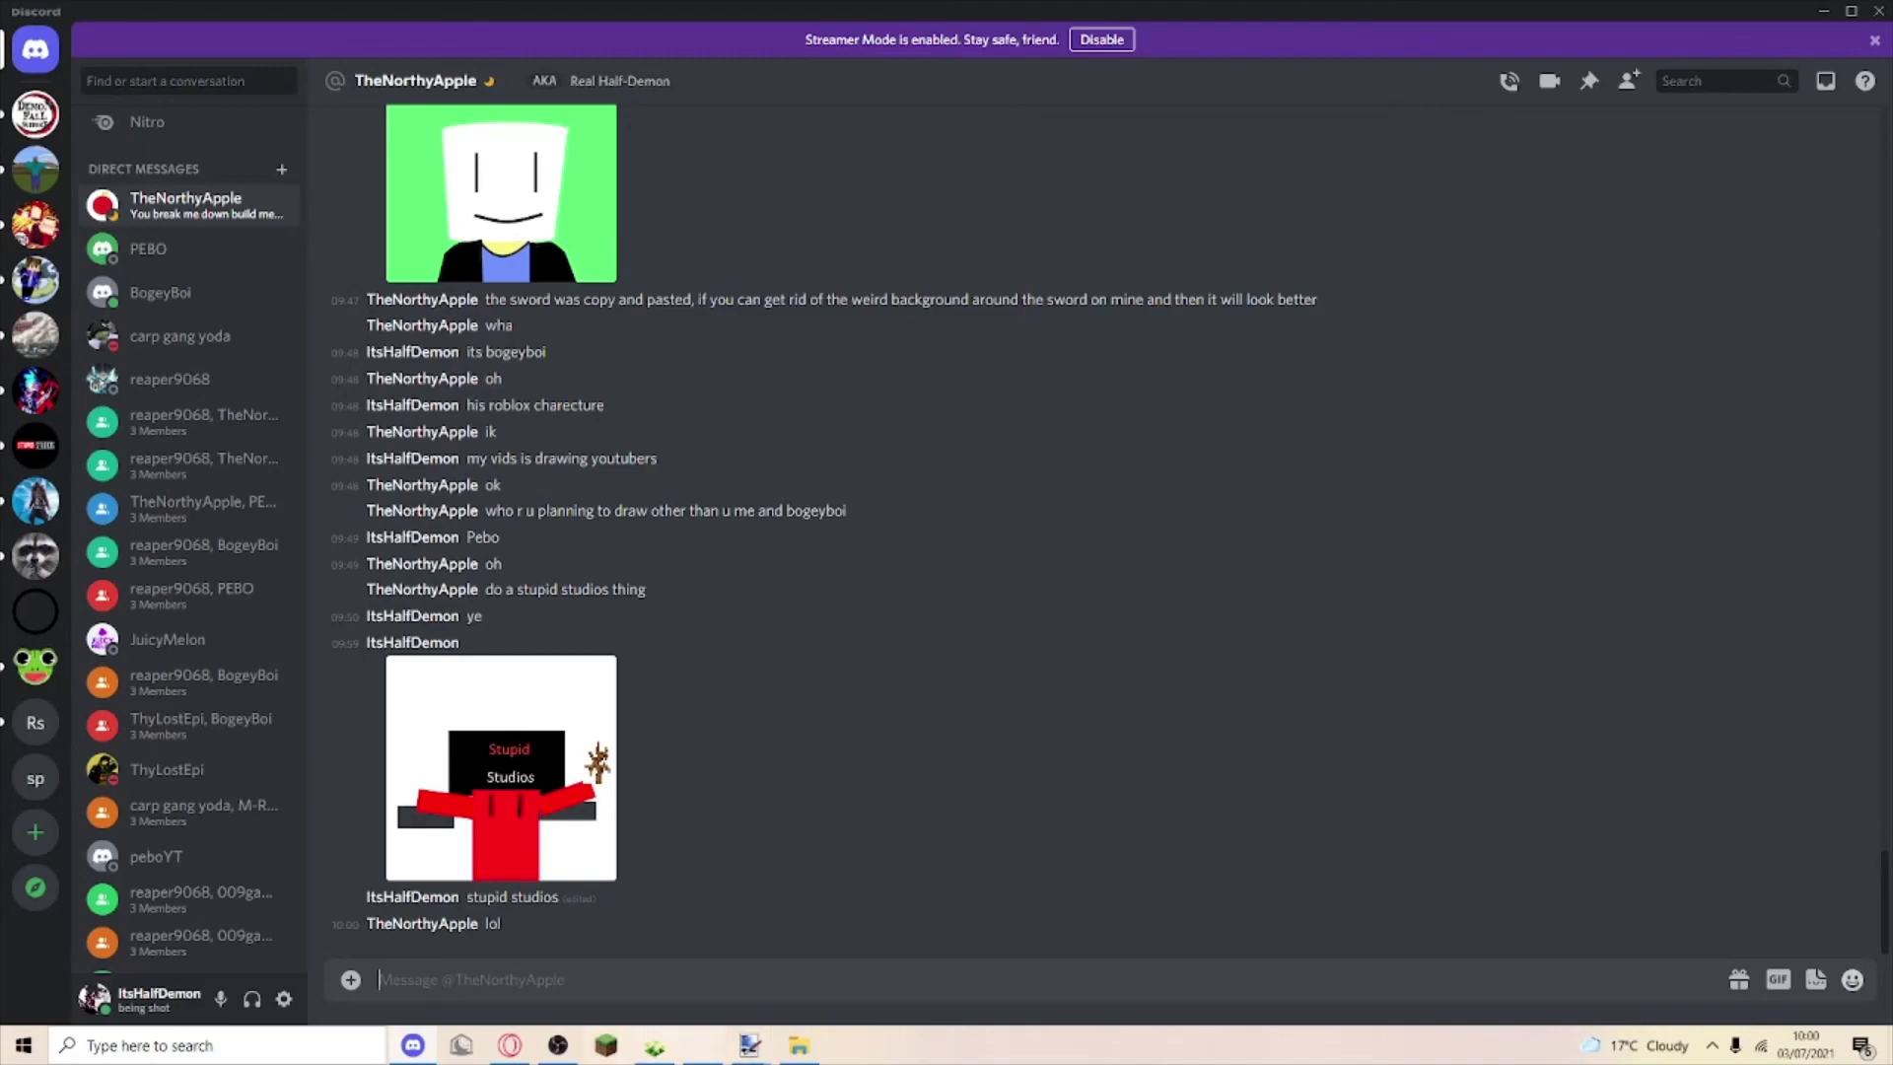
{"action": "mouse_move", "coordinate": [750, 1046]}
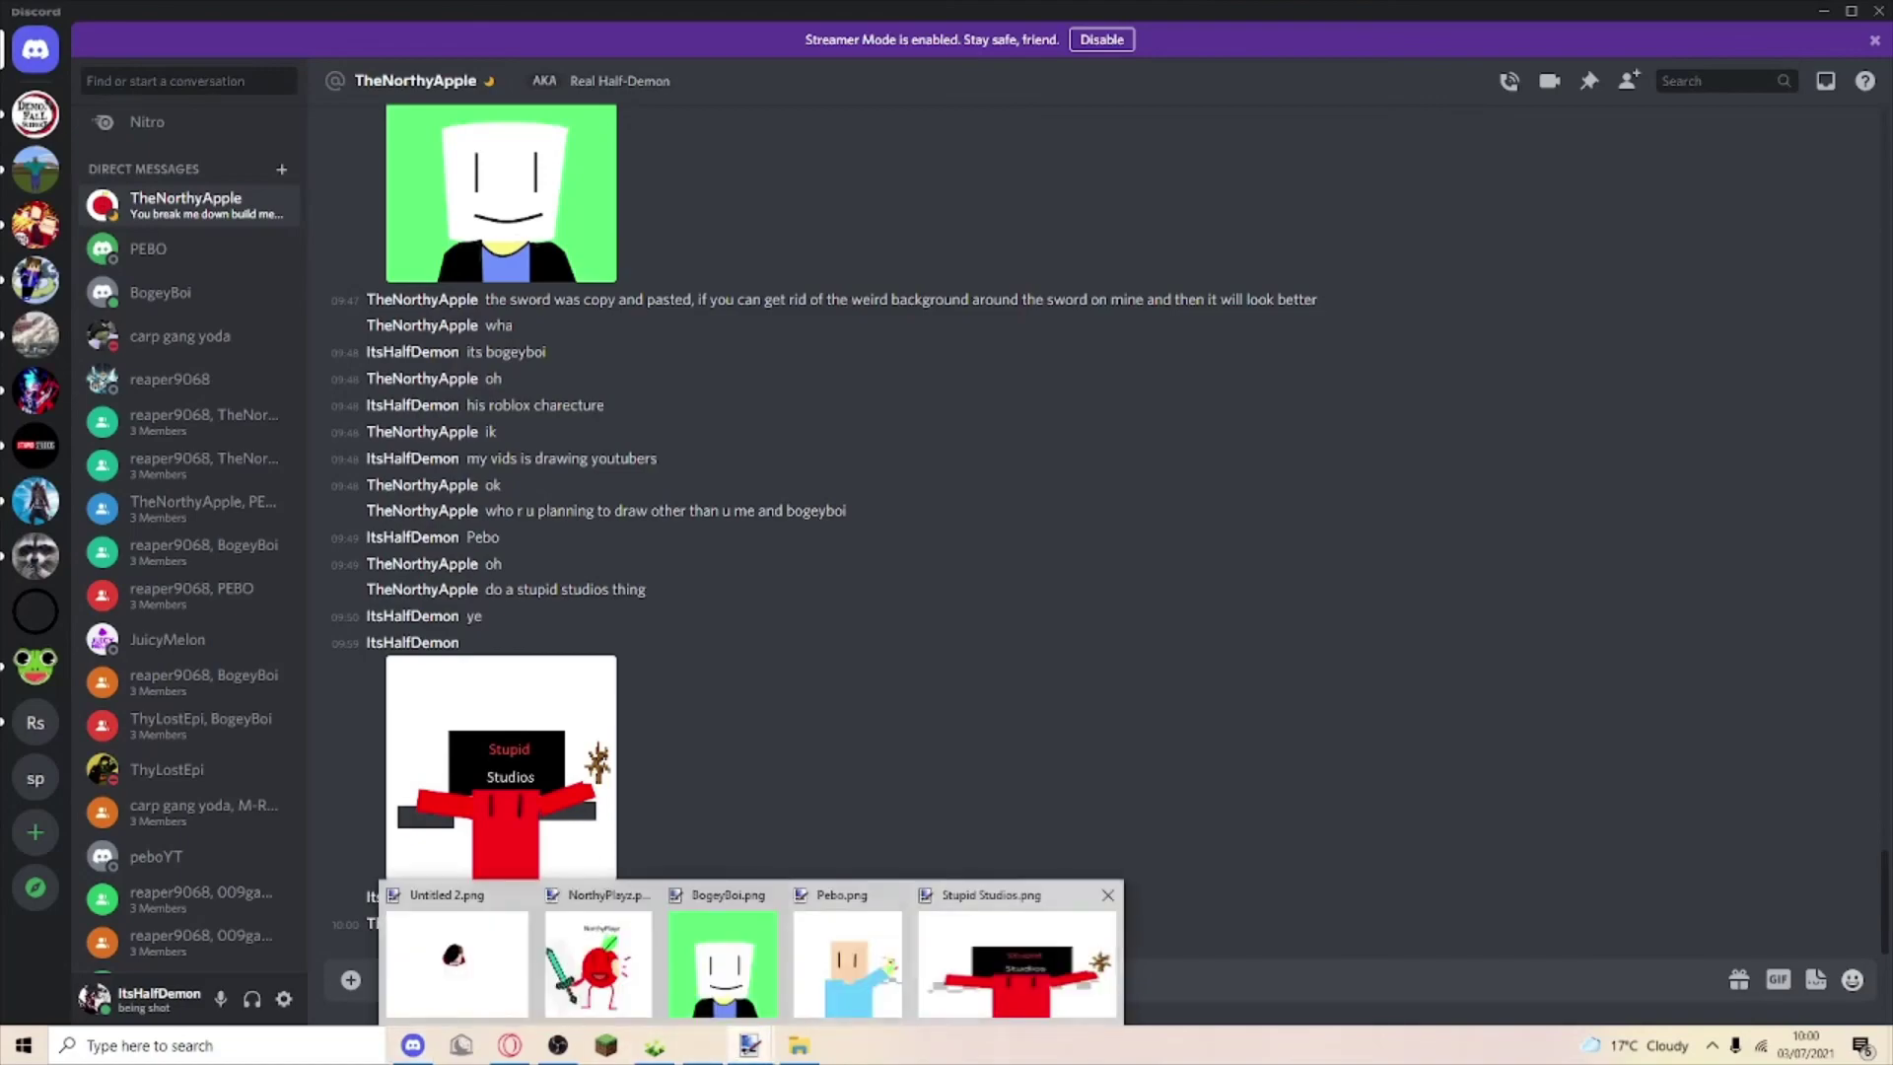
Return to paint.net and cycle through the open image tabs to BogeyBoi.png.
{"action": "left_click", "coordinate": [1018, 962]}
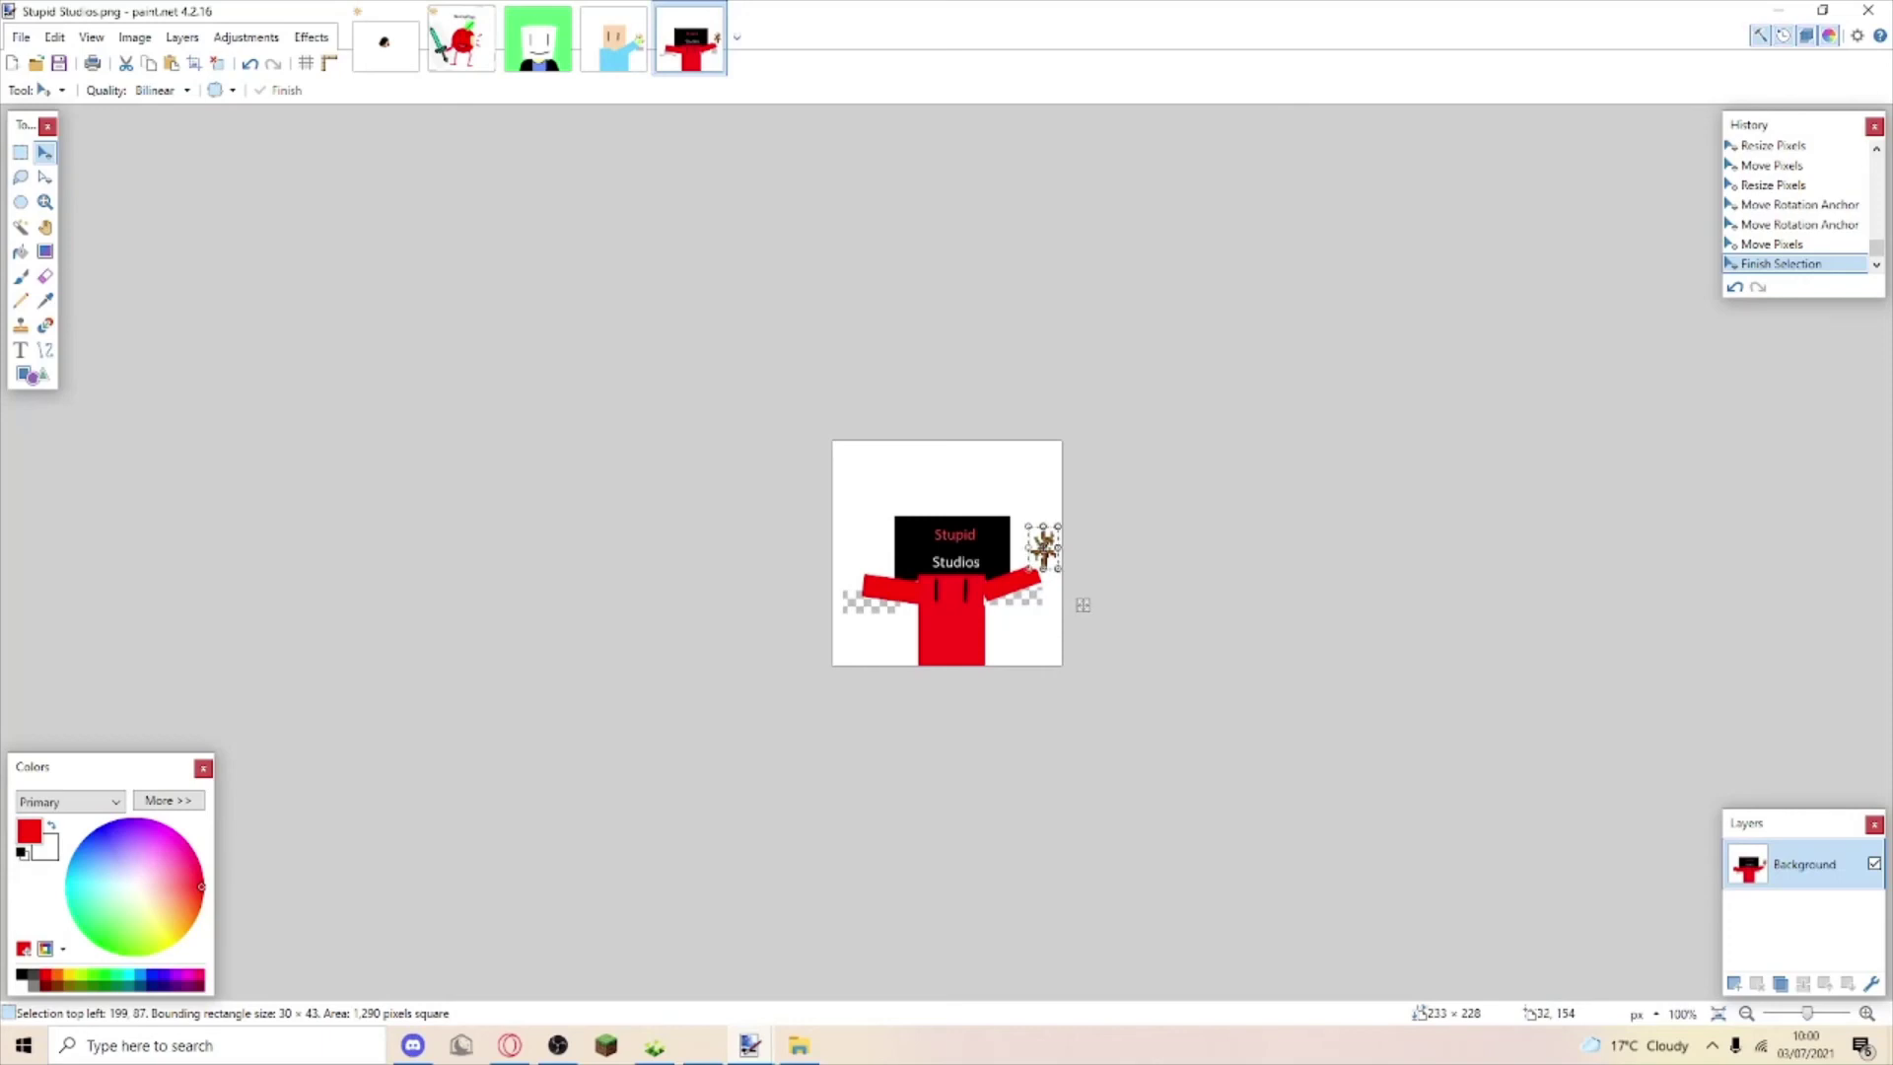
{"action": "key", "text": "ctrl+Tab"}
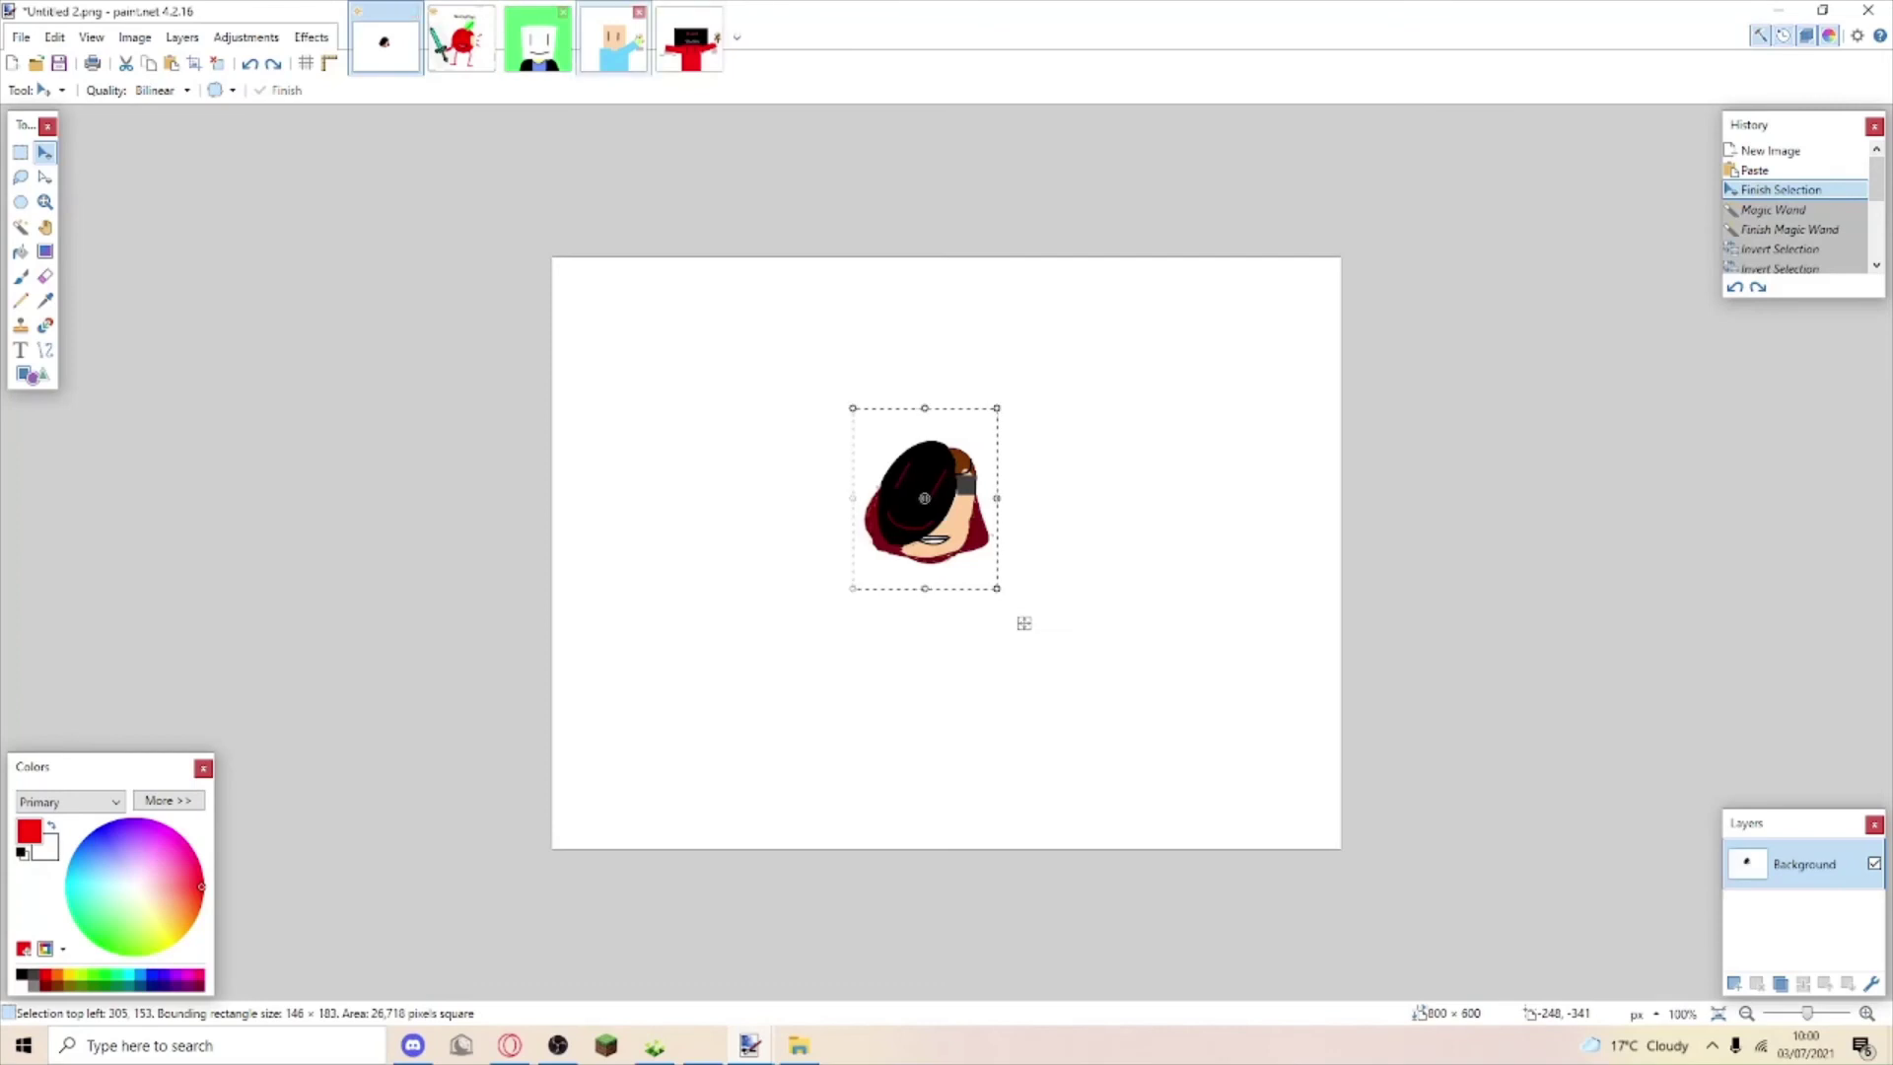
{"action": "key", "text": "ctrl+shift+Tab"}
{"action": "key", "text": "ctrl+shift+Tab"}
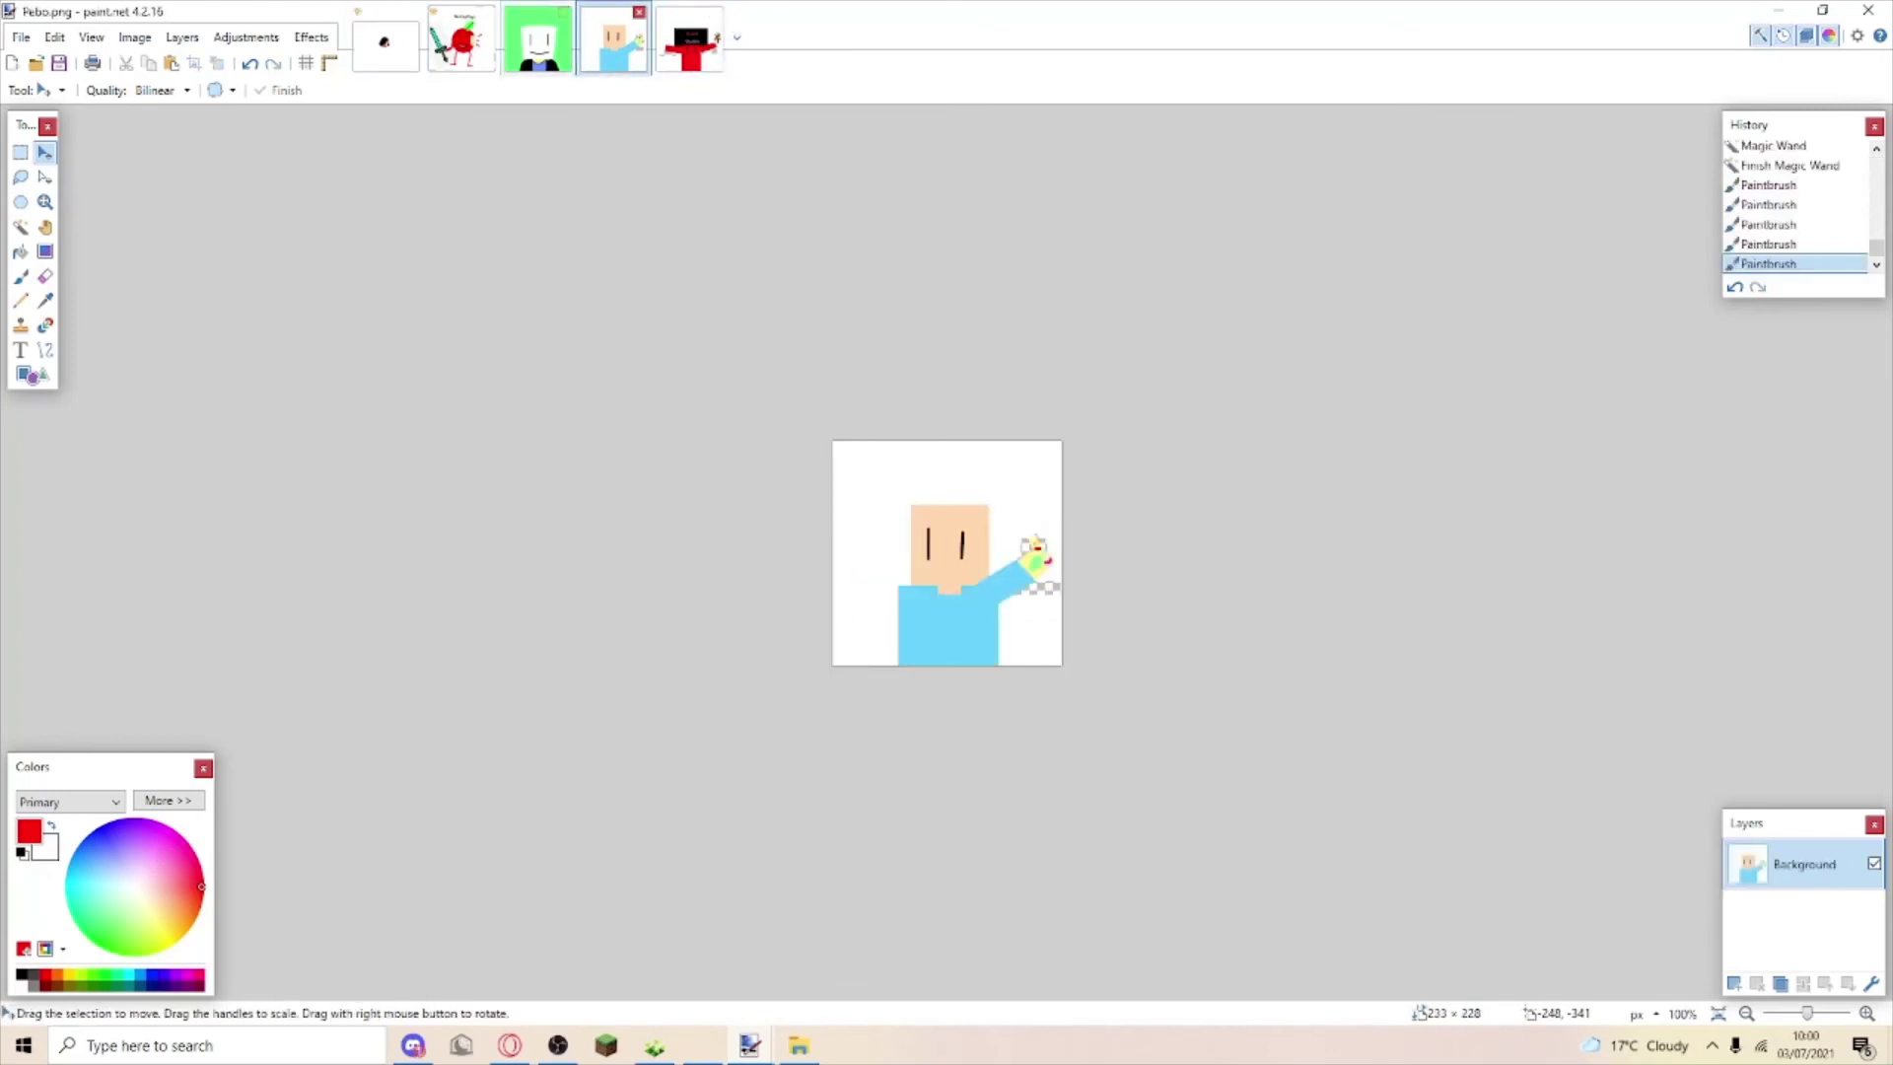
{"action": "key", "text": "ctrl+Tab"}
{"action": "key", "text": "ctrl+shift+Tab"}
{"action": "key", "text": "ctrl+shift+Tab"}
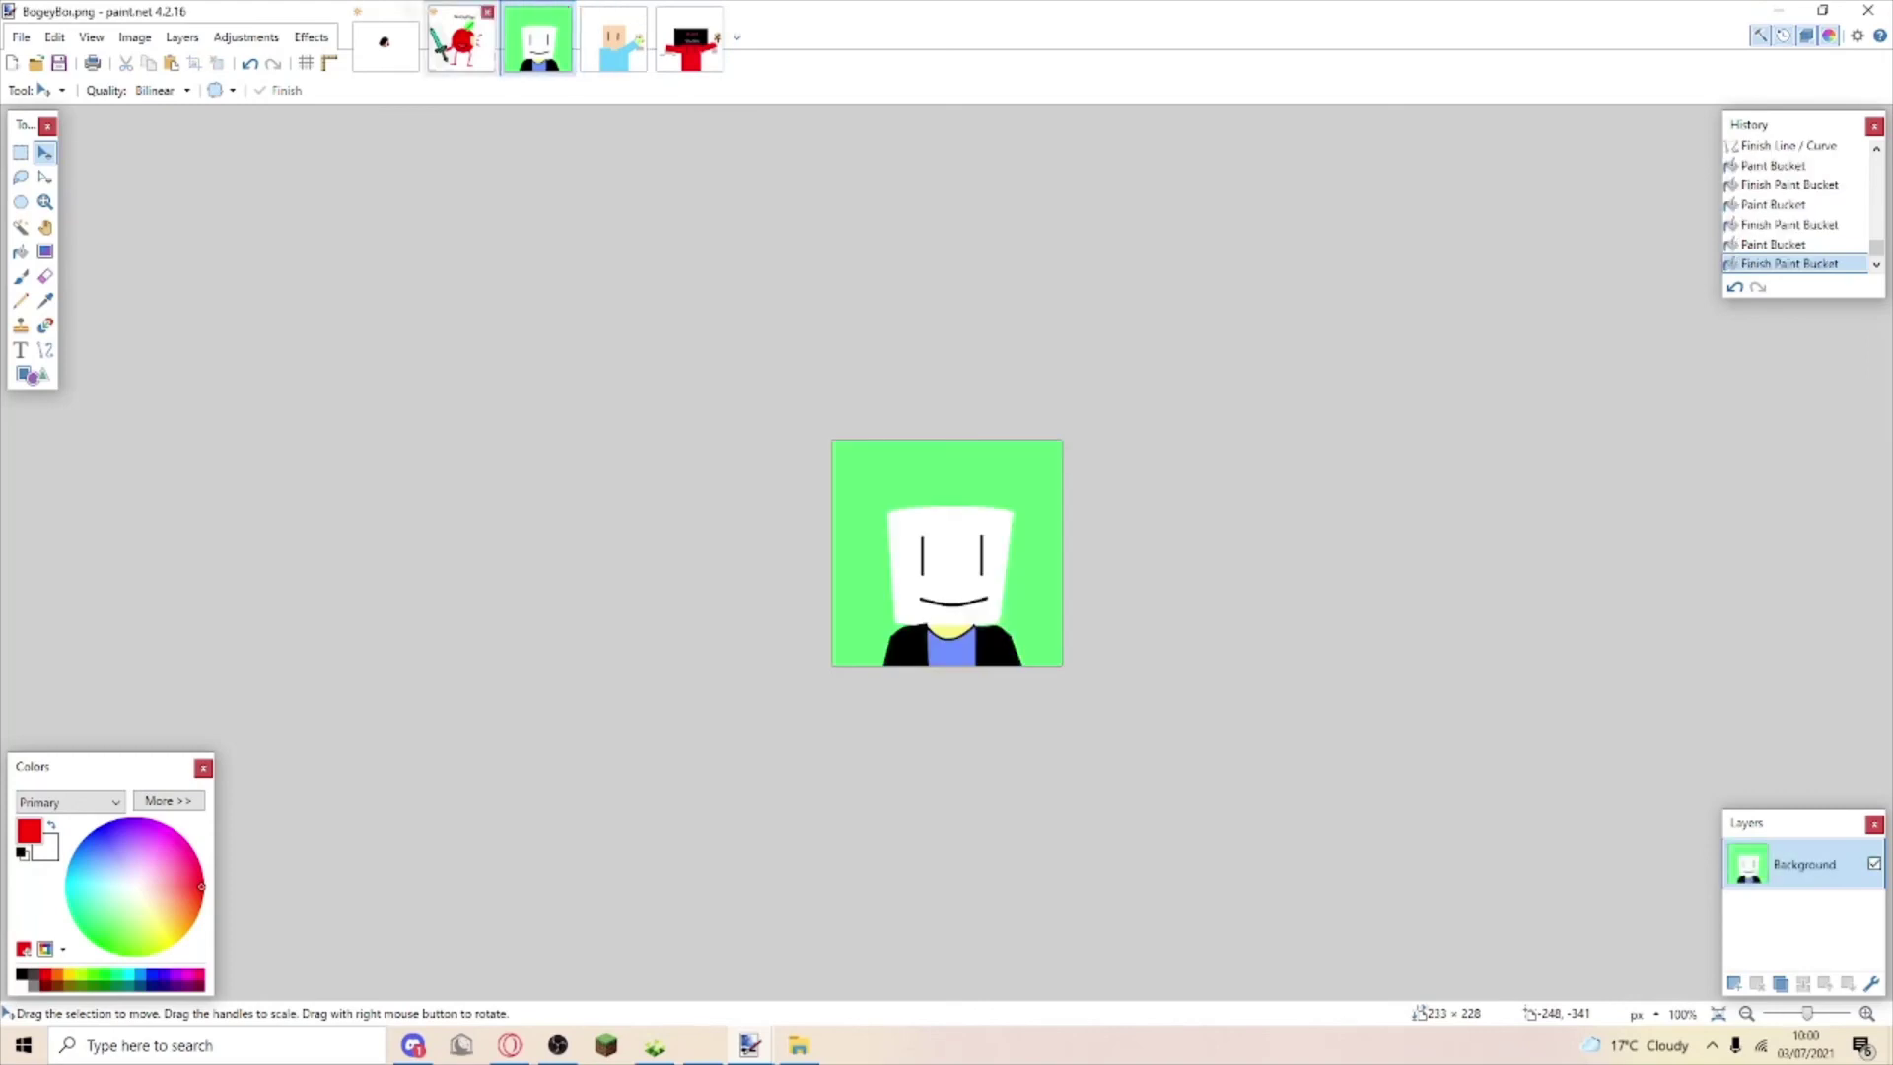
Add a black 'BogeyBoi' label above the white head, undoing an accidental image shift.
{"action": "left_click", "coordinate": [25, 352]}
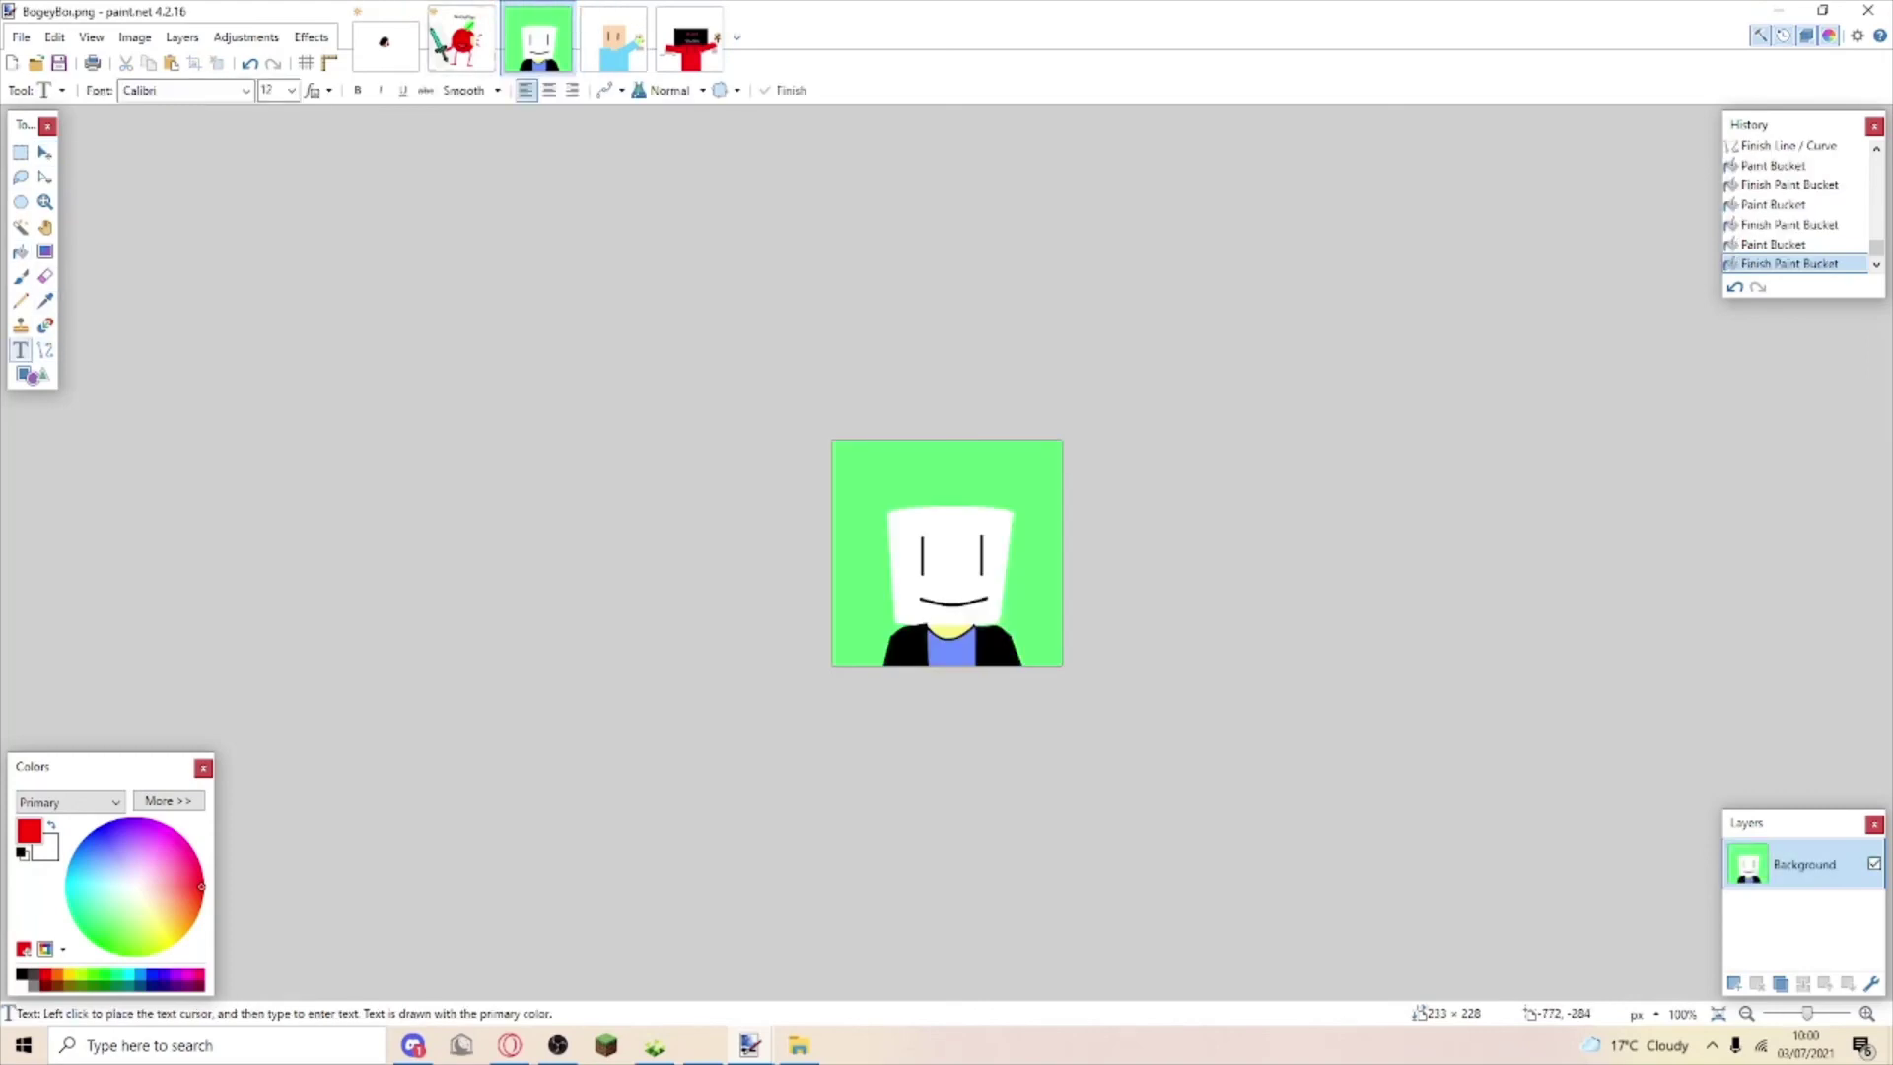
{"action": "left_click", "coordinate": [21, 853]}
{"action": "left_click", "coordinate": [889, 474]}
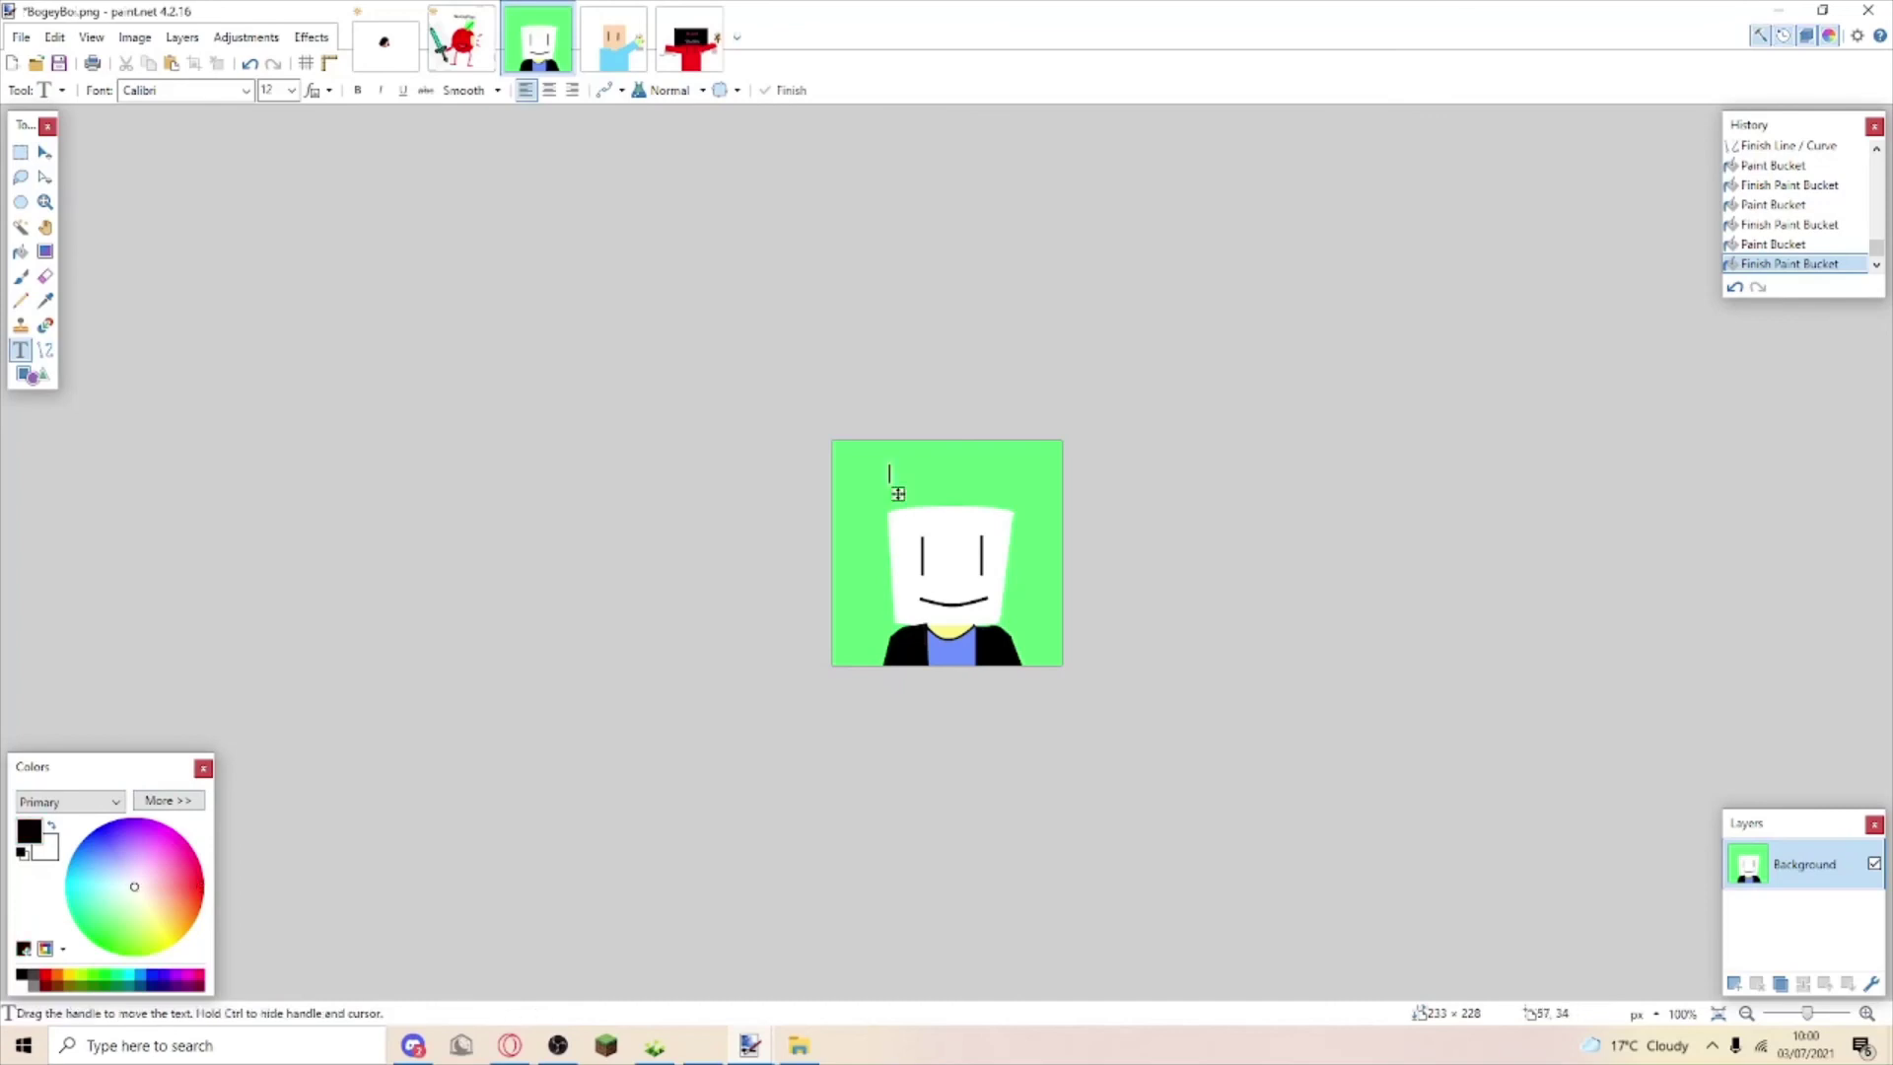
{"action": "type", "text": "Bo"}
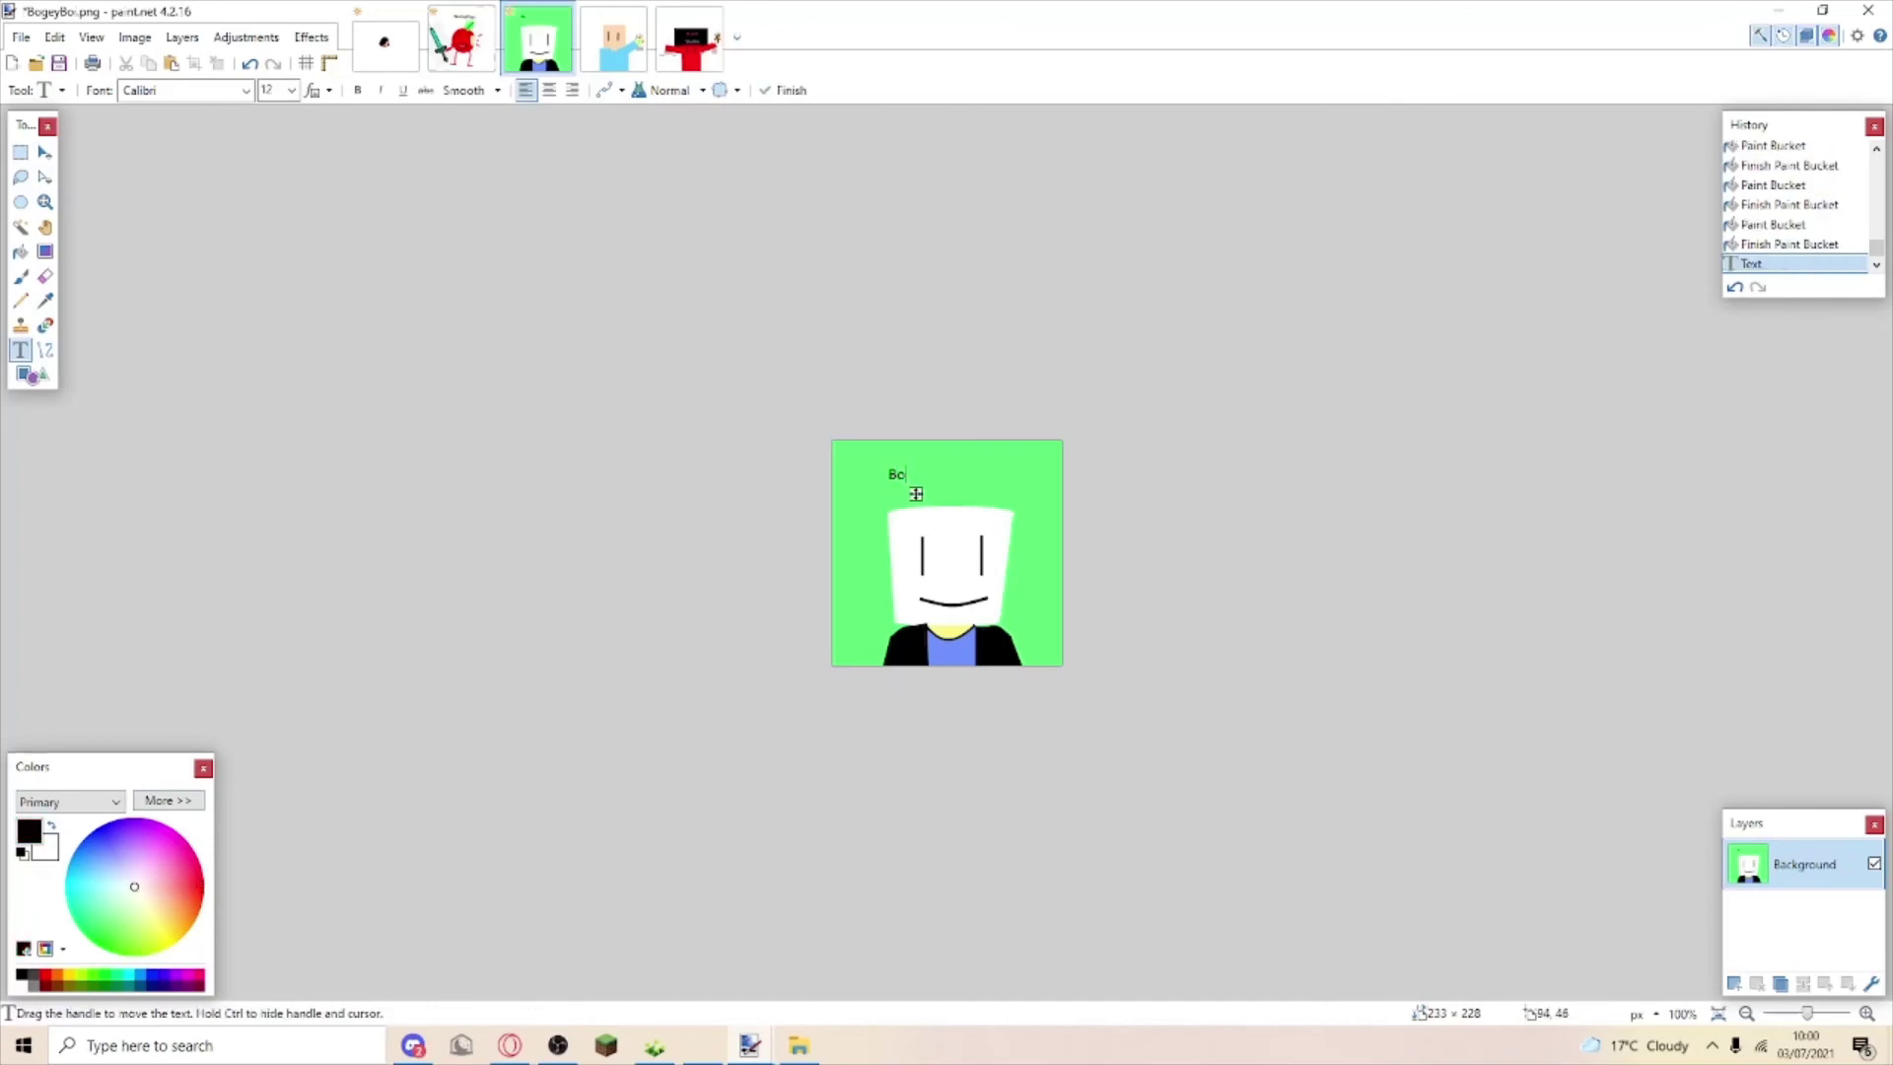
{"action": "type", "text": "gey "}
{"action": "type", "text": "Boi"}
{"action": "left_click_drag", "start_coordinate": [1017, 493], "coordinate": [959, 492]}
{"action": "key", "text": "ctrl+a"}
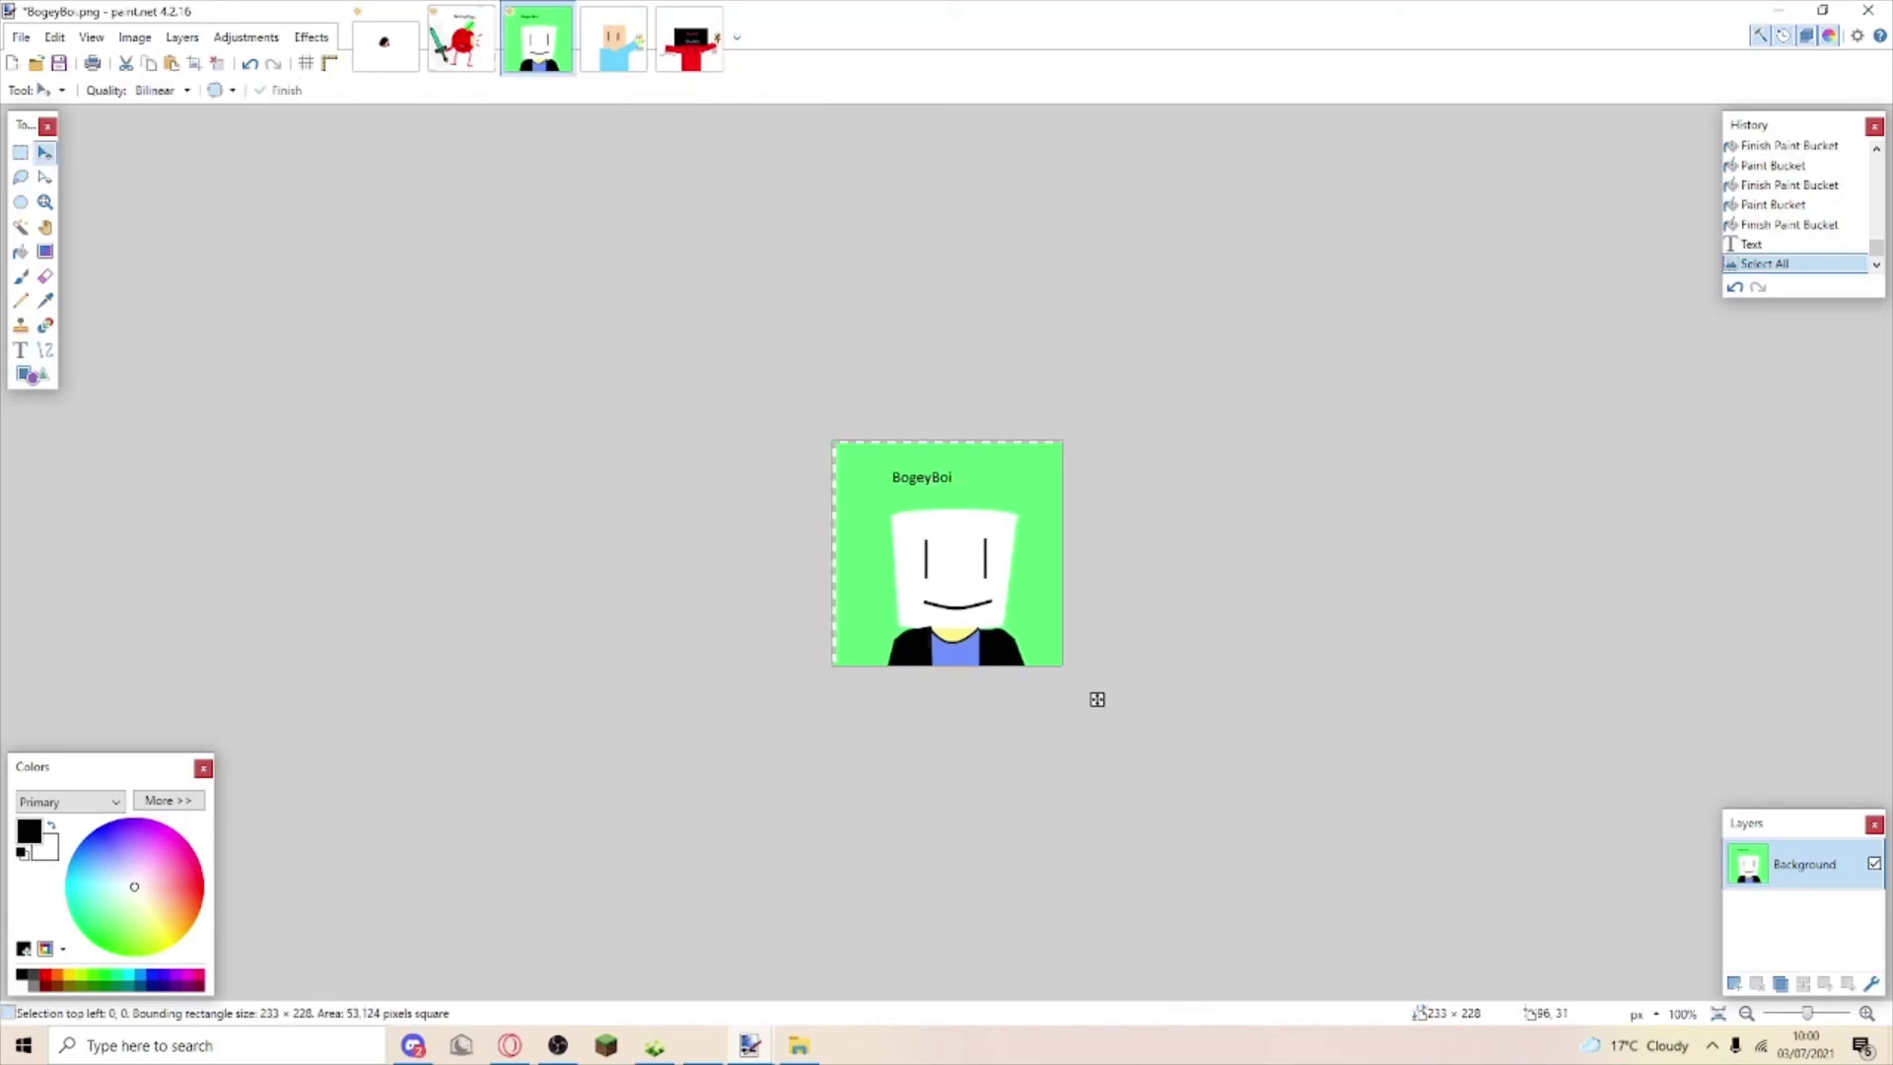
{"action": "left_click_drag", "start_coordinate": [1099, 700], "coordinate": [1092, 693]}
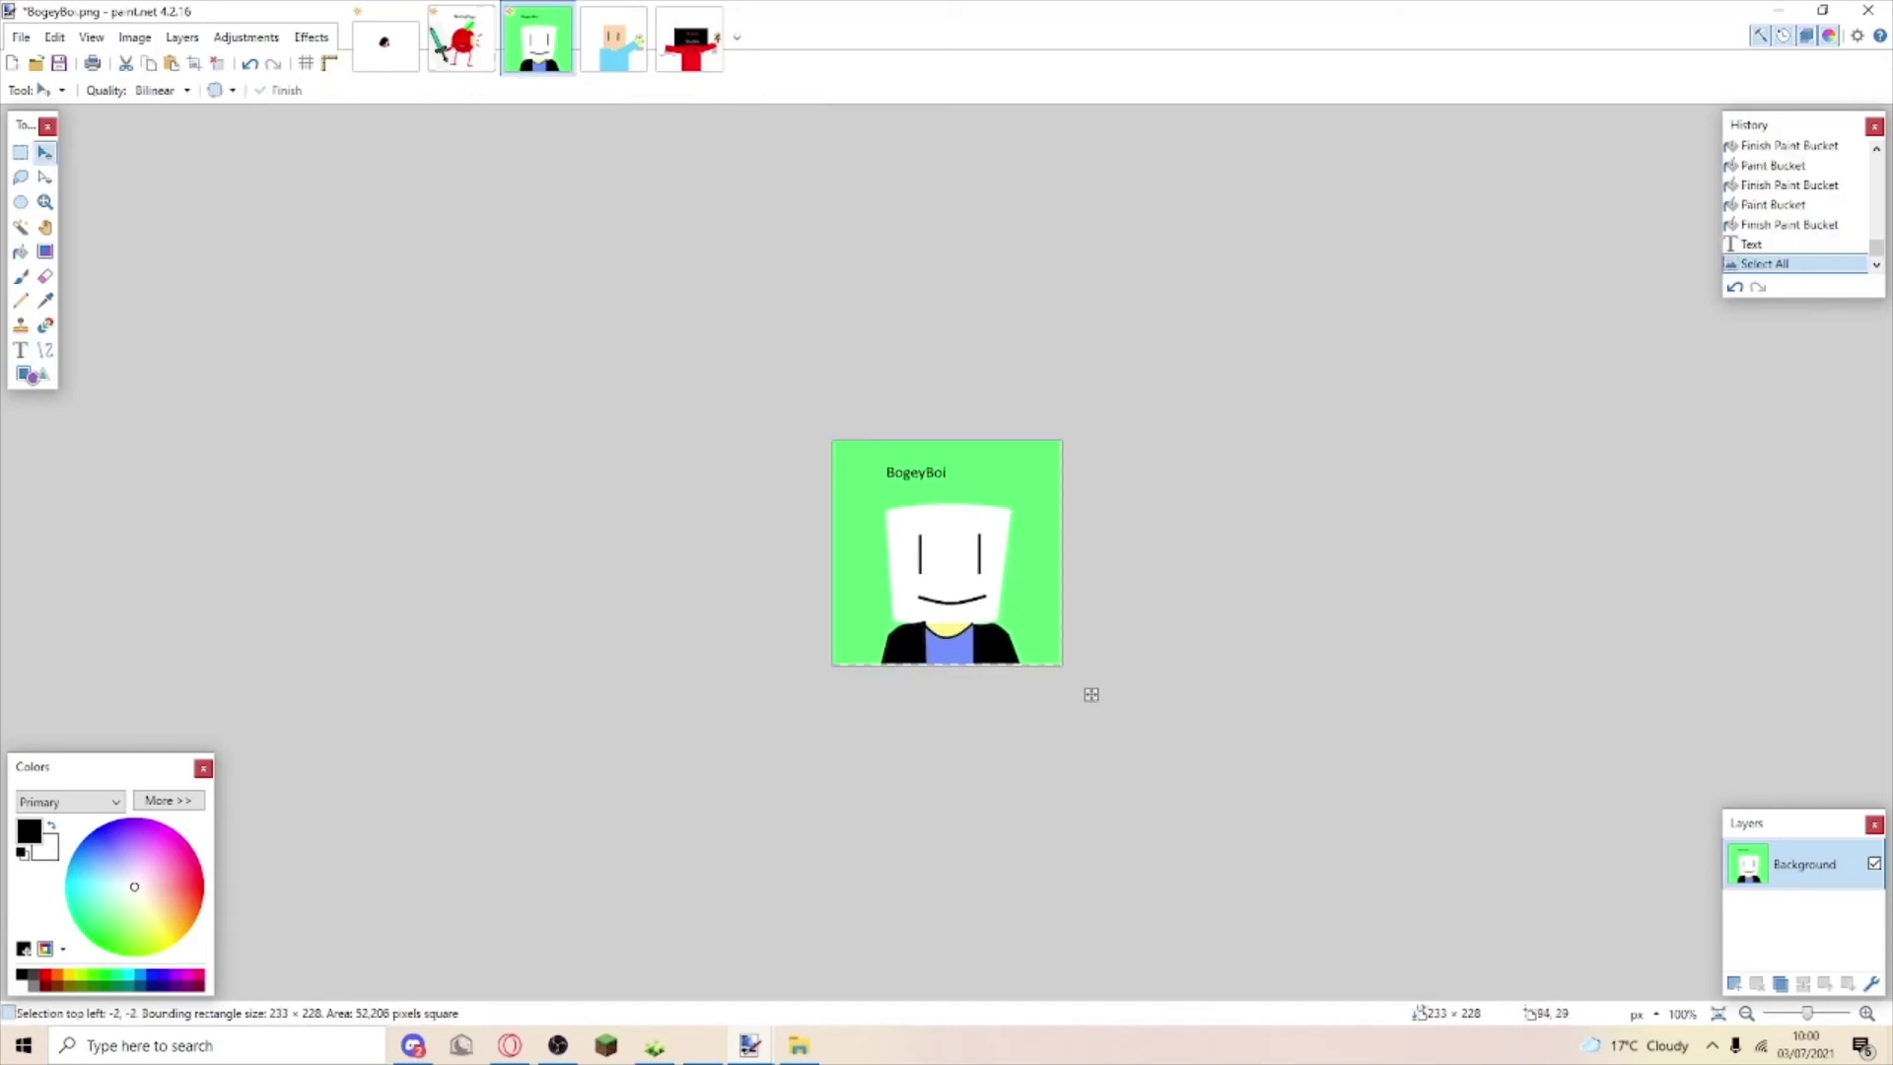
{"action": "key", "text": "ctrl+z"}
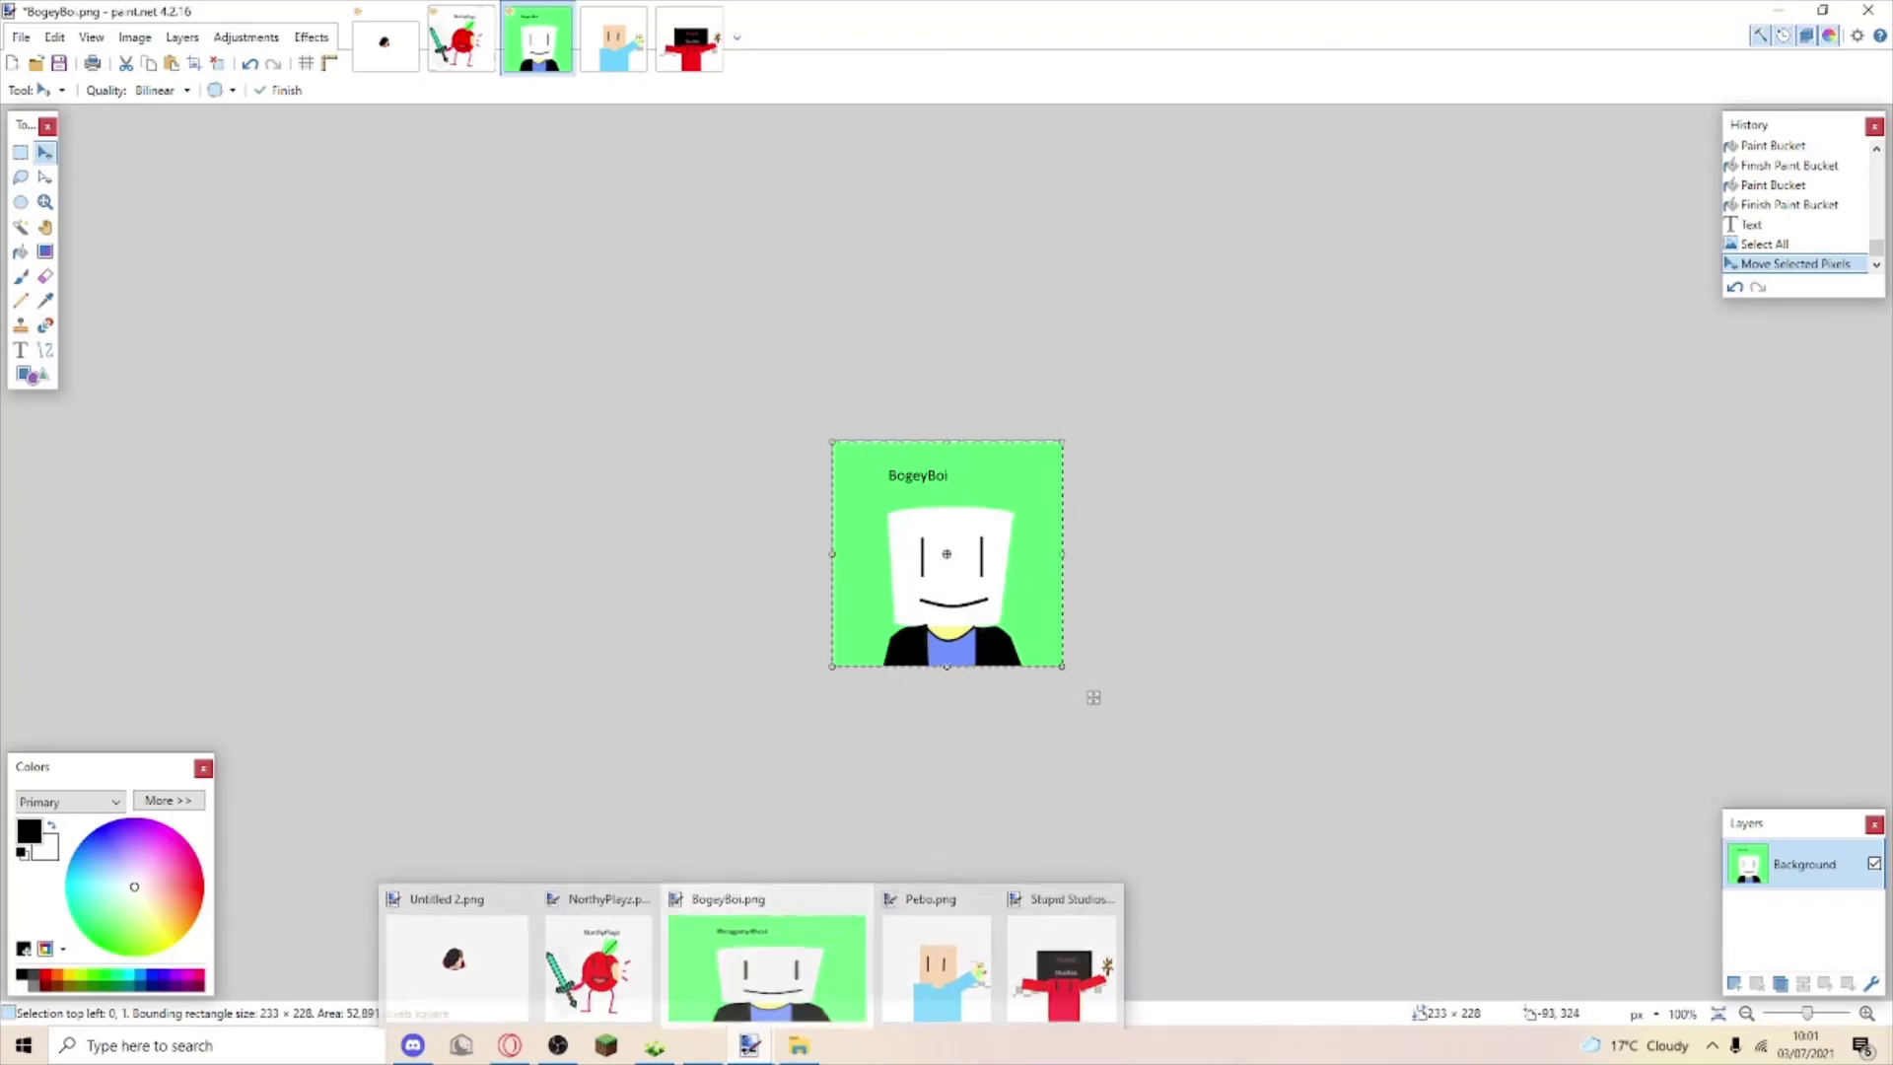
{"action": "key", "text": "alt+Tab"}
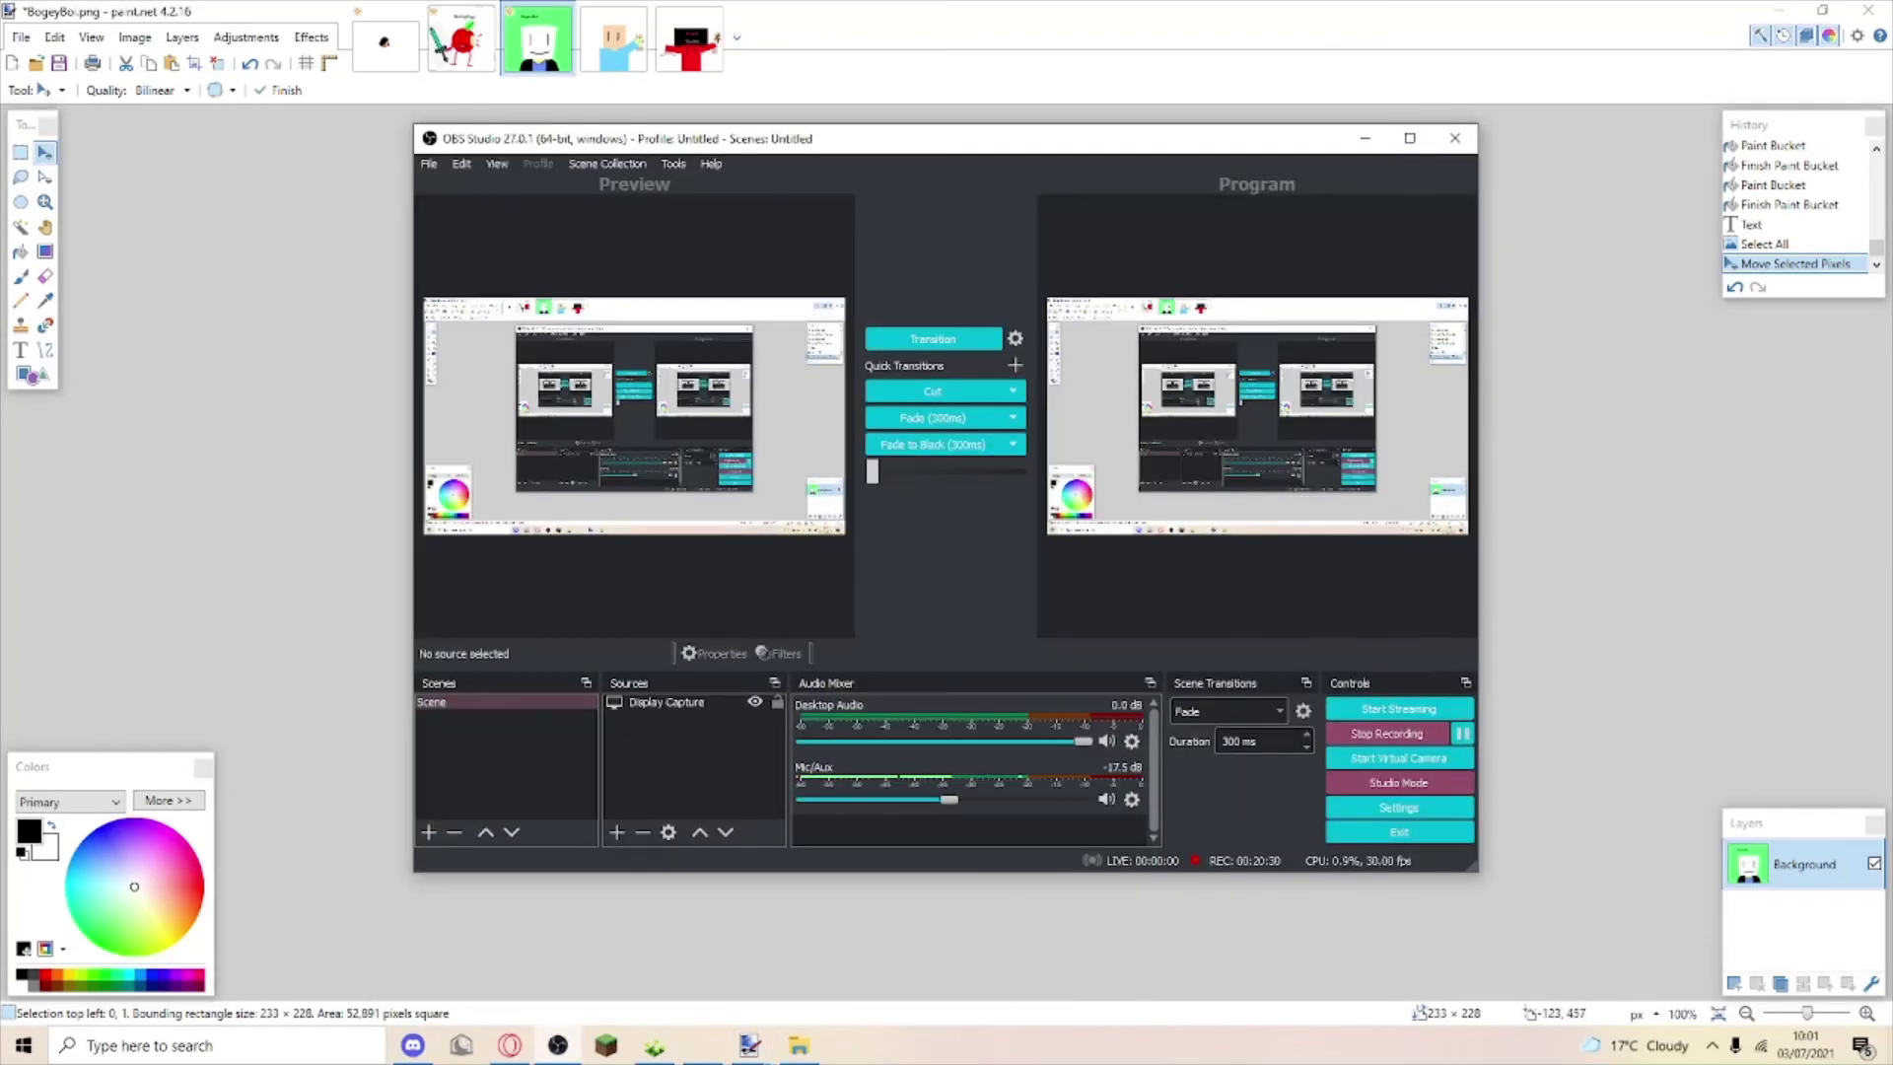